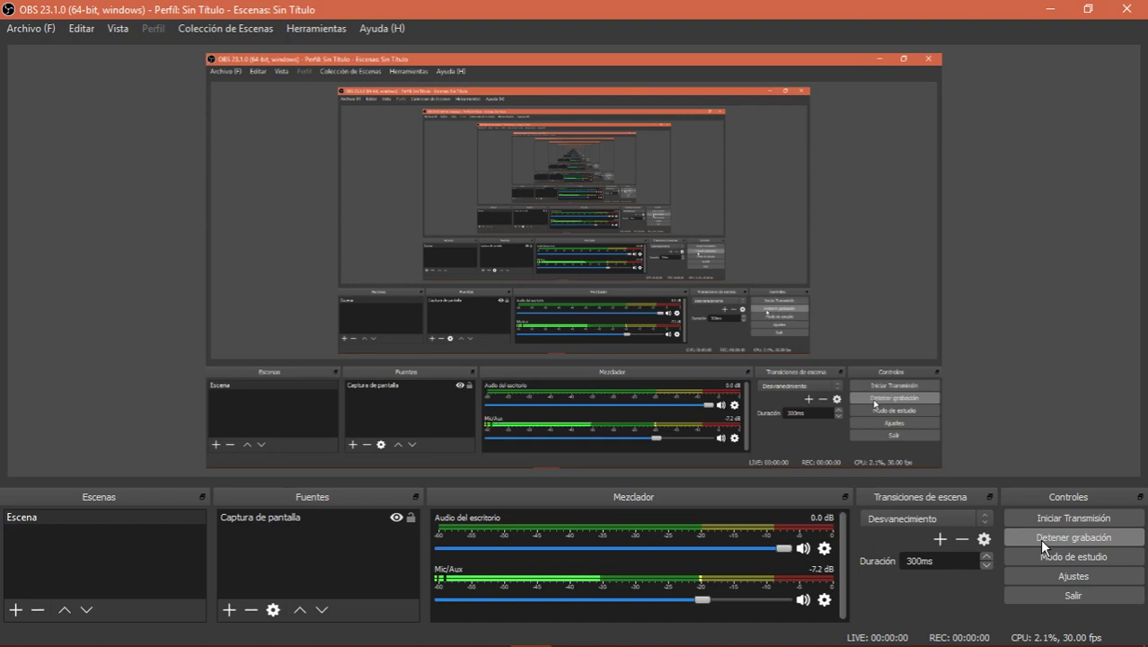
# Start the OBS screen recording and bring the Revit window to the front
pyautogui.click(1041, 539)
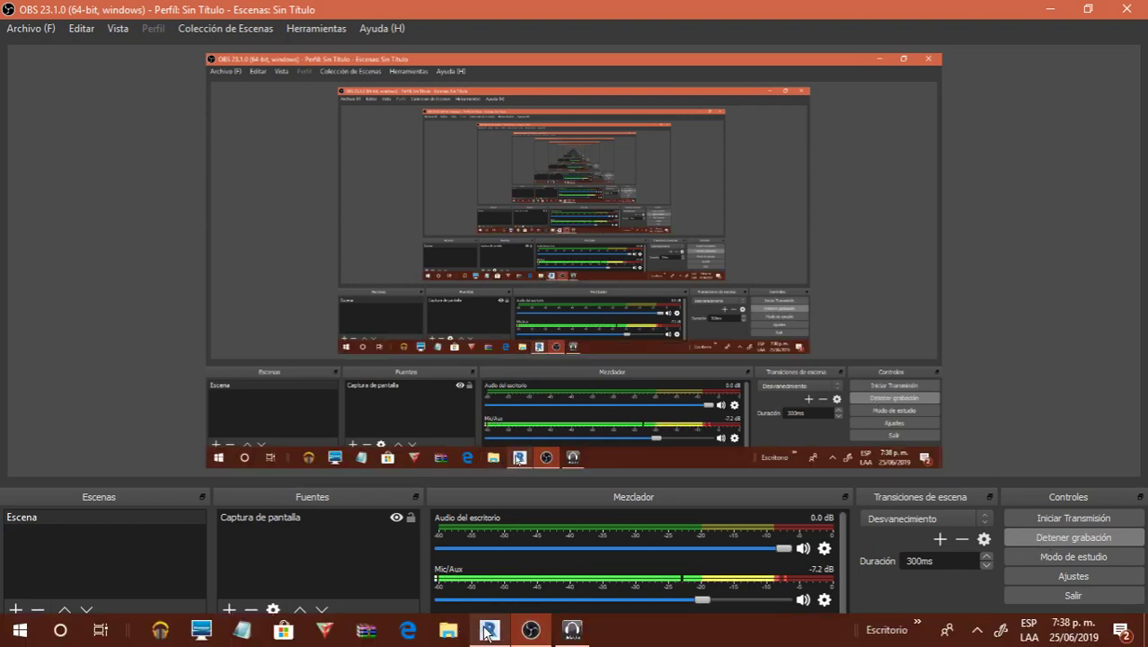
pyautogui.click(489, 630)
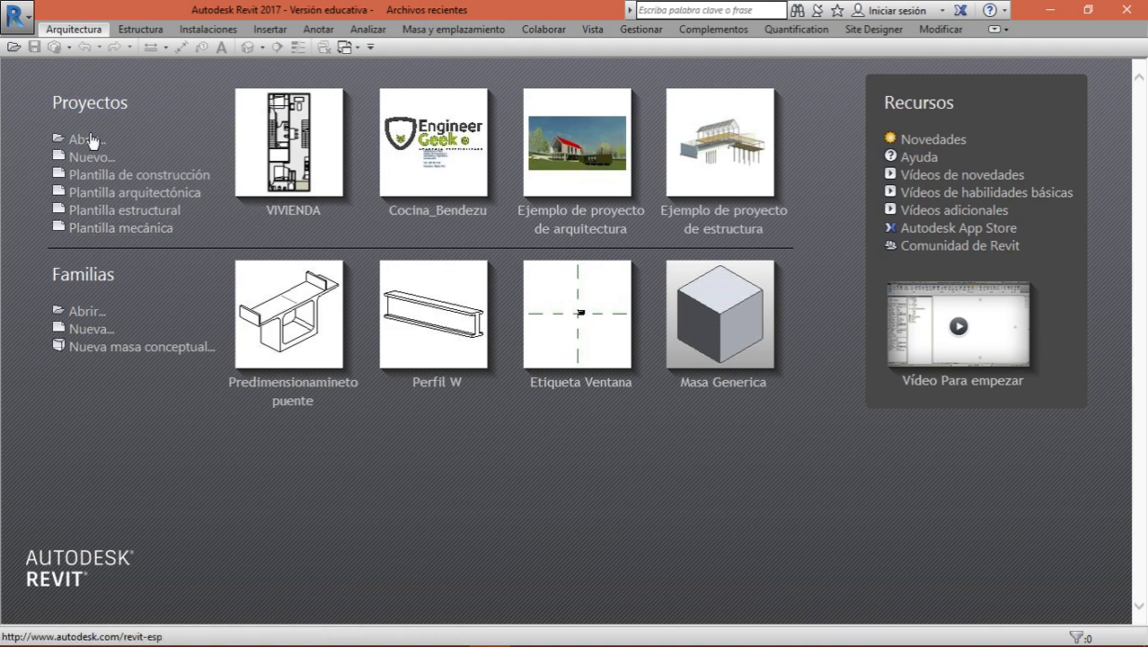
# Create a new project from the Plantilla arquitectónica template
pyautogui.click(177, 198)
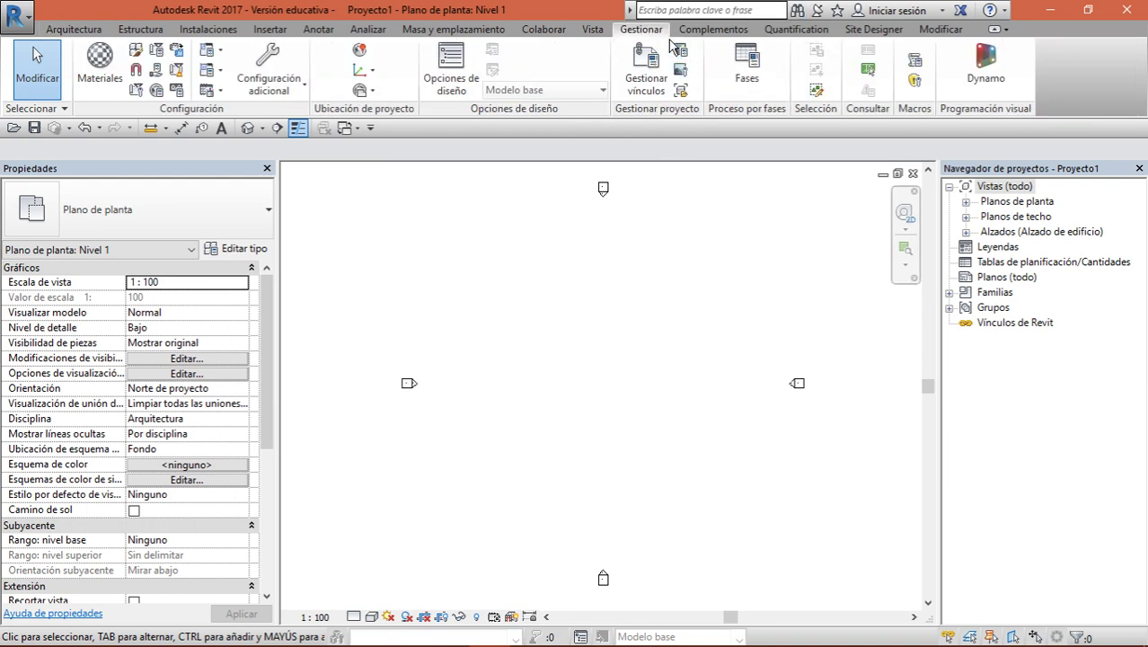
# Set the project length units to Metros y centímetros, rounded to 1 mm
pyautogui.click(177, 90)
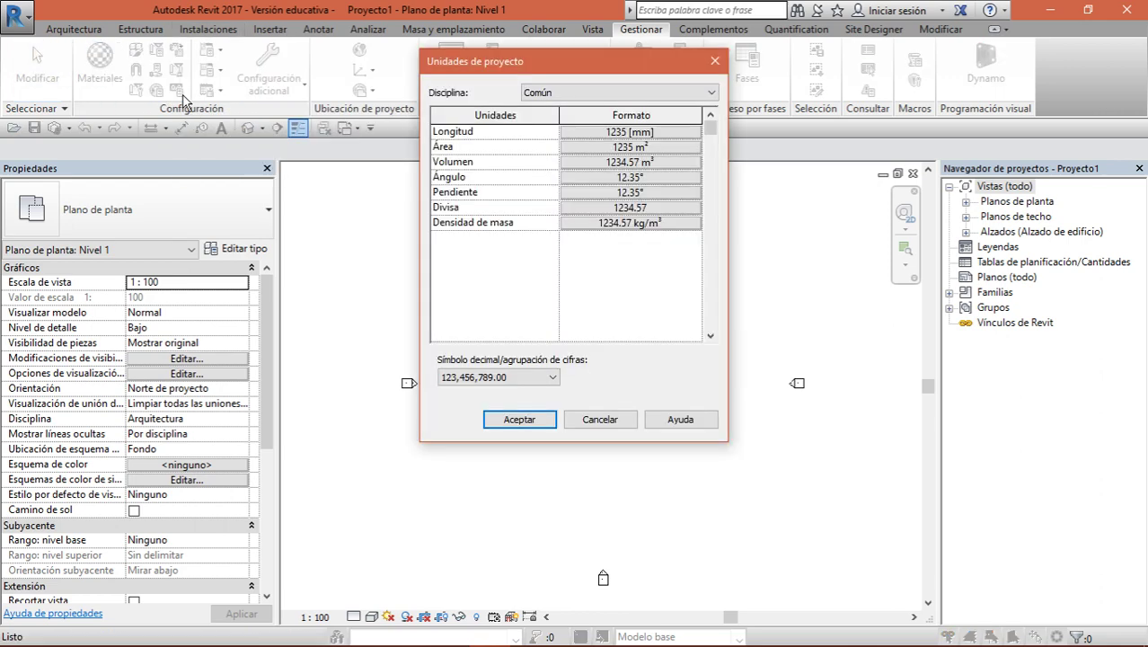
pyautogui.click(584, 132)
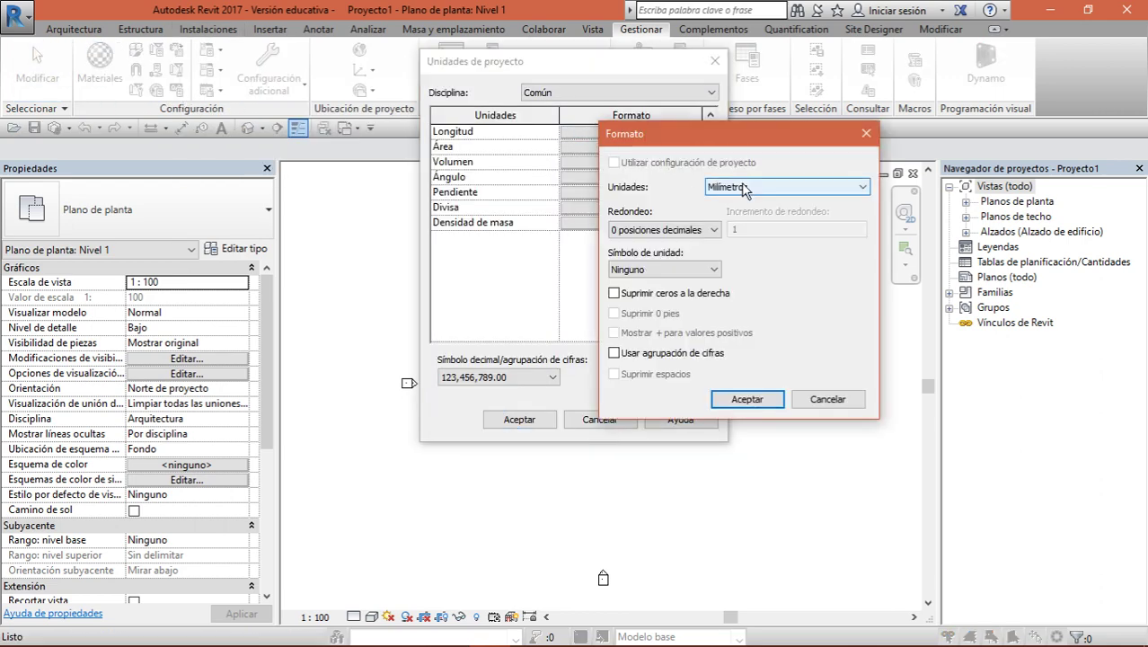
pyautogui.click(786, 187)
pyautogui.click(729, 290)
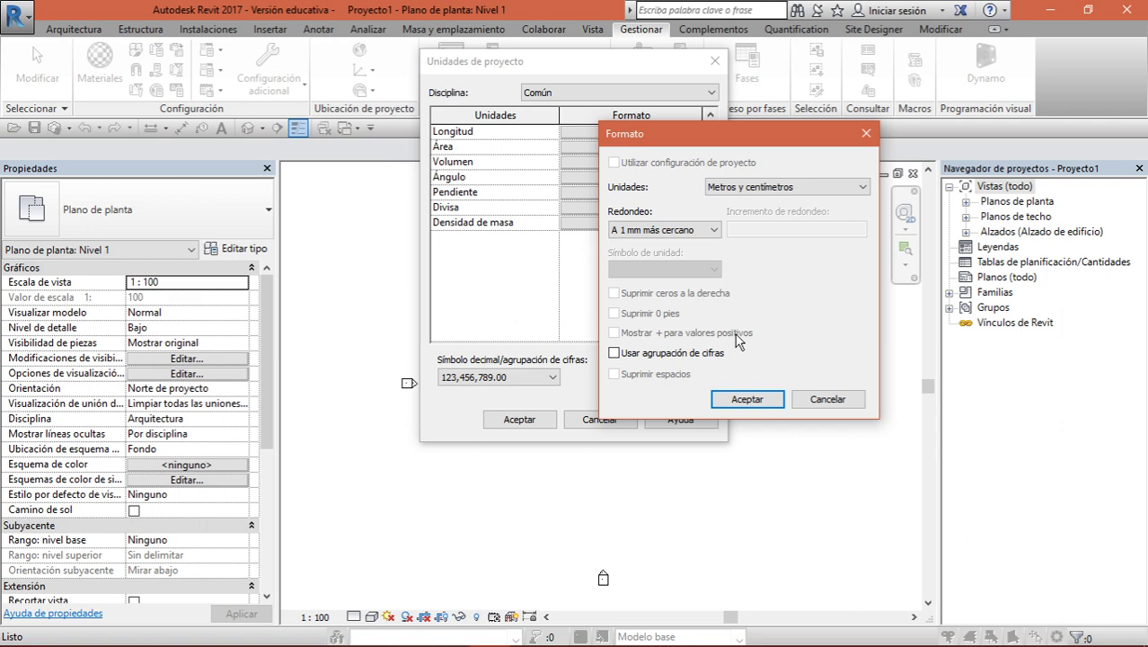
pyautogui.click(748, 400)
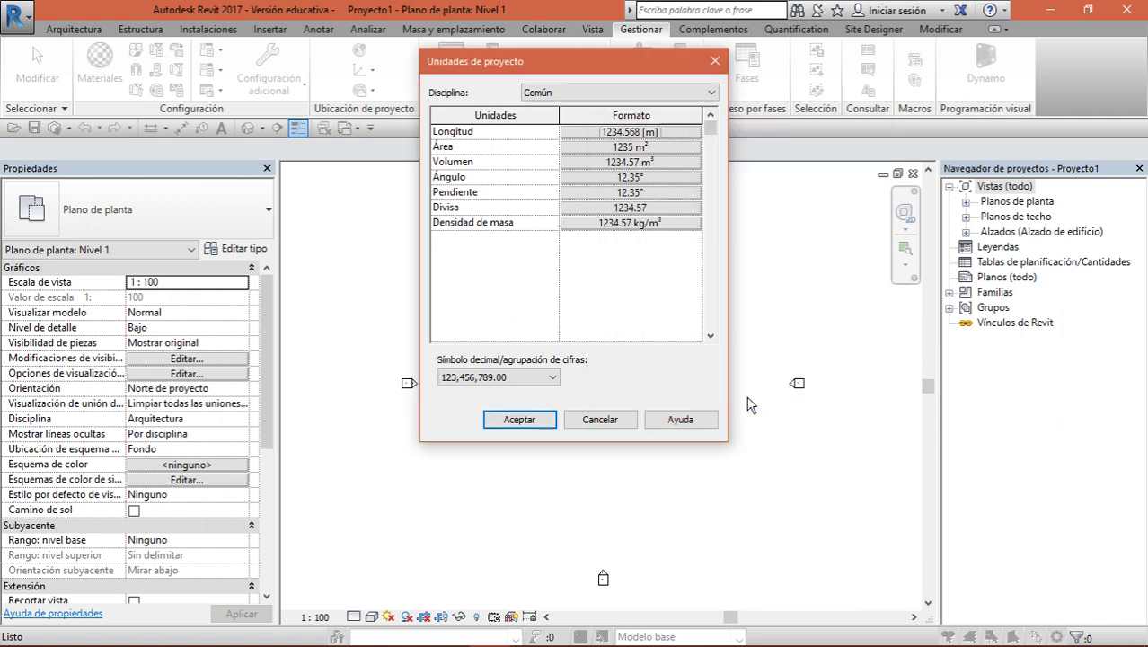
pyautogui.click(529, 421)
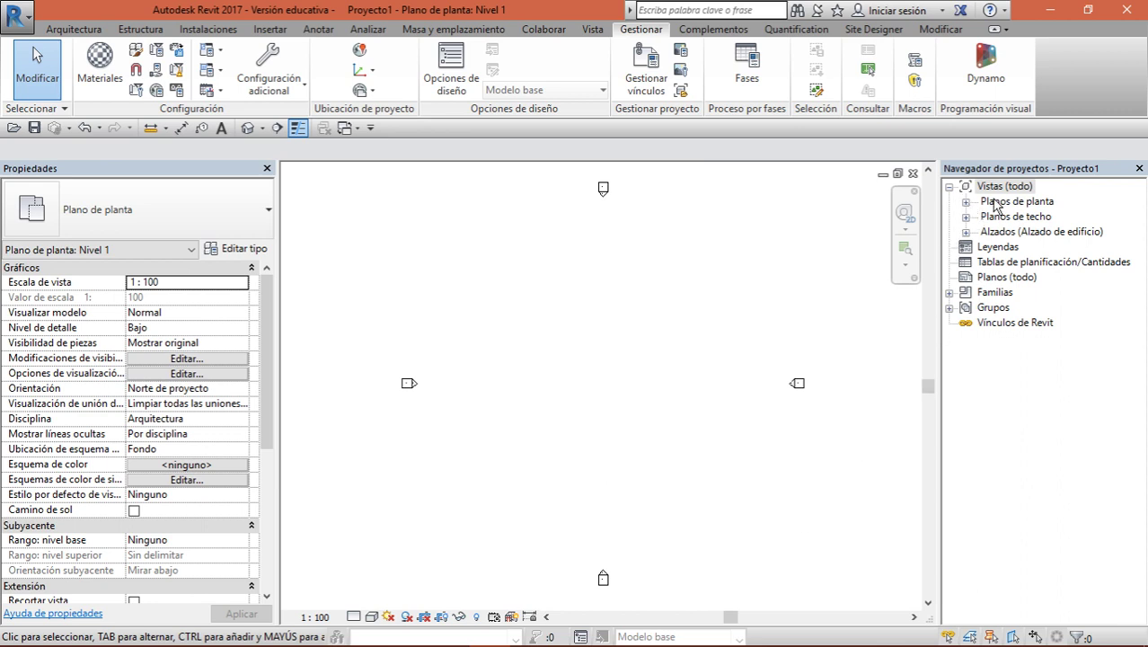
# Expand Planos de planta in the Project Browser and start a Muro: arquitectónico wall
pyautogui.doubleClick(996, 205)
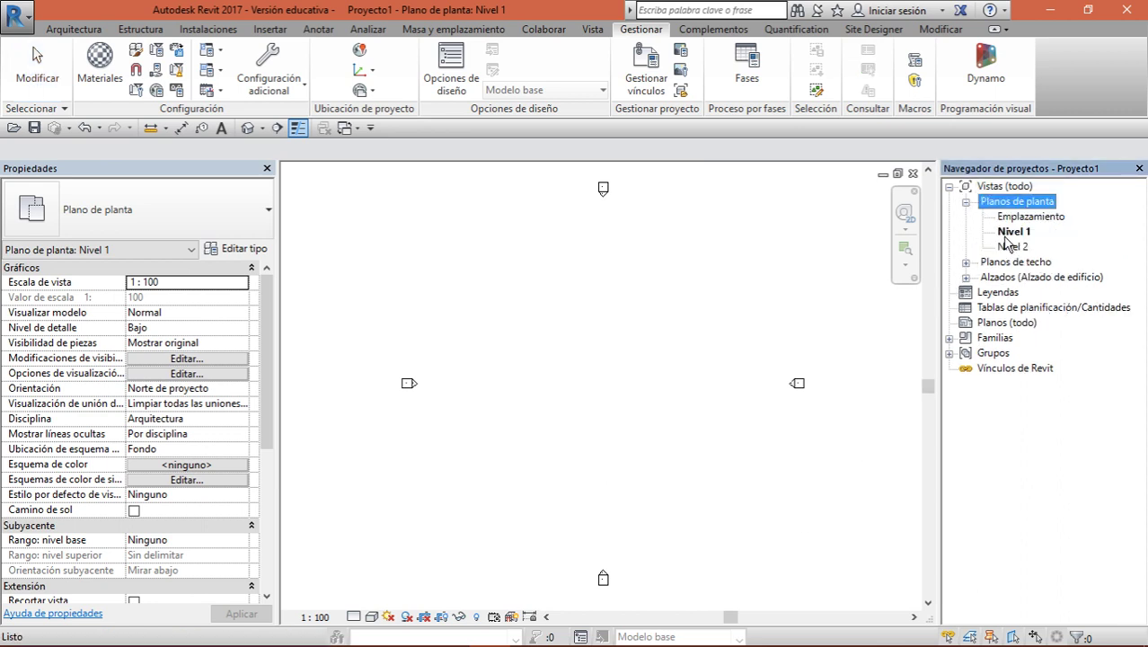
pyautogui.click(691, 327)
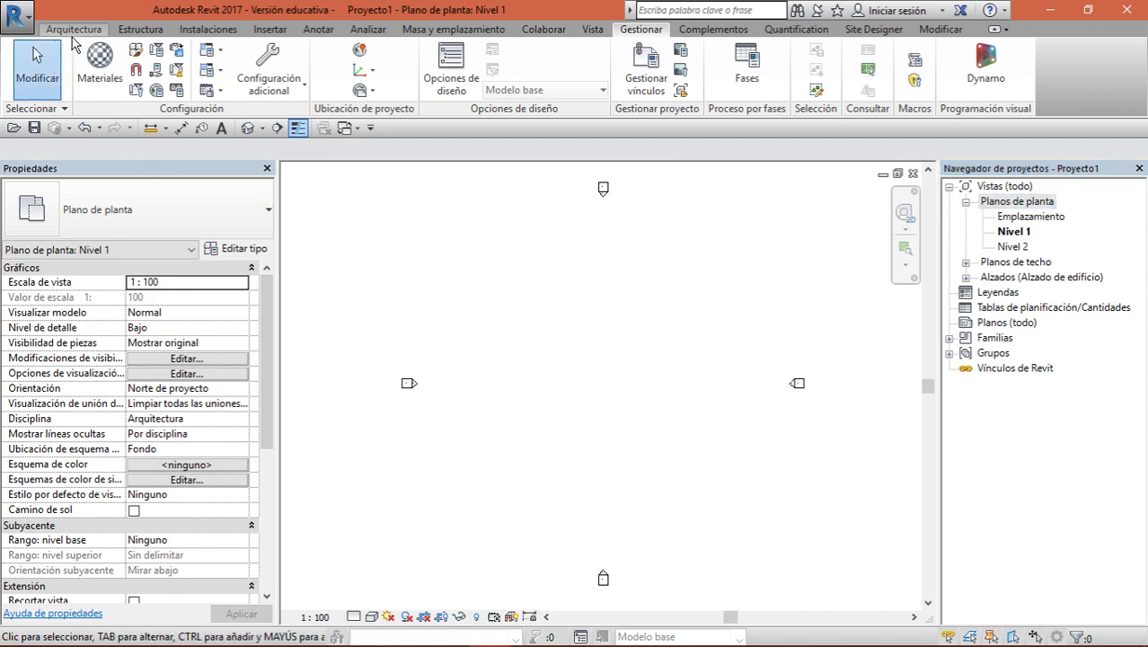
pyautogui.click(74, 30)
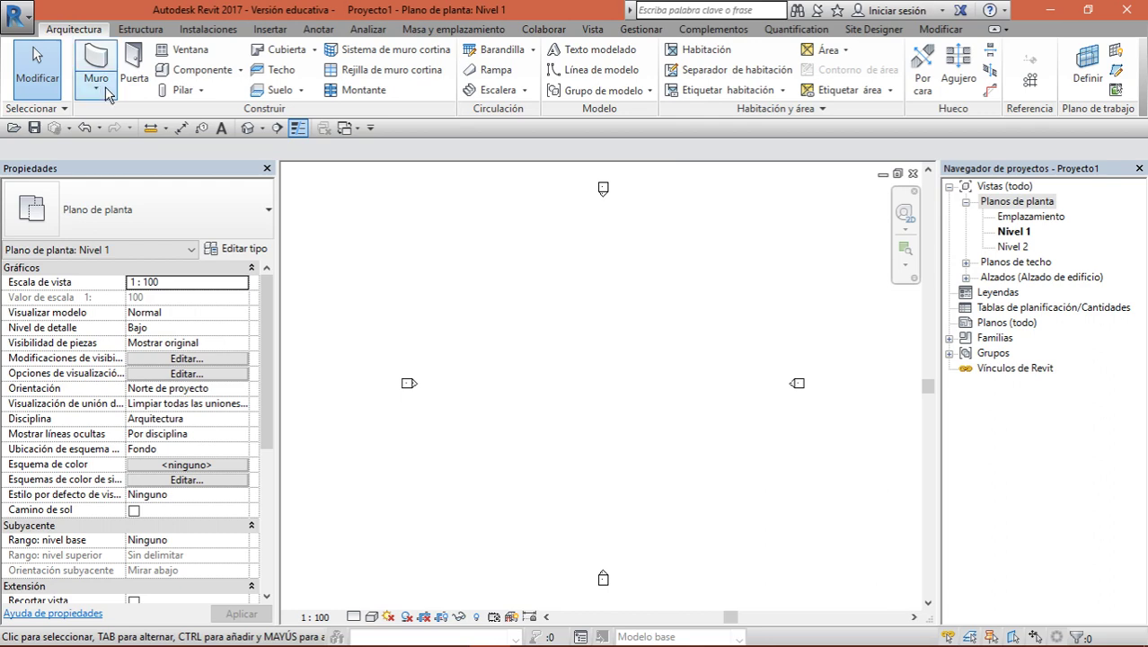
pyautogui.click(498, 33)
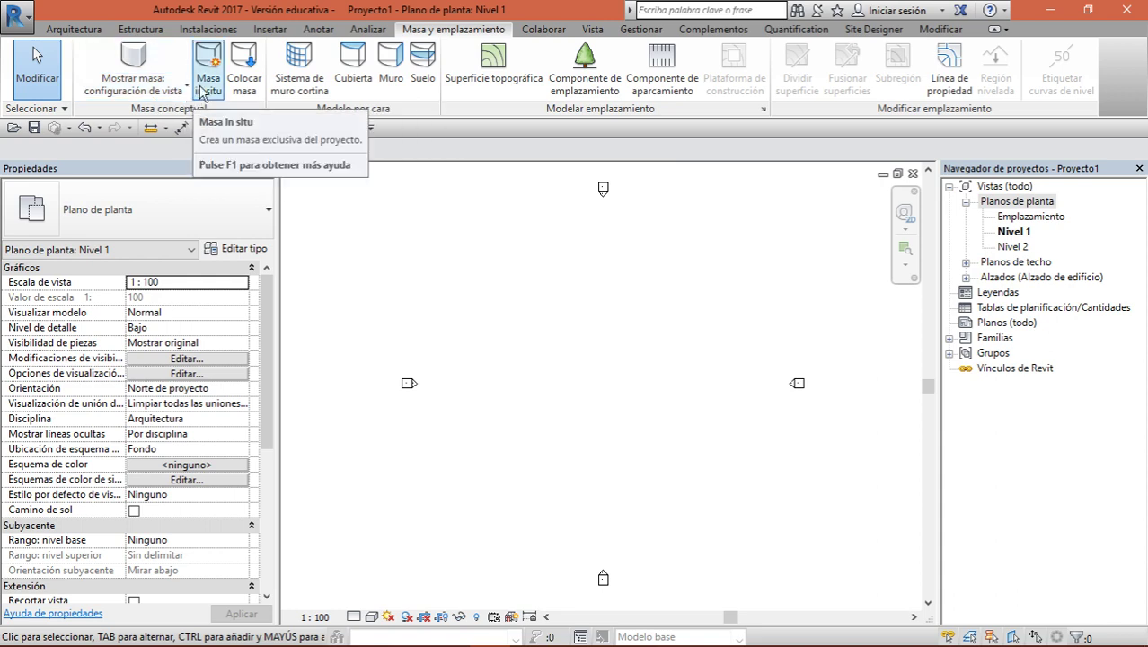
pyautogui.click(56, 30)
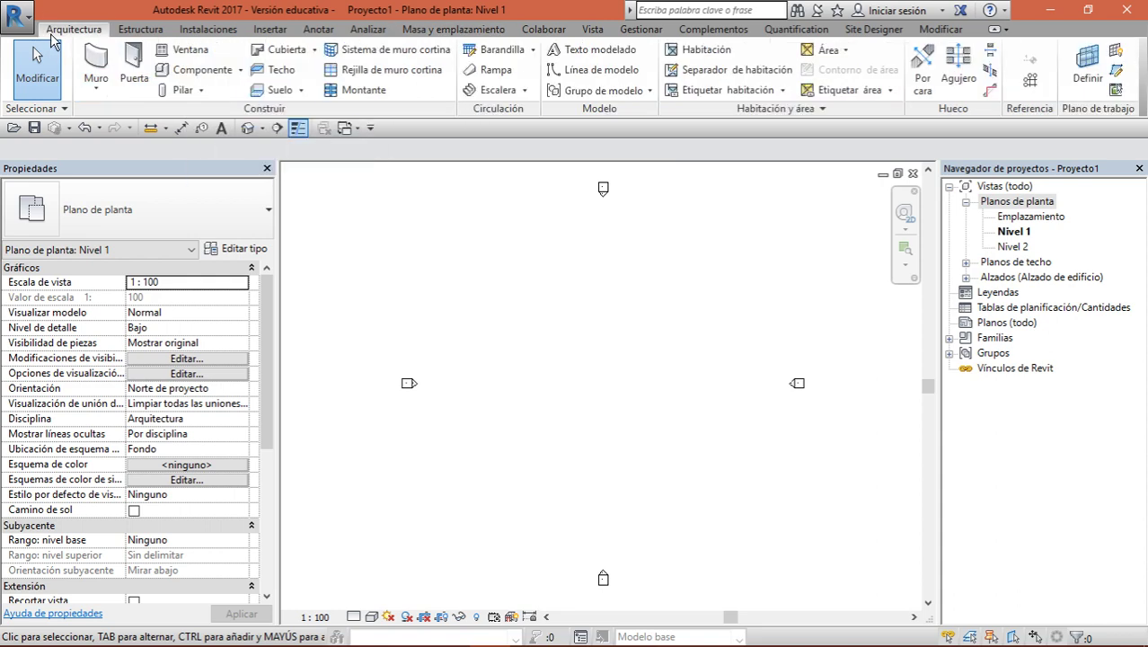
pyautogui.click(97, 90)
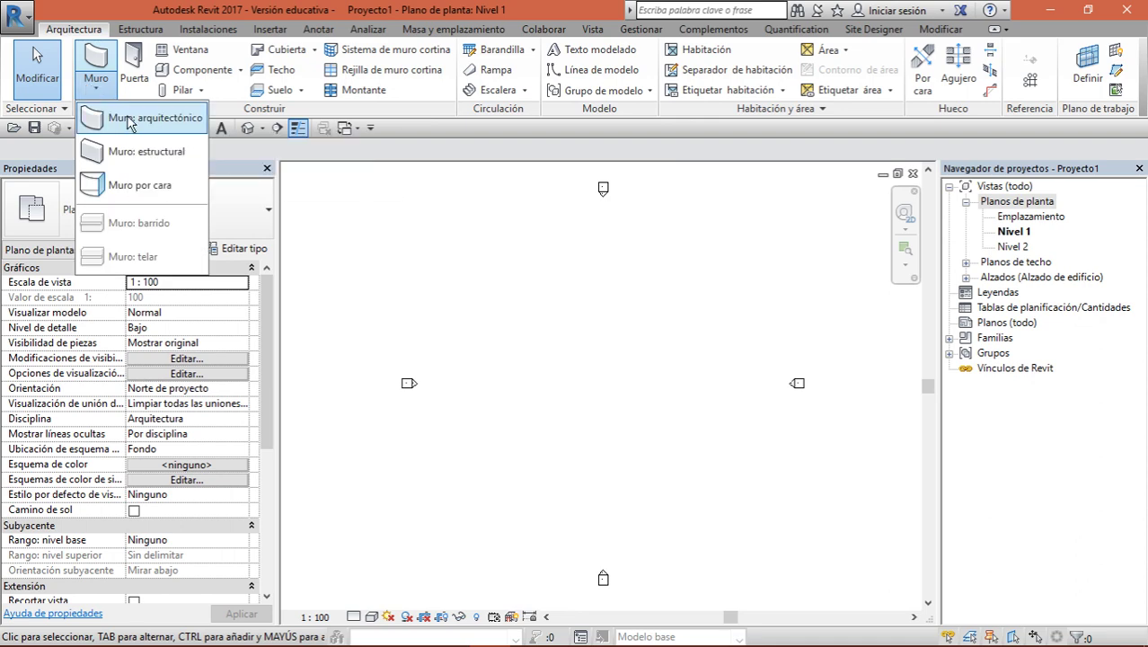
pyautogui.click(130, 118)
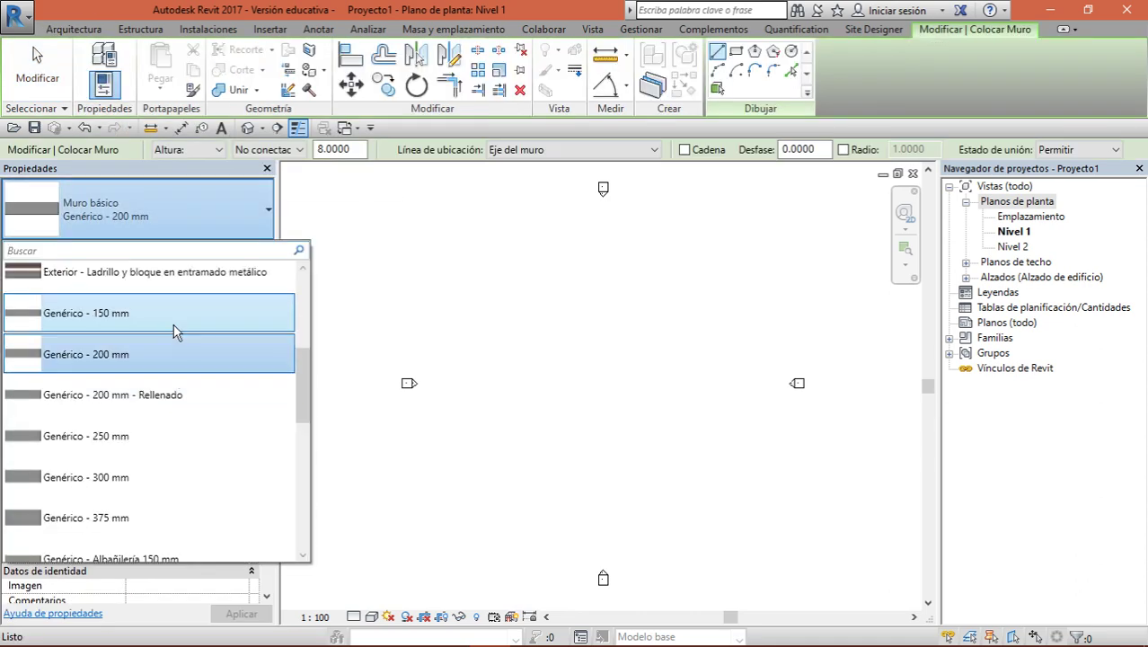
# Draw Genérico - 150 mm walls: an 8 m top wall, a 12 m right wall, then close the rectangle
pyautogui.click(172, 312)
pyautogui.click(528, 307)
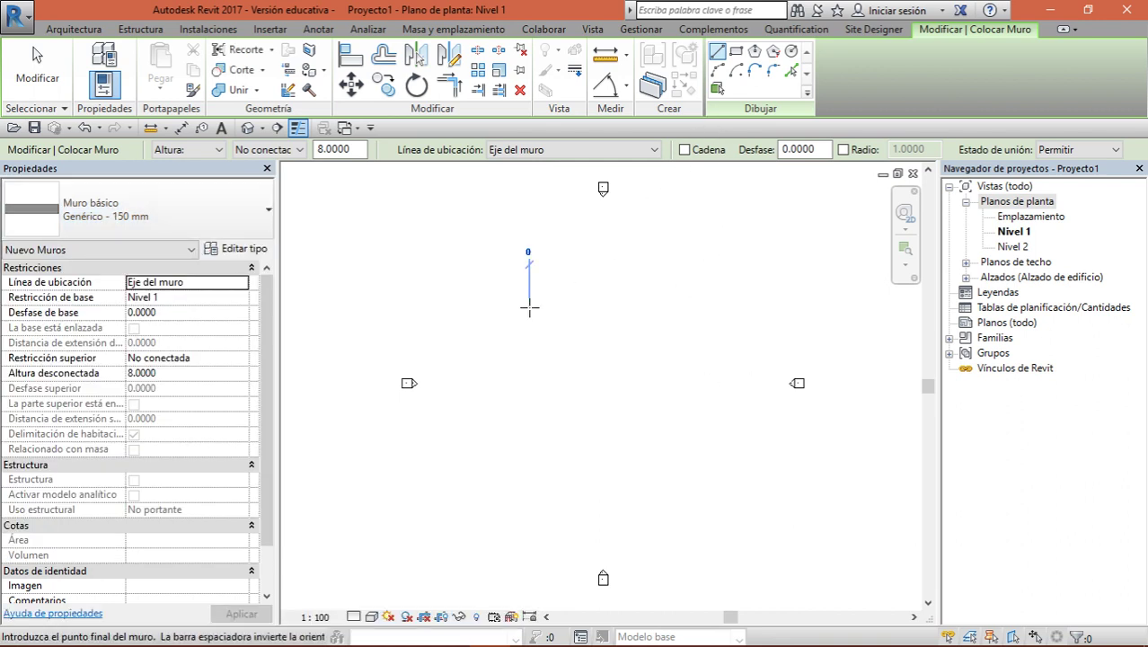
pyautogui.write('8')
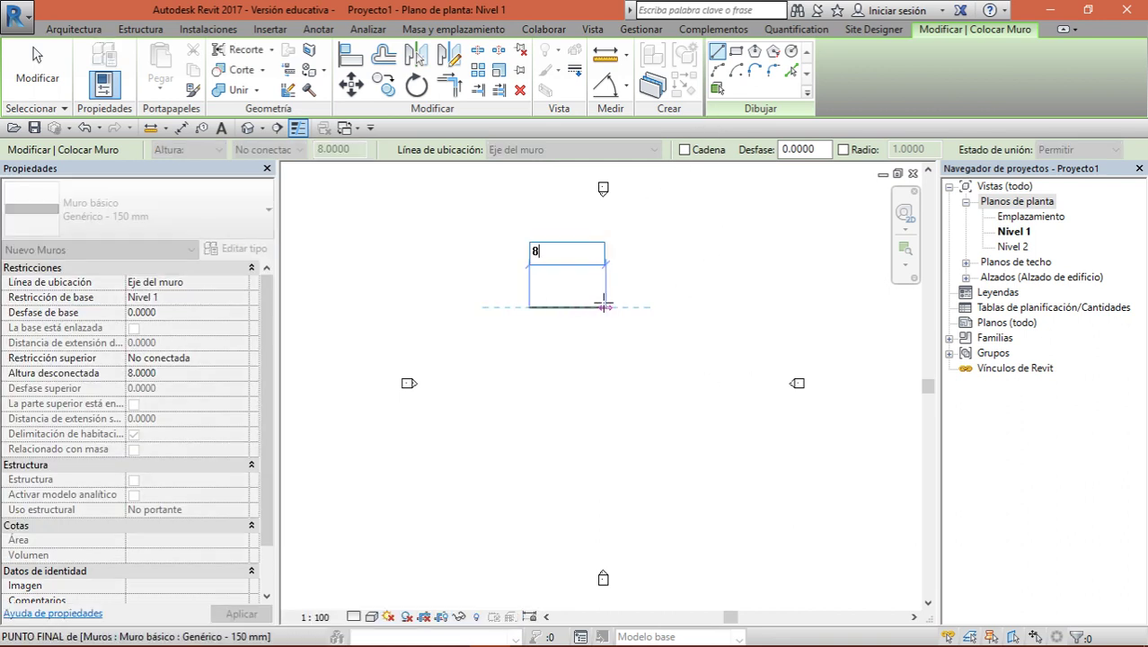
pyautogui.press('Return')
pyautogui.scroll(3, 603, 305)
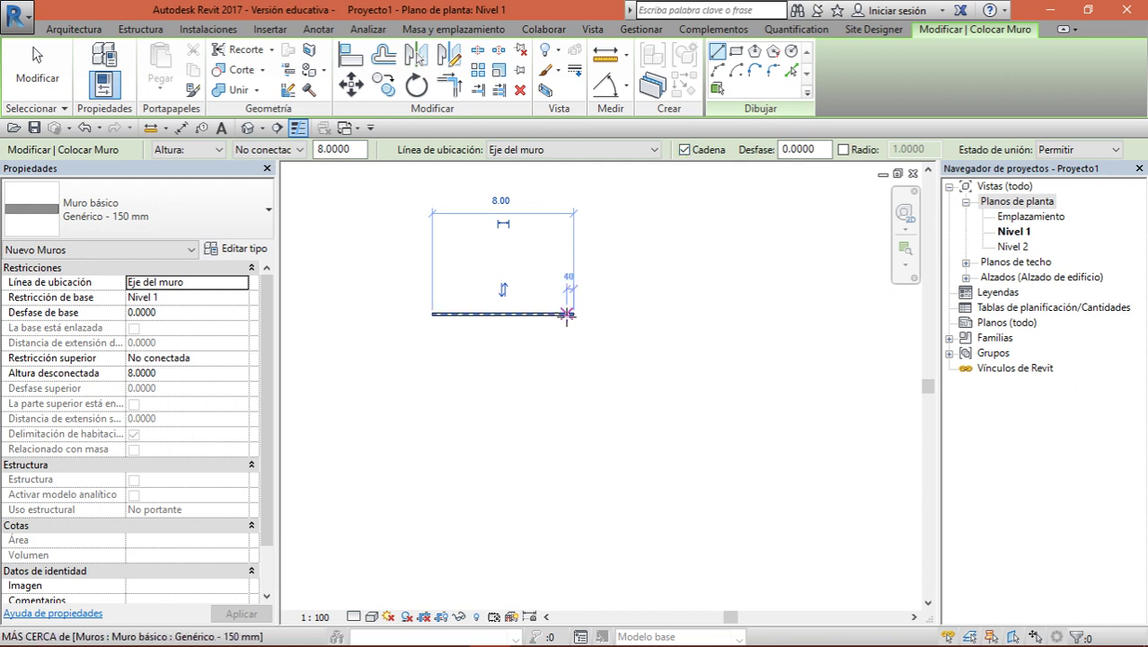
pyautogui.click(573, 313)
pyautogui.write('12')
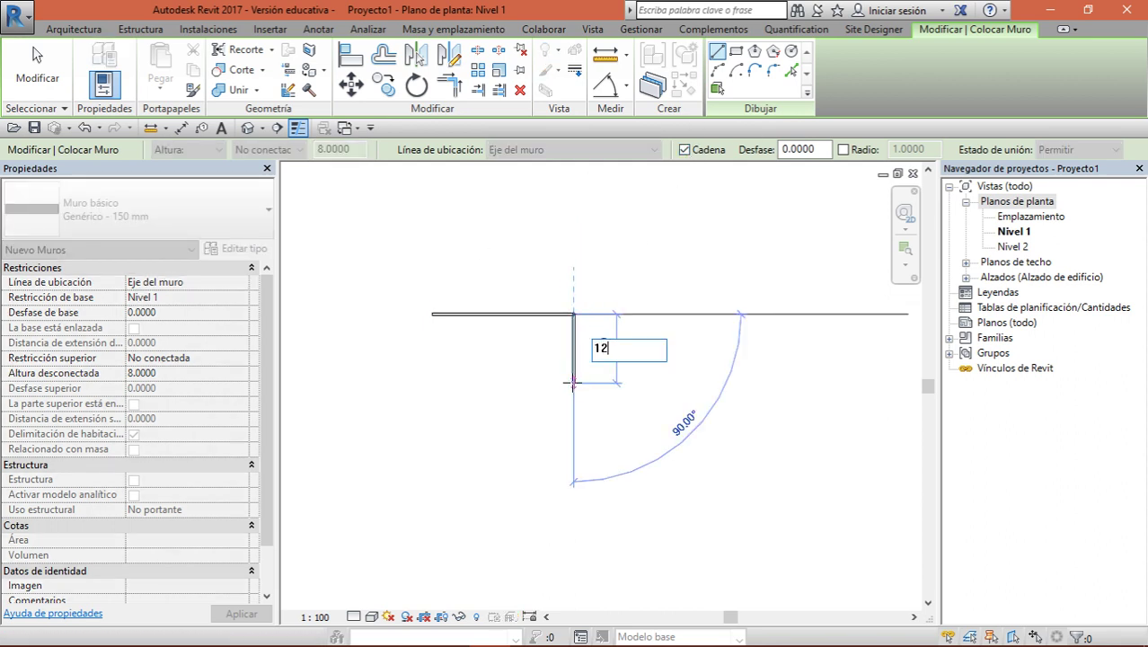
pyautogui.press('Return')
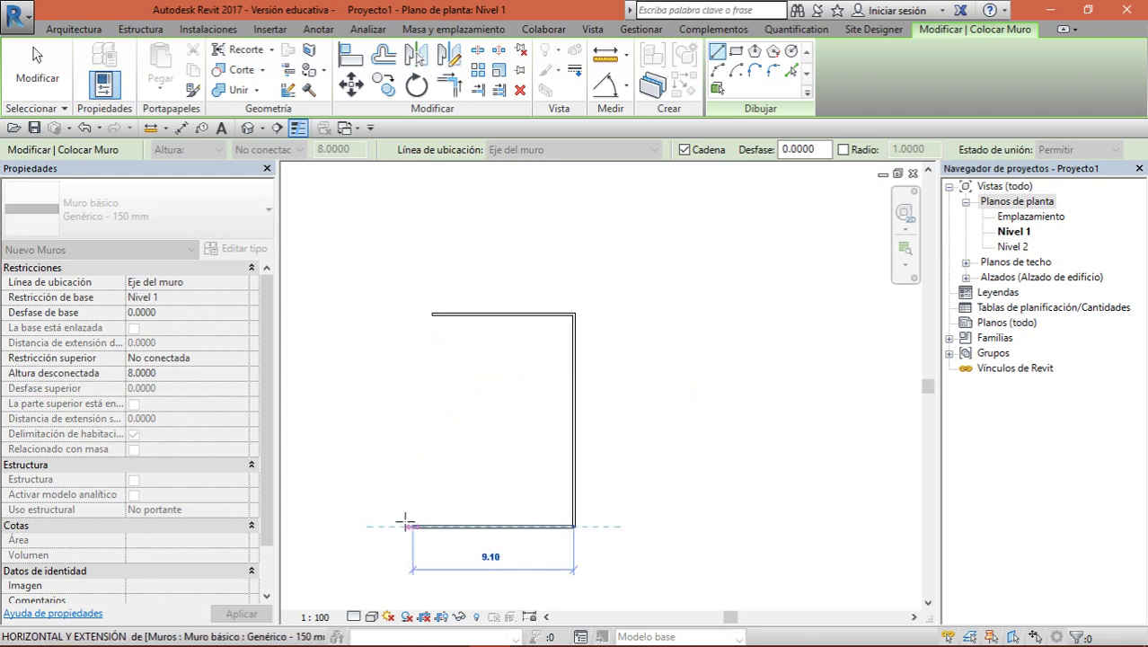
pyautogui.click(432, 527)
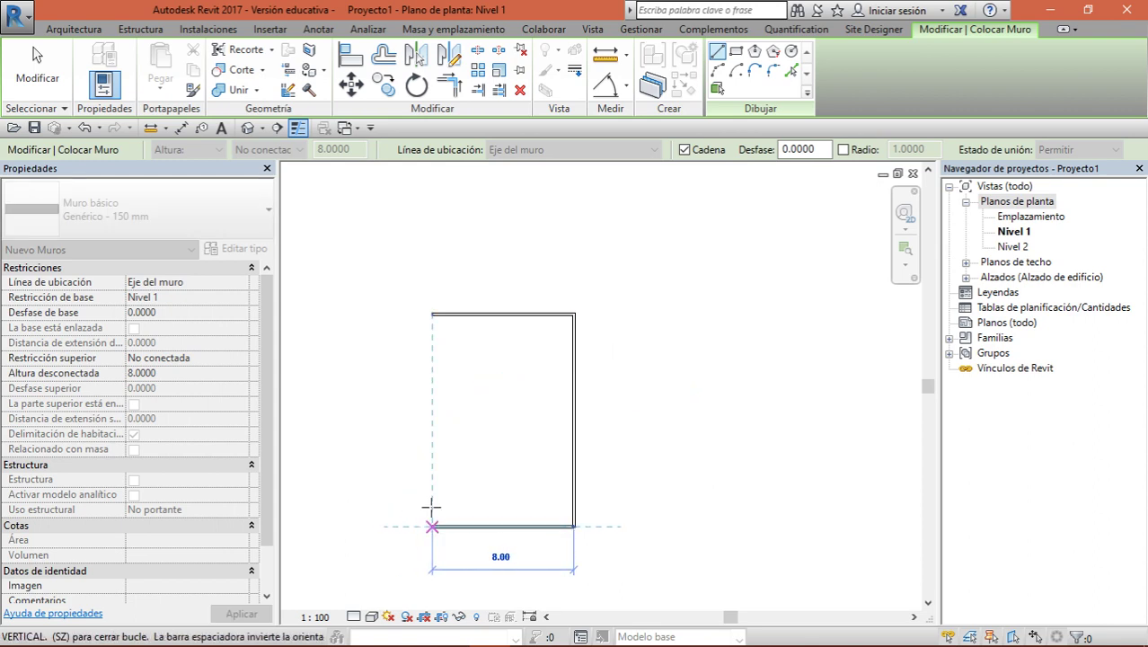
pyautogui.click(432, 314)
pyautogui.scroll(1, 493, 327)
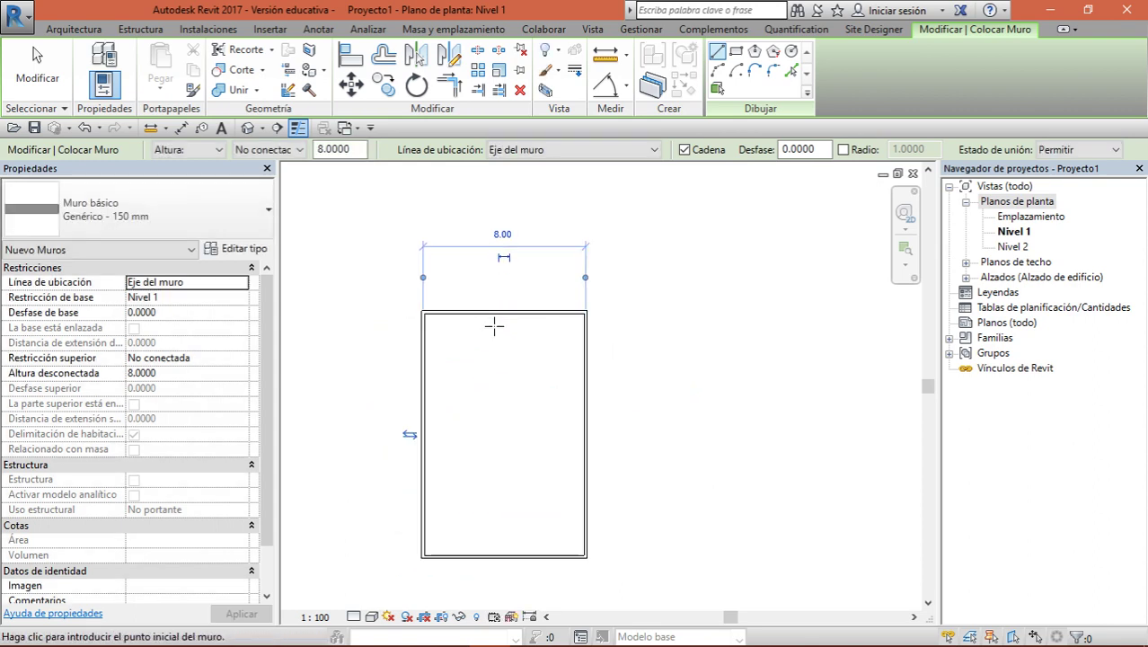
pyautogui.scroll(1, 492, 350)
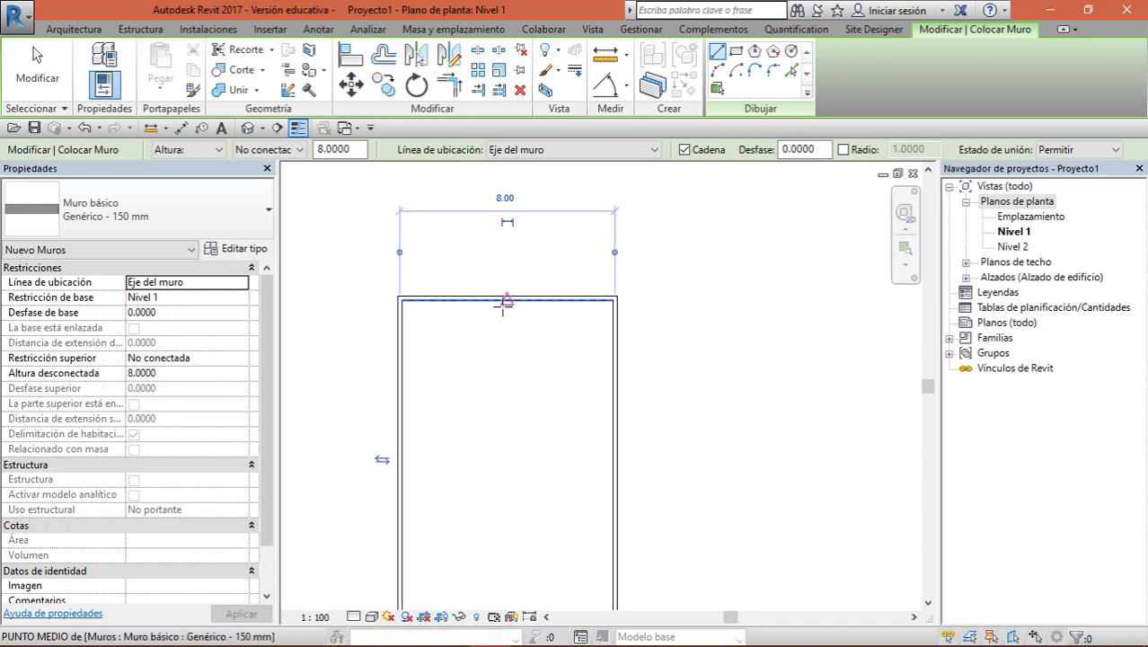
# Draw a 3.70 horizontal interior wall from the left wall, then run it up to the top wall
pyautogui.click(401, 416)
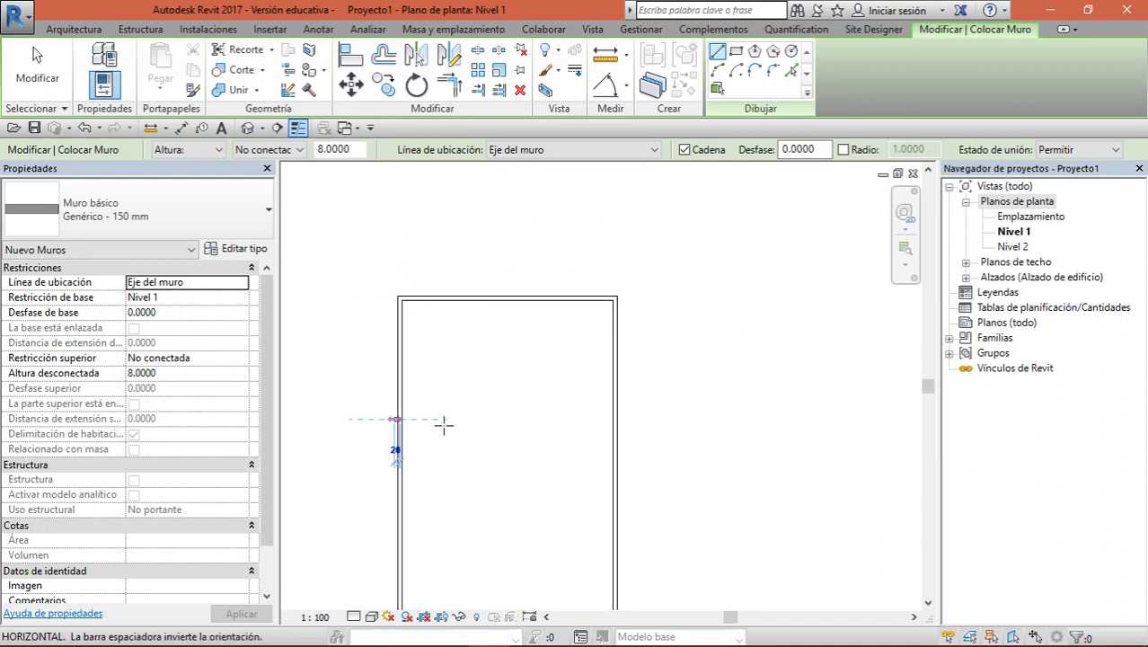
pyautogui.click(496, 411)
pyautogui.click(499, 303)
pyautogui.scroll(-1, 521, 466)
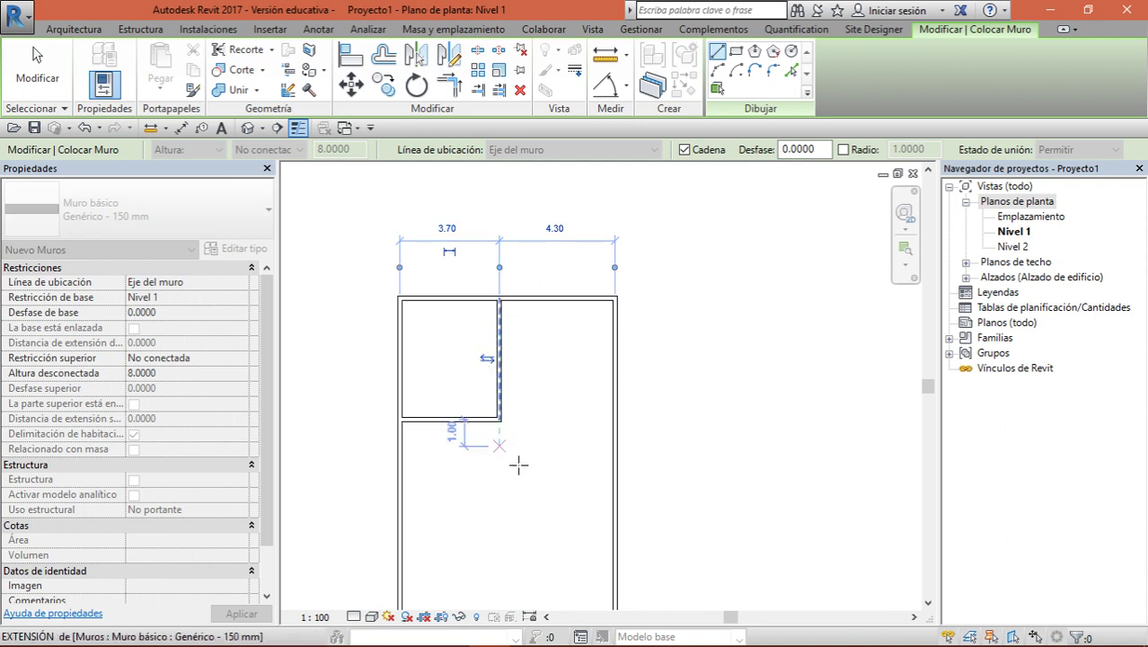
pyautogui.press('Escape')
pyautogui.moveTo(527, 476); pyautogui.dragTo(526, 390, button='middle')
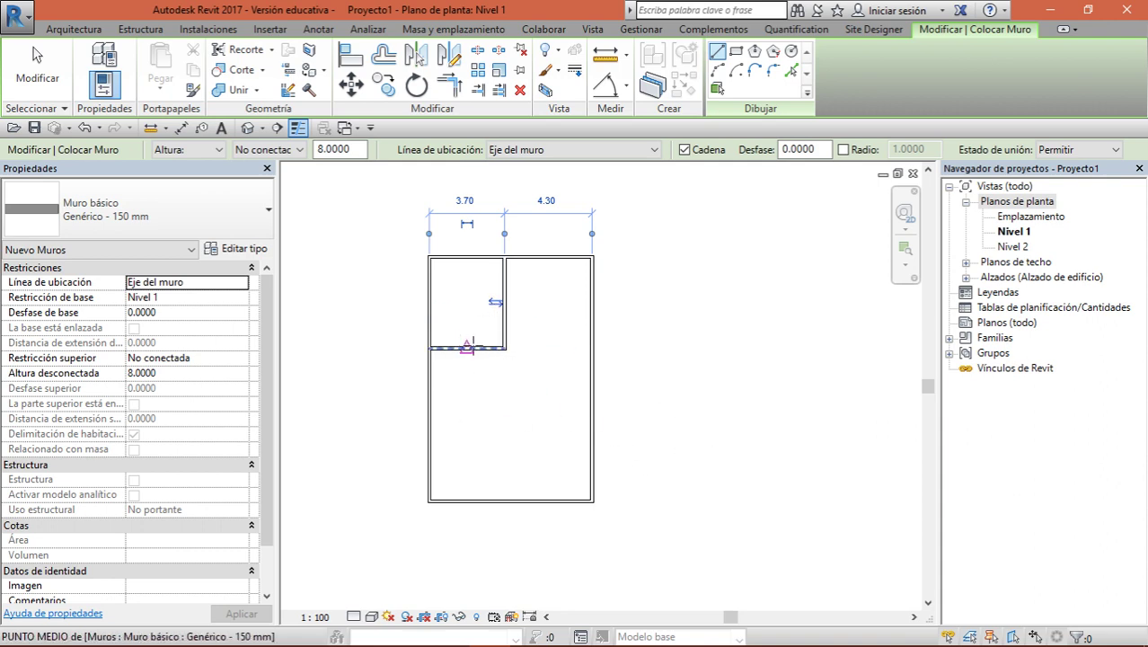
# Draw a wall down from the partition's midpoint and a short wall back to the left wall
pyautogui.click(468, 346)
pyautogui.press('Escape')
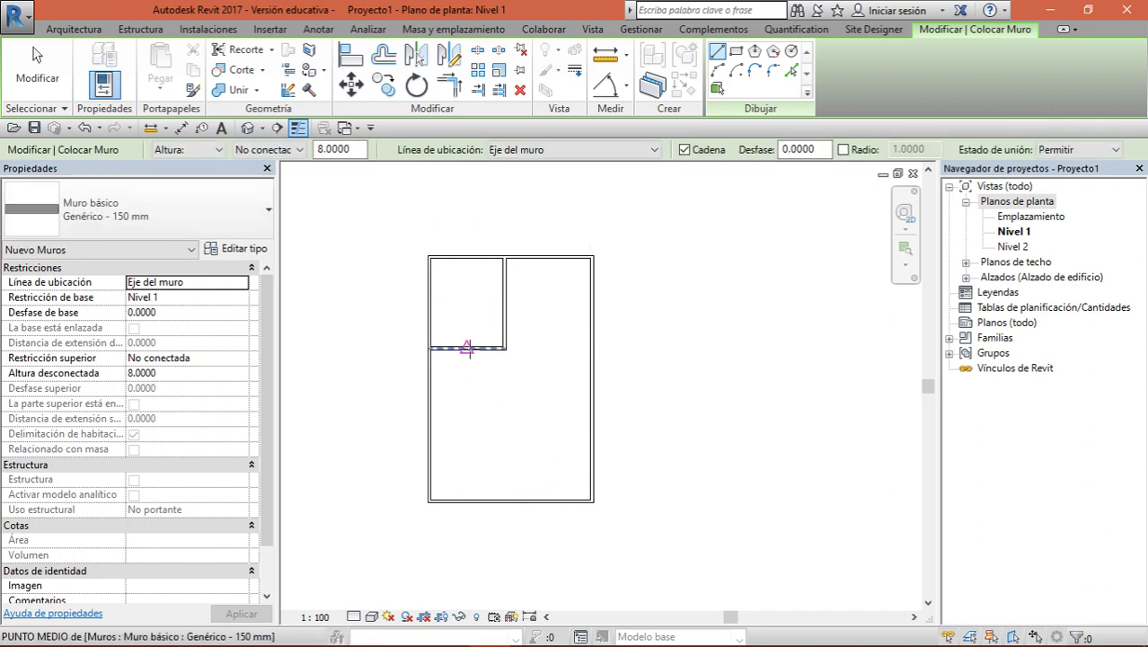
pyautogui.click(467, 347)
pyautogui.click(466, 417)
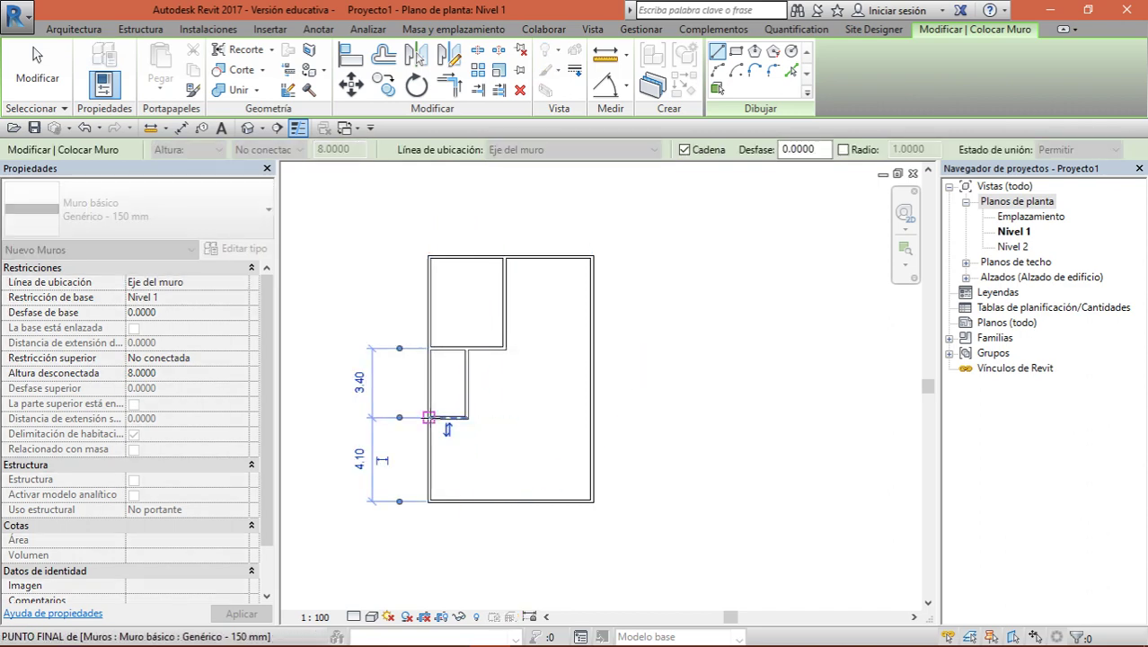
pyautogui.click(429, 417)
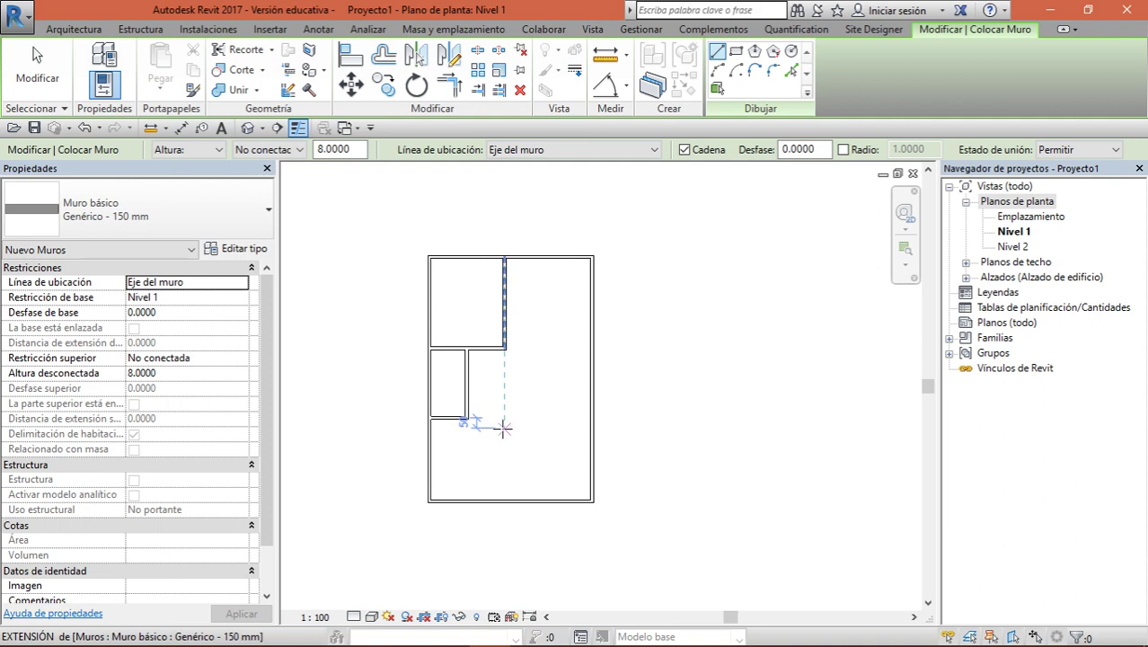
# Add a vertical wall to the bottom exterior wall and extend the horizontal wall to meet it
pyautogui.click(504, 428)
pyautogui.click(503, 502)
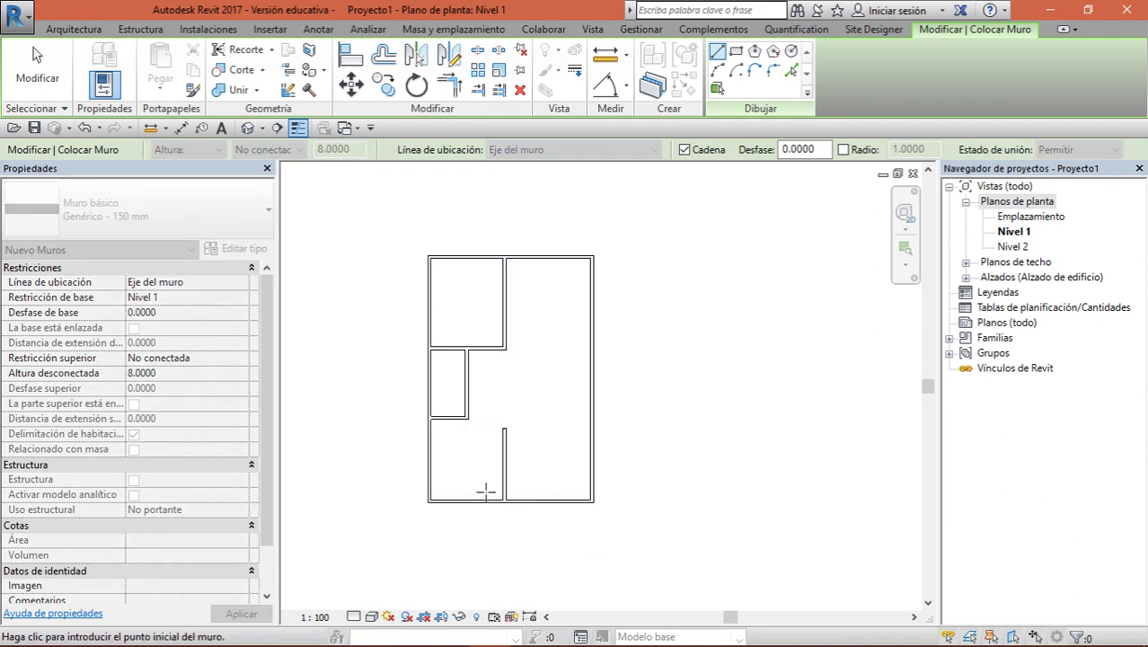
pyautogui.press('Escape')
pyautogui.click(465, 422)
pyautogui.moveTo(467, 421); pyautogui.dragTo(503, 416)
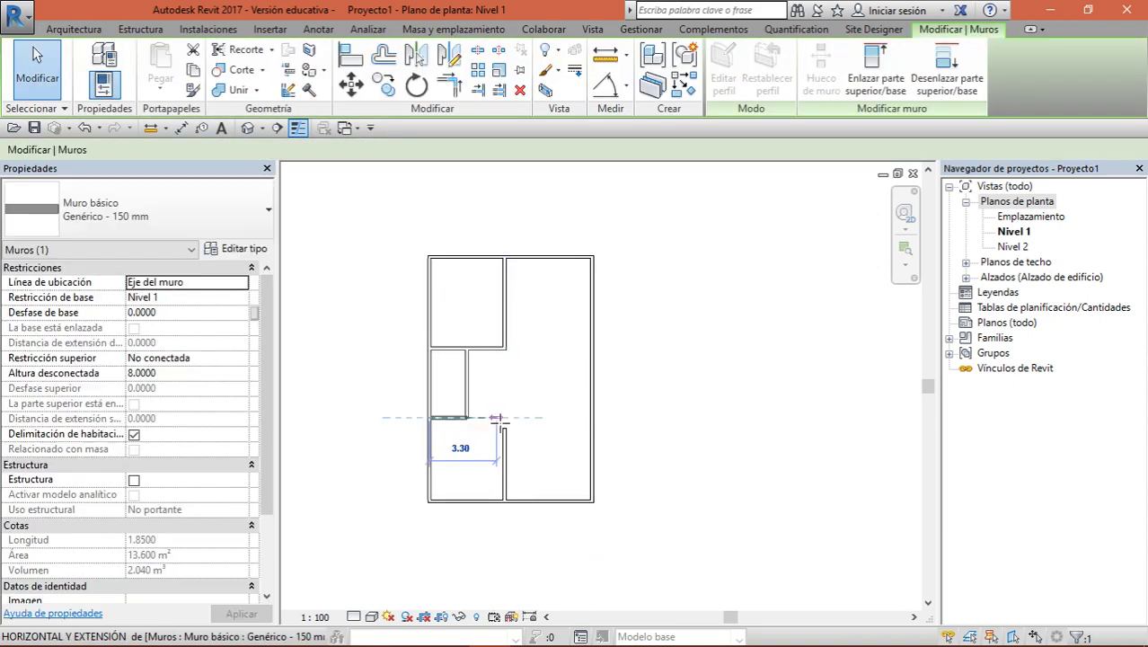
pyautogui.click(514, 456)
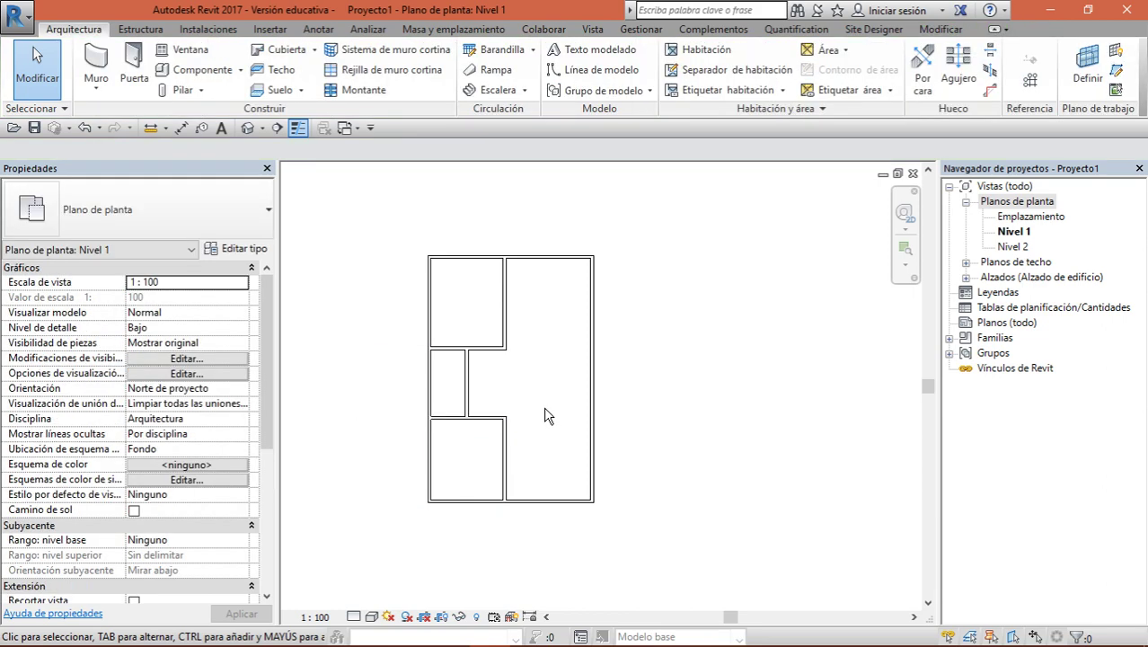
# Draw a horizontal wall from the new vertical wall to the right exterior wall
pyautogui.click(101, 73)
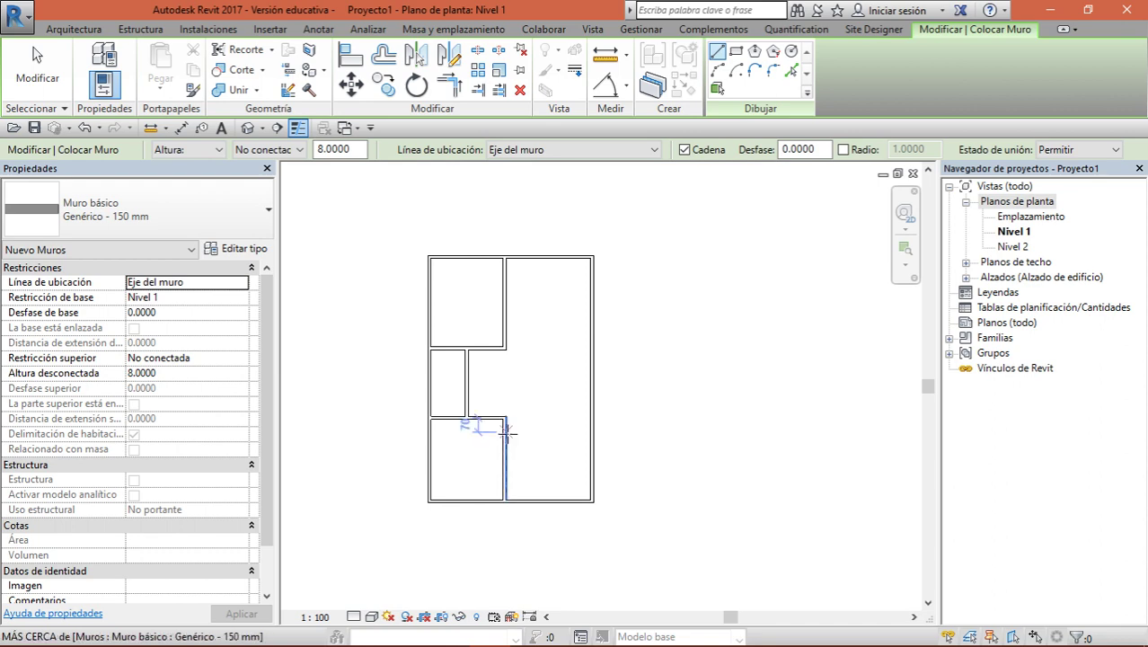
pyautogui.click(507, 433)
pyautogui.click(593, 433)
pyautogui.press('Escape')
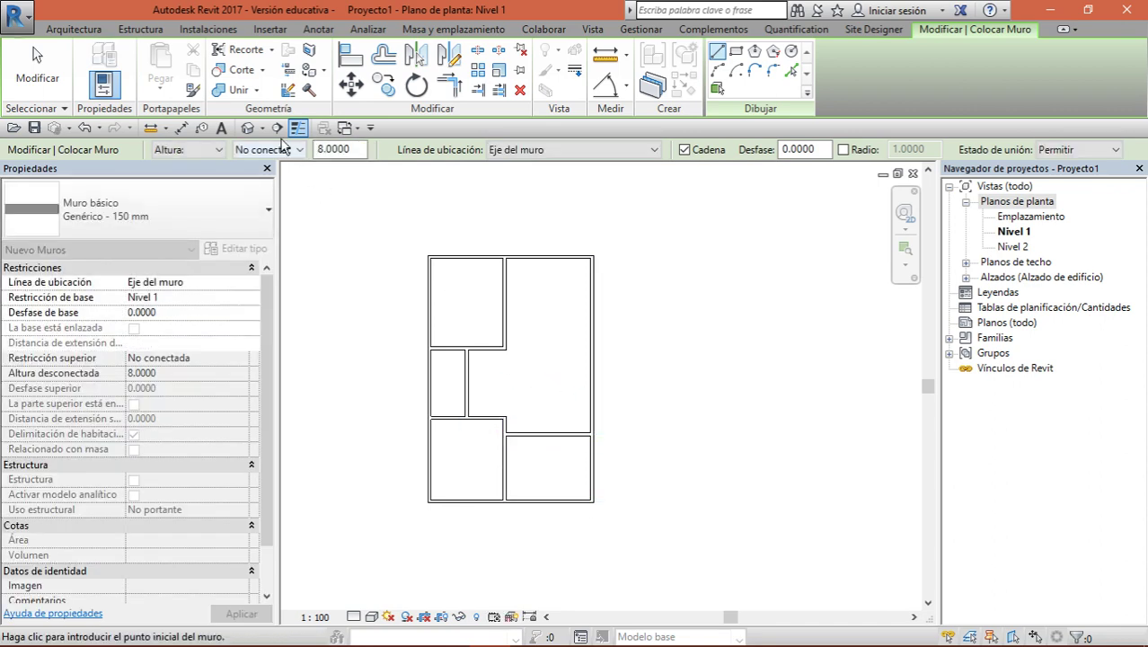
pyautogui.click(247, 127)
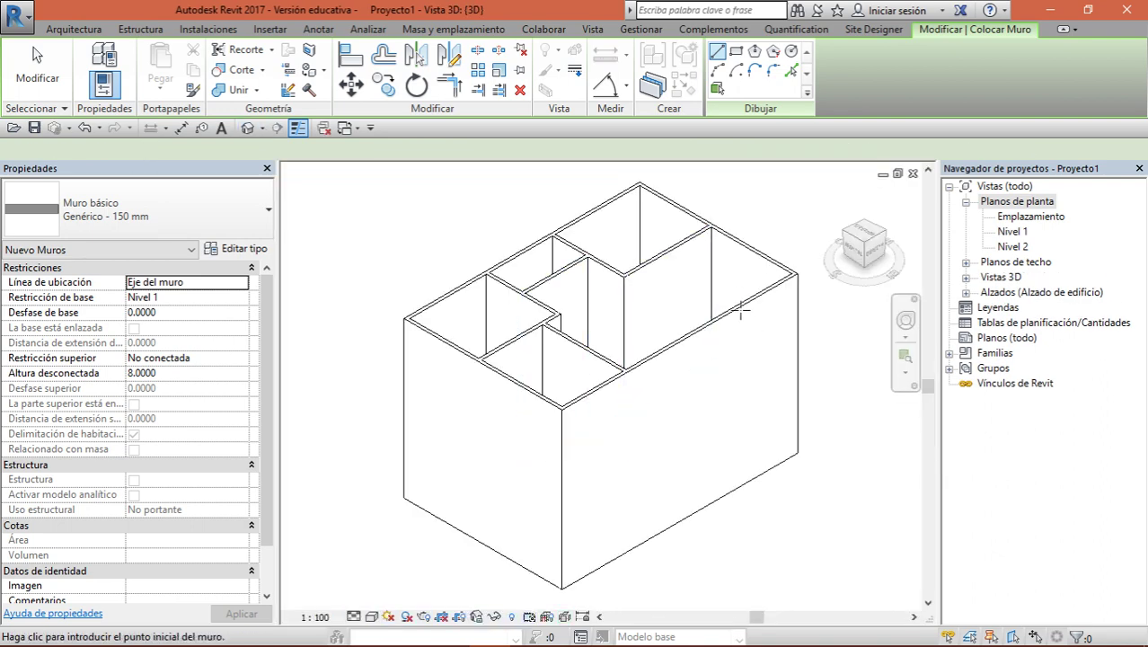
# Set the top constraint of all ten walls to Nivel 2
pyautogui.press('Escape')
pyautogui.scroll(-2, 503, 314)
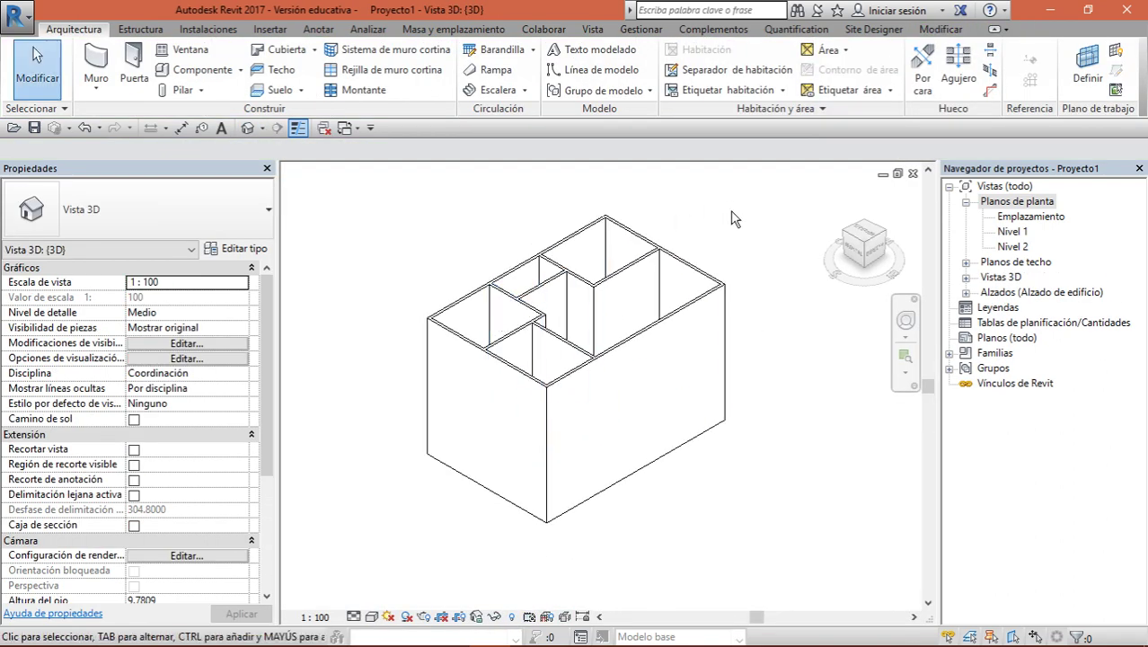
pyautogui.moveTo(858, 164); pyautogui.dragTo(426, 401)
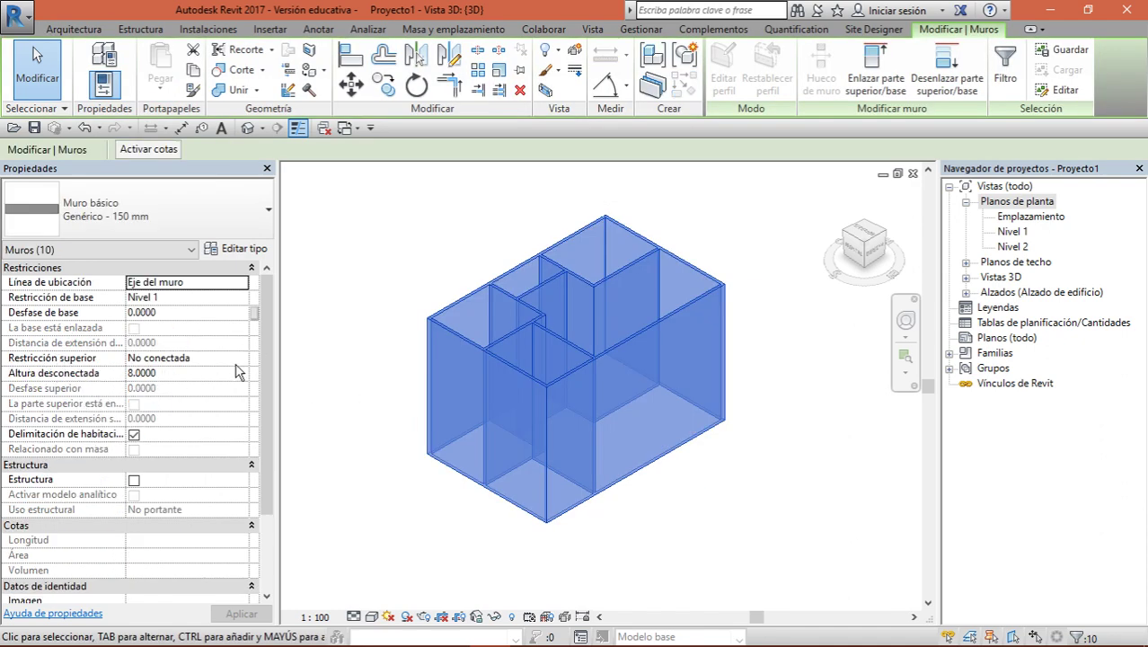
pyautogui.click(216, 357)
pyautogui.click(242, 357)
pyautogui.click(171, 403)
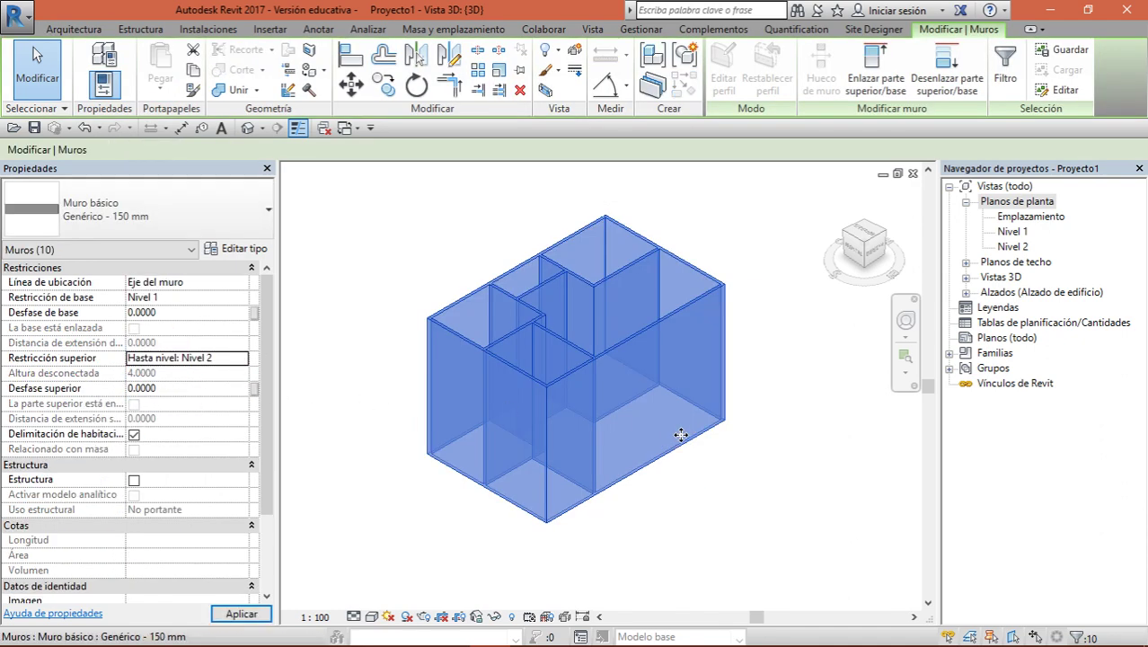
pyautogui.click(780, 422)
# Change the six interior walls to Interior - Partición 123 mm (1-hr)
pyautogui.moveTo(855, 263)
pyautogui.mouseDown()
pyautogui.moveTo(888, 279)
pyautogui.moveTo(863, 270)
pyautogui.mouseUp()
pyautogui.scroll(3, 626, 321)
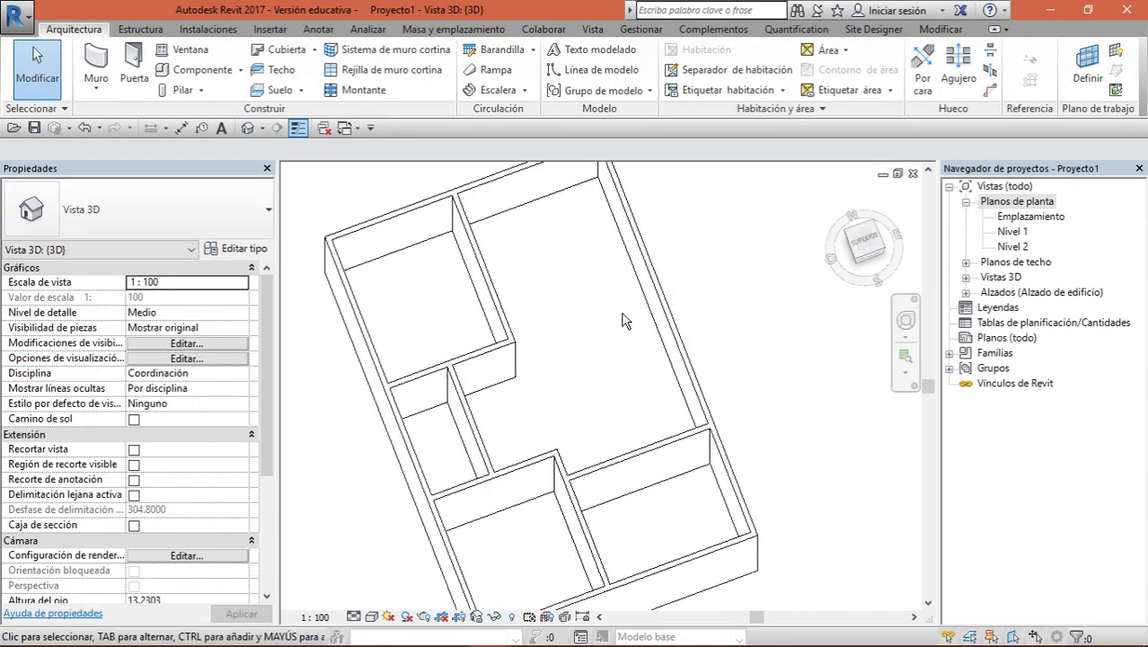
pyautogui.moveTo(649, 539); pyautogui.dragTo(478, 308)
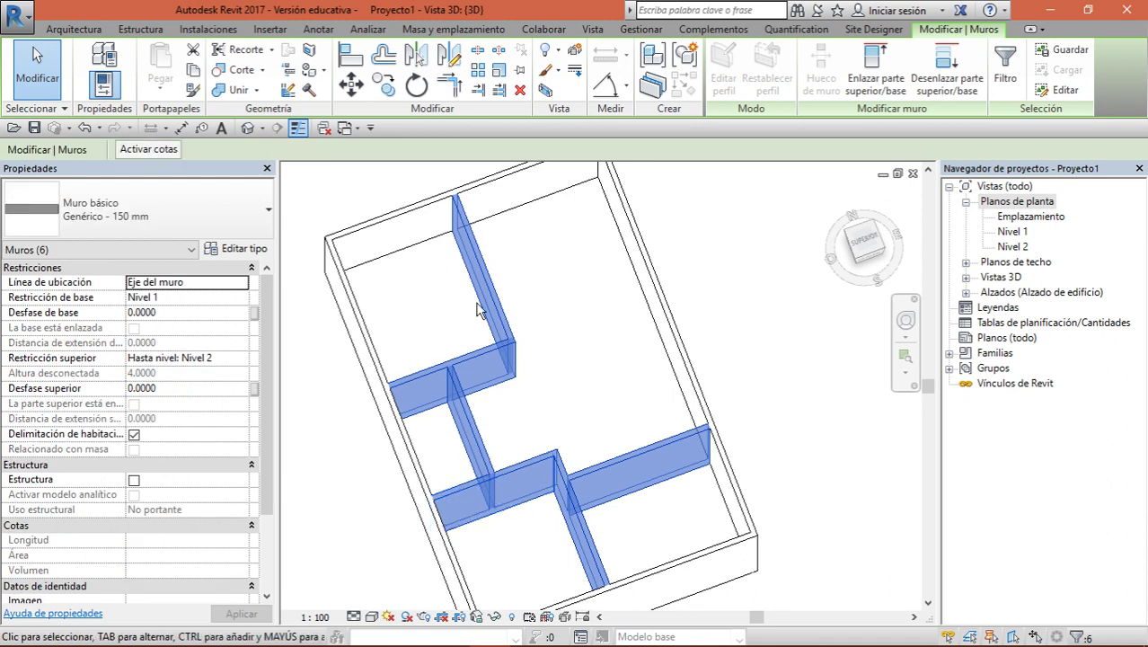
pyautogui.click(144, 211)
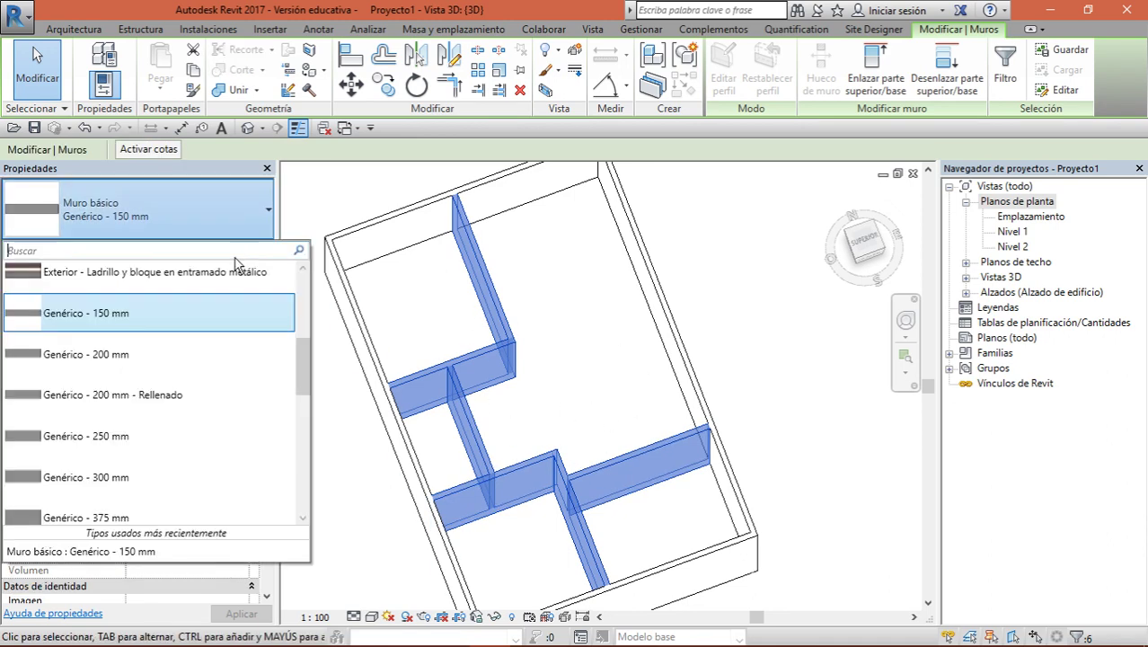
pyautogui.scroll(-2, 163, 420)
pyautogui.scroll(-2, 162, 414)
pyautogui.scroll(-1, 166, 337)
pyautogui.scroll(-2, 169, 358)
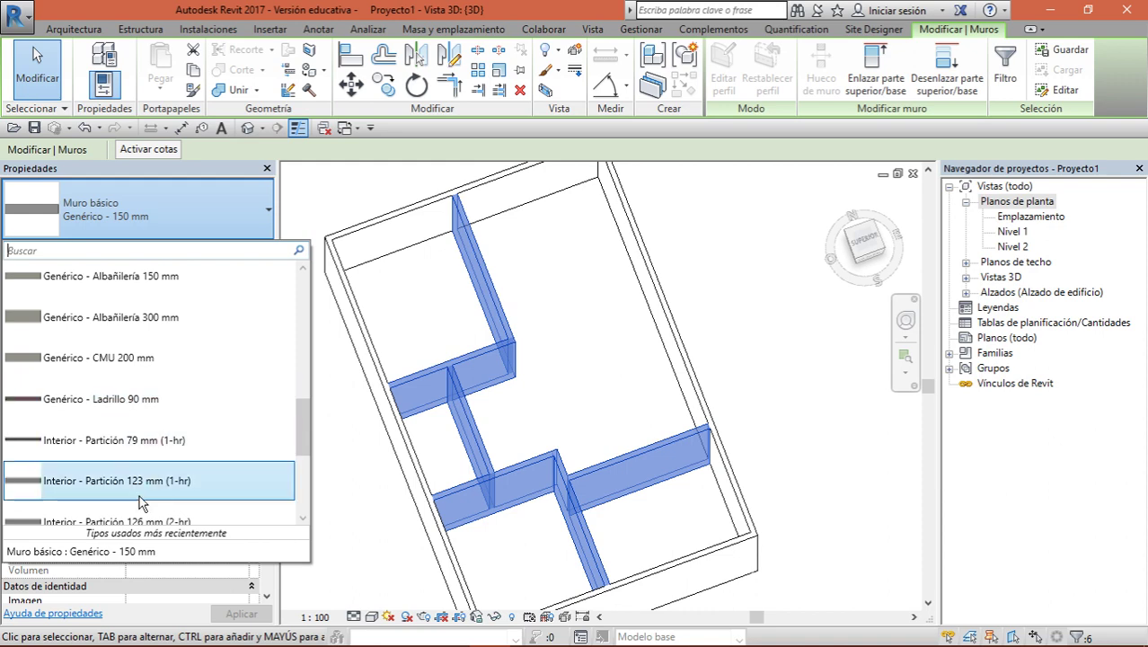
pyautogui.click(189, 474)
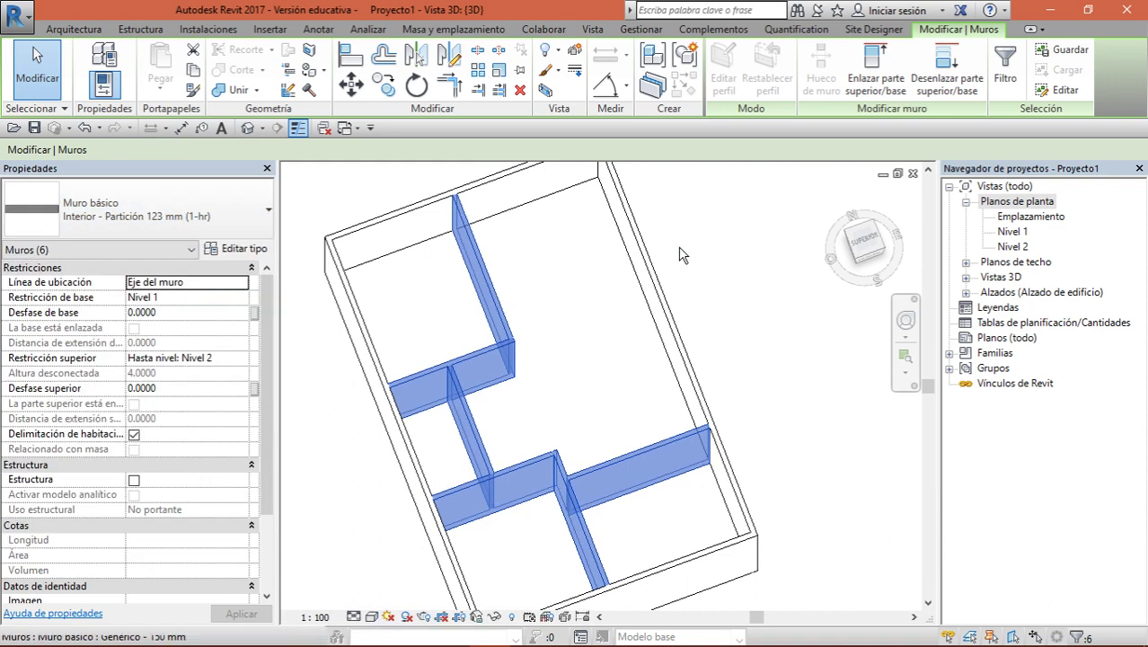
pyautogui.press('Escape')
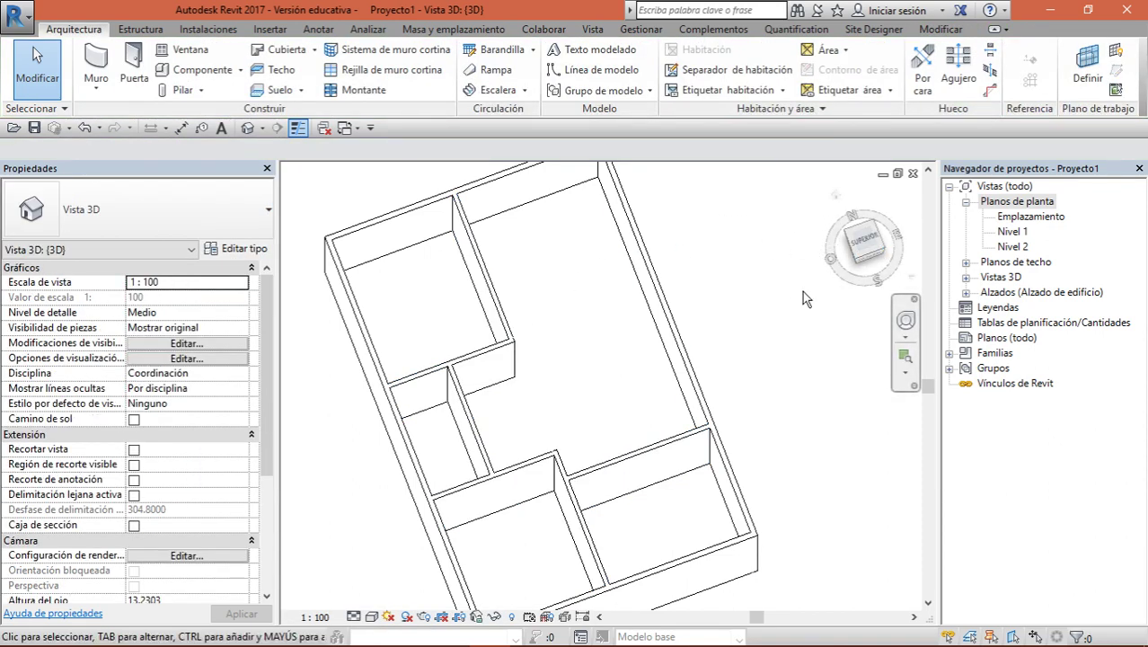
# Switch the 3D view to the Colores coherentes visual style
pyautogui.click(372, 616)
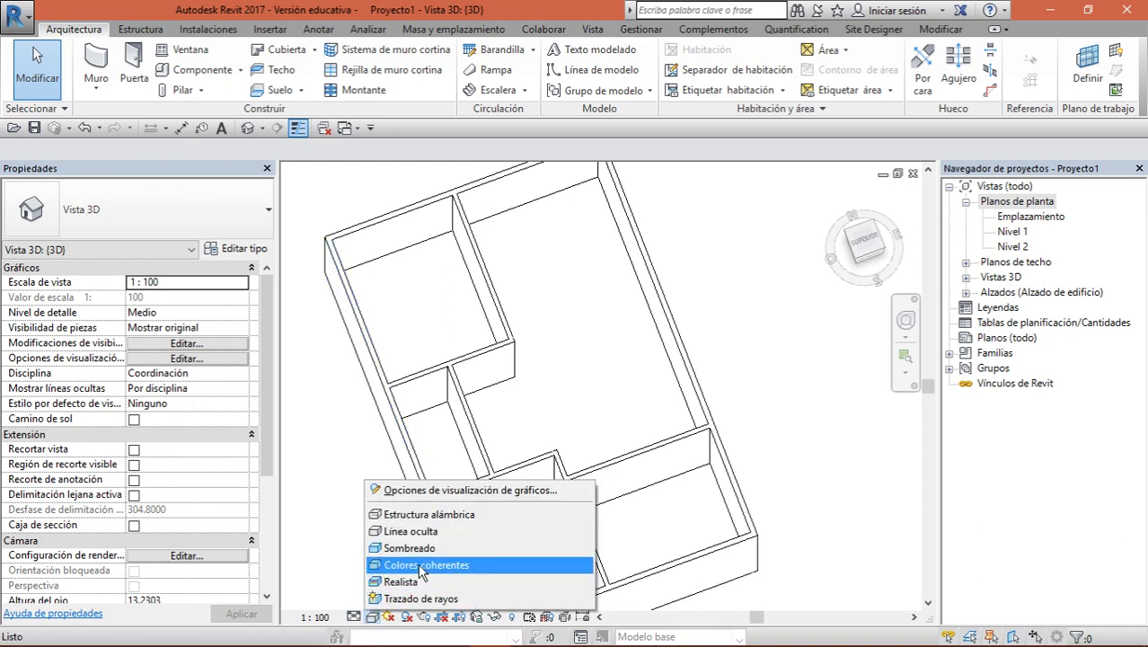
pyautogui.click(422, 565)
pyautogui.moveTo(557, 422)
pyautogui.keyDown('shift'); pyautogui.mouseDown(button='middle')
pyautogui.moveTo(629, 422)
pyautogui.moveTo(647, 476)
pyautogui.moveTo(620, 431)
pyautogui.mouseUp(button='middle'); pyautogui.keyUp('shift')
# Open the Nivel 1 plan, window-select all the walls and delete them
pyautogui.doubleClick(1011, 232)
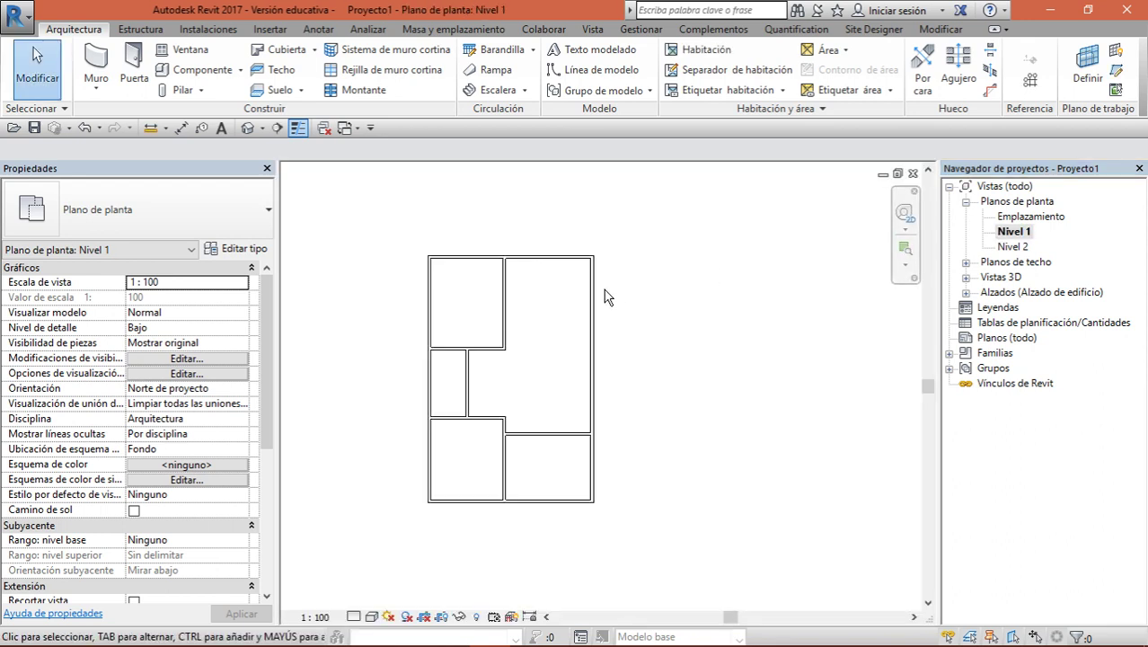
pyautogui.scroll(-3, 604, 297)
pyautogui.scroll(-1, 629, 298)
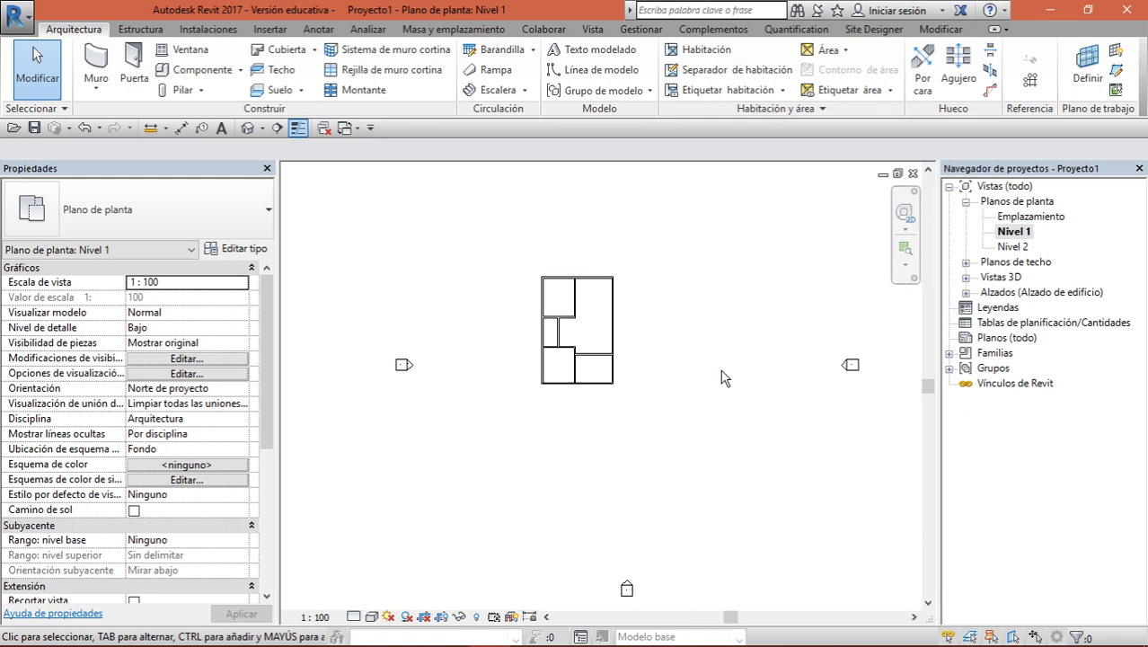
pyautogui.moveTo(635, 270); pyautogui.dragTo(525, 430)
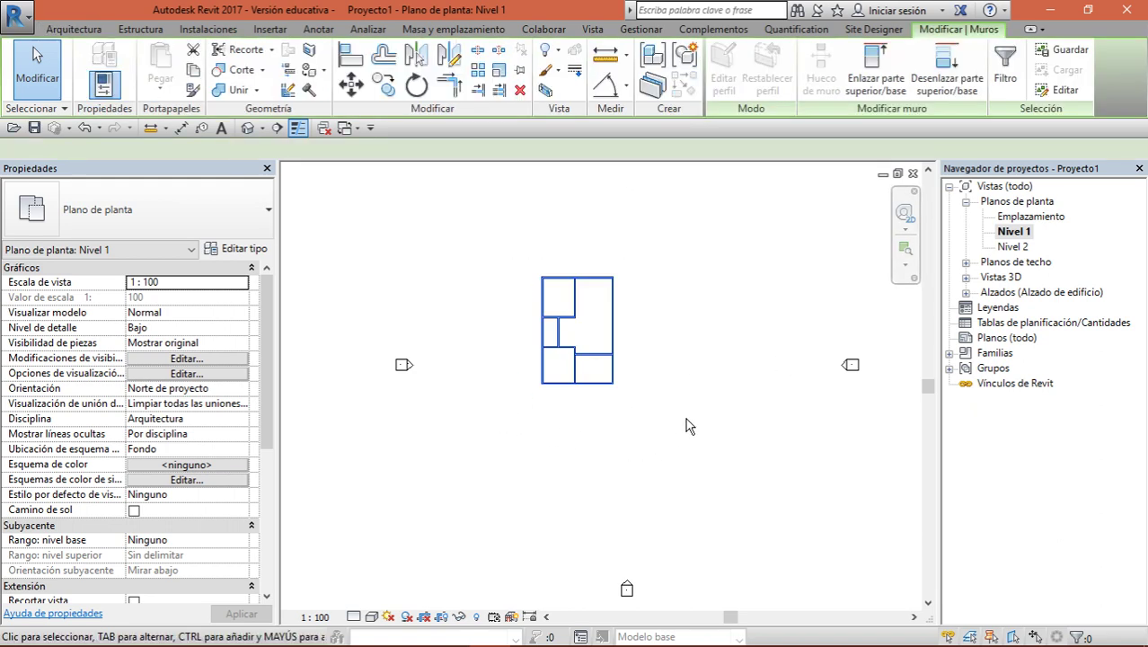
pyautogui.press('Delete')
pyautogui.scroll(-1, 675, 404)
pyautogui.scroll(-1, 673, 399)
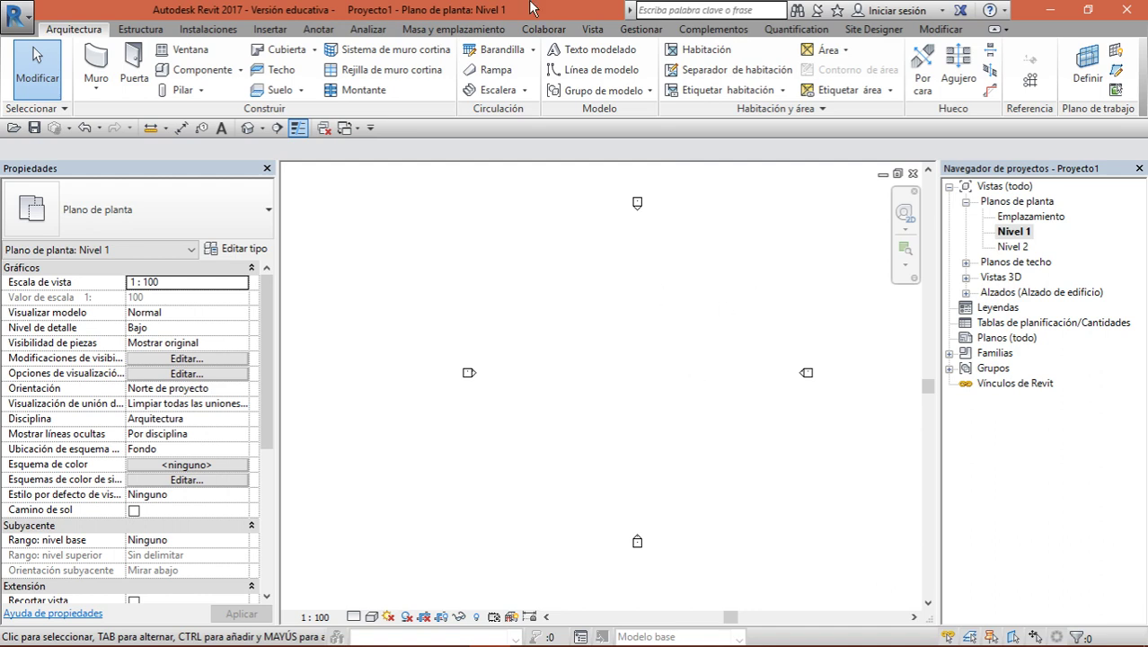
# Open the Importar CAD dialog from the Insertar tab and close it, twice
pyautogui.click(271, 30)
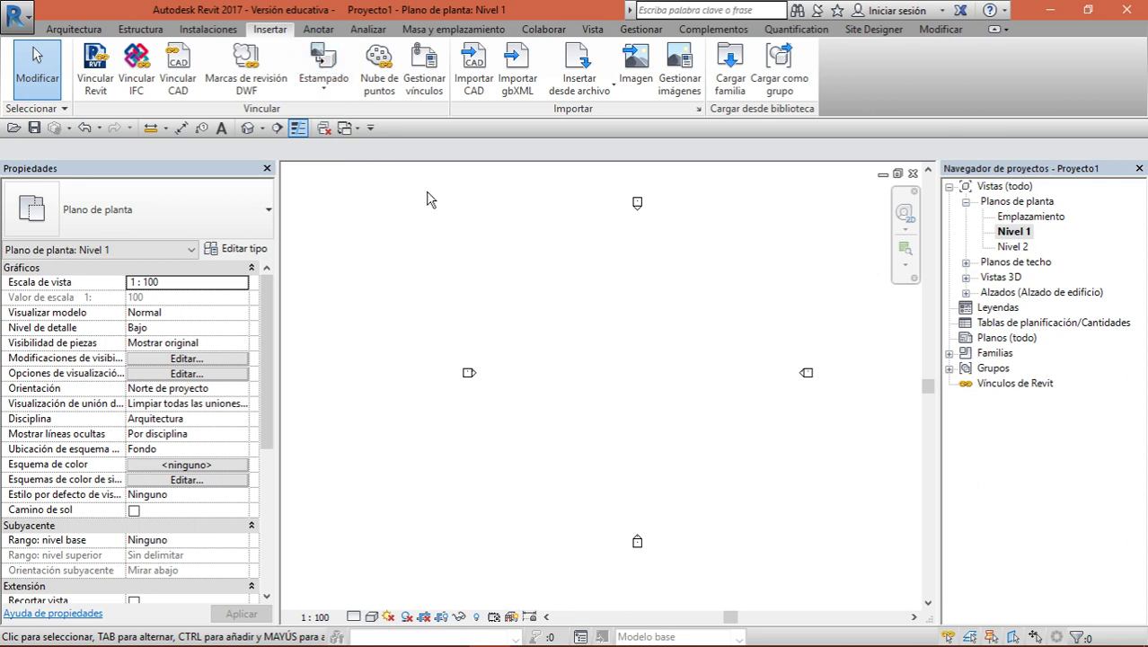
pyautogui.click(474, 85)
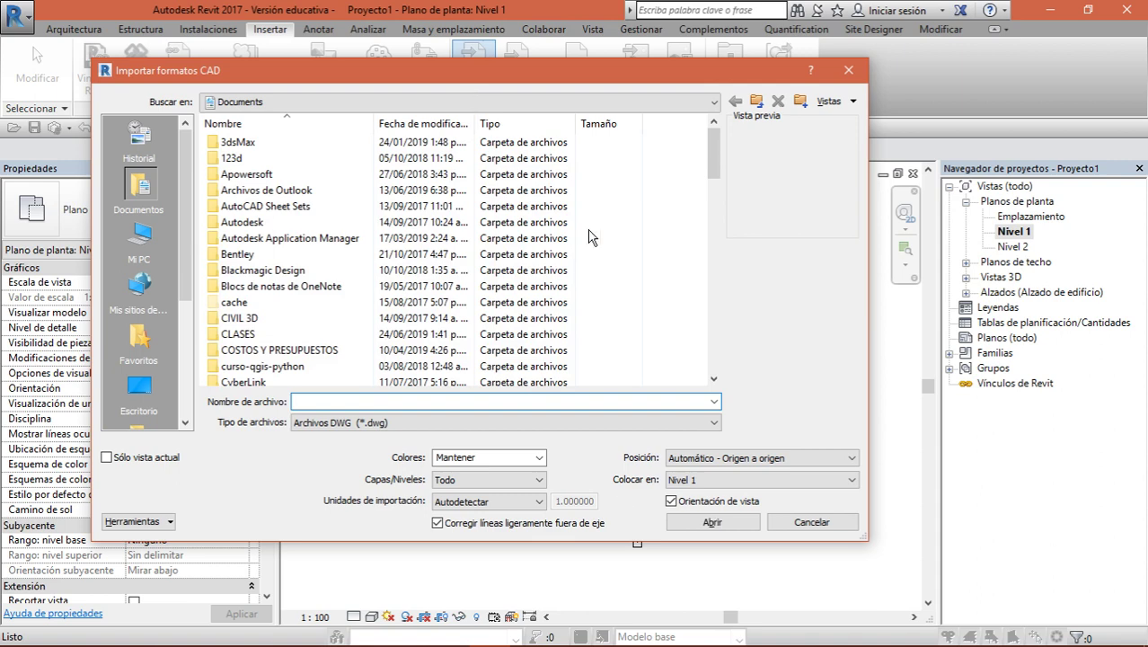
pyautogui.click(848, 72)
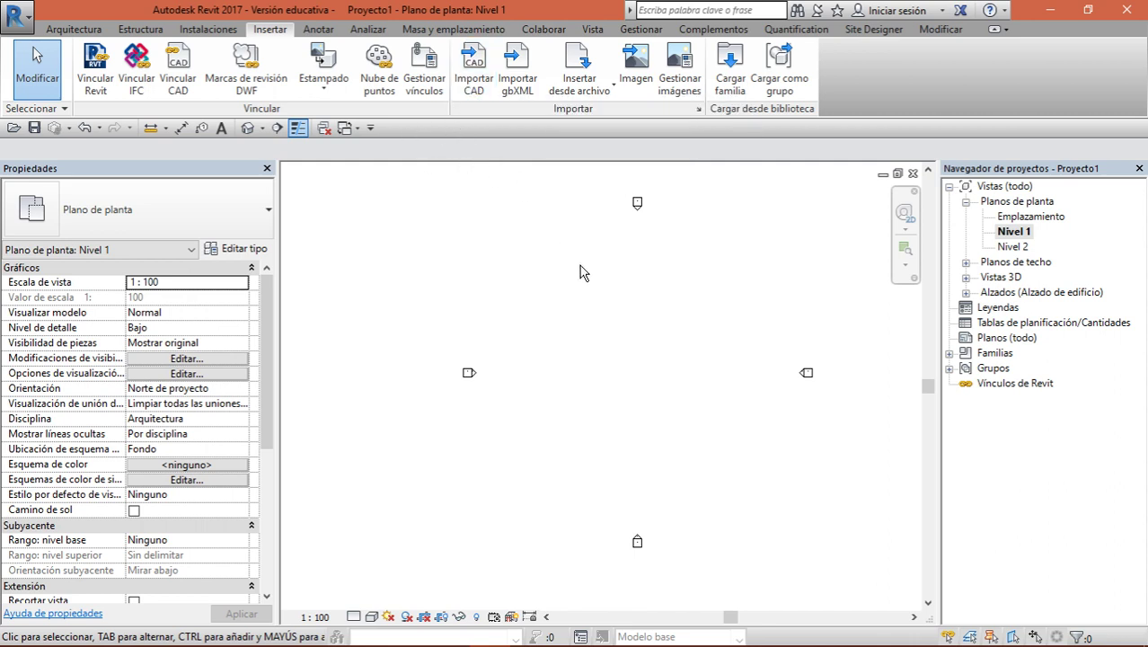
pyautogui.click(464, 90)
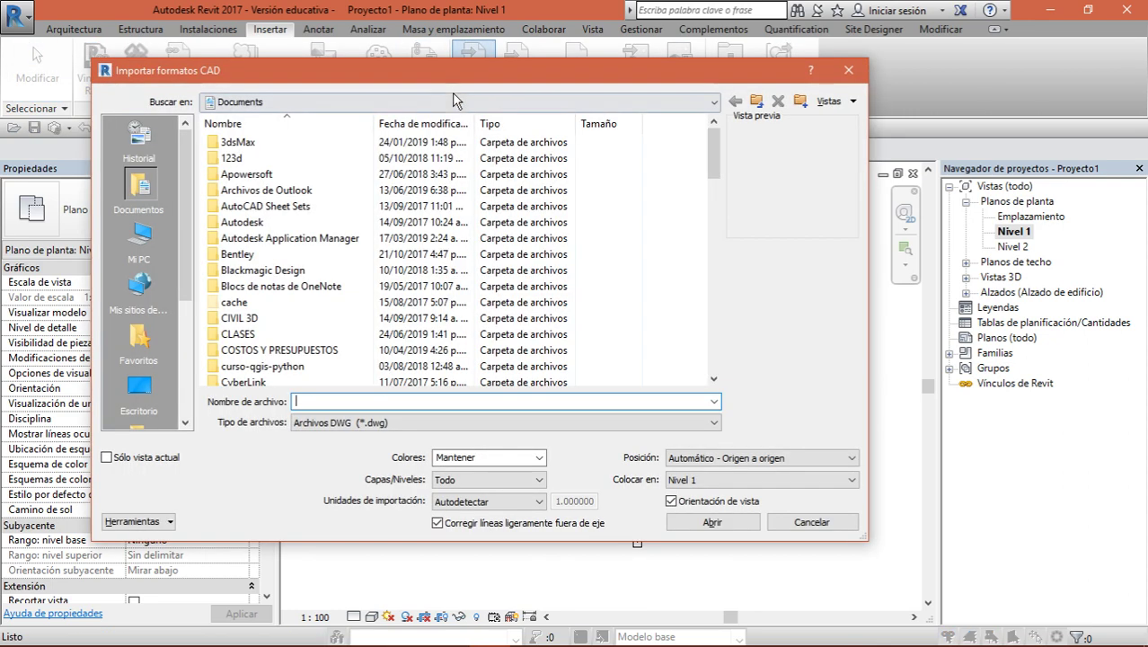
pyautogui.click(854, 81)
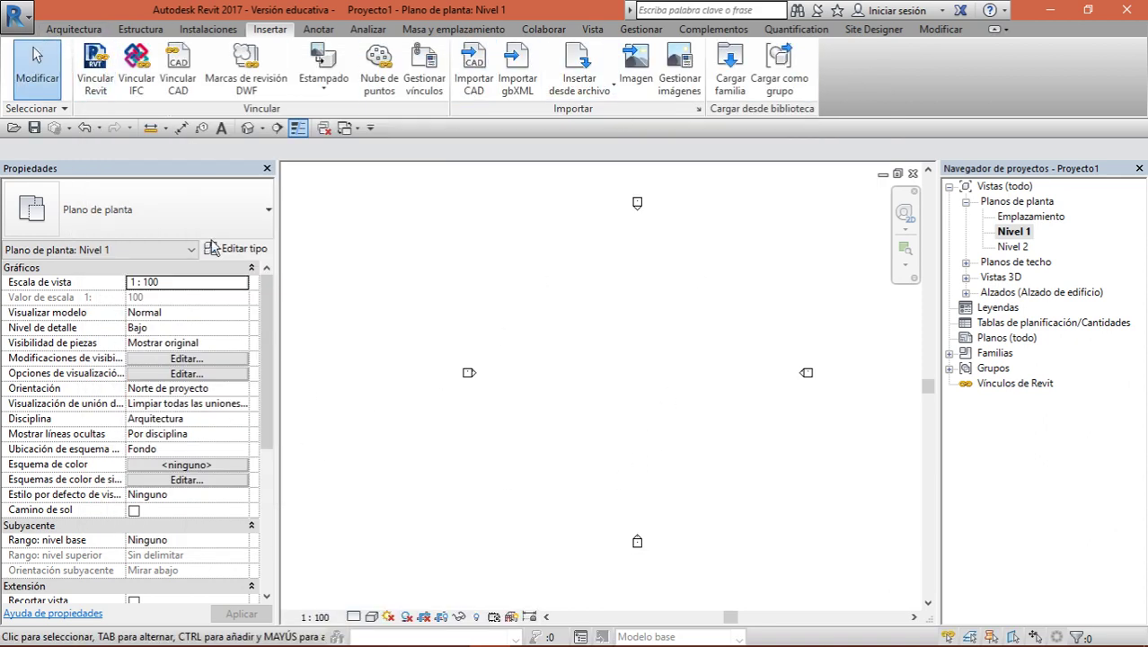
# In Importar CAD, browse to CLASES > CURSO REVIT-MODELADOR BIM > Archivos > CAD
pyautogui.click(473, 86)
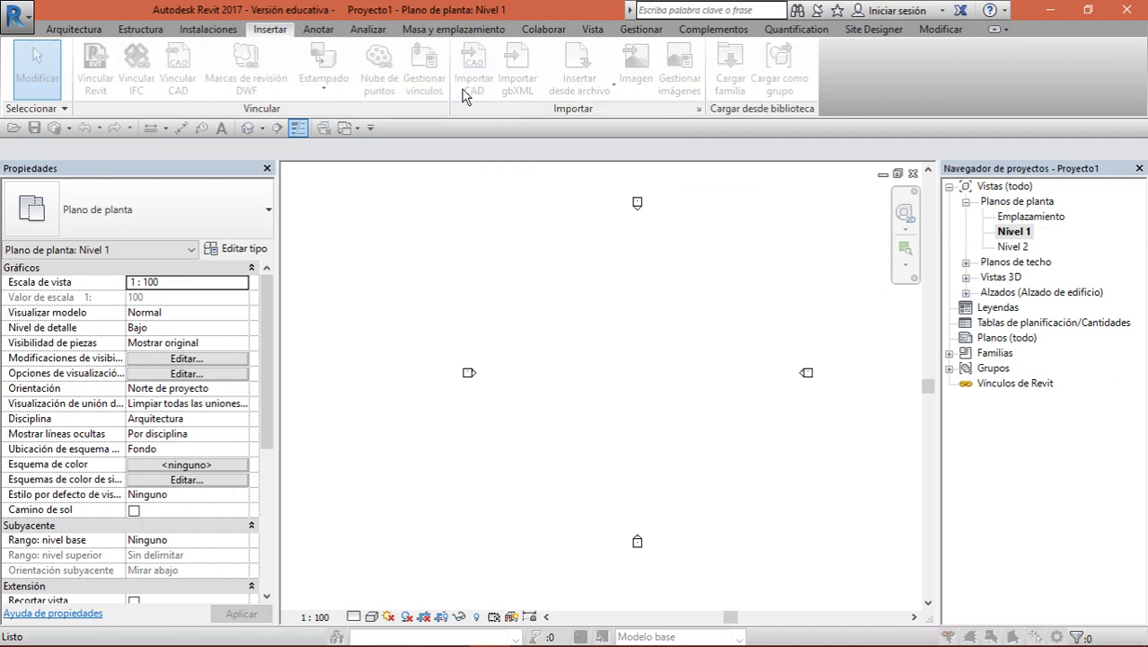
pyautogui.scroll(-8, 292, 314)
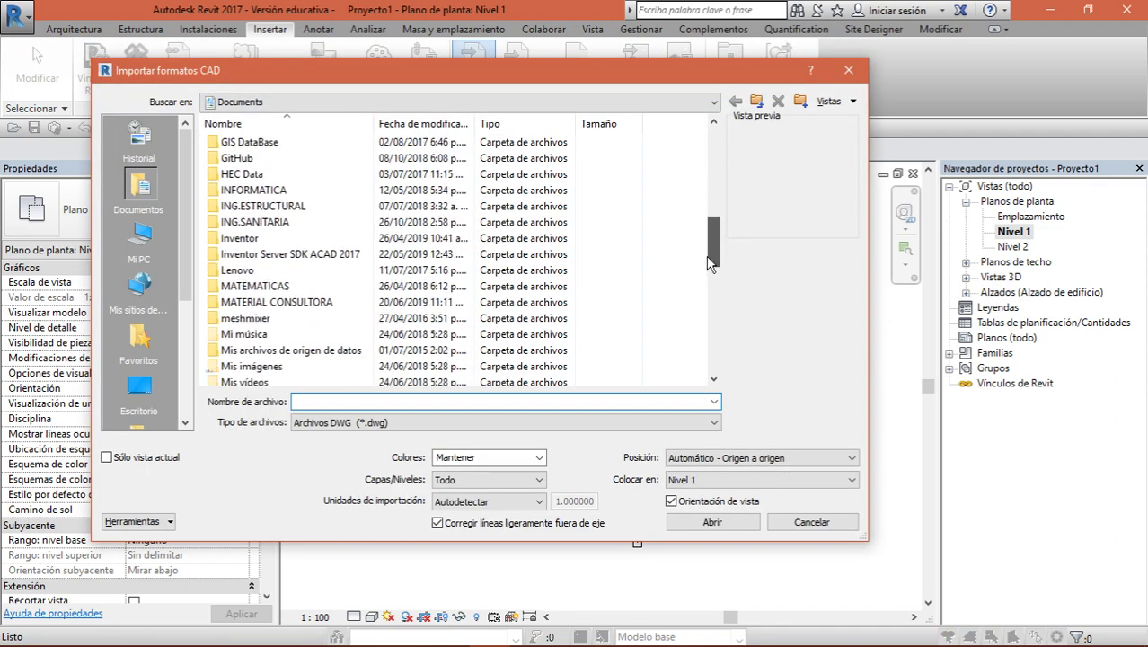
pyautogui.scroll(3, 291, 314)
pyautogui.click(337, 208)
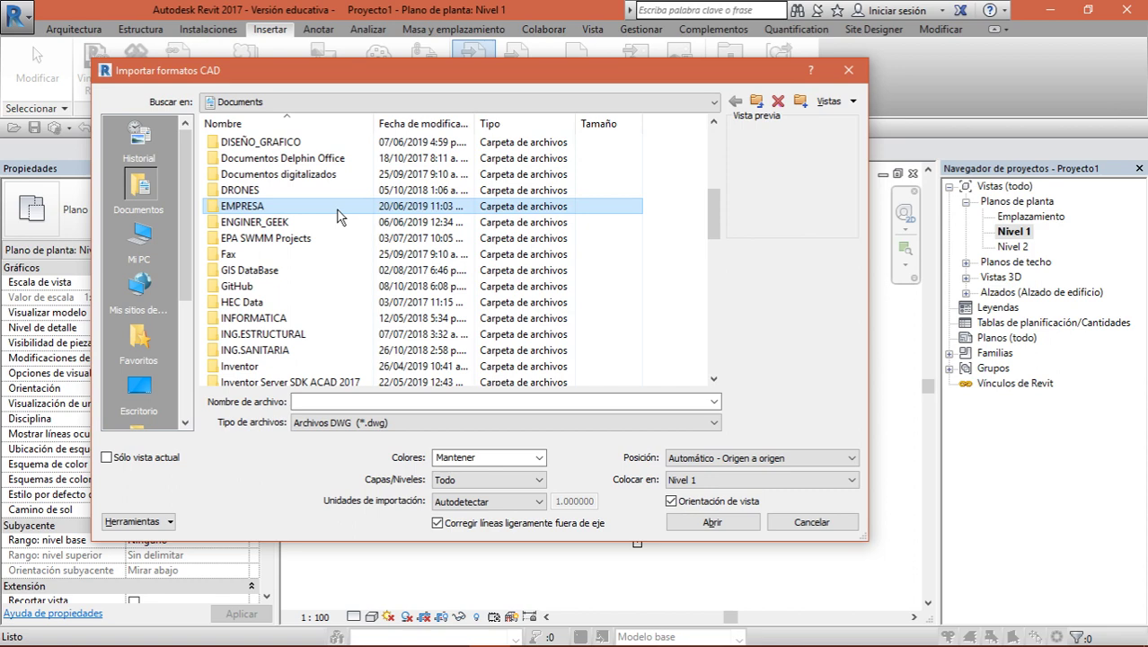
pyautogui.write('cl')
pyautogui.press('Return')
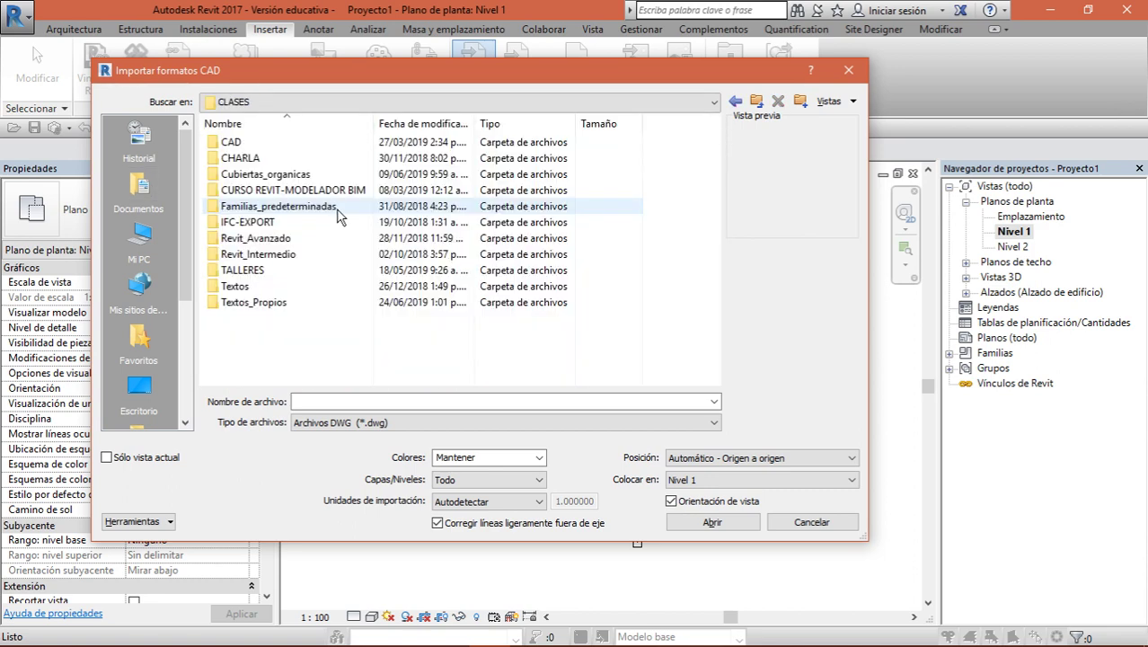
pyautogui.doubleClick(324, 191)
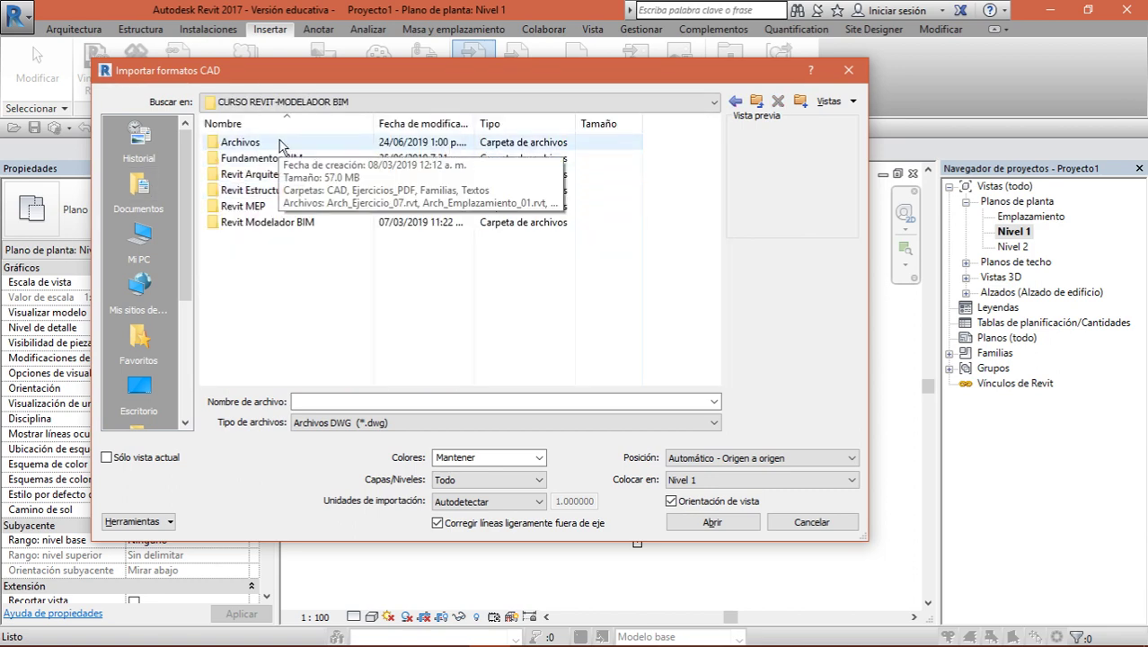
pyautogui.doubleClick(281, 144)
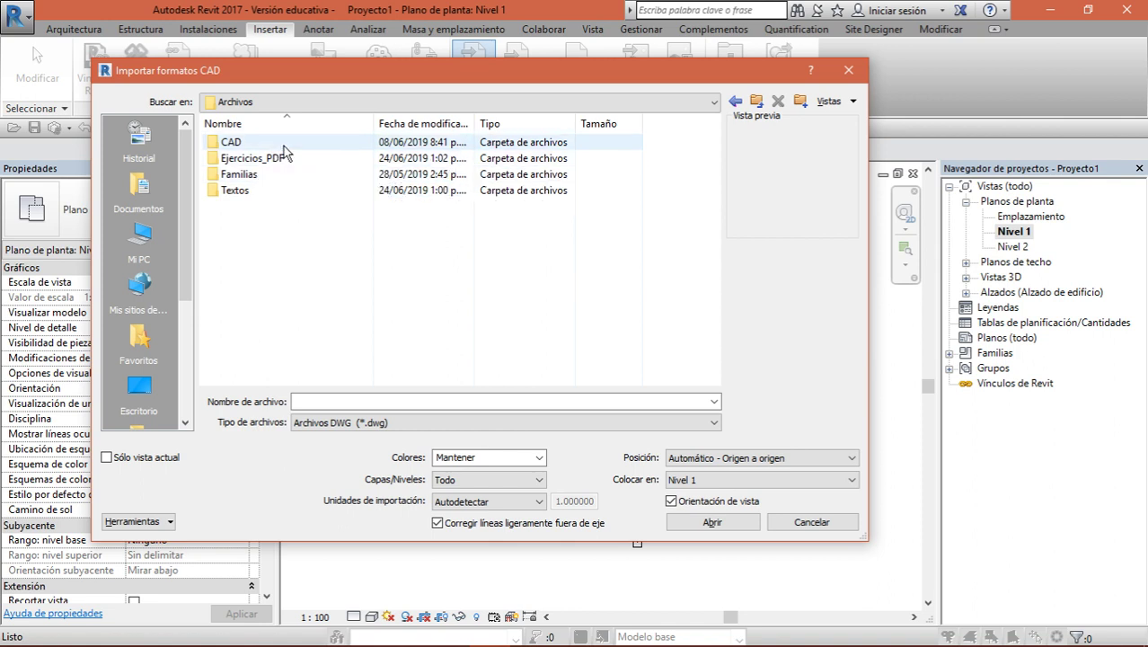
pyautogui.doubleClick(283, 144)
# Compare the drawing previews and import Arch_Planta_Vivenda07.dwg
pyautogui.click(299, 147)
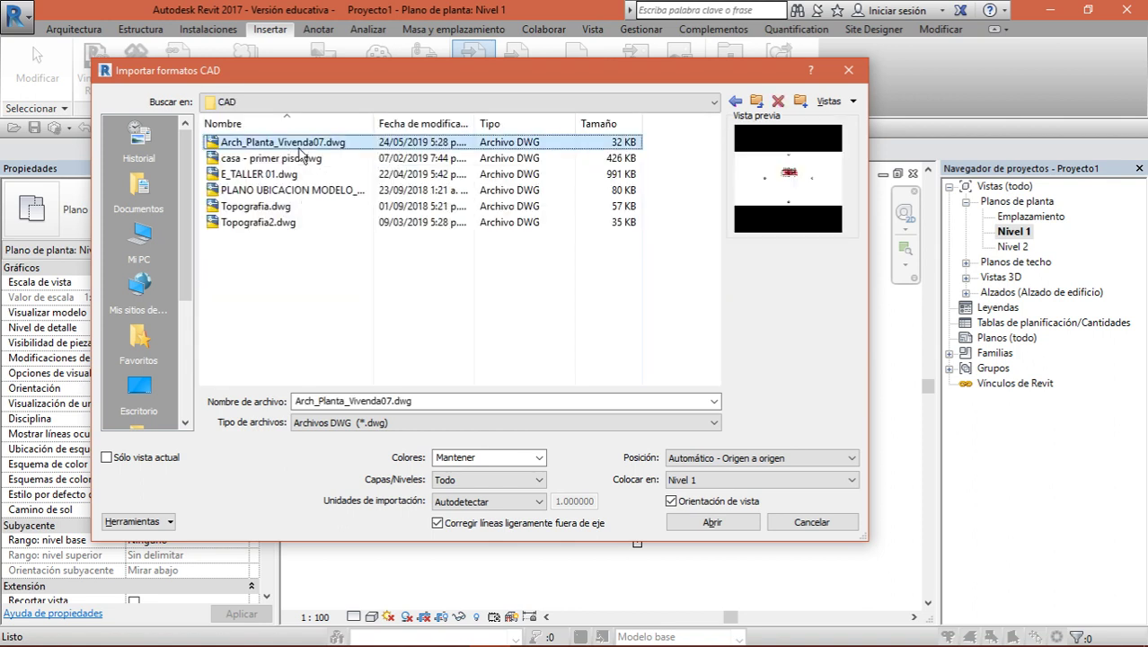
pyautogui.click(299, 155)
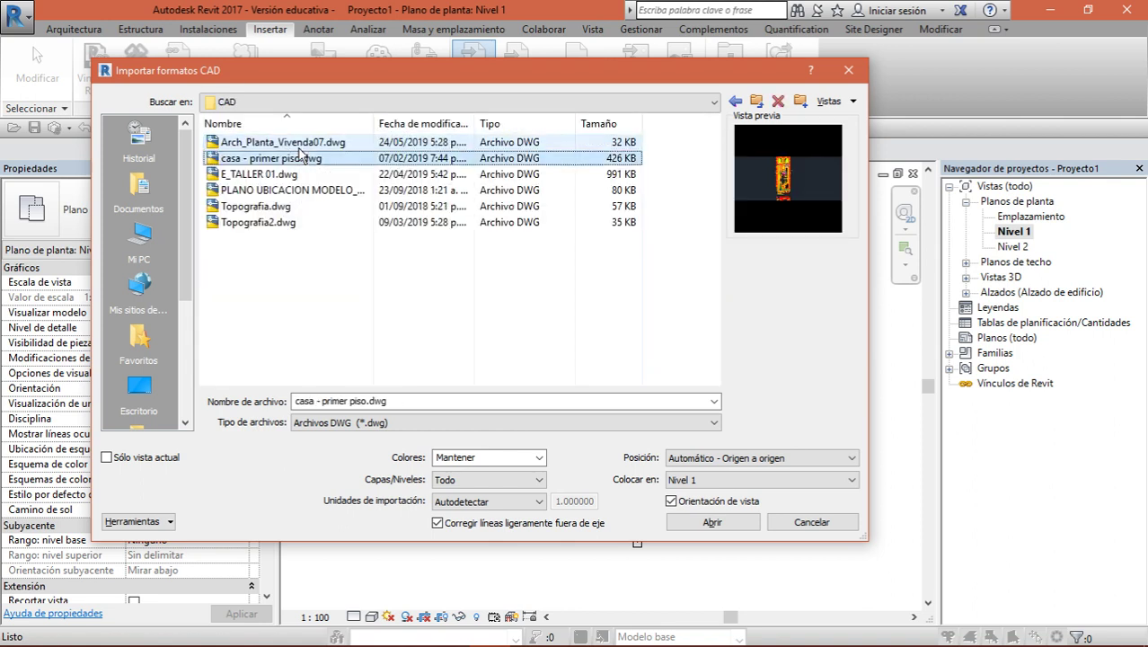
pyautogui.click(299, 148)
pyautogui.click(301, 157)
pyautogui.click(306, 174)
pyautogui.moveTo(260, 175)
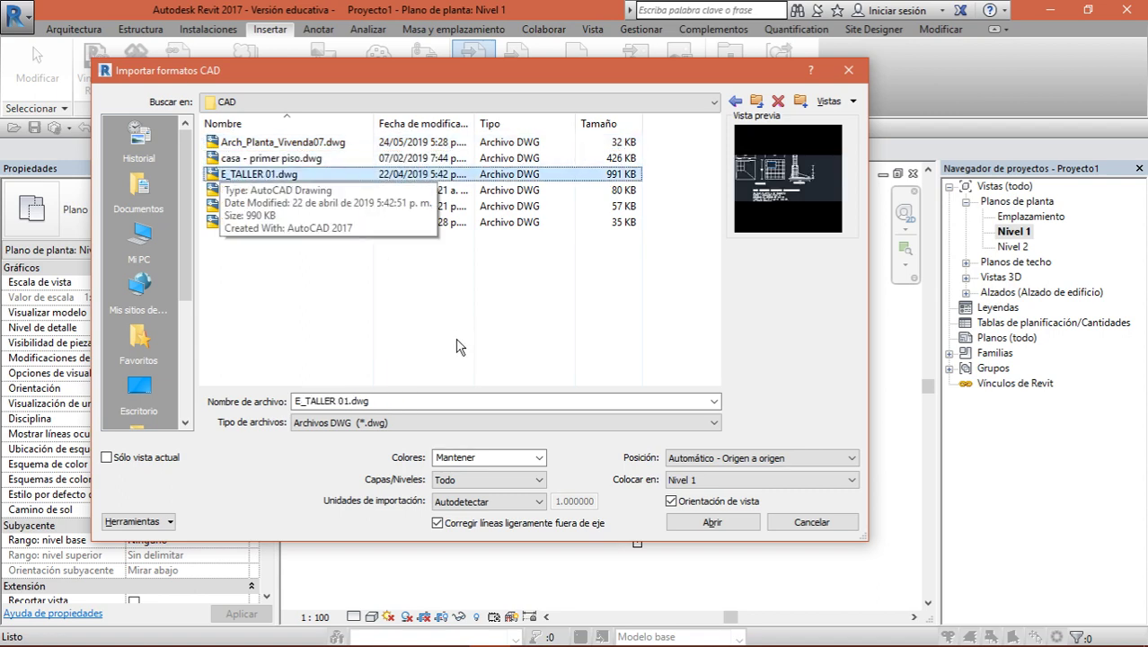
pyautogui.press('Down')
pyautogui.press('Down')
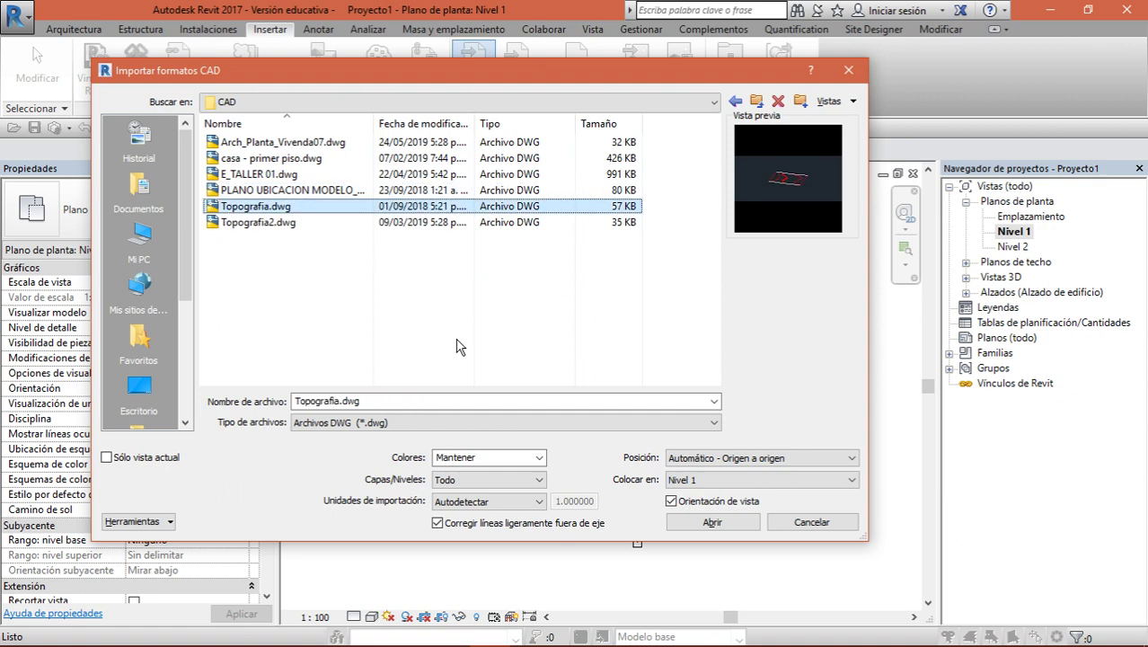
pyautogui.press('Up')
pyautogui.press('Up')
pyautogui.press('Up')
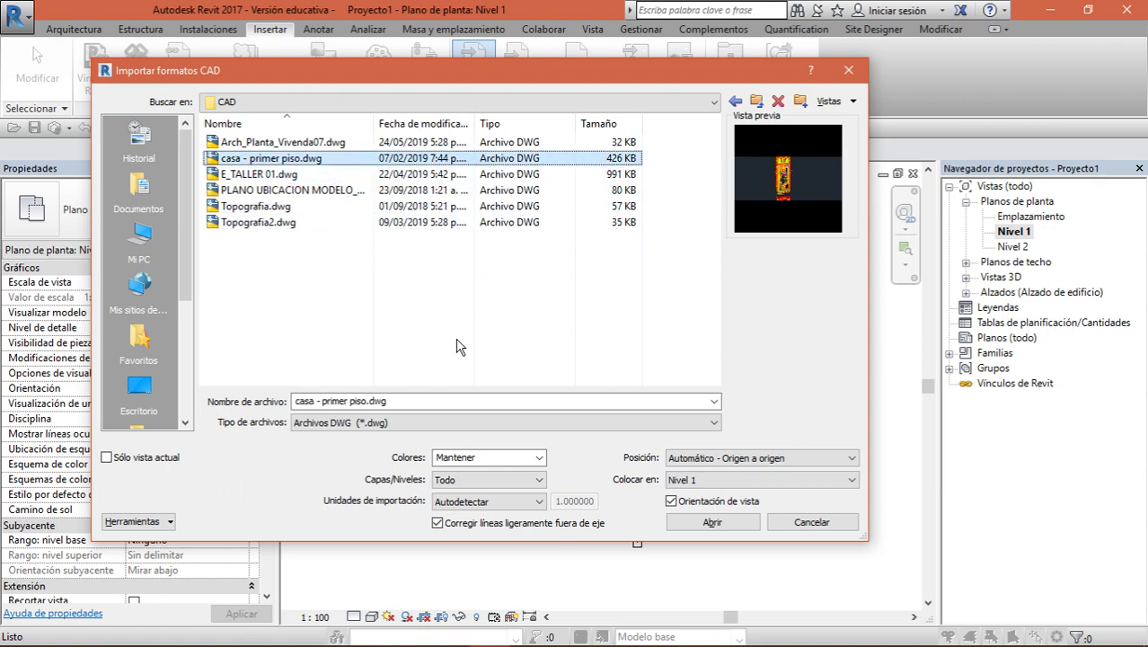
pyautogui.press('Up')
pyautogui.press('Down')
pyautogui.press('Down')
pyautogui.press('Up')
pyautogui.press('Up')
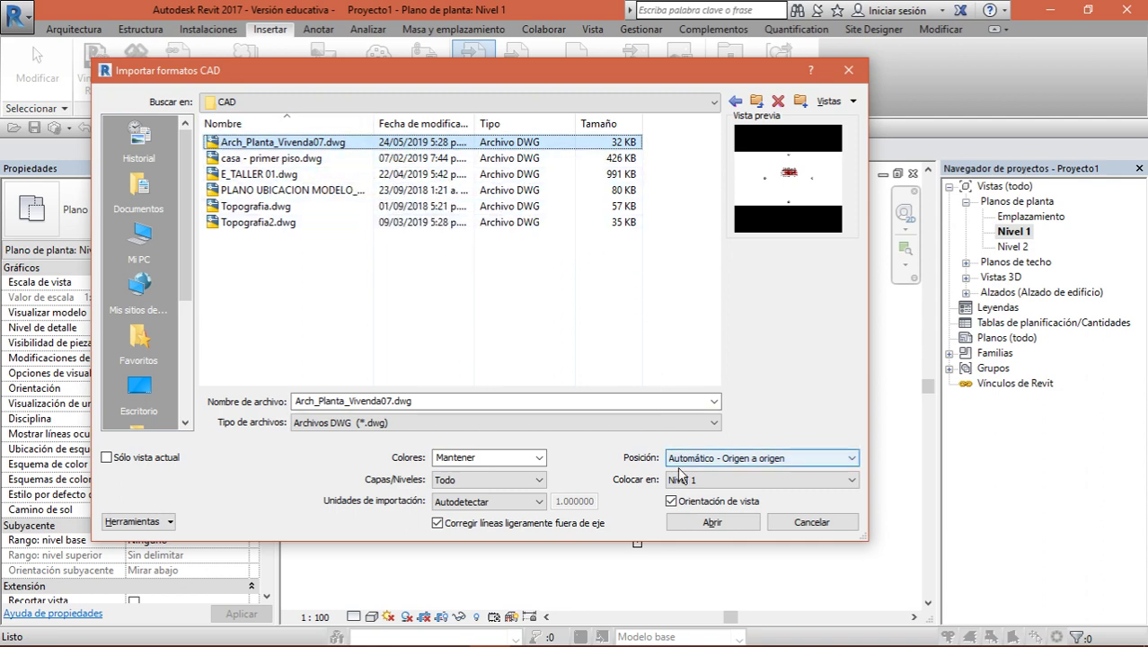
pyautogui.click(736, 528)
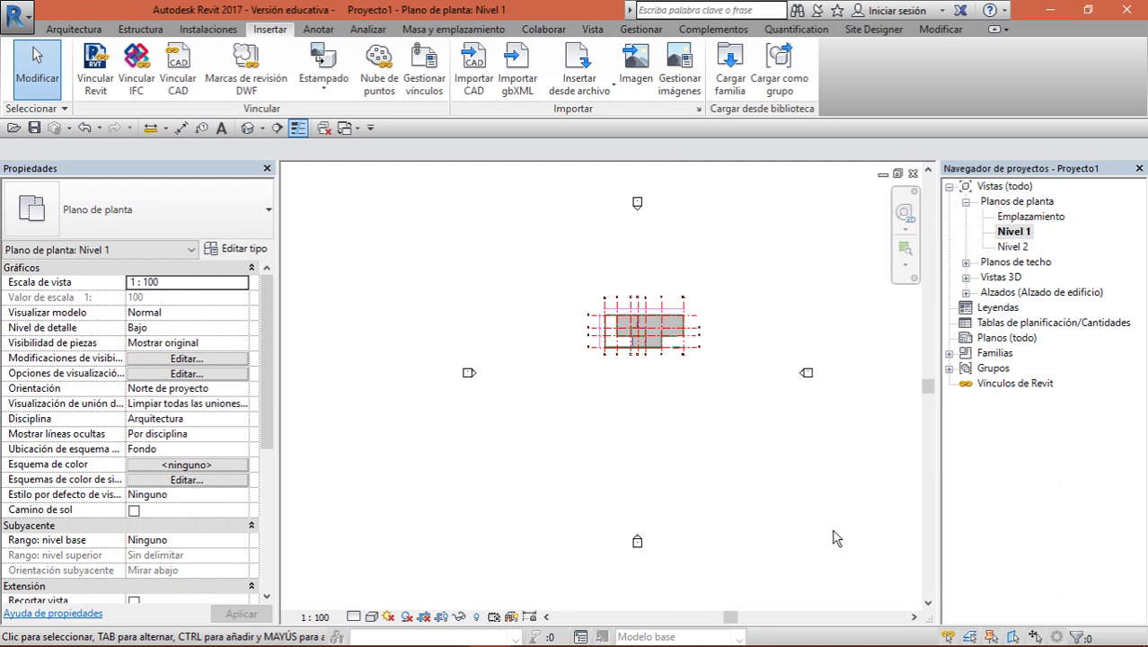
# Unpin the imported Arch_Planta_Vivenda07.dwg drawing and delete it from the Nivel 1 plan
pyautogui.scroll(3, 645, 345)
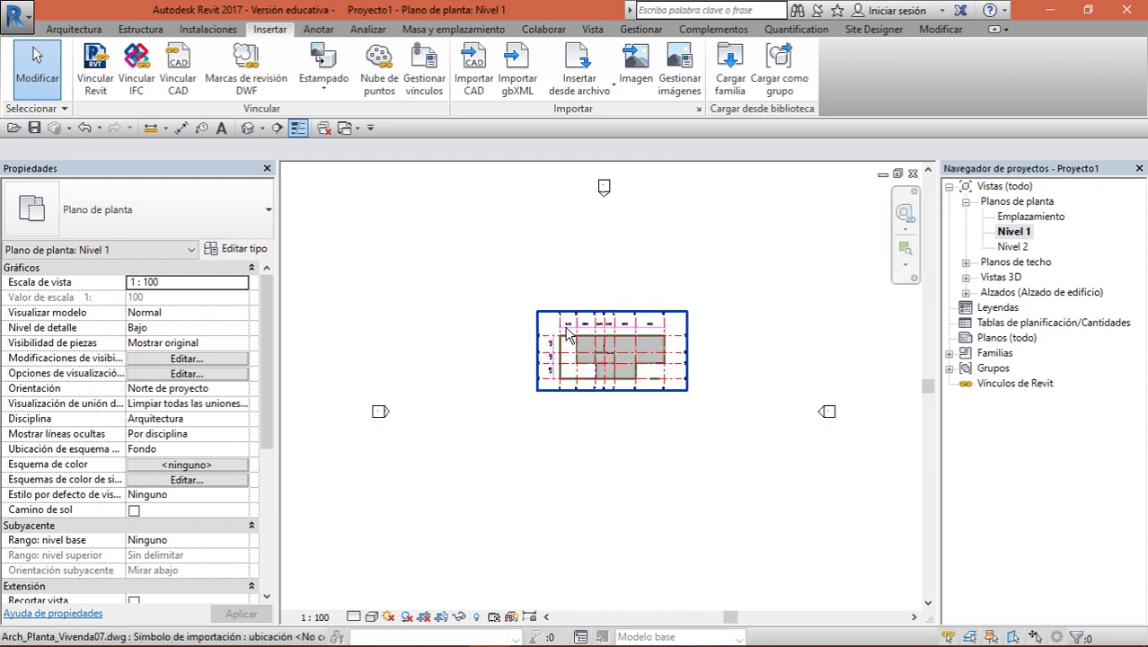
pyautogui.click(645, 345)
pyautogui.press('Delete')
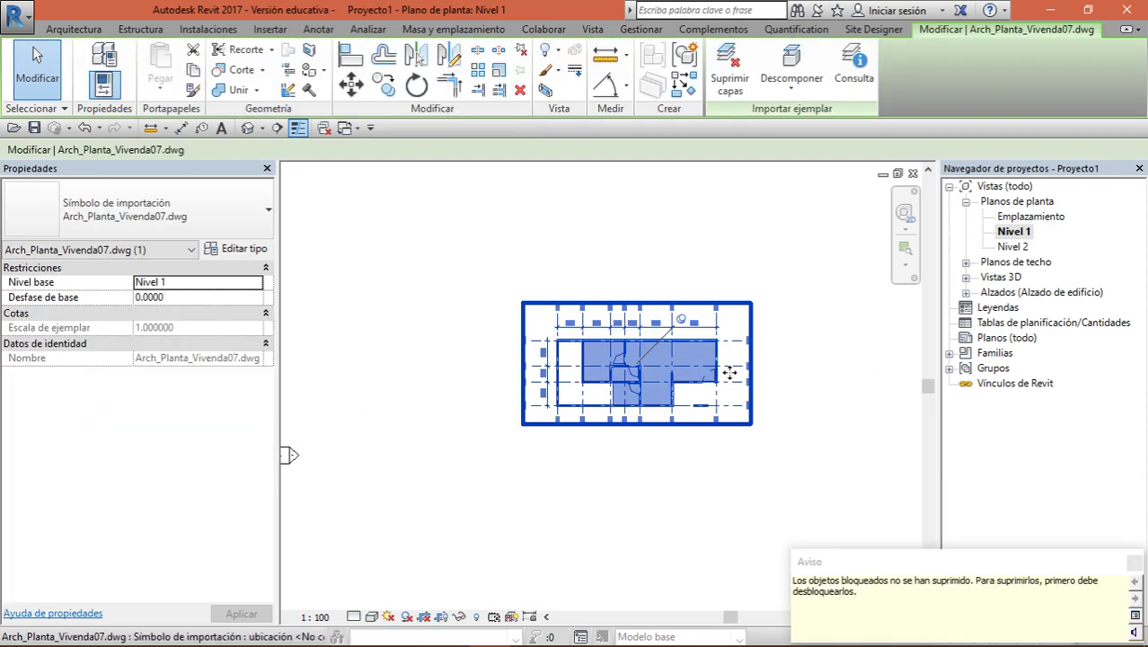
pyautogui.click(680, 321)
pyautogui.press('Delete')
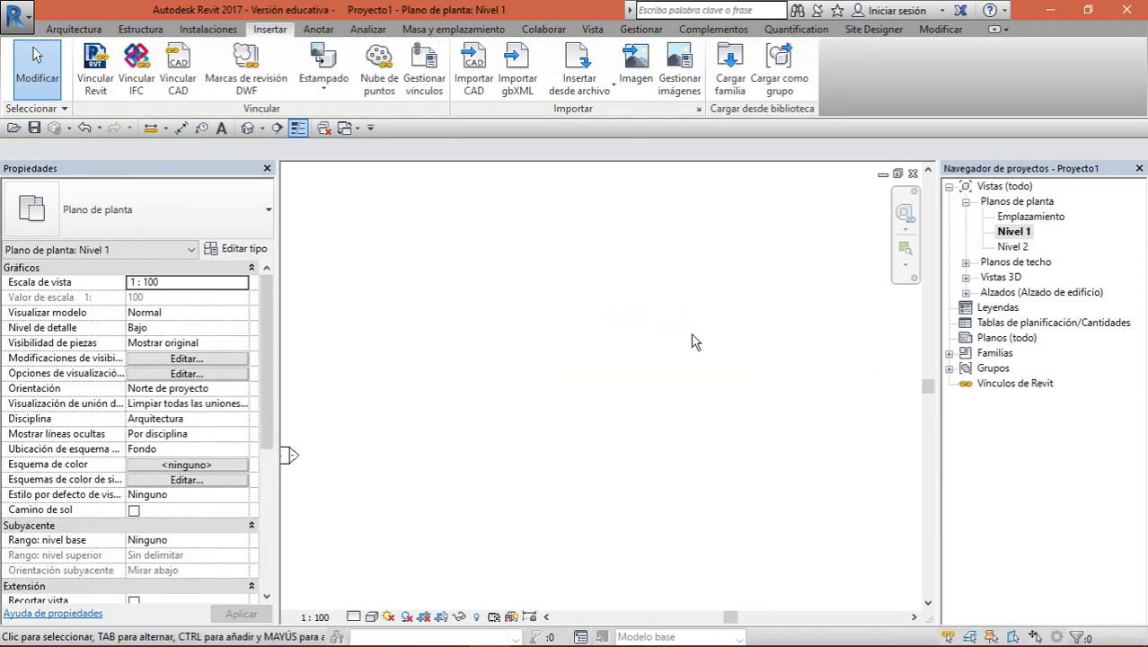
# Start a new CAD import and select Arch_Planta_Vivenda07.dwg
pyautogui.click(474, 61)
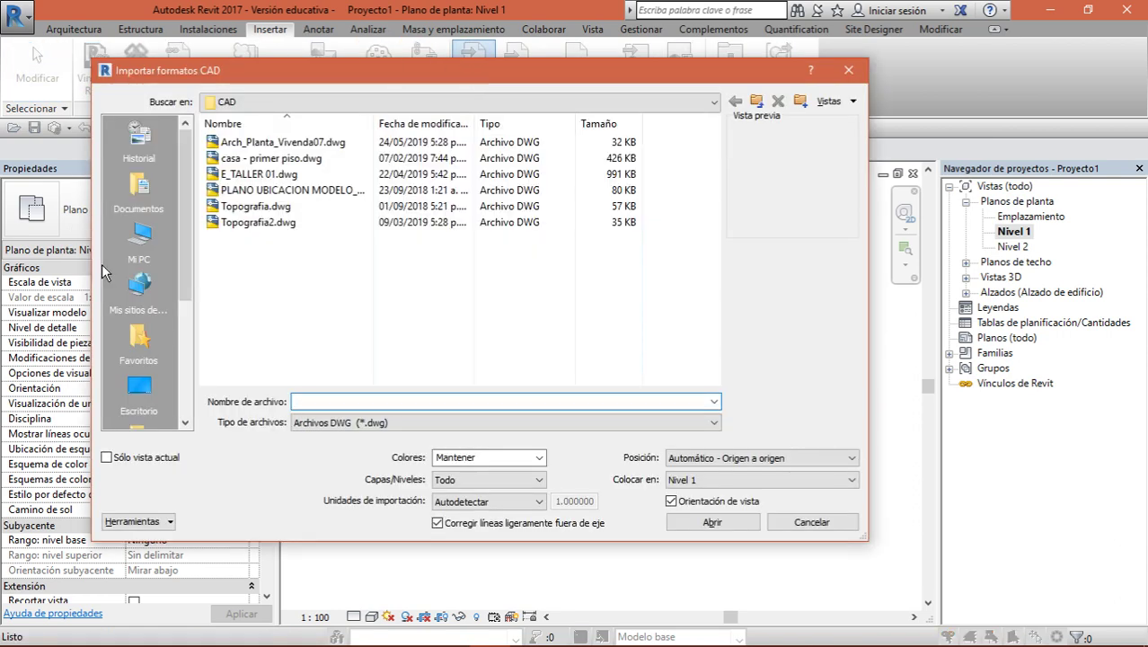
pyautogui.click(269, 143)
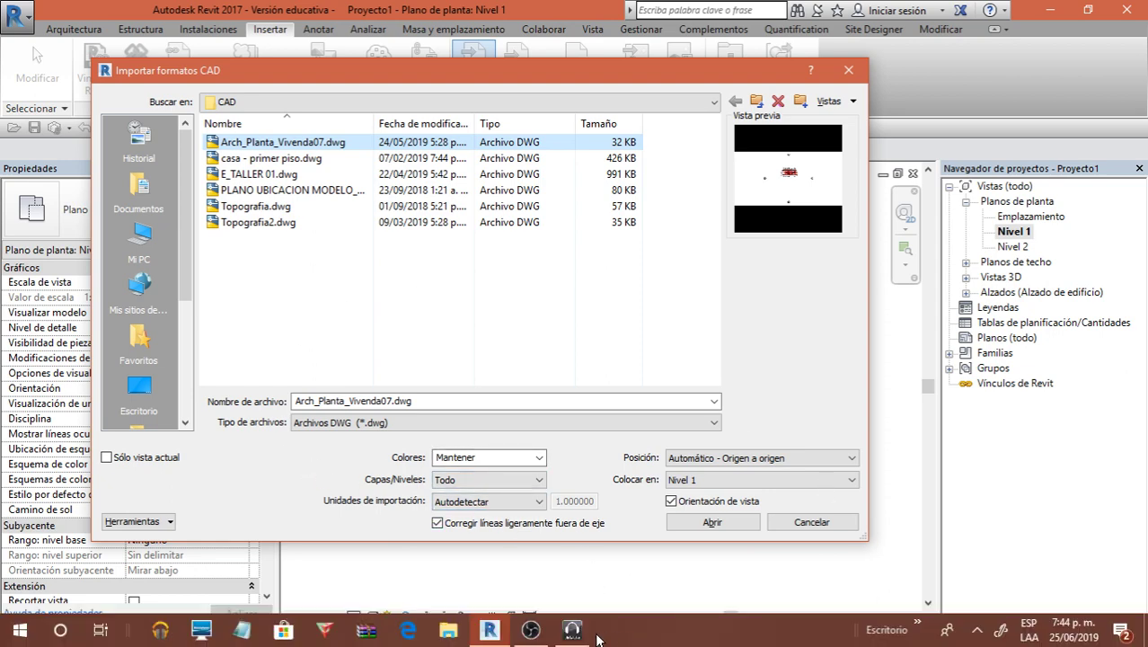
pyautogui.click(542, 640)
pyautogui.click(542, 640)
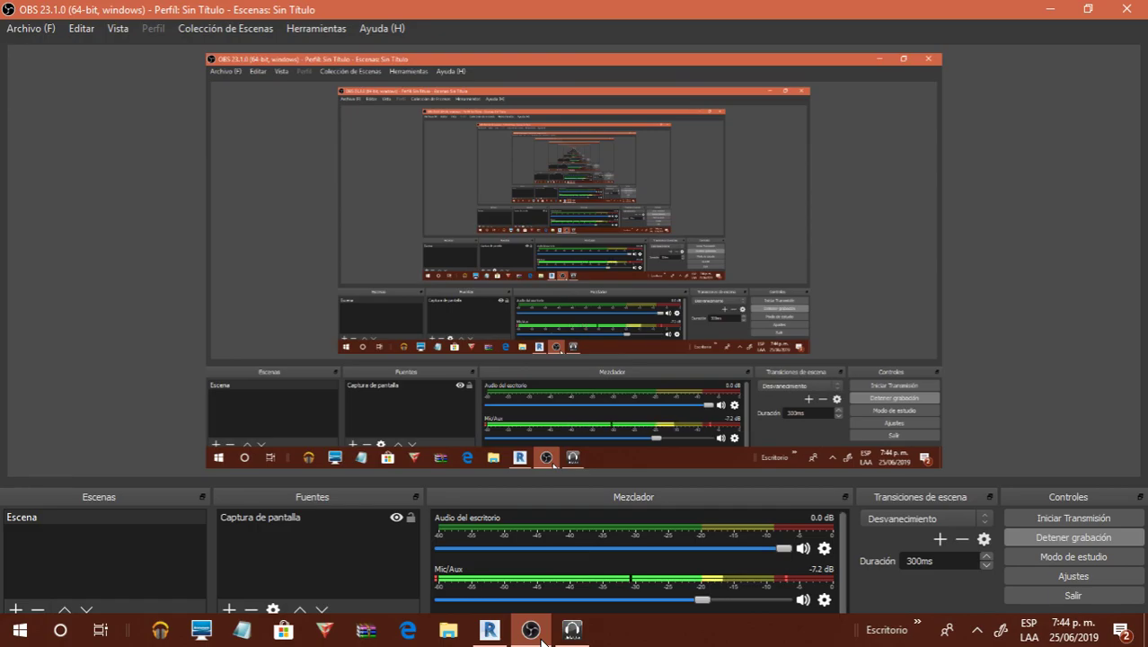
pyautogui.click(542, 640)
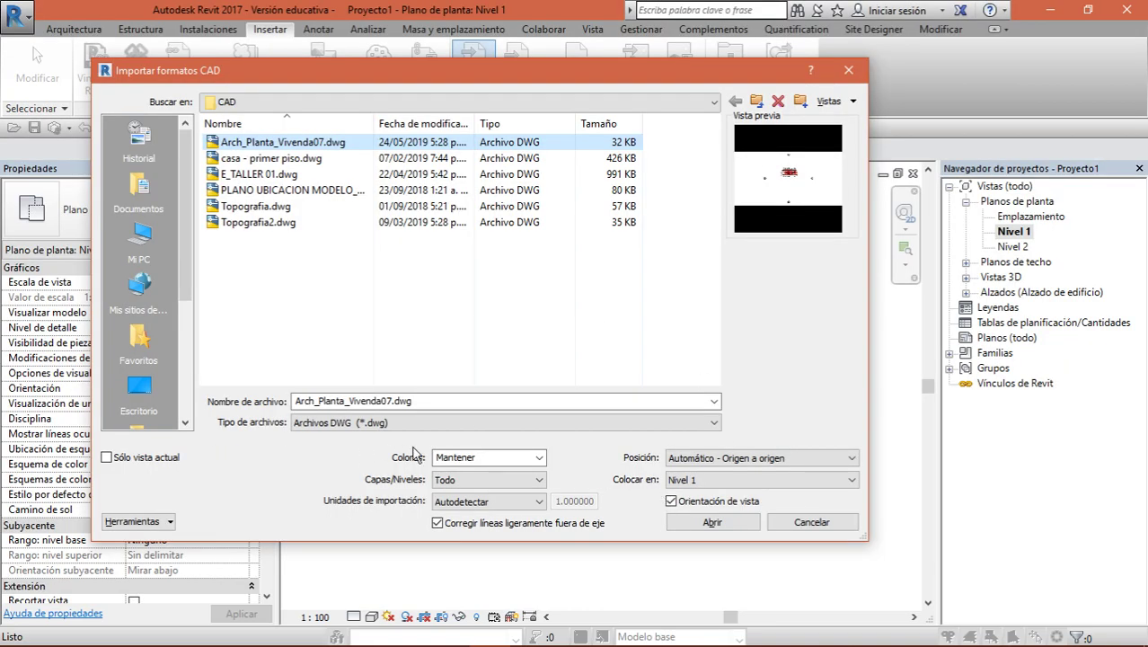
# Keep the import colours on Mantener and review the layer options
pyautogui.click(535, 457)
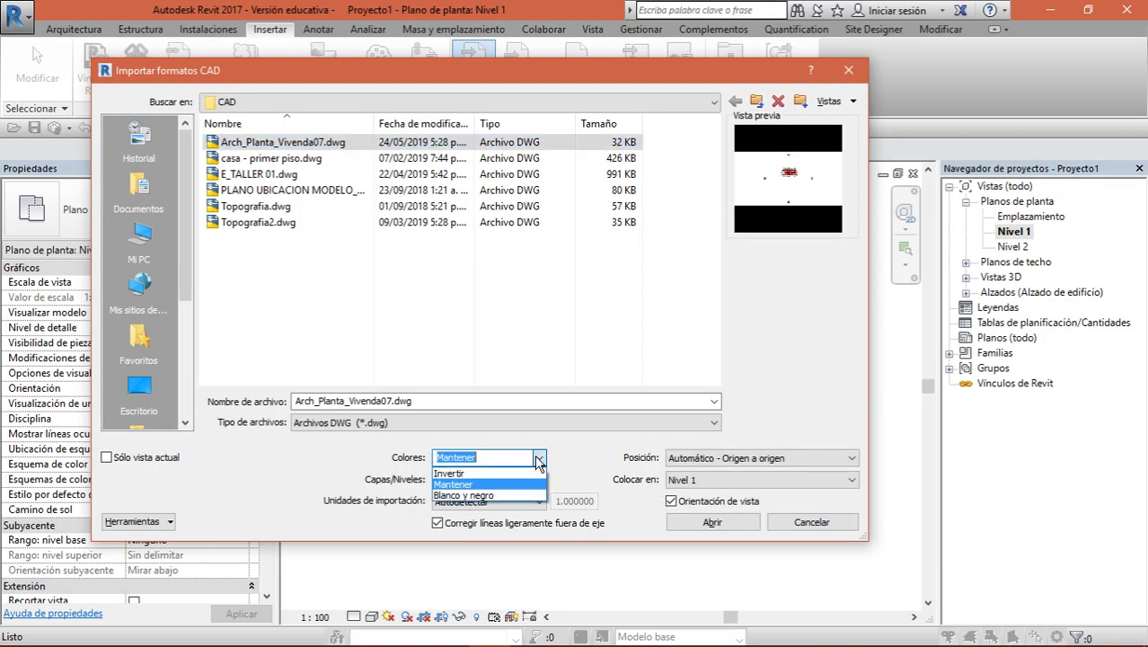
pyautogui.click(537, 459)
pyautogui.click(538, 459)
pyautogui.click(624, 458)
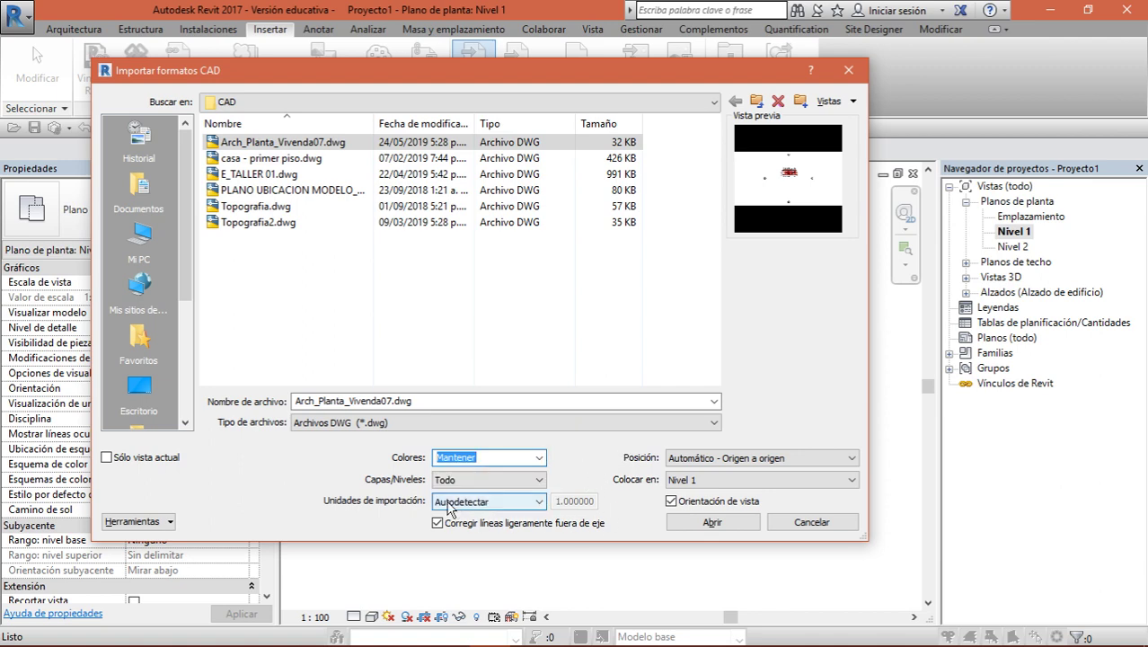
pyautogui.click(509, 483)
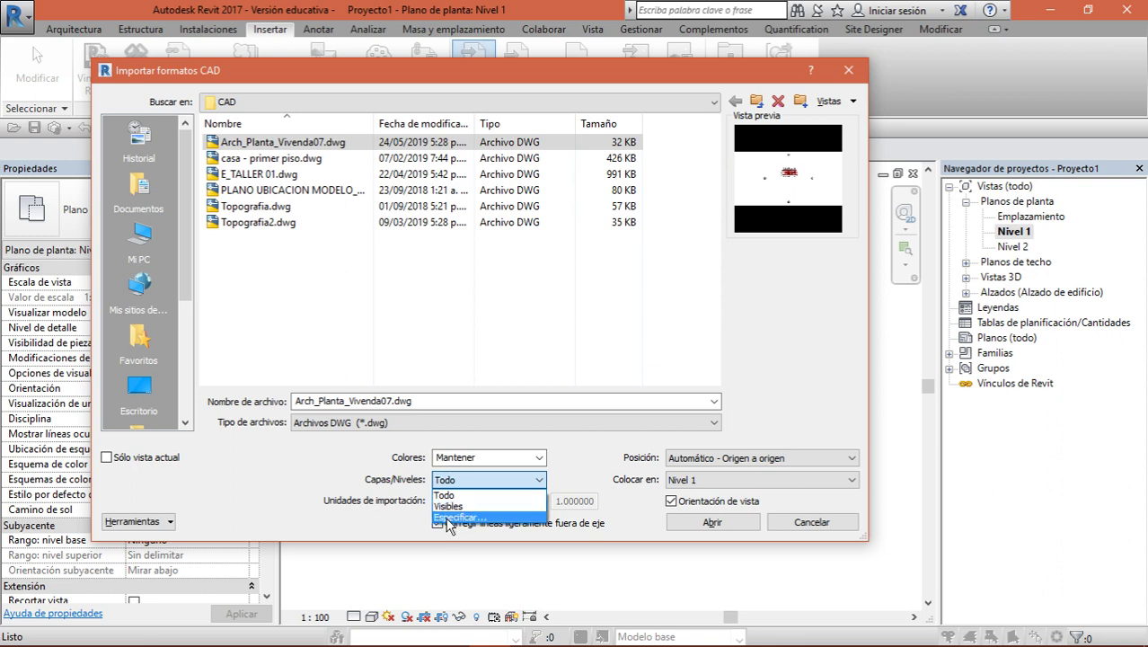
# Set layers to Especificar... and keep import units on Autodetectar
pyautogui.click(461, 519)
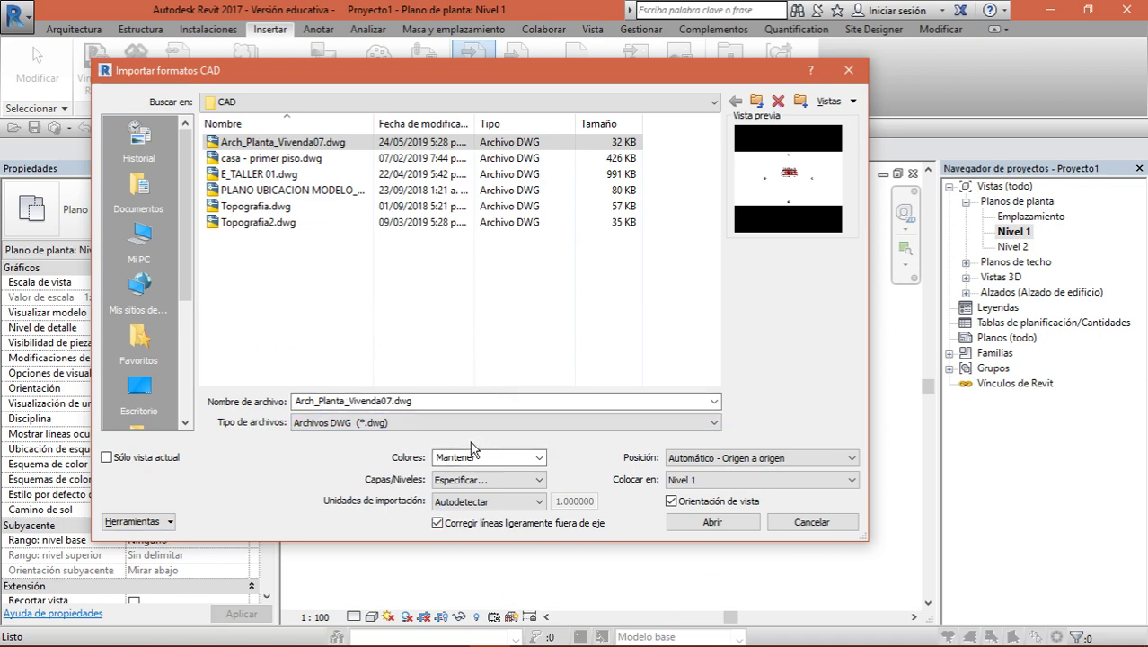
pyautogui.click(495, 503)
pyautogui.click(493, 499)
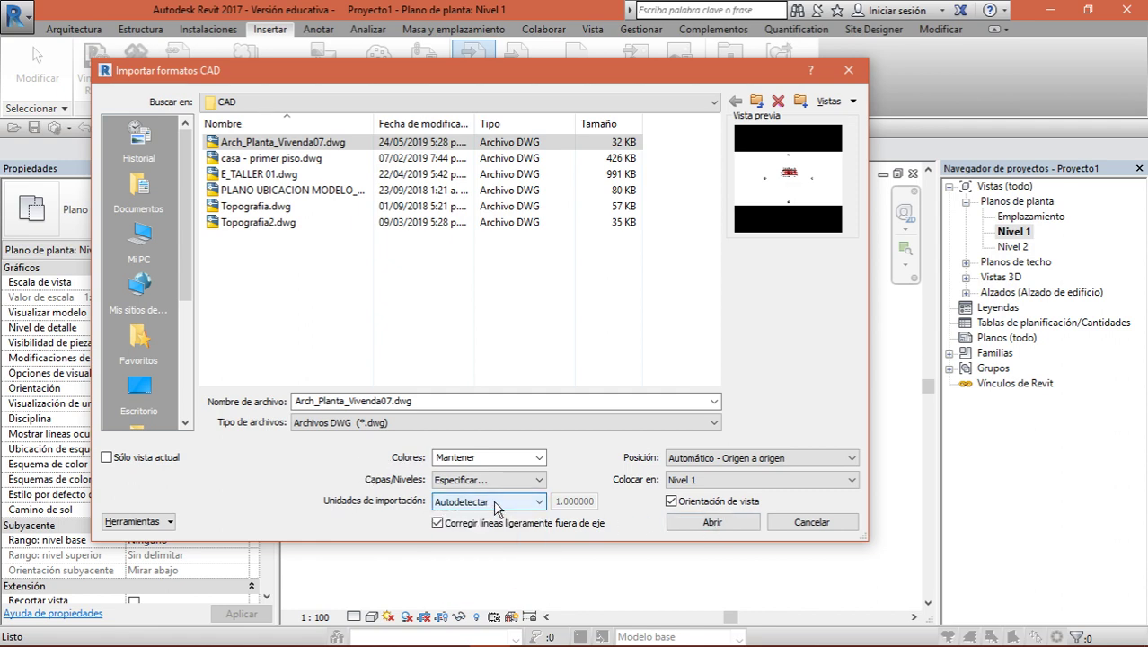
pyautogui.click(493, 500)
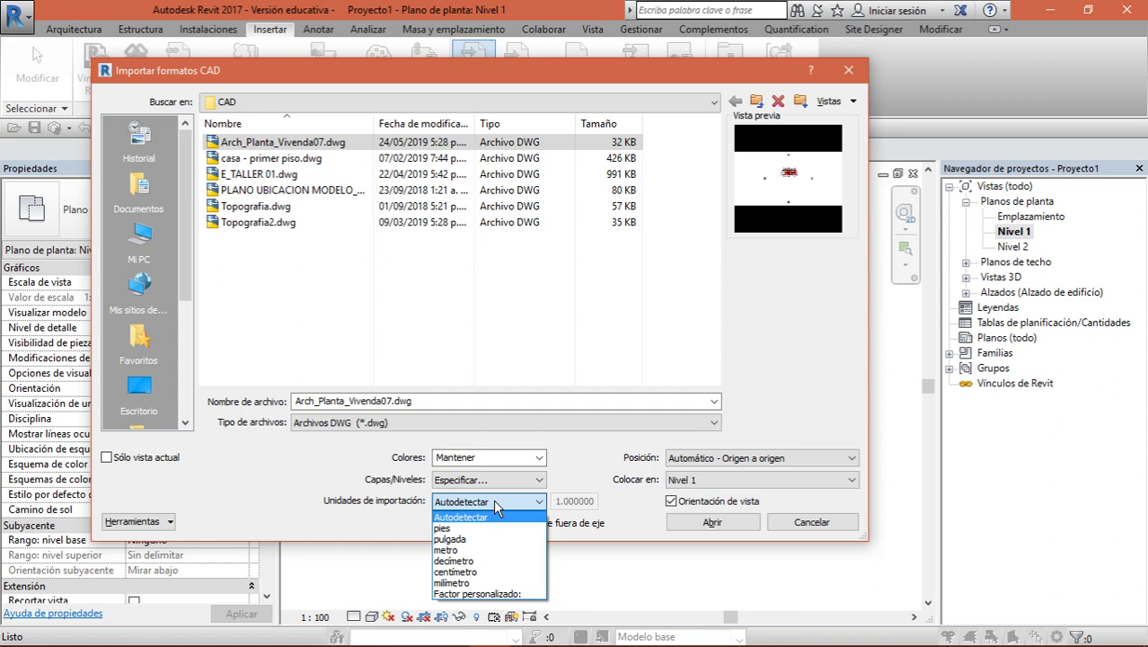
pyautogui.click(495, 506)
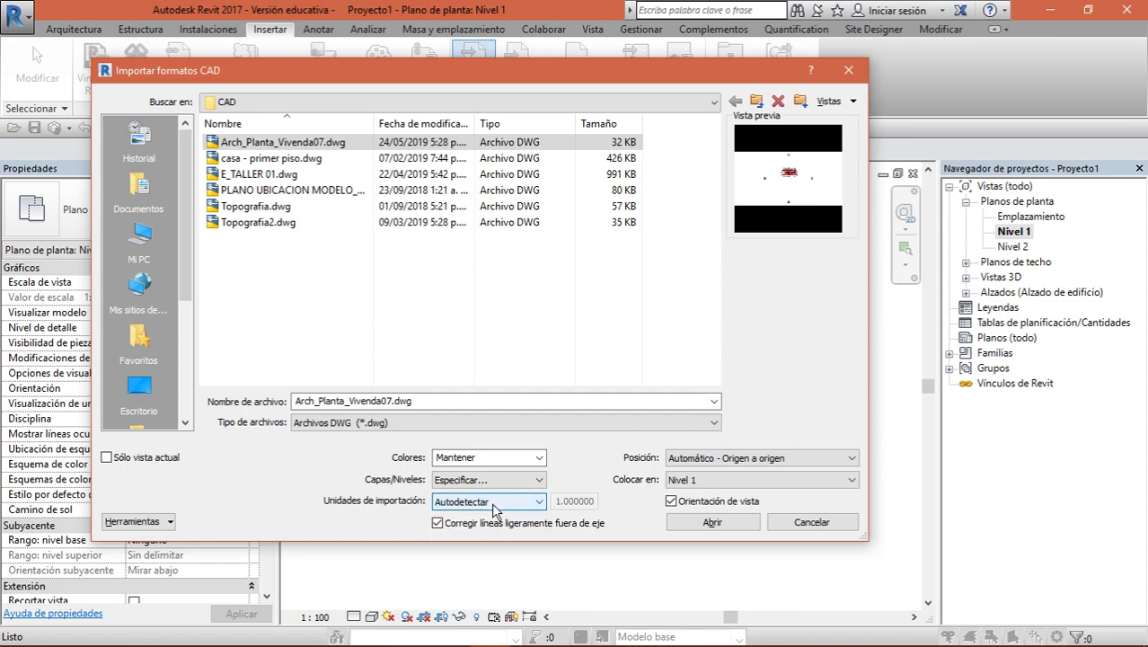
pyautogui.click(471, 479)
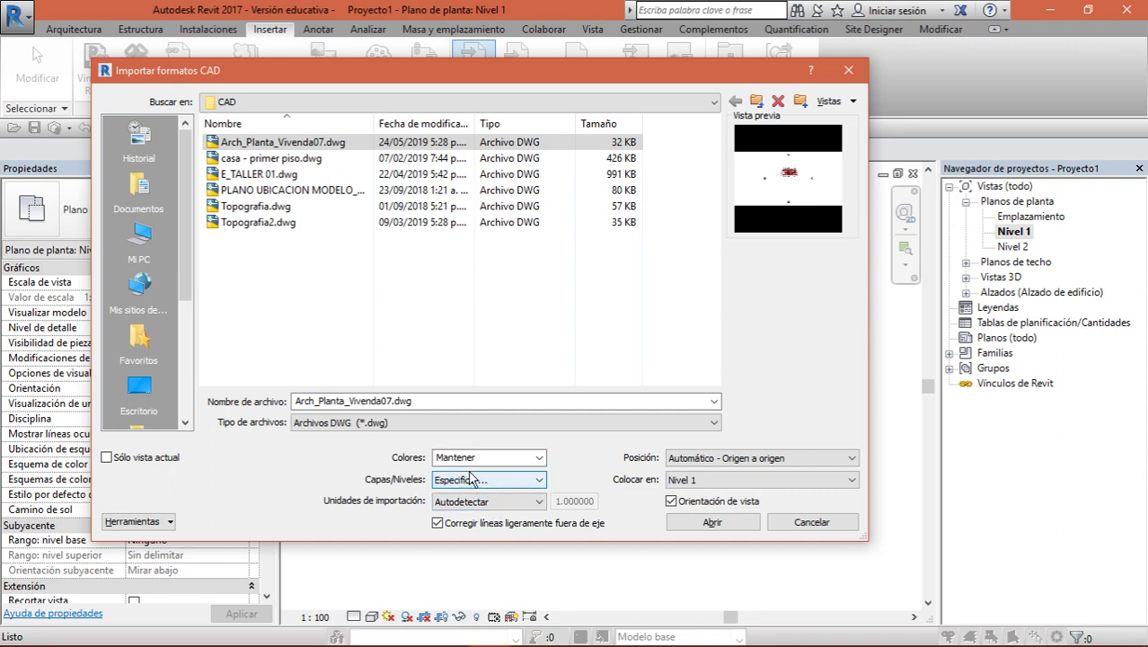
pyautogui.click(500, 502)
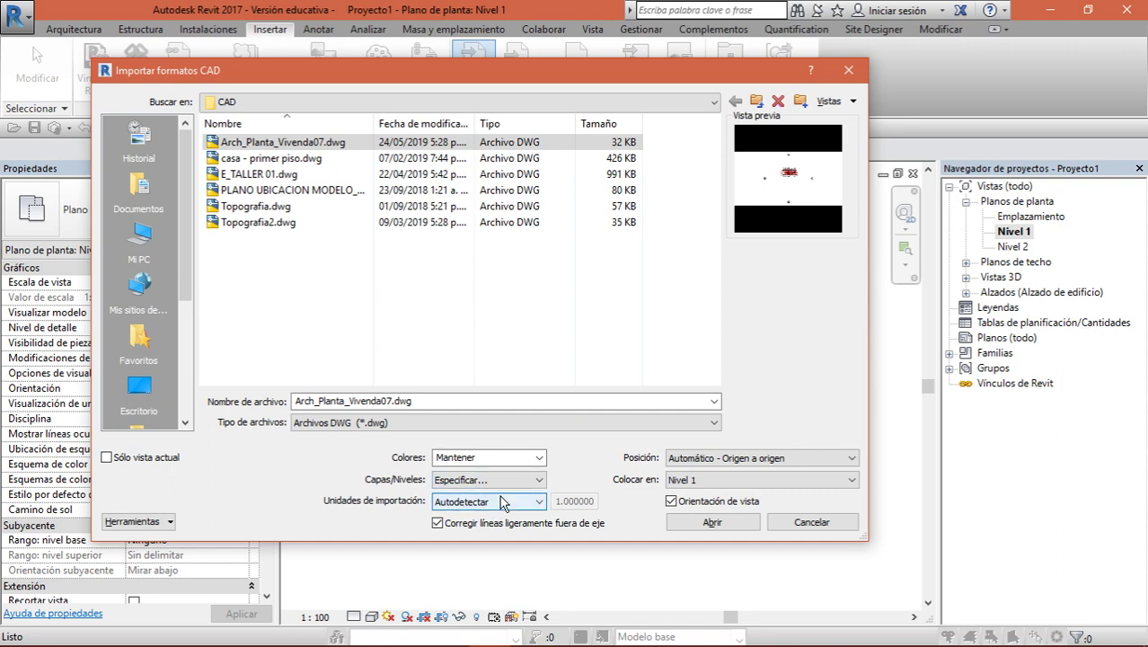
pyautogui.click(501, 506)
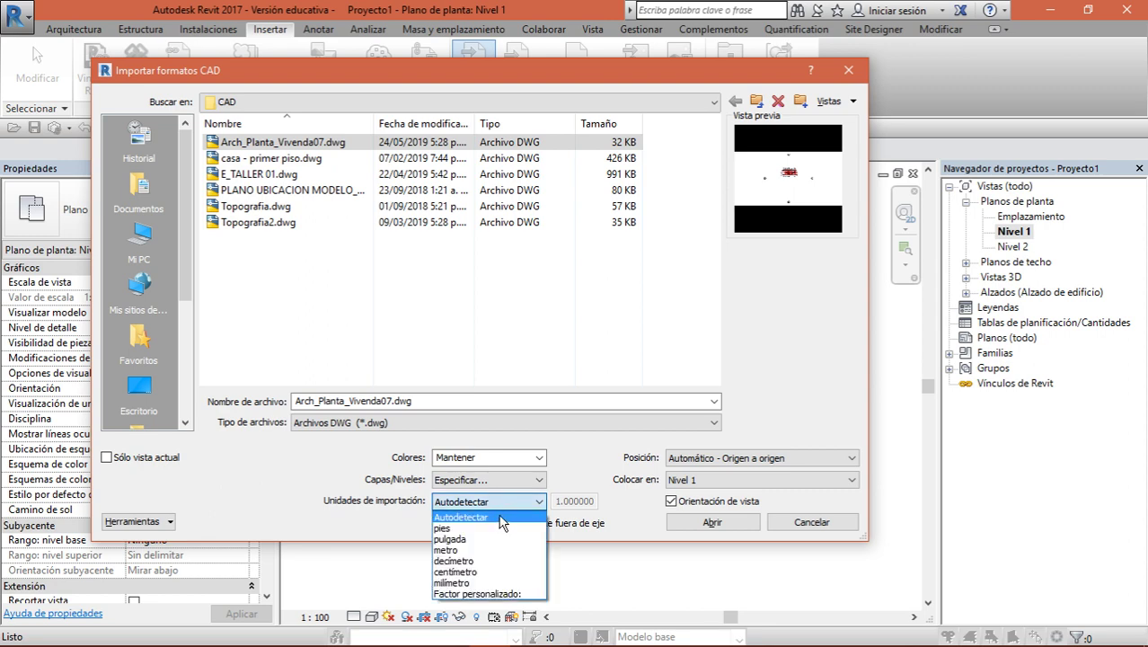
pyautogui.click(501, 518)
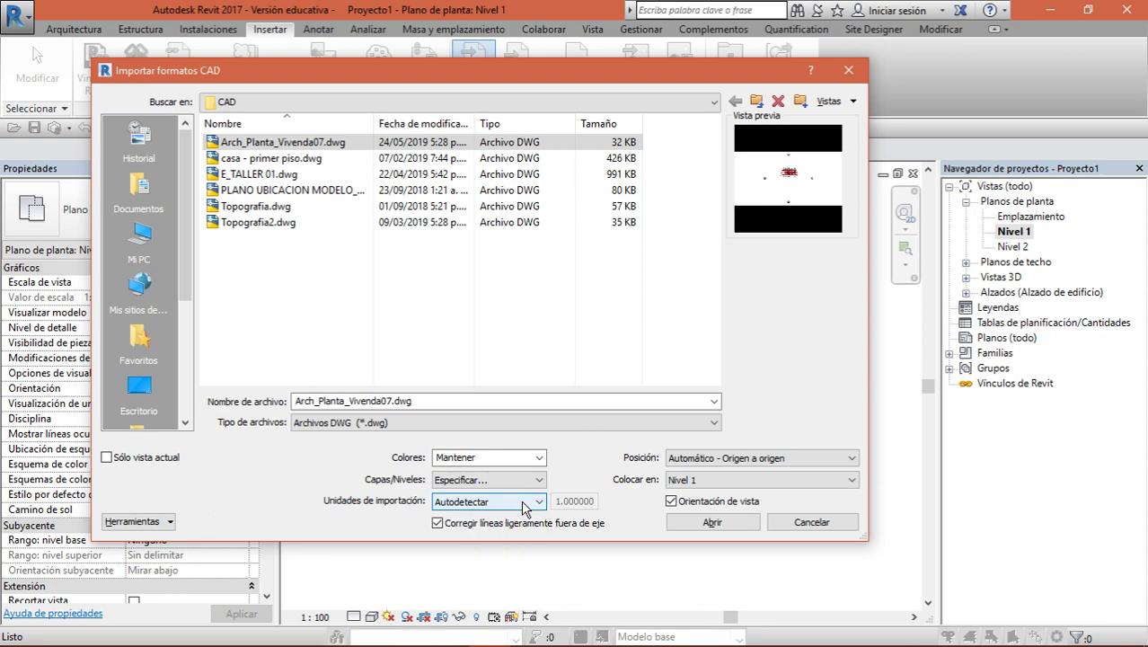
pyautogui.click(521, 501)
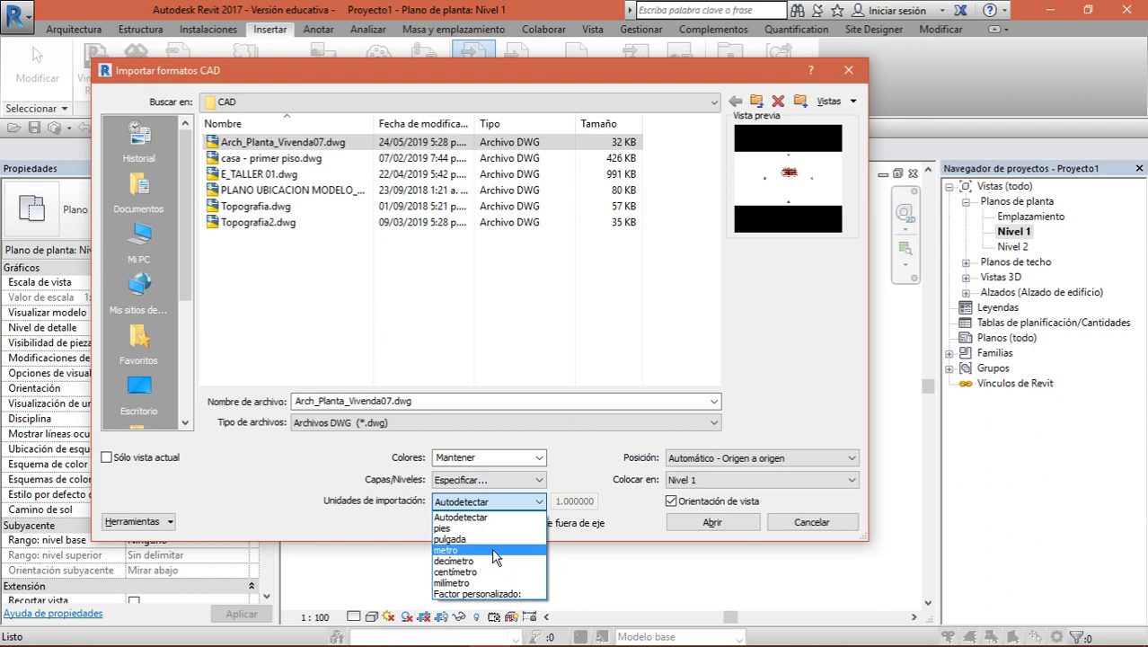
pyautogui.click(459, 518)
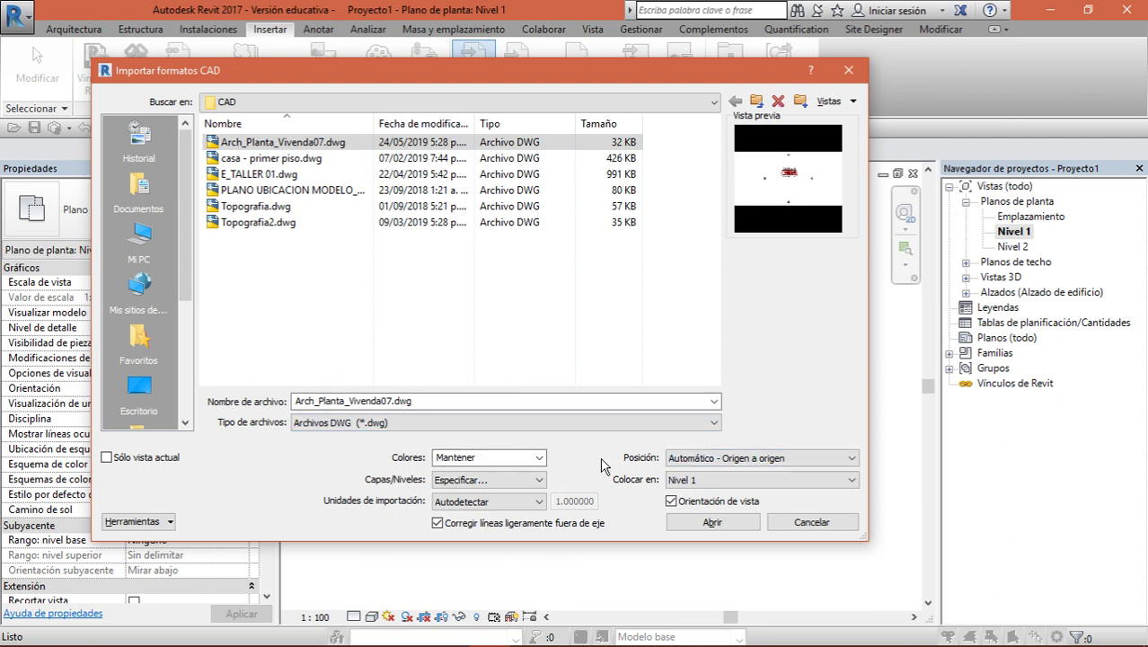
# Position the import Automático - Centro a centro, placed on Nivel 1
pyautogui.click(744, 460)
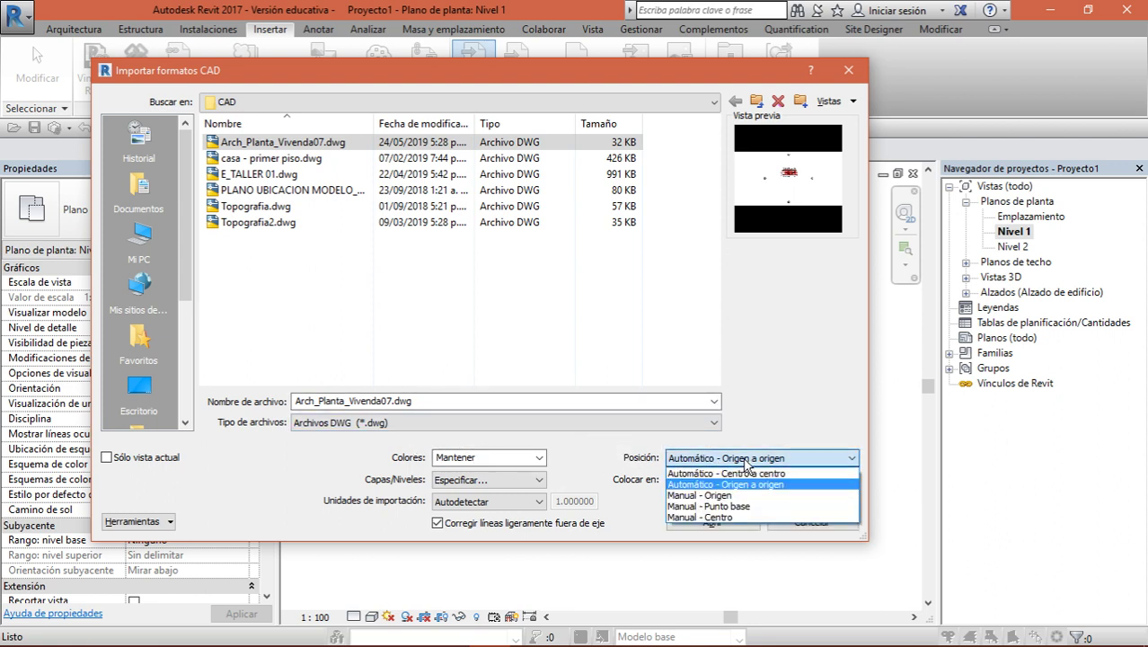
pyautogui.click(744, 460)
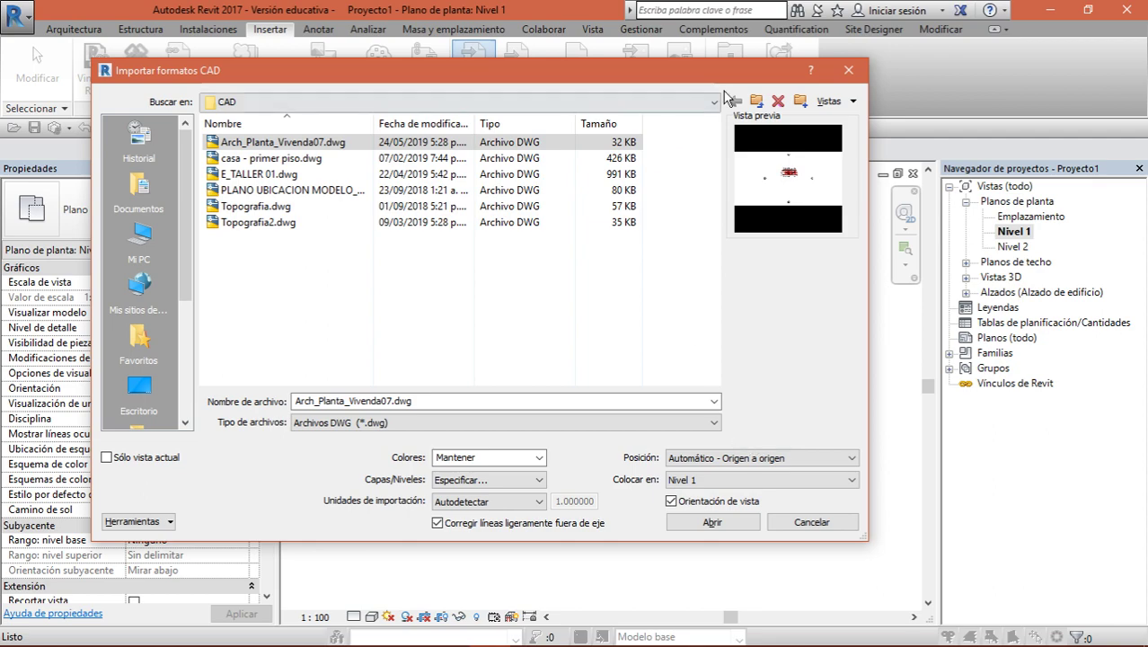
pyautogui.moveTo(773, 70)
pyautogui.mouseDown()
pyautogui.moveTo(789, 388)
pyautogui.moveTo(788, 76)
pyautogui.mouseUp()
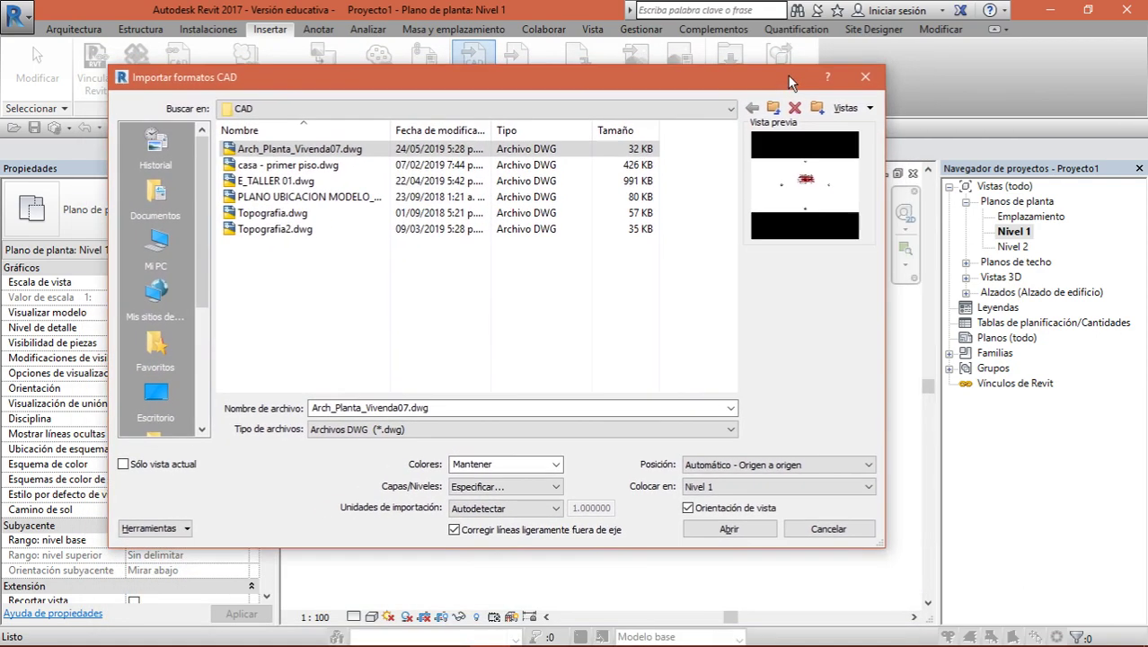
pyautogui.click(766, 465)
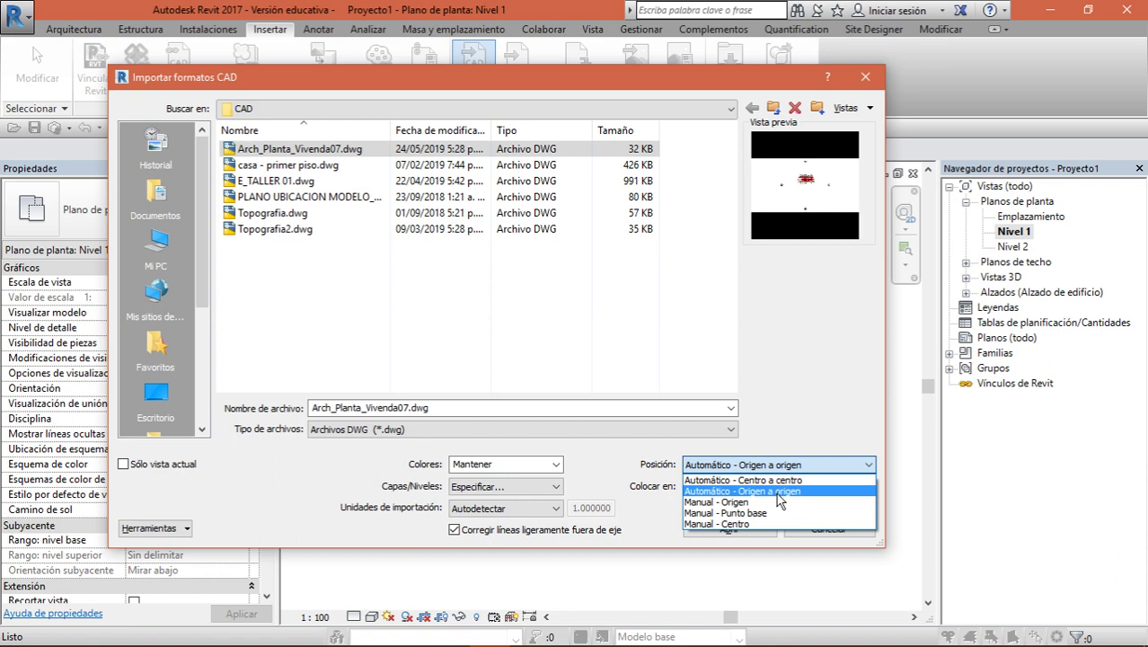
pyautogui.click(834, 481)
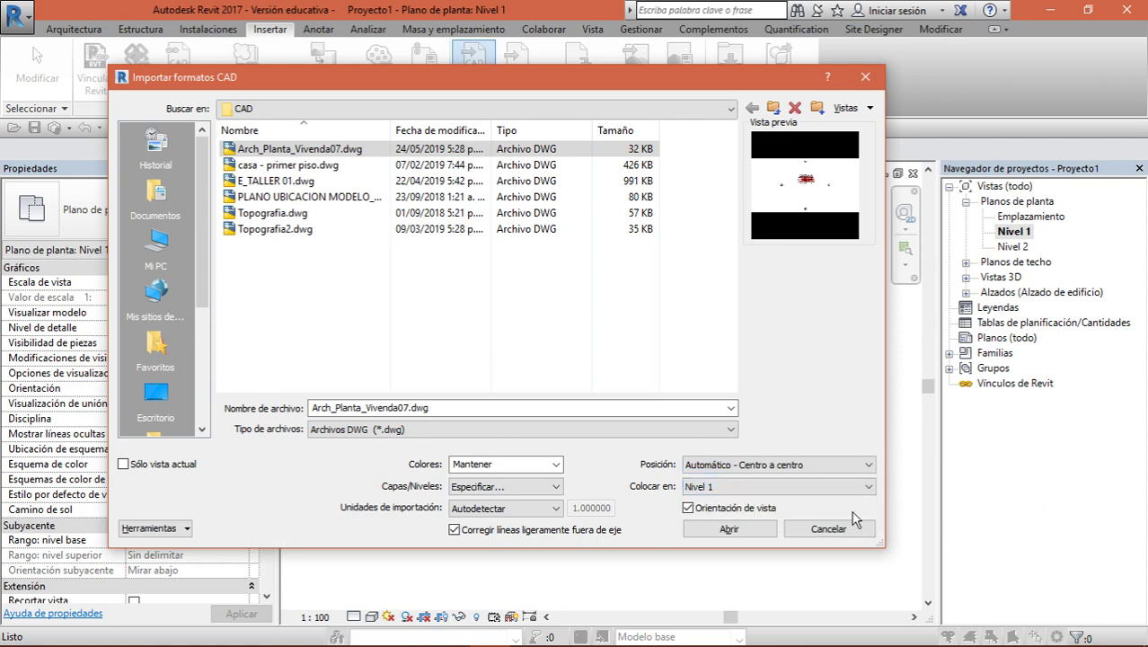
pyautogui.click(699, 494)
pyautogui.click(702, 496)
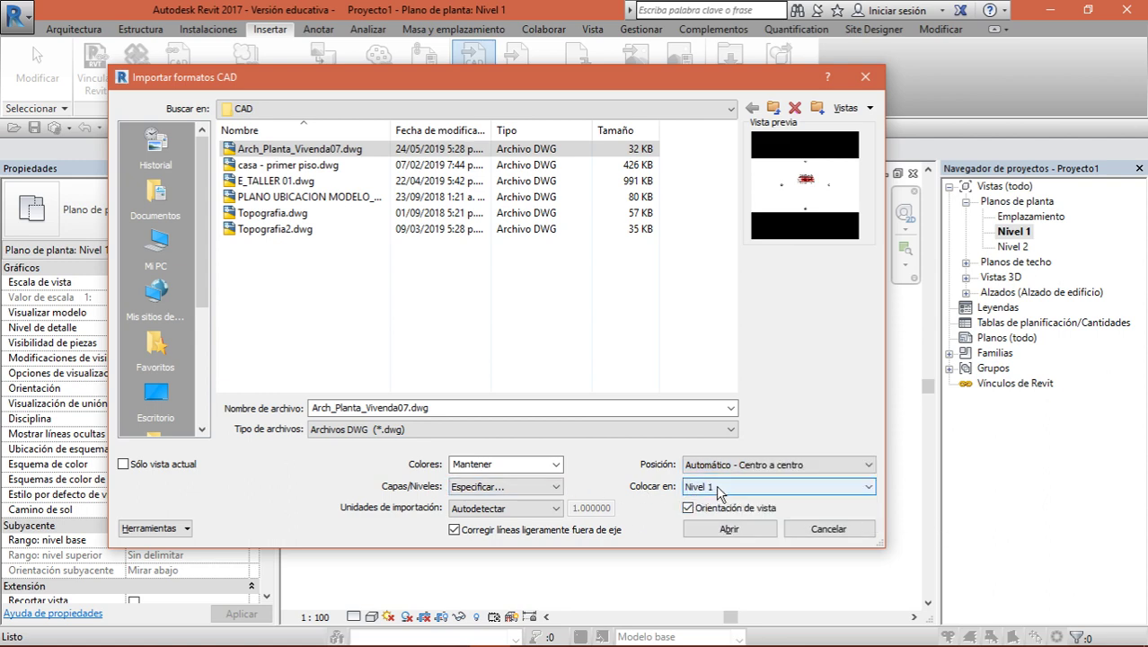
# Open the DWG and toggle several layers off and back on in the layer list
pyautogui.click(716, 530)
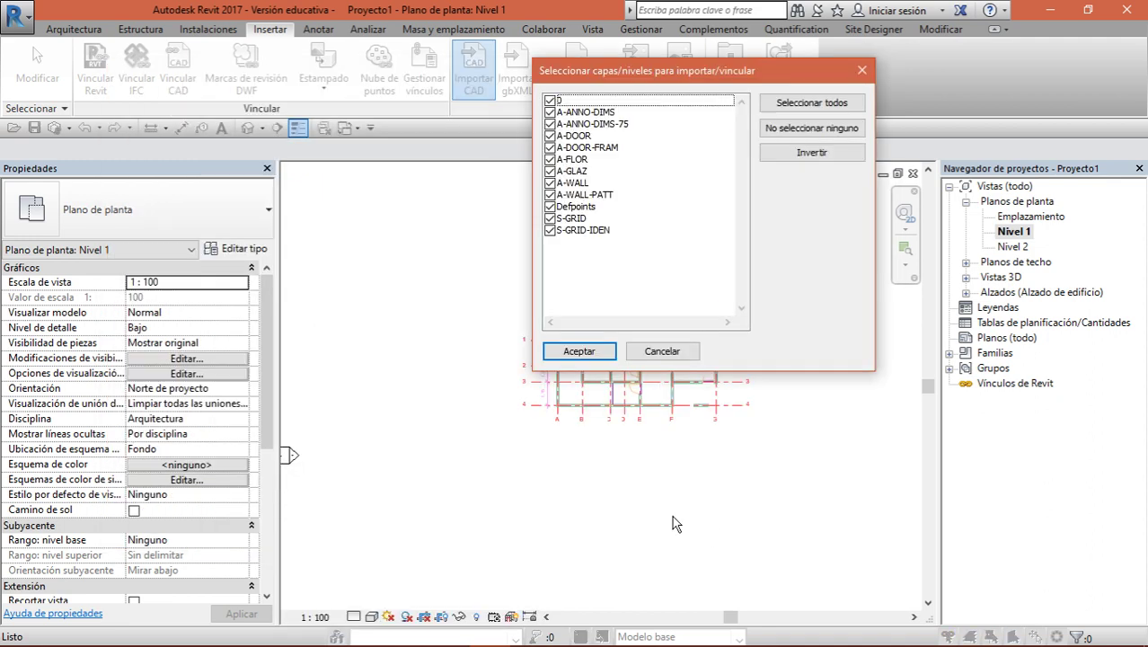
pyautogui.moveTo(796, 73)
pyautogui.mouseDown()
pyautogui.moveTo(613, 103)
pyautogui.moveTo(690, 202)
pyautogui.moveTo(855, 157)
pyautogui.moveTo(827, 193)
pyautogui.moveTo(697, 147)
pyautogui.mouseUp()
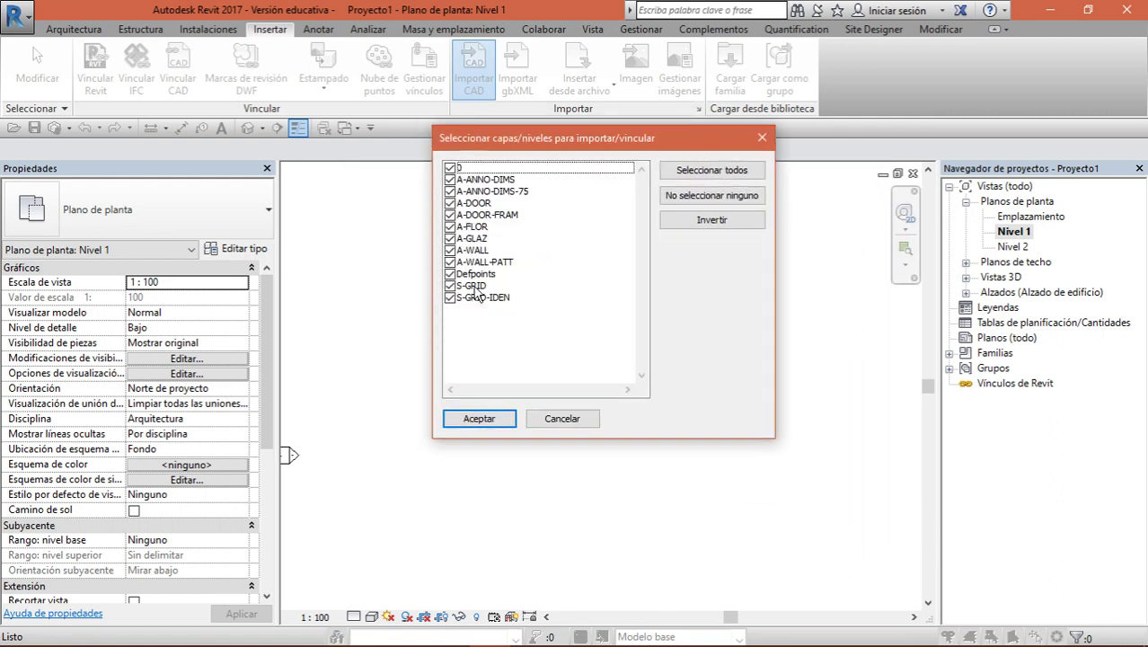
pyautogui.click(450, 168)
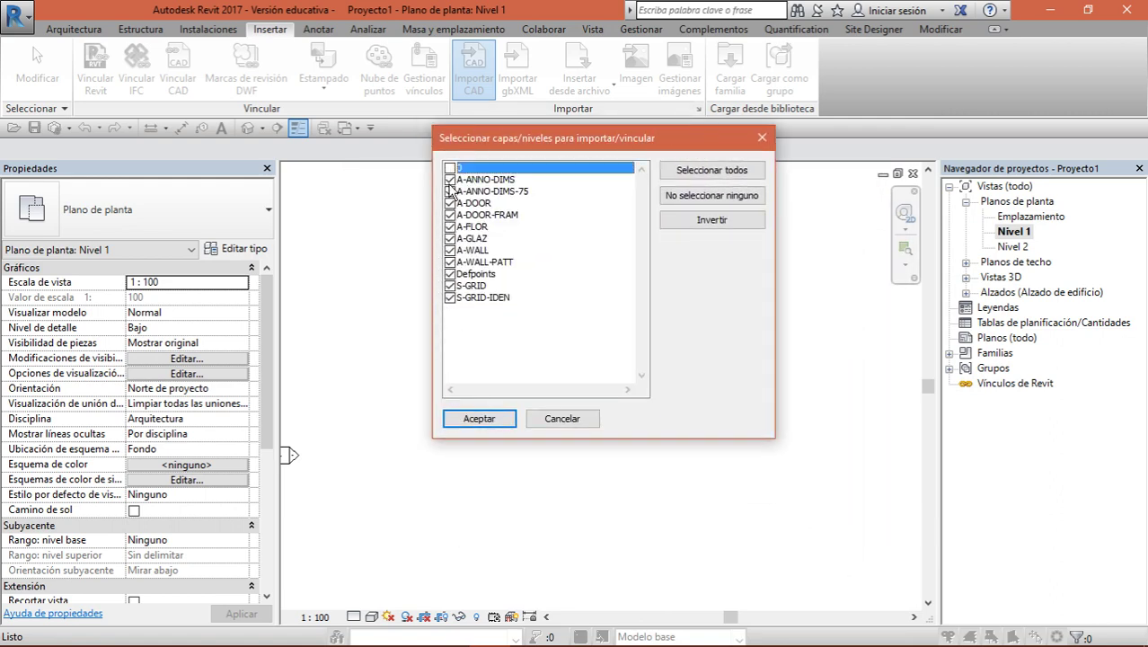
pyautogui.click(450, 179)
pyautogui.click(450, 190)
pyautogui.click(450, 215)
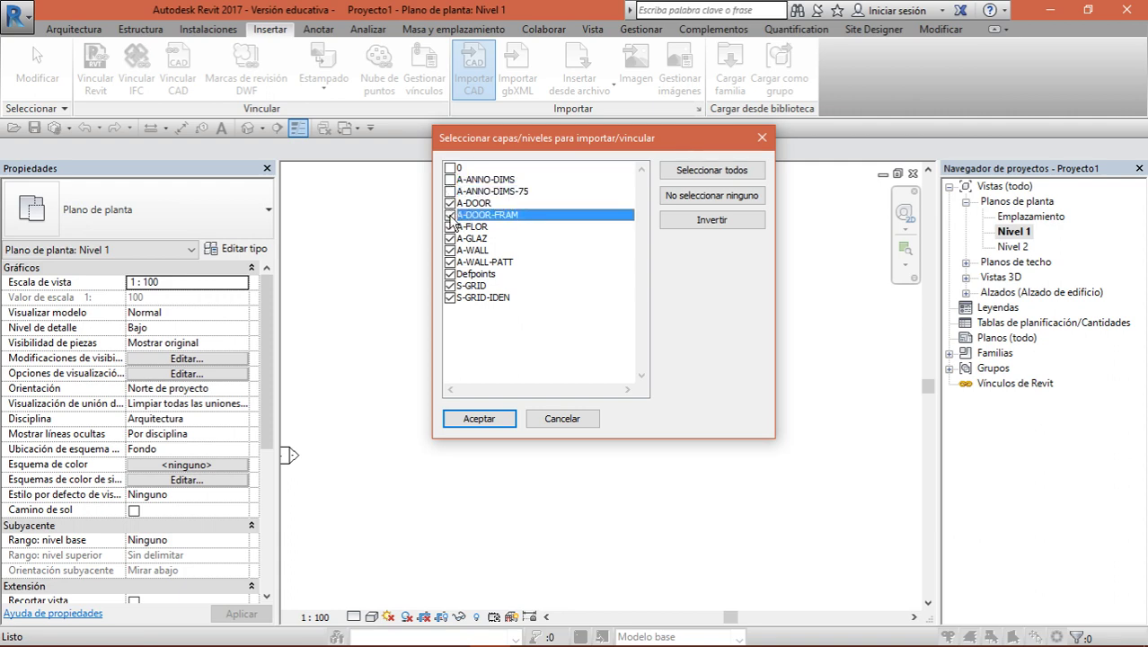
pyautogui.click(450, 203)
pyautogui.click(450, 179)
pyautogui.click(450, 168)
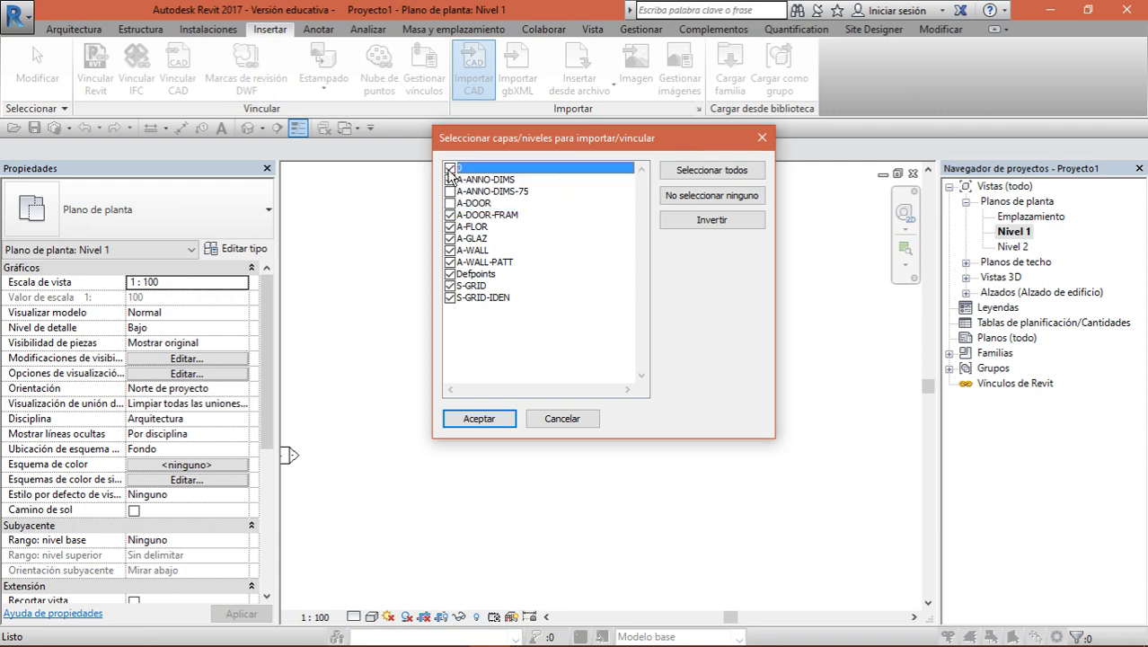
pyautogui.click(451, 190)
pyautogui.click(450, 203)
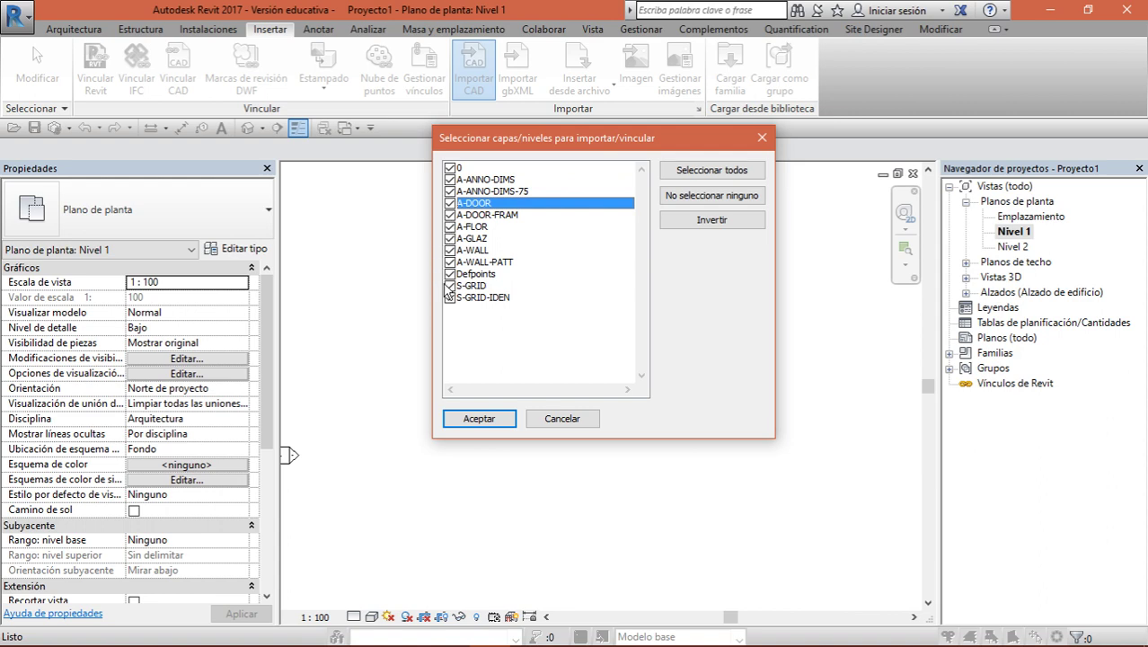
# Exclude layers A-GLAZ, A-WALL-PATT and 0, then confirm the import
pyautogui.click(451, 239)
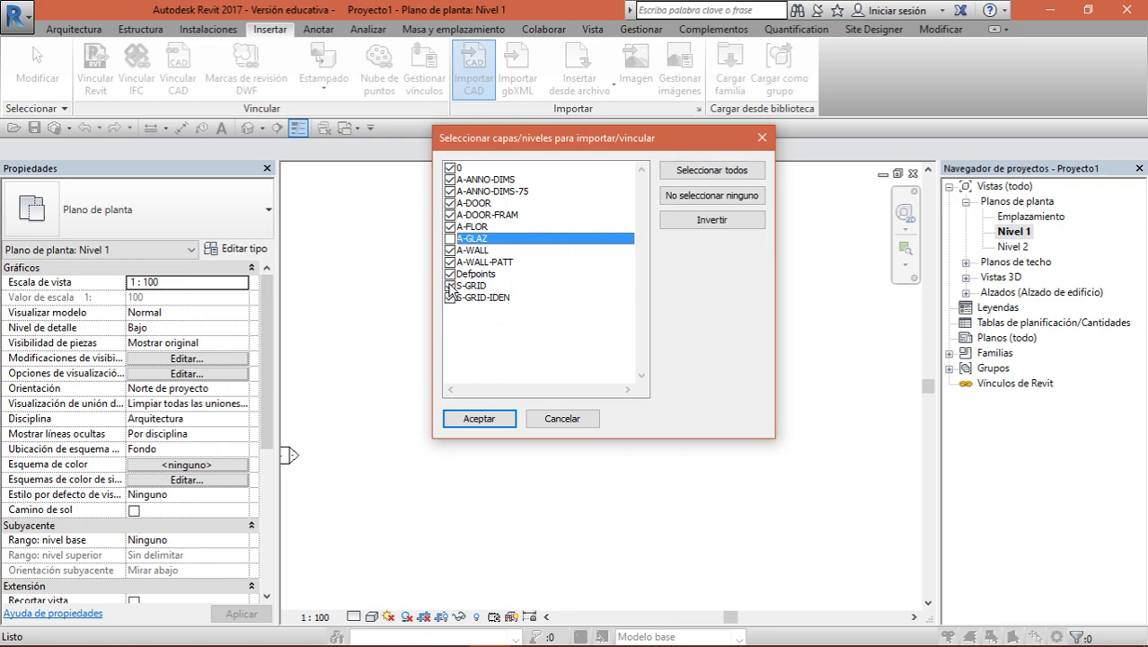
pyautogui.click(450, 261)
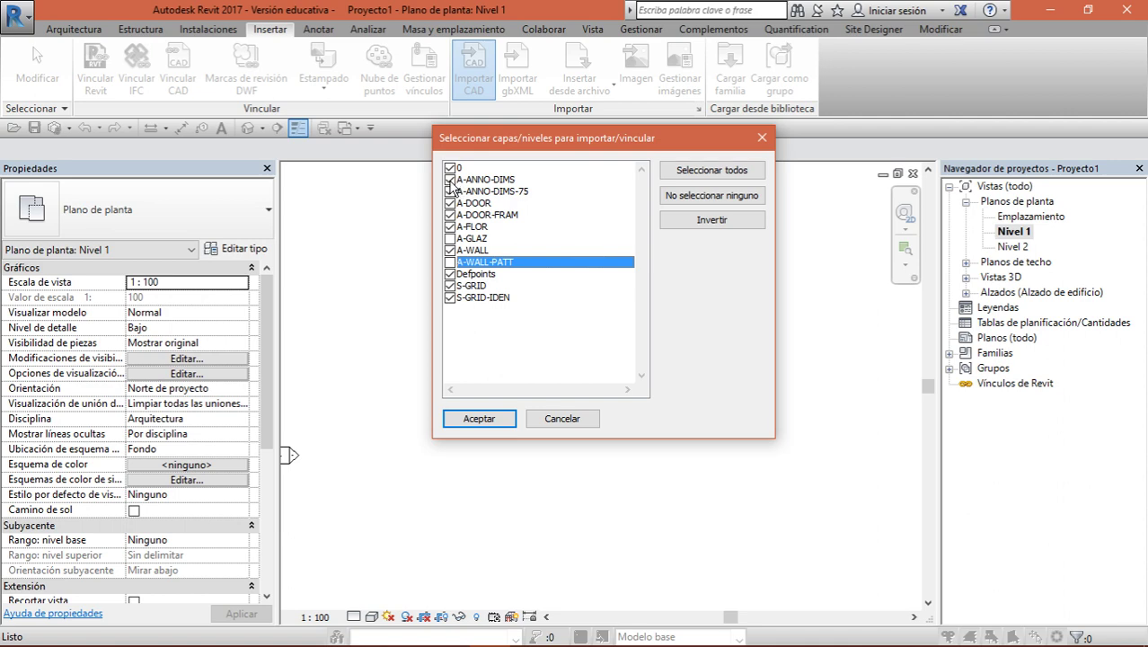
pyautogui.click(450, 168)
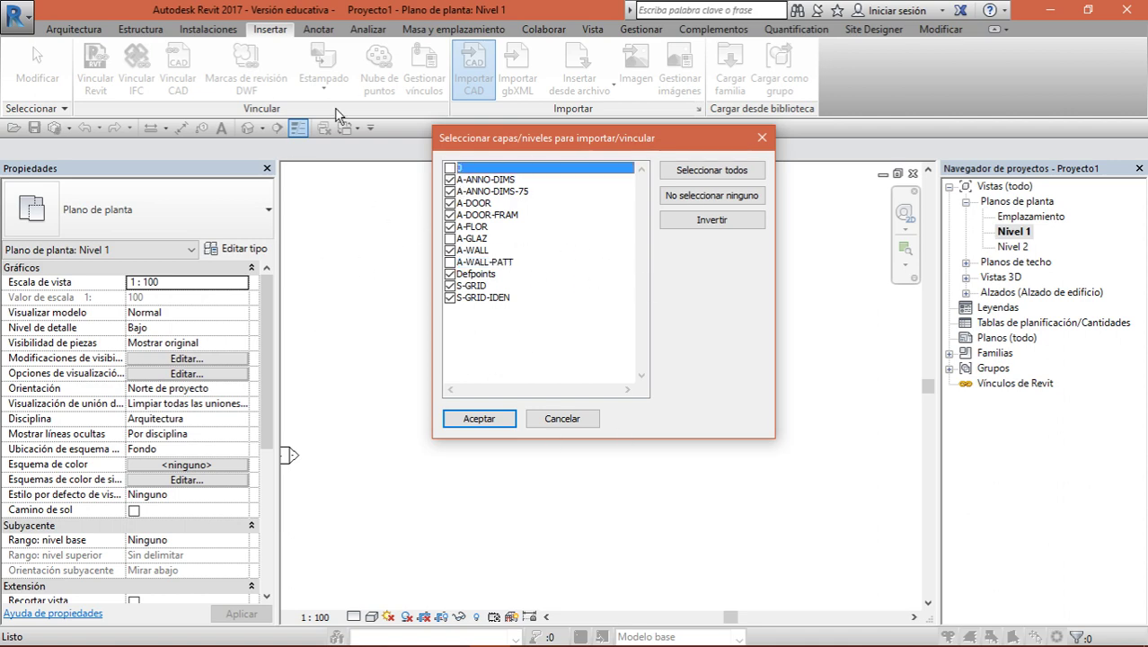
pyautogui.moveTo(494, 190); pyautogui.dragTo(488, 223)
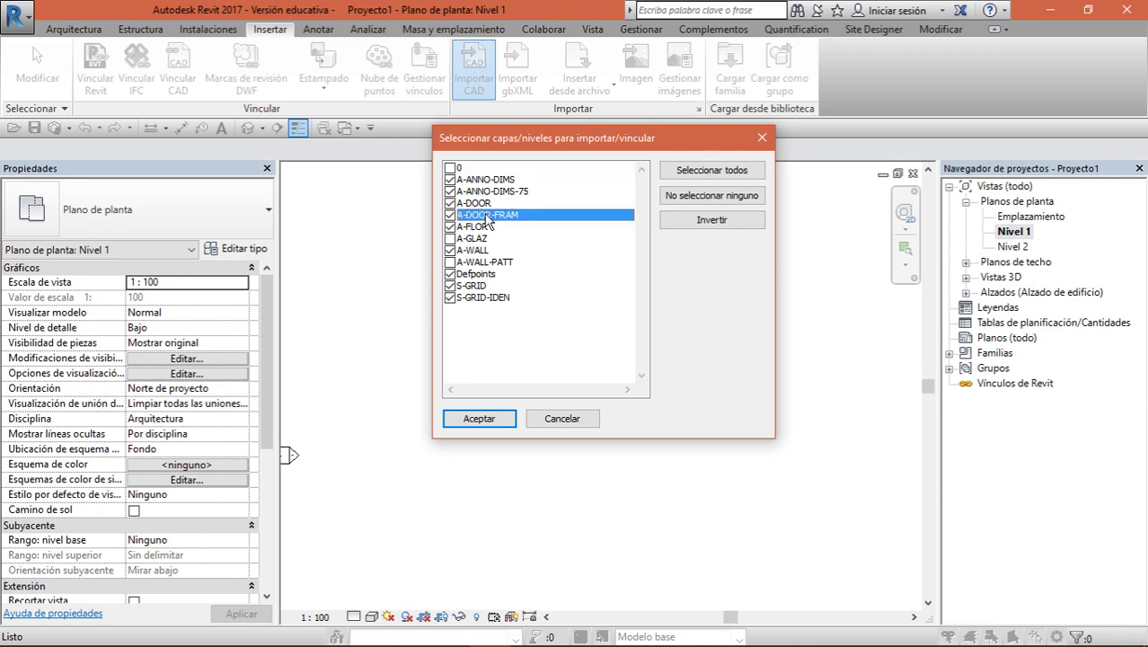
pyautogui.click(481, 230)
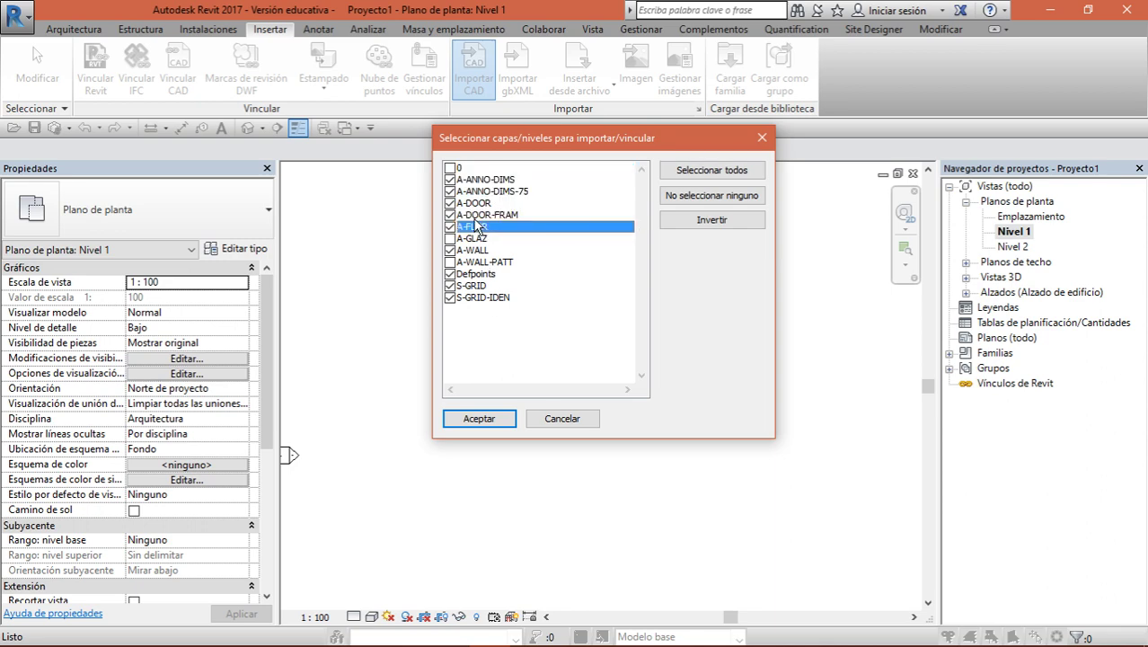
pyautogui.click(479, 419)
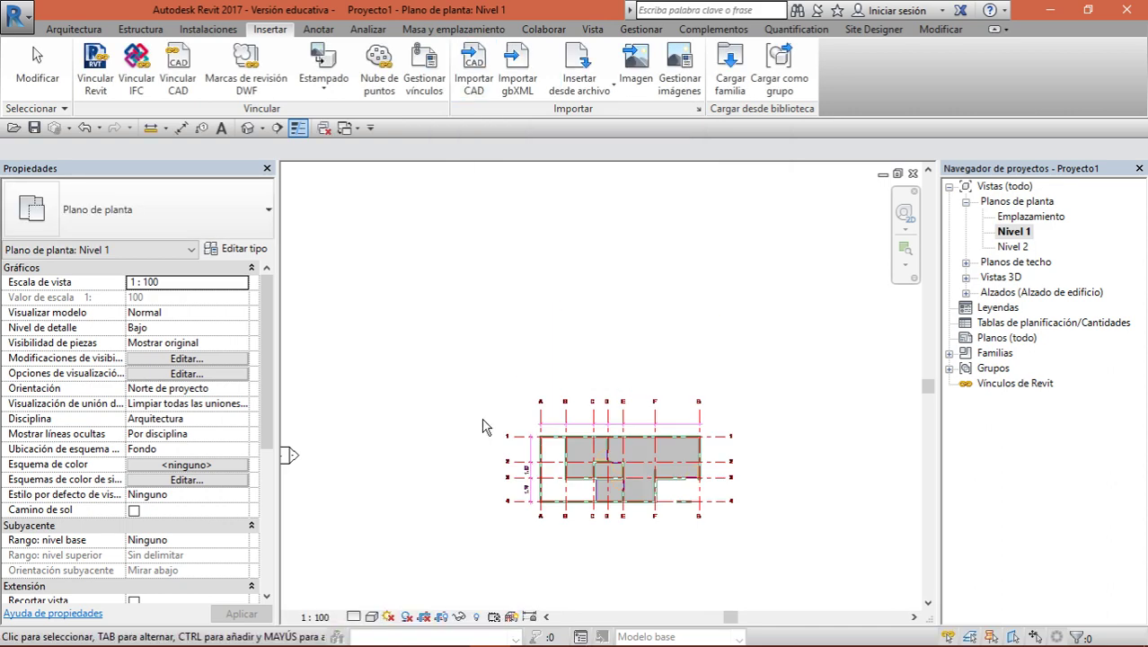
# Place an aligned 3.30 dimension between grids F and G
pyautogui.scroll(2, 631, 404)
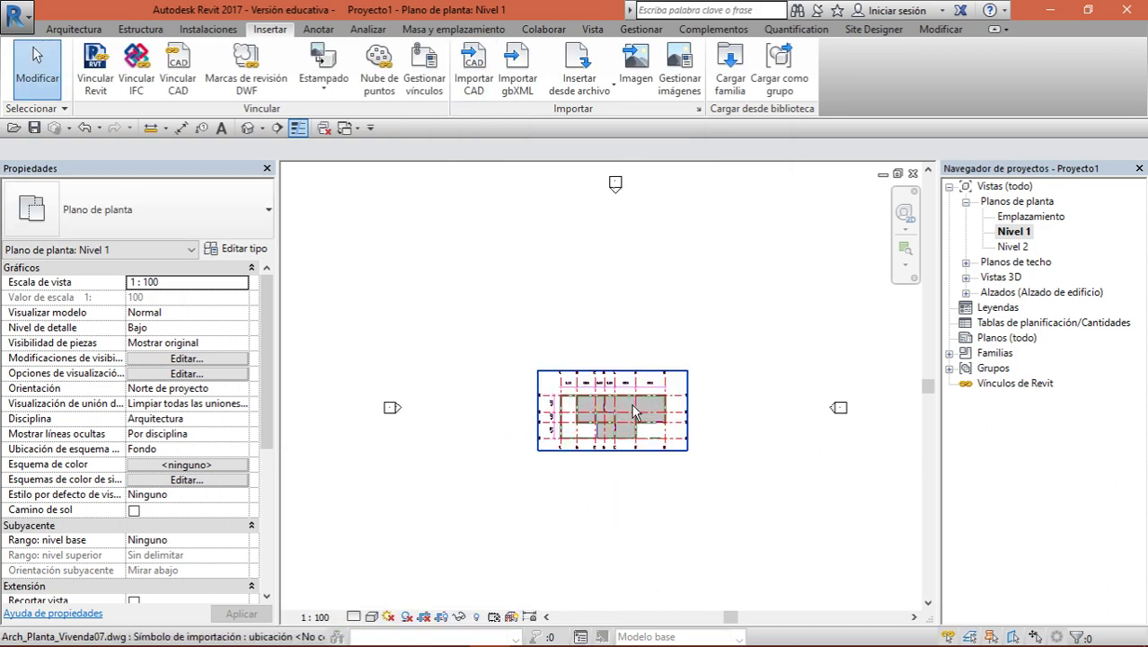
pyautogui.scroll(2, 667, 394)
pyautogui.scroll(2, 677, 393)
pyautogui.scroll(2, 676, 393)
pyautogui.scroll(1, 675, 391)
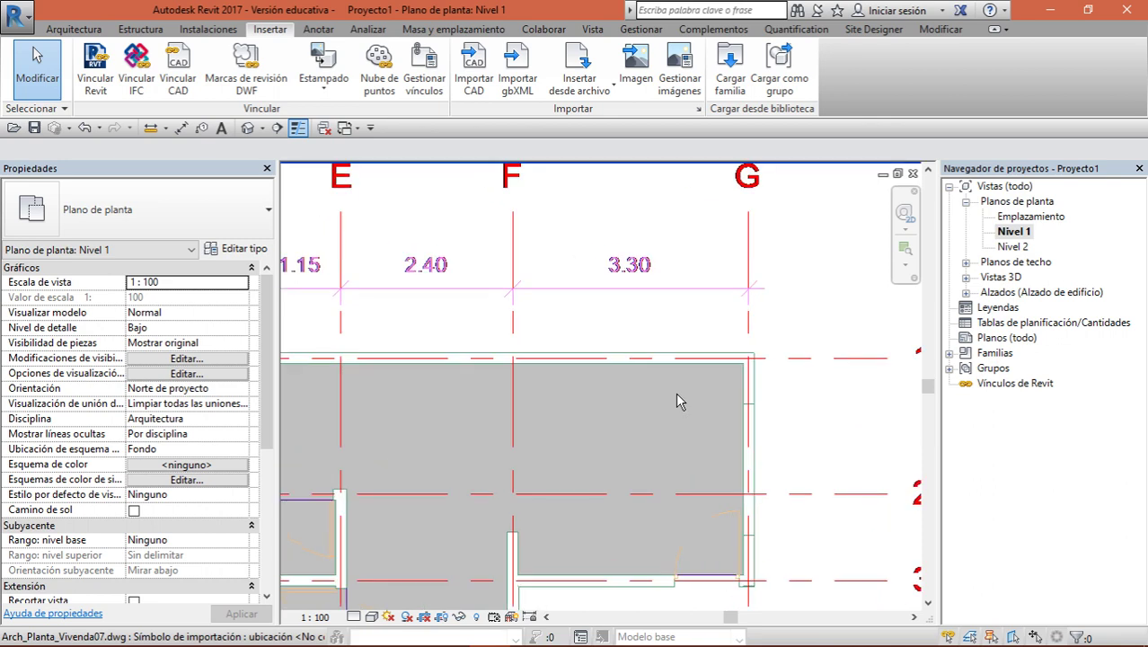
pyautogui.scroll(-1, 676, 392)
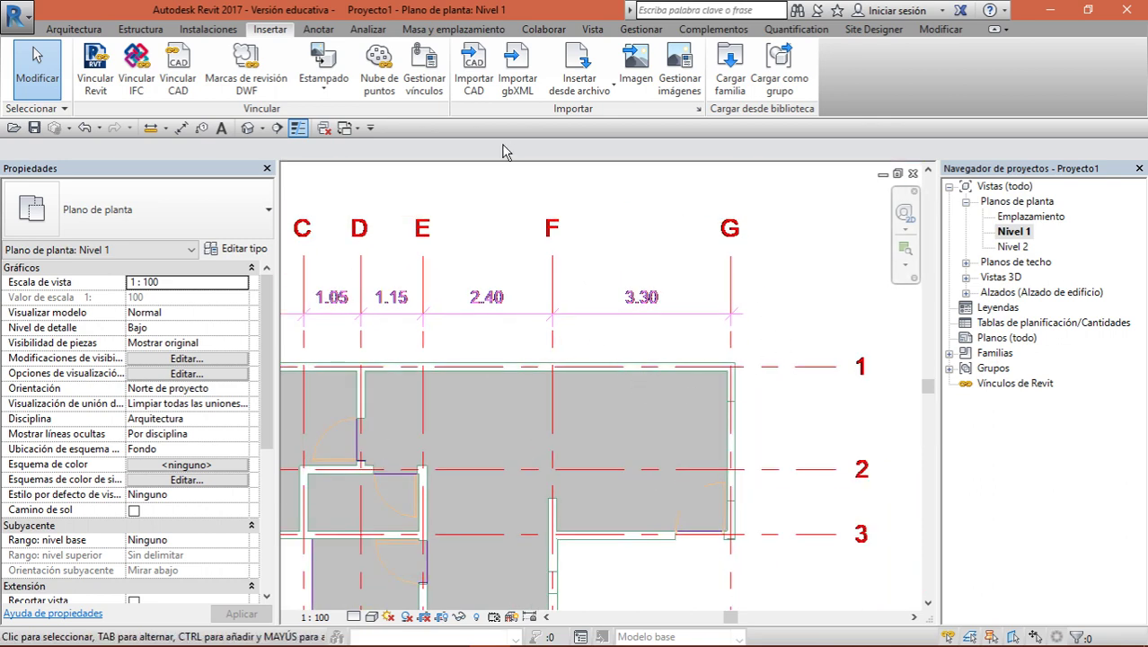
pyautogui.click(315, 29)
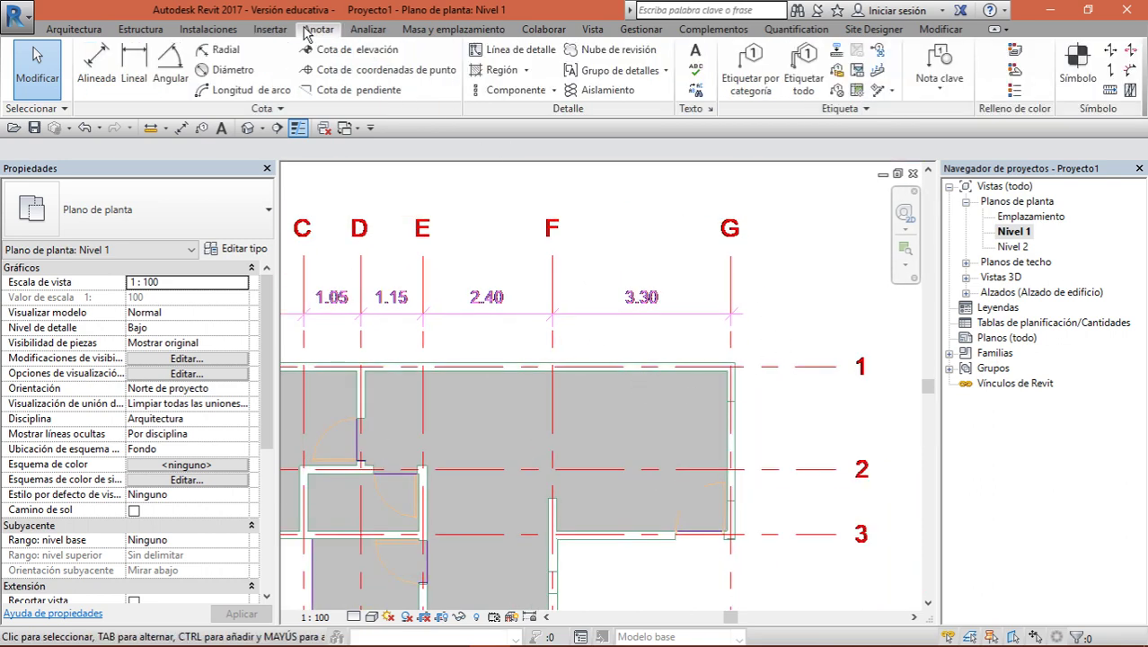
pyautogui.click(94, 70)
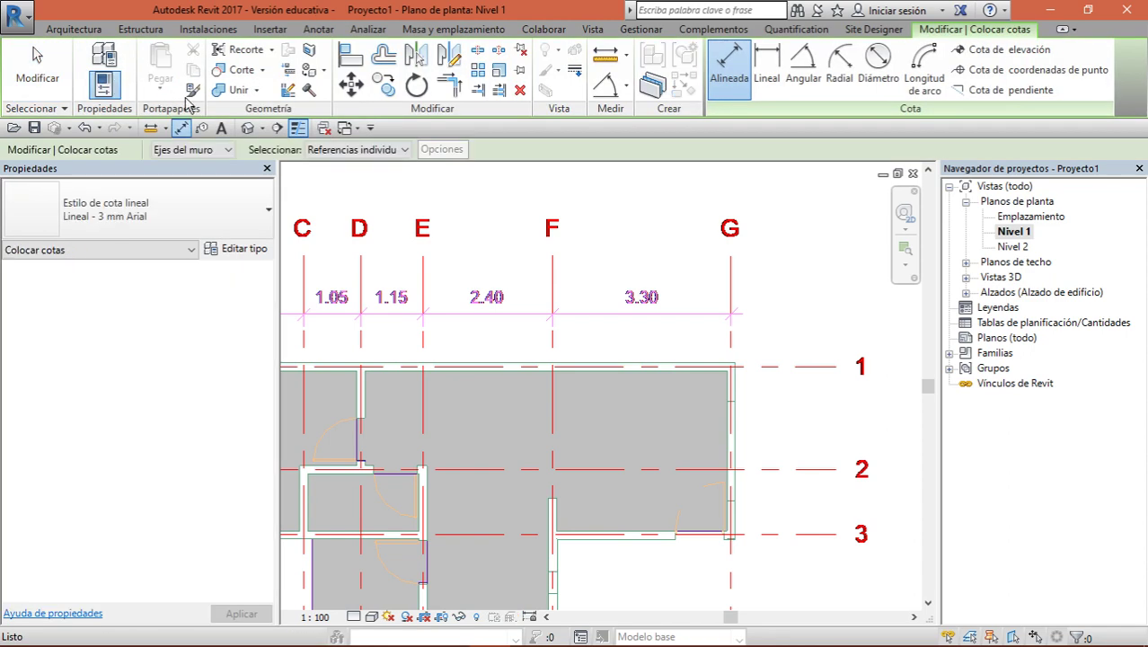
pyautogui.click(553, 289)
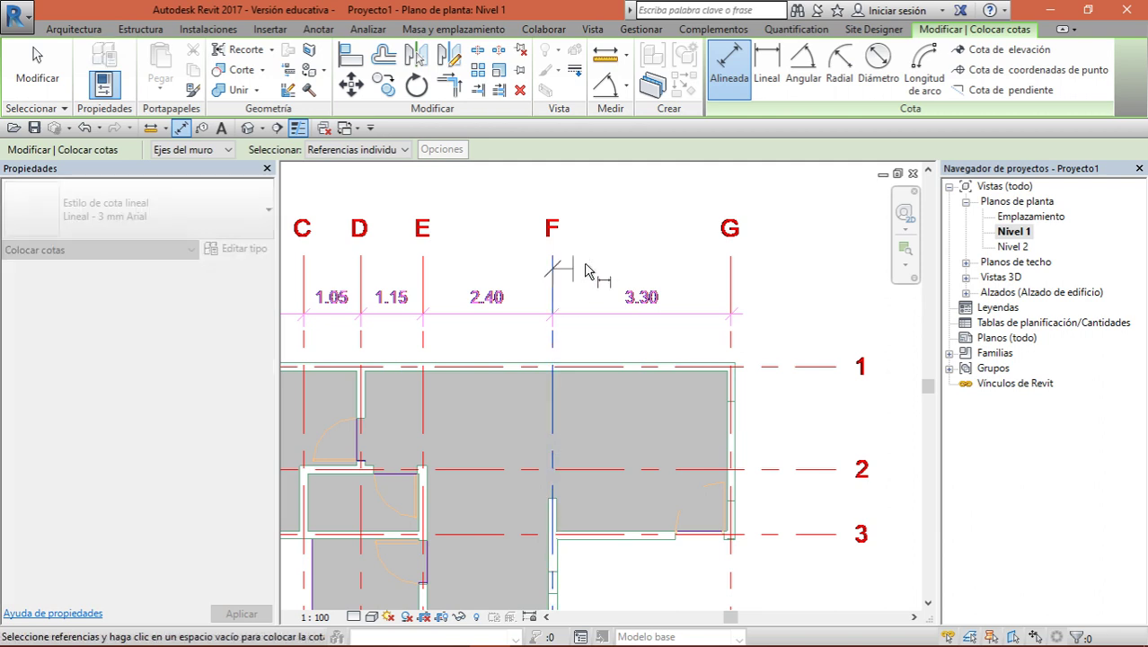
pyautogui.click(732, 280)
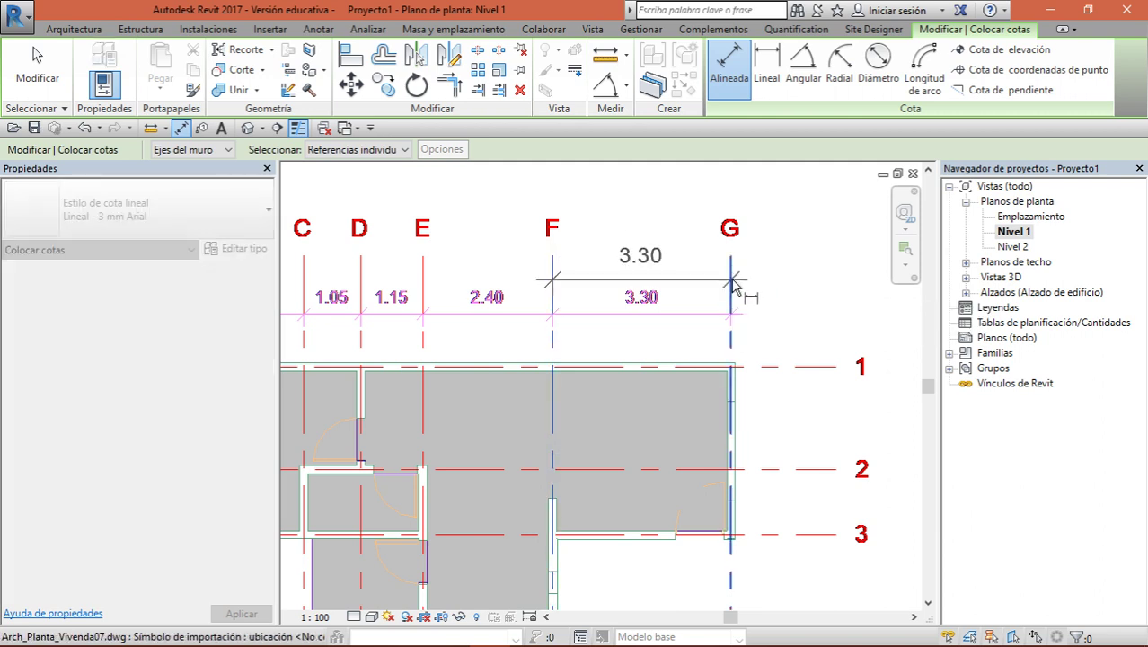
# Start a 1.90 dimension from grid 1 to grid 2, then cancel it
pyautogui.scroll(2, 703, 295)
pyautogui.scroll(-2, 682, 292)
pyautogui.scroll(-2, 633, 256)
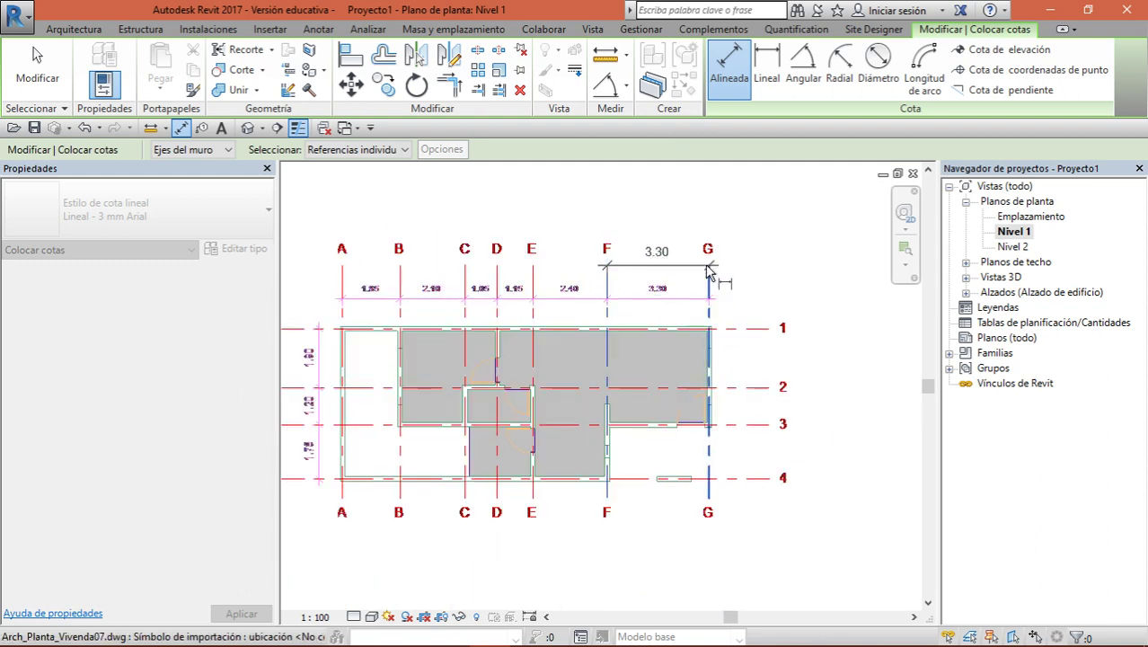
pyautogui.scroll(-1, 624, 262)
pyautogui.scroll(2, 632, 269)
pyautogui.scroll(1, 354, 359)
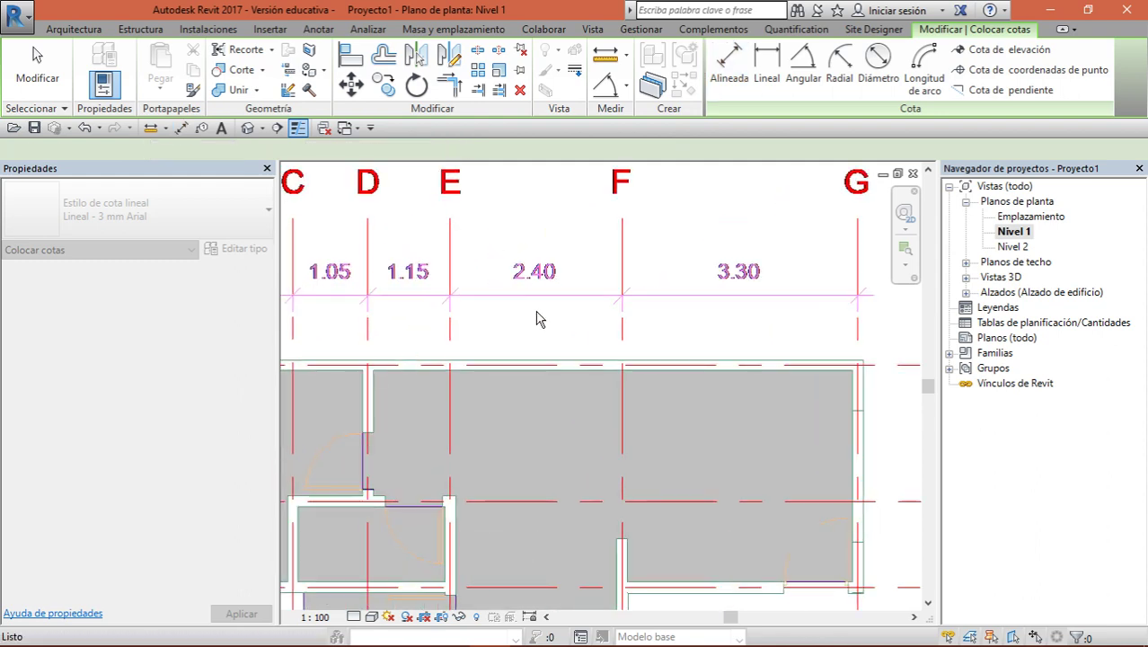
pyautogui.moveTo(596, 309)
pyautogui.mouseDown(button='middle')
pyautogui.moveTo(700, 305)
pyautogui.moveTo(463, 346)
pyautogui.mouseUp(button='middle')
pyautogui.scroll(3, 436, 397)
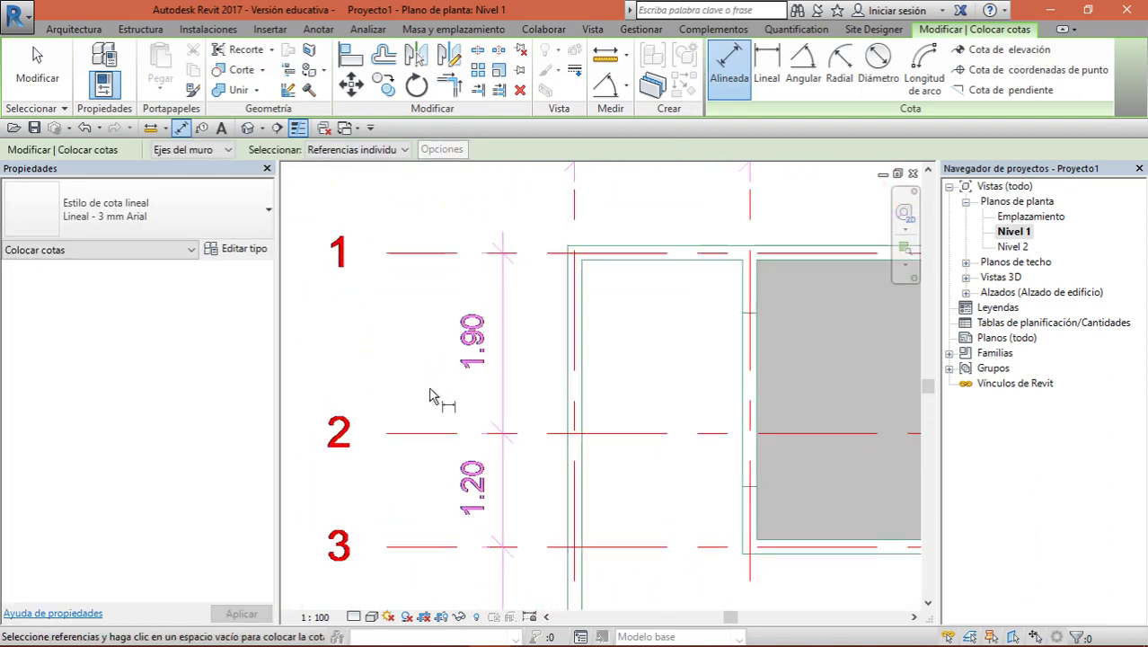
pyautogui.click(454, 253)
pyautogui.scroll(-2, 476, 315)
pyautogui.scroll(-2, 477, 319)
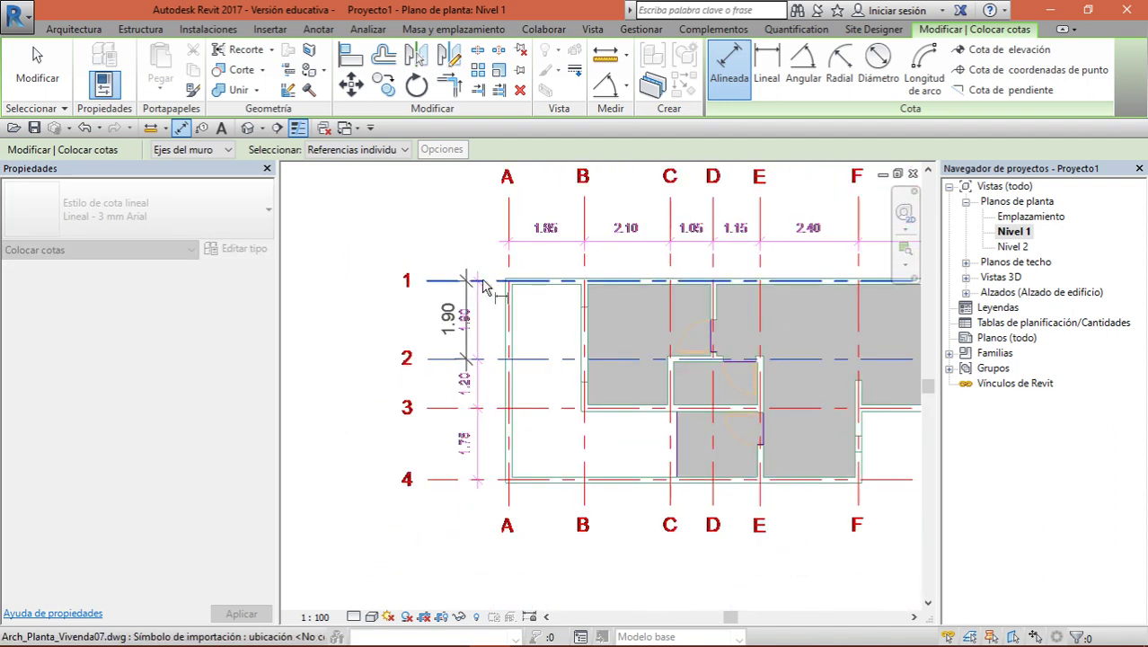
pyautogui.press('Escape')
pyautogui.press('Escape')
# Restart aligned dimensioning with DI from the left outer wall, then cancel out of the tool
pyautogui.press('d')
pyautogui.press('i')
pyautogui.scroll(-2, 480, 321)
pyautogui.scroll(-2, 479, 320)
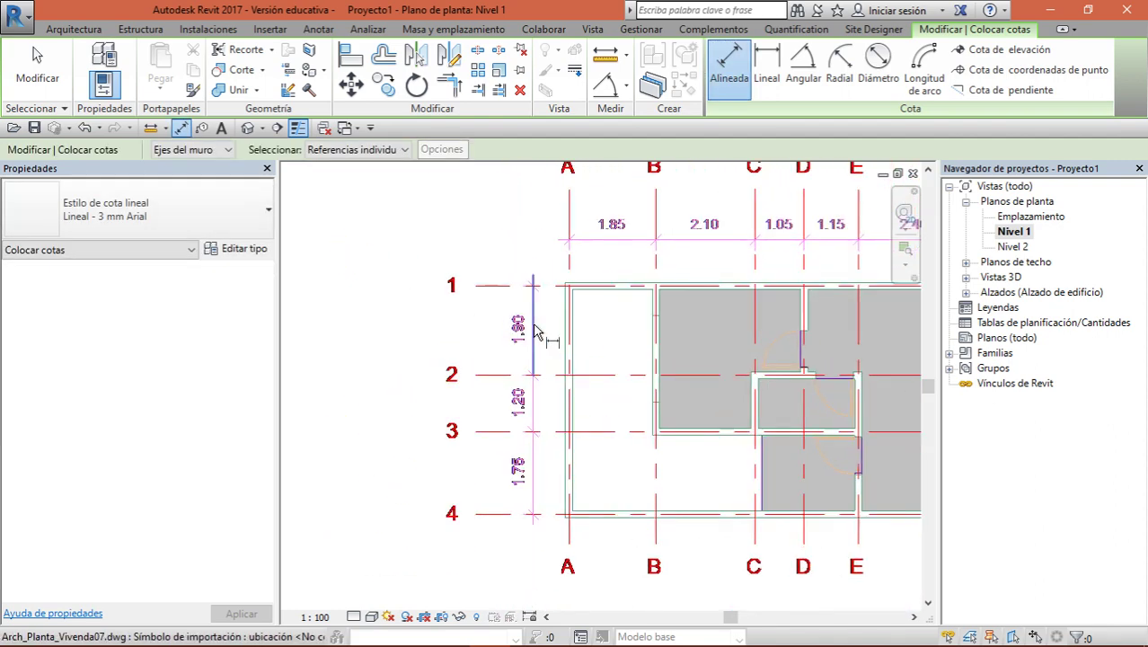
pyautogui.scroll(5, 619, 310)
pyautogui.click(590, 298)
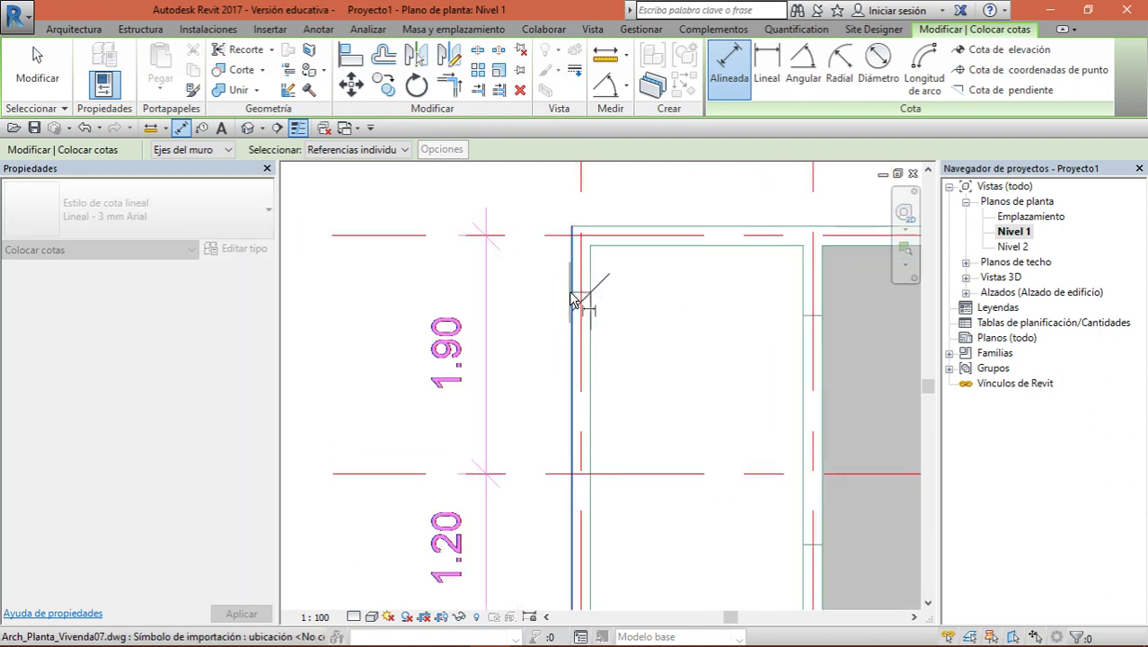
pyautogui.scroll(-2, 568, 313)
pyautogui.scroll(-2, 575, 315)
pyautogui.scroll(-2, 569, 313)
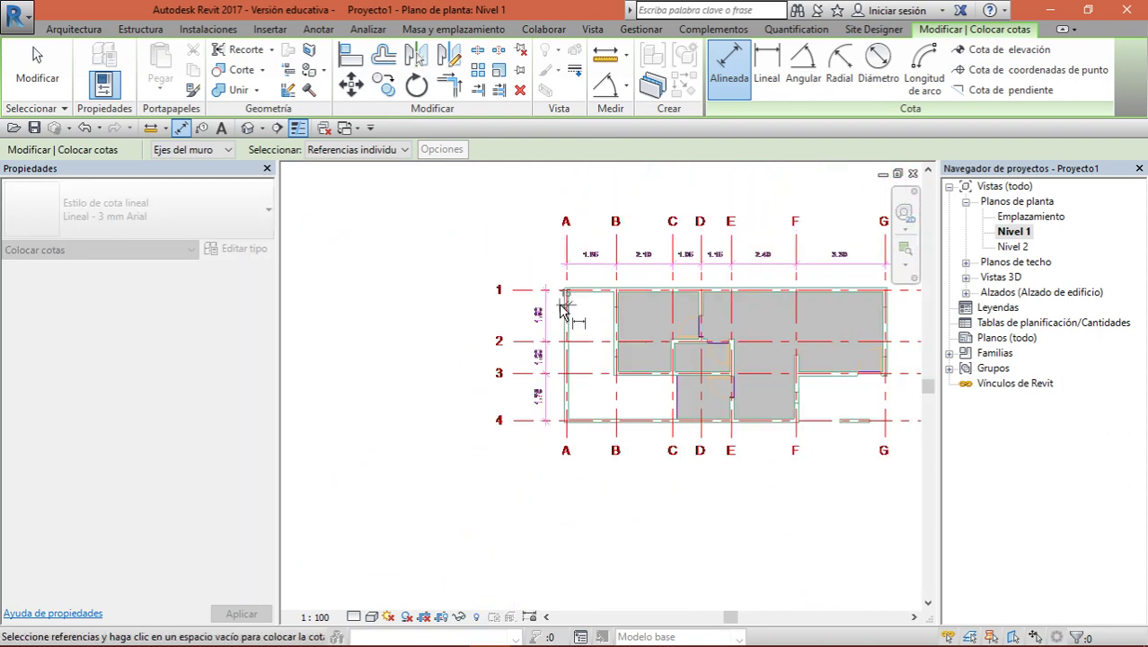
pyautogui.scroll(5, 569, 307)
pyautogui.press('Escape')
pyautogui.press('Escape')
pyautogui.scroll(-4, 629, 368)
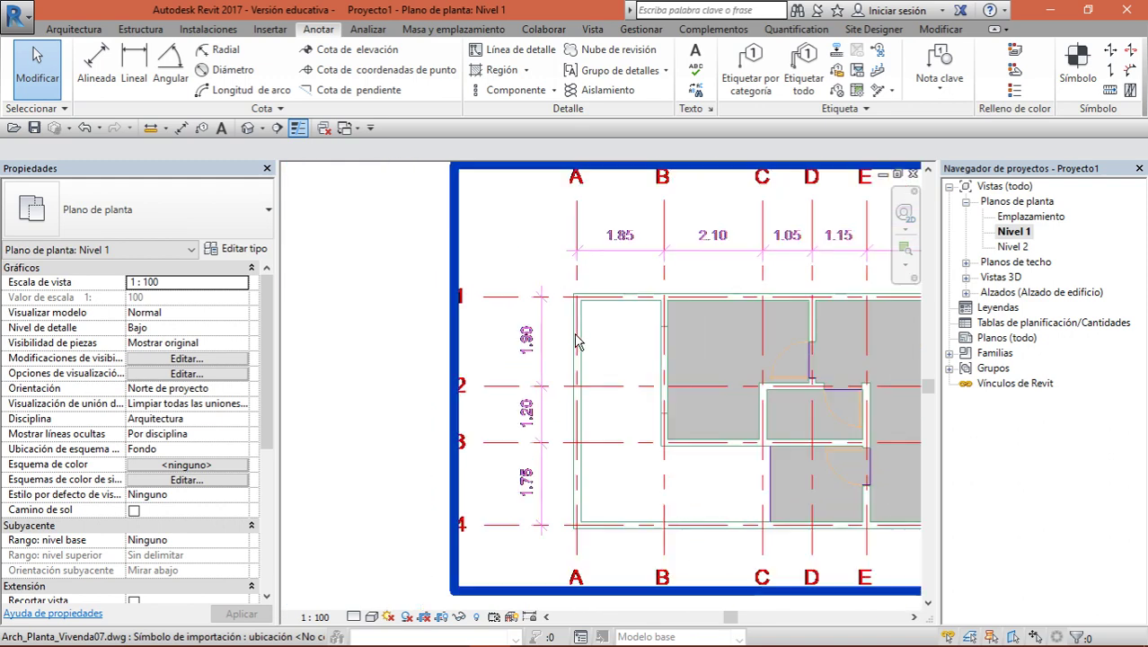
pyautogui.moveTo(896, 402); pyautogui.dragTo(727, 395, button='middle')
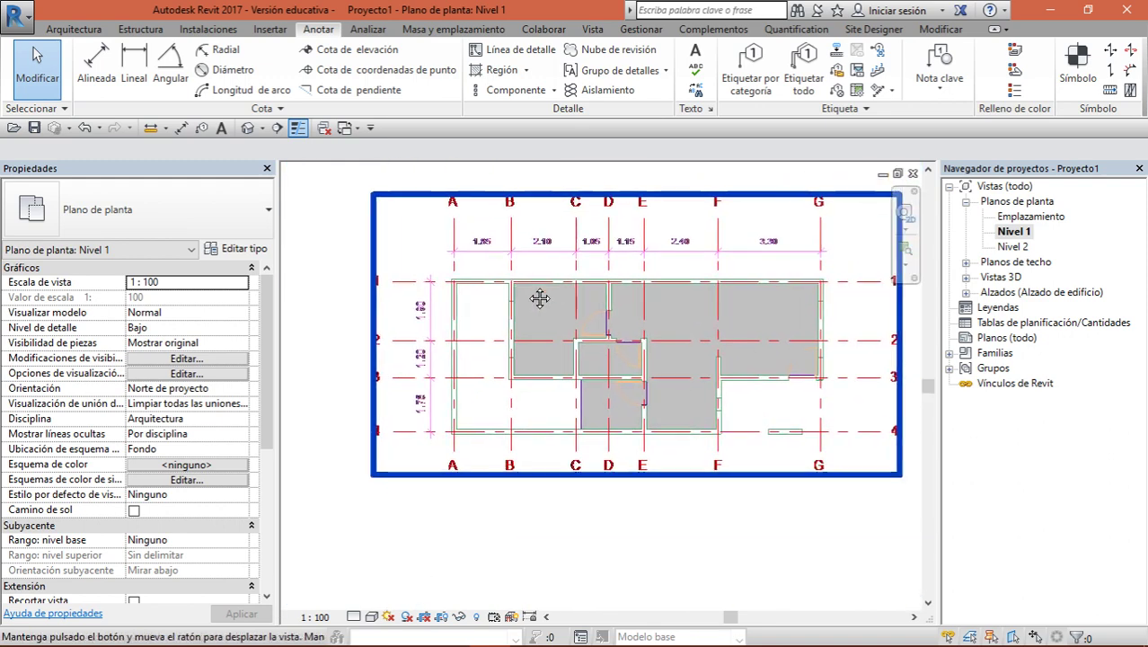
pyautogui.scroll(-2, 606, 373)
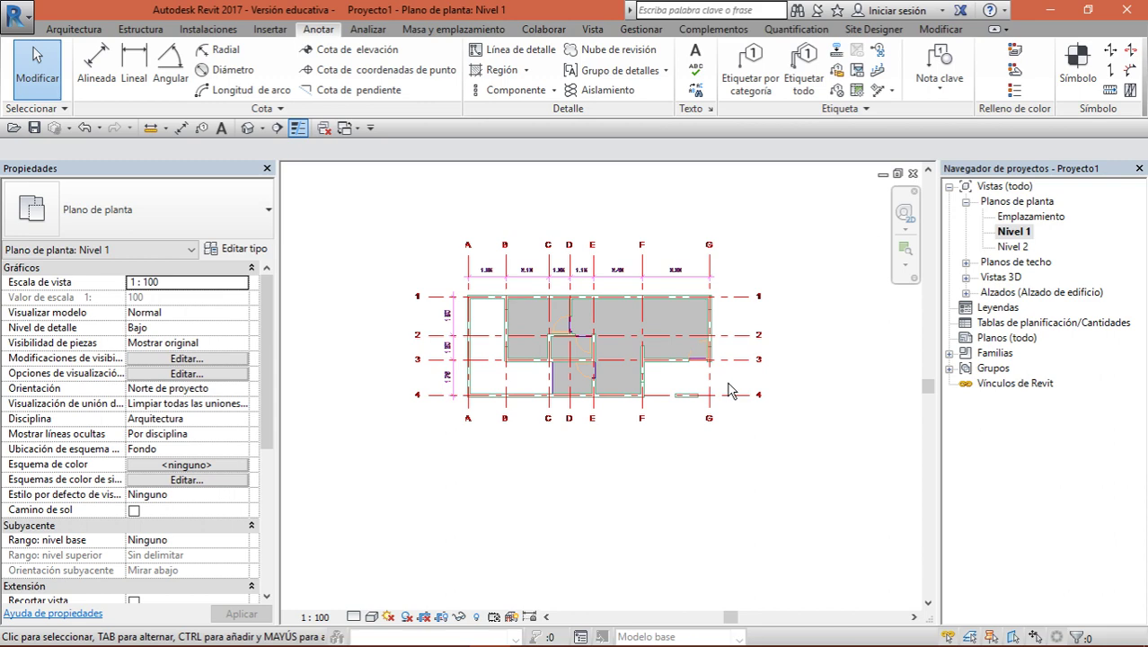
pyautogui.click(635, 350)
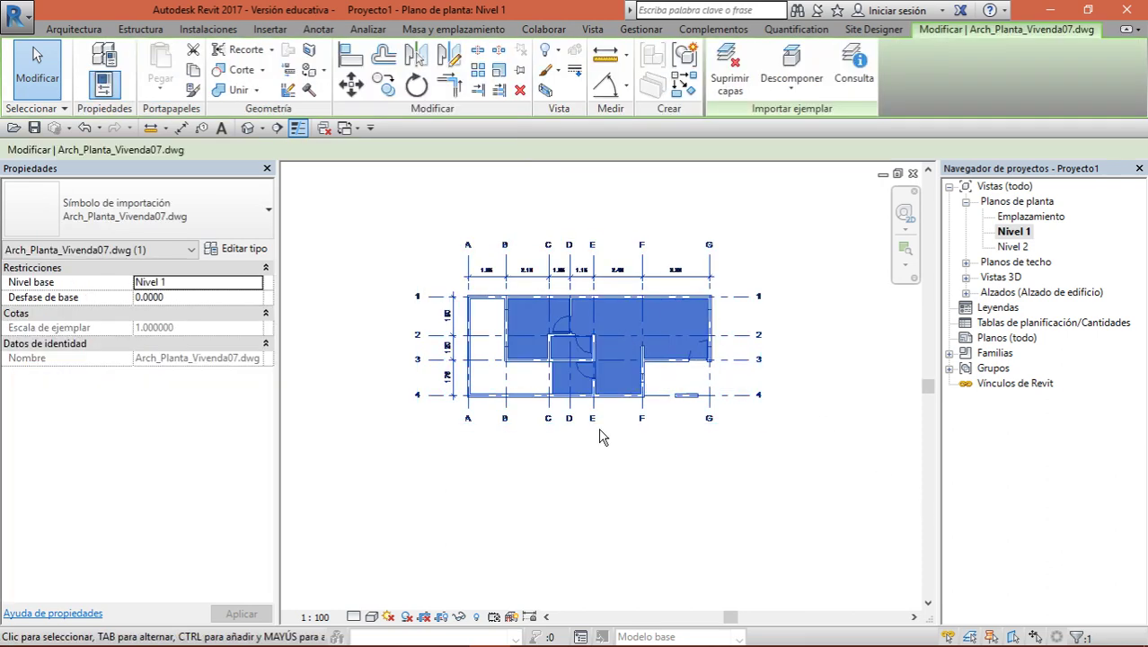
pyautogui.click(737, 329)
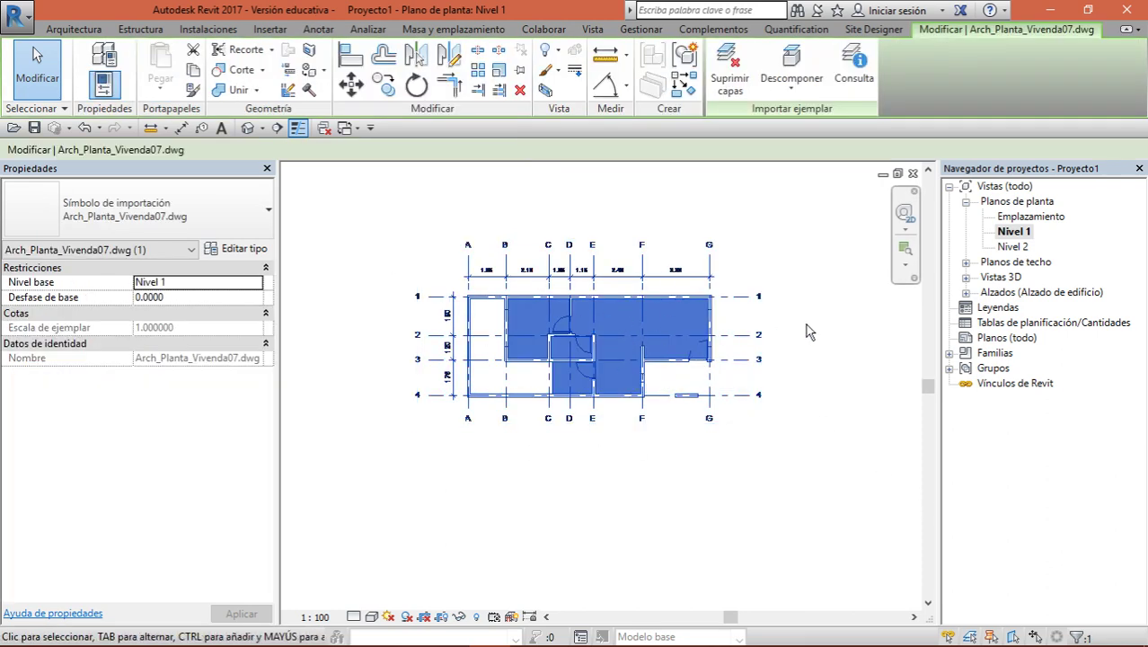
pyautogui.click(493, 303)
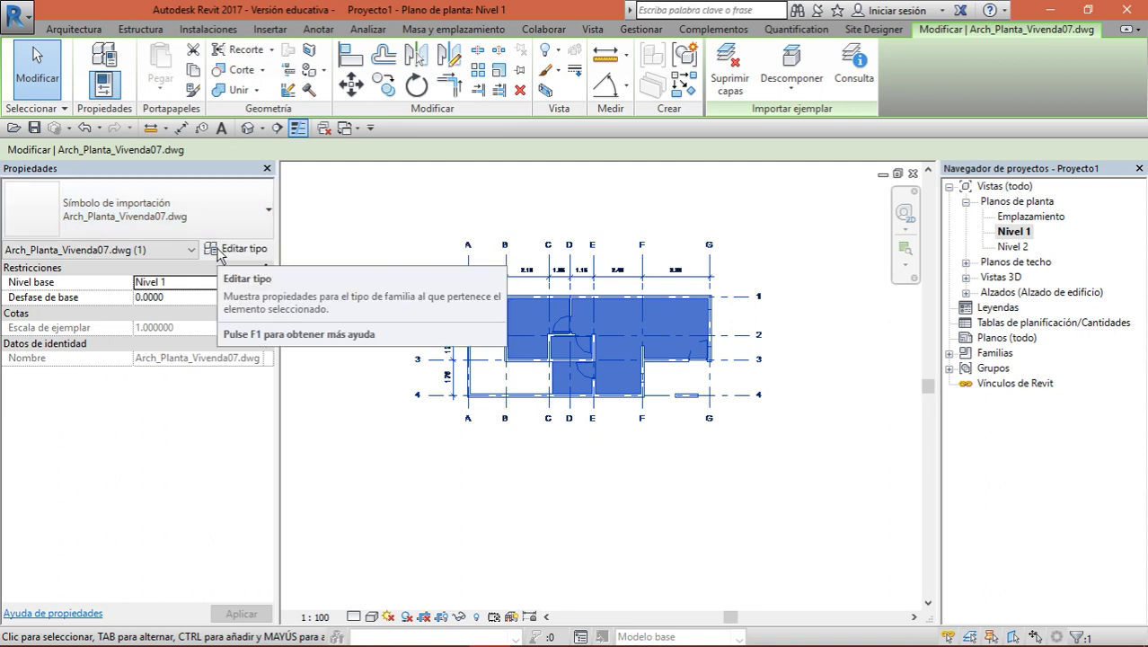
pyautogui.click(248, 251)
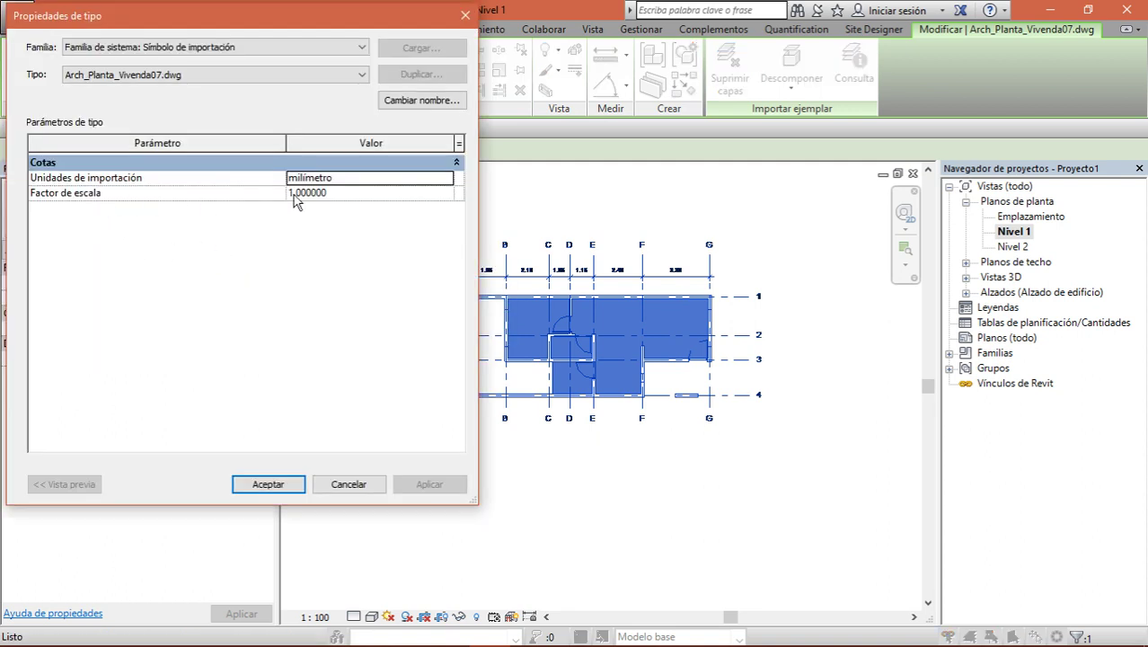
pyautogui.click(342, 192)
pyautogui.click(343, 191)
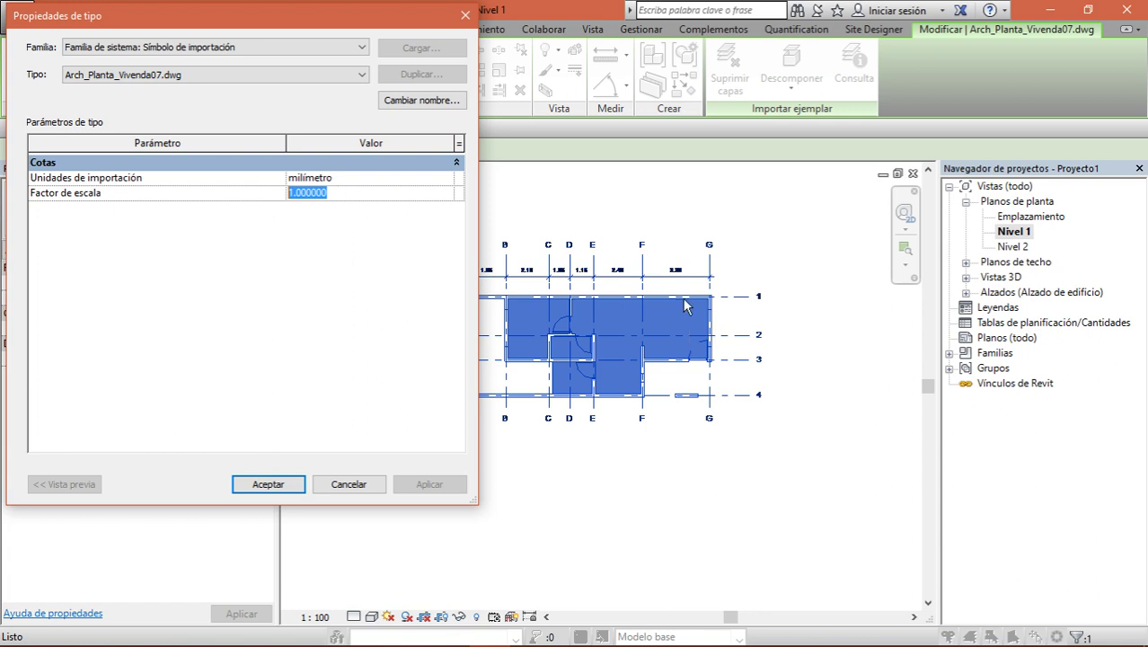
pyautogui.click(466, 18)
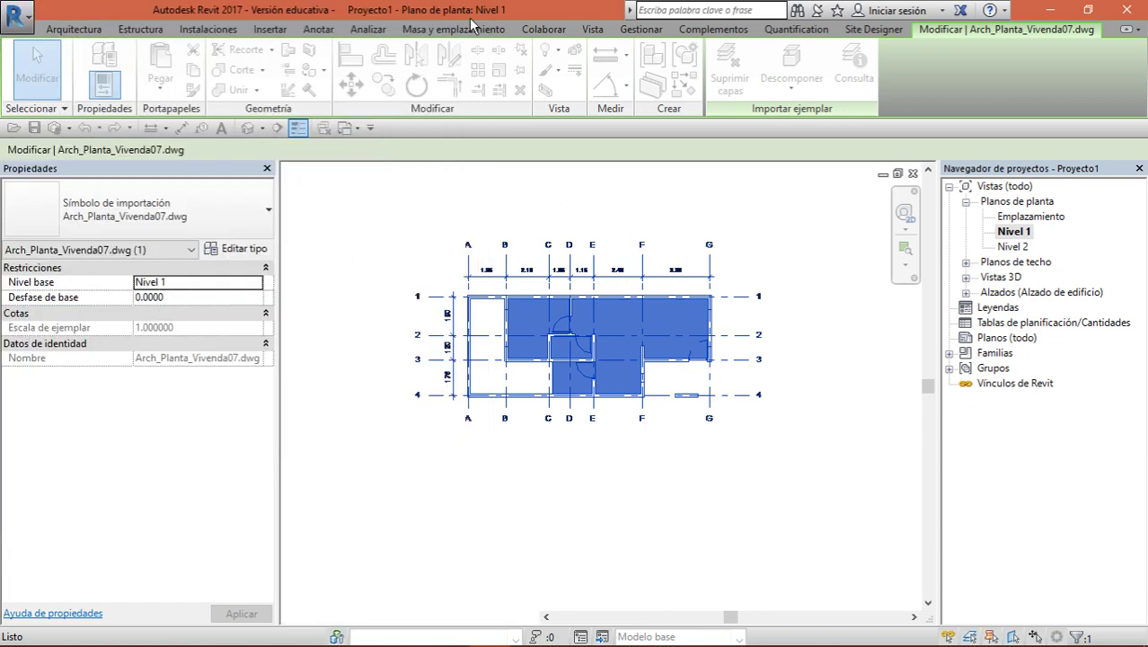
pyautogui.scroll(5, 689, 248)
pyautogui.scroll(1, 689, 248)
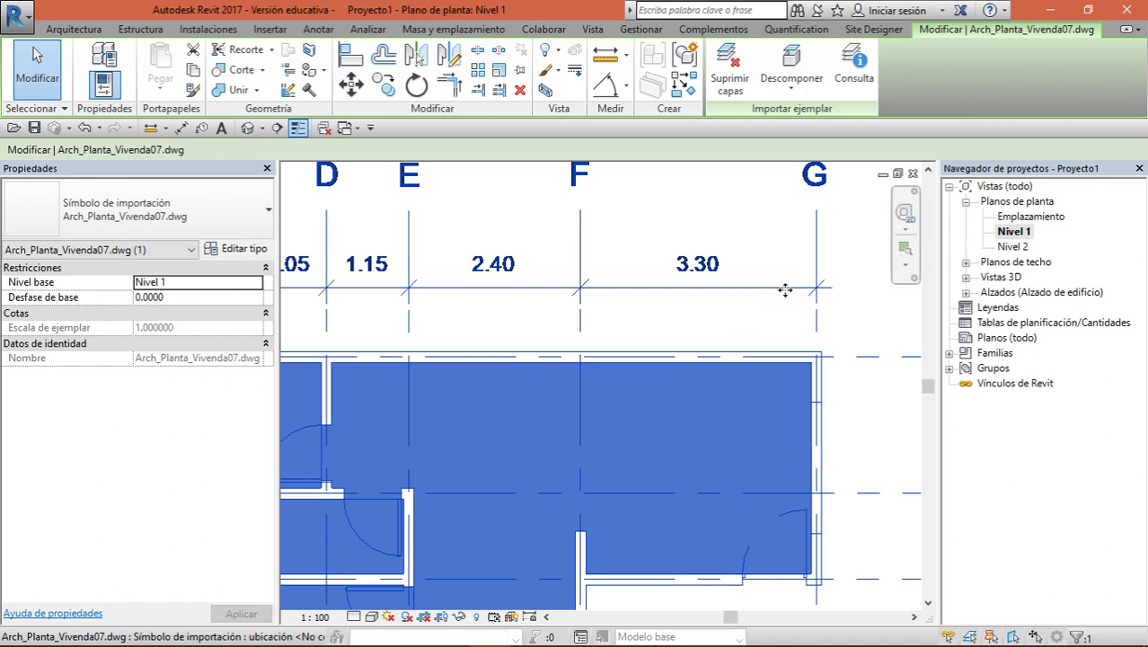
pyautogui.click(264, 250)
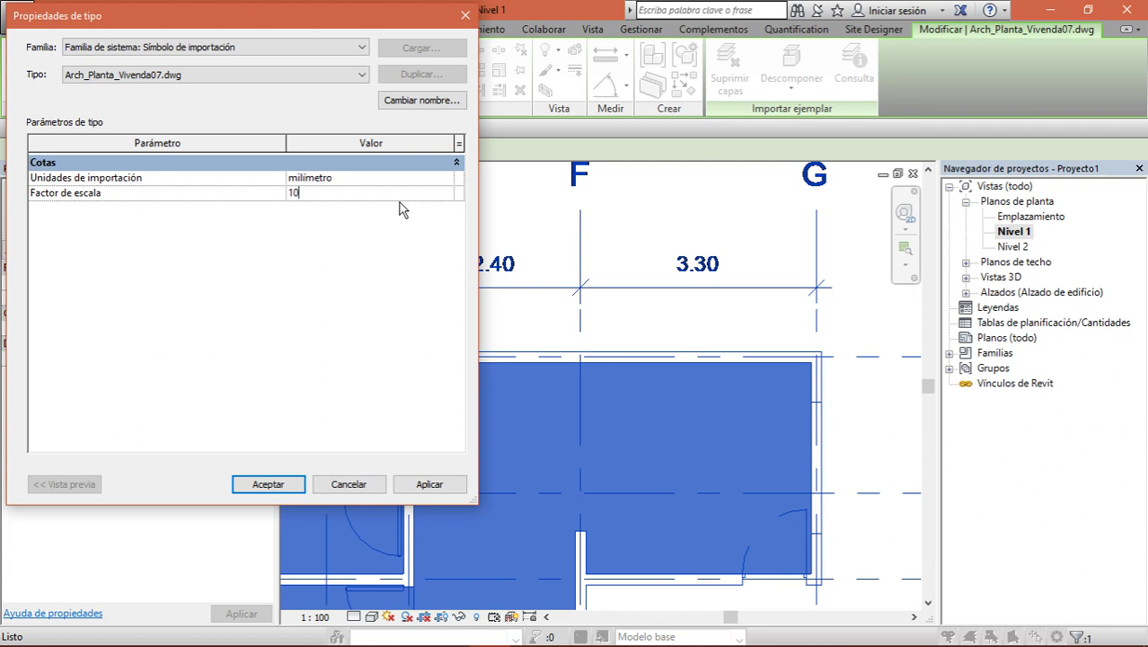
# Close the type properties discarding the edited scale factor, and deselect the DWG
pyautogui.click(360, 484)
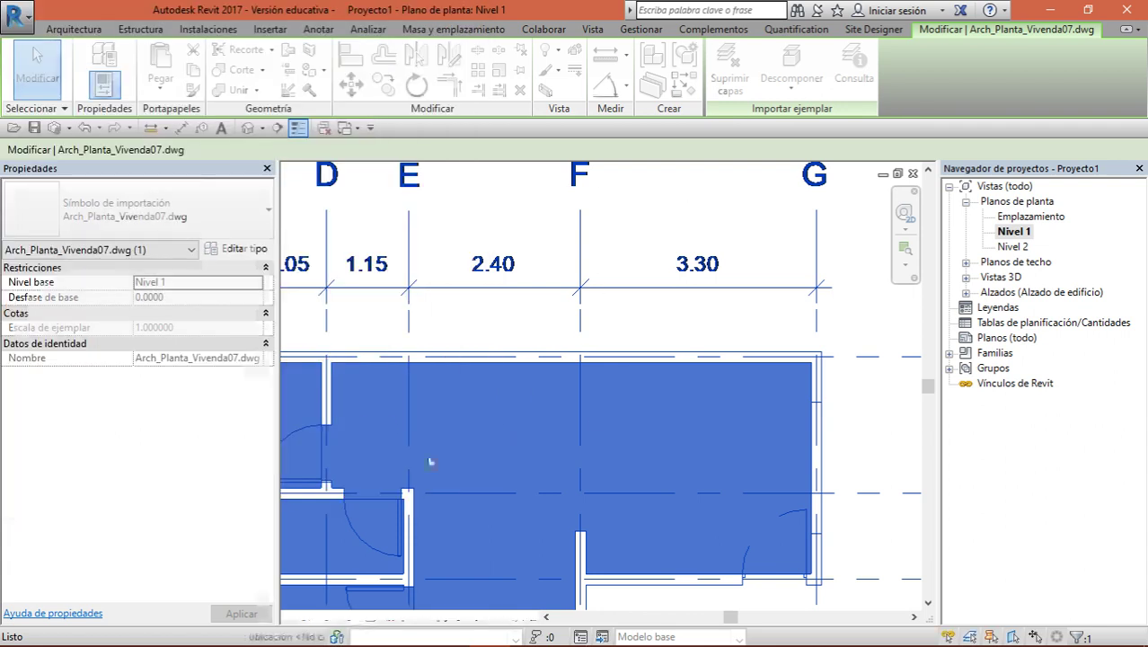
pyautogui.scroll(-3, 635, 362)
pyautogui.scroll(-3, 635, 362)
pyautogui.click(825, 330)
pyautogui.click(825, 330)
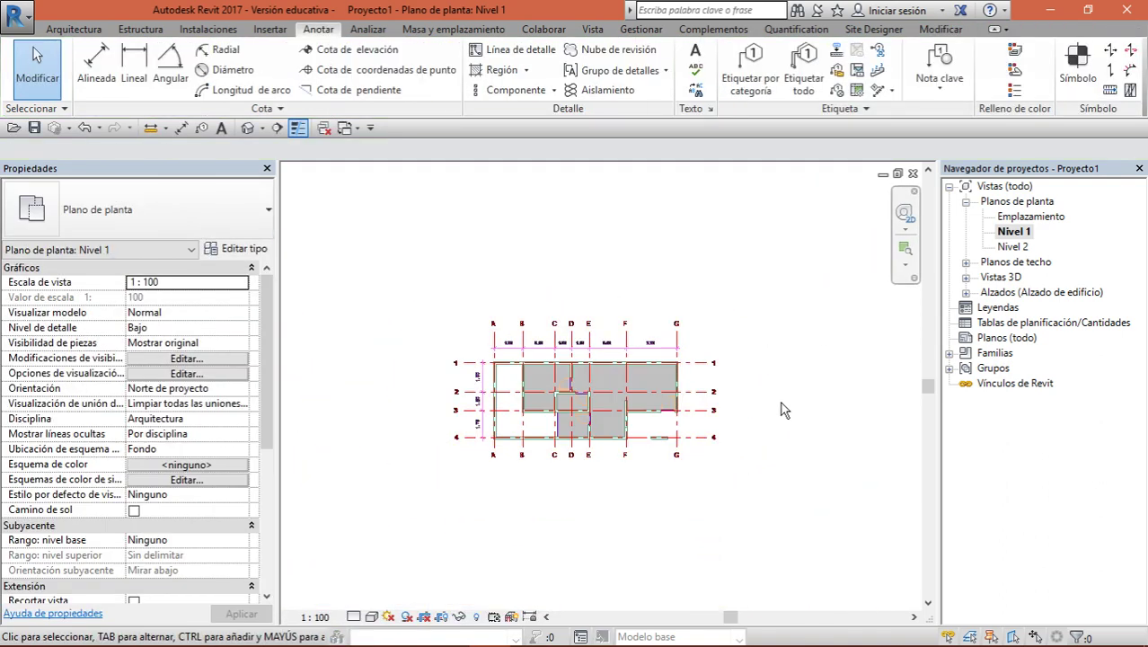
pyautogui.scroll(-2, 809, 404)
pyautogui.scroll(2, 789, 539)
pyautogui.scroll(2, 789, 546)
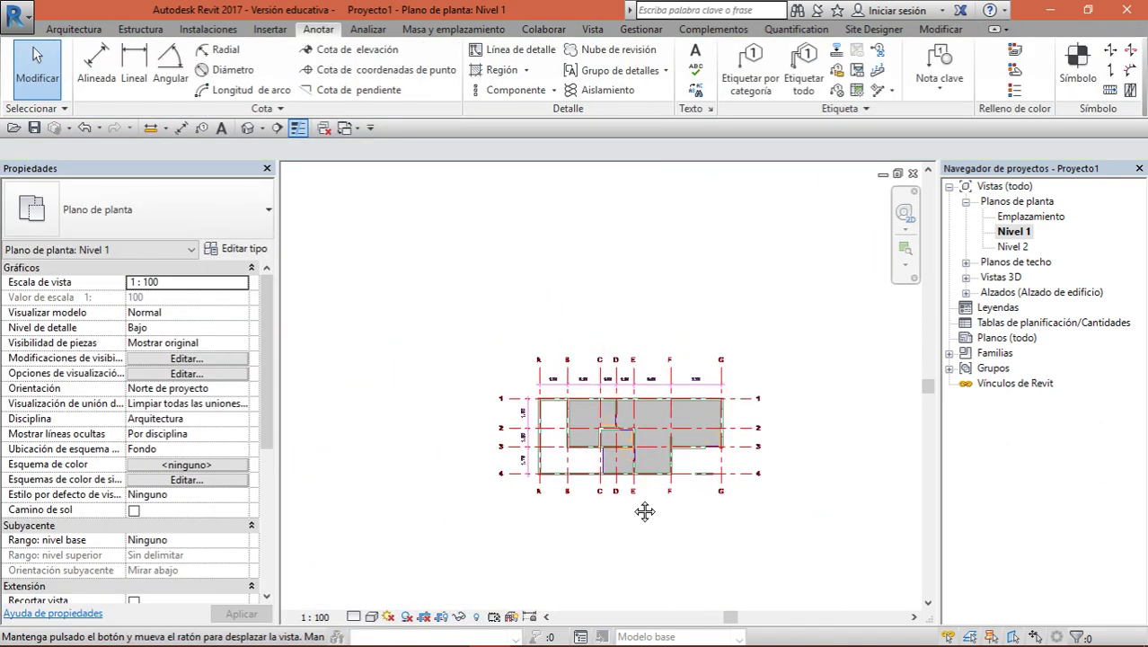
# Drag the imported plan to a new position and clear the selection
pyautogui.click(609, 415)
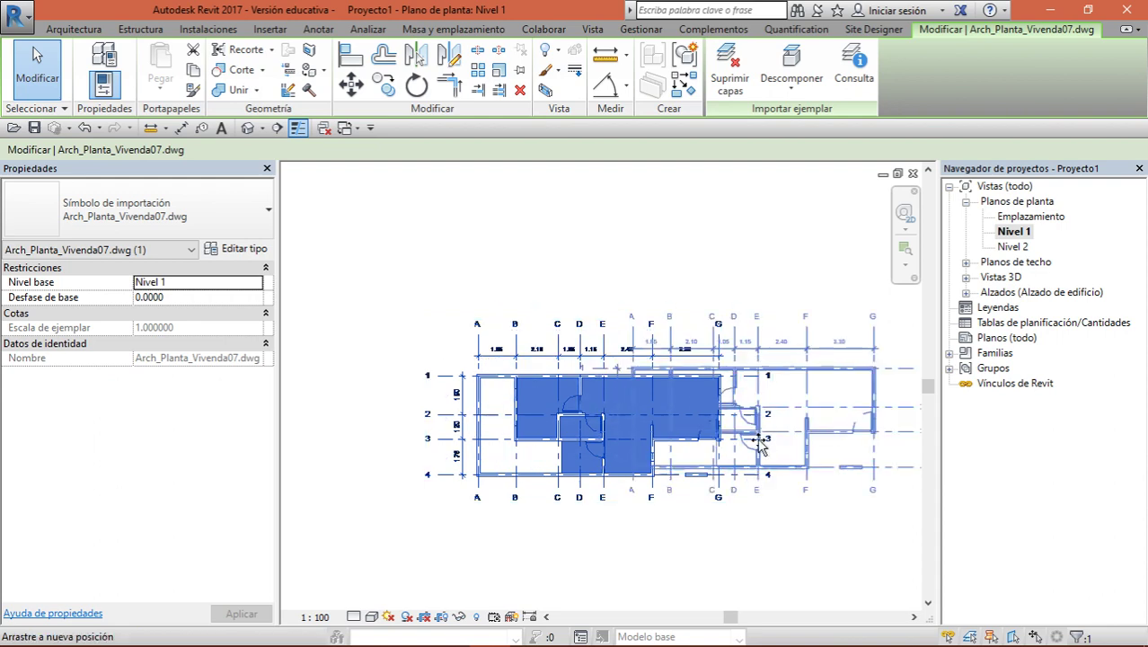
pyautogui.moveTo(609, 416); pyautogui.dragTo(645, 350)
pyautogui.scroll(-2, 646, 350)
pyautogui.scroll(-2, 645, 350)
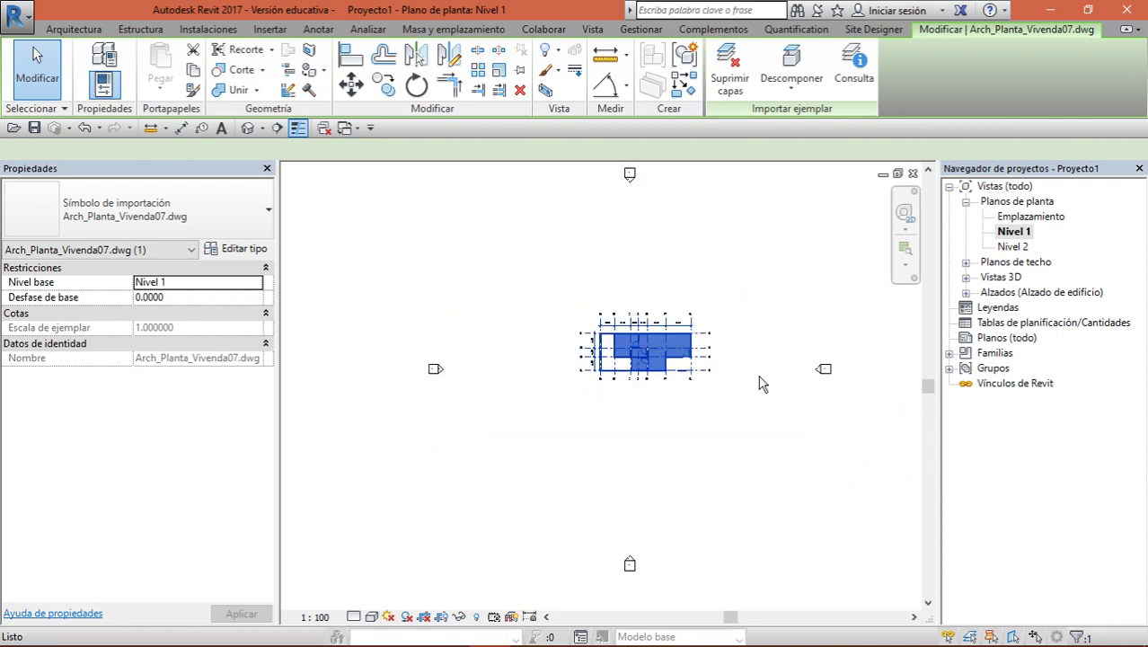
pyautogui.scroll(4, 759, 376)
pyautogui.press('Escape')
pyautogui.scroll(-1, 658, 357)
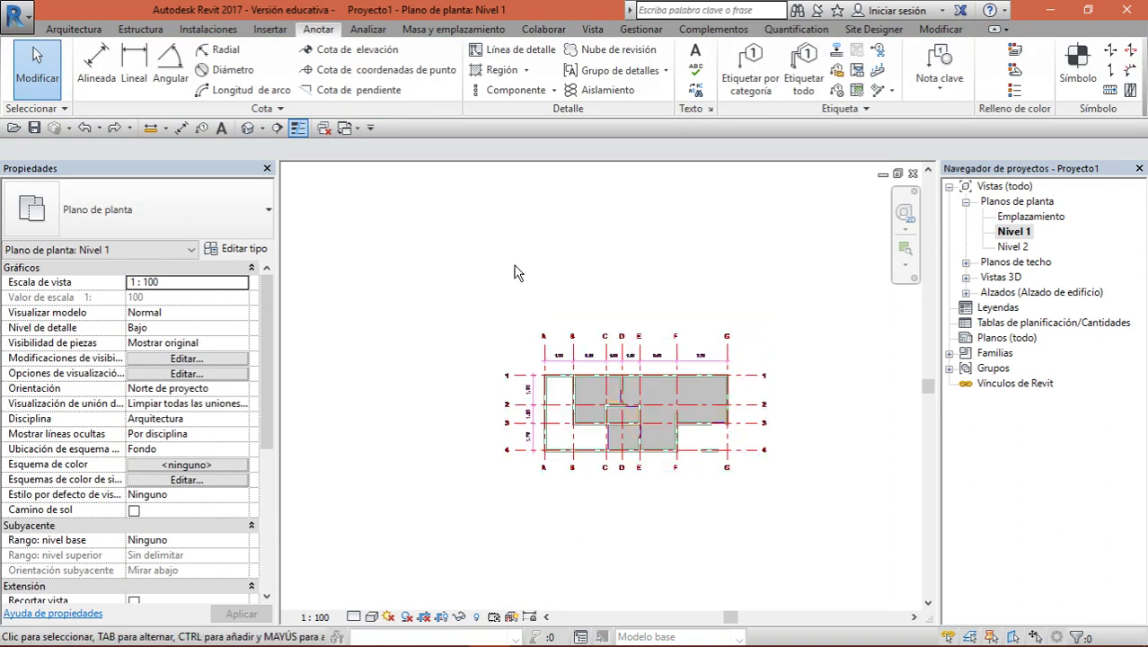
# Reselect the imported drawing and attempt to delete it while it is pinned
pyautogui.click(658, 358)
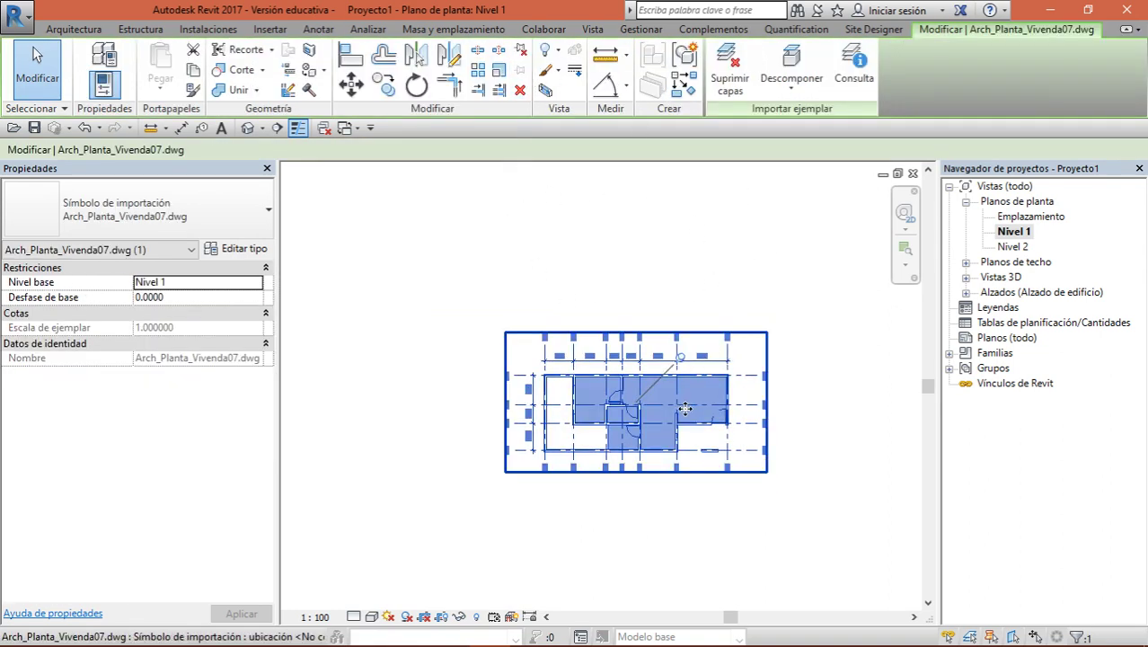
pyautogui.scroll(2, 689, 377)
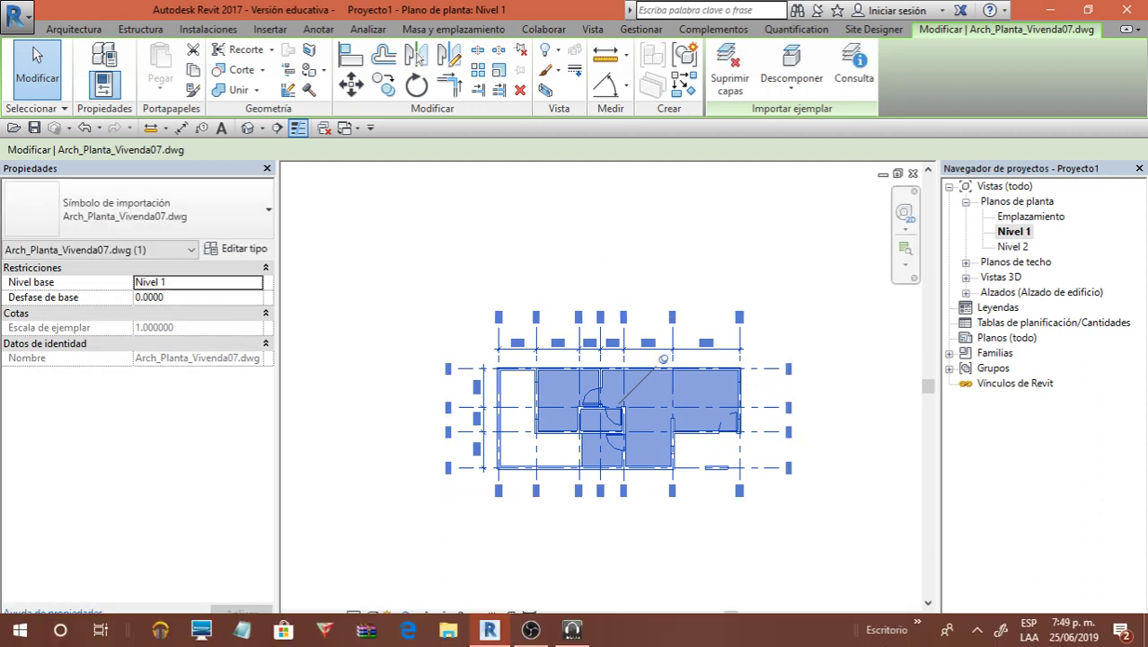
pyautogui.press('Delete')
pyautogui.click(802, 313)
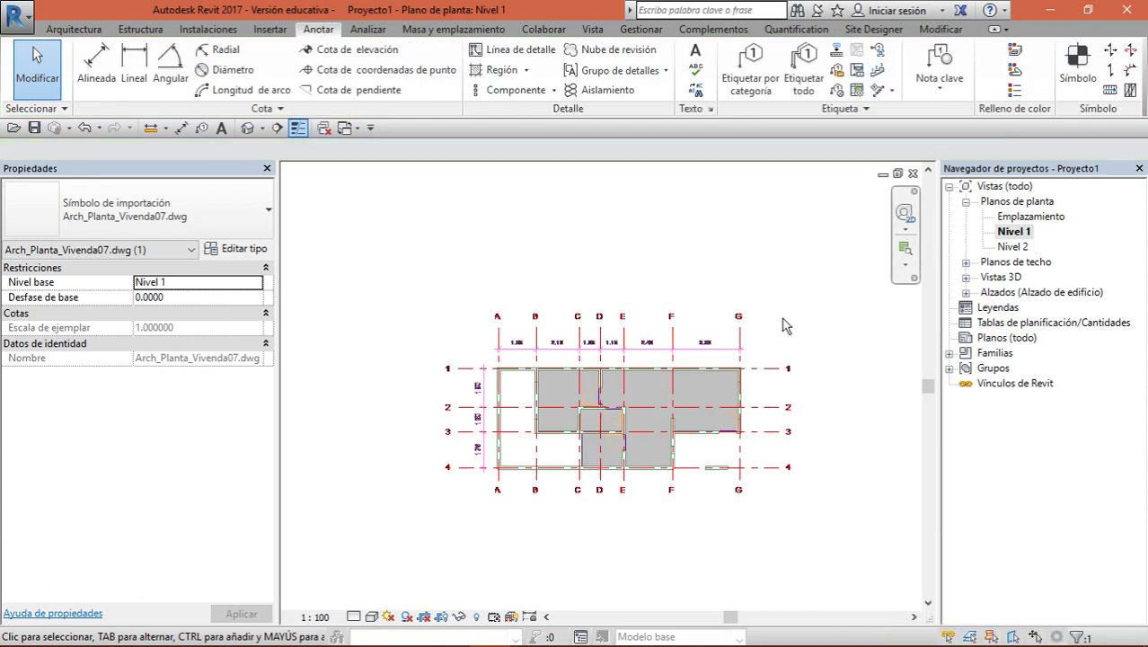
pyautogui.click(682, 297)
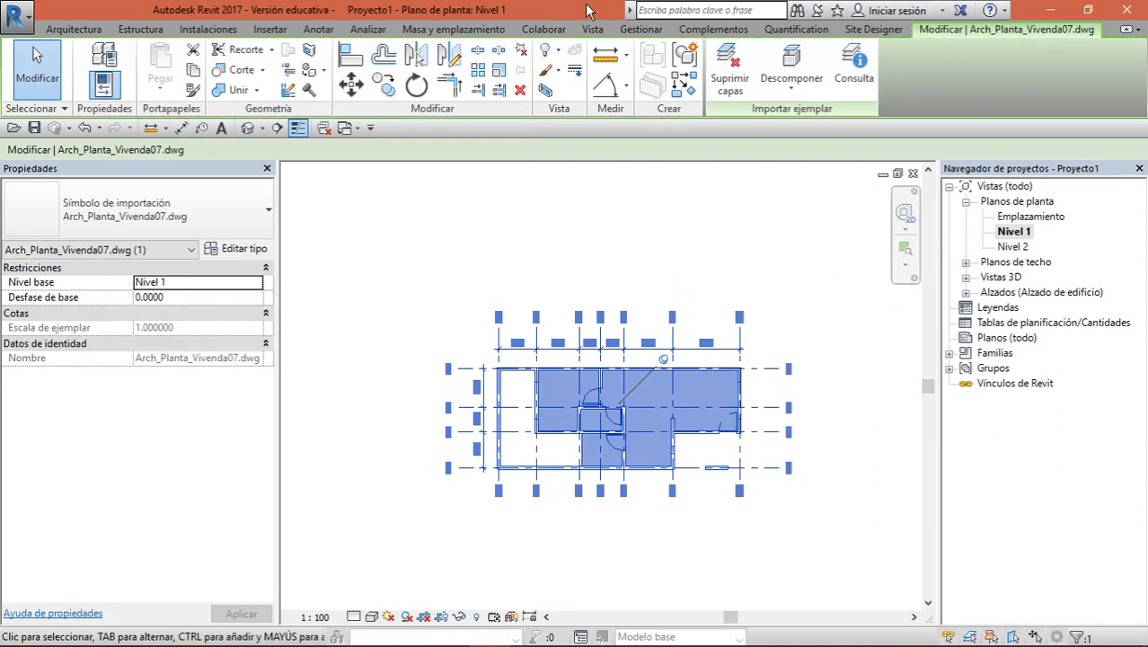
pyautogui.click(669, 230)
pyautogui.click(640, 378)
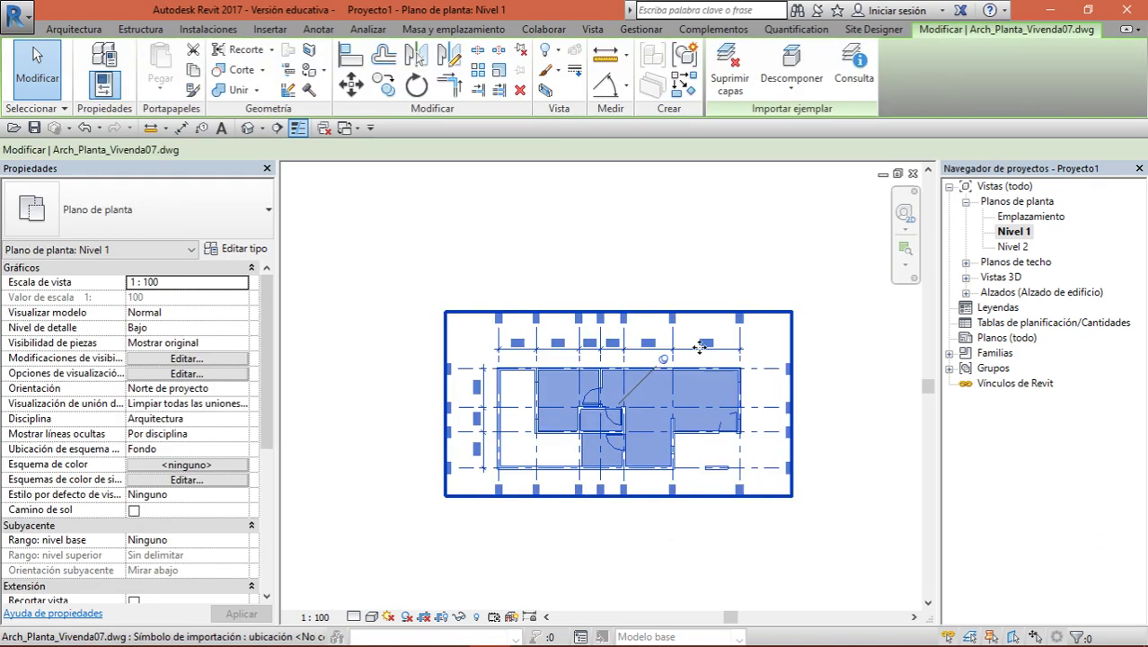
pyautogui.scroll(2, 755, 431)
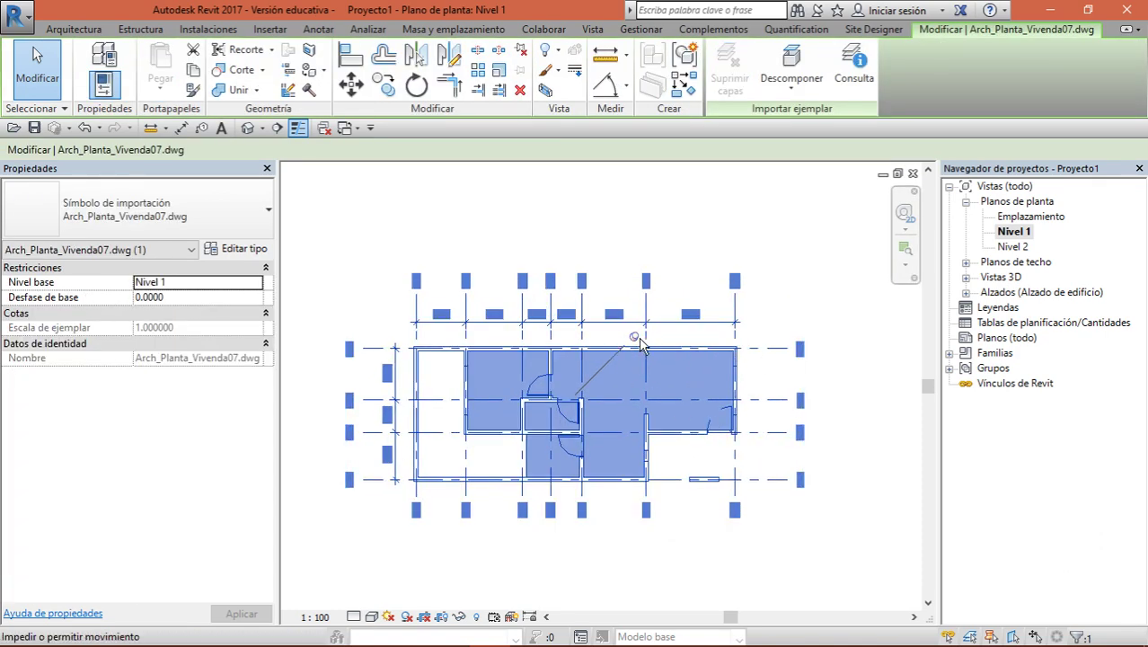
# Unpin the imported plan, move it up and left, and pin it again
pyautogui.click(635, 337)
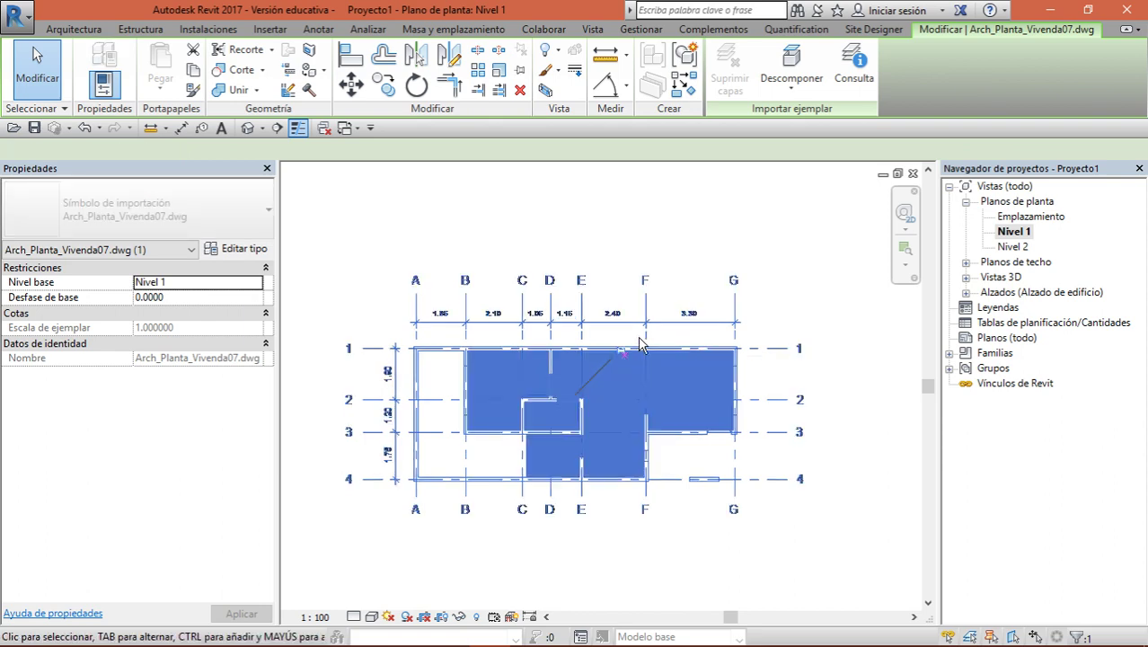
pyautogui.moveTo(592, 401); pyautogui.dragTo(564, 356)
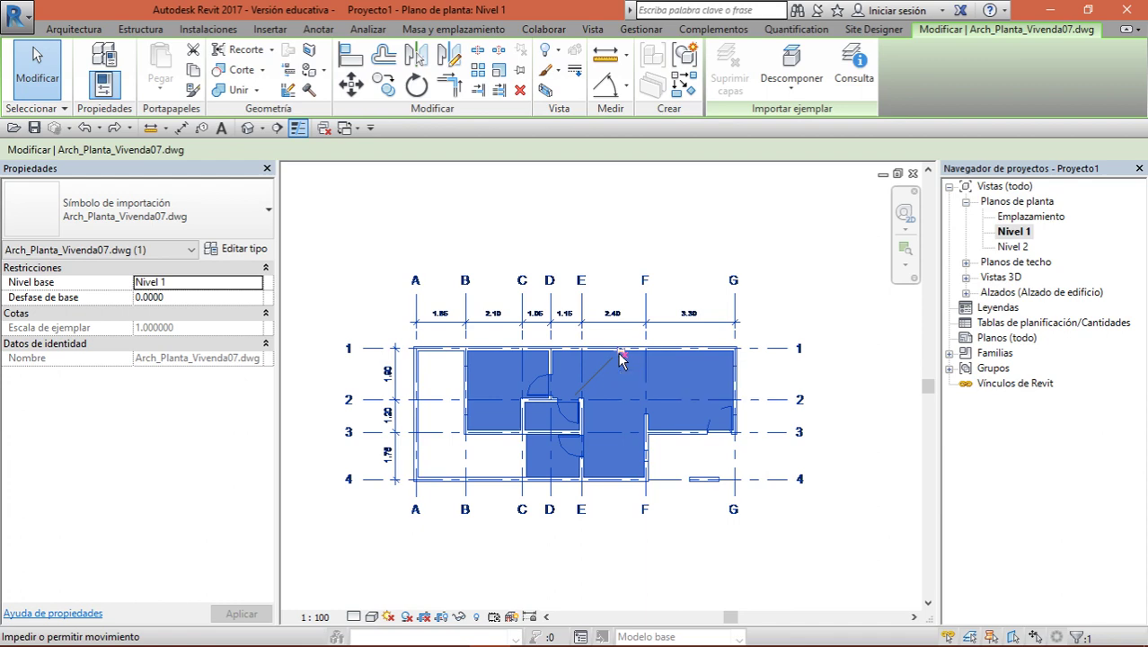
pyautogui.click(619, 351)
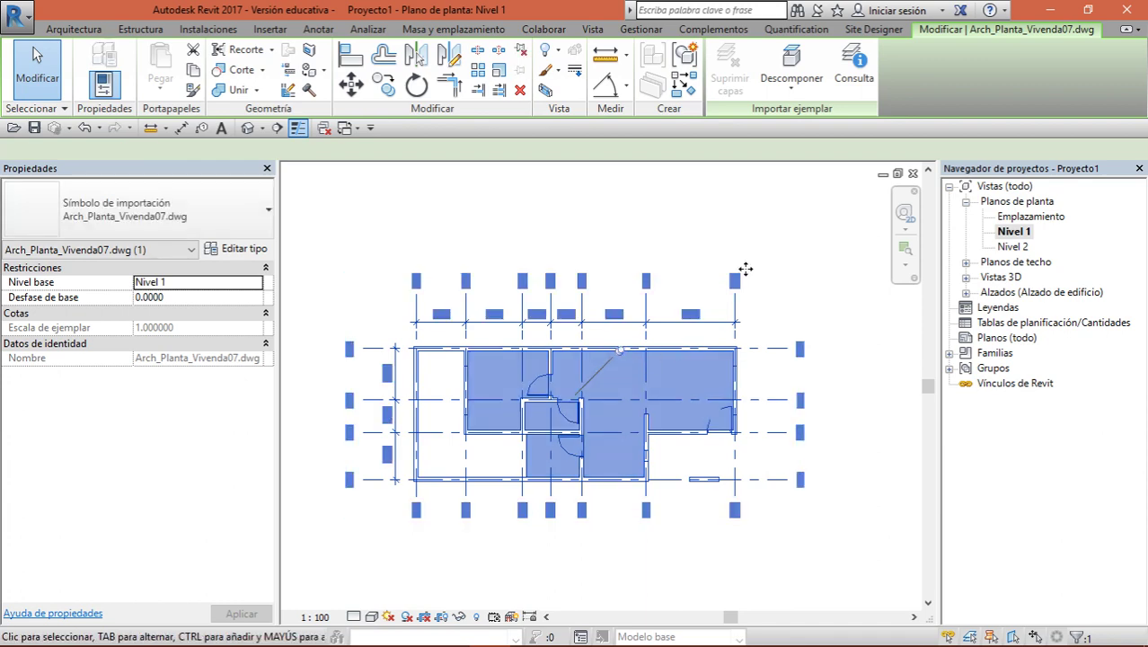
pyautogui.click(818, 255)
pyautogui.scroll(-2, 652, 368)
pyautogui.scroll(-1, 653, 368)
pyautogui.scroll(1, 652, 368)
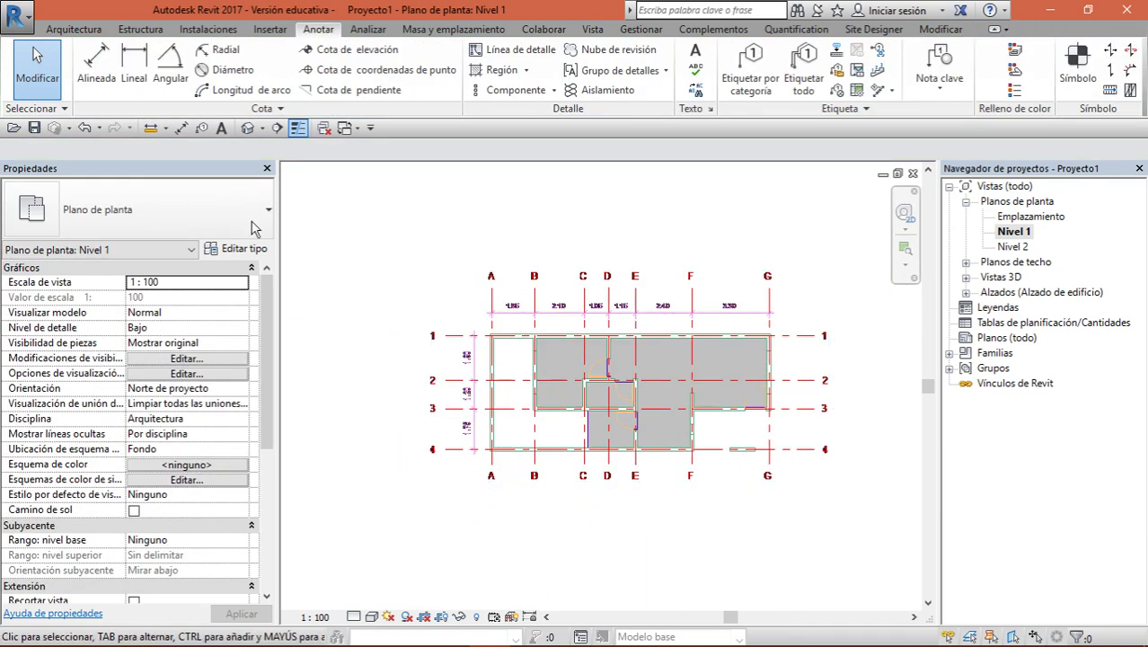
# Start the Muro: arquitectónico tool with wall height set to Nivel 2
pyautogui.click(73, 31)
pyautogui.click(96, 85)
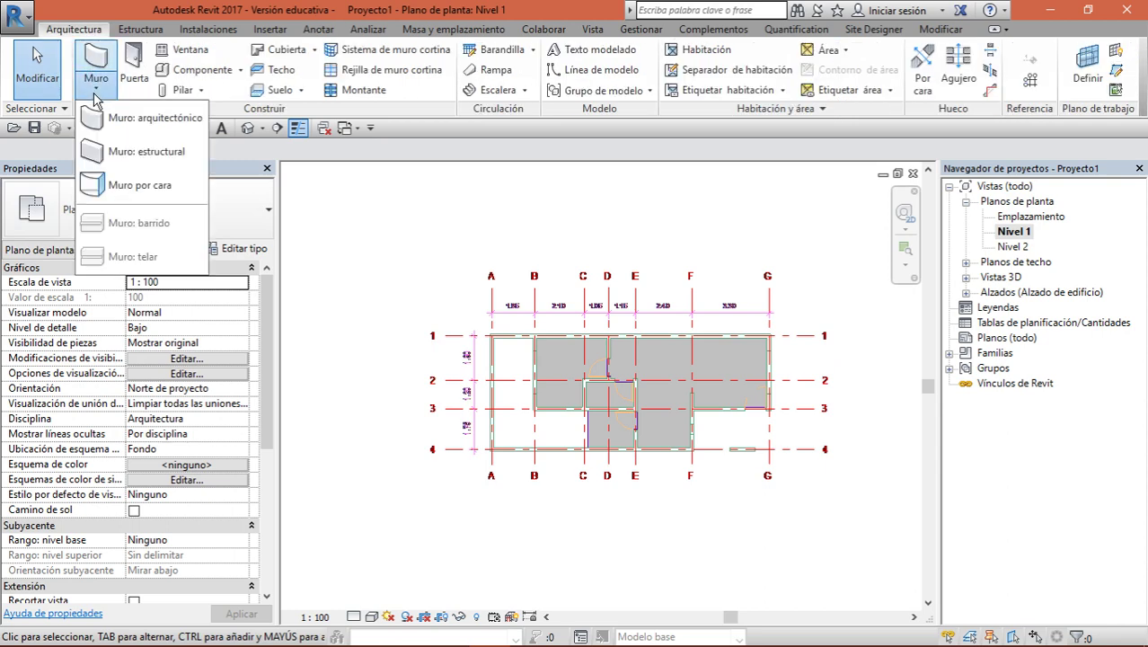
pyautogui.click(112, 123)
pyautogui.scroll(2, 637, 361)
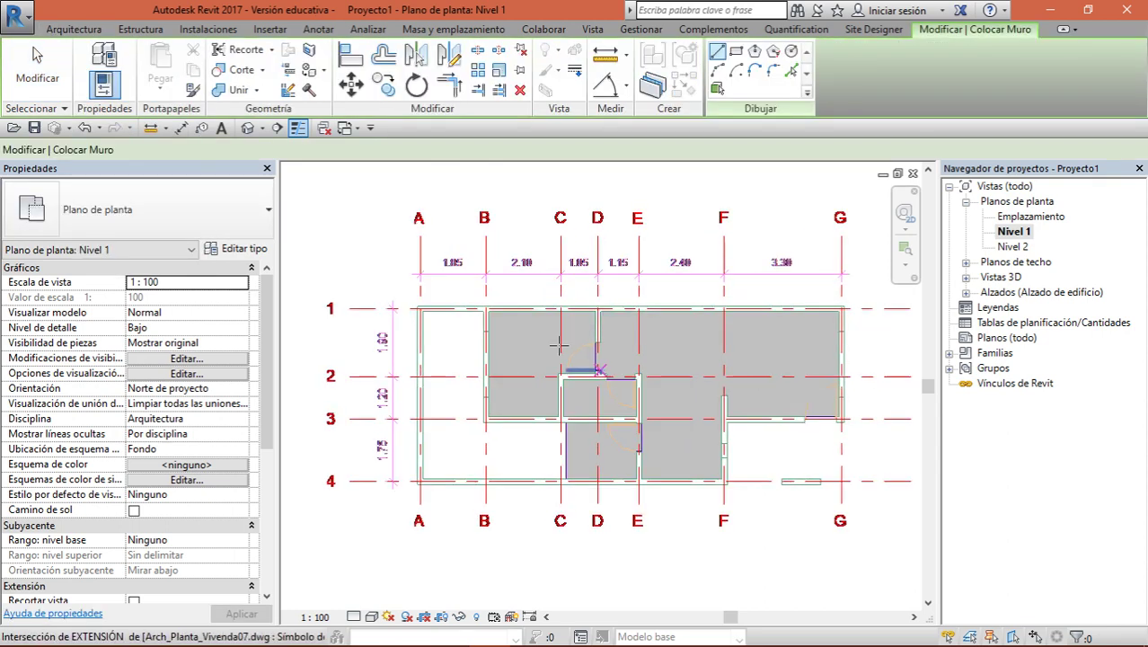
pyautogui.scroll(1, 539, 353)
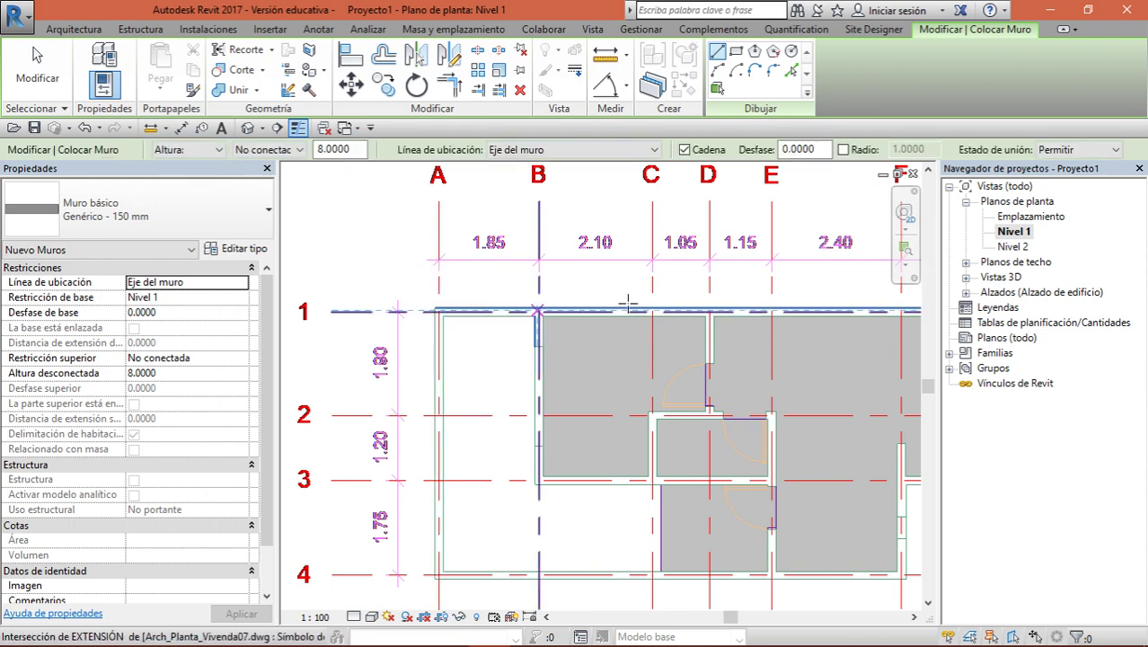
pyautogui.click(270, 150)
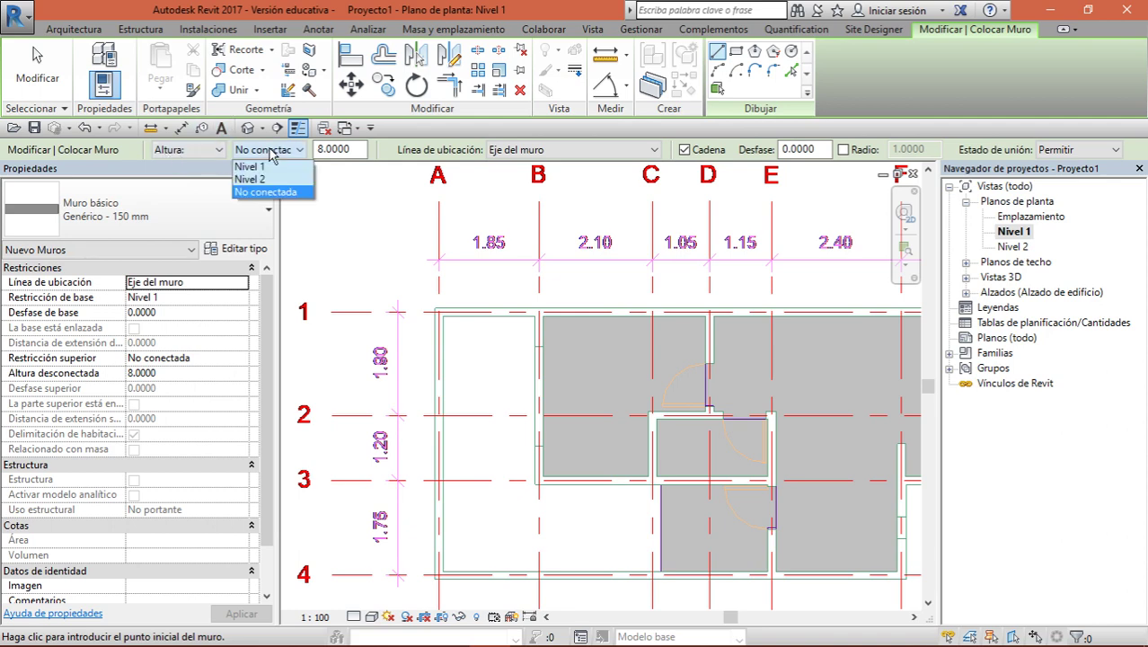
pyautogui.click(261, 178)
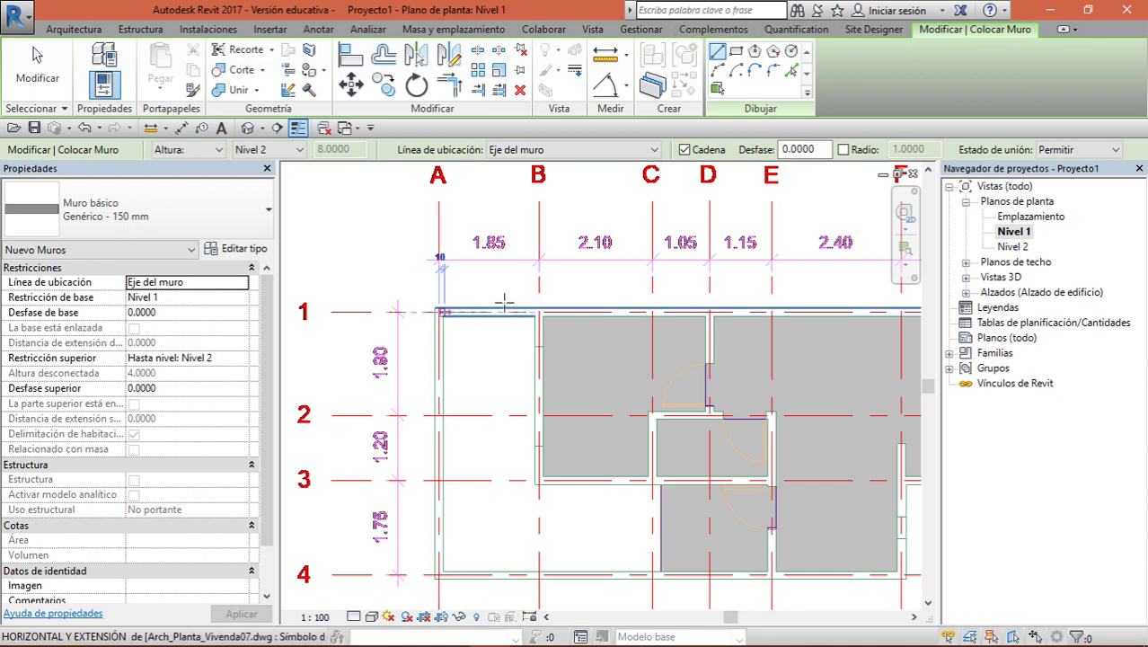
# Start a wall at grid A/1 and change the plan view's visual style
pyautogui.click(440, 312)
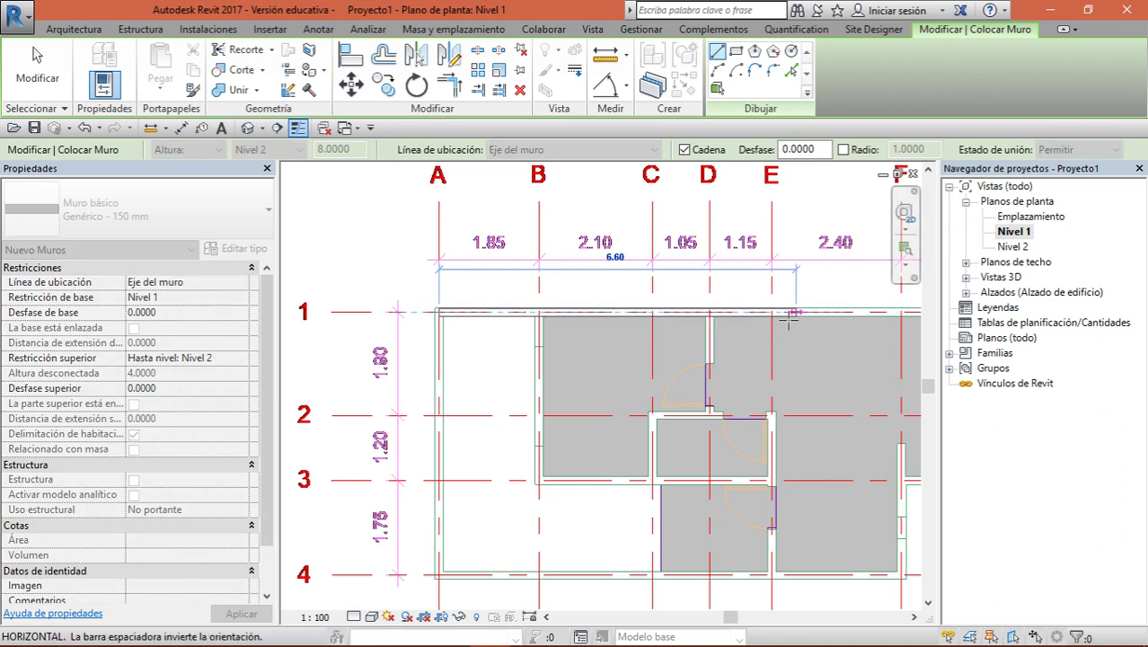
pyautogui.moveTo(669, 346); pyautogui.dragTo(604, 352, button='middle')
pyautogui.click(371, 616)
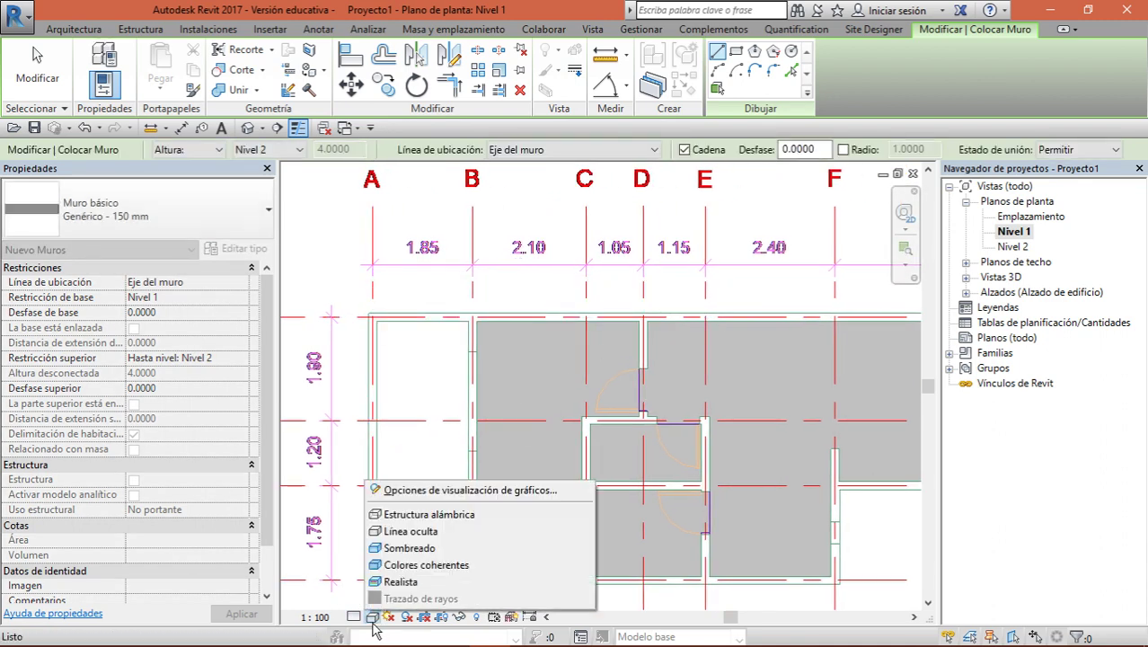
pyautogui.click(435, 572)
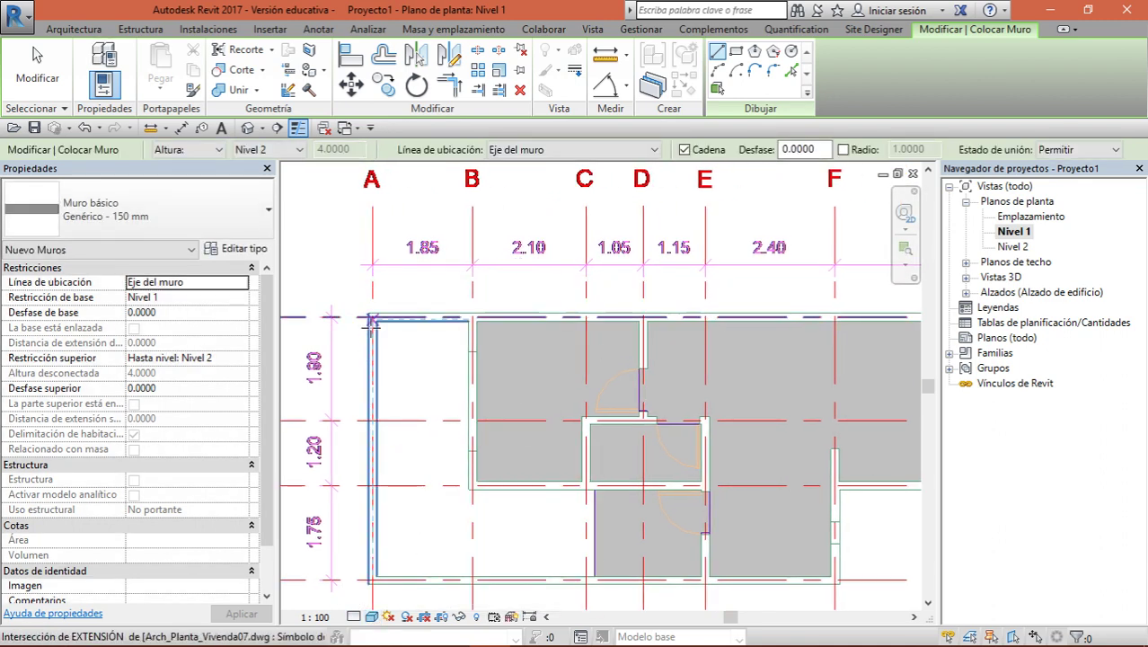
# Draw the wall along grid 1 from A to G, then down grid G to grid 3
pyautogui.click(371, 316)
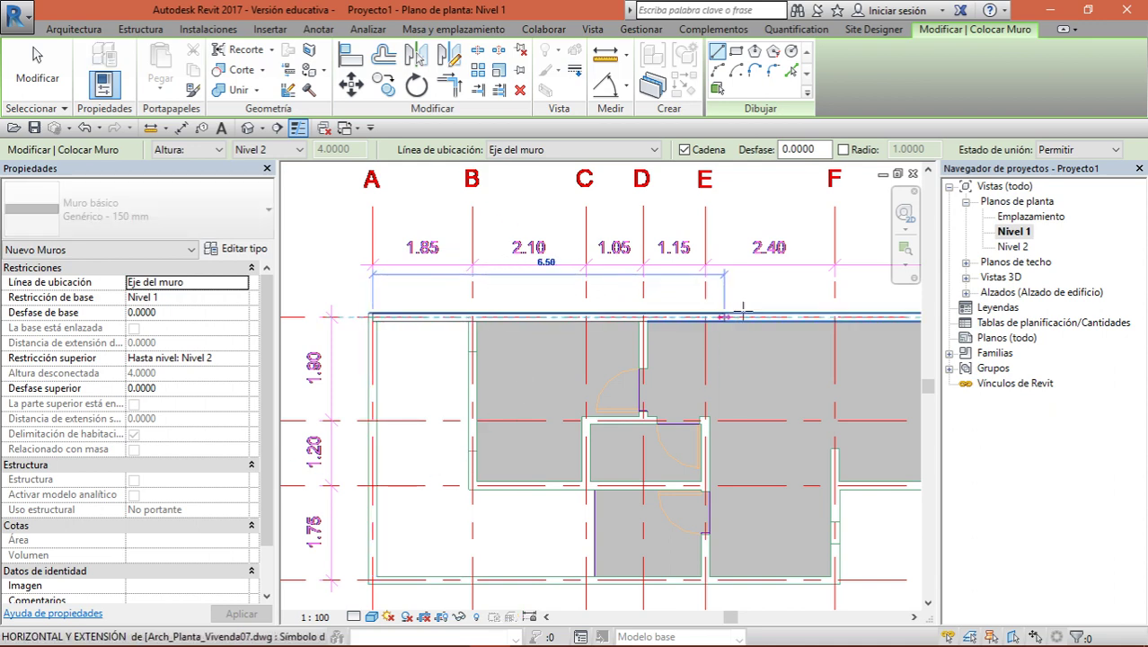
pyautogui.moveTo(610, 336); pyautogui.dragTo(335, 345, button='middle')
pyautogui.scroll(2, 738, 323)
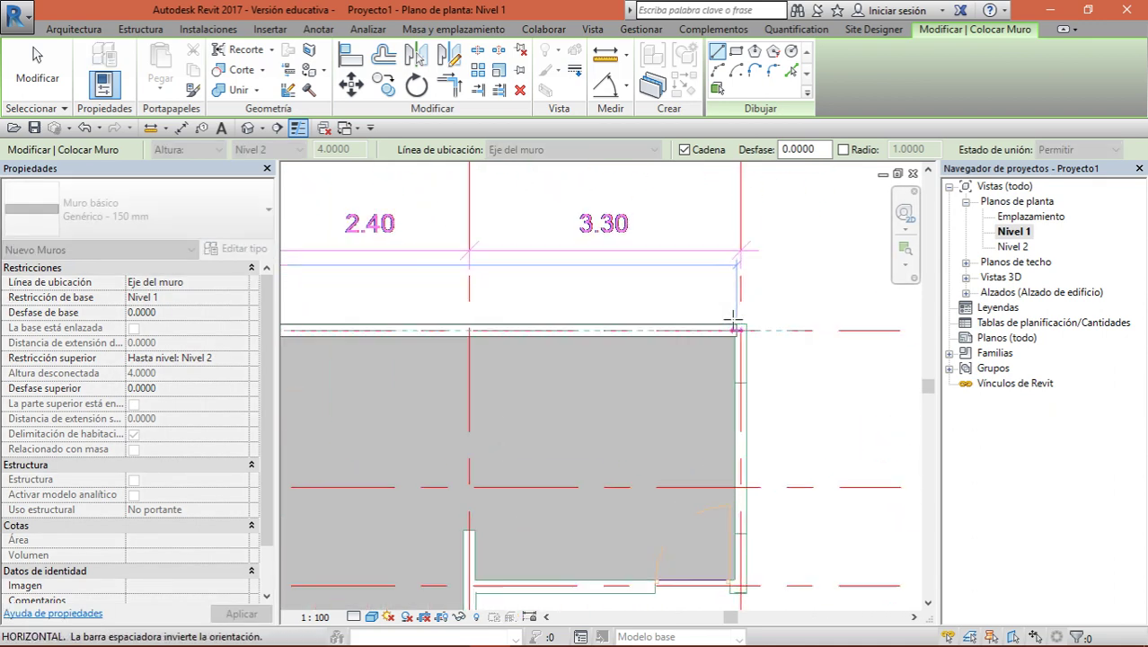
pyautogui.scroll(2, 736, 324)
pyautogui.scroll(2, 749, 326)
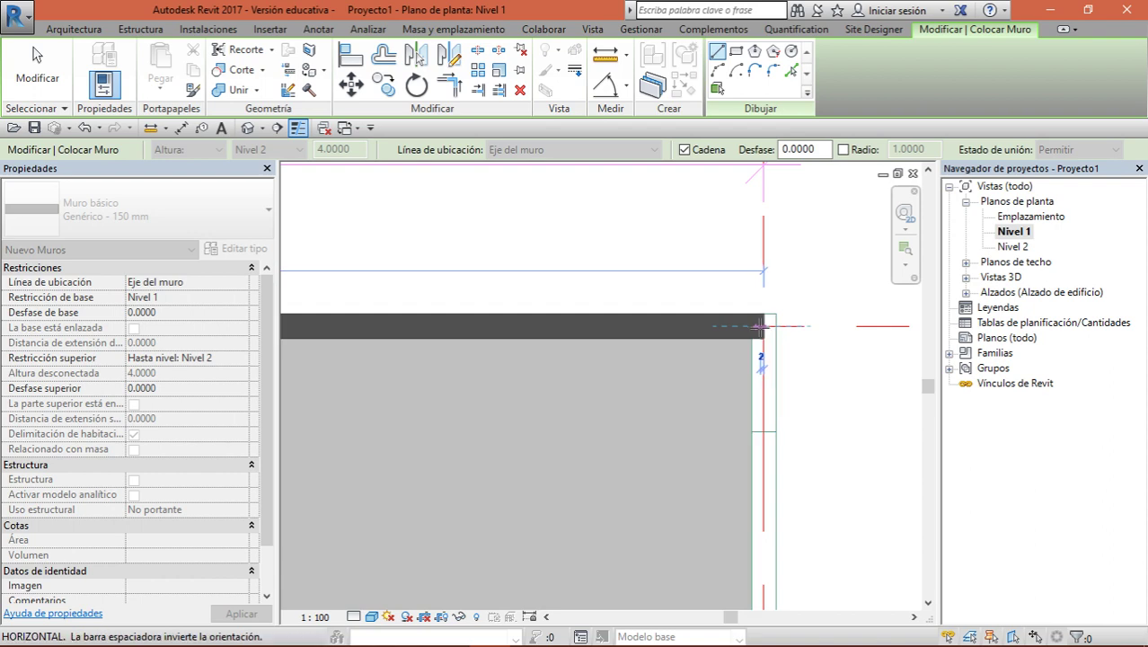
pyautogui.click(762, 326)
pyautogui.scroll(-2, 763, 493)
pyautogui.moveTo(755, 470); pyautogui.dragTo(800, 249, button='middle')
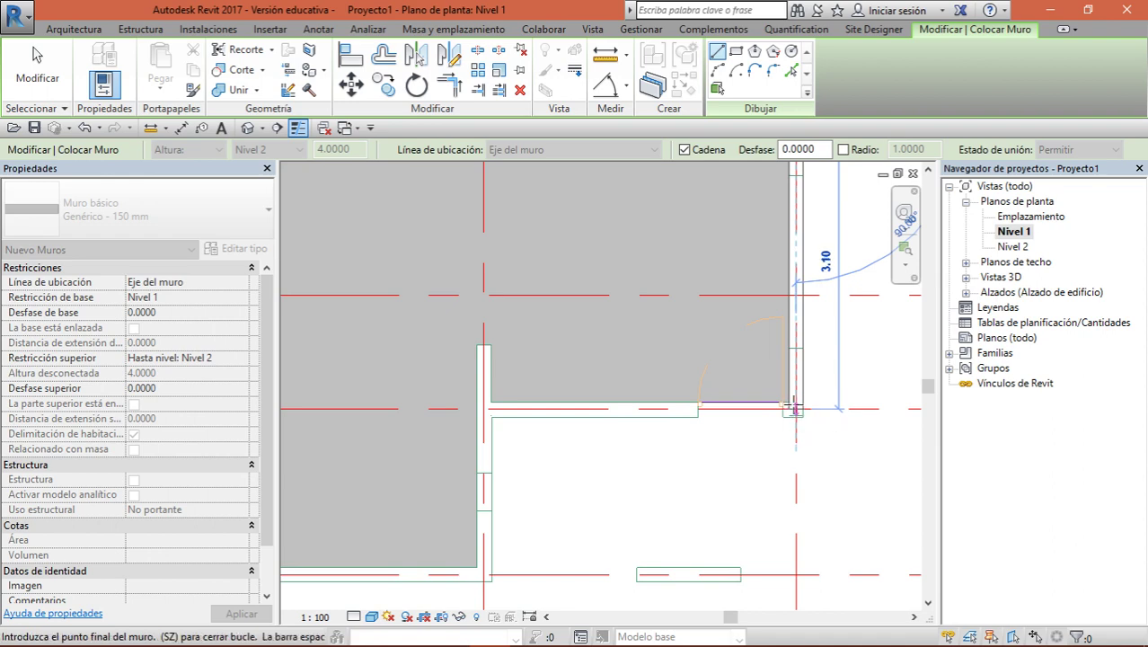
pyautogui.click(792, 406)
# Continue the chained wall along grid 3 from G to grid F
pyautogui.scroll(2, 759, 409)
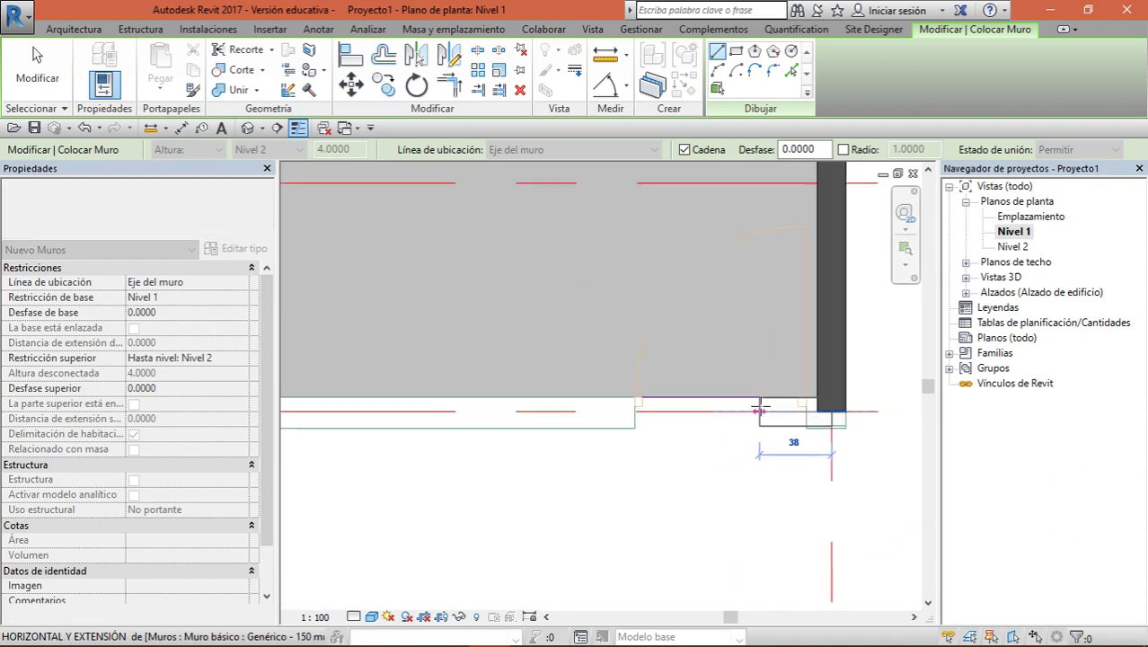
pyautogui.scroll(1, 682, 410)
pyautogui.scroll(-2, 738, 418)
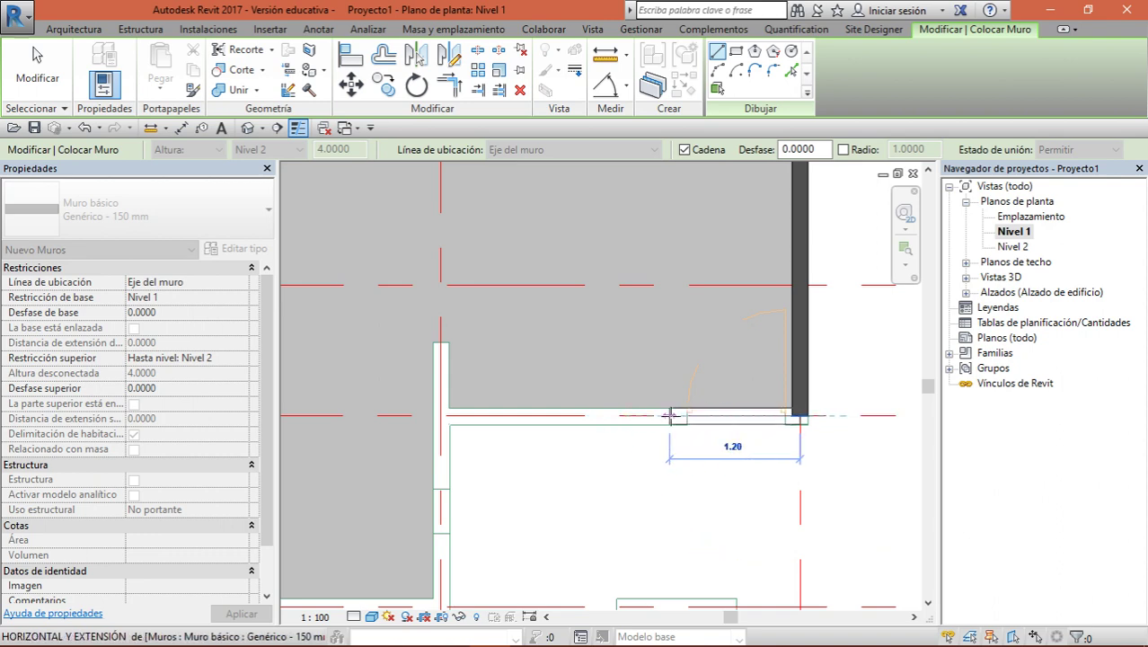
pyautogui.scroll(1, 672, 415)
pyautogui.scroll(1, 672, 415)
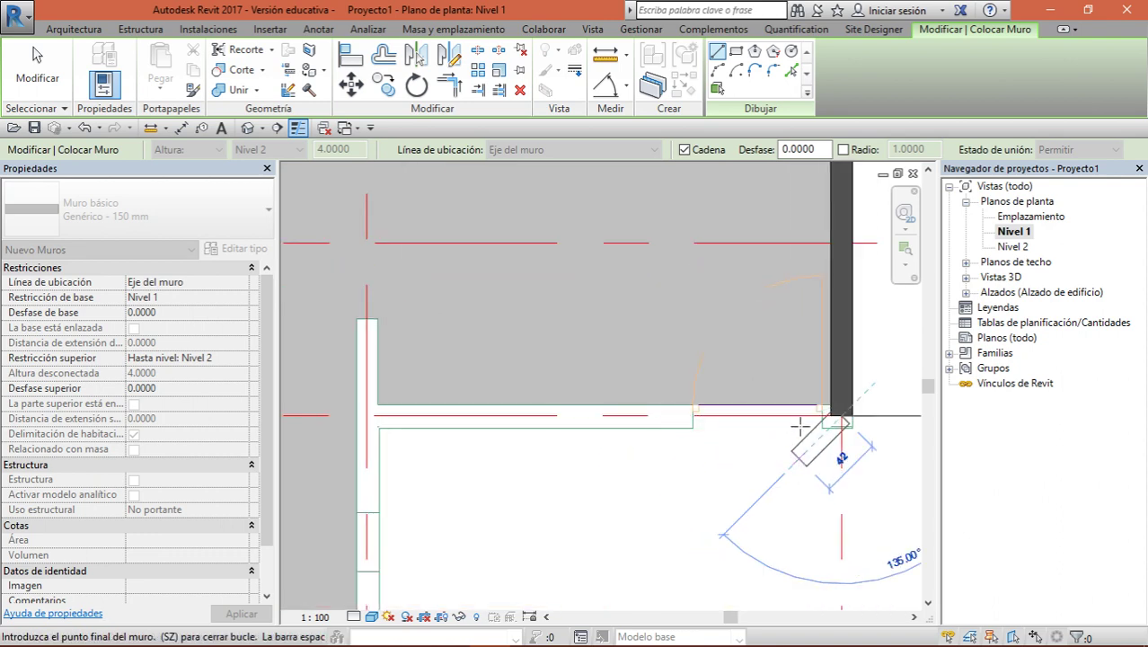
pyautogui.scroll(-1, 618, 415)
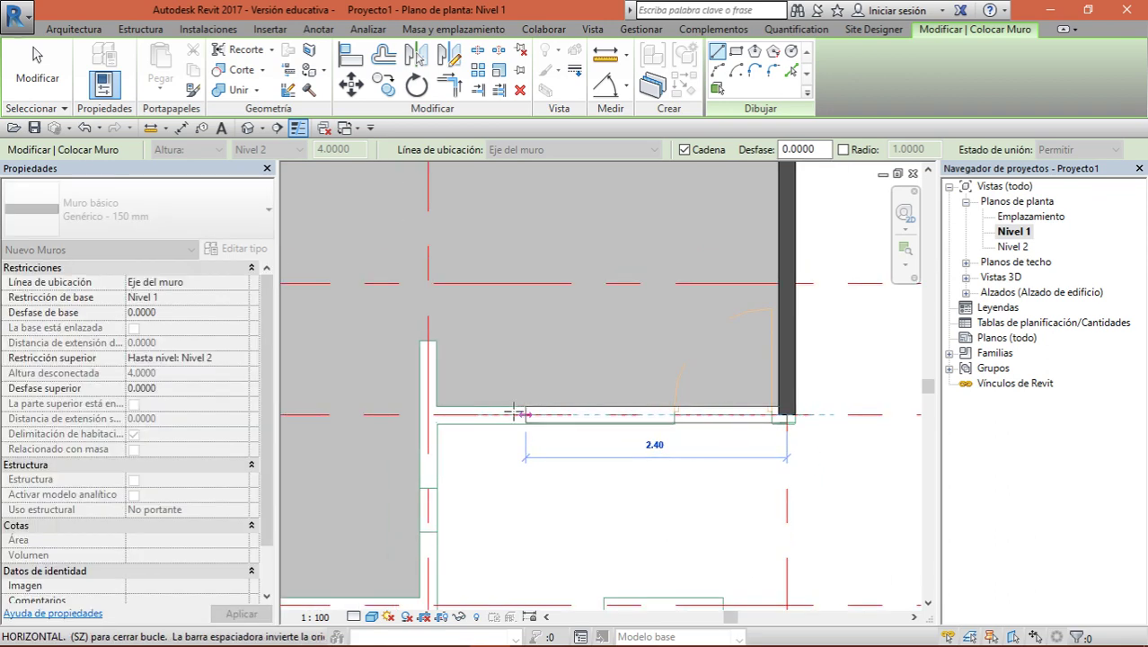
pyautogui.click(427, 415)
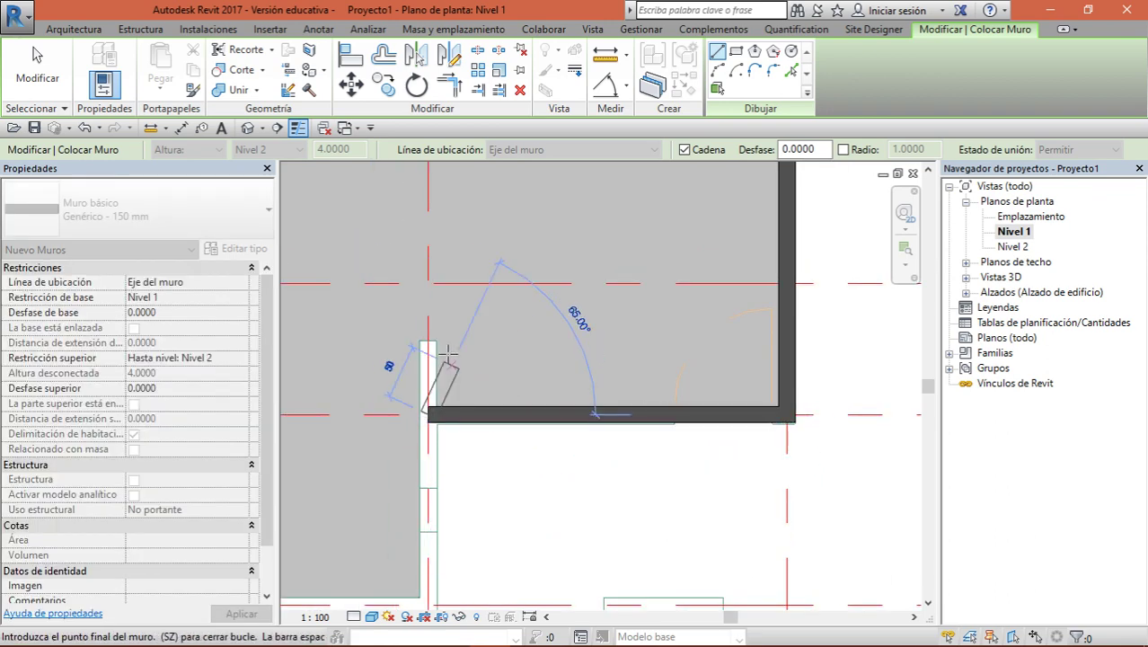
# Draw a separate wall down grid F from grid 3 to grid 4
pyautogui.press('Escape')
pyautogui.click(427, 341)
pyautogui.moveTo(427, 467); pyautogui.dragTo(697, 292, button='middle')
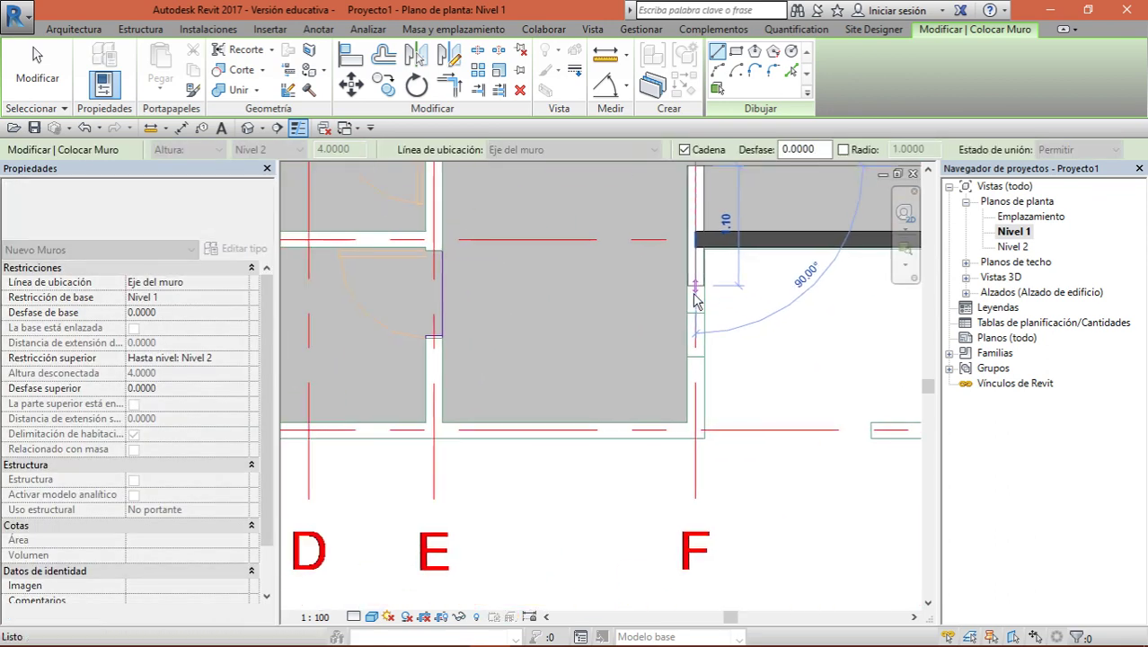
pyautogui.click(695, 430)
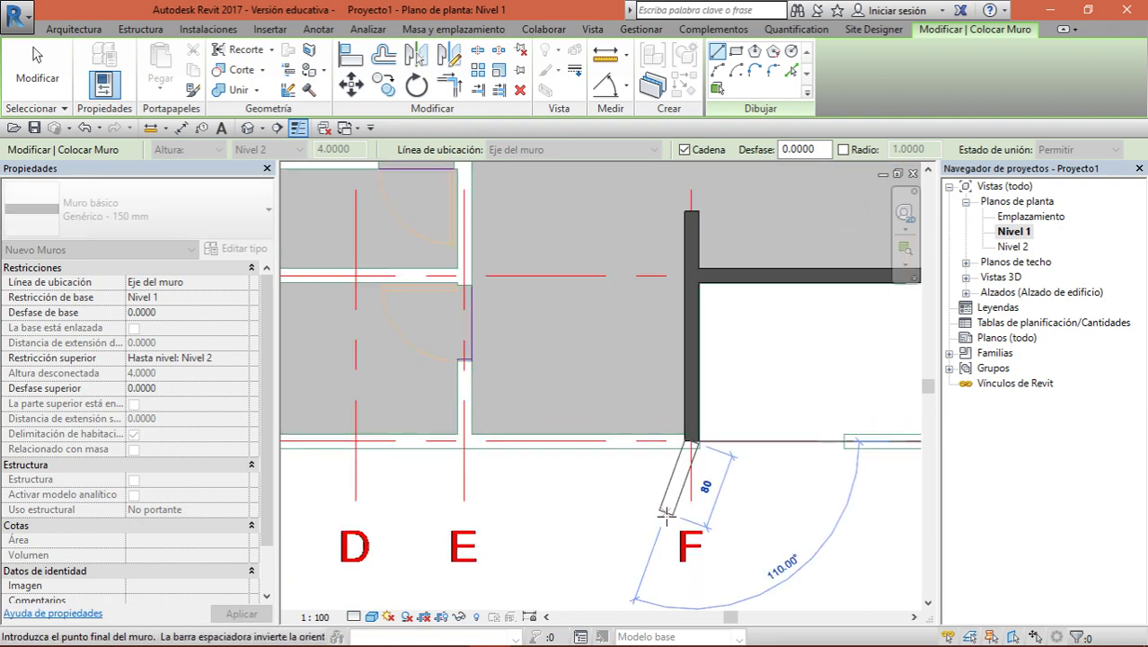
pyautogui.scroll(-3, 539, 432)
# Switch wall placement to Pick Lines and bring up the Location Line choices
pyautogui.press('Escape')
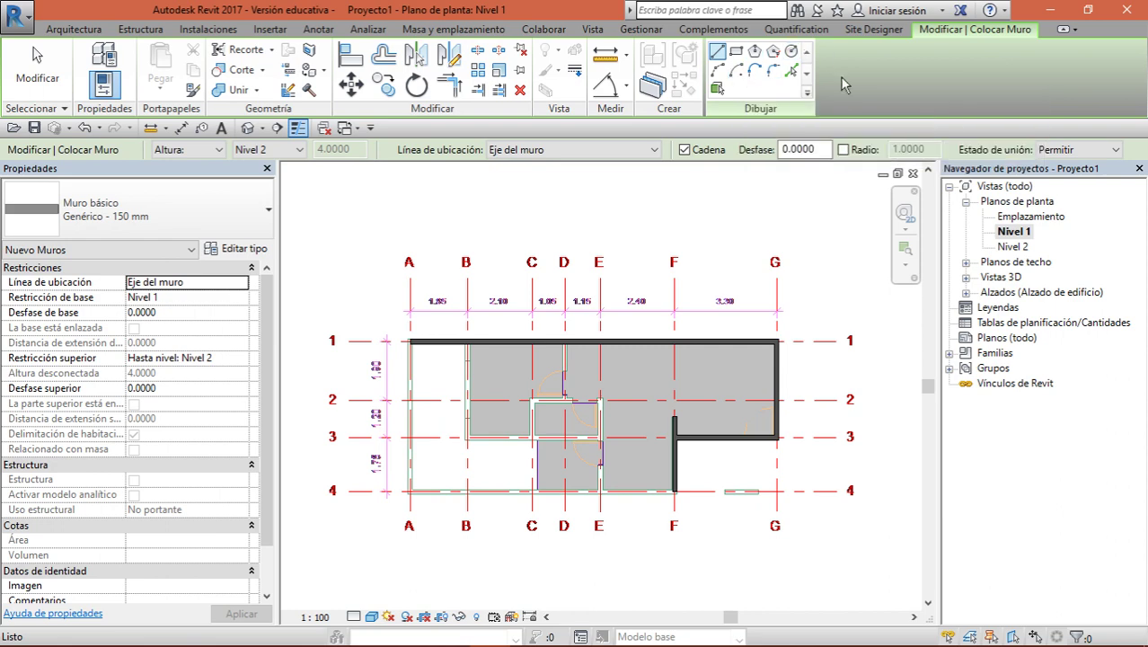
pyautogui.click(794, 73)
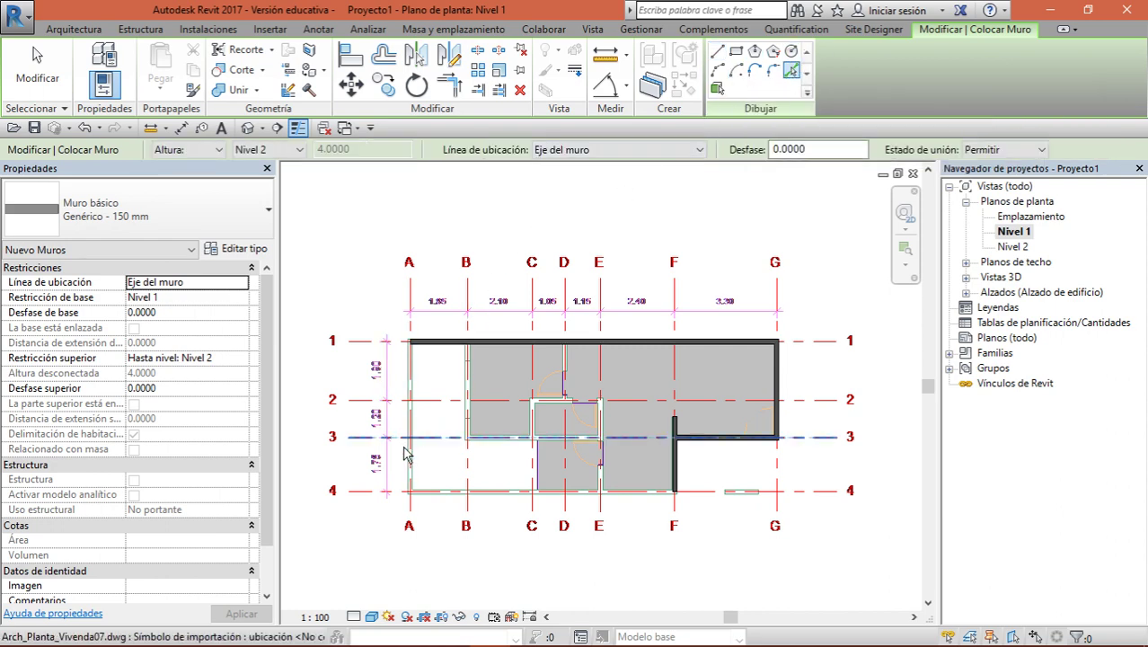
pyautogui.scroll(1, 400, 453)
pyautogui.scroll(1, 359, 436)
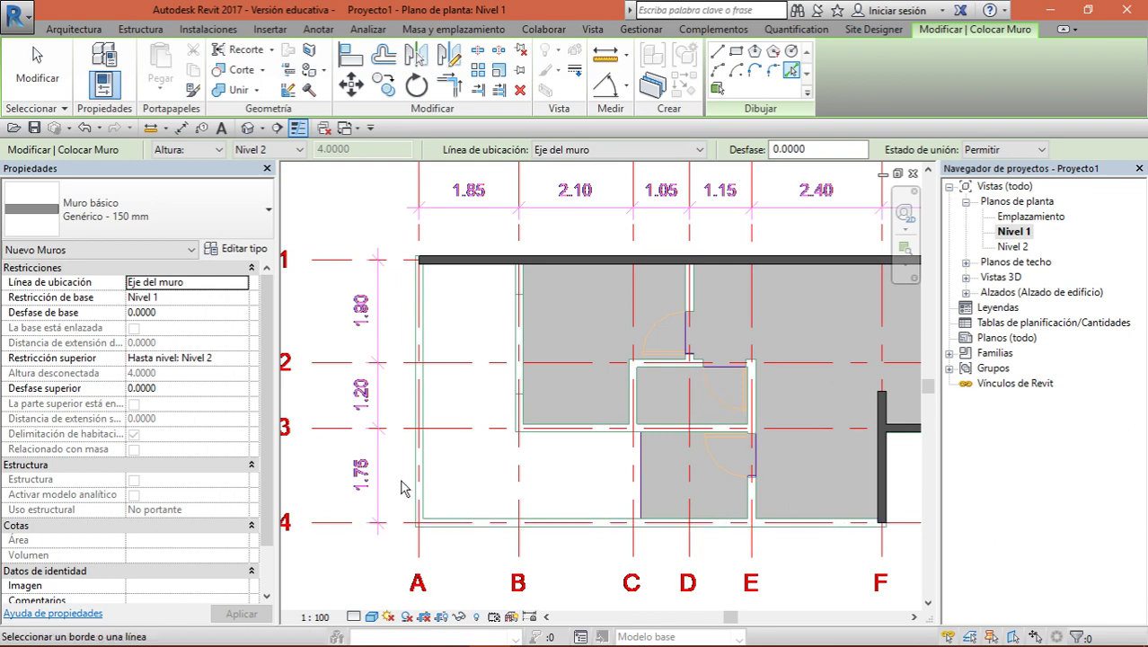
pyautogui.scroll(1, 439, 346)
pyautogui.scroll(1, 427, 346)
pyautogui.scroll(-1, 425, 346)
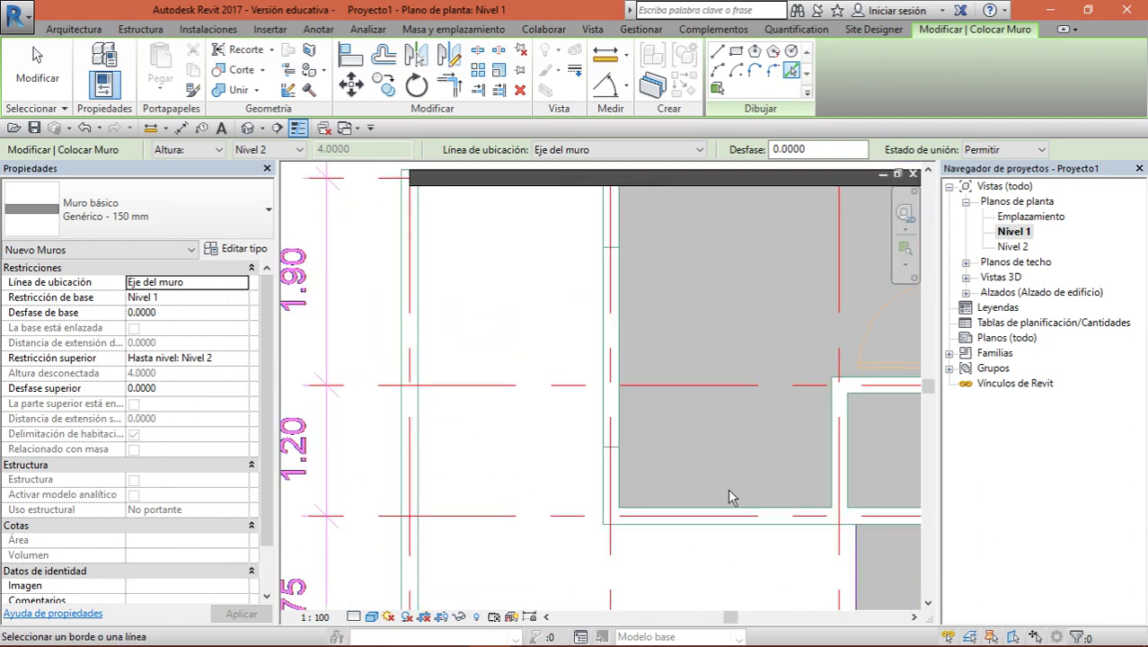
pyautogui.scroll(-1, 449, 359)
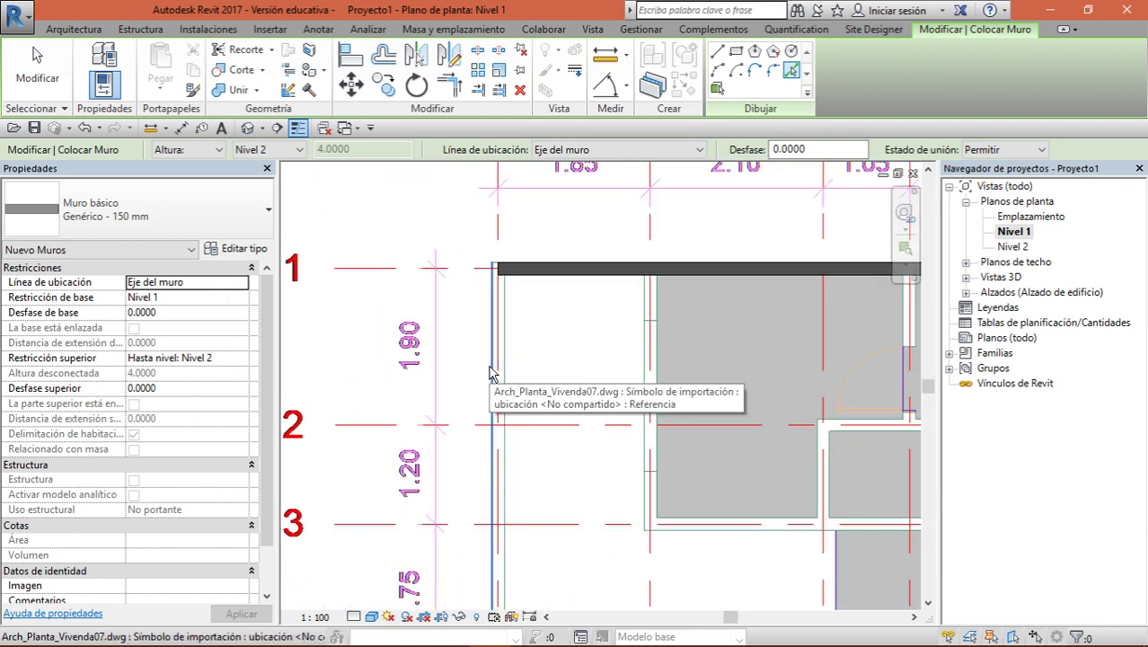
pyautogui.scroll(1, 493, 373)
pyautogui.scroll(1, 492, 366)
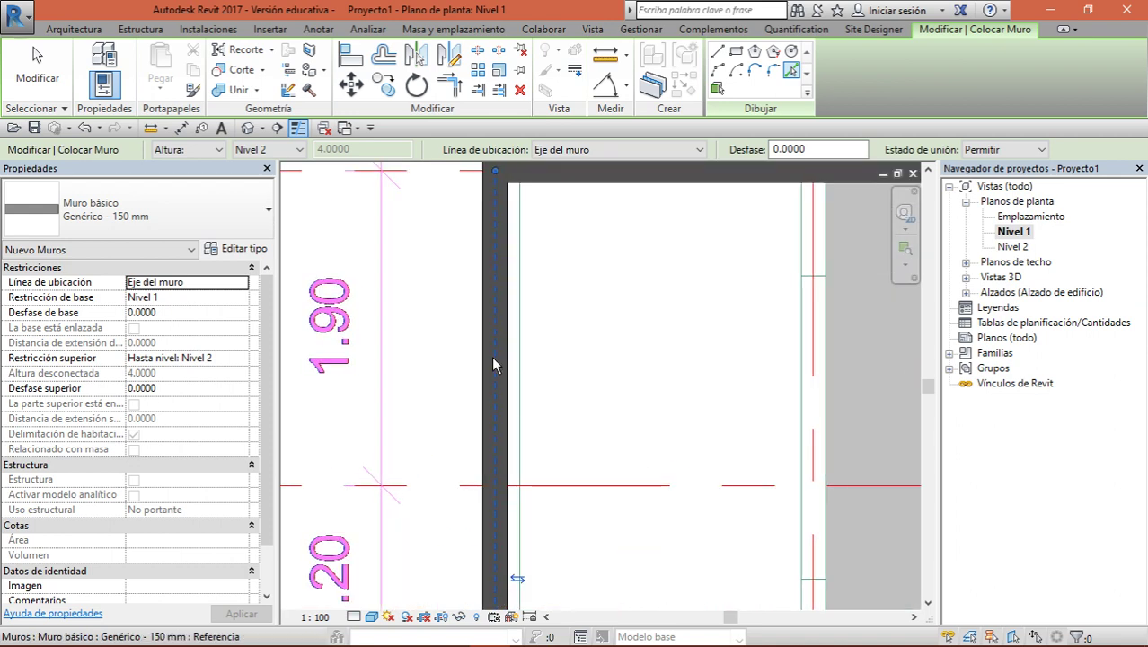
pyautogui.scroll(-1, 492, 368)
pyautogui.scroll(1, 506, 323)
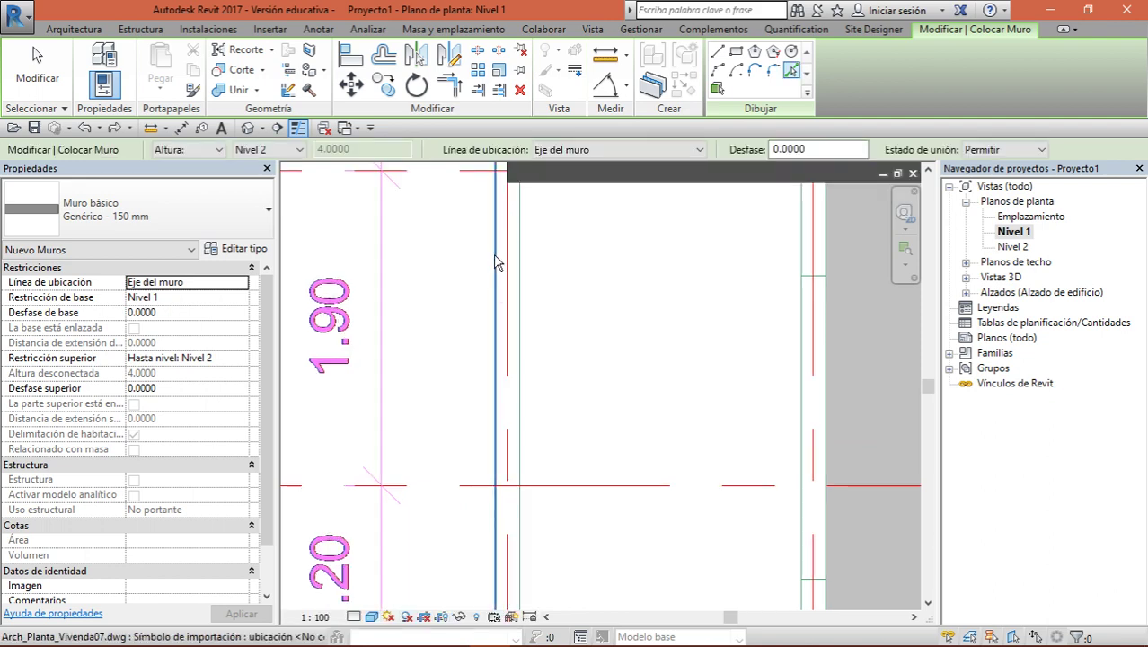
pyautogui.scroll(-1, 479, 235)
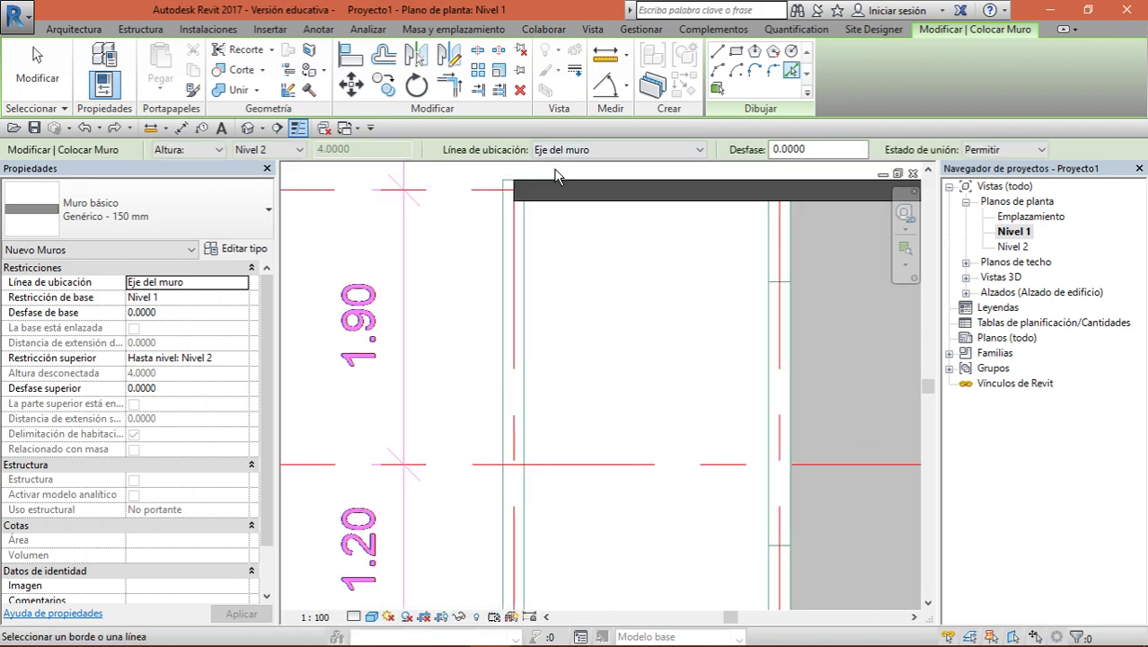
pyautogui.click(610, 151)
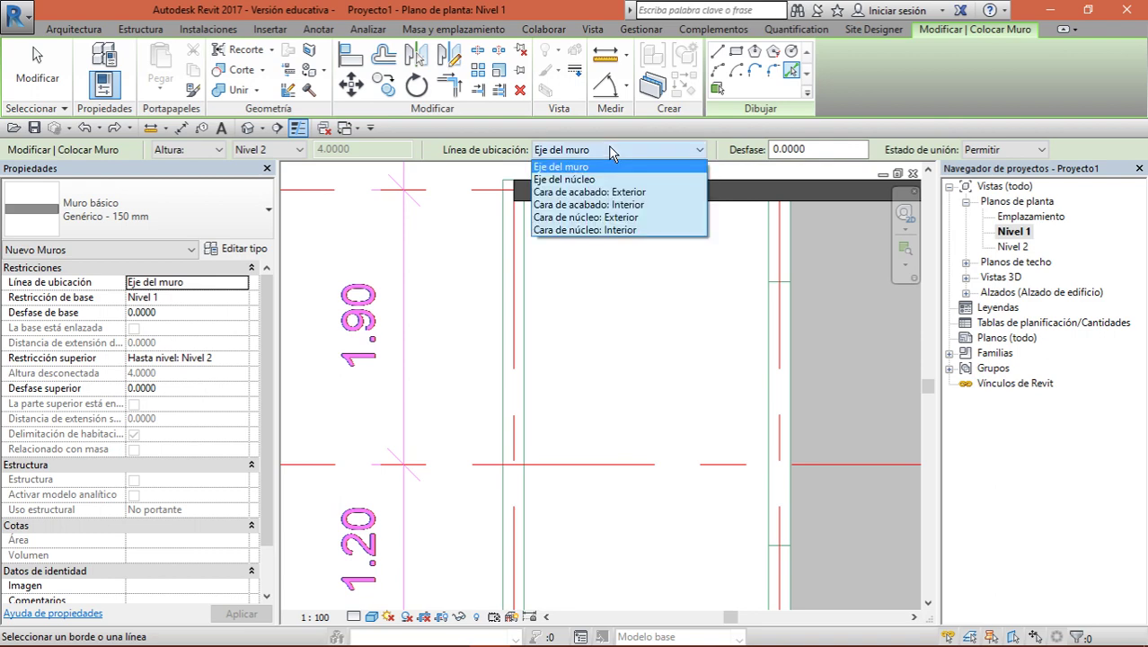
# Set Location Line to Finish Face: Exterior and place a wall on the left plan line
pyautogui.click(633, 193)
pyautogui.click(500, 274)
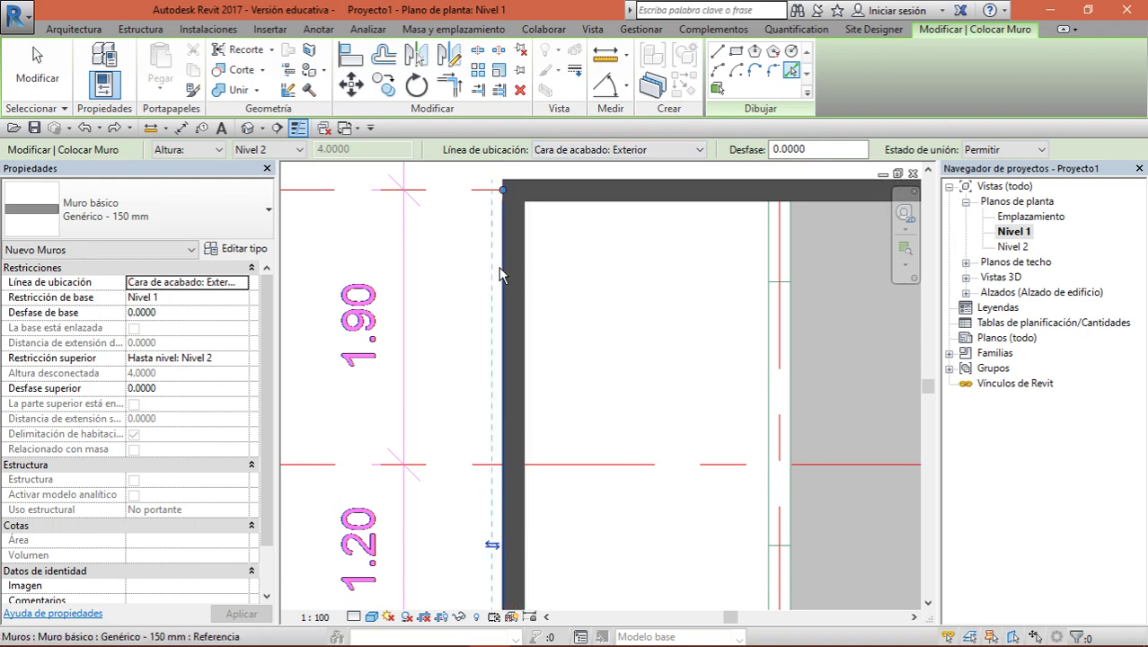
pyautogui.scroll(-1, 584, 340)
pyautogui.scroll(-1, 513, 334)
pyautogui.keyDown('ctrl'); pyautogui.scroll(-3, 513, 533); pyautogui.keyUp('ctrl')
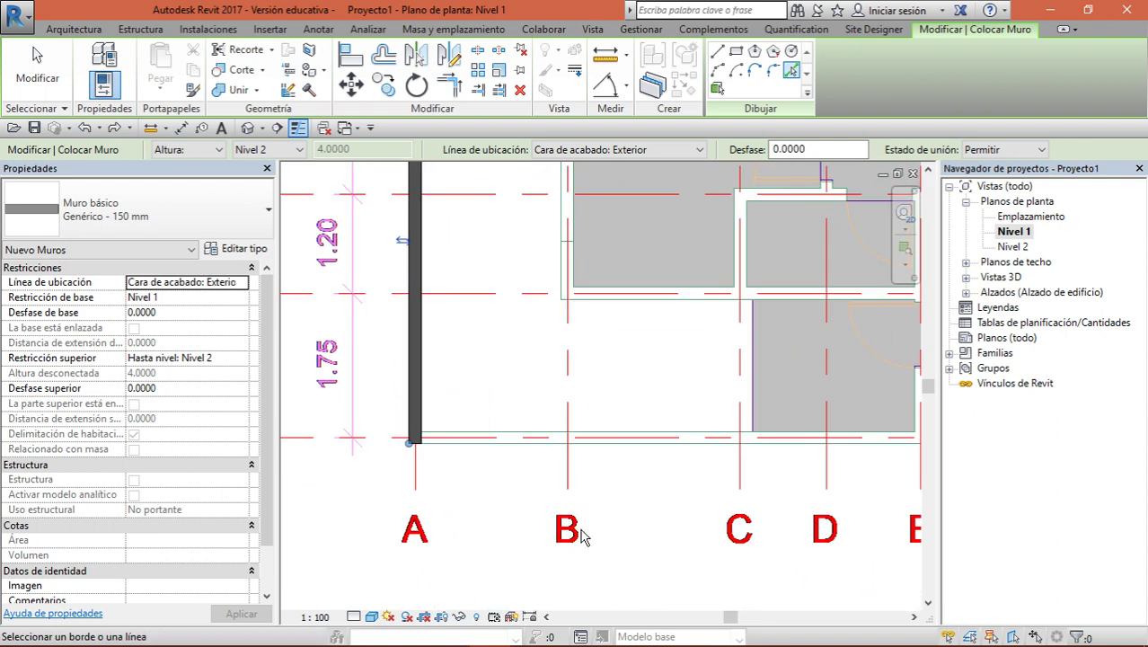
pyautogui.scroll(2, 513, 392)
pyautogui.scroll(-2, 443, 463)
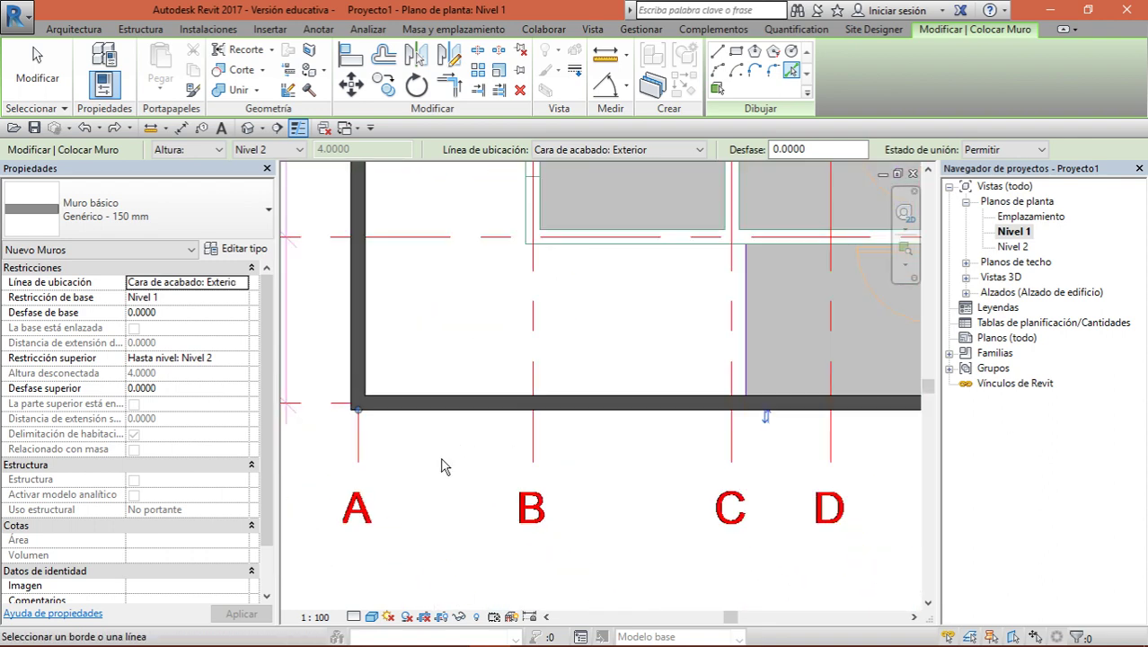
pyautogui.scroll(-1, 503, 467)
pyautogui.moveTo(725, 480); pyautogui.dragTo(623, 535, button='middle')
pyautogui.scroll(2, 539, 449)
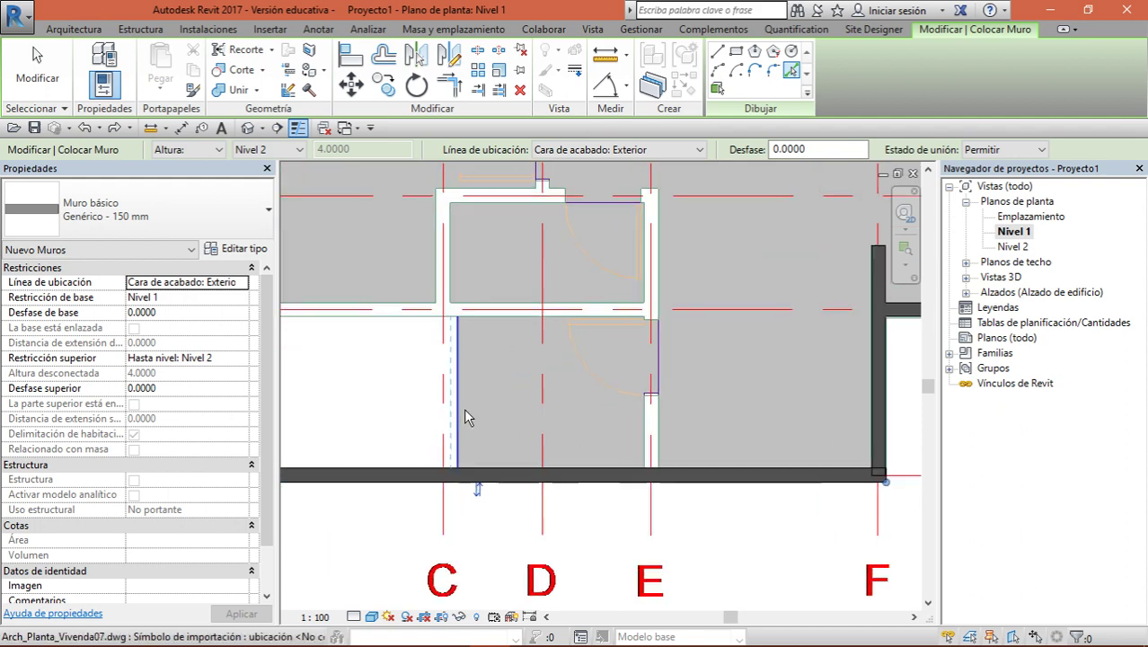
pyautogui.scroll(2, 463, 415)
pyautogui.moveTo(710, 395); pyautogui.dragTo(664, 530, button='middle')
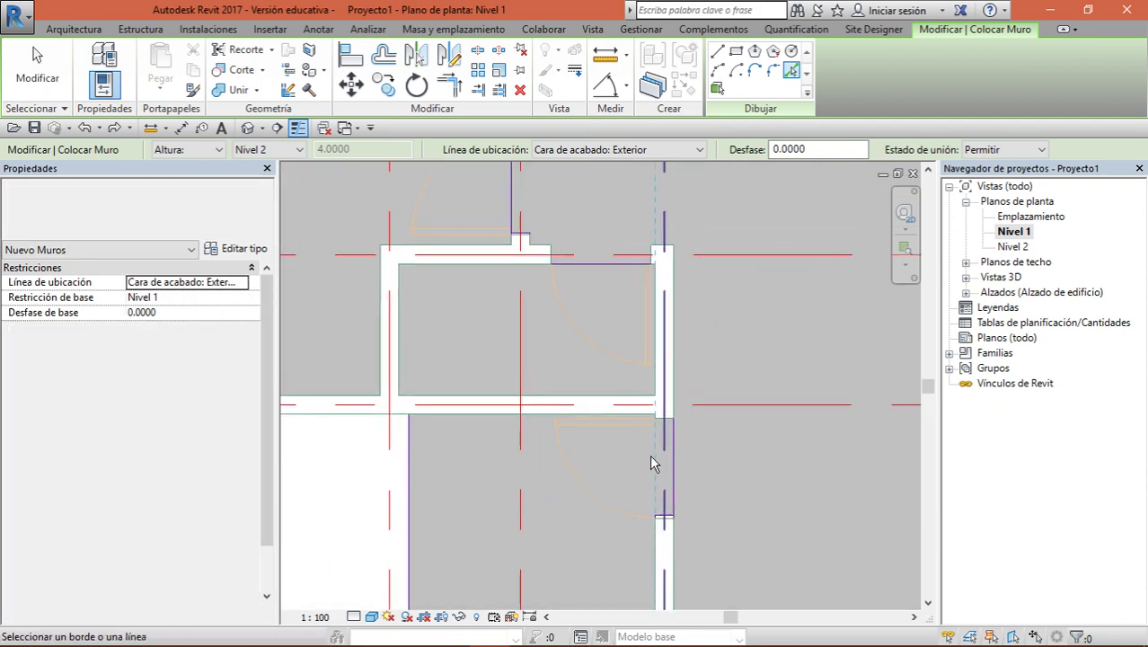
# Place walls on the corridor lines and the enclosure's L corner and bottom line
pyautogui.click(677, 342)
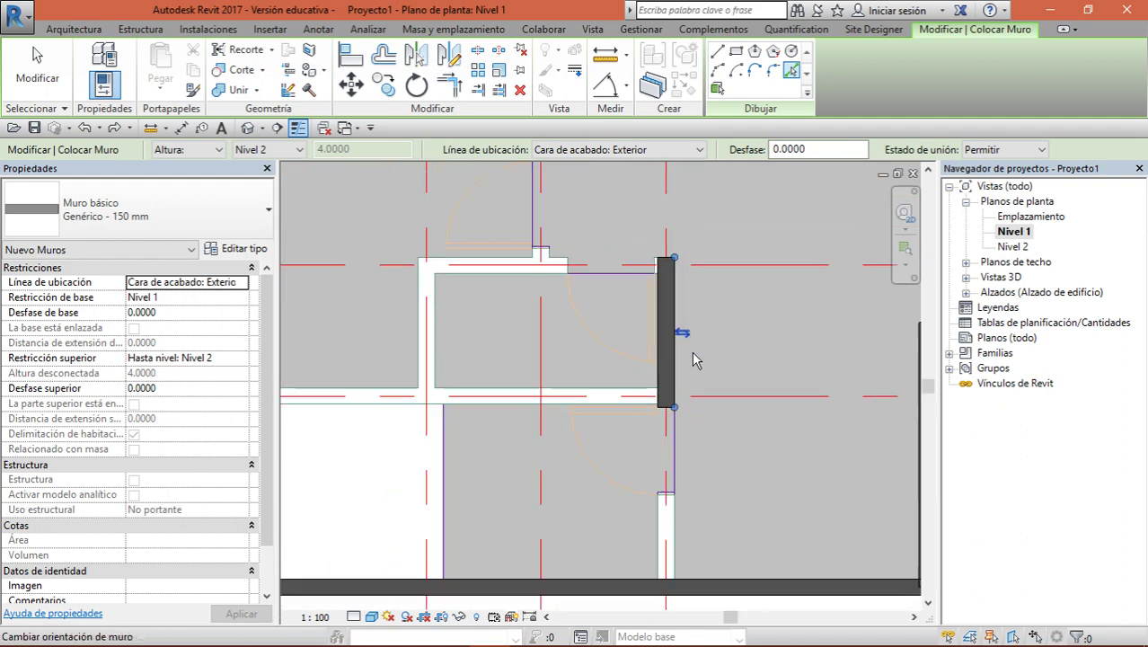
pyautogui.scroll(-2, 629, 359)
pyautogui.scroll(2, 530, 310)
pyautogui.scroll(2, 535, 307)
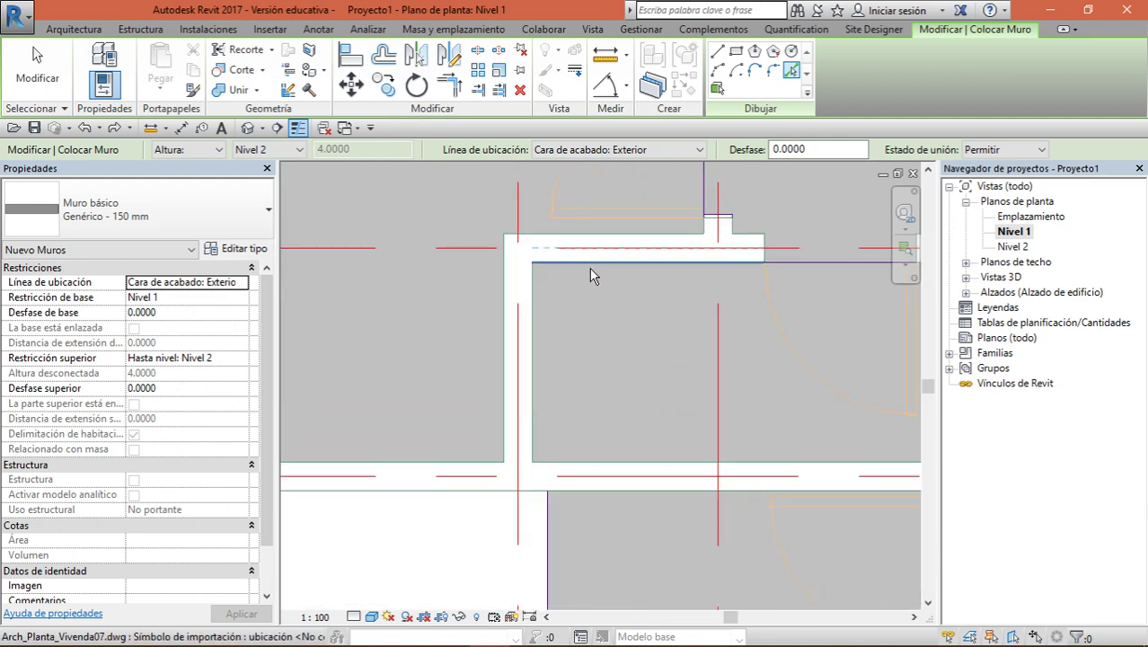
pyautogui.click(591, 268)
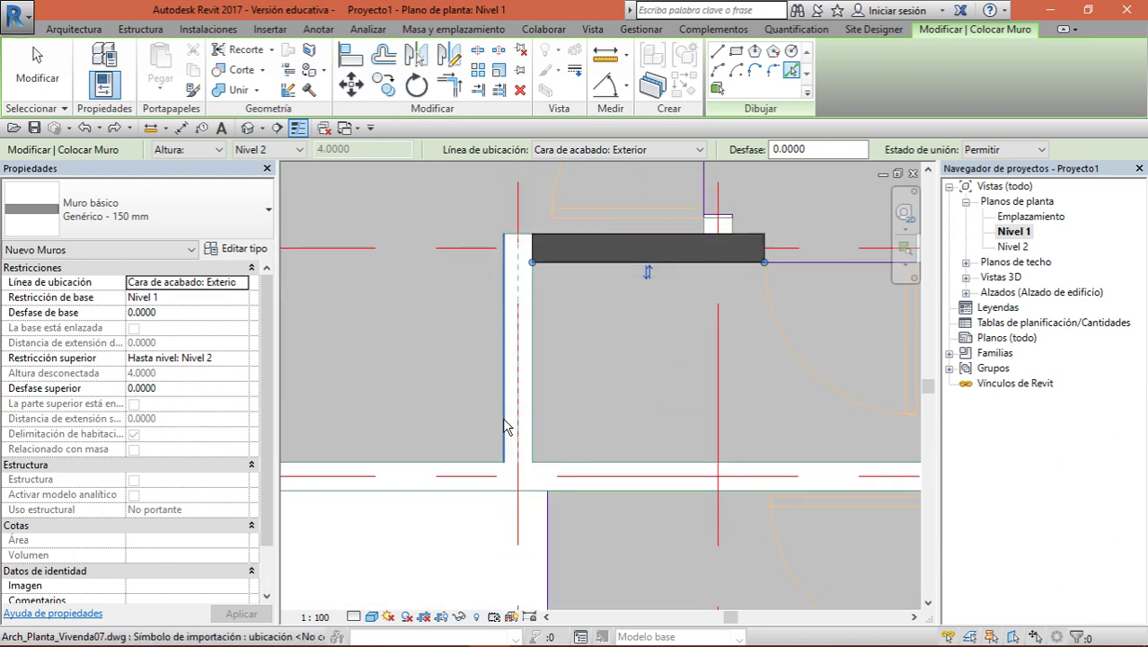
pyautogui.click(505, 418)
pyautogui.scroll(-1, 505, 417)
pyautogui.scroll(-1, 585, 476)
pyautogui.click(585, 476)
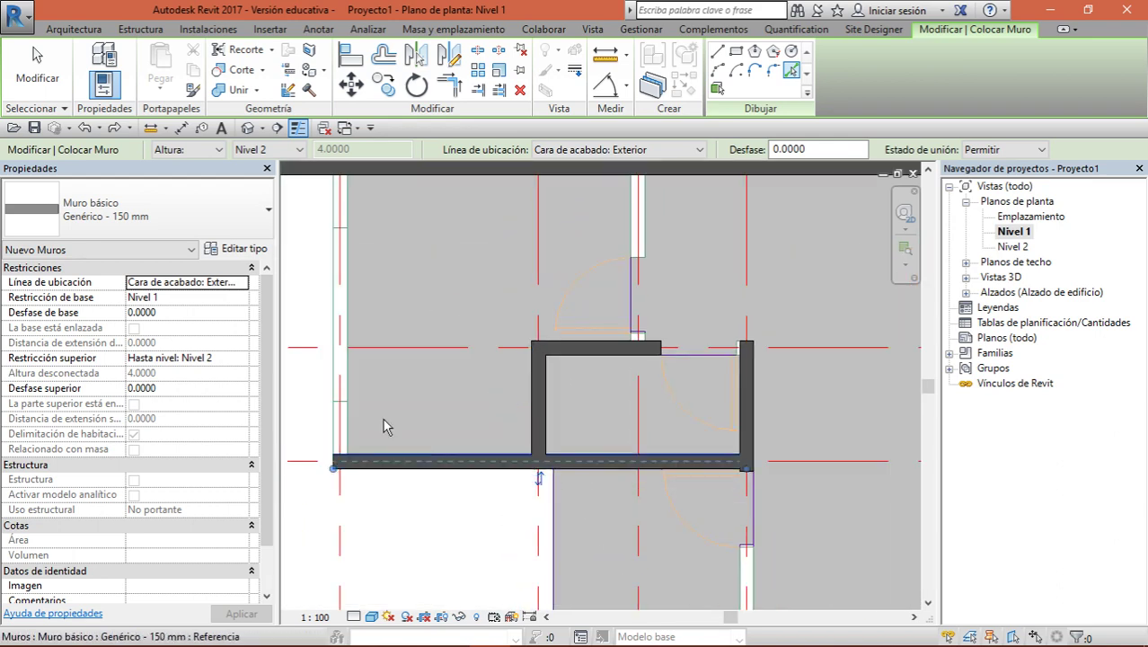
# Place walls on the remaining vertical lines, including the short segment at grid D
pyautogui.click(332, 215)
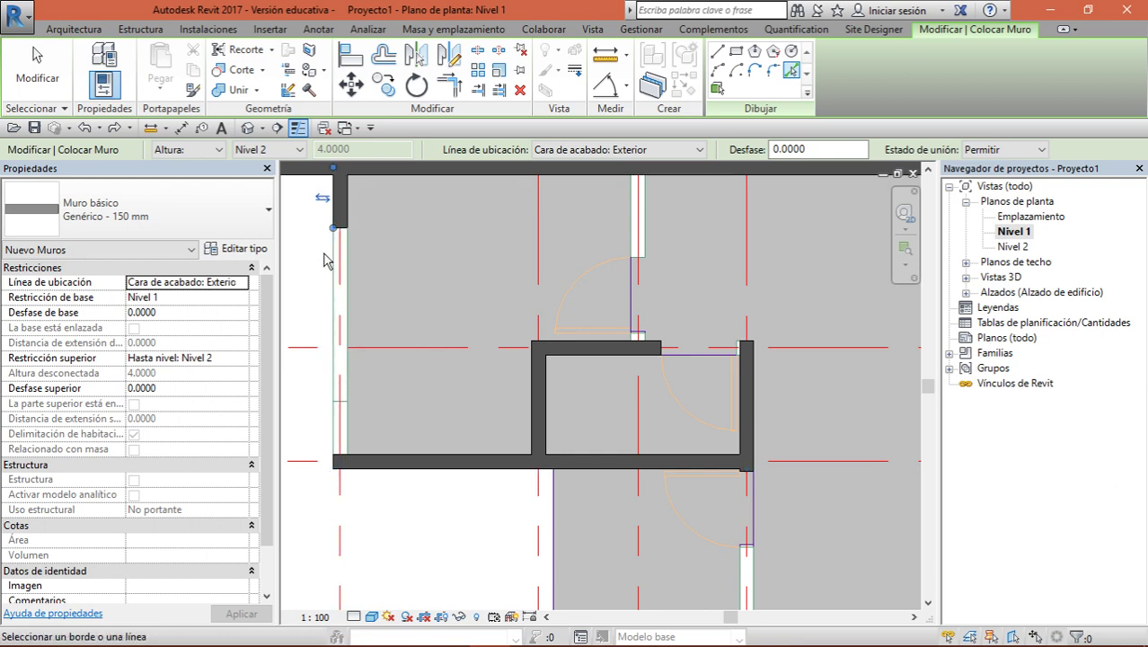
pyautogui.click(632, 241)
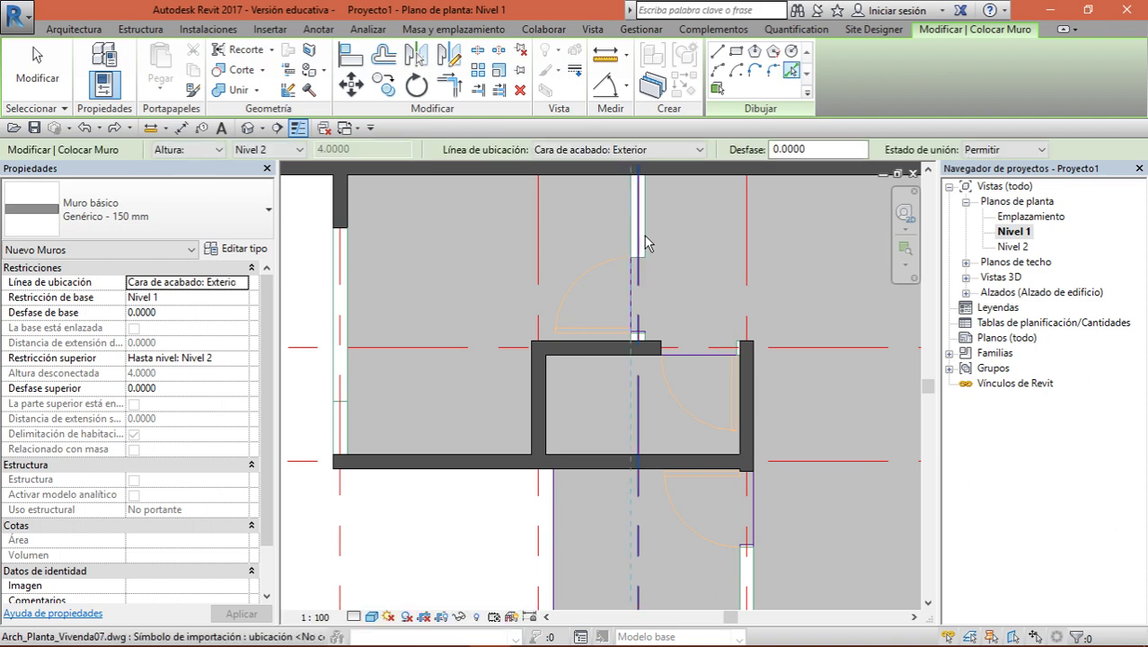
pyautogui.click(649, 242)
pyautogui.scroll(-2, 656, 269)
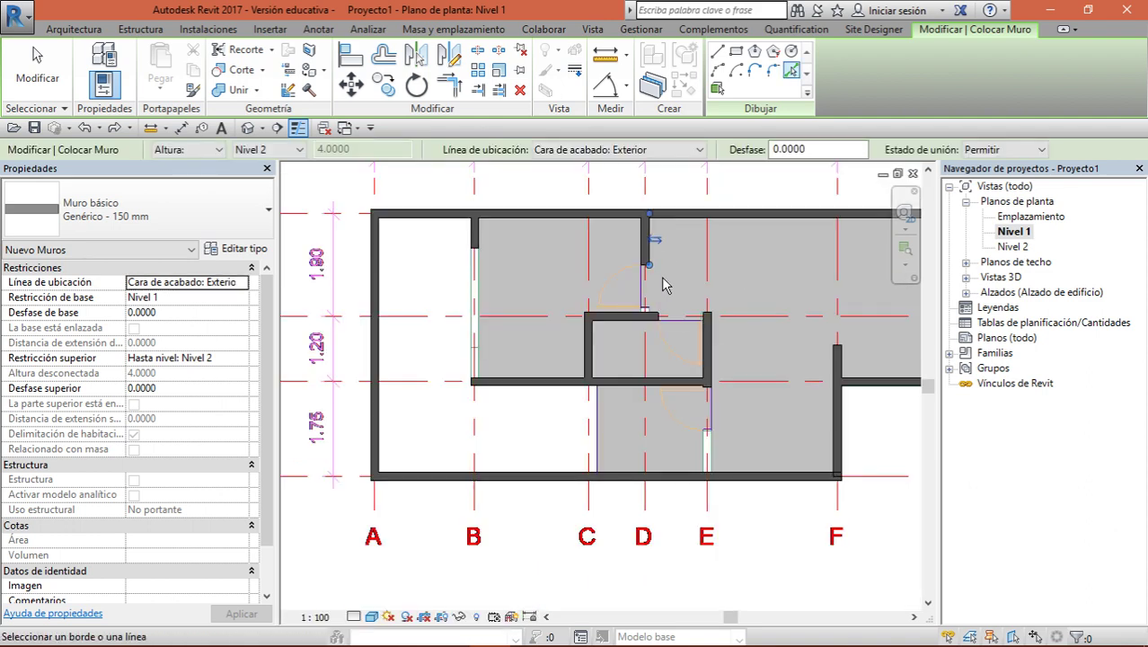
pyautogui.scroll(2, 433, 352)
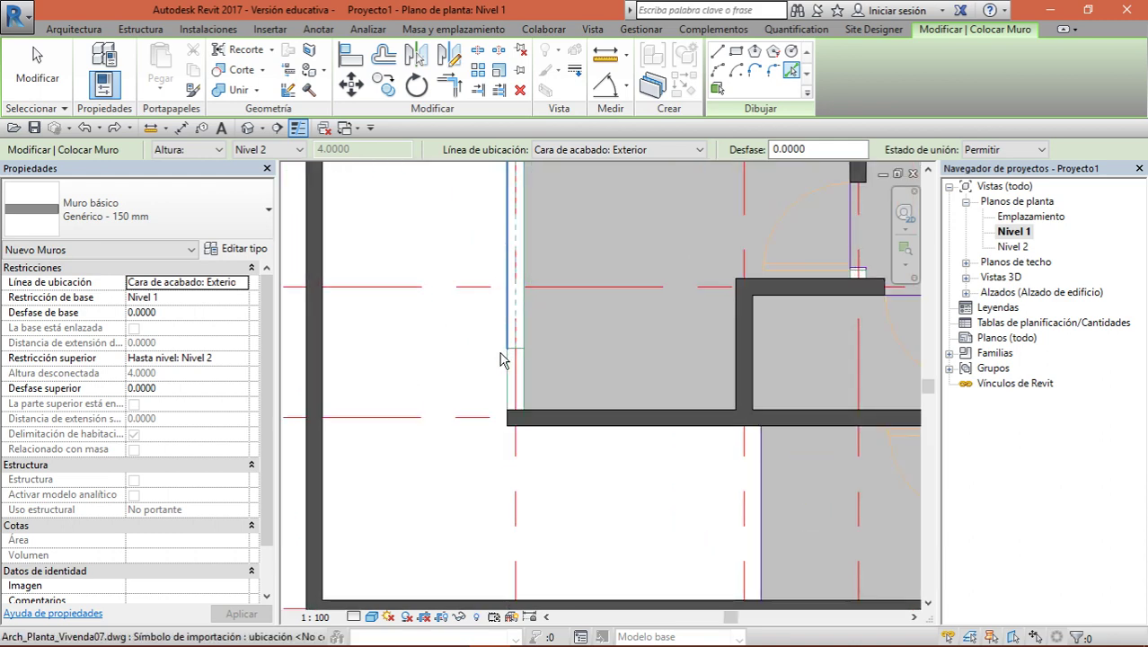
pyautogui.moveTo(500, 359); pyautogui.dragTo(464, 456, button='middle')
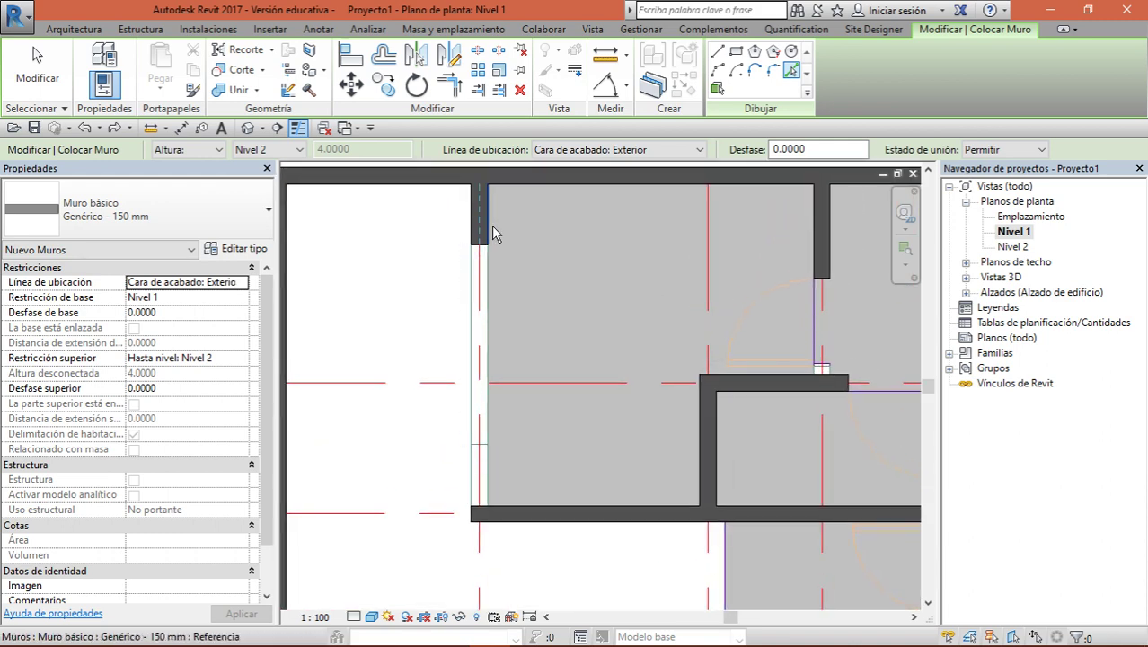
pyautogui.scroll(-2, 485, 436)
# Finish wall placement and recentre the plan on the rooms
pyautogui.press('Escape')
pyautogui.press('Escape')
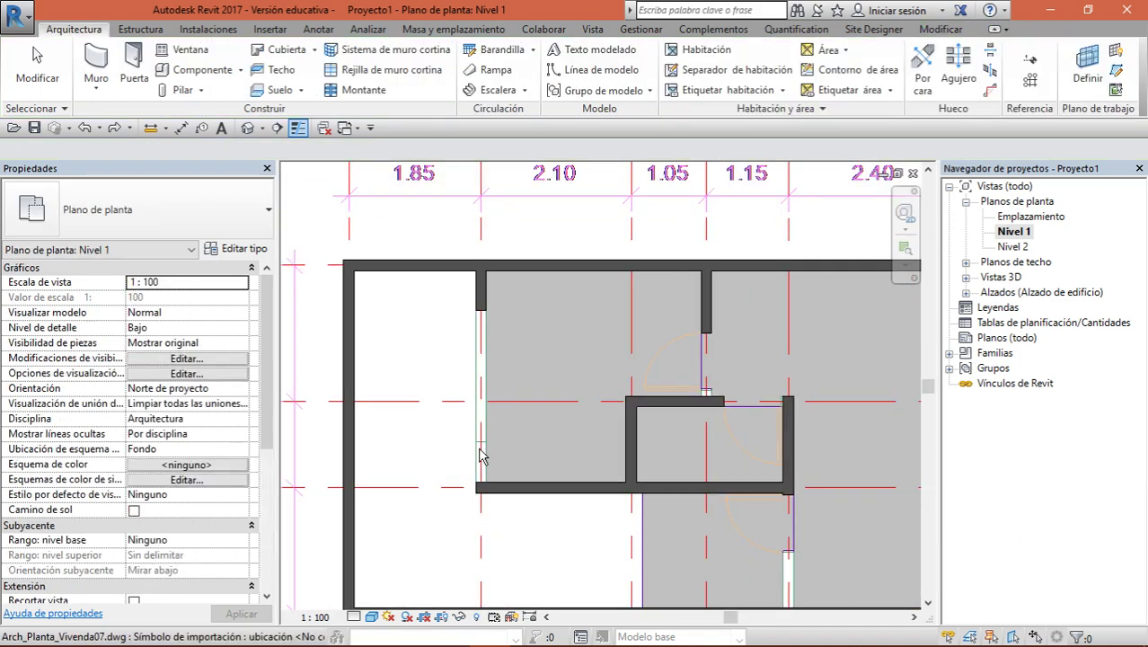
pyautogui.scroll(2, 482, 464)
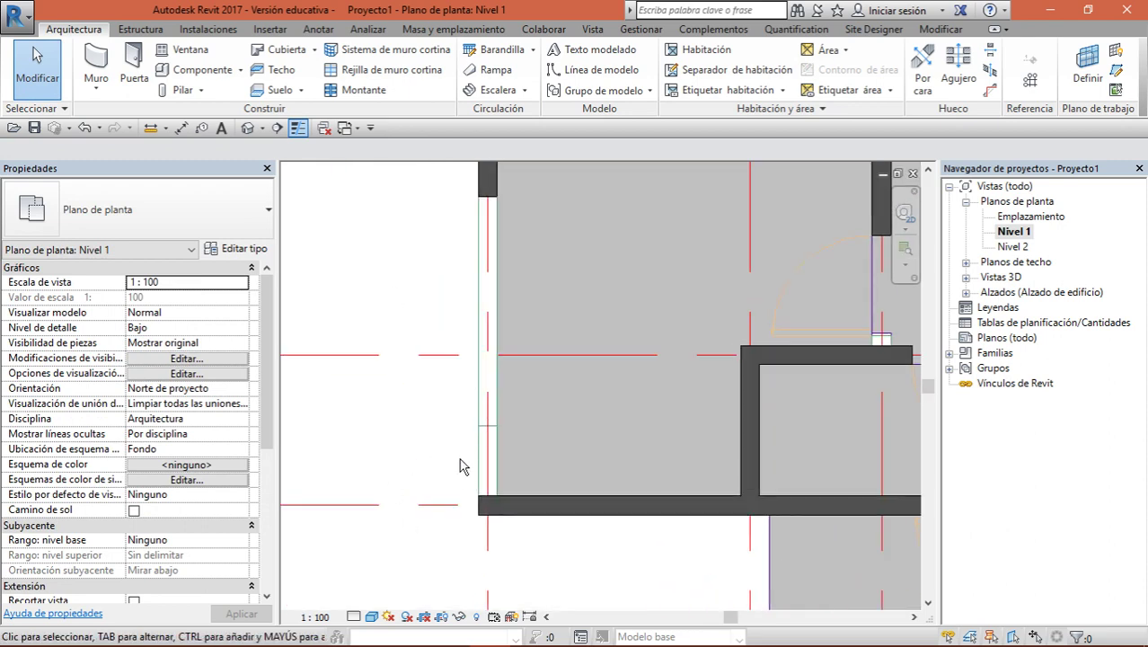
pyautogui.scroll(-2, 474, 368)
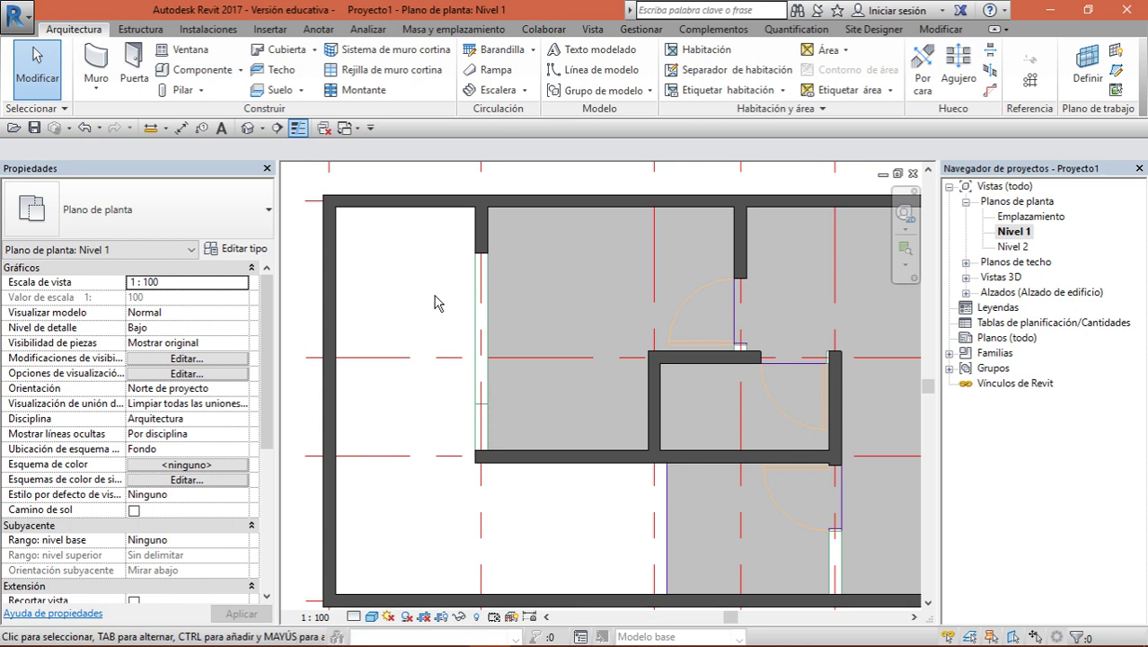
pyautogui.scroll(-2, 440, 303)
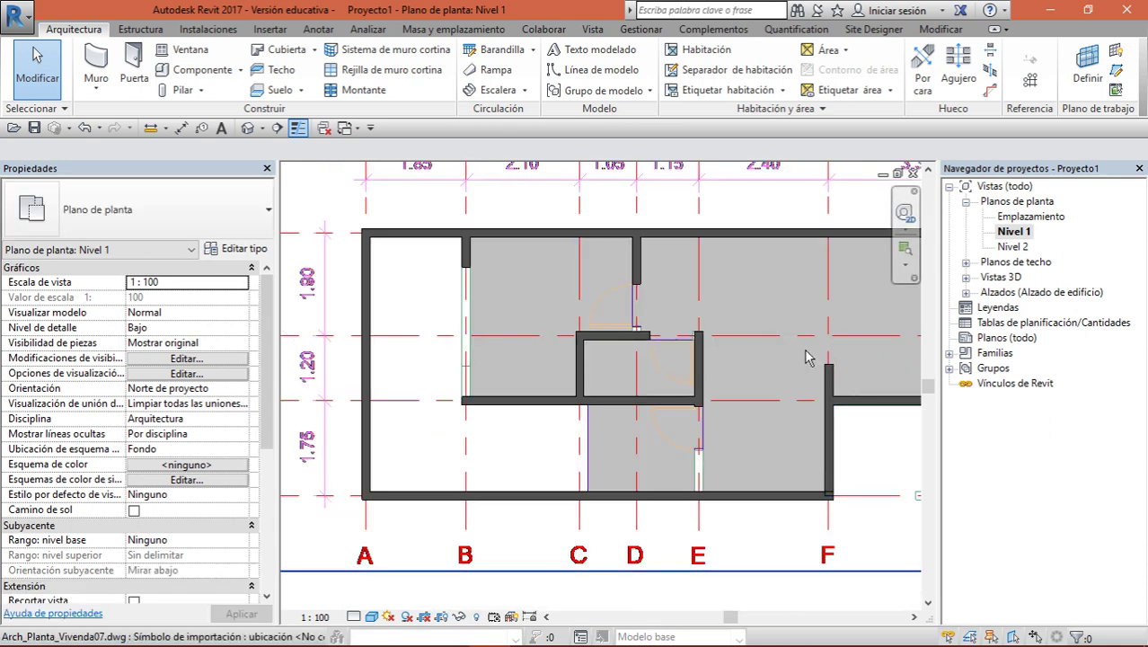
pyautogui.moveTo(728, 425); pyautogui.dragTo(449, 245, button='middle')
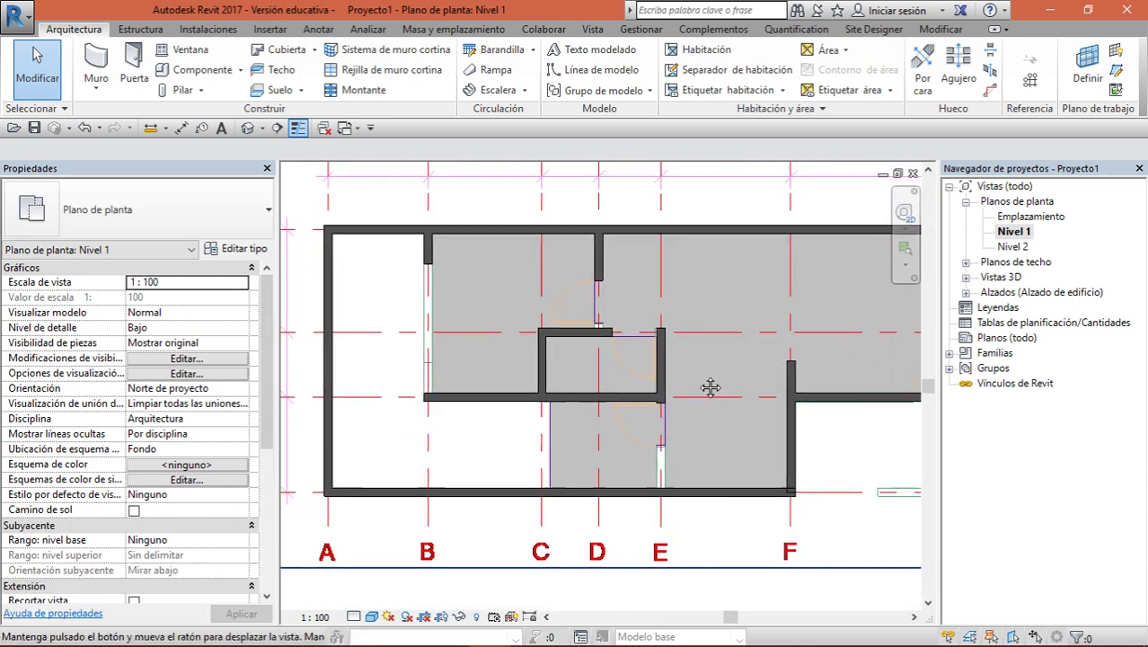
pyautogui.scroll(-1, 539, 342)
pyautogui.scroll(-1, 575, 387)
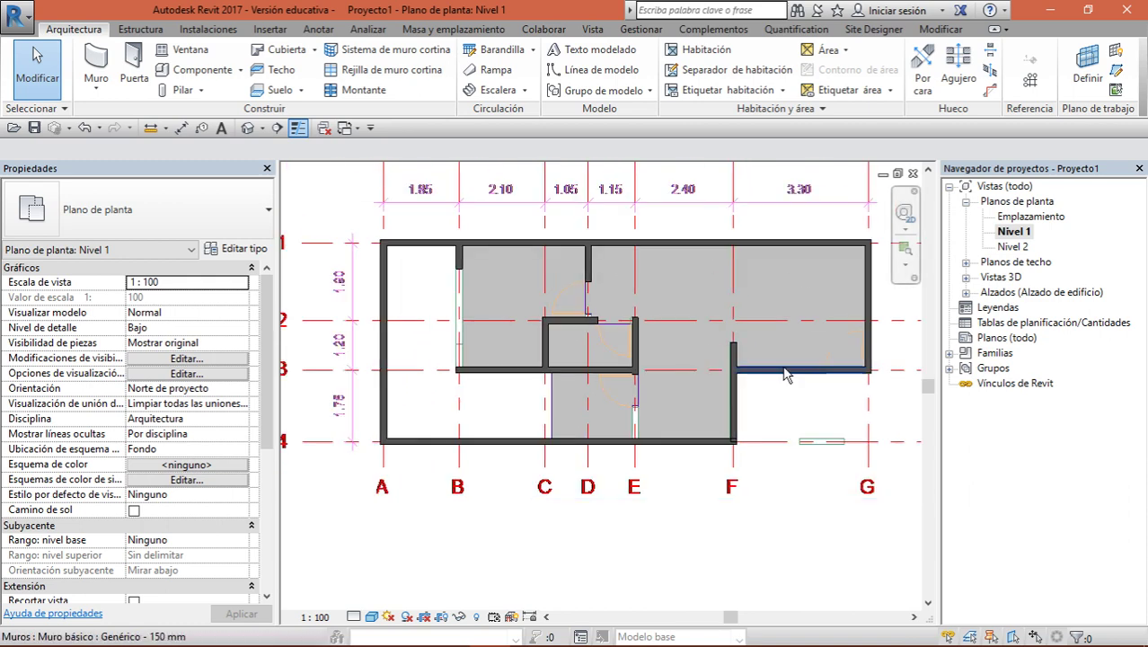
pyautogui.scroll(2, 609, 427)
pyautogui.scroll(2, 610, 428)
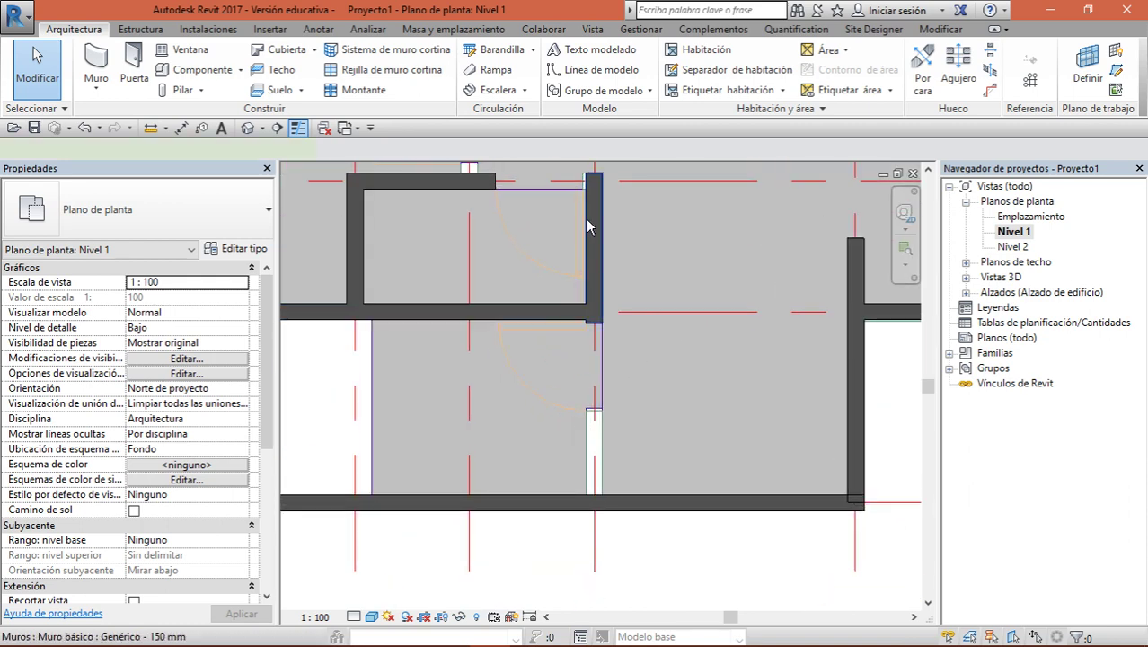
# Extend the grid E wall to the lower wall and the enclosure's top wall to the vertical wall
pyautogui.click(589, 226)
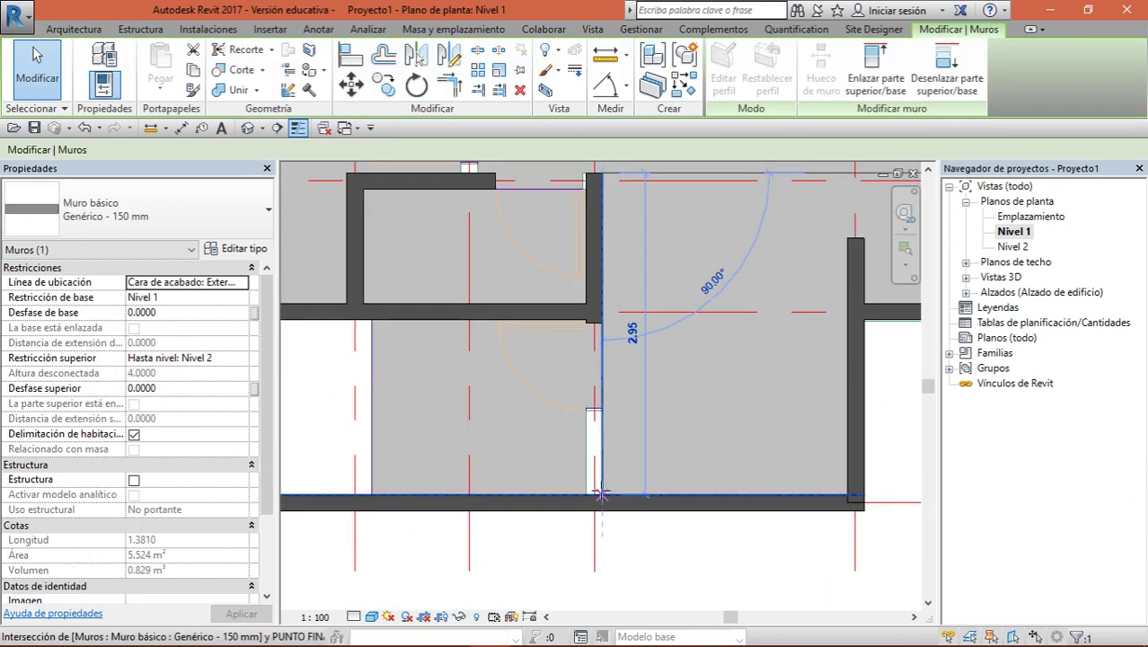
pyautogui.moveTo(593, 411); pyautogui.dragTo(615, 488)
pyautogui.scroll(-1, 608, 426)
pyautogui.press('Escape')
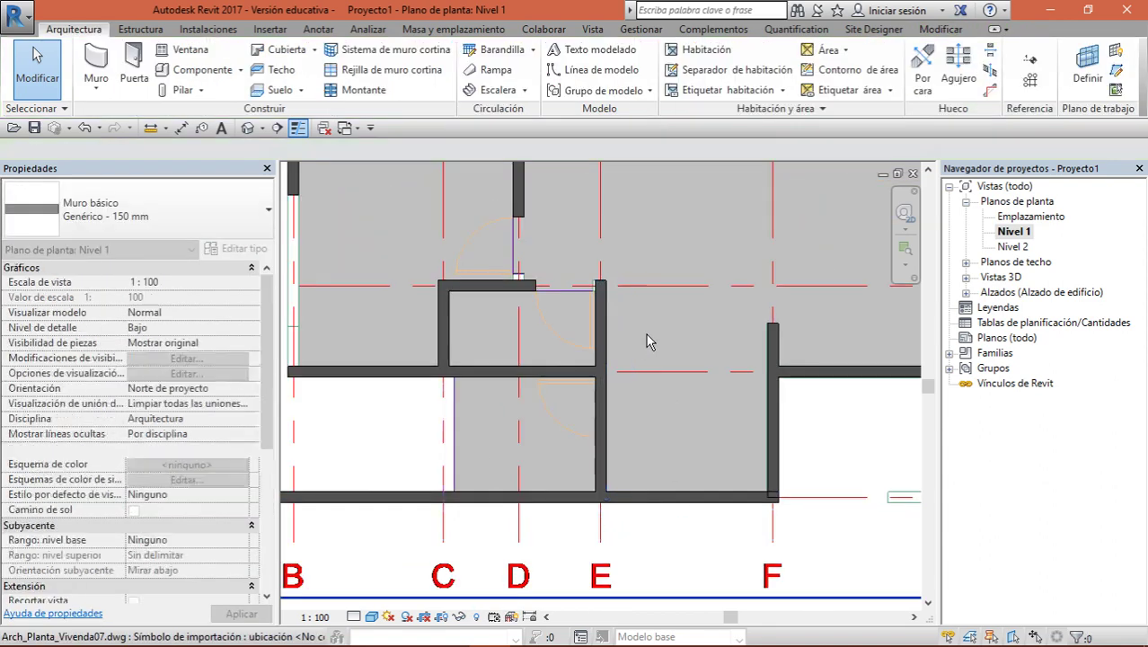
pyautogui.moveTo(614, 334); pyautogui.dragTo(663, 571, button='middle')
pyautogui.click(566, 474)
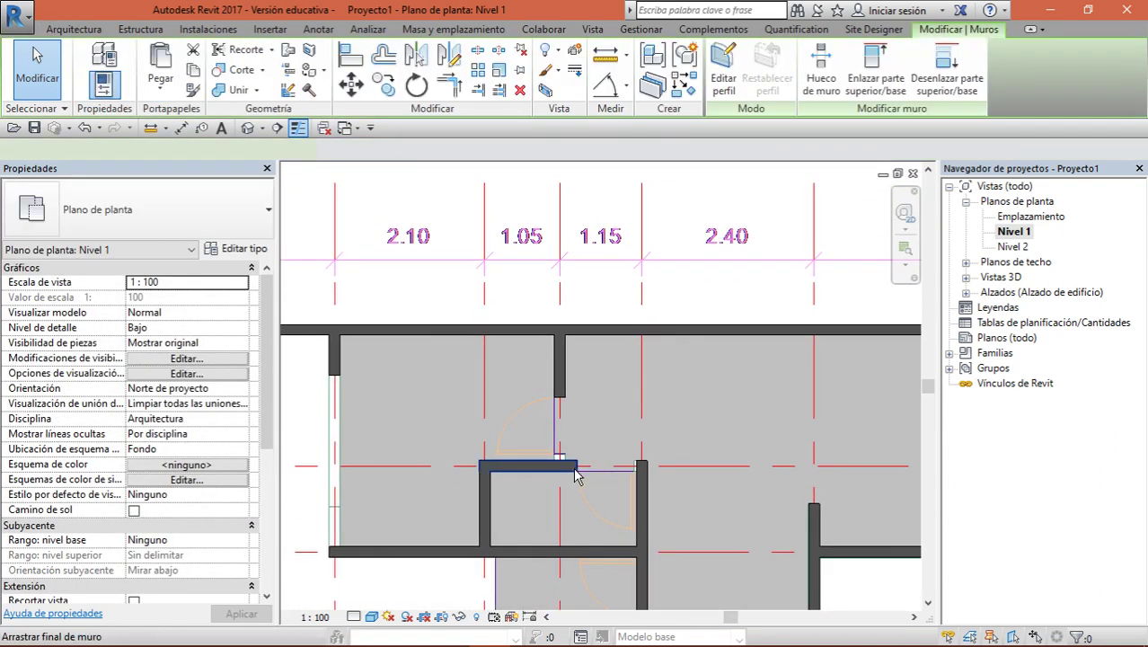
pyautogui.scroll(2, 574, 466)
pyautogui.moveTo(580, 472); pyautogui.dragTo(679, 473)
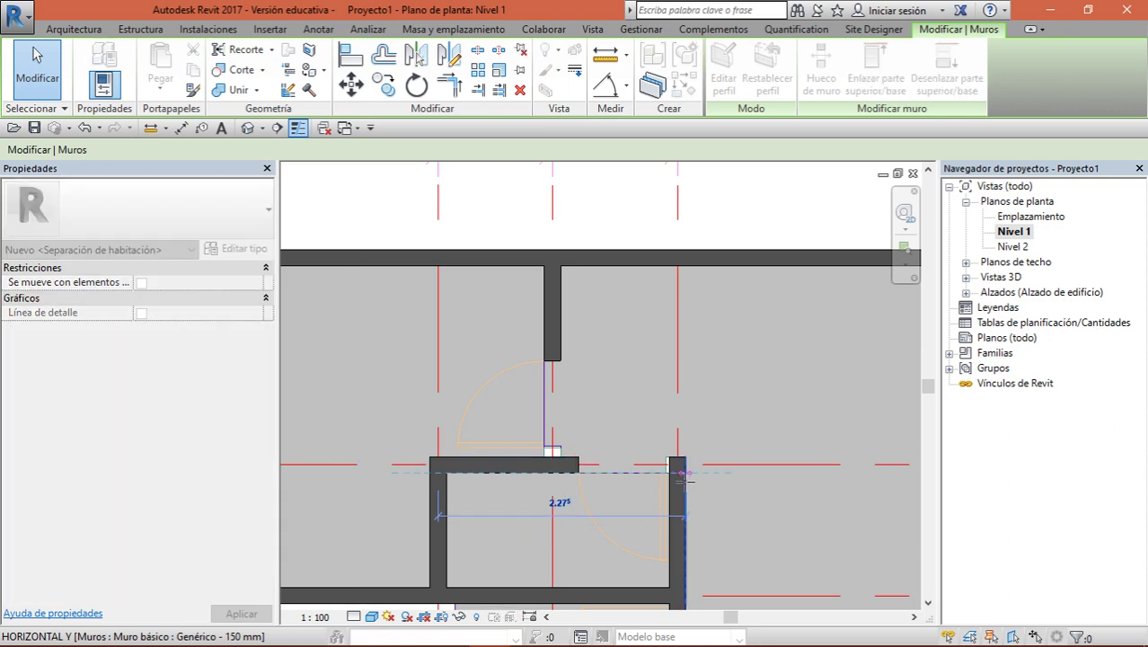
pyautogui.click(714, 372)
pyautogui.press('Escape')
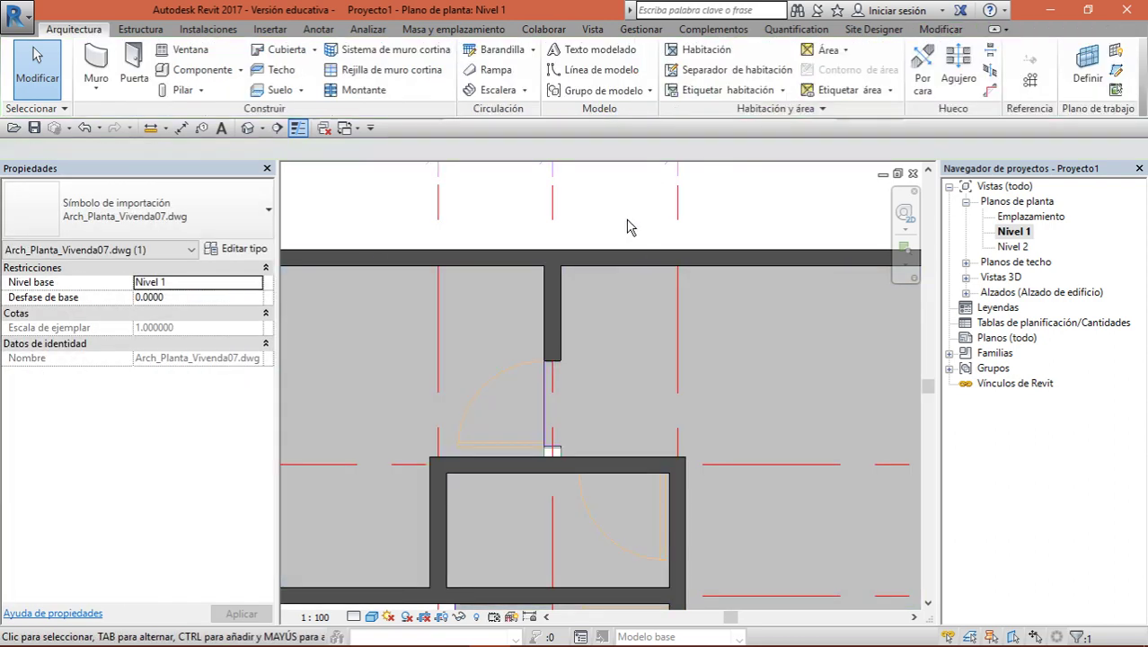
# Extend the grid D wall to the enclosure and the grid B wall down to grid 3
pyautogui.click(559, 366)
pyautogui.moveTo(560, 362); pyautogui.dragTo(559, 473)
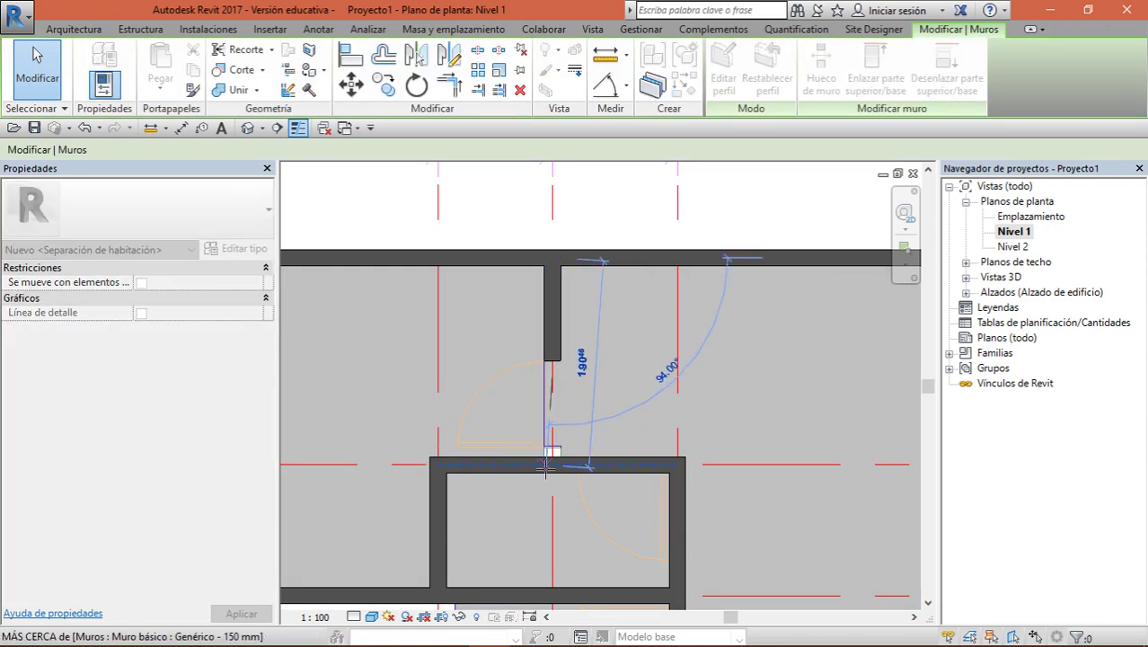
pyautogui.scroll(-2, 641, 472)
pyautogui.scroll(-2, 539, 431)
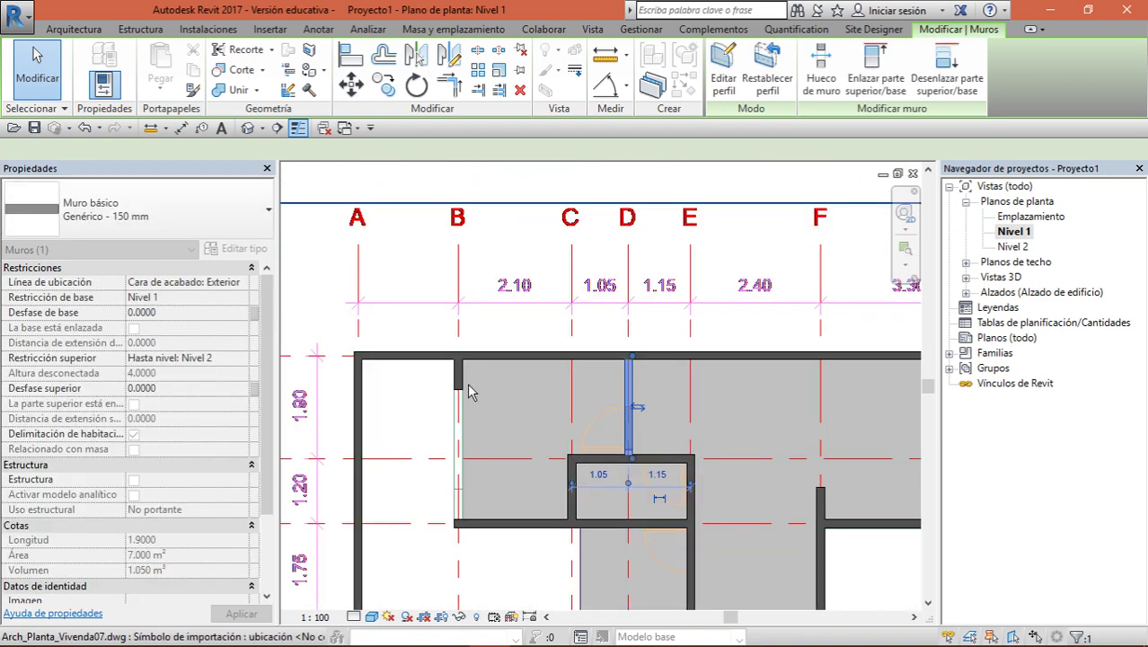
pyautogui.click(456, 396)
pyautogui.moveTo(457, 396); pyautogui.dragTo(454, 523)
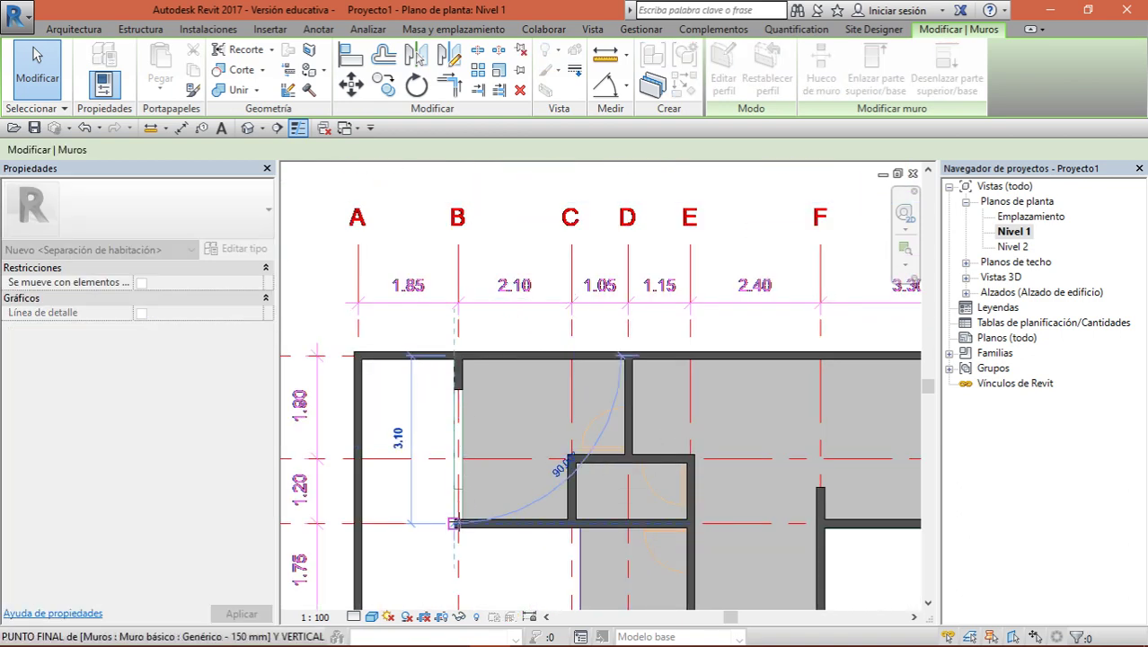
pyautogui.scroll(-3, 506, 355)
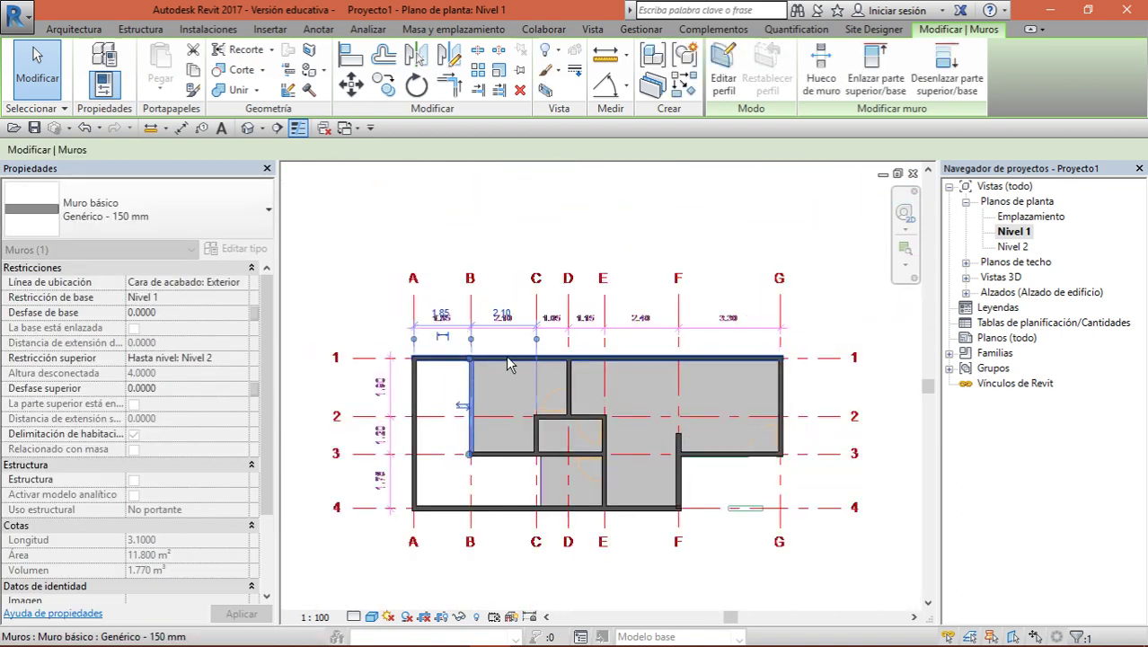
pyautogui.scroll(-2, 687, 525)
pyautogui.click(686, 524)
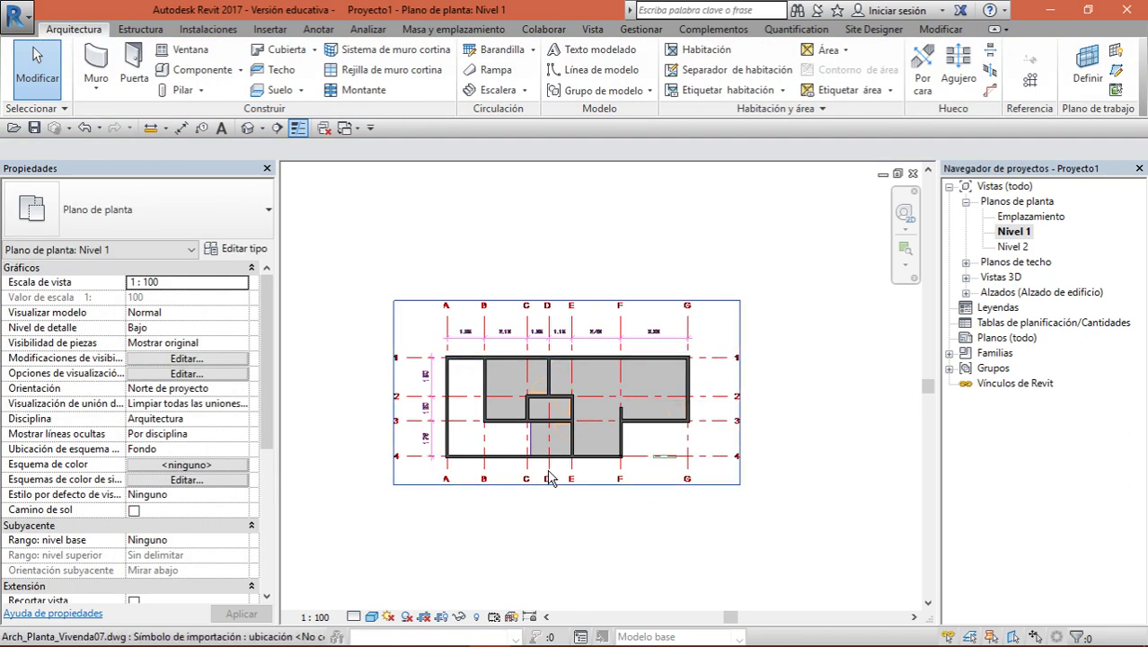
pyautogui.scroll(3, 544, 463)
pyautogui.scroll(2, 544, 463)
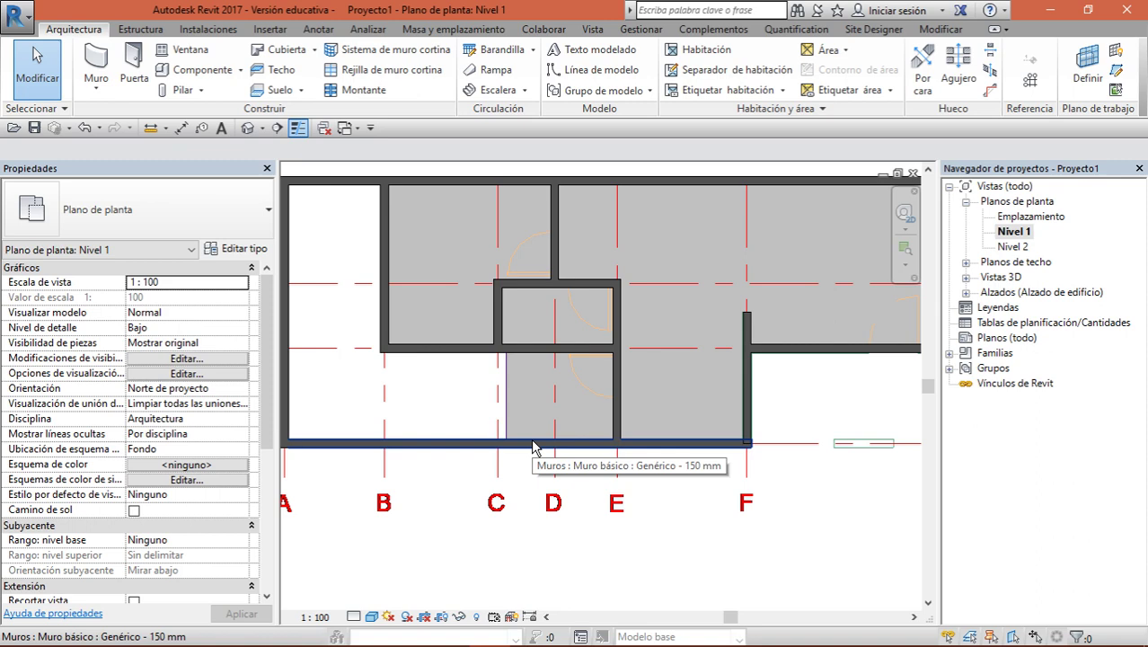
pyautogui.scroll(-1, 533, 446)
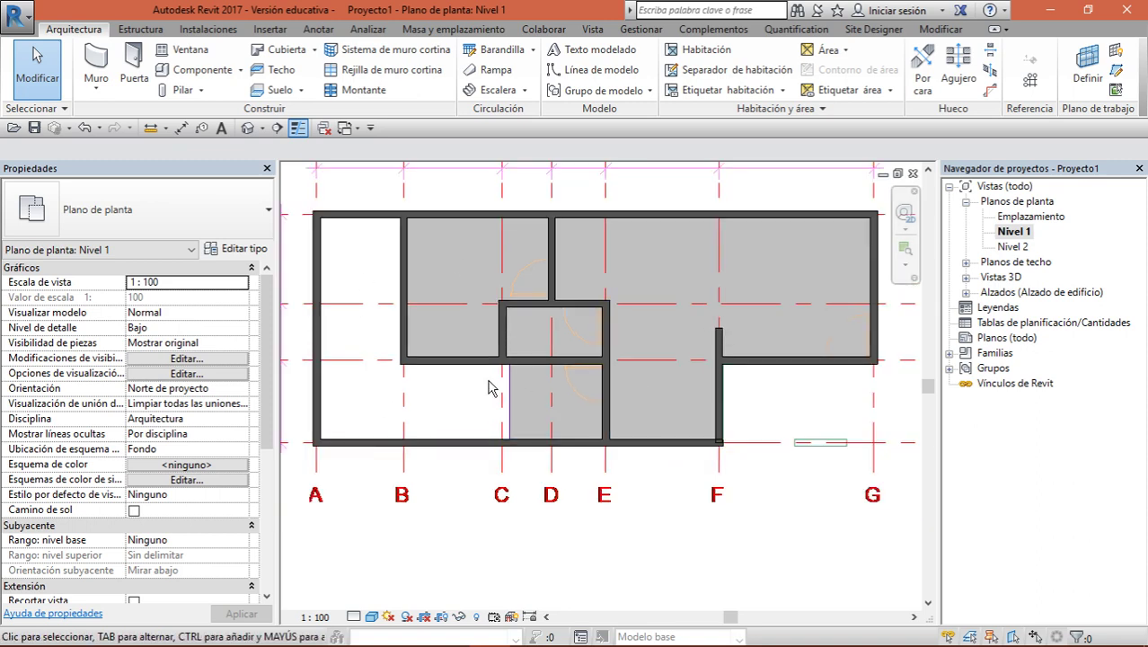
# Orbit the walls in the default 3D view, then return to the Nivel 1 plan
pyautogui.click(253, 131)
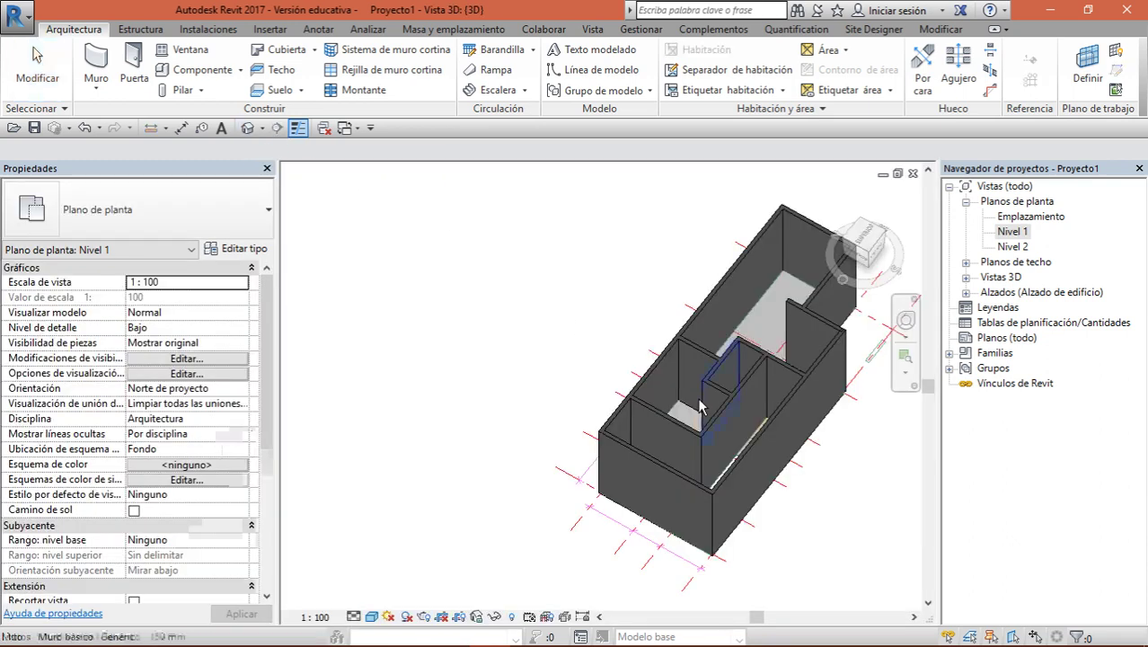
pyautogui.moveTo(699, 400)
pyautogui.keyDown('shift'); pyautogui.mouseDown(button='middle')
pyautogui.moveTo(629, 386)
pyautogui.moveTo(683, 395)
pyautogui.mouseUp(button='middle'); pyautogui.keyUp('shift')
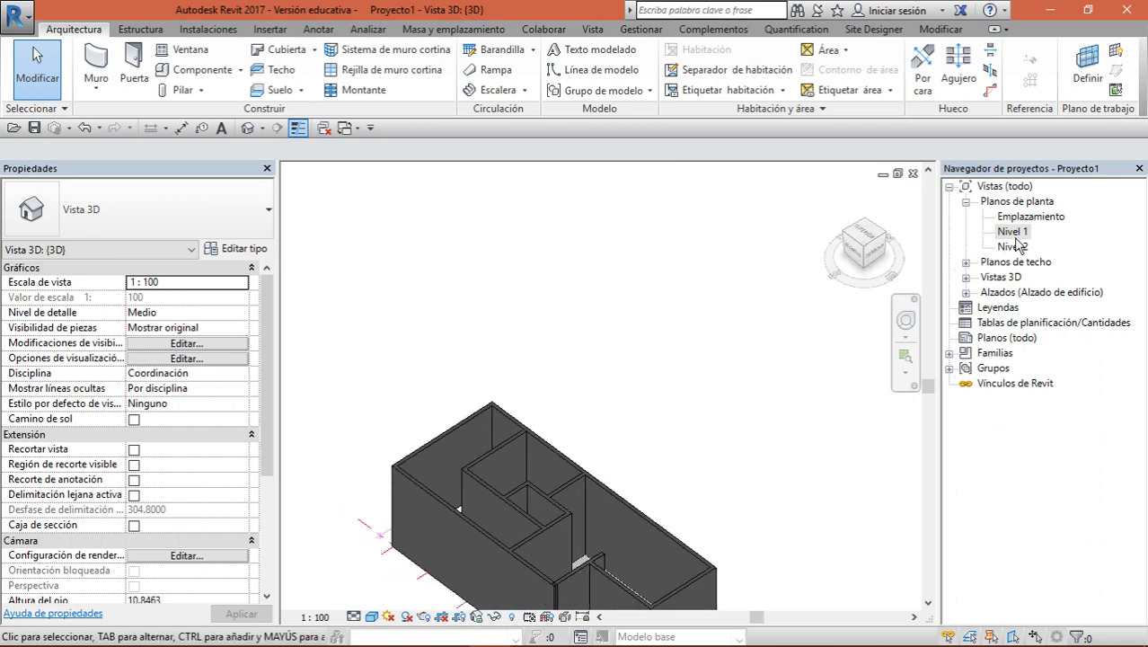
pyautogui.doubleClick(1014, 234)
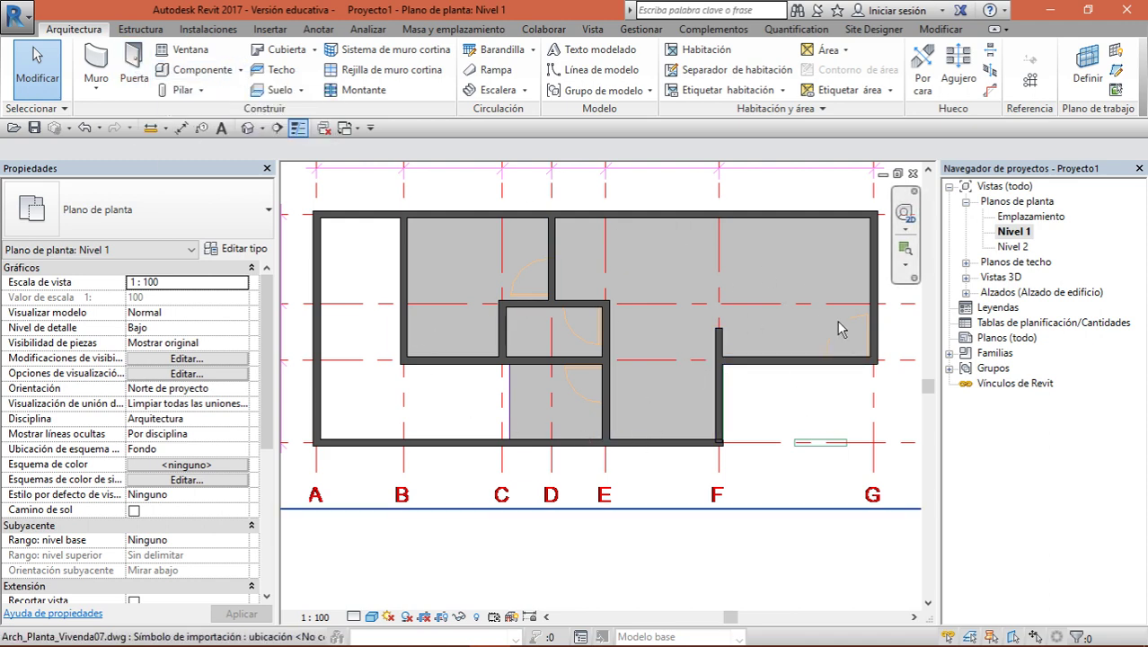
# Set the Nivel 1 plan's visual style to Estructura alámbrica
pyautogui.click(372, 618)
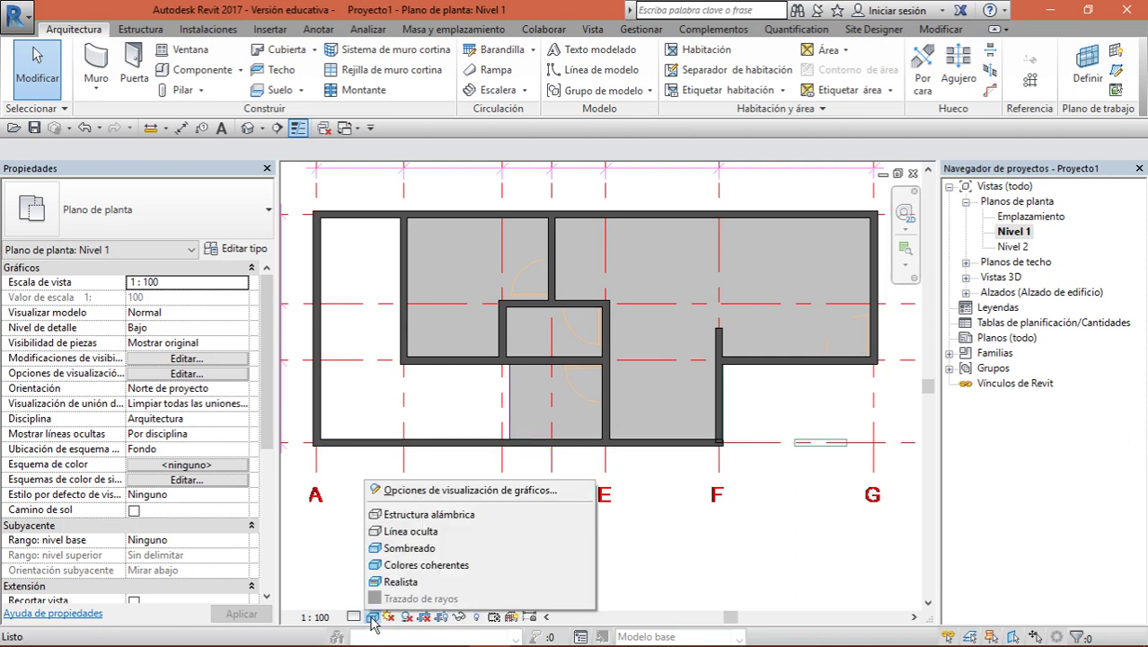
pyautogui.click(444, 519)
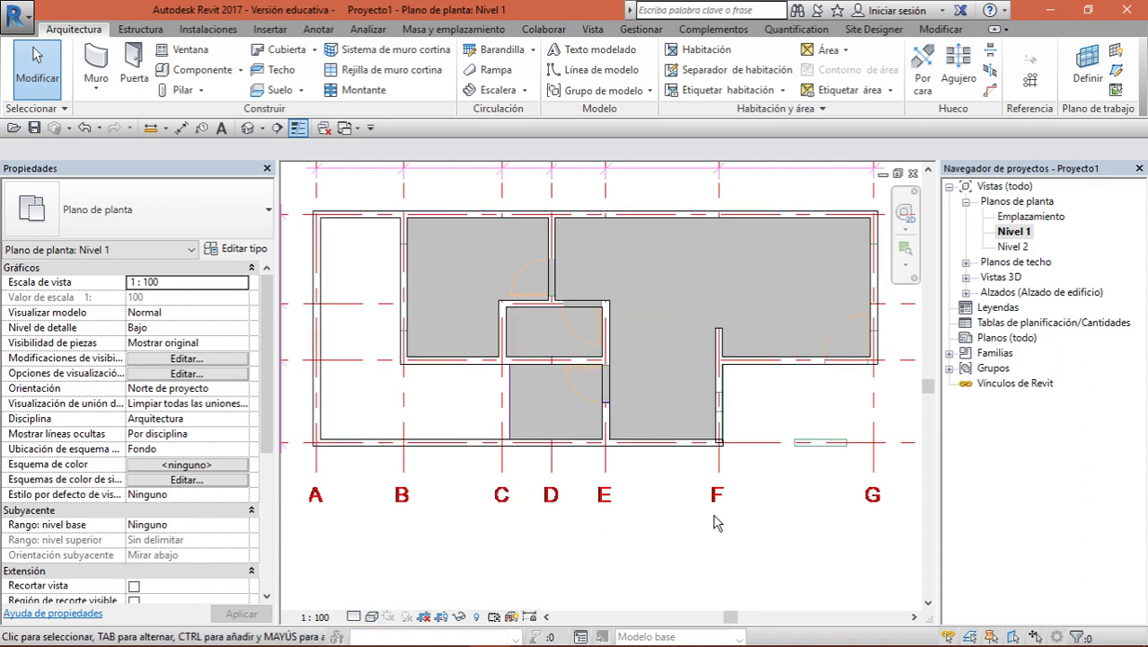
pyautogui.scroll(2, 716, 521)
pyautogui.scroll(2, 748, 308)
pyautogui.scroll(2, 802, 396)
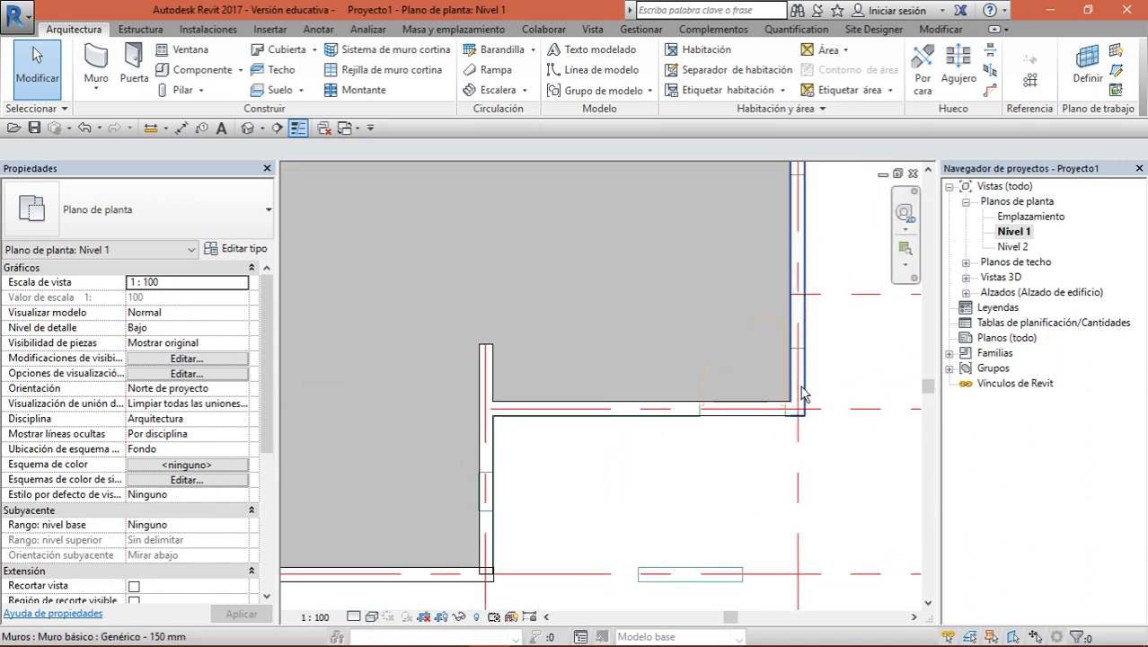
pyautogui.scroll(1, 802, 395)
pyautogui.click(126, 61)
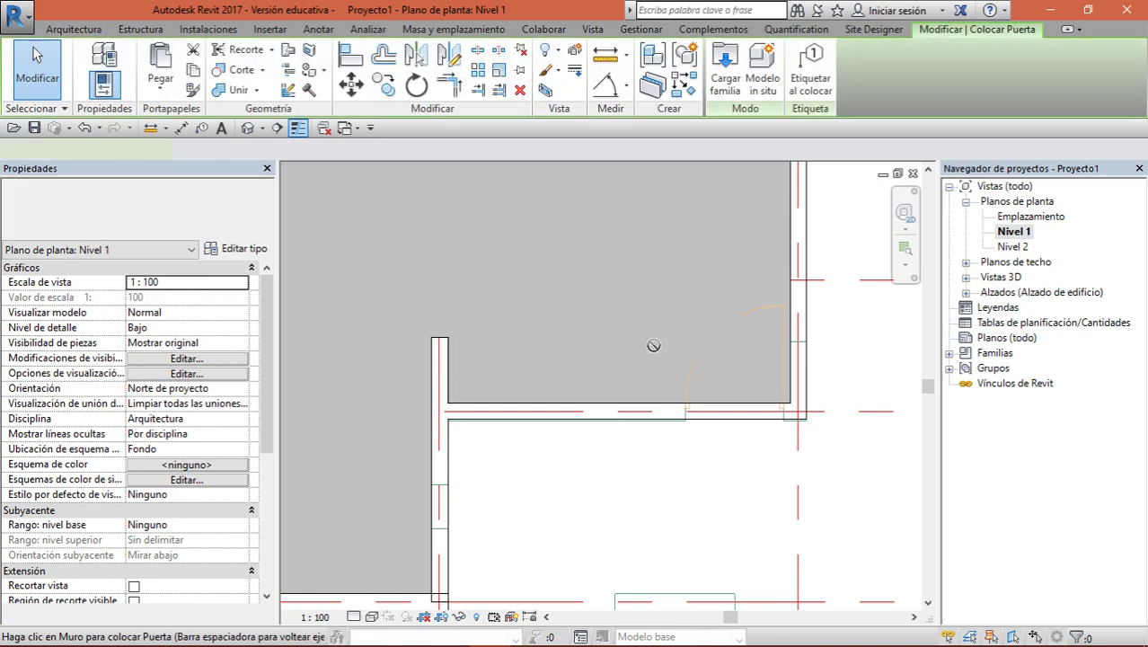
# Using DR, place an M_Simple-A ras 0915 x 2134mm door in the wall near grid G
pyautogui.click(36, 68)
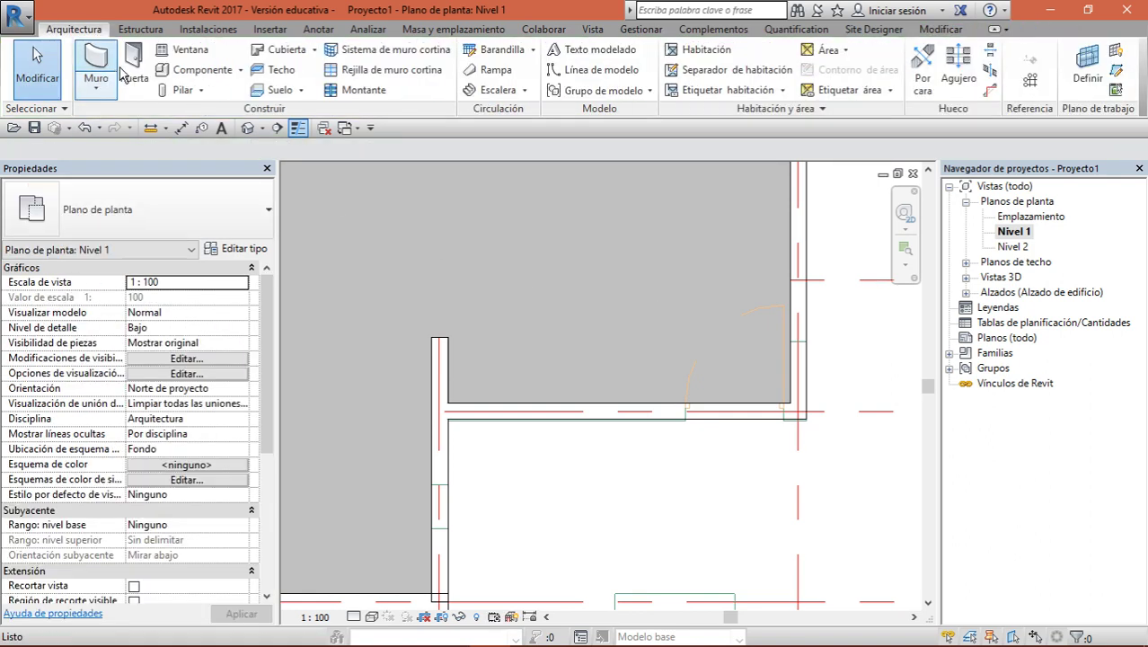
pyautogui.press('d')
pyautogui.press('r')
pyautogui.scroll(2, 718, 400)
pyautogui.scroll(2, 719, 400)
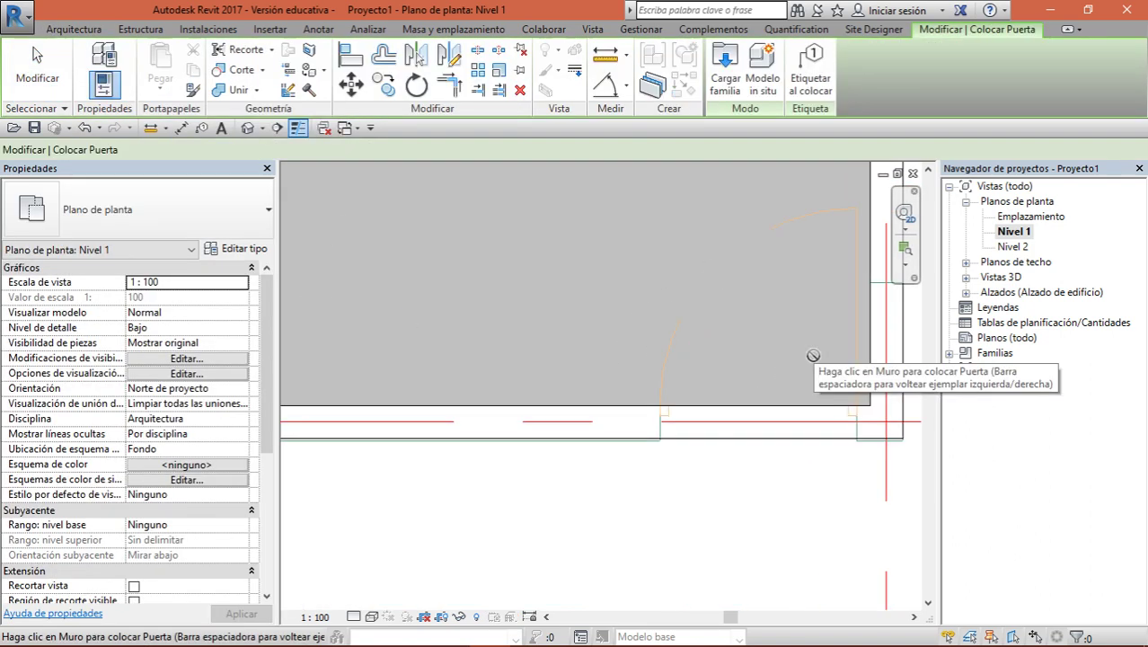
pyautogui.click(756, 401)
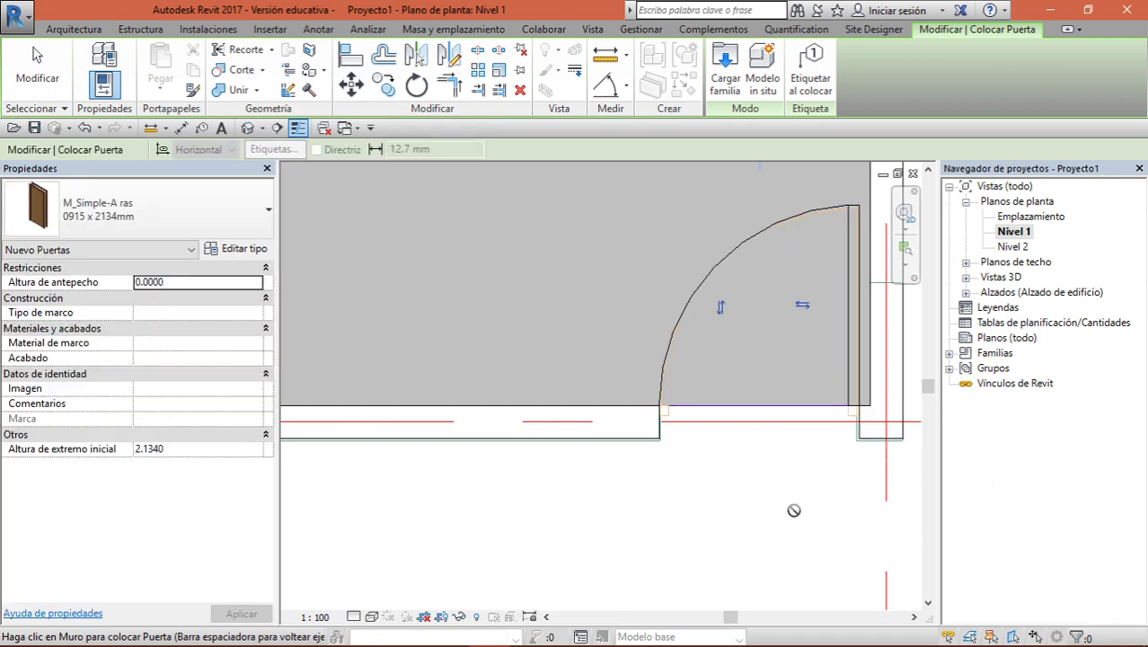
# Place another door in the interior wall on grid E
pyautogui.scroll(-2, 802, 527)
pyautogui.scroll(-3, 801, 527)
pyautogui.moveTo(746, 562); pyautogui.dragTo(714, 620, button='middle')
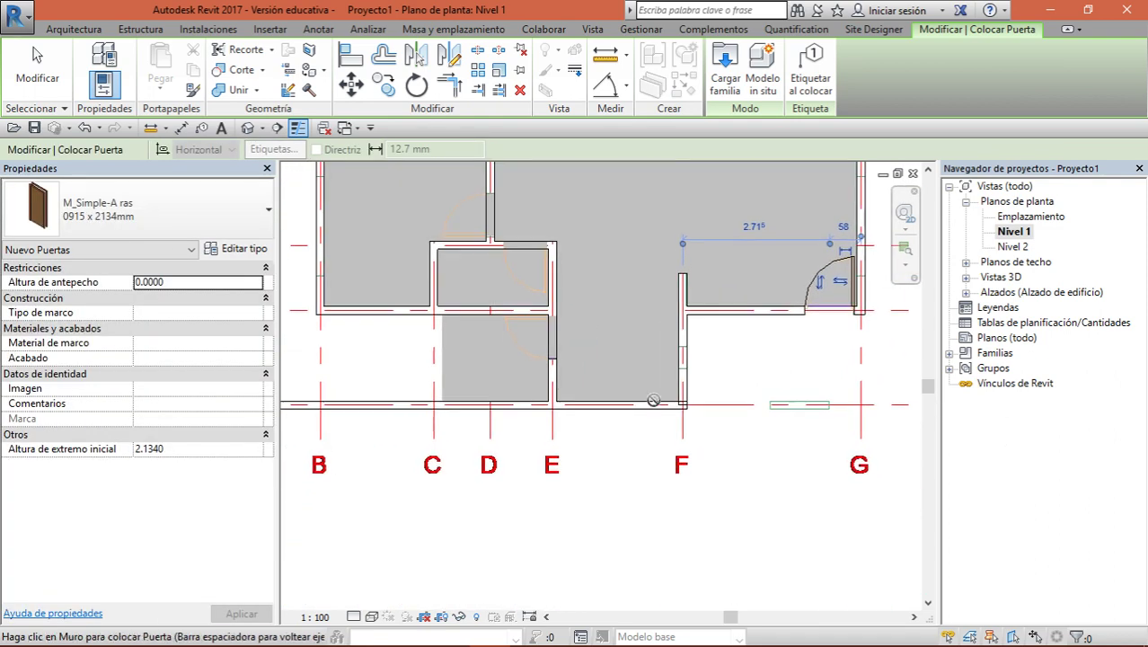
pyautogui.scroll(2, 571, 307)
pyautogui.scroll(1, 572, 307)
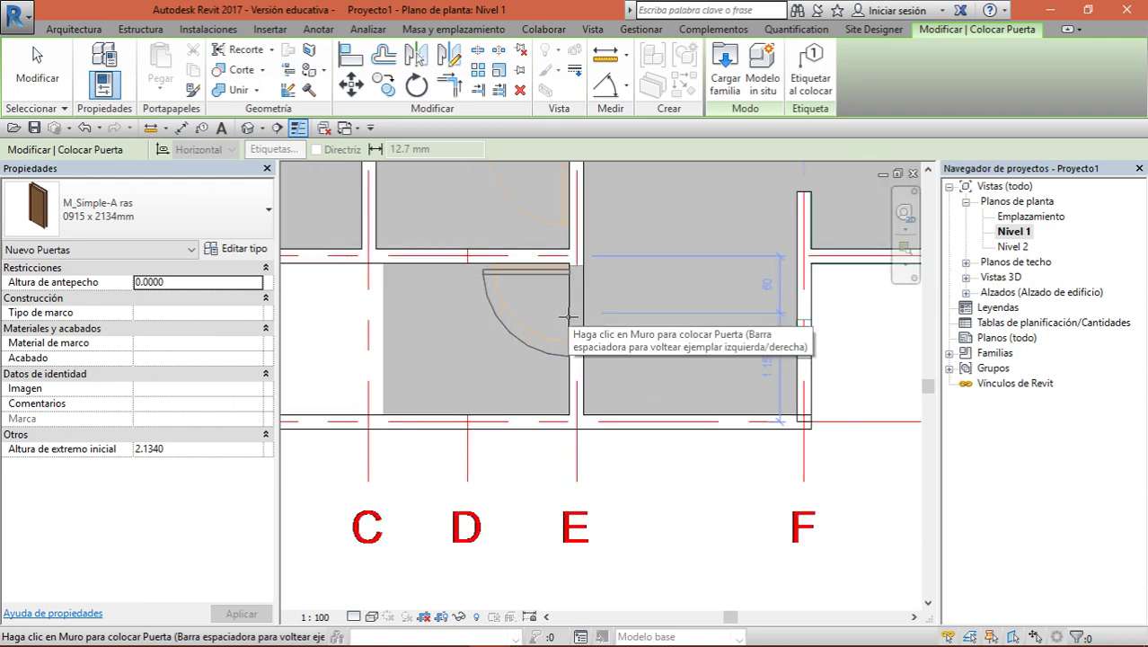
pyautogui.scroll(1, 570, 307)
pyautogui.scroll(1, 568, 308)
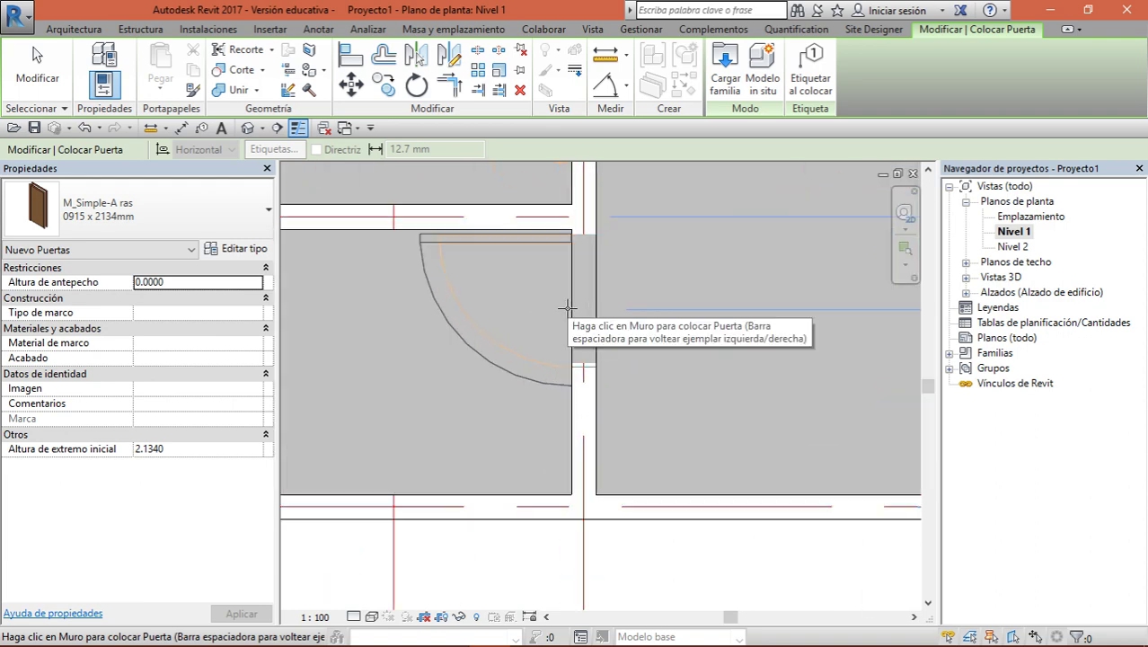
pyautogui.click(568, 308)
# Place a door near grid C between grids 1 and 2, then finish door placement
pyautogui.scroll(-1, 656, 348)
pyautogui.moveTo(661, 351); pyautogui.dragTo(692, 487, button='middle')
pyautogui.scroll(-1, 692, 487)
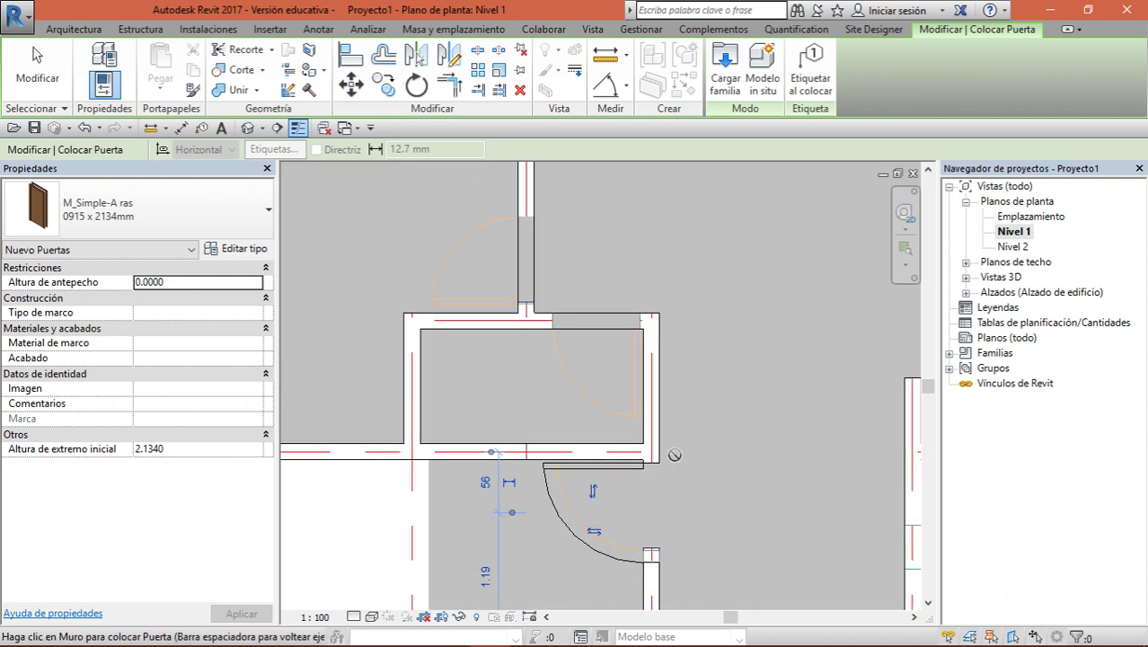
pyautogui.scroll(-1, 683, 405)
pyautogui.moveTo(629, 404); pyautogui.dragTo(584, 409, button='middle')
pyautogui.scroll(1, 580, 409)
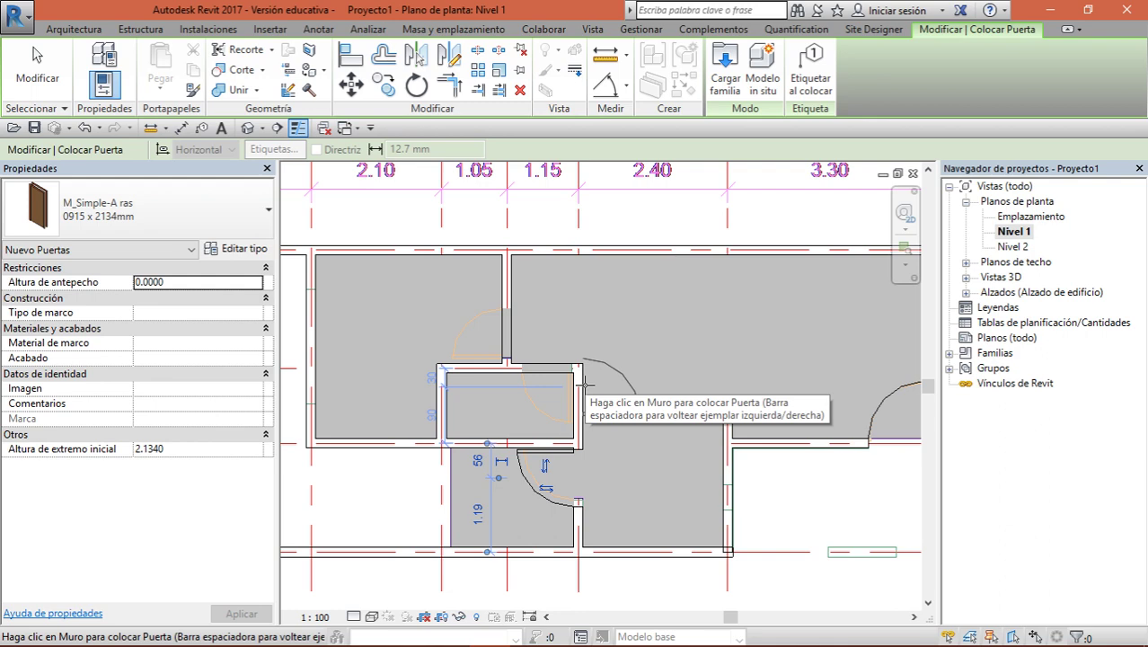
pyautogui.scroll(2, 566, 395)
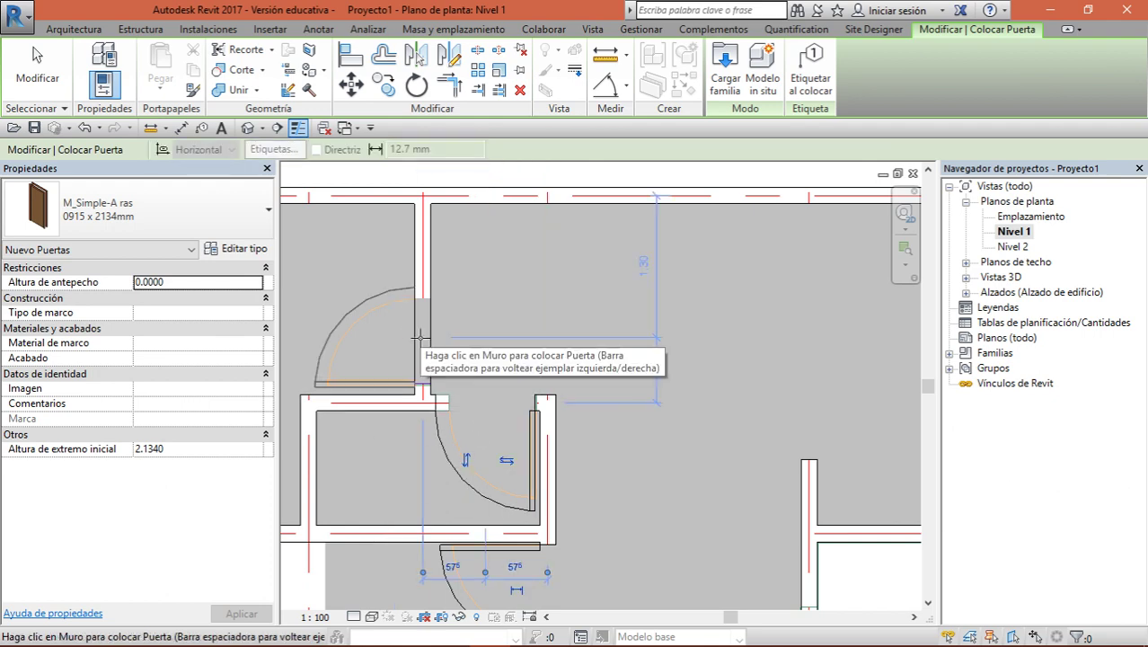
pyautogui.click(371, 388)
pyautogui.scroll(-2, 543, 332)
pyautogui.scroll(-2, 543, 331)
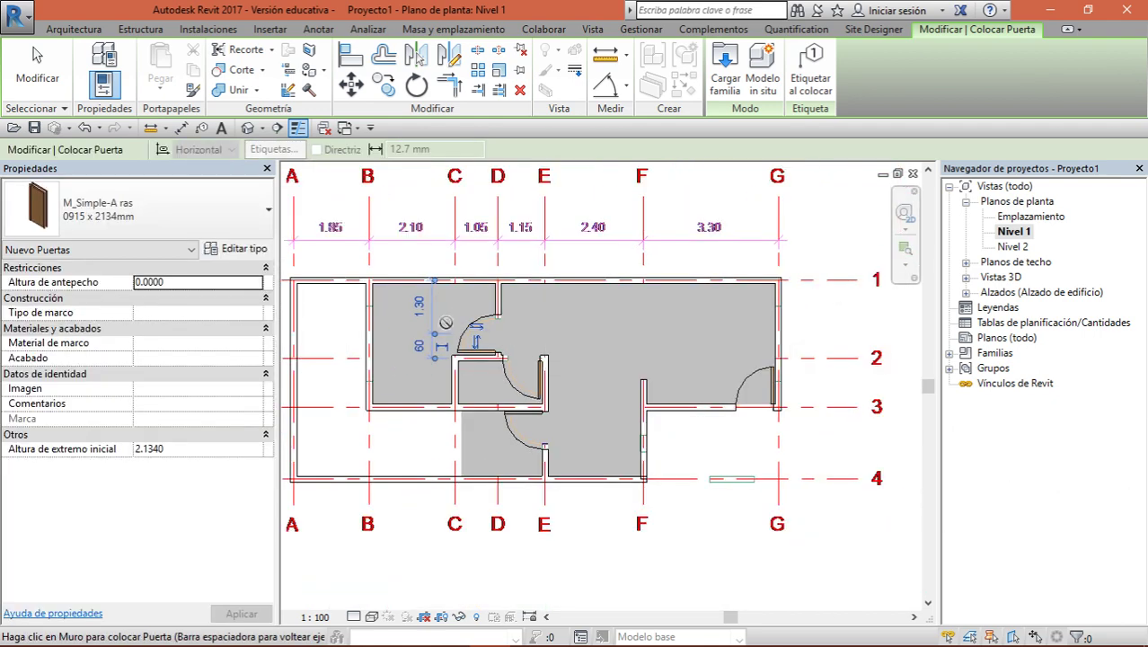
pyautogui.press('Escape')
pyautogui.press('Escape')
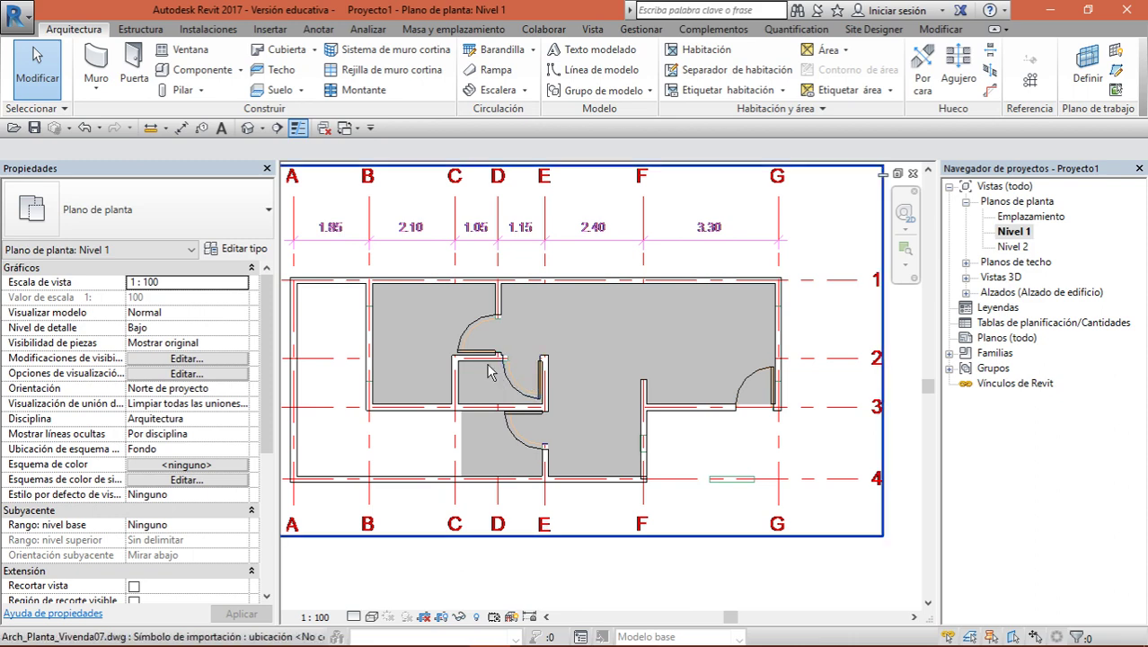
# Select the door beside grid G to check it, then deselect it
pyautogui.click(772, 384)
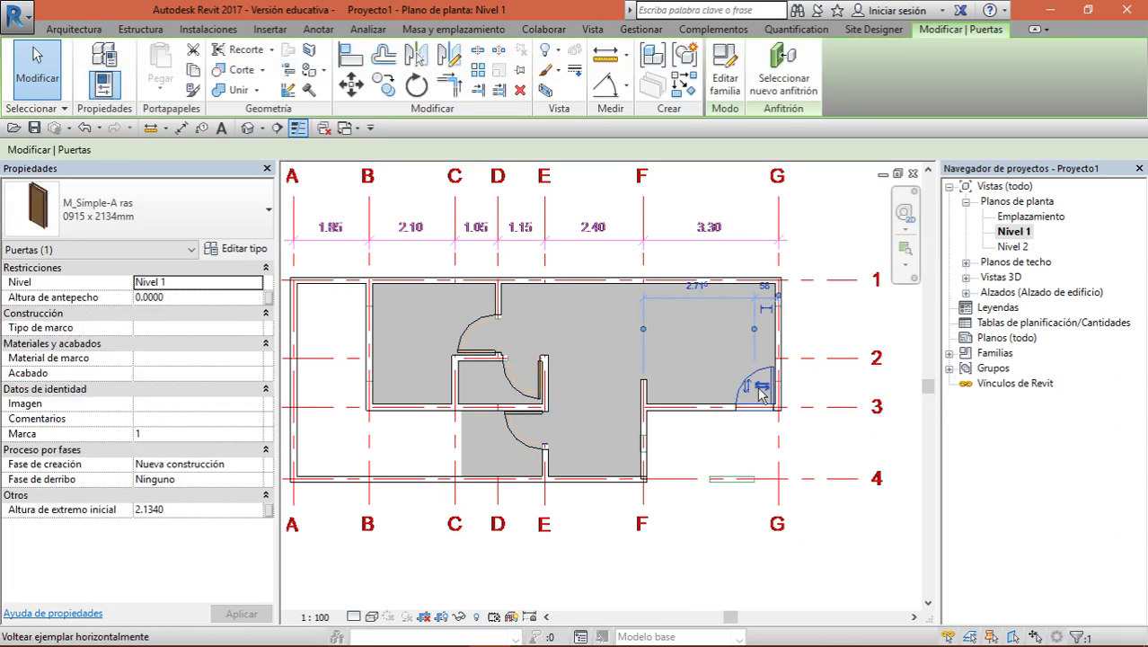
pyautogui.click(861, 559)
pyautogui.scroll(-1, 861, 559)
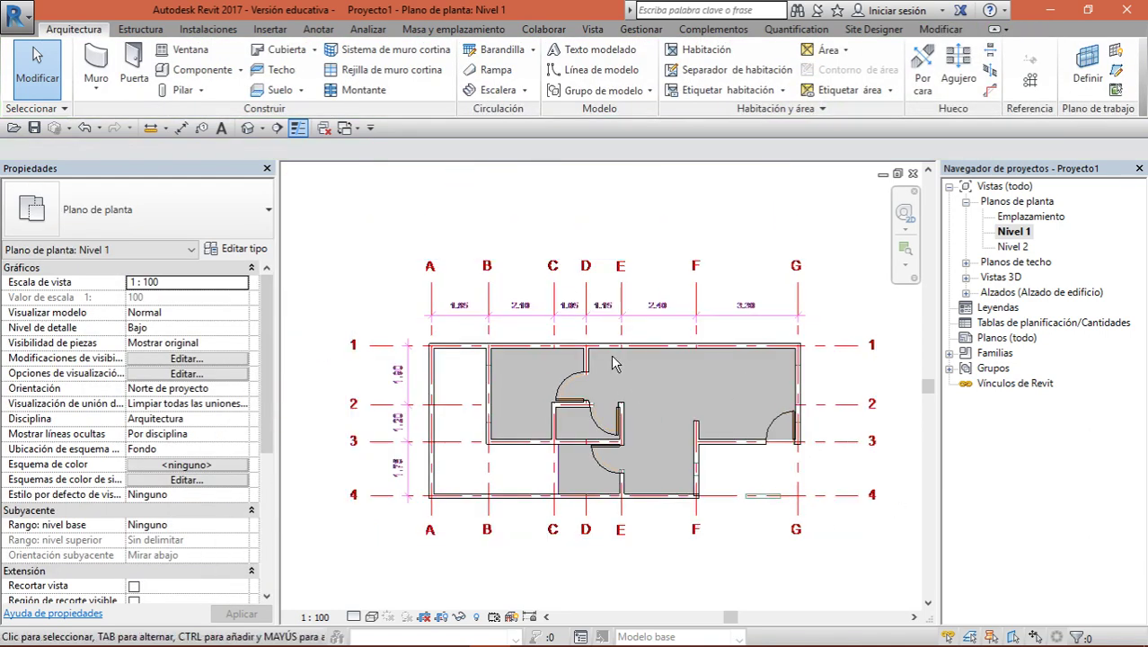
# Start window placement with the M_Fijo 0915 x 1830mm window type
pyautogui.click(205, 56)
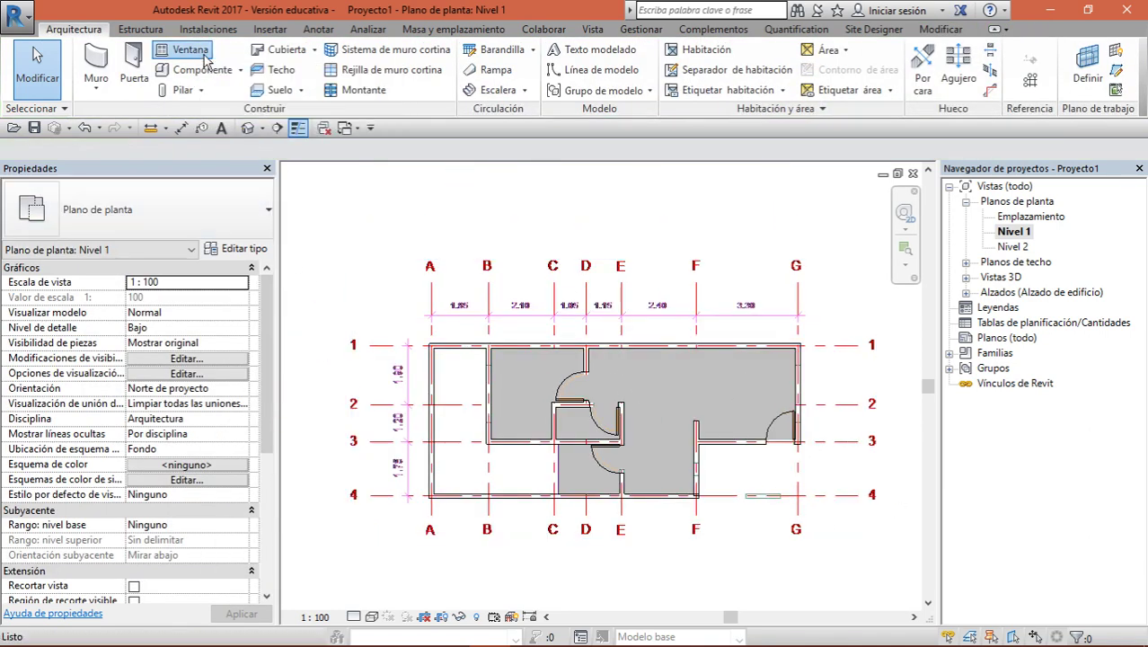
pyautogui.click(226, 224)
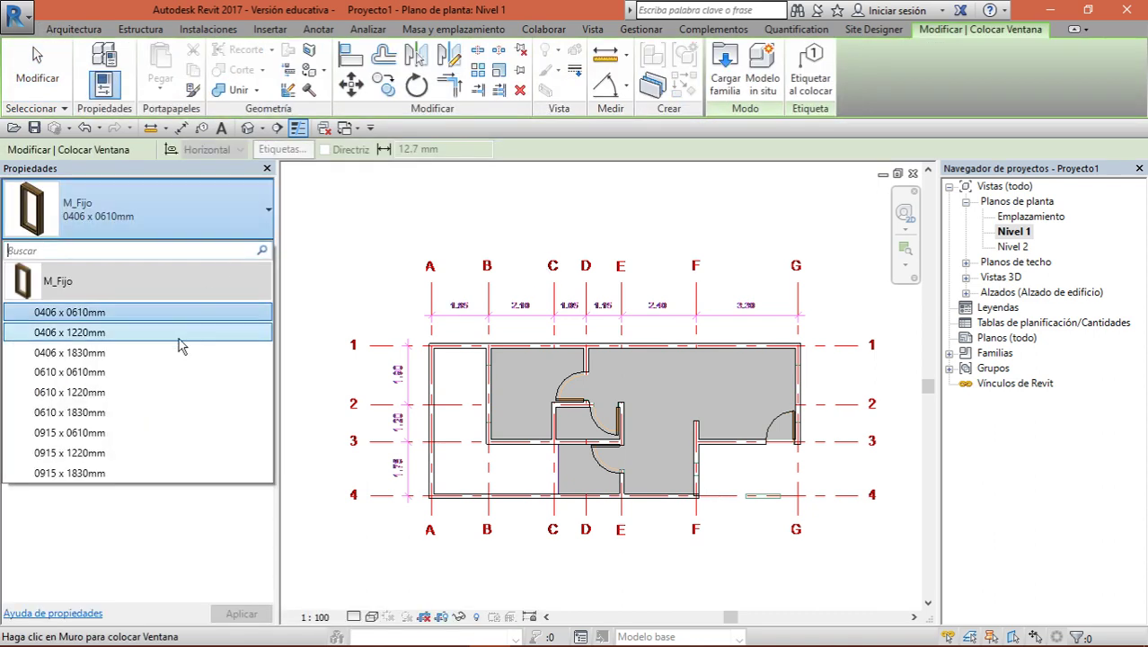
pyautogui.click(84, 474)
# Zoom out to show the whole Level 1 plan and end window placement
pyautogui.scroll(2, 499, 396)
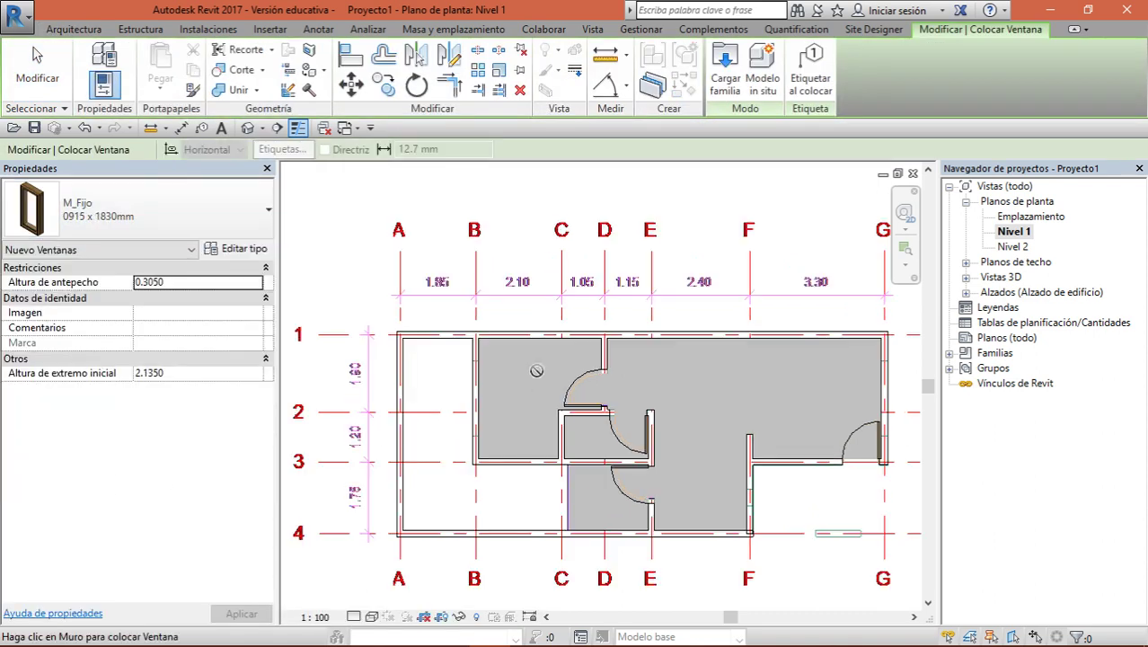
pyautogui.scroll(2, 485, 392)
pyautogui.scroll(2, 474, 390)
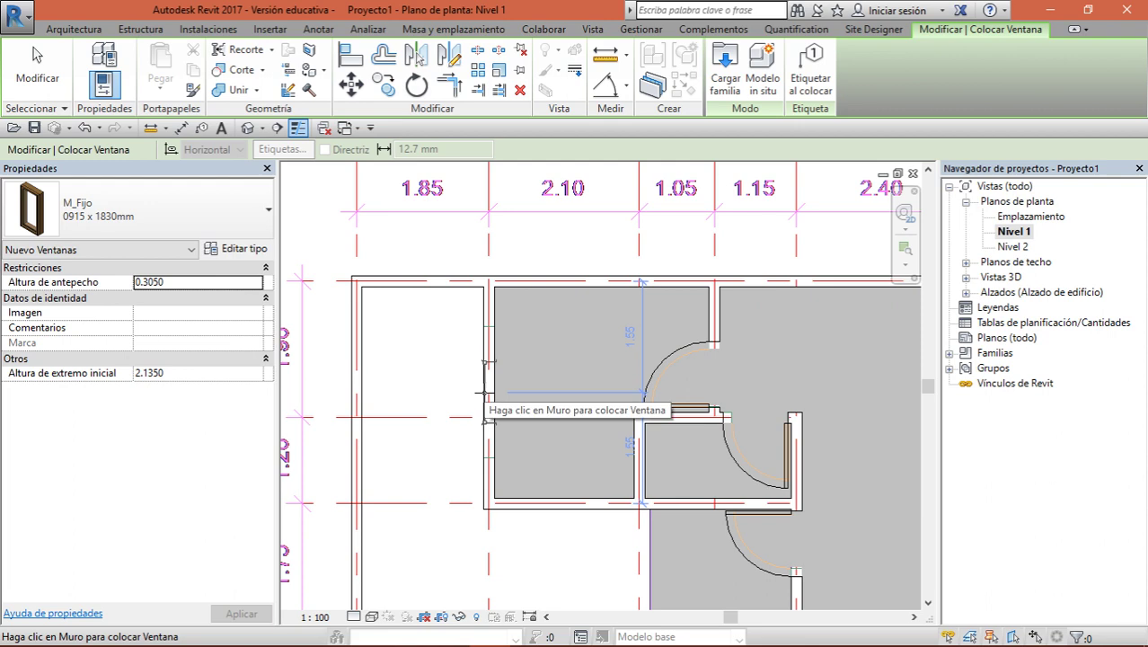
pyautogui.scroll(-2, 427, 384)
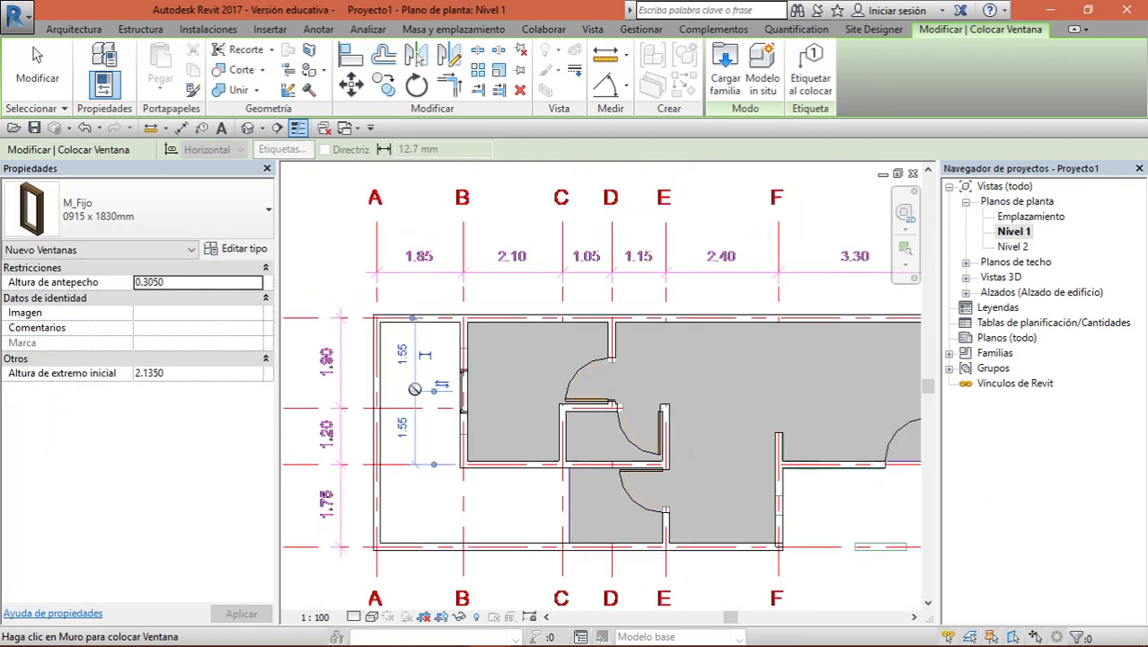
pyautogui.scroll(-2, 431, 386)
pyautogui.scroll(3, 708, 371)
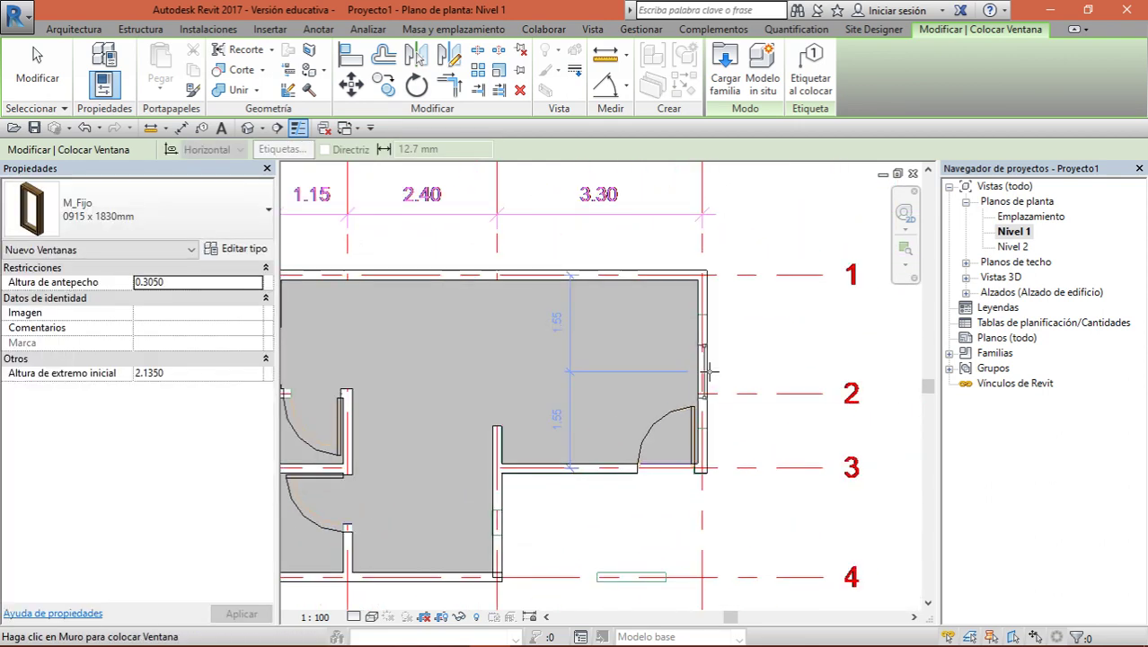
pyautogui.scroll(-2, 770, 388)
pyautogui.scroll(-1, 769, 389)
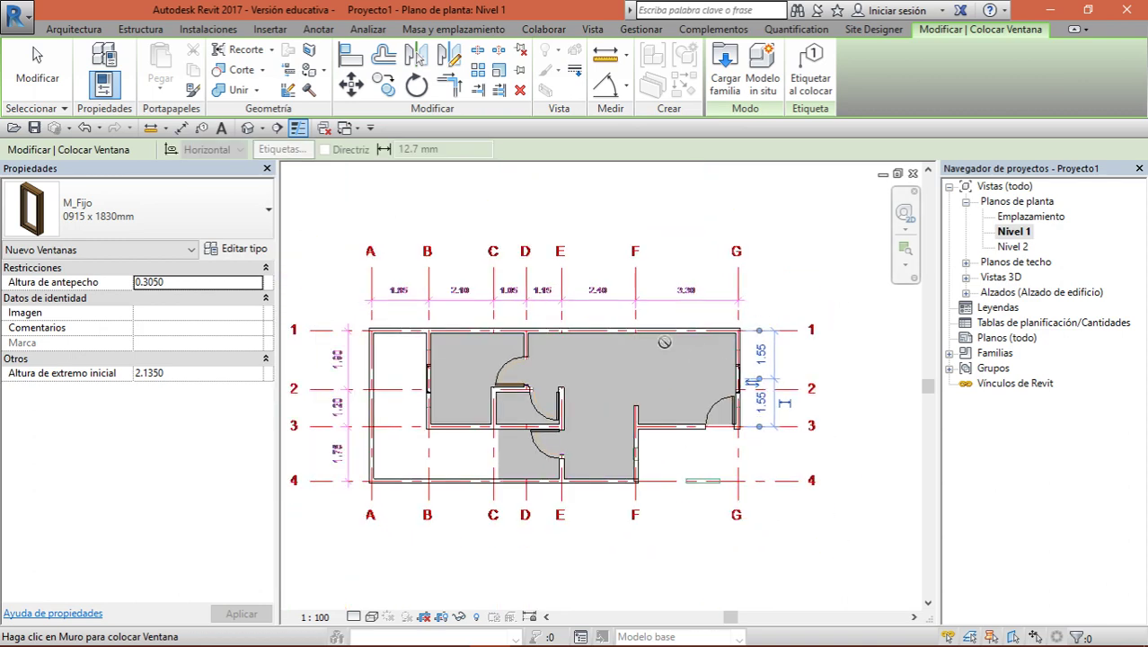
pyautogui.press('Escape')
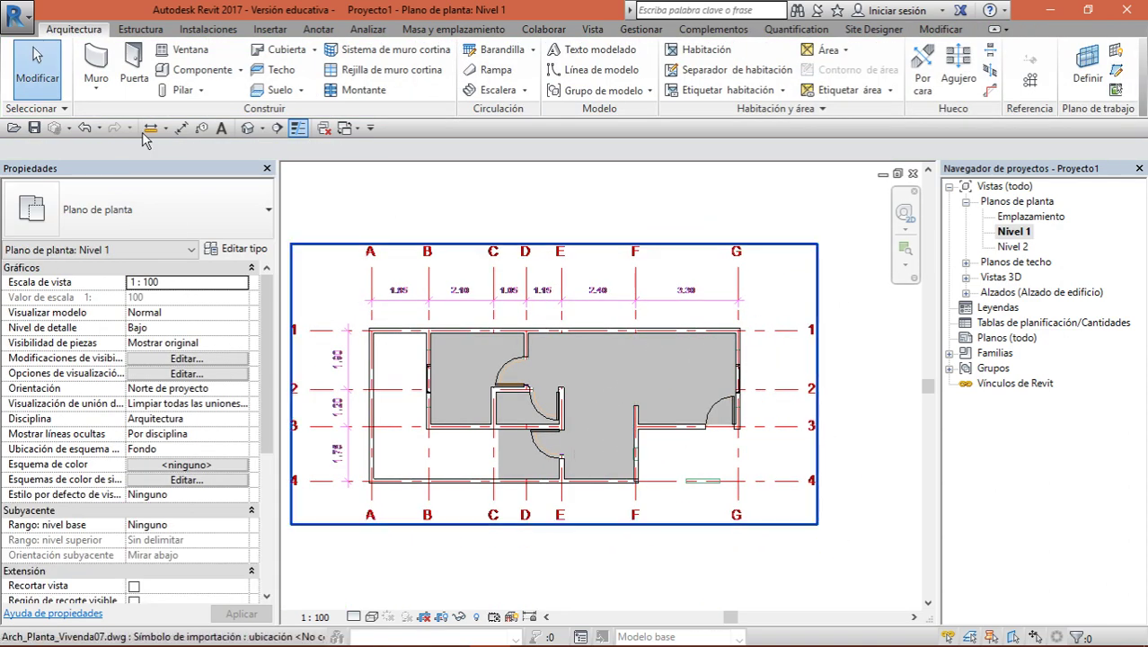
# Review the model in the Default 3D view, including a top view and an isometric angle
pyautogui.click(250, 128)
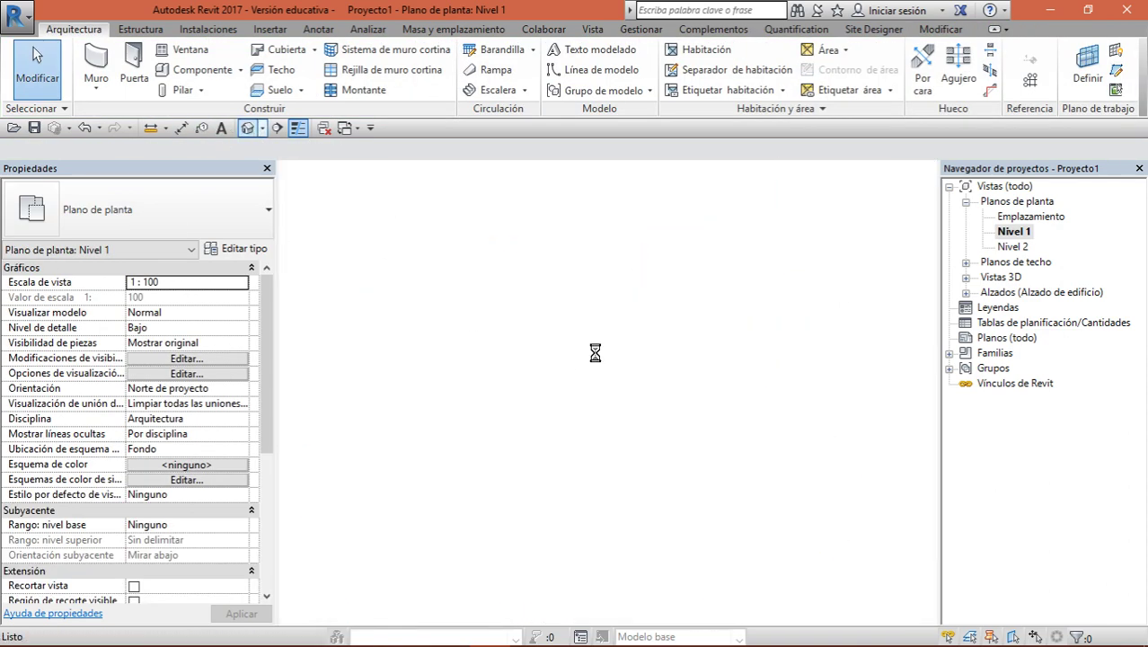
pyautogui.moveTo(597, 355)
pyautogui.keyDown('shift'); pyautogui.mouseDown(button='middle')
pyautogui.moveTo(552, 419)
pyautogui.moveTo(736, 379)
pyautogui.moveTo(677, 291)
pyautogui.moveTo(617, 250)
pyautogui.mouseUp(button='middle'); pyautogui.keyUp('shift')
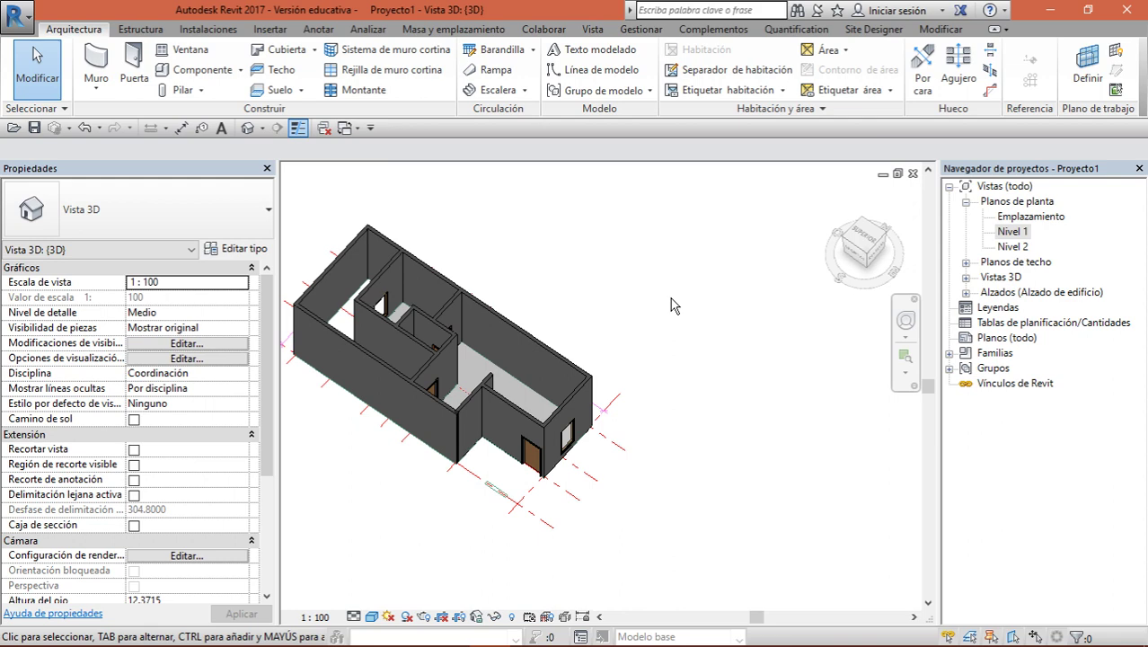
pyautogui.moveTo(671, 306); pyautogui.dragTo(709, 337, button='middle')
pyautogui.moveTo(698, 241); pyautogui.dragTo(709, 319)
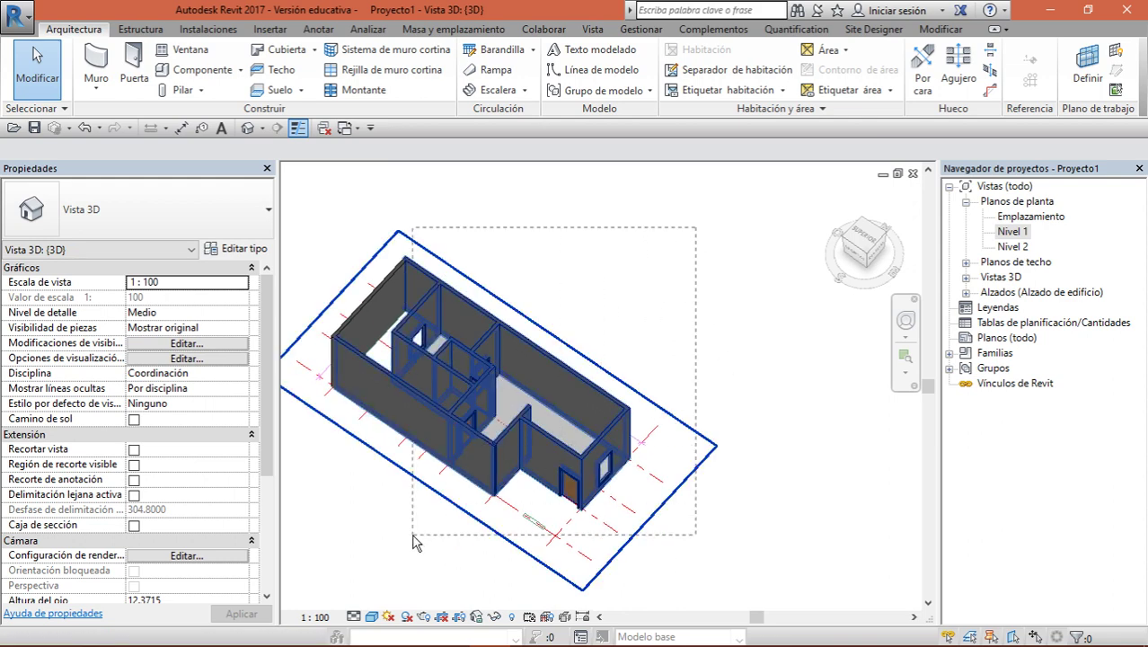
pyautogui.click(864, 244)
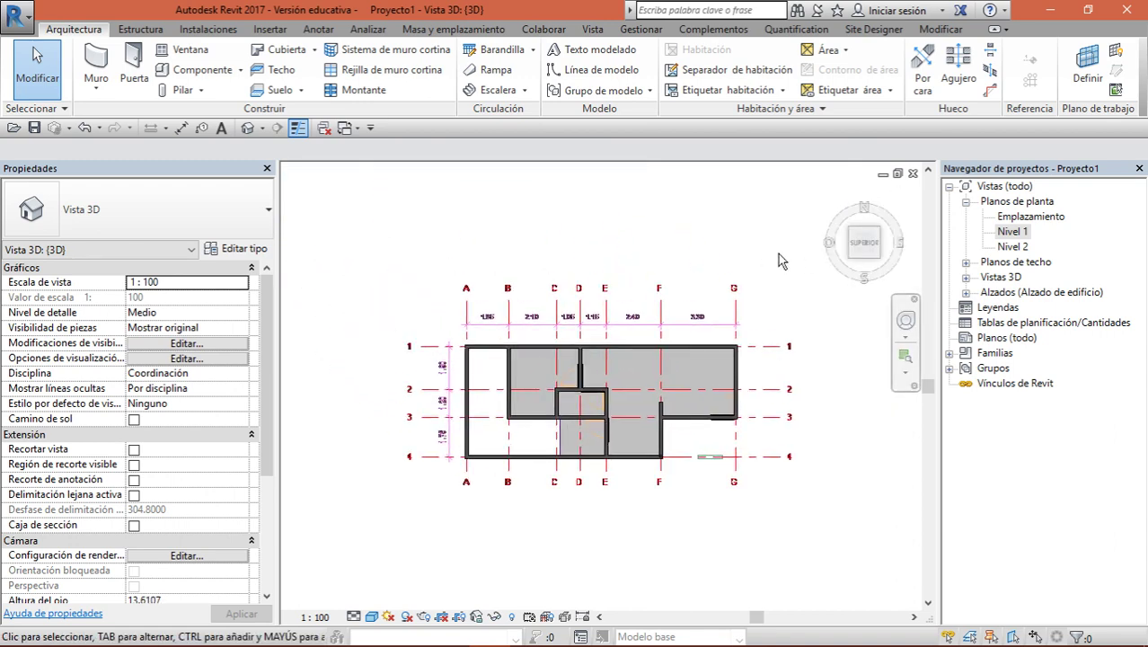
pyautogui.moveTo(362, 524); pyautogui.dragTo(362, 522)
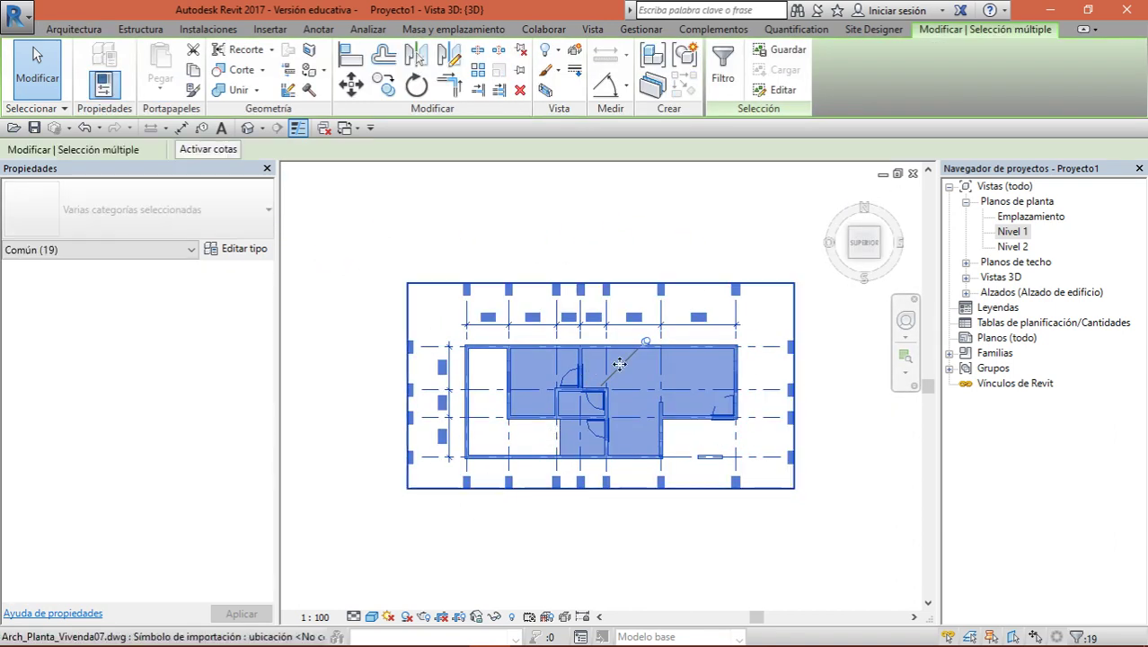
pyautogui.click(823, 471)
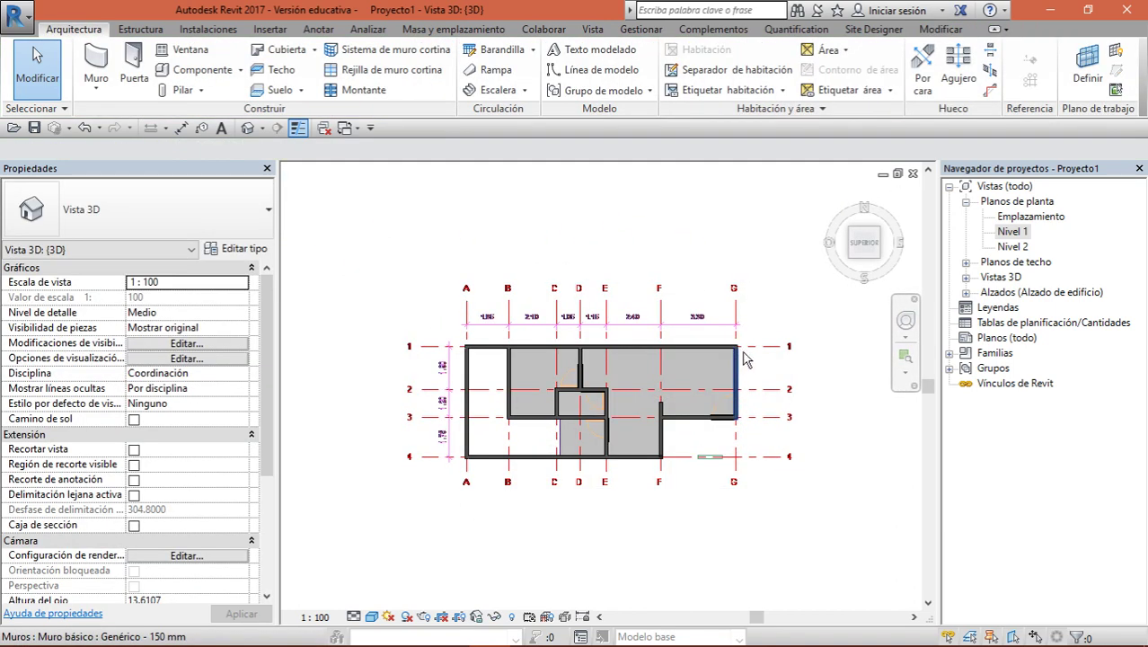
pyautogui.moveTo(727, 367)
pyautogui.keyDown('shift'); pyautogui.mouseDown(button='middle')
pyautogui.moveTo(683, 323)
pyautogui.moveTo(665, 341)
pyautogui.mouseUp(button='middle'); pyautogui.keyUp('shift')
# Select the imported DWG and the model walls, then open the Nivel 1 floor plan
pyautogui.click(665, 404)
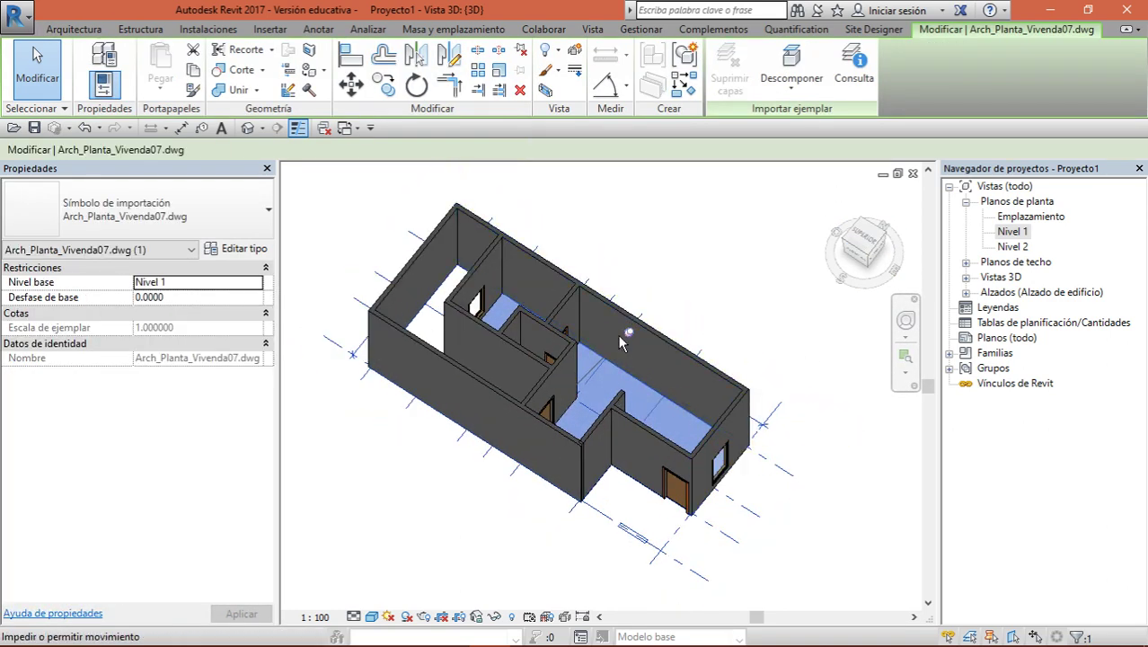
pyautogui.scroll(-3, 513, 383)
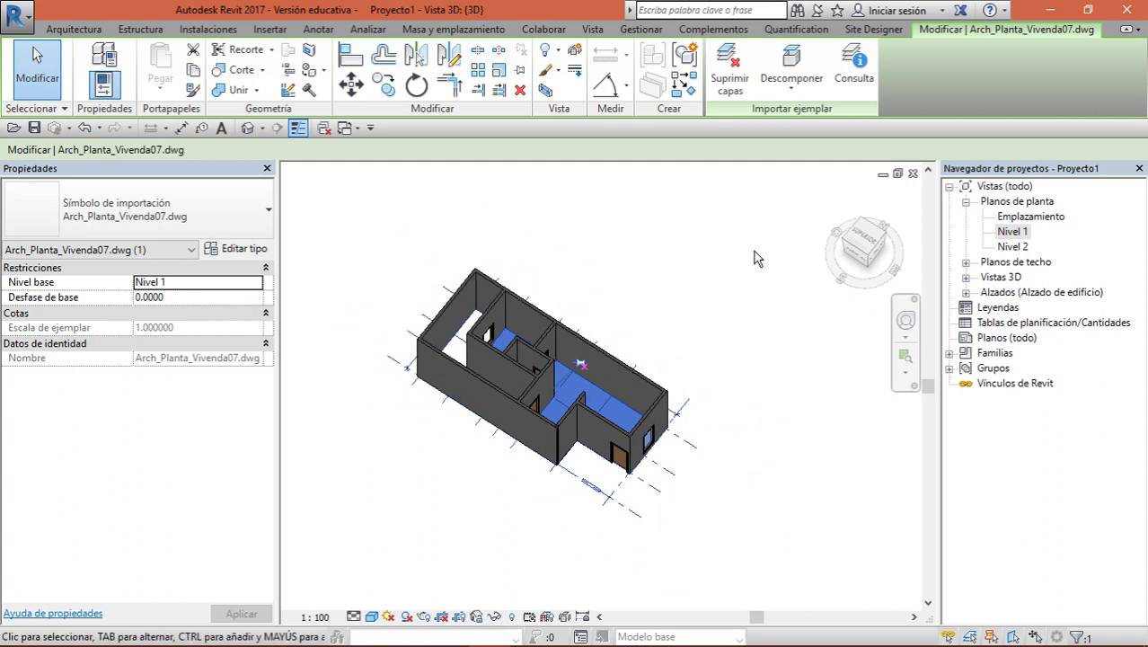
pyautogui.press('Escape')
pyautogui.moveTo(719, 252); pyautogui.dragTo(409, 492)
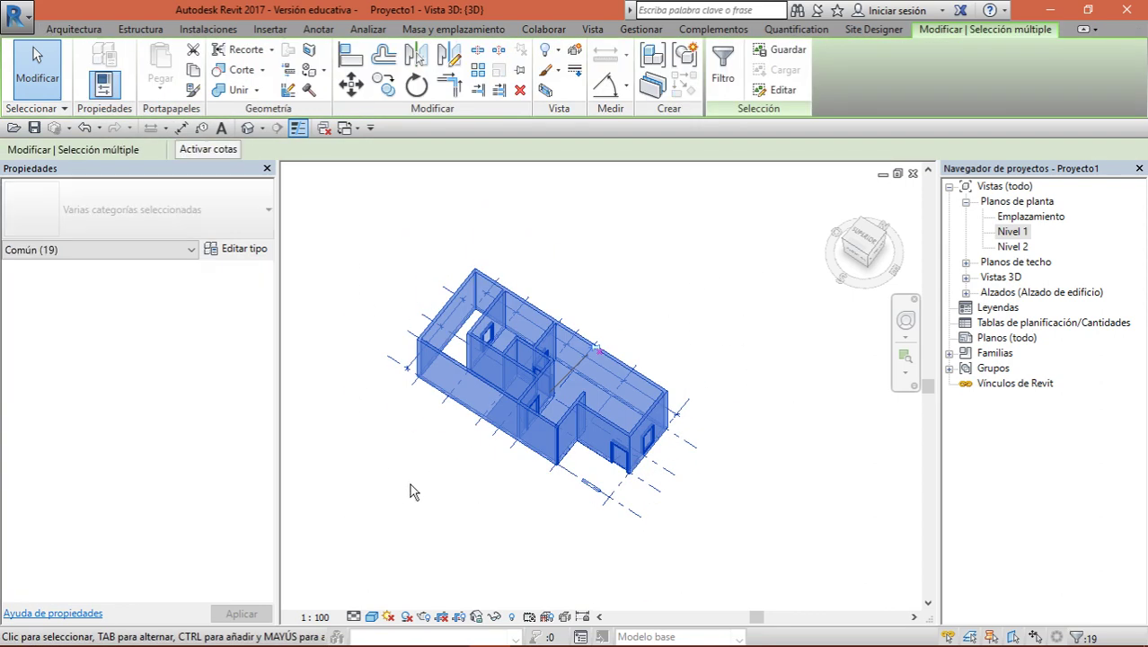
pyautogui.click(457, 456)
pyautogui.doubleClick(1013, 231)
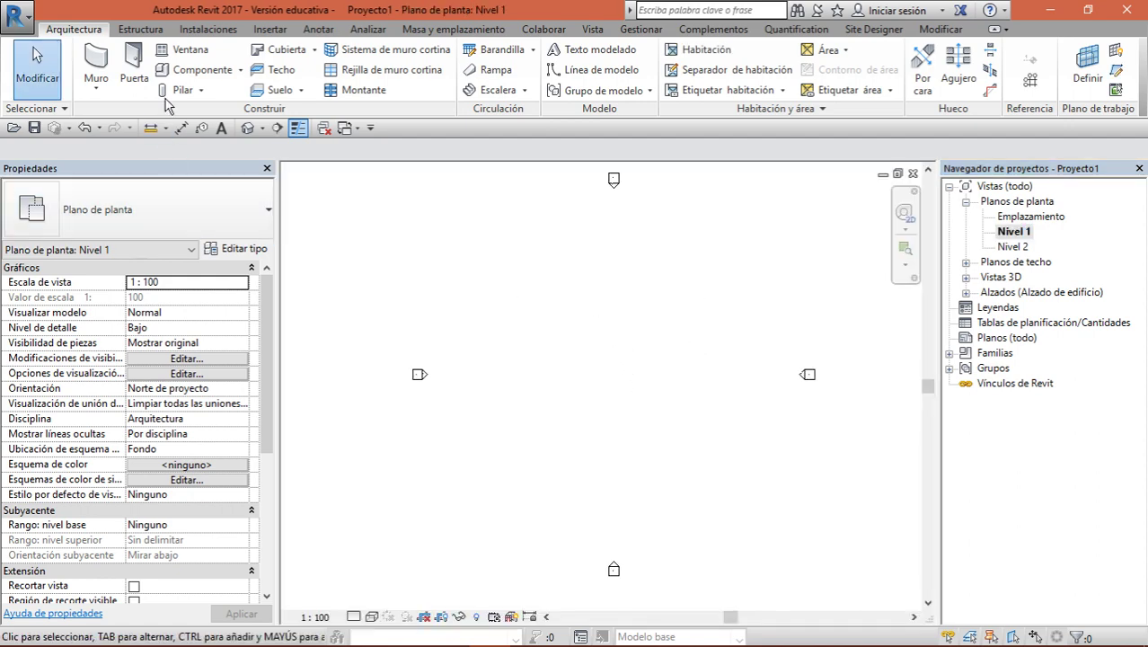
# Draw two trial walls with lengths of 8 and 15
pyautogui.click(97, 60)
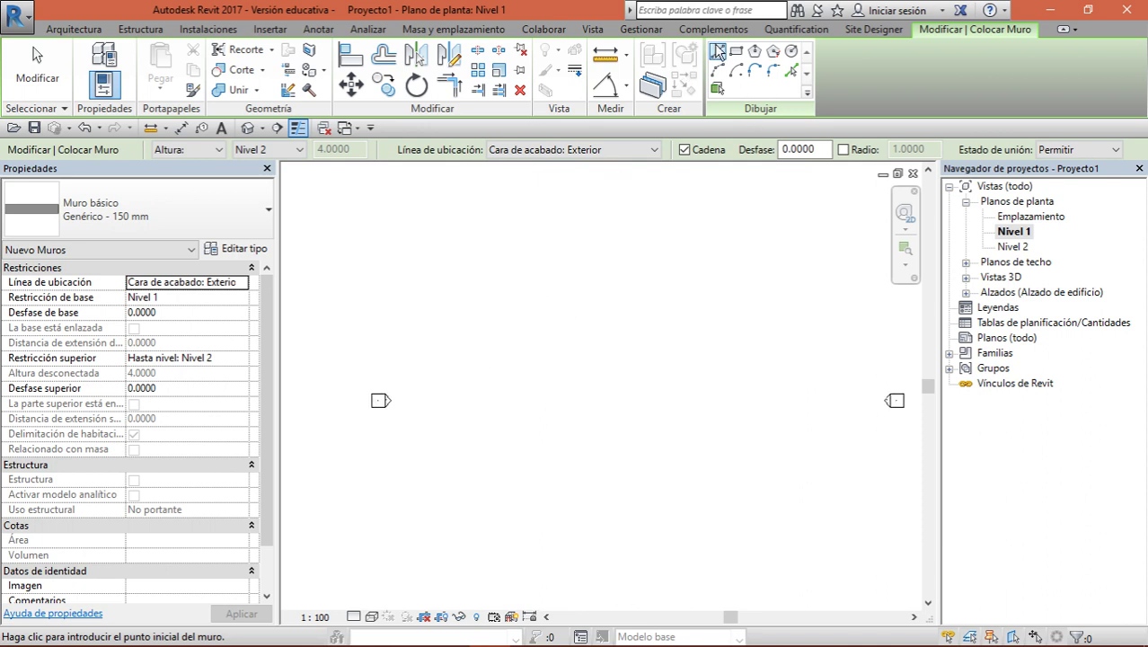
pyautogui.click(531, 309)
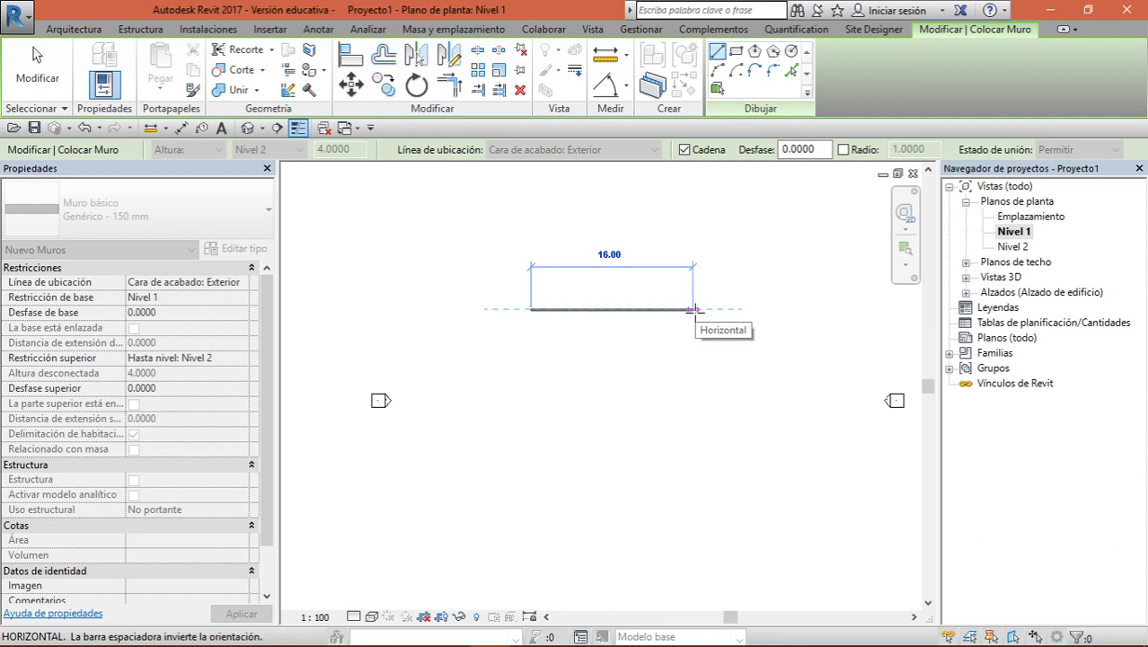
pyautogui.write('8')
pyautogui.press('Return')
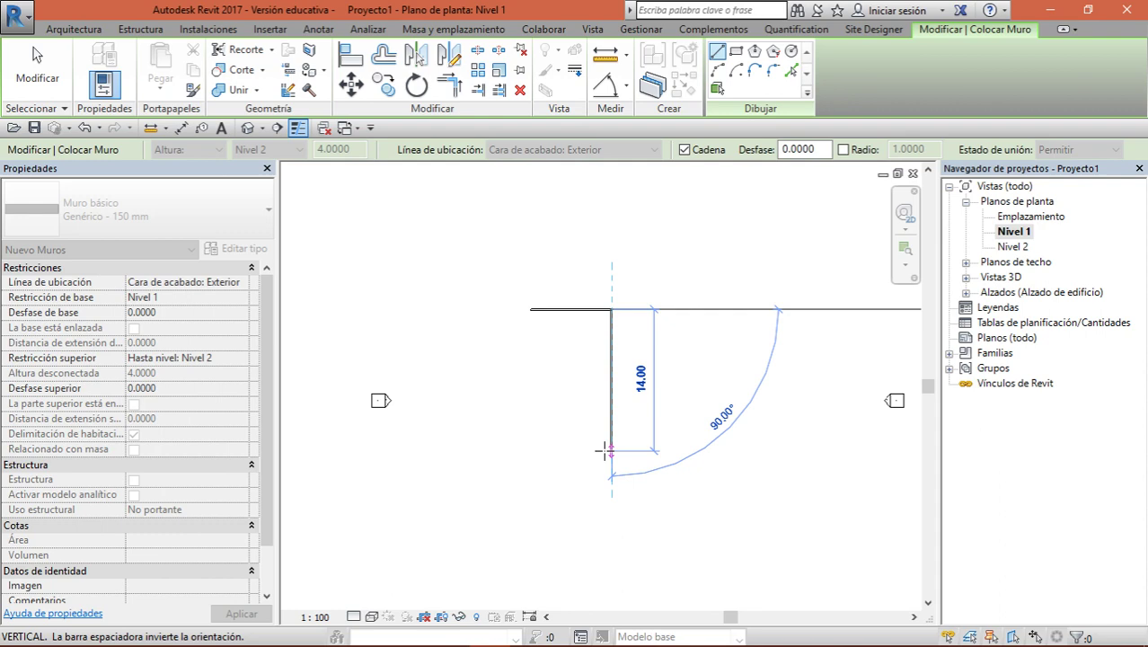
pyautogui.write('15')
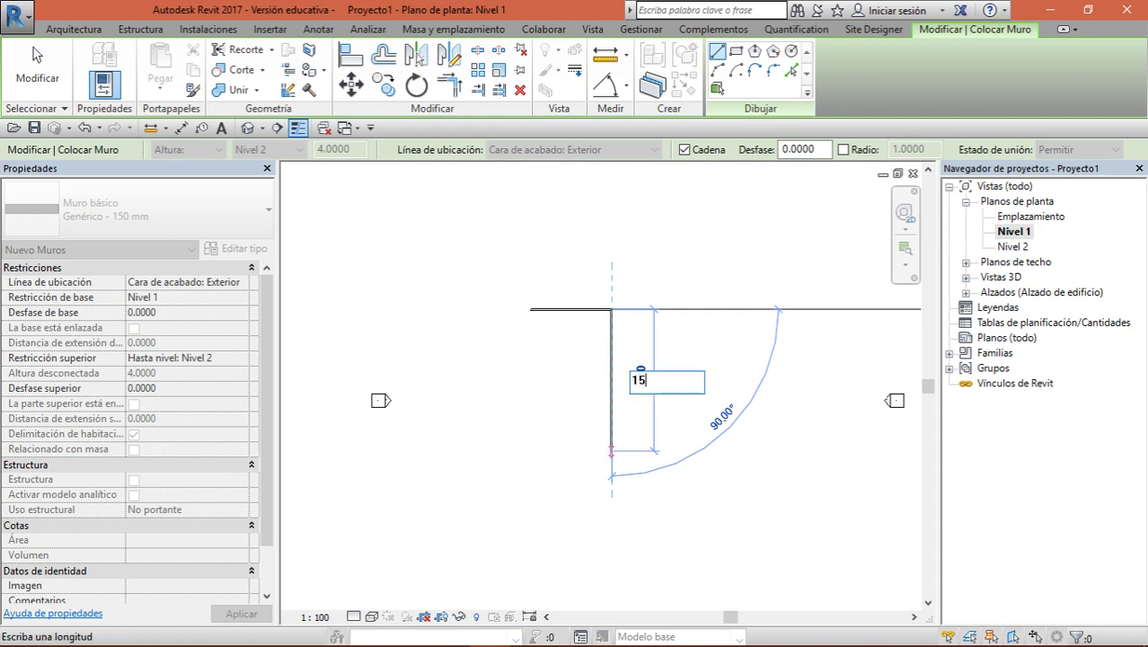
pyautogui.press('Return')
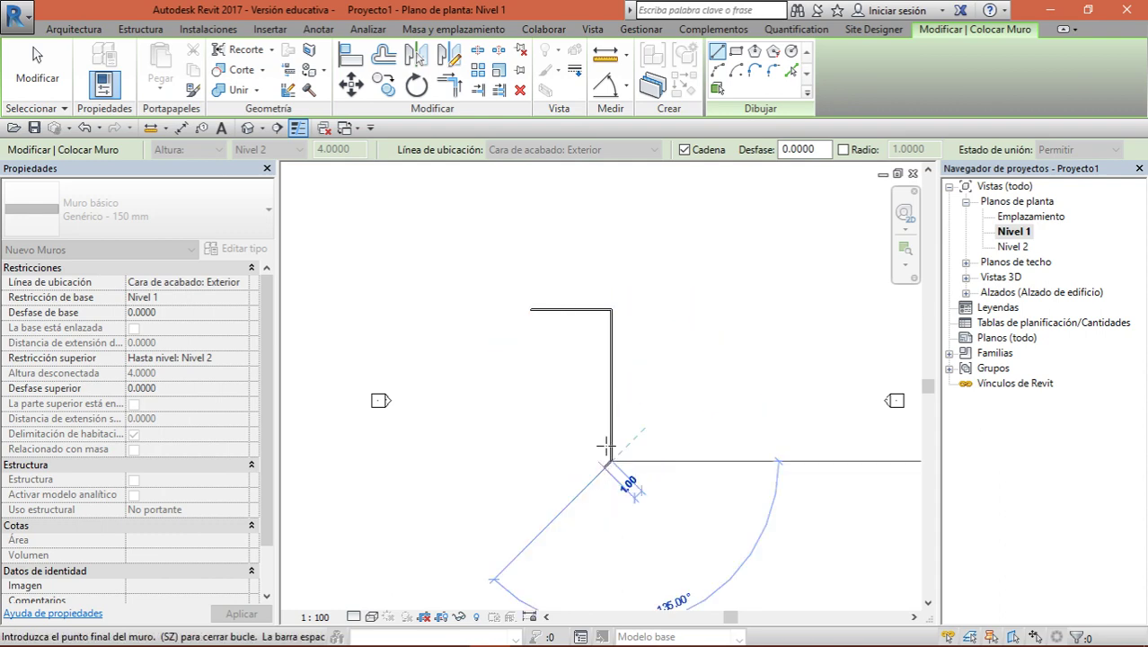
pyautogui.press('Escape')
pyautogui.press('Escape')
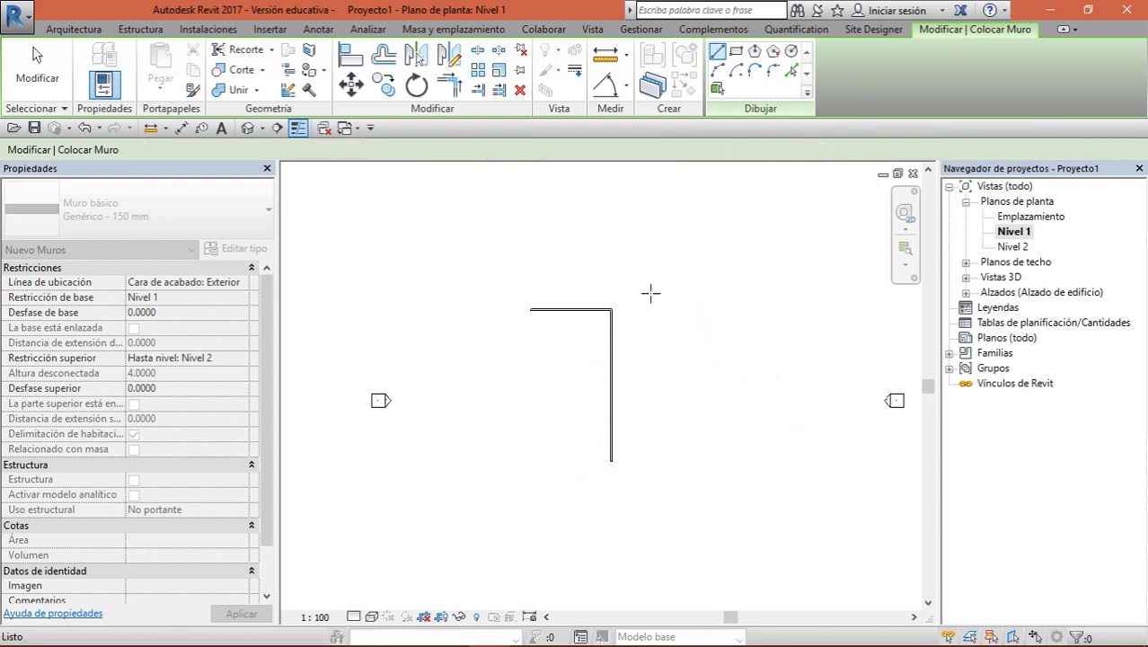
# Delete the two trial walls and restart the Wall tool
pyautogui.moveTo(616, 302); pyautogui.dragTo(551, 455)
pyautogui.press('Delete')
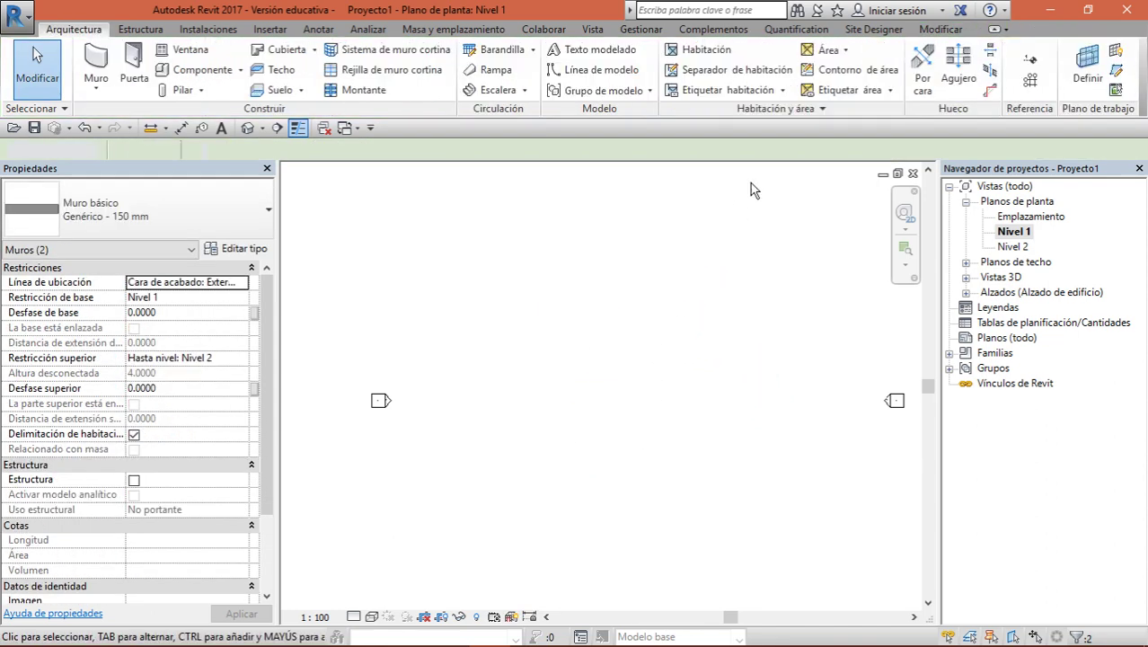
pyautogui.click(96, 65)
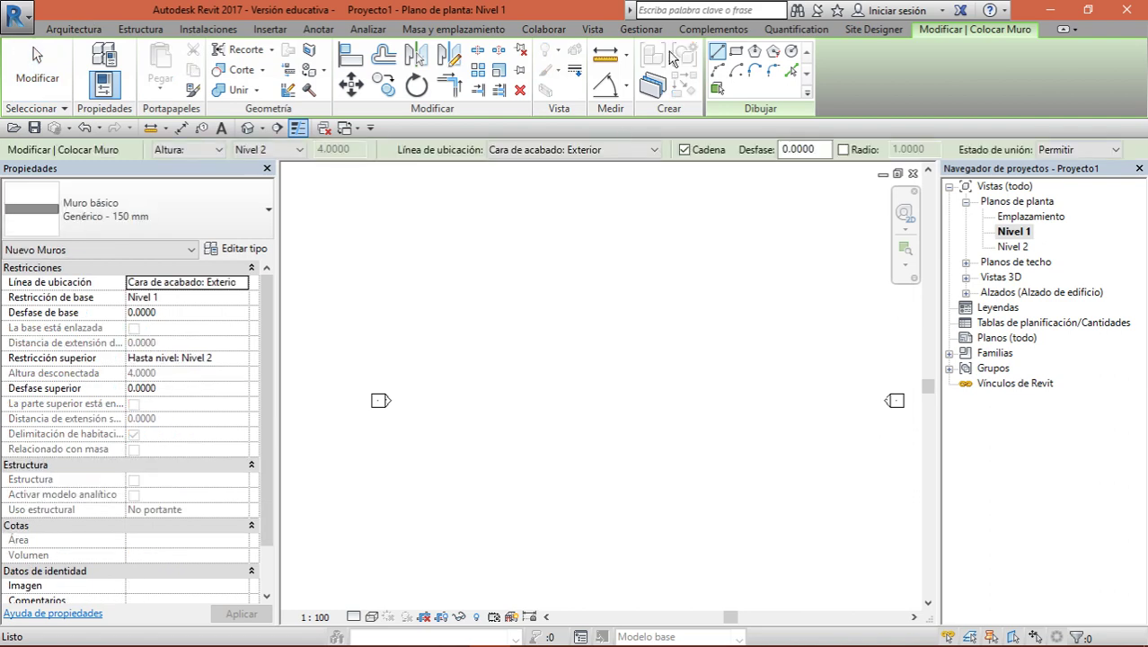
# Draw a rectangle of Genérico 150 mm walls using the Rectangle draw option
pyautogui.click(738, 54)
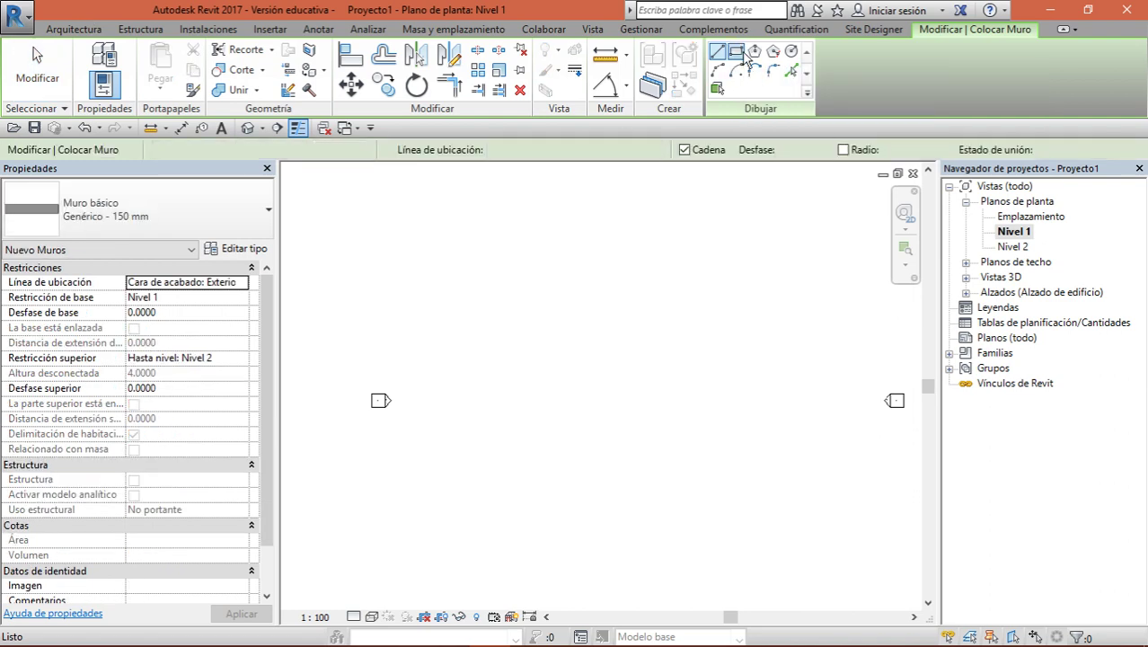
pyautogui.click(516, 293)
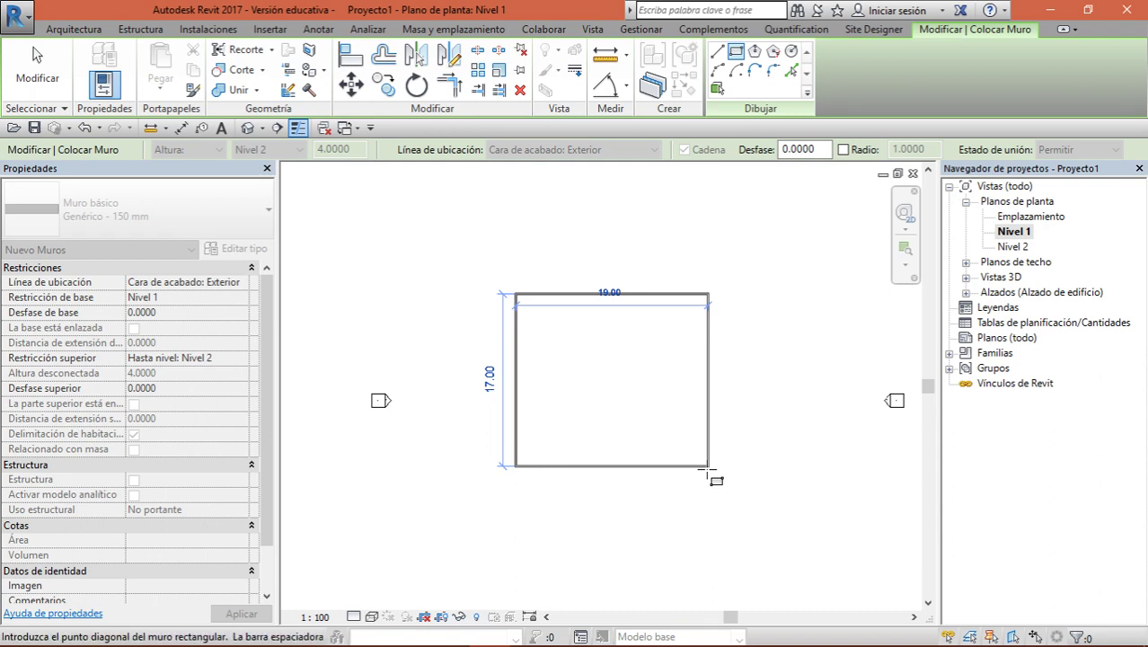
pyautogui.hotkey('alt', 'Tab')
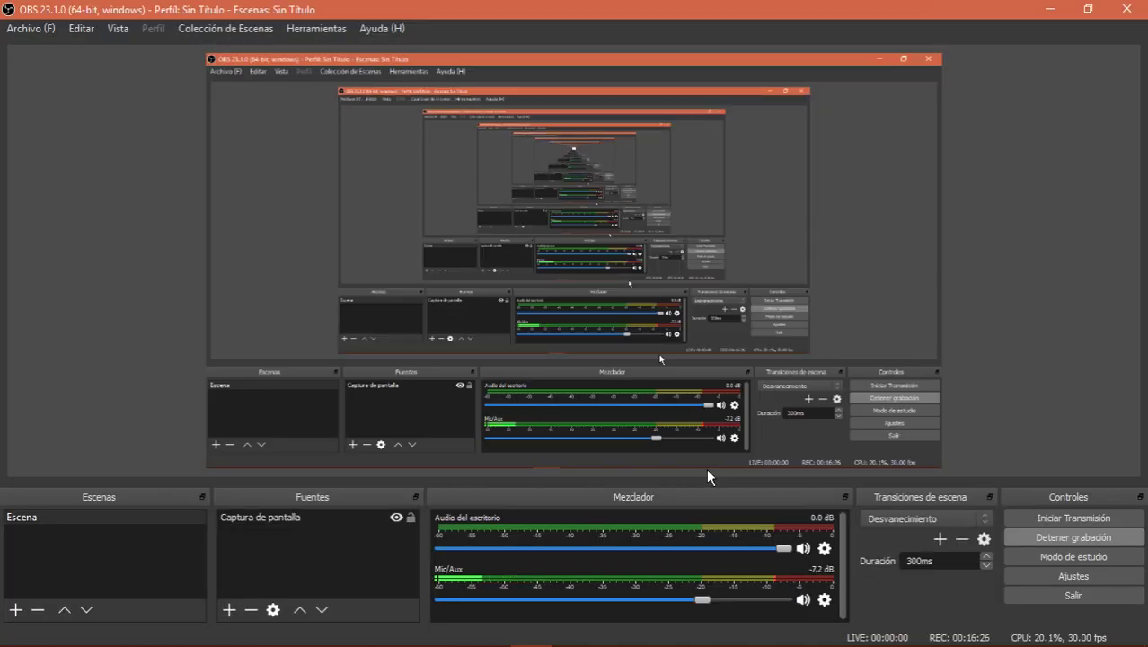
pyautogui.hotkey('alt', 'Tab')
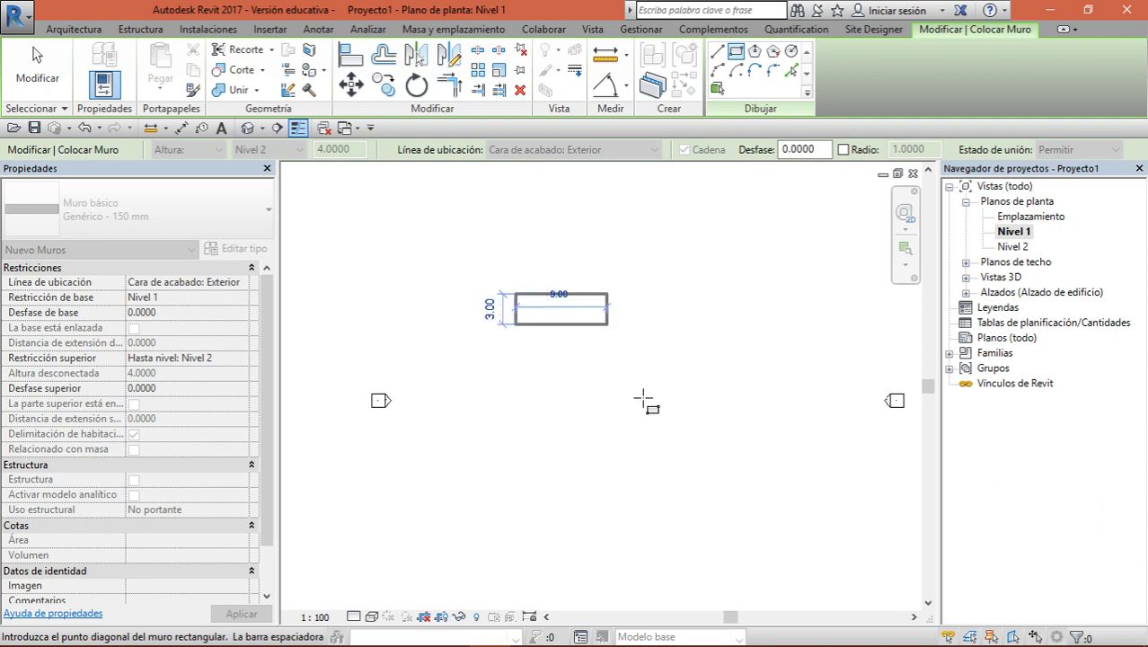
pyautogui.click(718, 507)
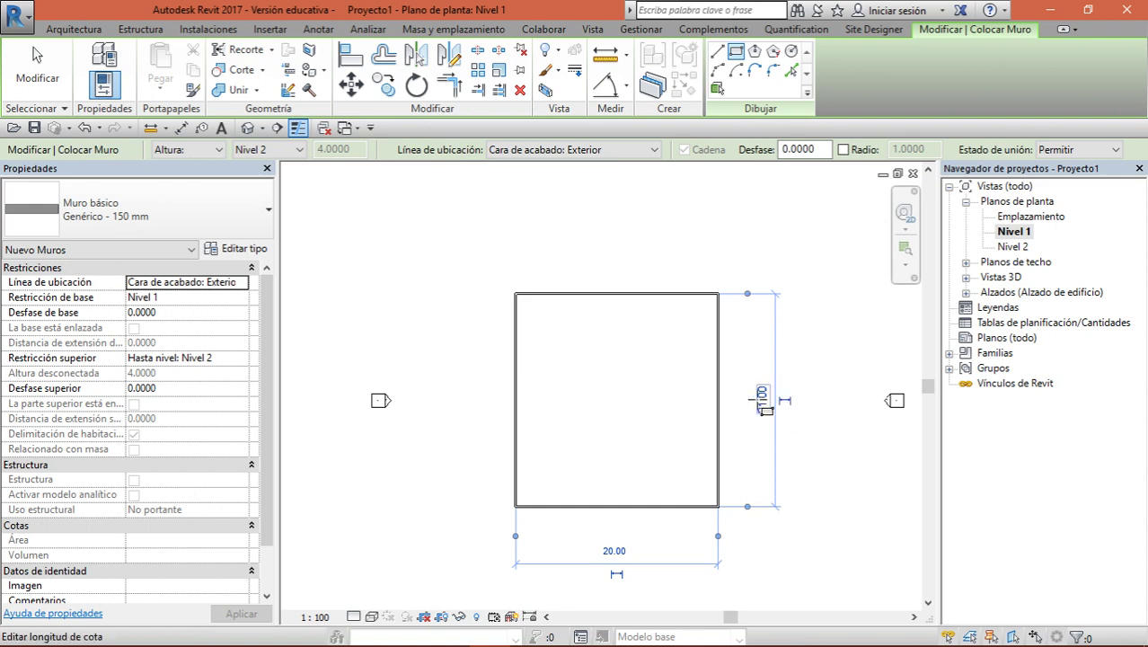
# Resize the wall rectangle to a height of 12 and a width of 10
pyautogui.click(766, 403)
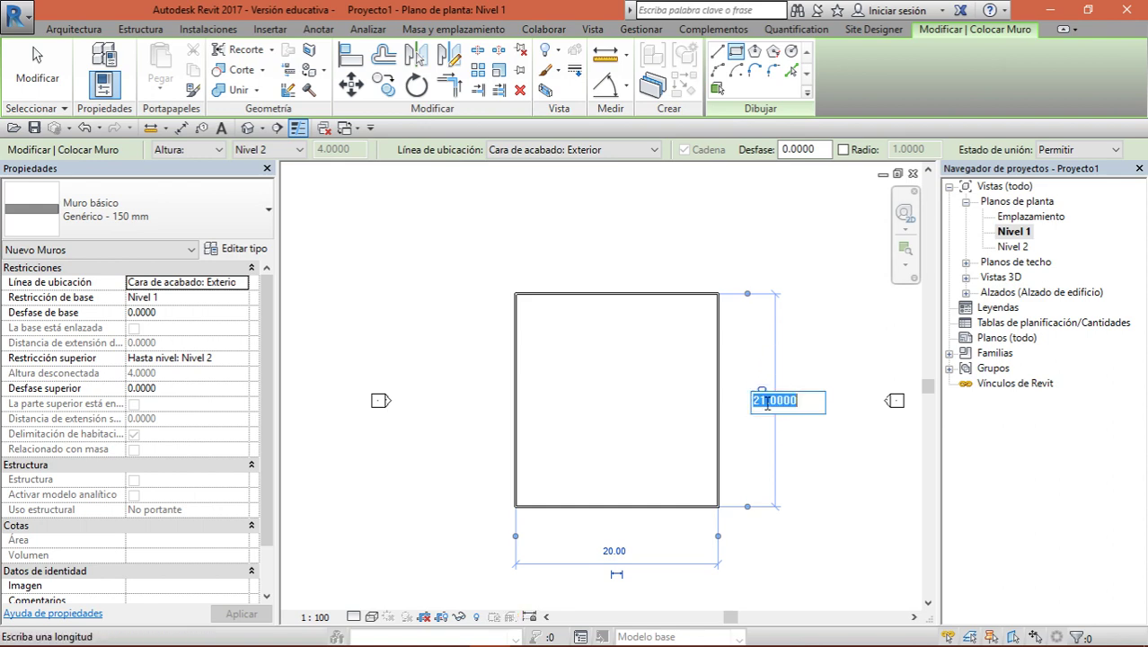
pyautogui.write('12')
pyautogui.press('Return')
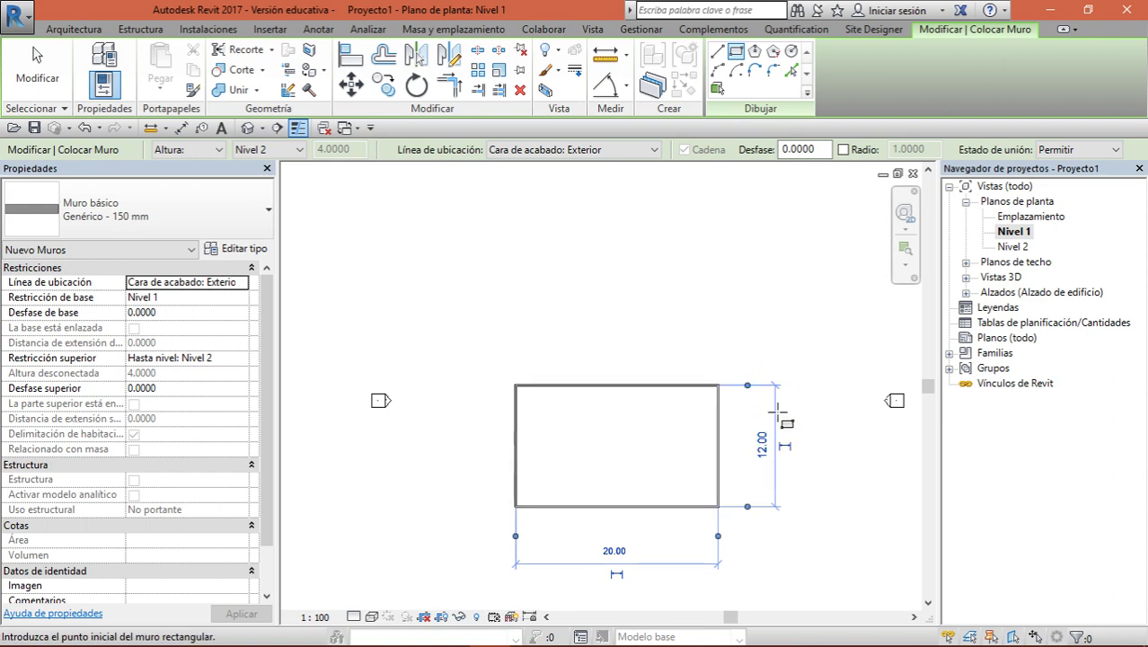
pyautogui.click(611, 551)
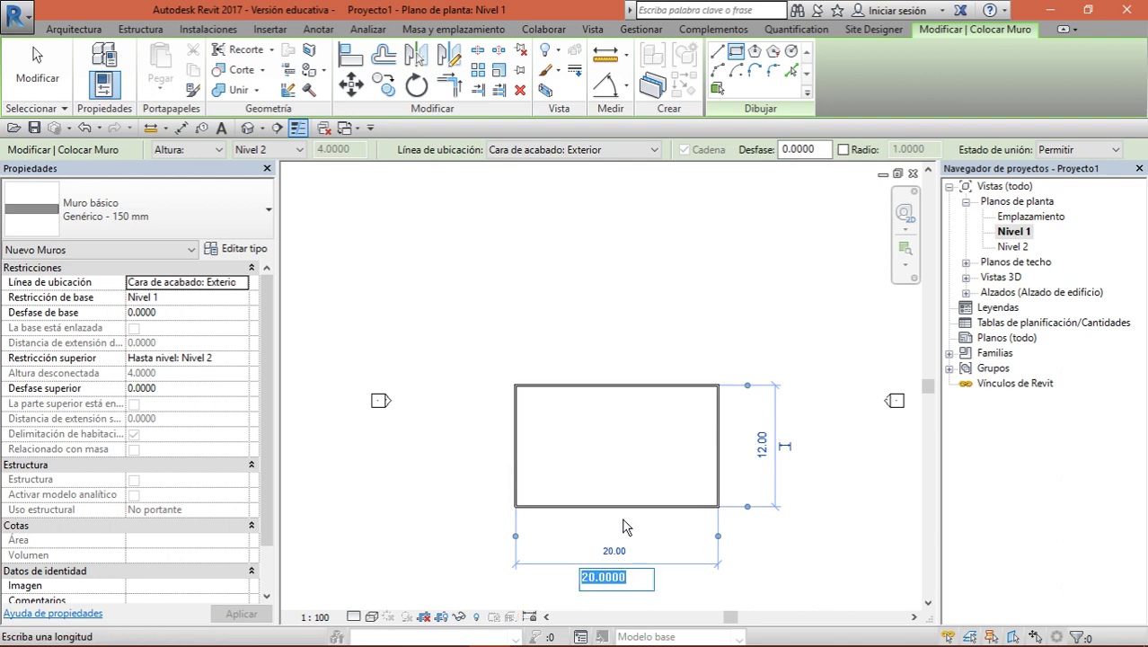
pyautogui.press('Return')
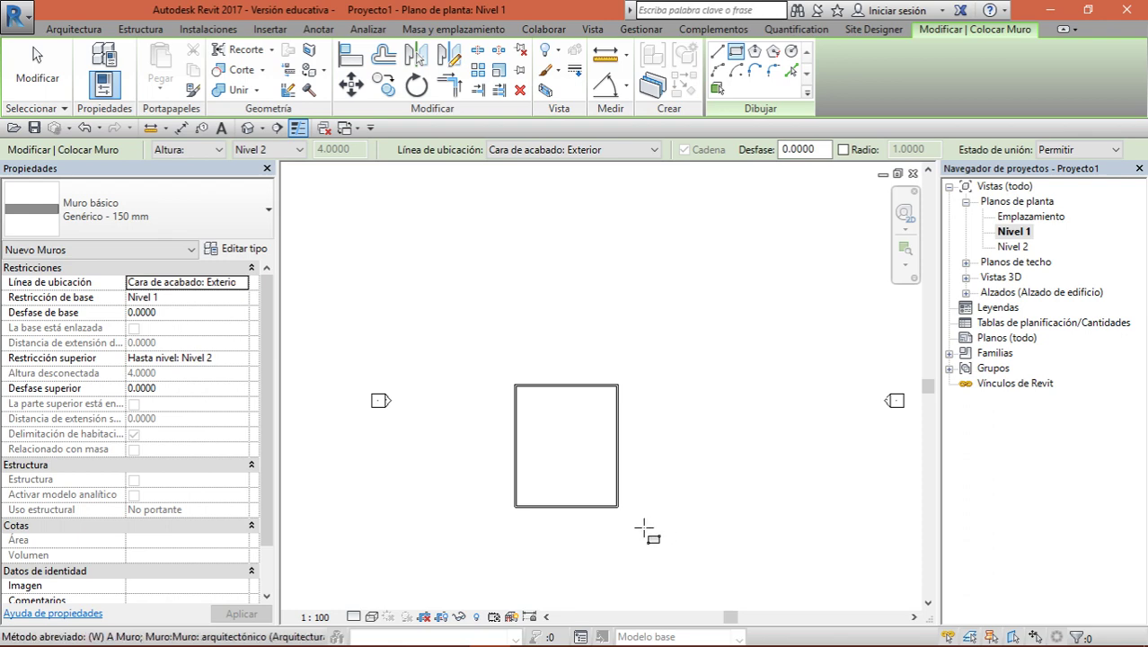
# Add a horizontal interior wall from the left wall to the right wall using WA
pyautogui.press('Escape')
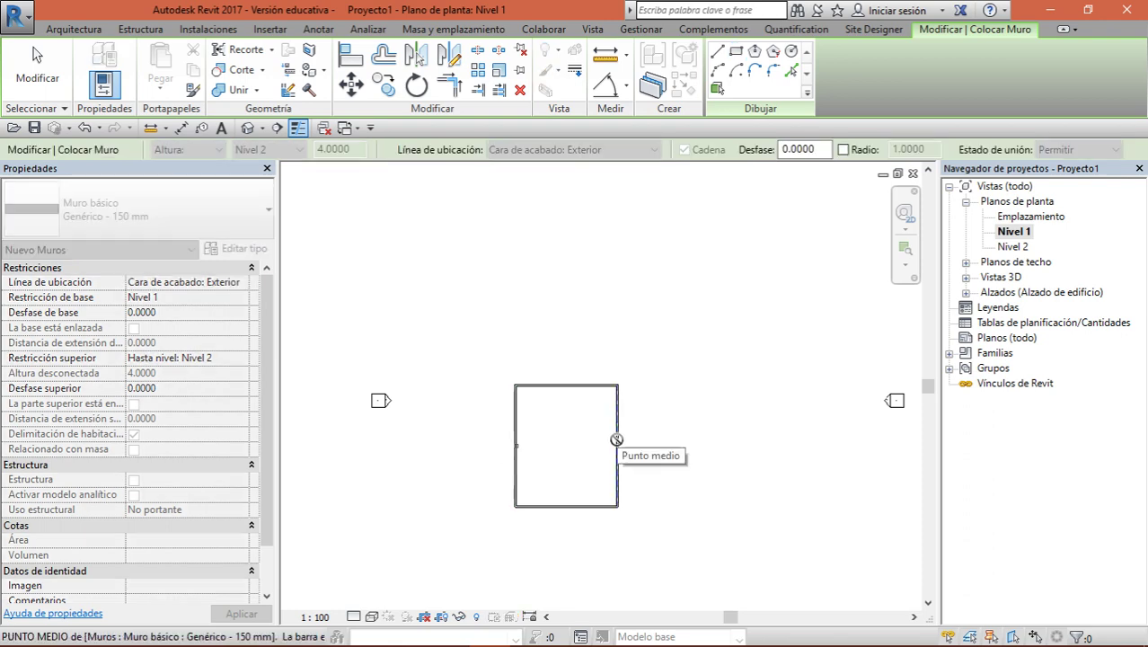
pyautogui.press('Escape')
pyautogui.scroll(2, 554, 465)
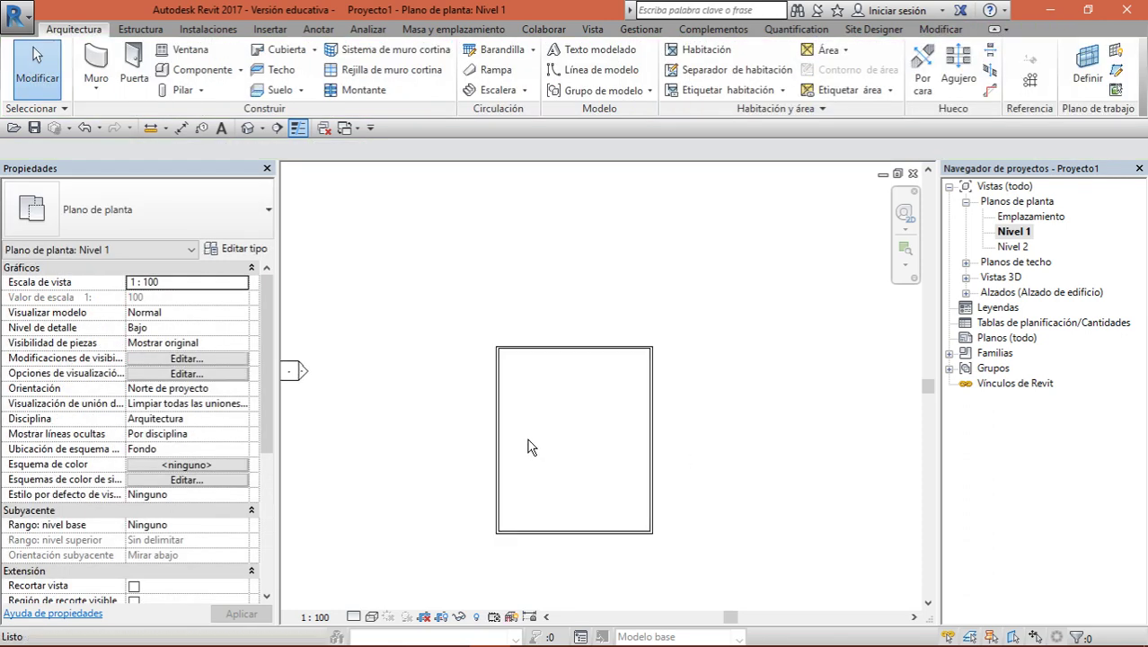
pyautogui.press('w')
pyautogui.press('a')
pyautogui.click(497, 440)
pyautogui.click(653, 440)
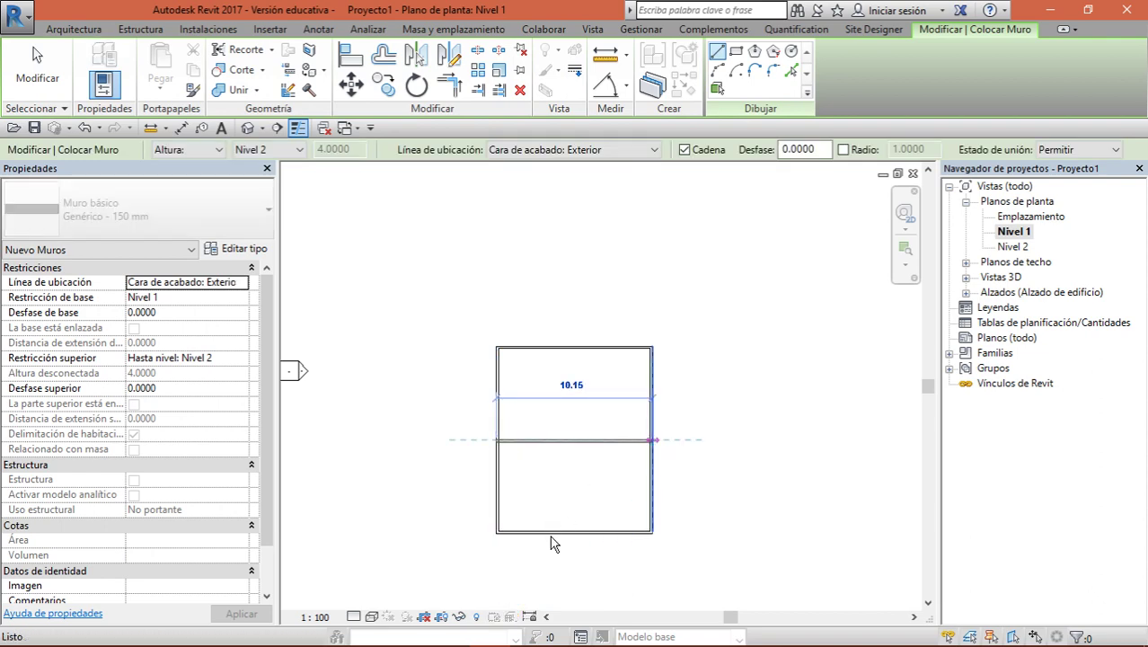
pyautogui.press('Escape')
# Add a vertical interior wall from the bottom wall's midpoint to the top wall
pyautogui.click(557, 531)
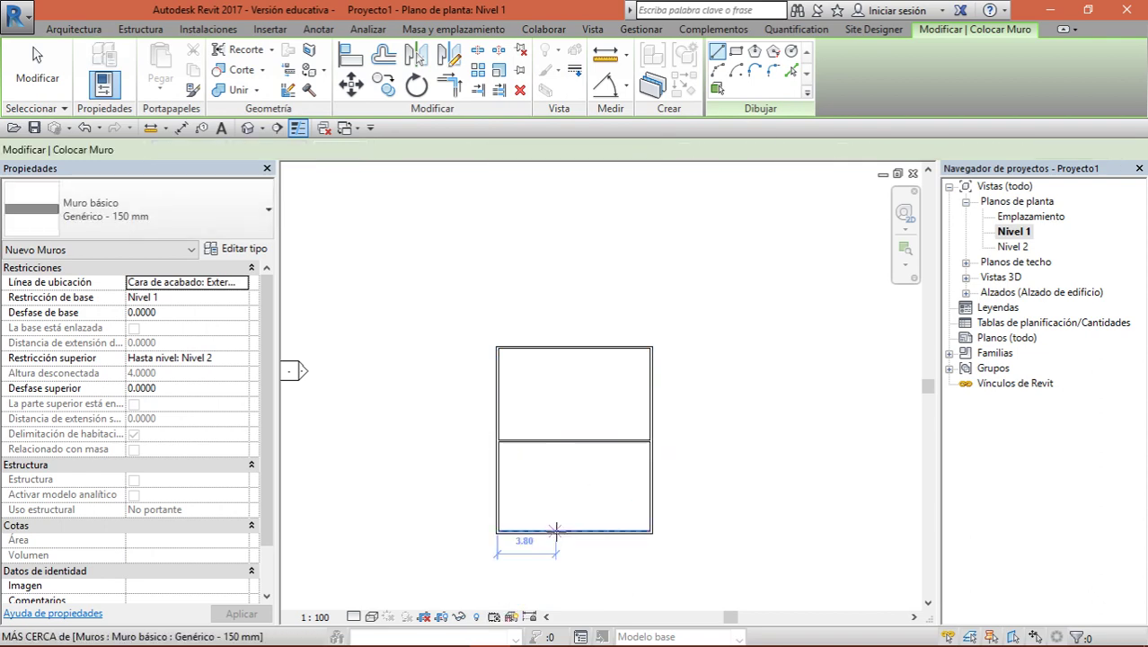
pyautogui.click(556, 347)
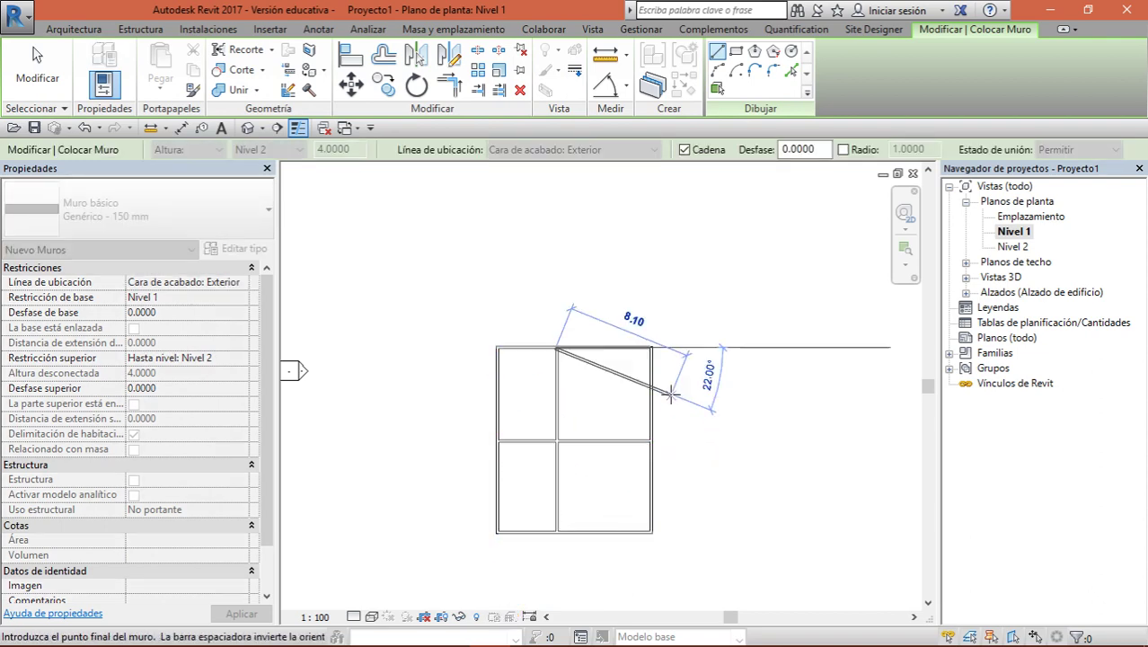
pyautogui.press('Escape')
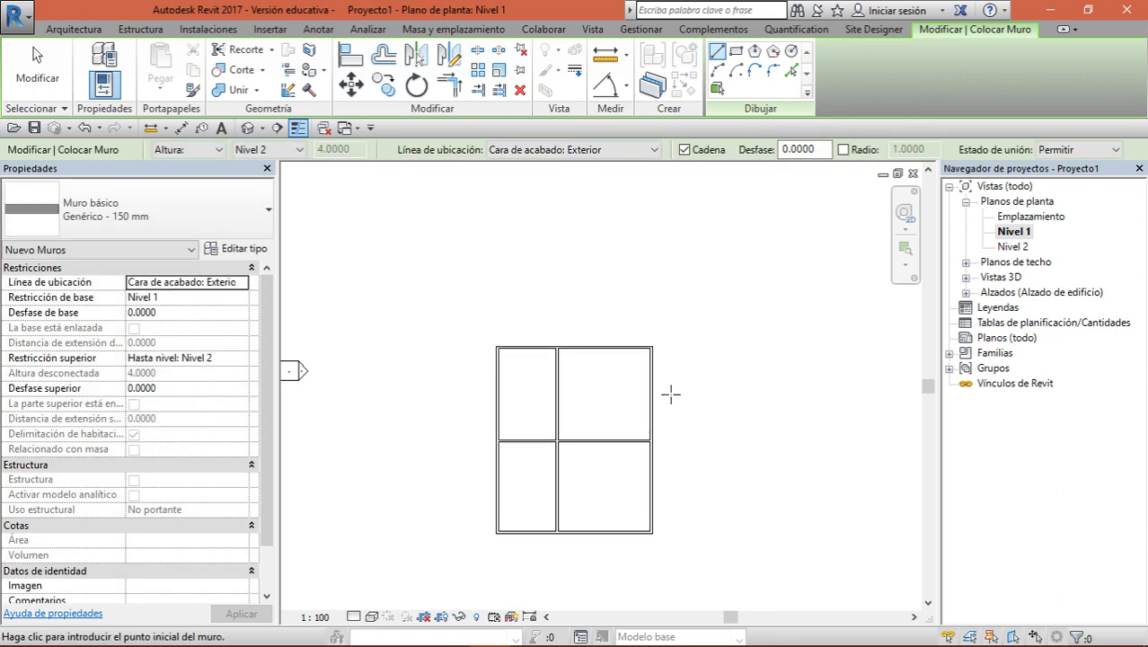
pyautogui.press('Escape')
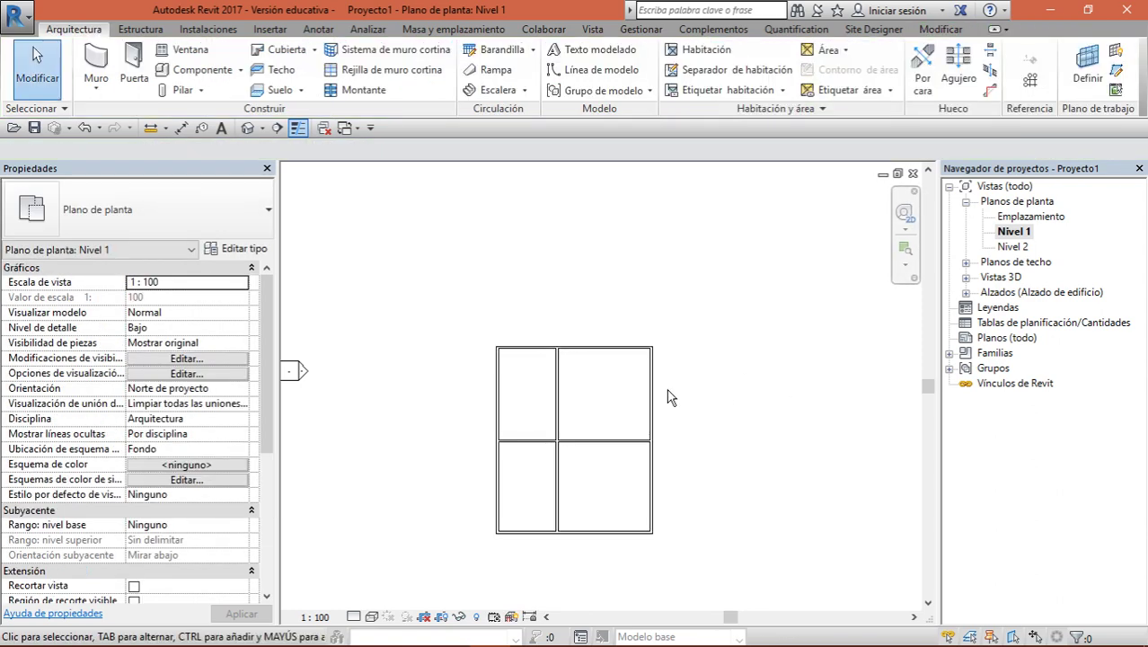
pyautogui.click(652, 508)
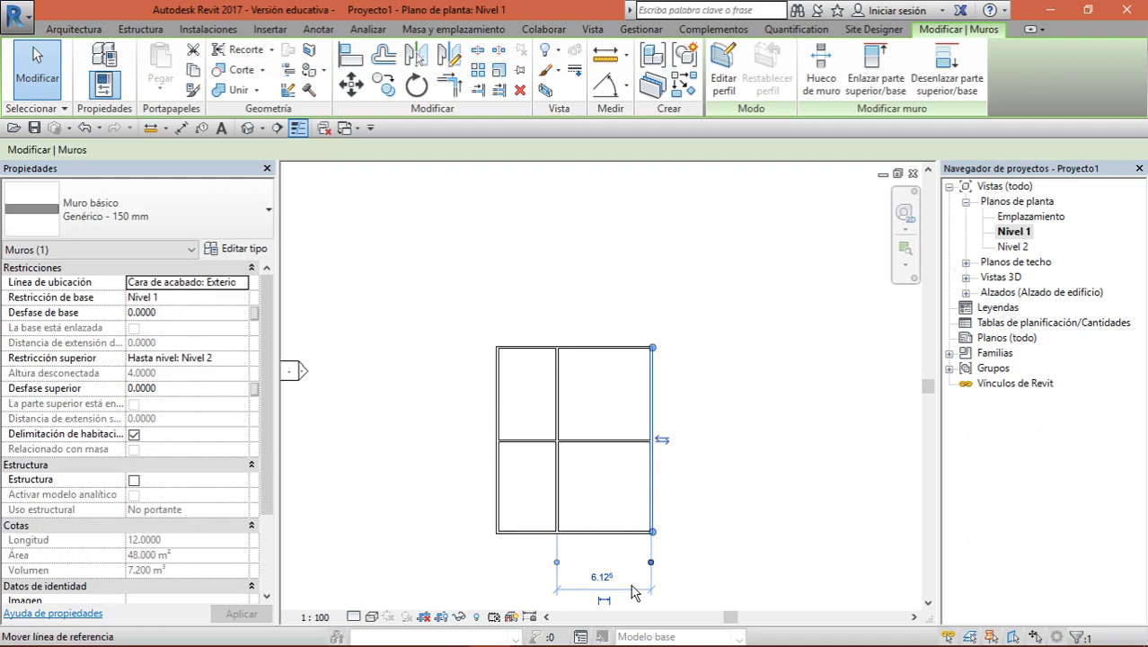
pyautogui.scroll(2, 601, 579)
pyautogui.moveTo(531, 547); pyautogui.dragTo(531, 440, button='middle')
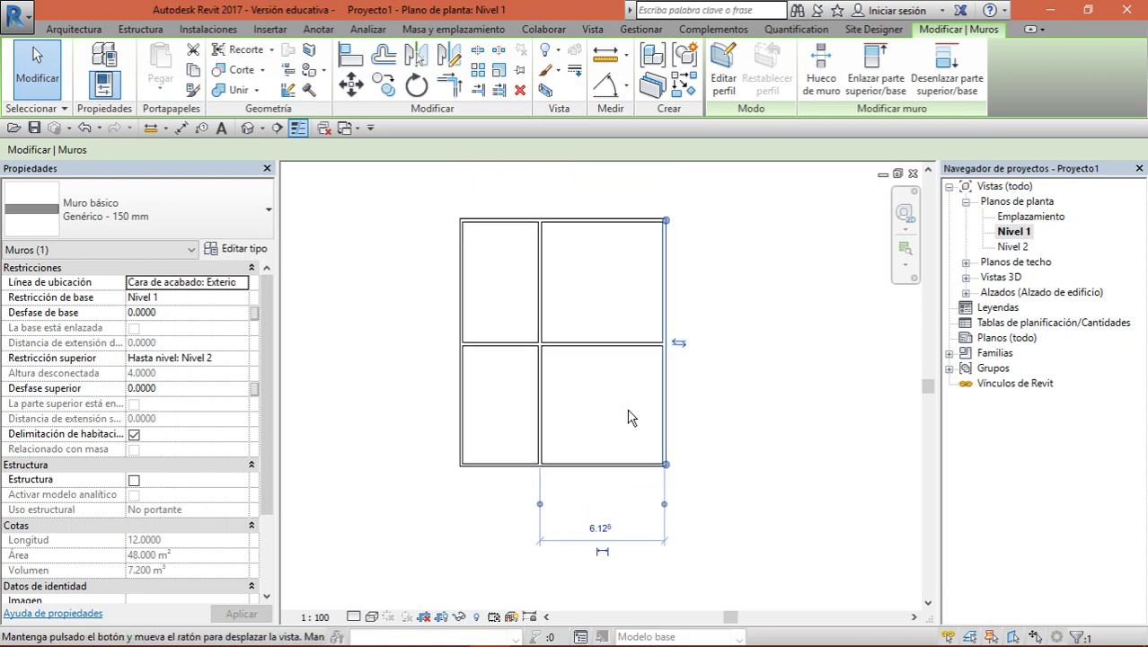
pyautogui.moveTo(620, 286); pyautogui.dragTo(613, 344, button='middle')
pyautogui.click(611, 348)
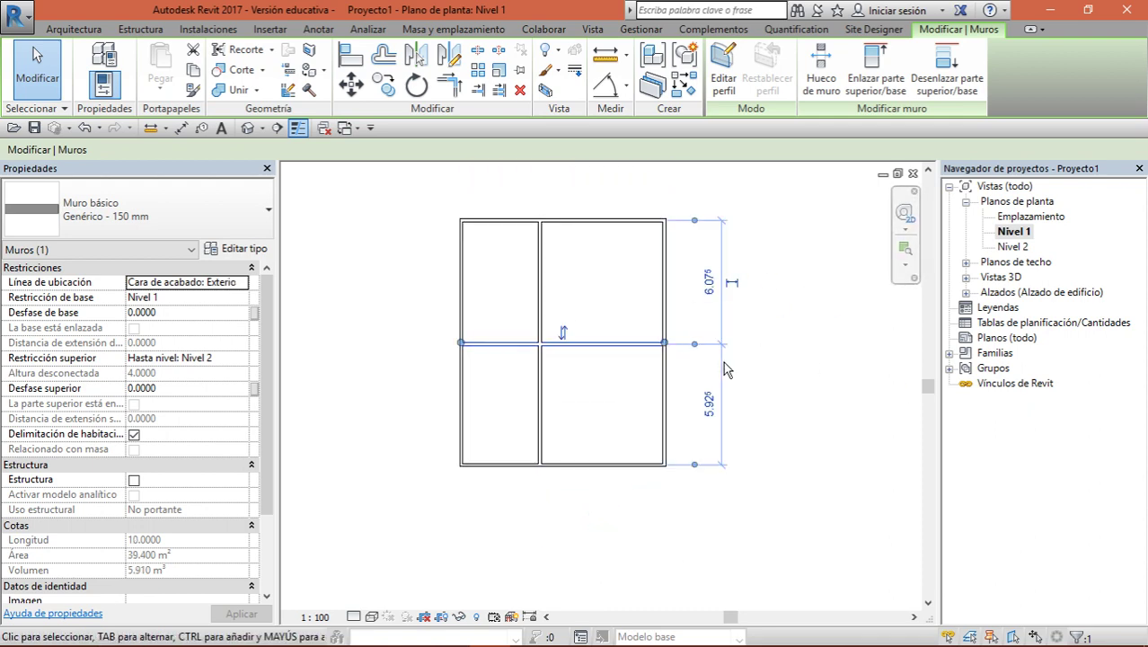
pyautogui.click(787, 404)
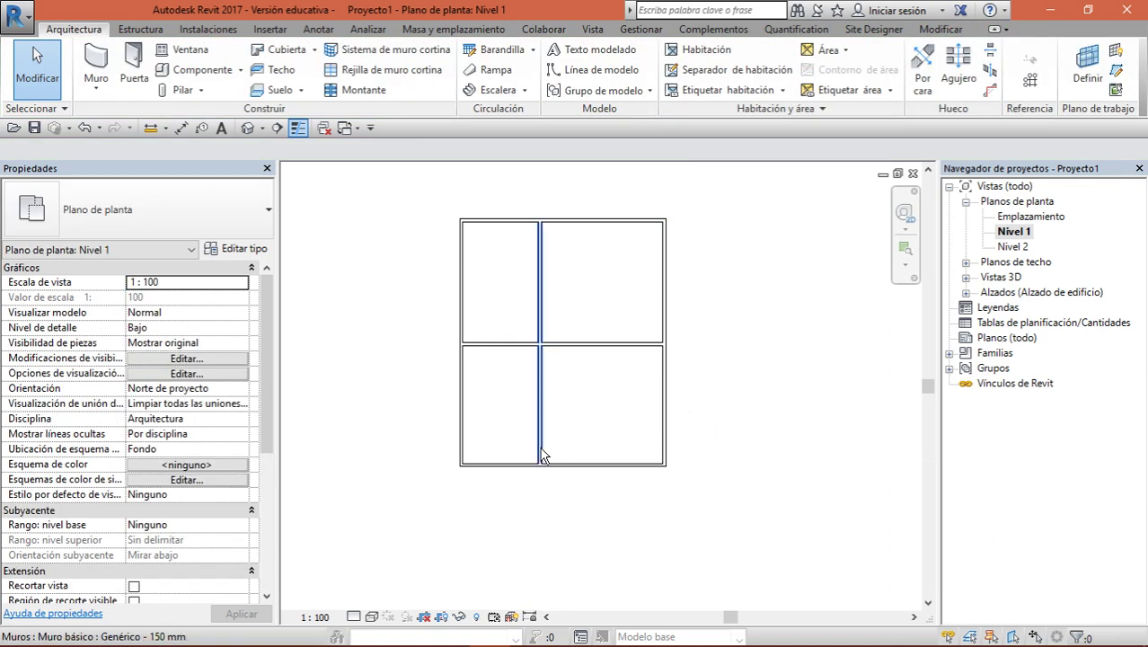
pyautogui.click(664, 393)
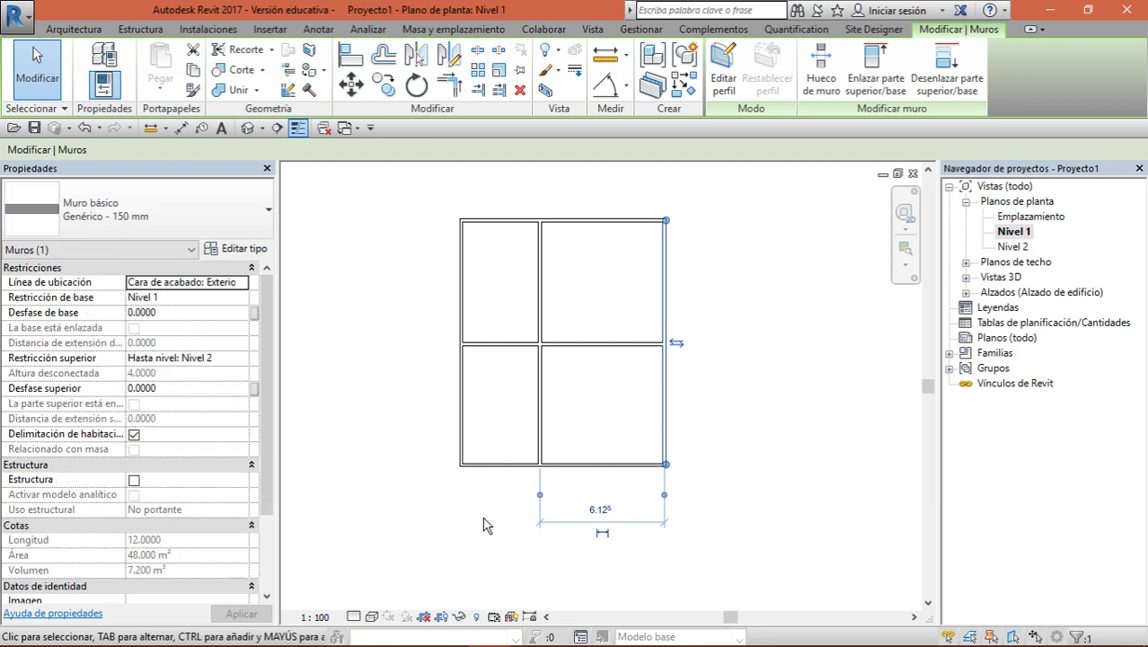
pyautogui.scroll(2, 509, 516)
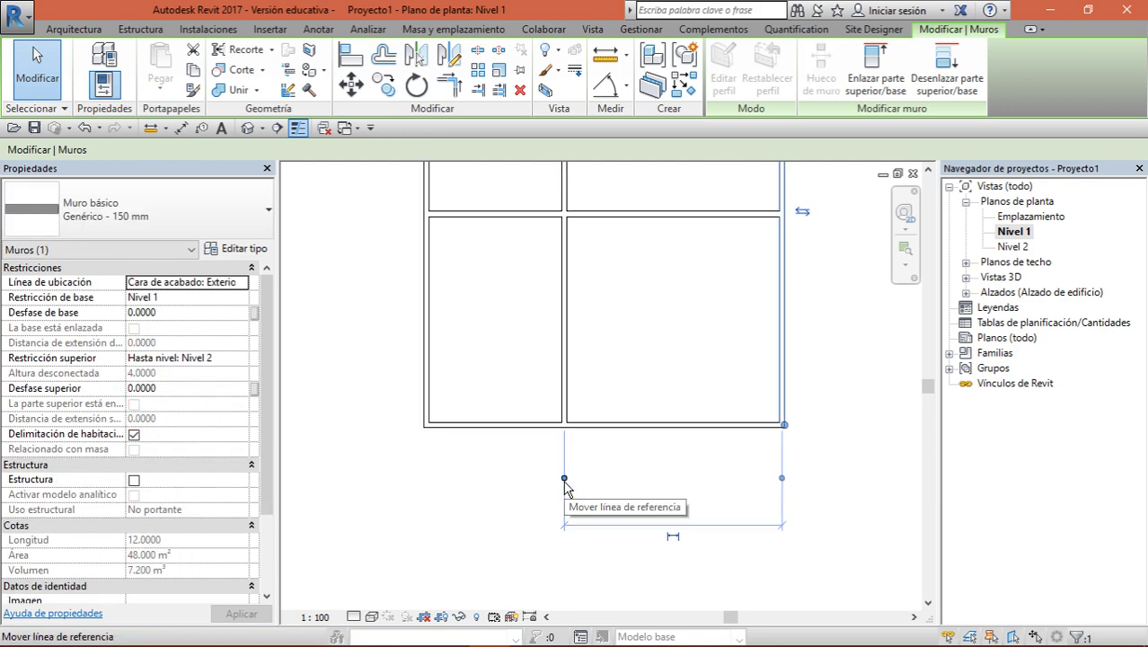
pyautogui.moveTo(564, 485); pyautogui.dragTo(559, 492)
pyautogui.moveTo(464, 463)
pyautogui.mouseDown()
pyautogui.moveTo(425, 435)
pyautogui.moveTo(429, 382)
pyautogui.mouseUp()
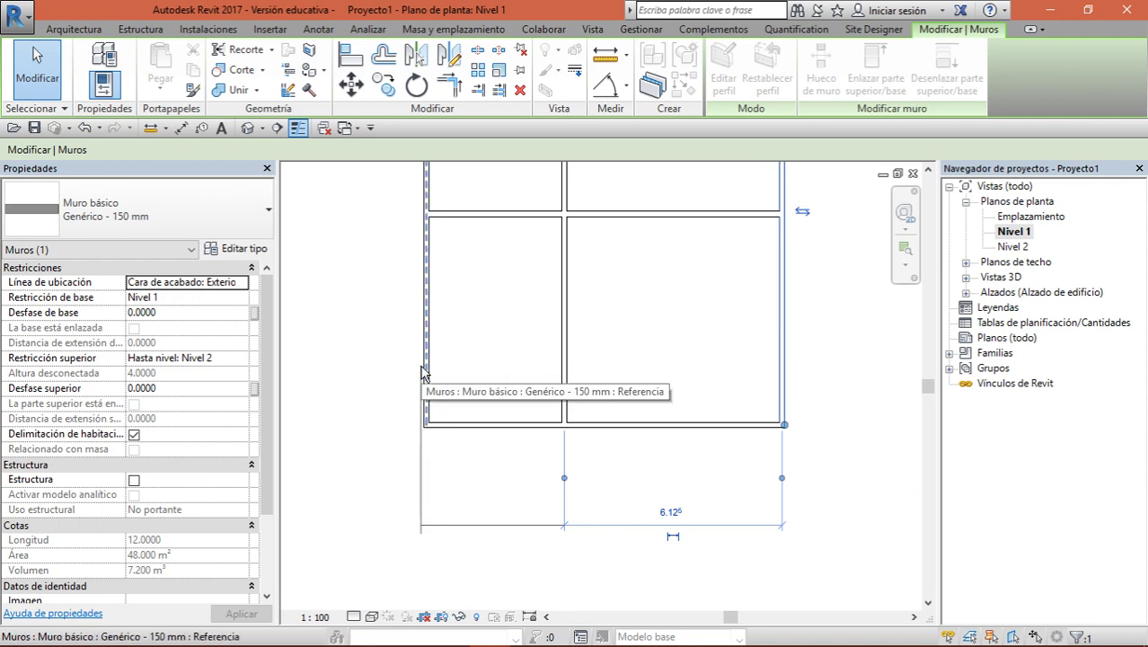
pyautogui.moveTo(422, 372); pyautogui.dragTo(426, 379)
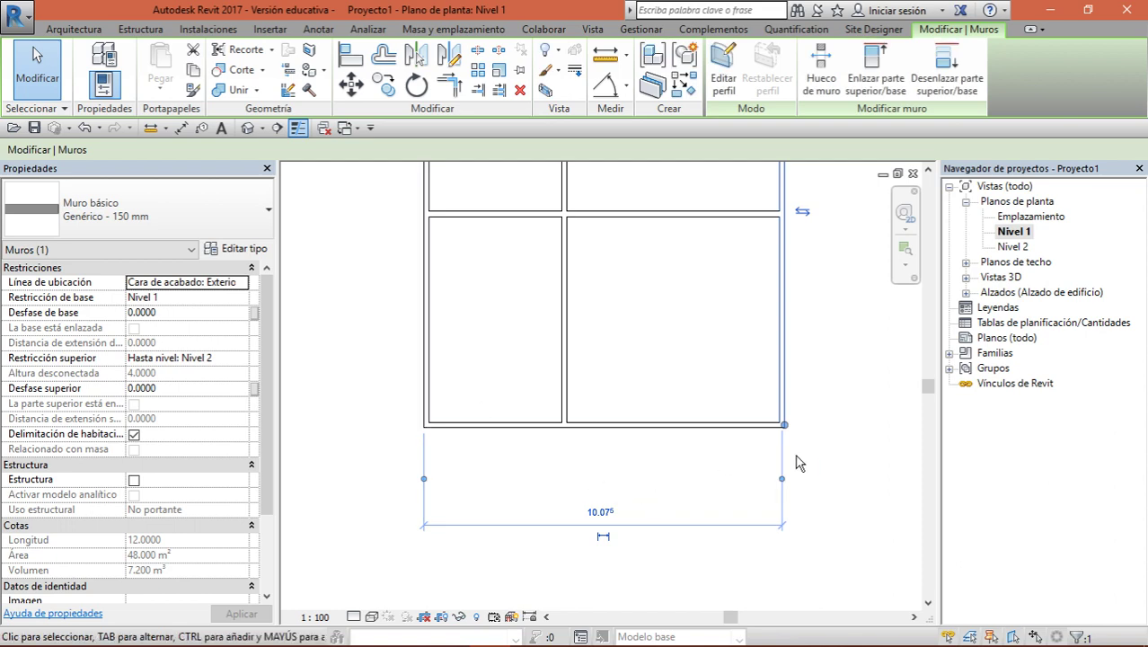
pyautogui.scroll(-3, 667, 474)
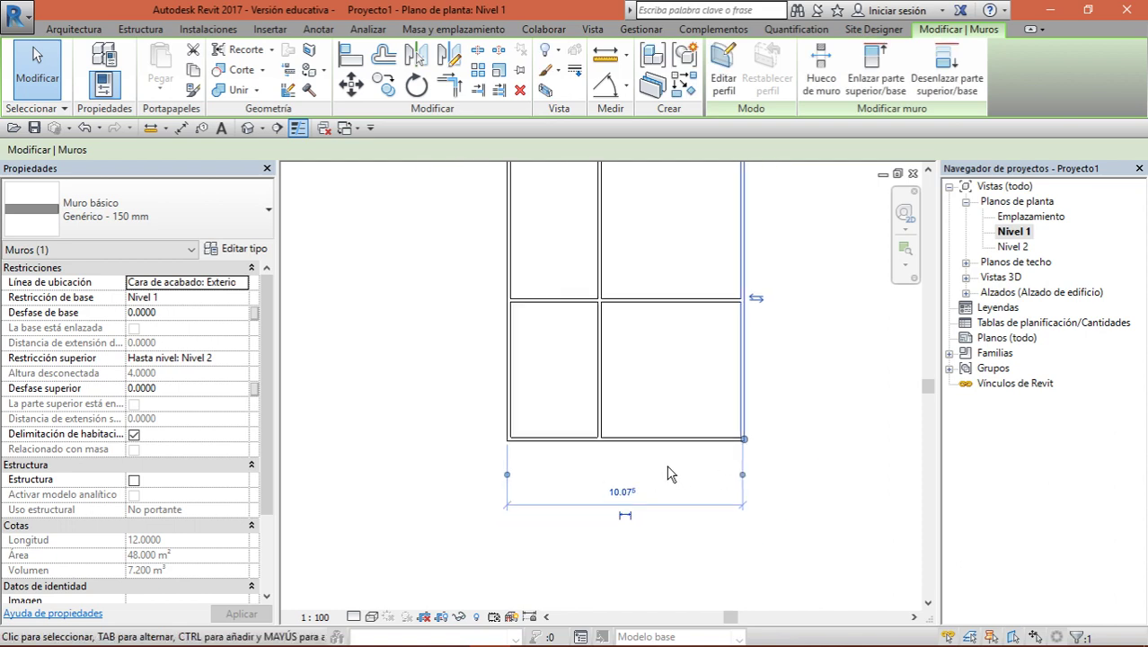
pyautogui.click(676, 469)
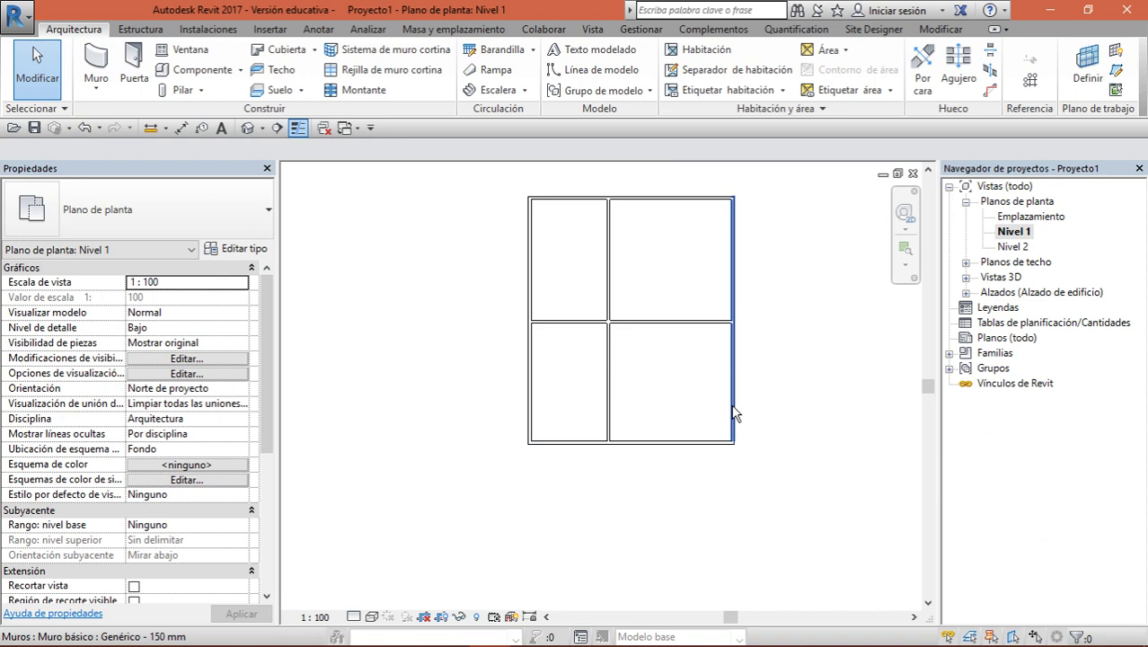
pyautogui.click(734, 412)
pyautogui.click(719, 400)
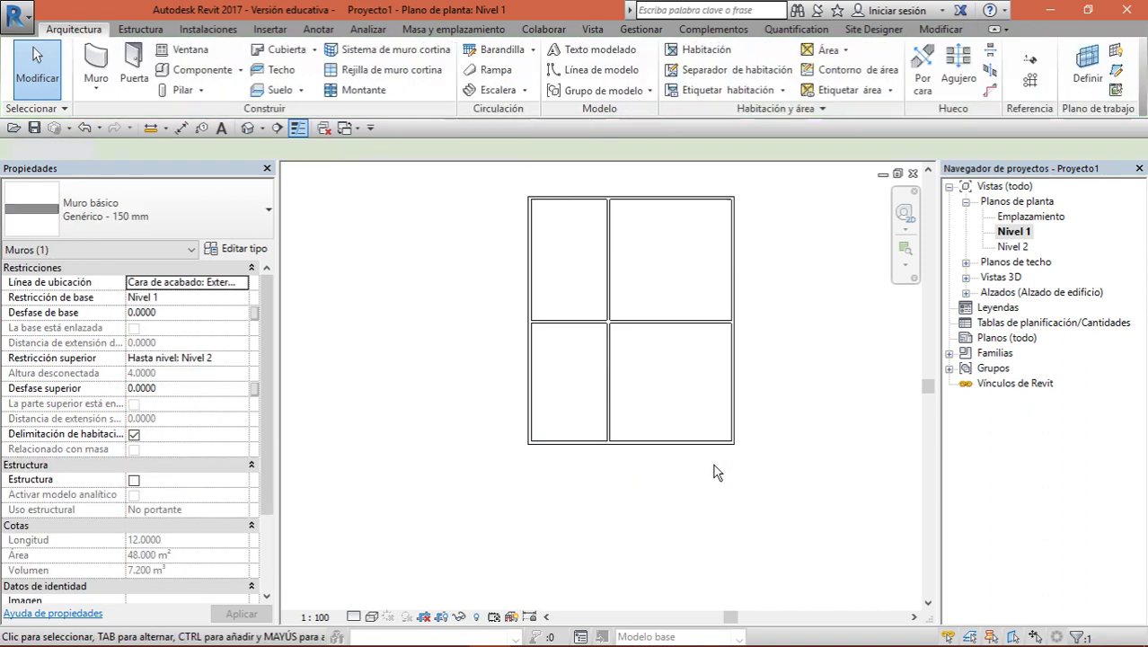
pyautogui.click(734, 409)
pyautogui.click(701, 408)
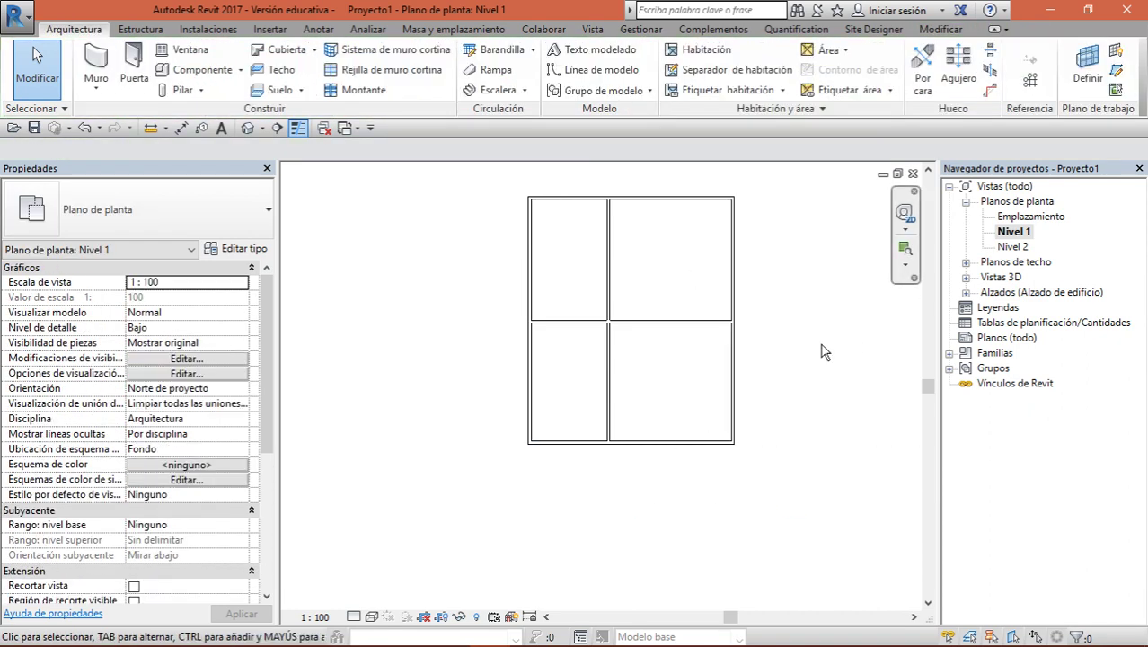
pyautogui.moveTo(798, 363); pyautogui.dragTo(736, 396, button='middle')
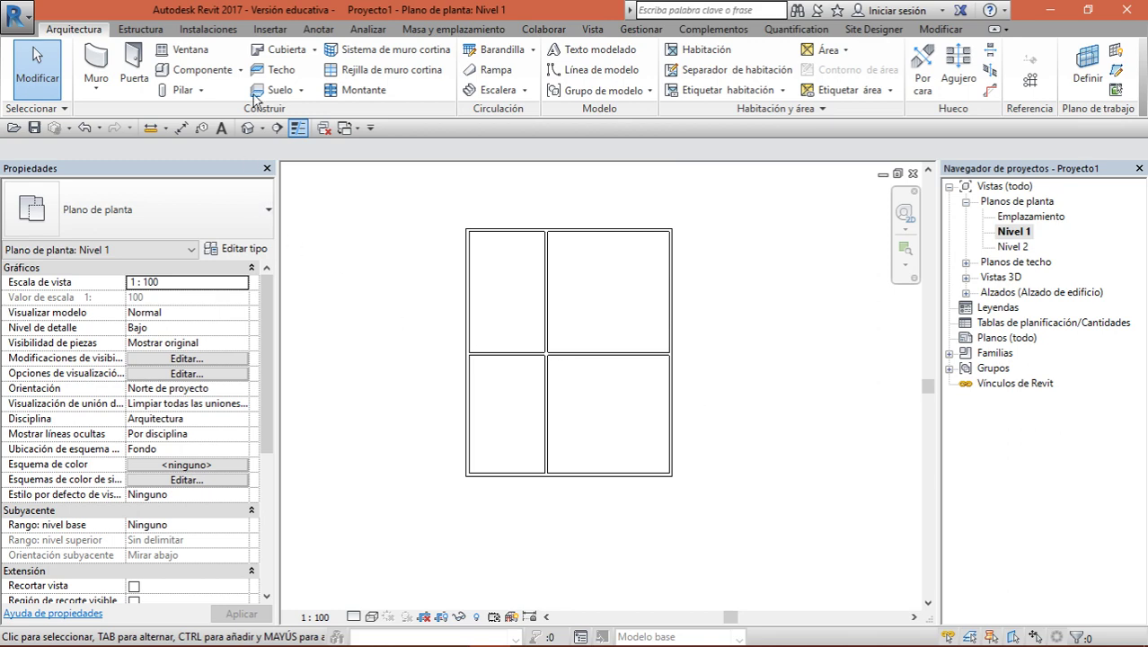
# Activate the Aligned dimension tool and zoom in on the four-room enclosure
pyautogui.click(315, 30)
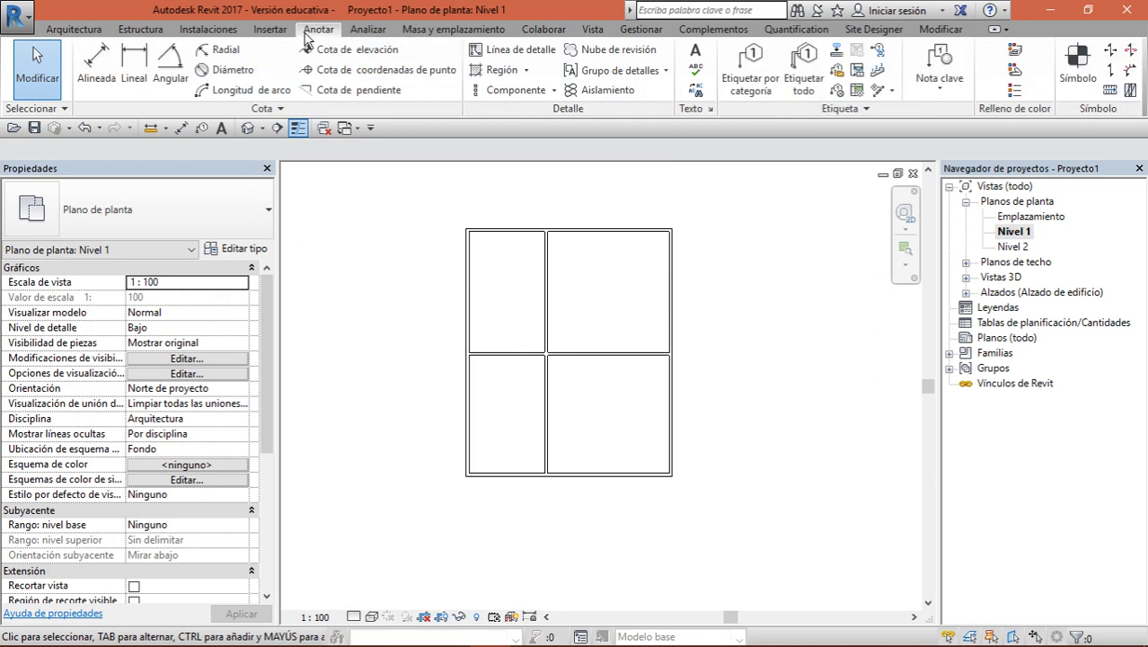
pyautogui.click(99, 84)
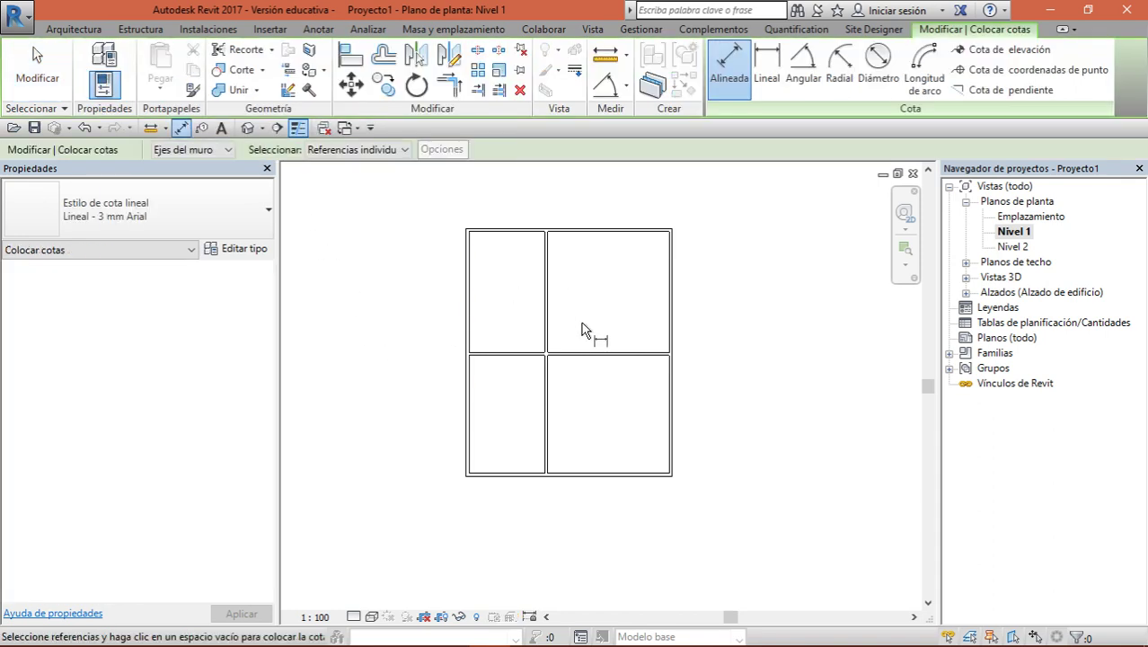
pyautogui.scroll(1, 561, 425)
pyautogui.scroll(1, 551, 433)
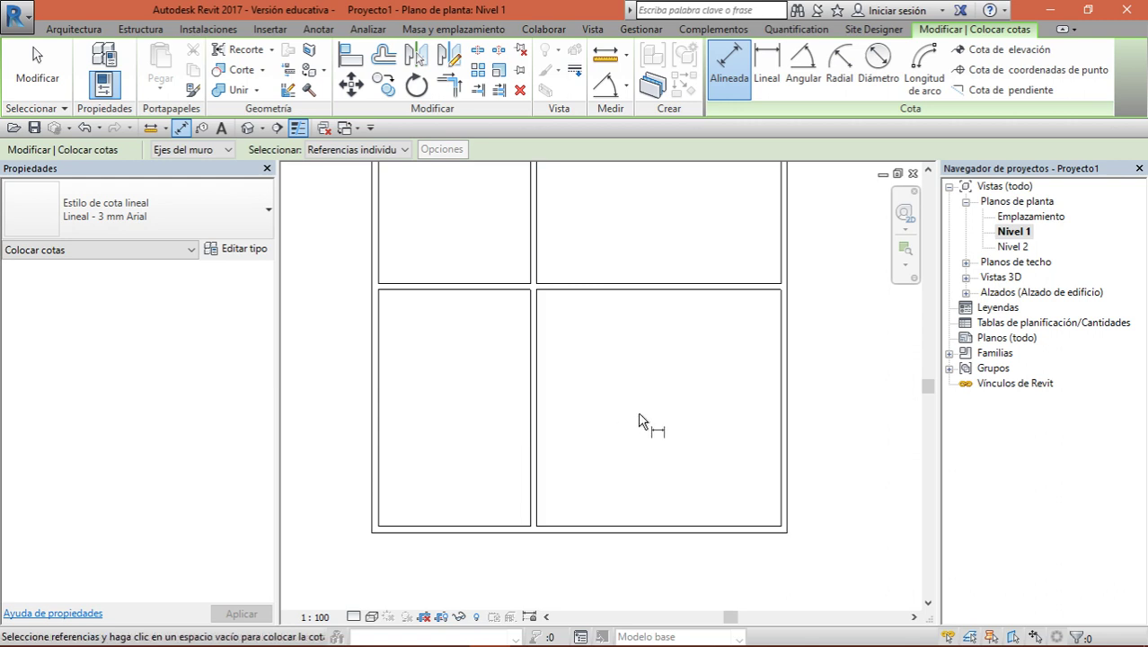
pyautogui.scroll(-1, 640, 422)
pyautogui.moveTo(641, 422); pyautogui.dragTo(626, 492, button='middle')
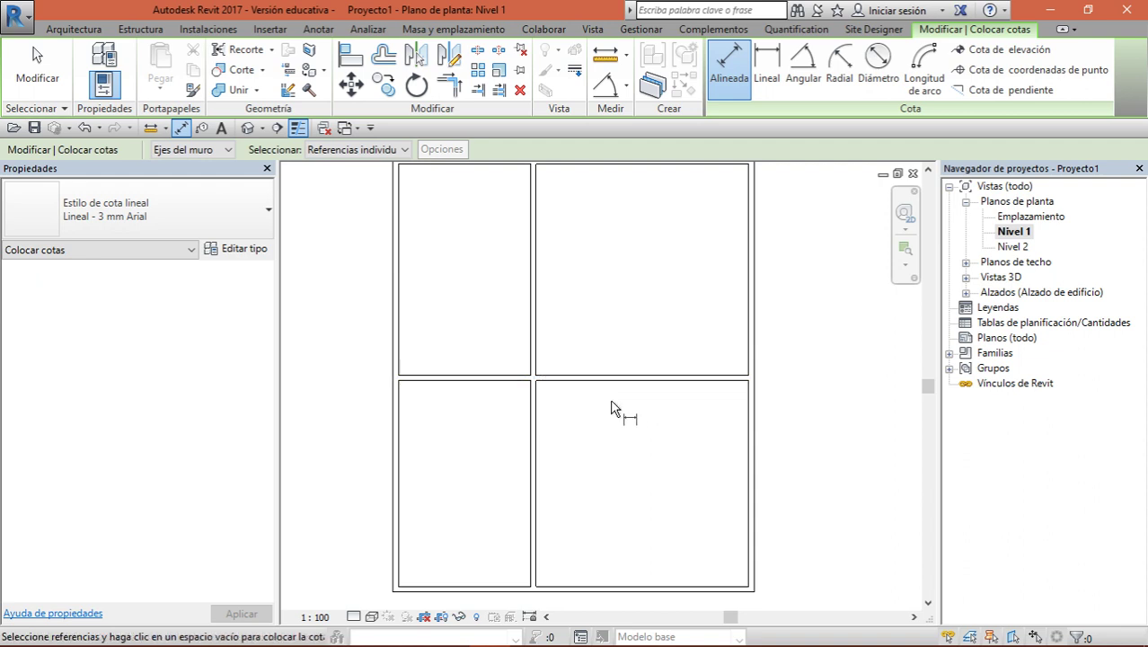
pyautogui.moveTo(620, 290); pyautogui.dragTo(612, 345, button='middle')
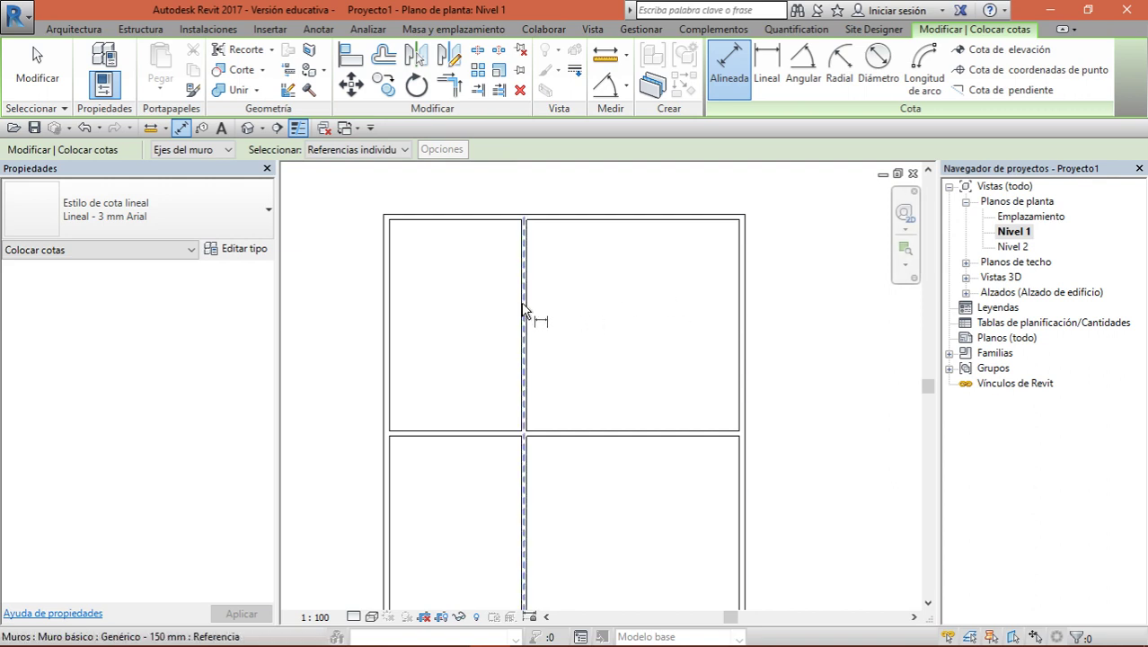
pyautogui.scroll(2, 528, 309)
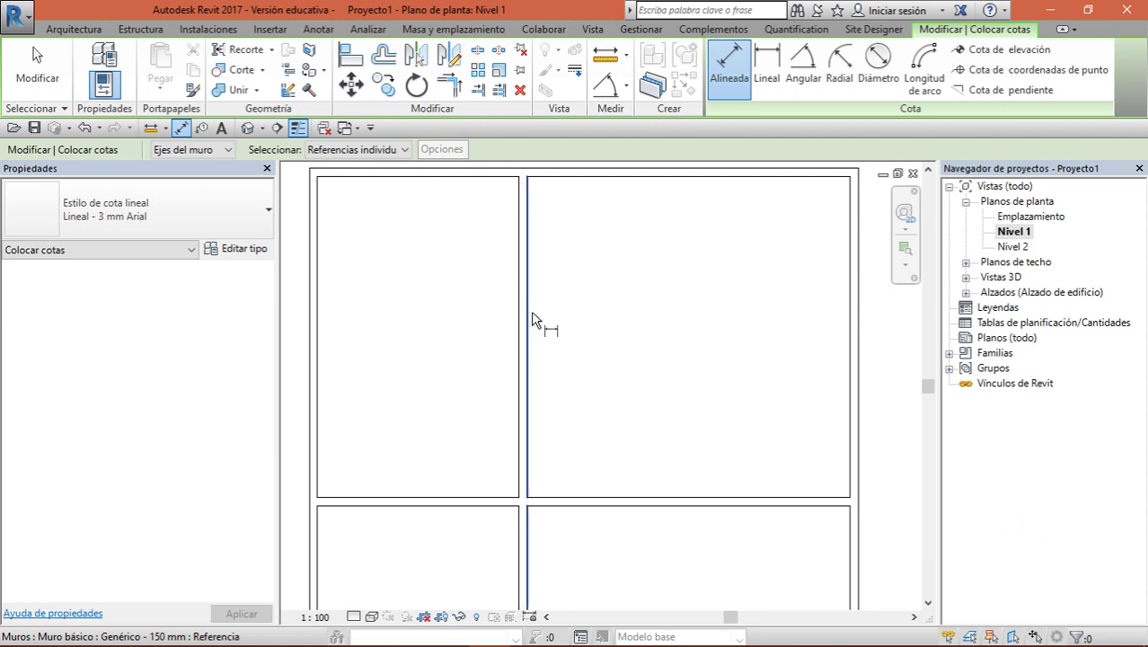
# Pick the interior wall and right wall, then discard the unplaced 5.975 dimension
pyautogui.click(532, 316)
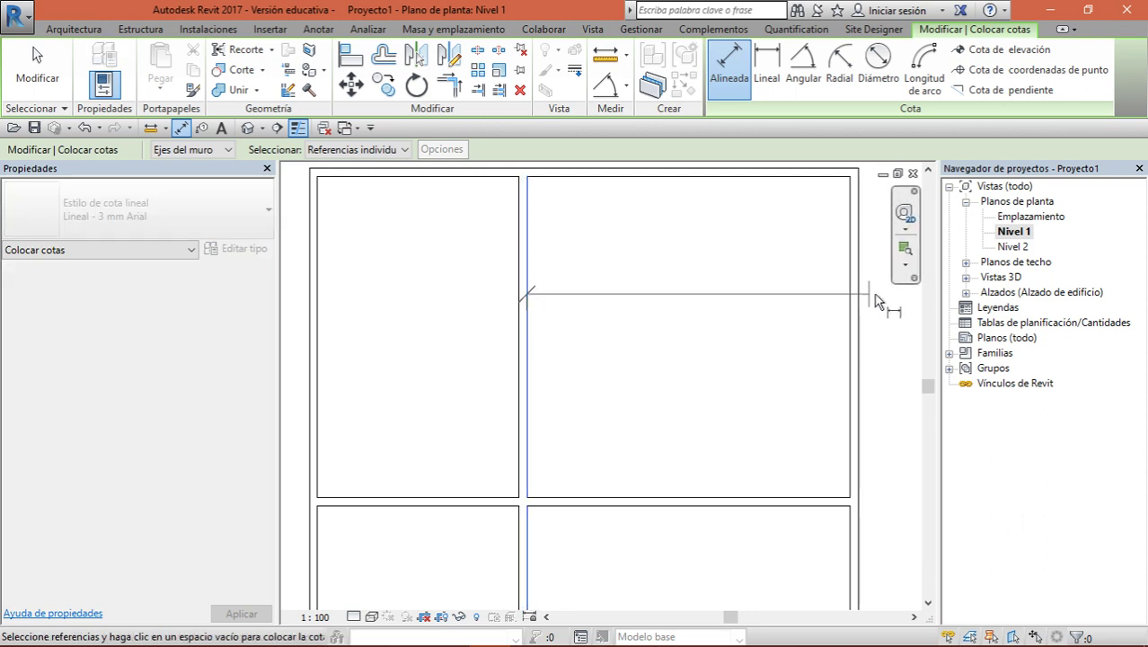
pyautogui.click(847, 300)
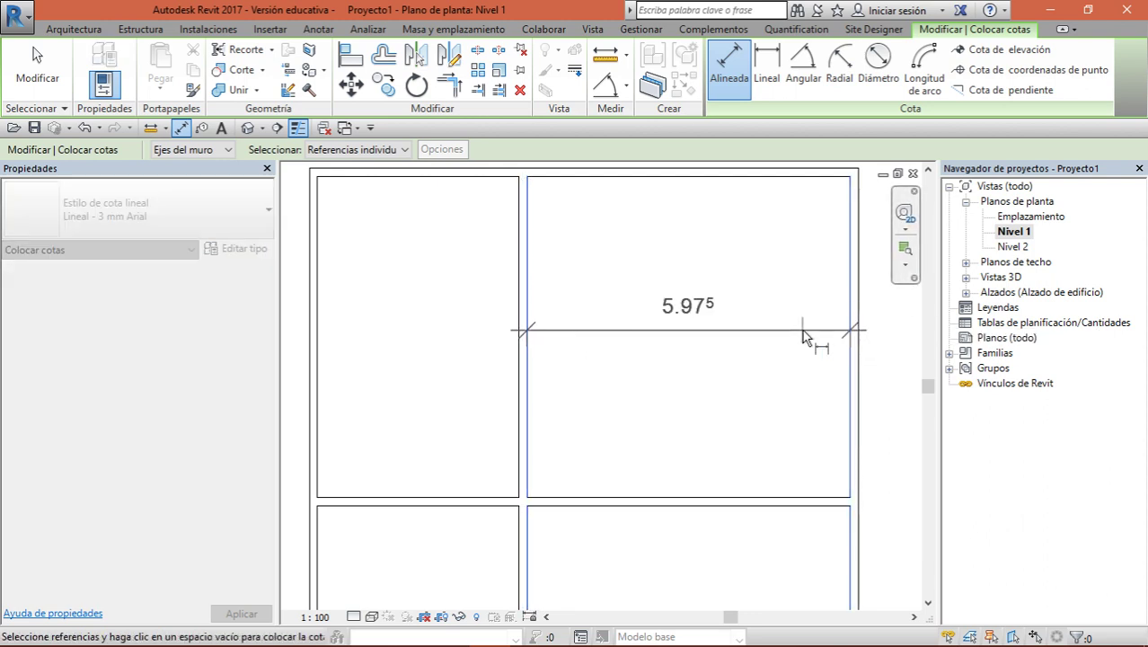
pyautogui.press('Escape')
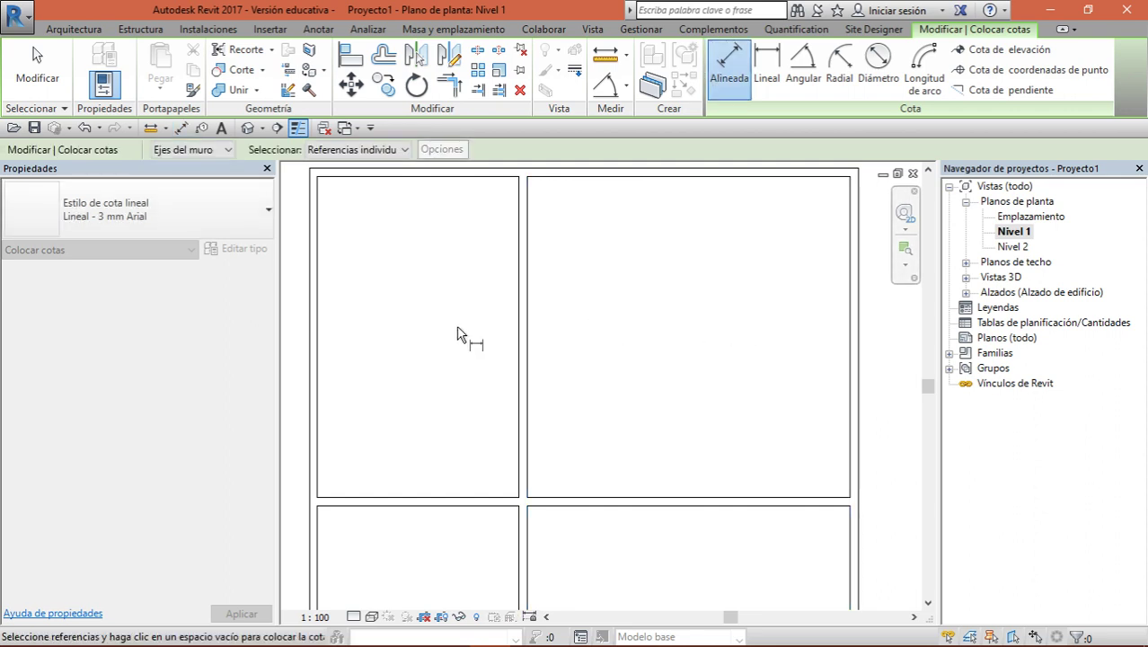
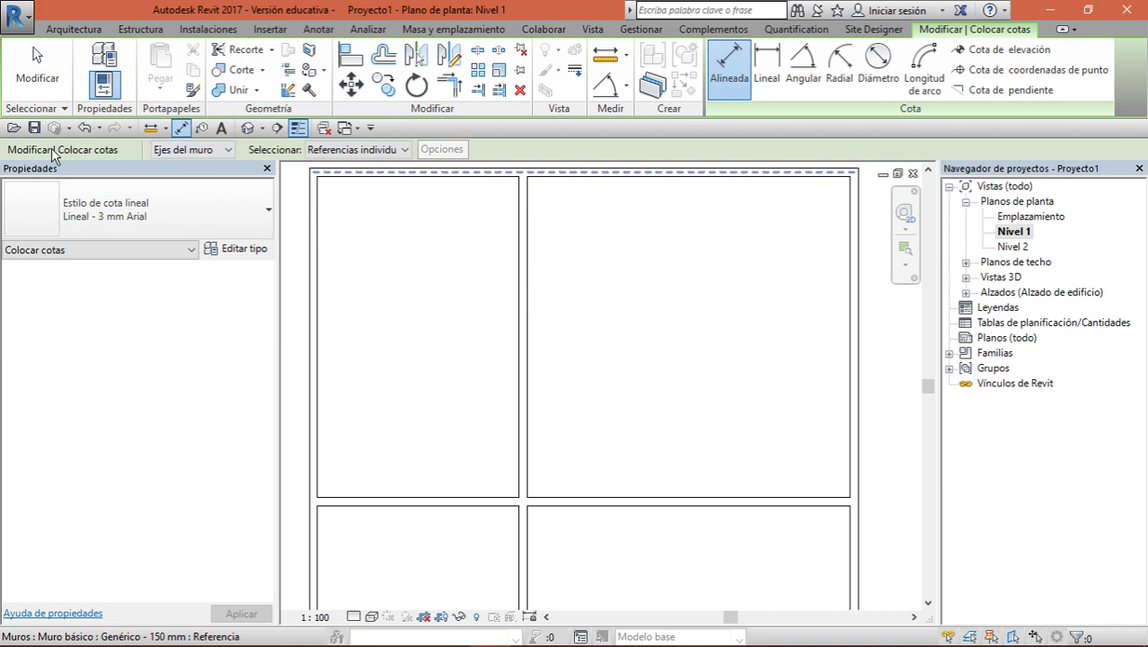
# Set aligned dimensions to measure wall faces and dimension the 5.975 room width
pyautogui.click(225, 151)
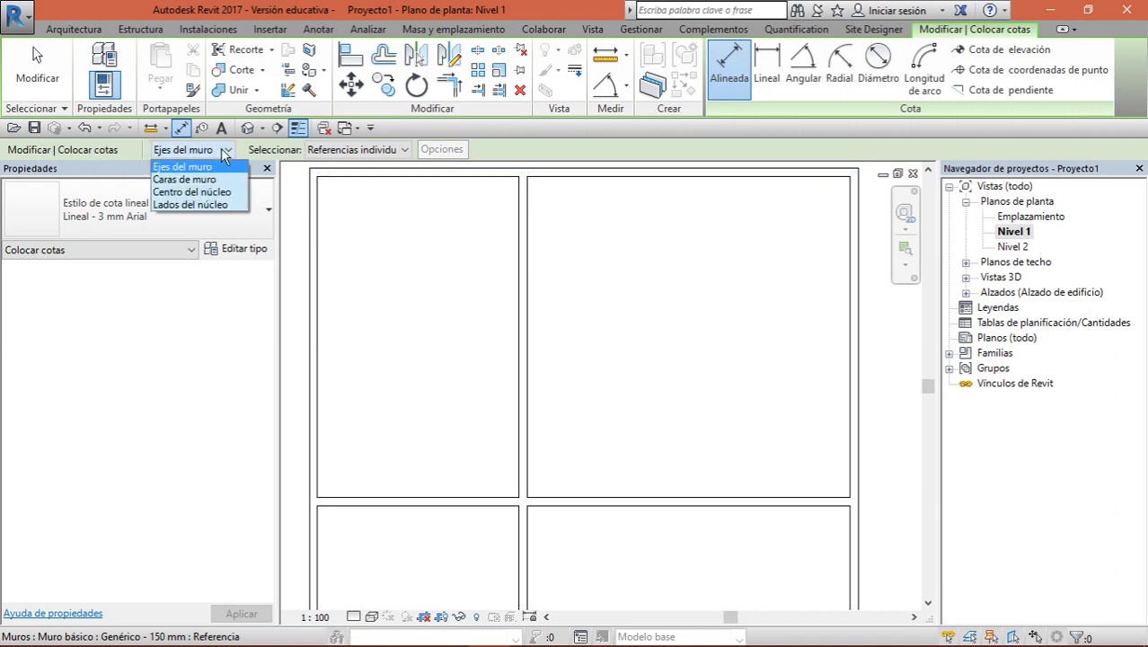
pyautogui.click(184, 180)
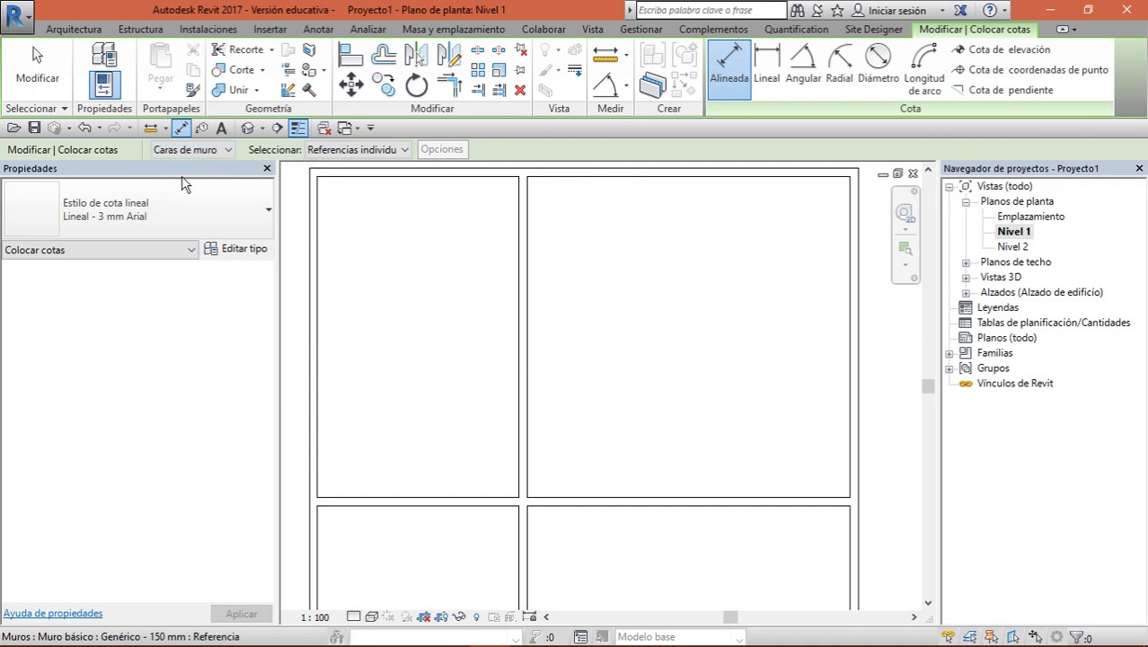
pyautogui.click(526, 281)
pyautogui.click(851, 302)
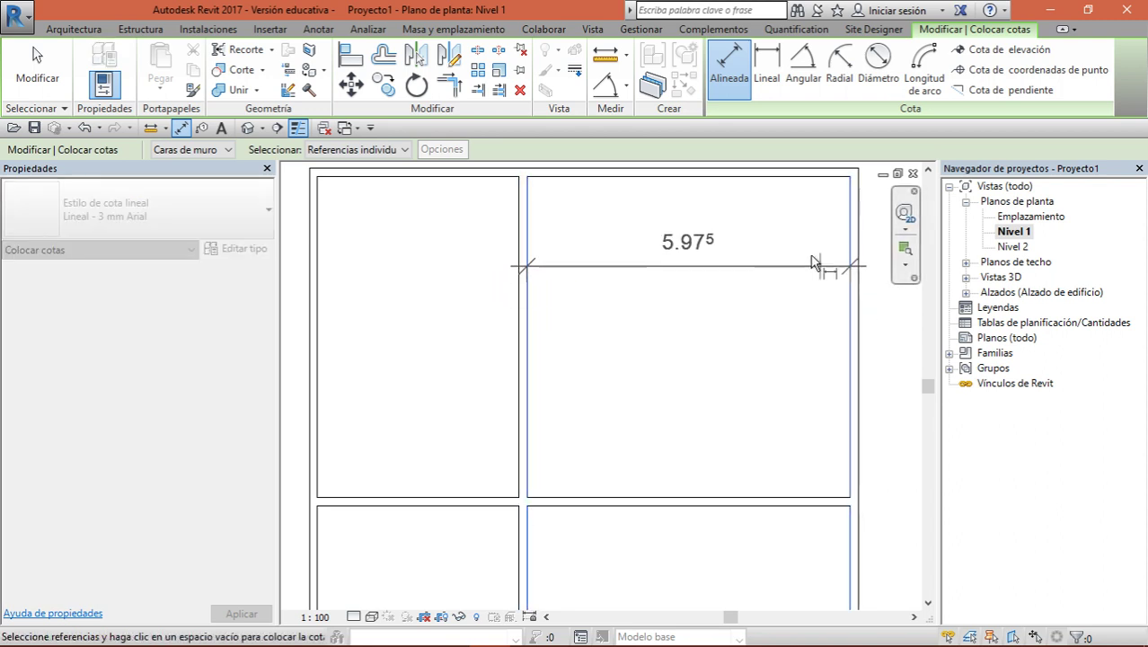
pyautogui.click(796, 247)
# Dimension the 9.85 overall width of the lower rooms and the left room's 5.925 depth
pyautogui.scroll(-3, 661, 428)
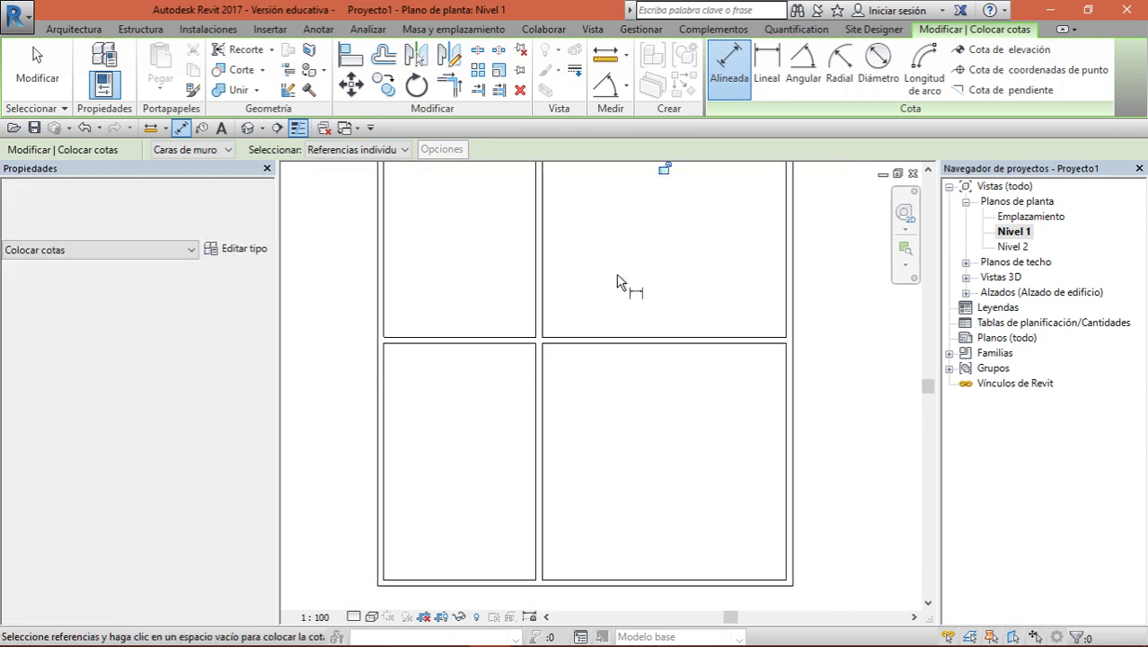
pyautogui.click(384, 449)
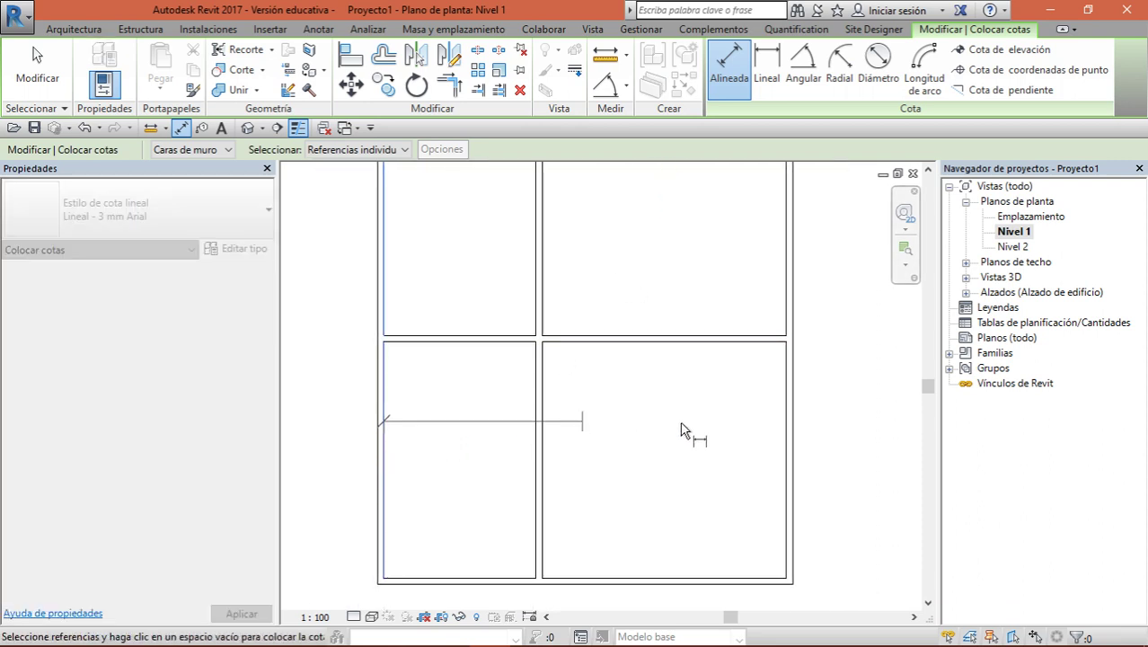
pyautogui.click(782, 440)
pyautogui.click(746, 526)
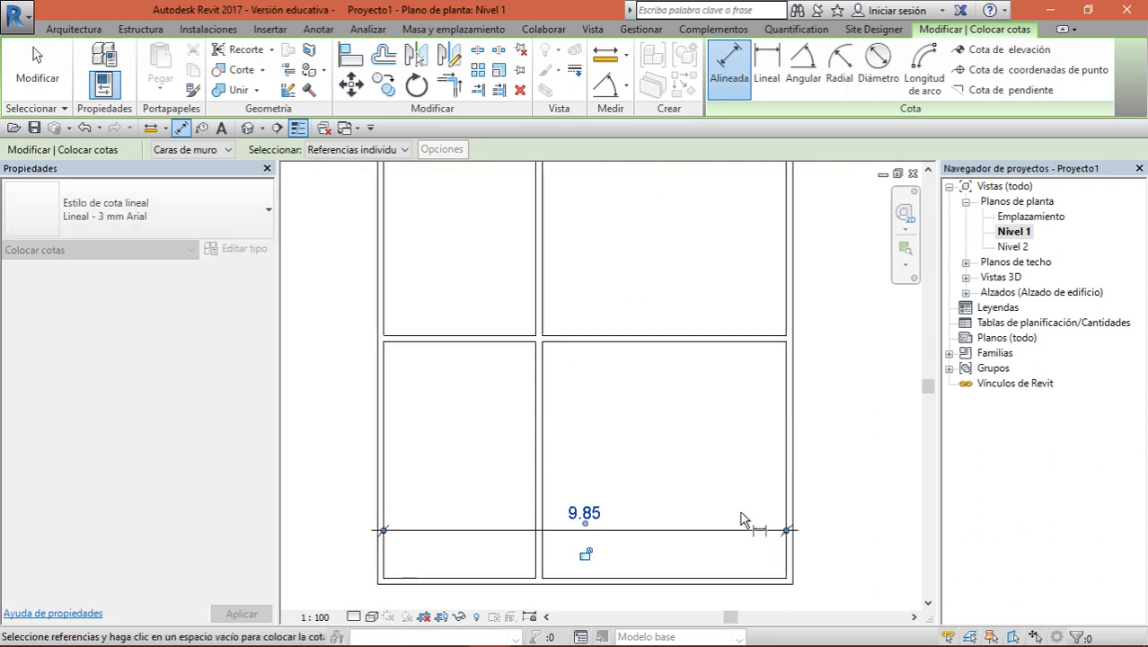
pyautogui.scroll(-2, 701, 503)
pyautogui.scroll(2, 553, 252)
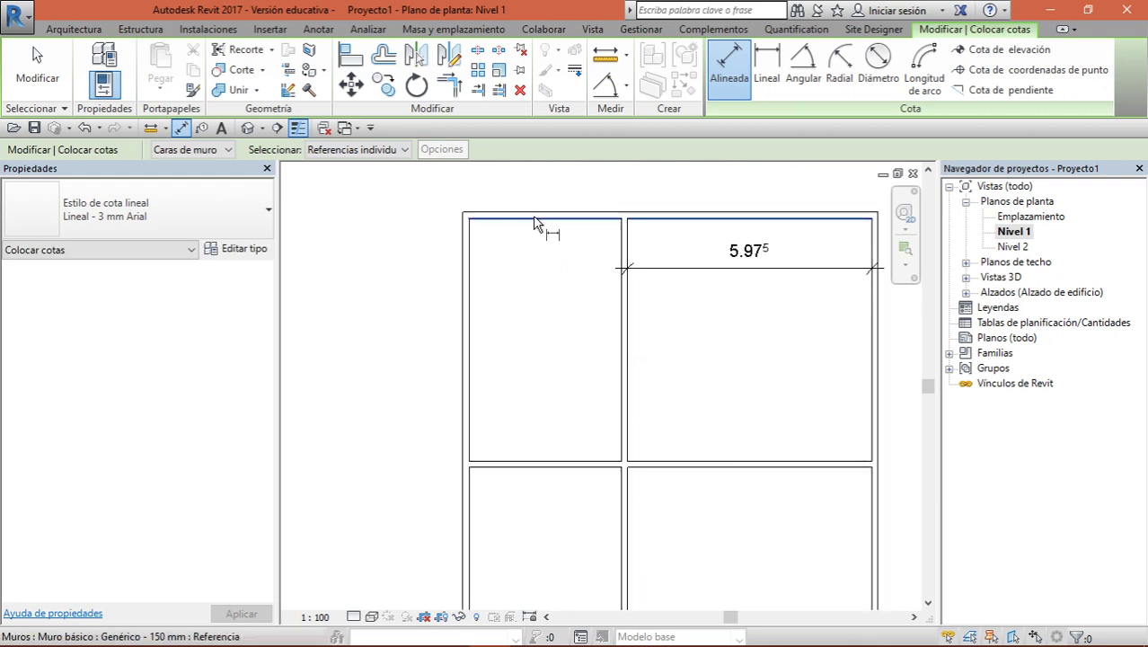
pyautogui.click(539, 221)
pyautogui.click(530, 460)
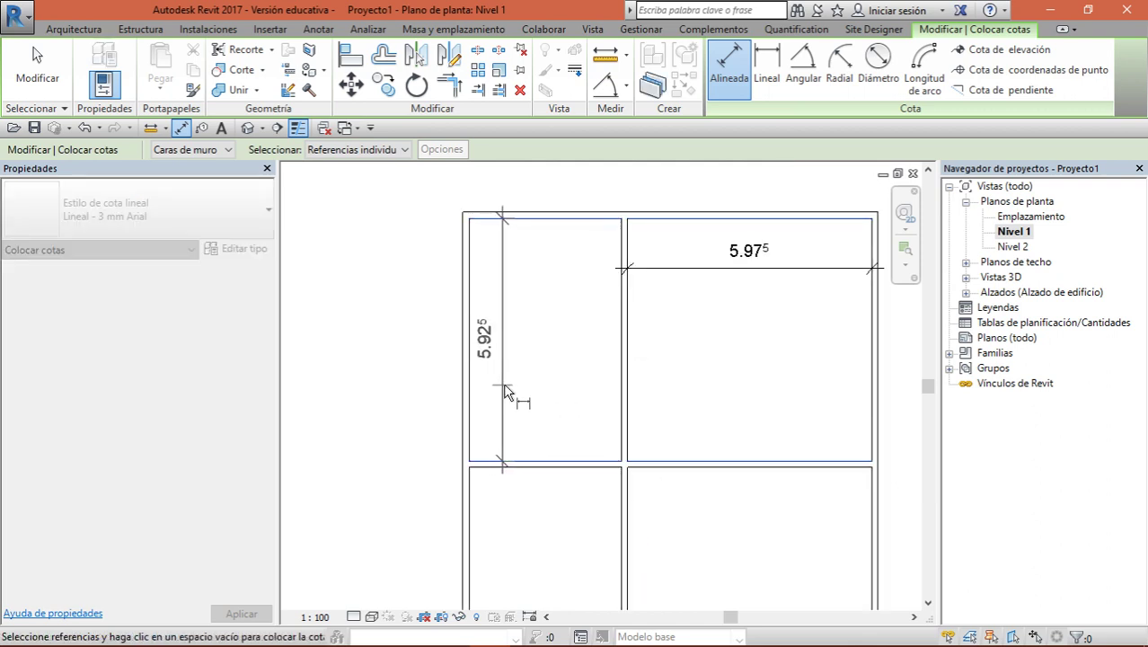
pyautogui.click(509, 383)
# Dimension the left room's 3.725 width and the right room's 5.925 depth
pyautogui.click(469, 423)
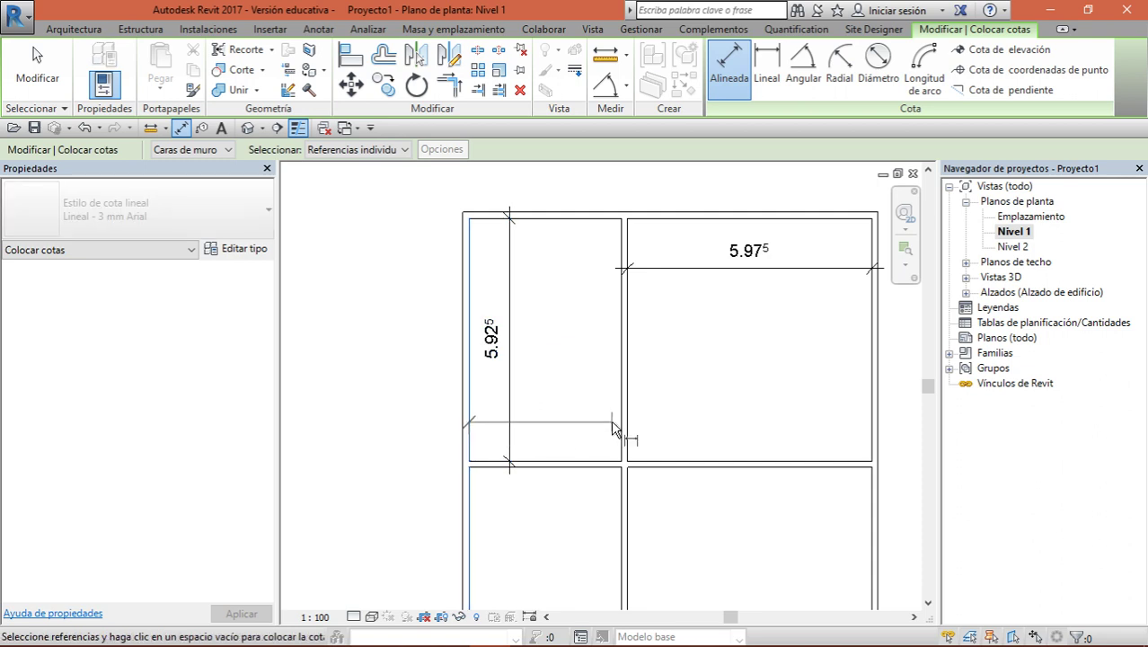
pyautogui.click(626, 432)
pyautogui.click(593, 427)
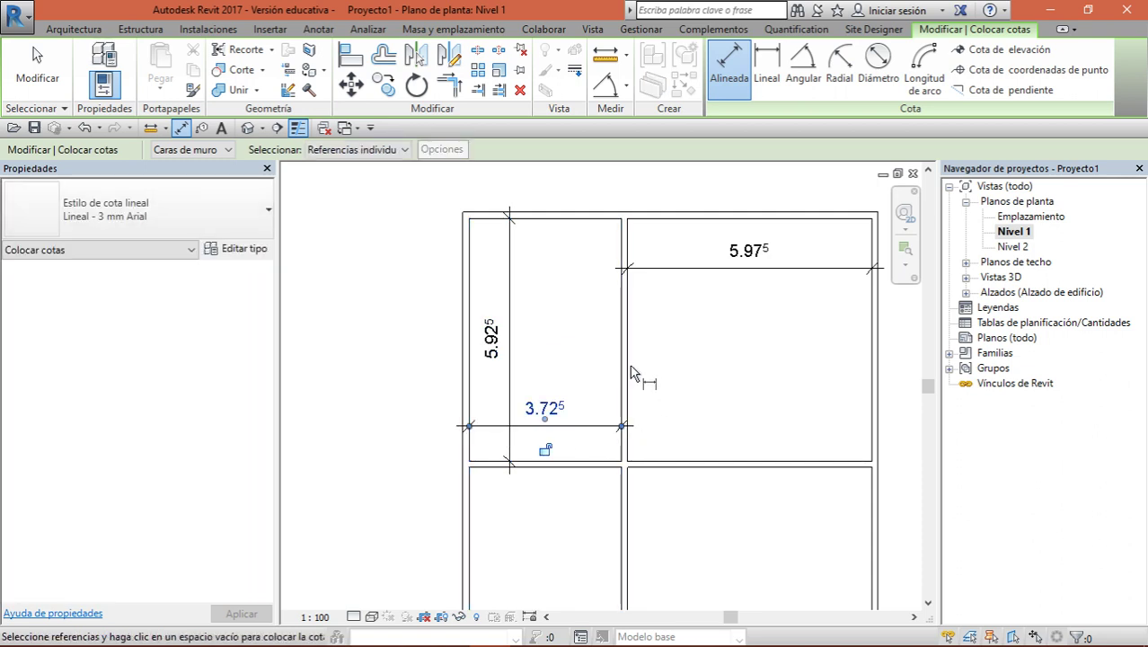
pyautogui.click(628, 385)
pyautogui.press('Escape')
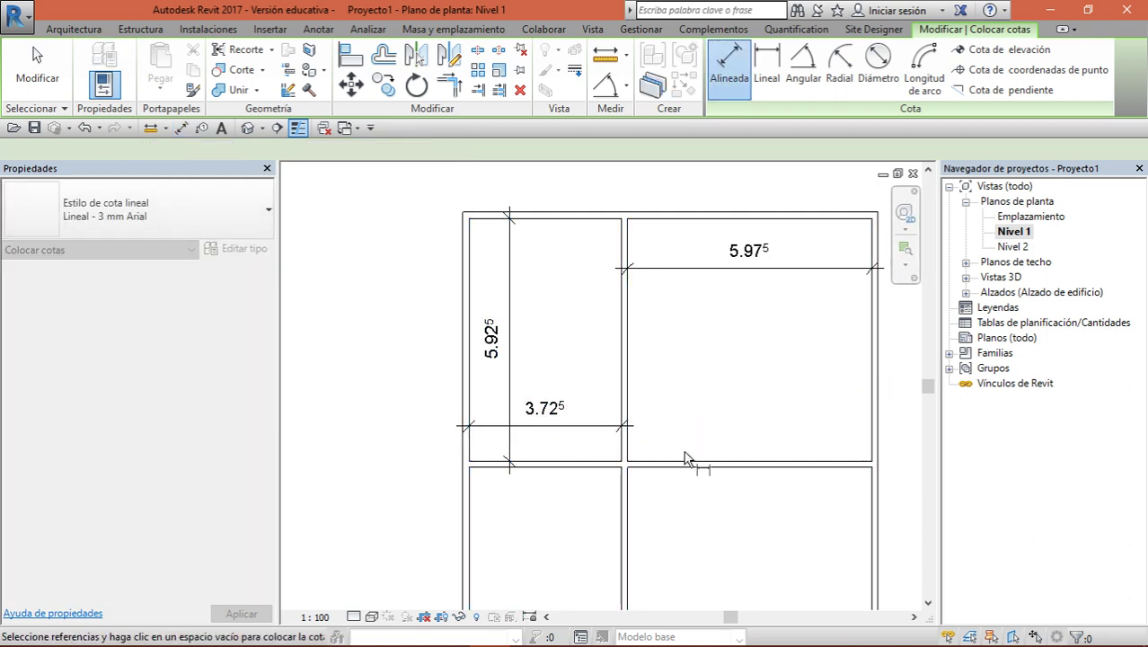
pyautogui.click(685, 462)
pyautogui.click(680, 220)
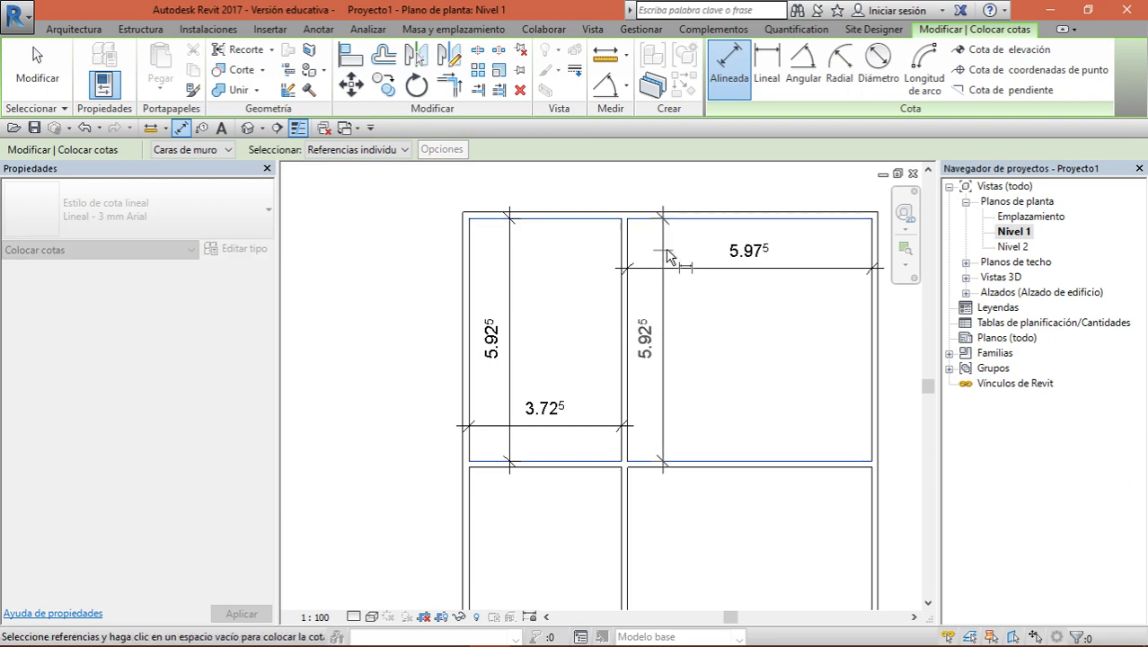
pyautogui.scroll(-2, 679, 256)
pyautogui.click(725, 325)
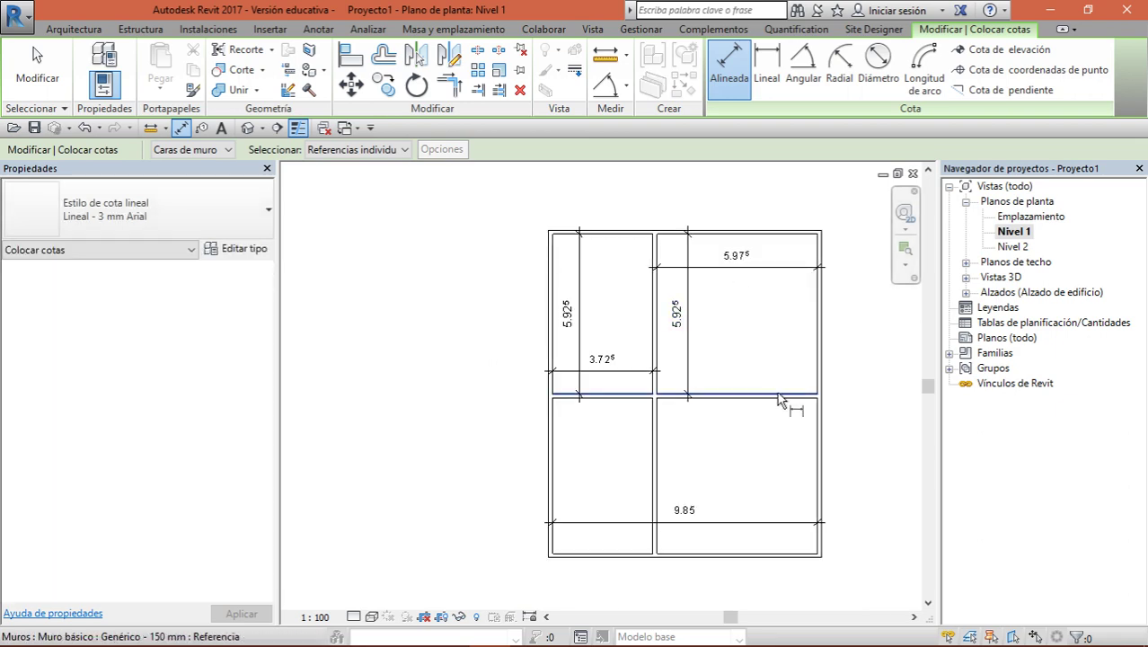
pyautogui.press('Escape')
pyautogui.press('Escape')
pyautogui.moveTo(758, 415); pyautogui.dragTo(773, 423, button='middle')
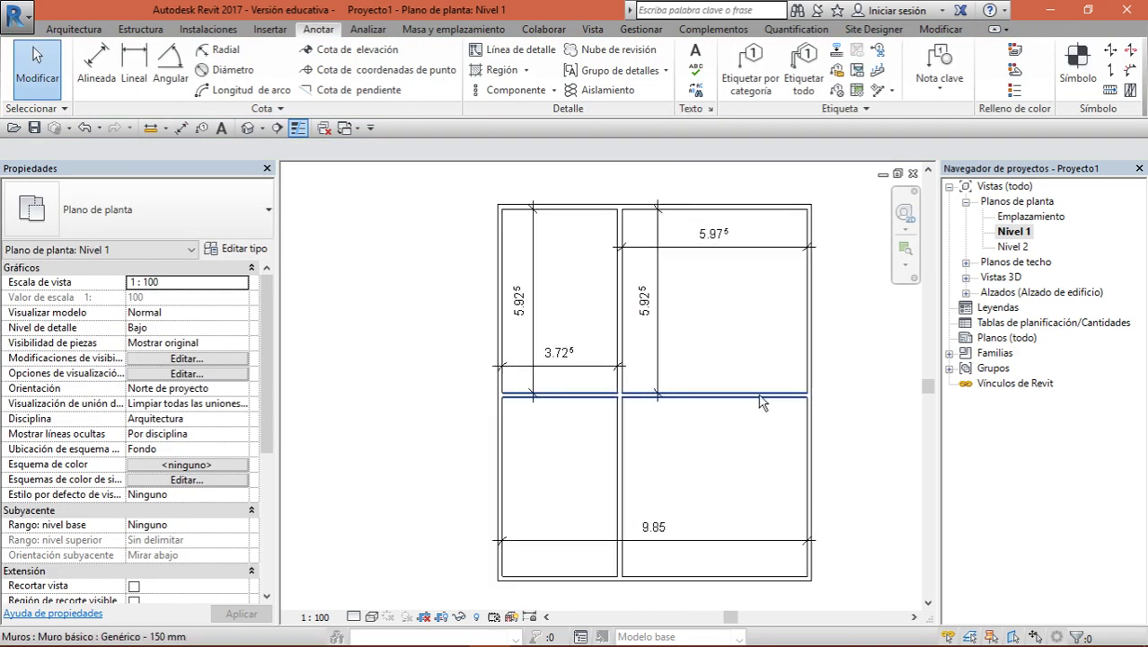
pyautogui.scroll(2, 769, 398)
pyautogui.scroll(-2, 774, 305)
pyautogui.click(784, 326)
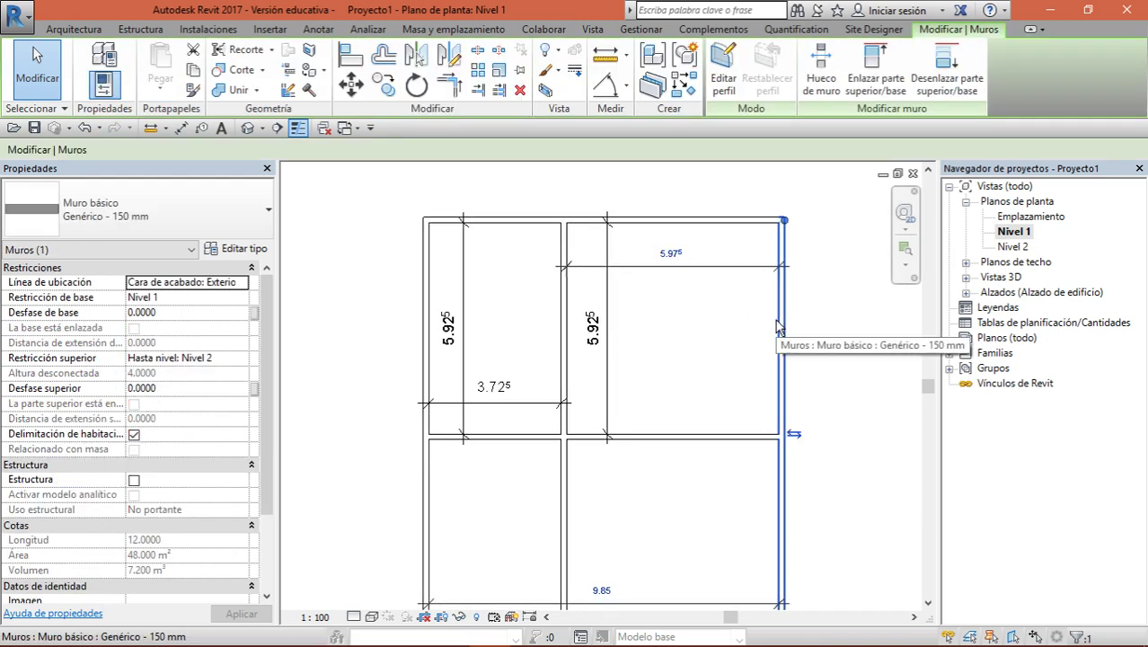
pyautogui.moveTo(818, 480); pyautogui.dragTo(802, 359, button='middle')
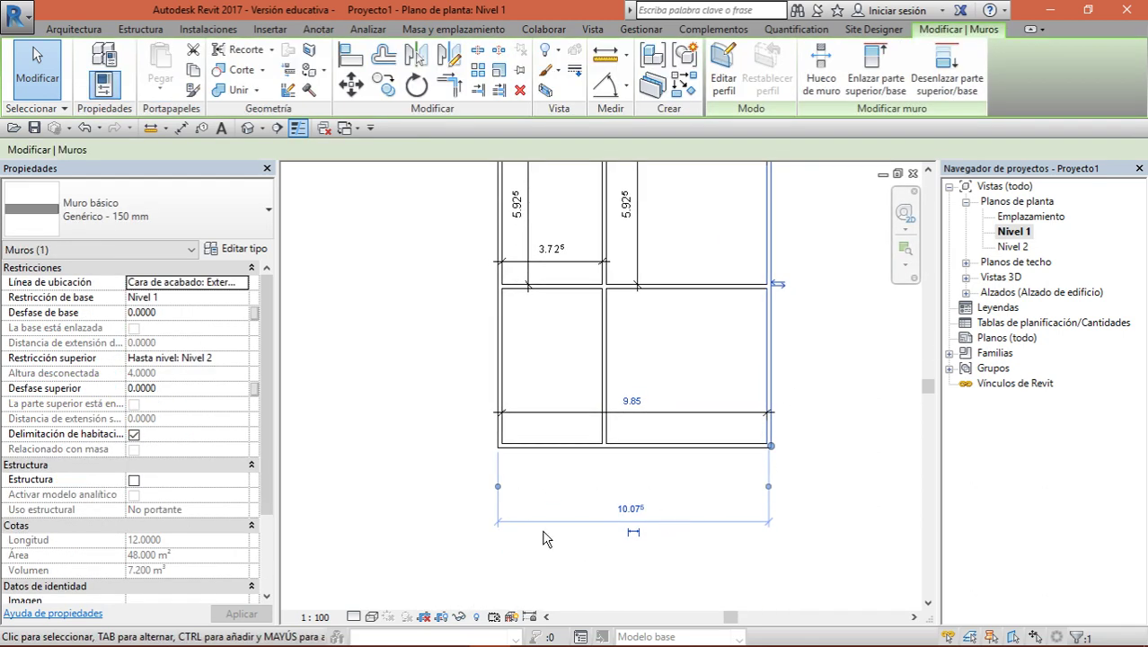
pyautogui.scroll(2, 651, 420)
pyautogui.scroll(1, 651, 420)
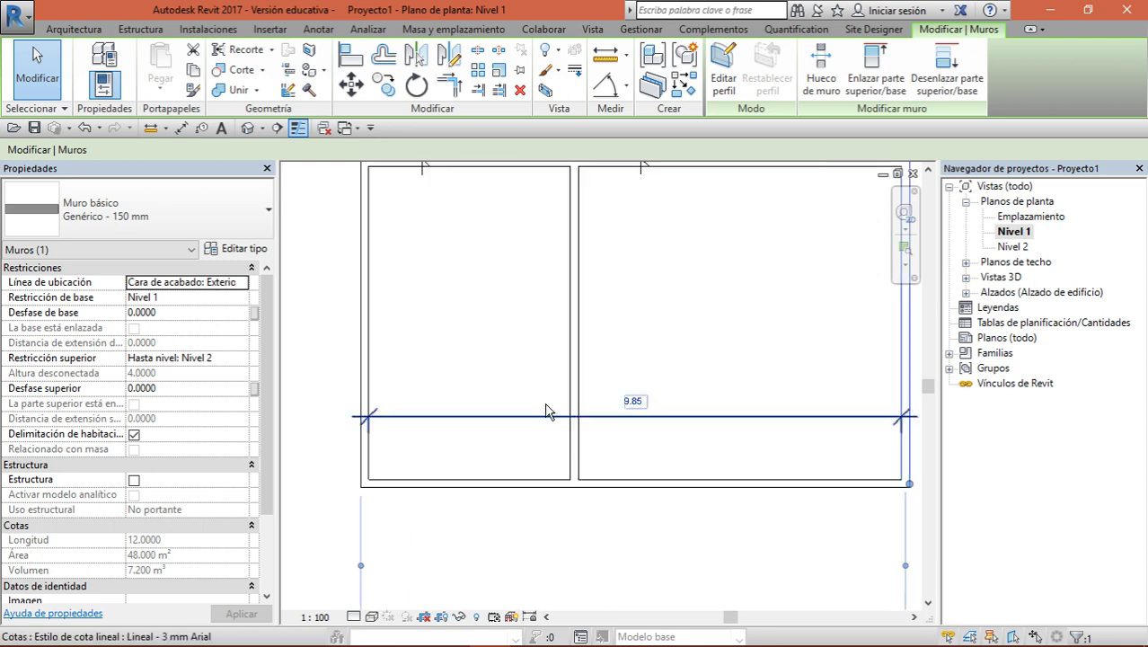
pyautogui.scroll(1, 651, 427)
pyautogui.moveTo(652, 432); pyautogui.dragTo(650, 572, button='middle')
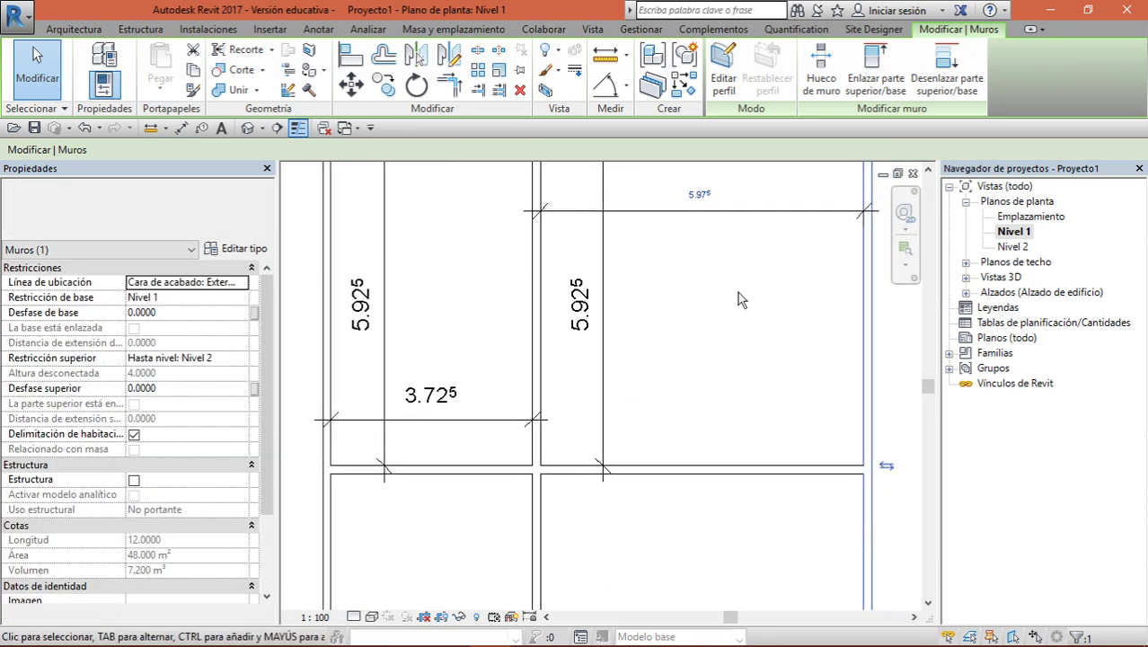
pyautogui.scroll(-2, 690, 197)
pyautogui.scroll(-1, 690, 197)
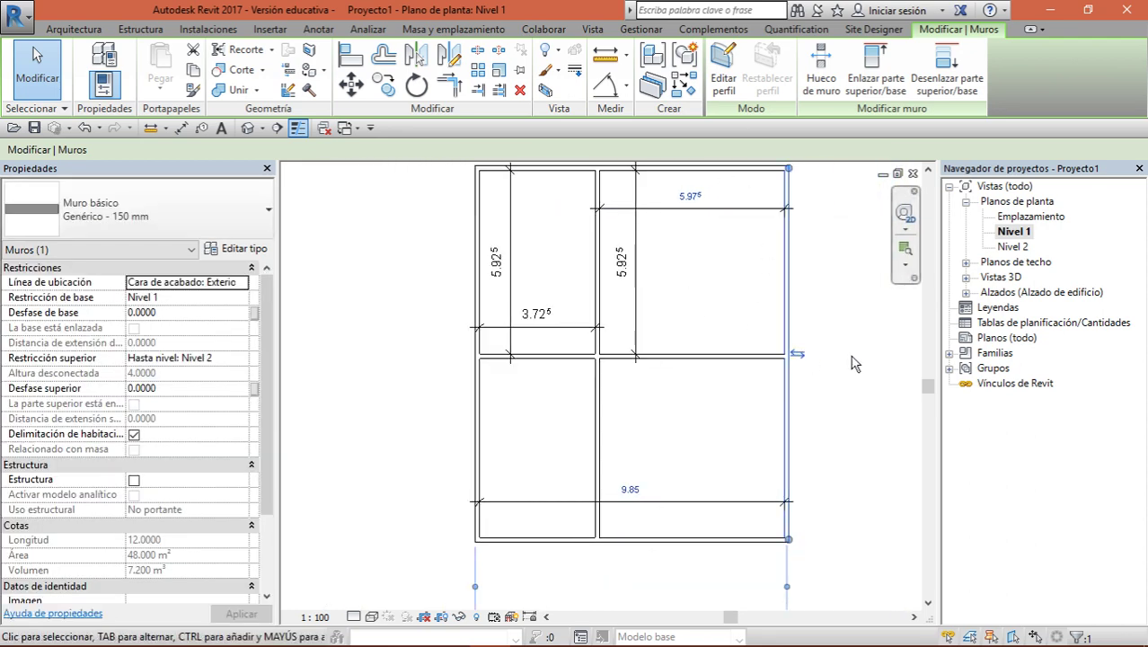
pyautogui.click(860, 332)
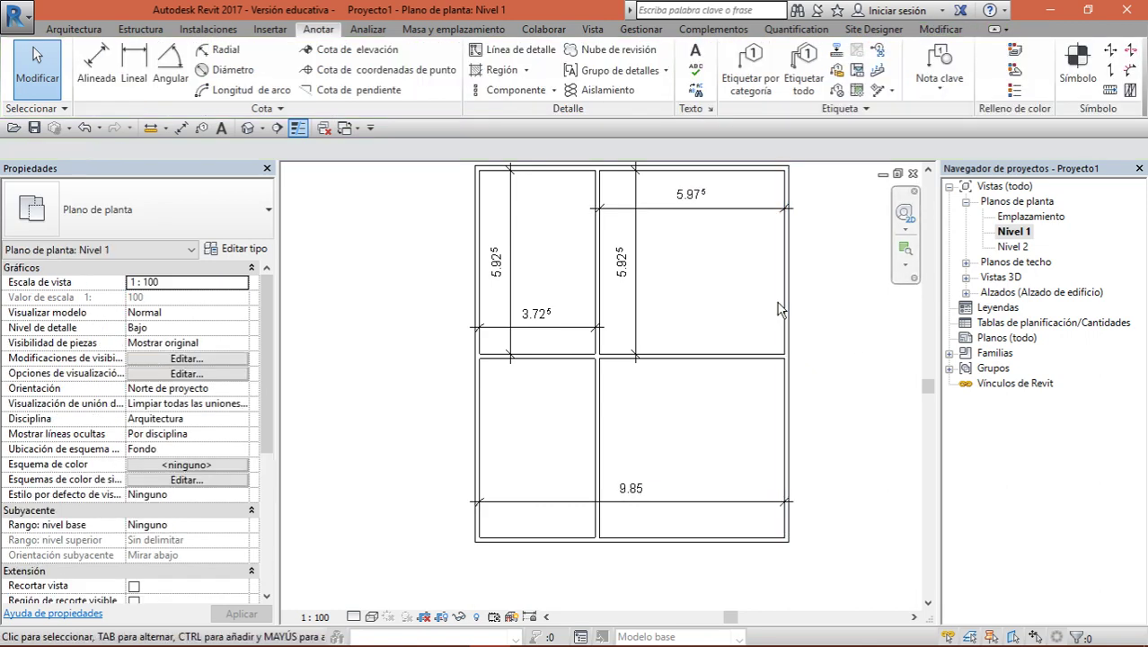
pyautogui.click(753, 211)
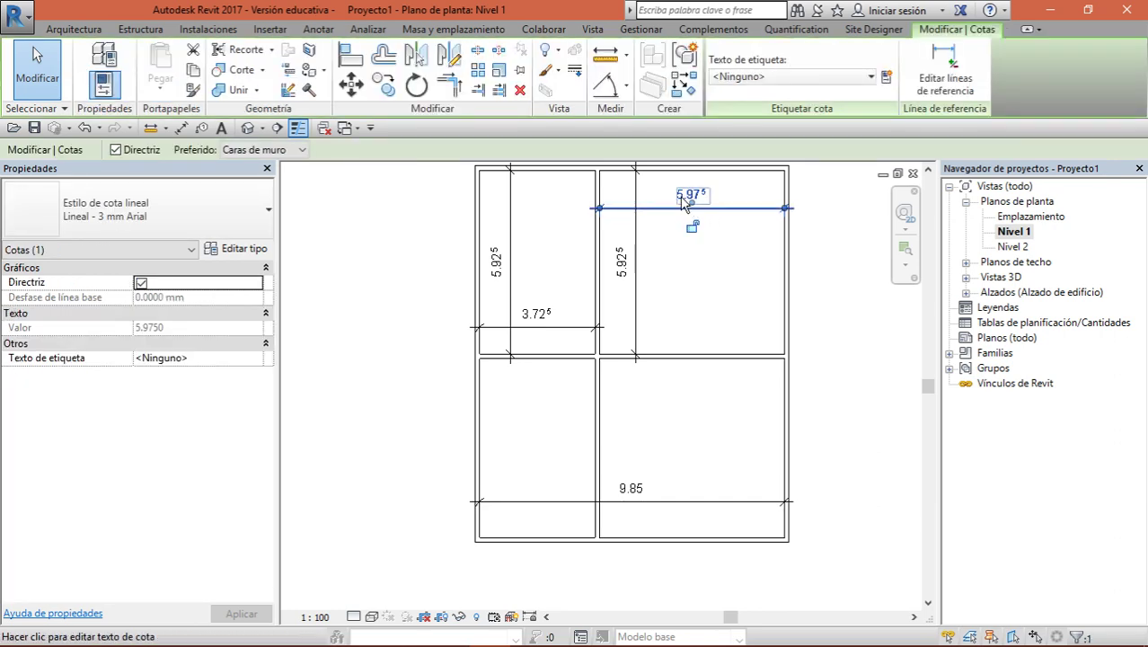
pyautogui.click(683, 201)
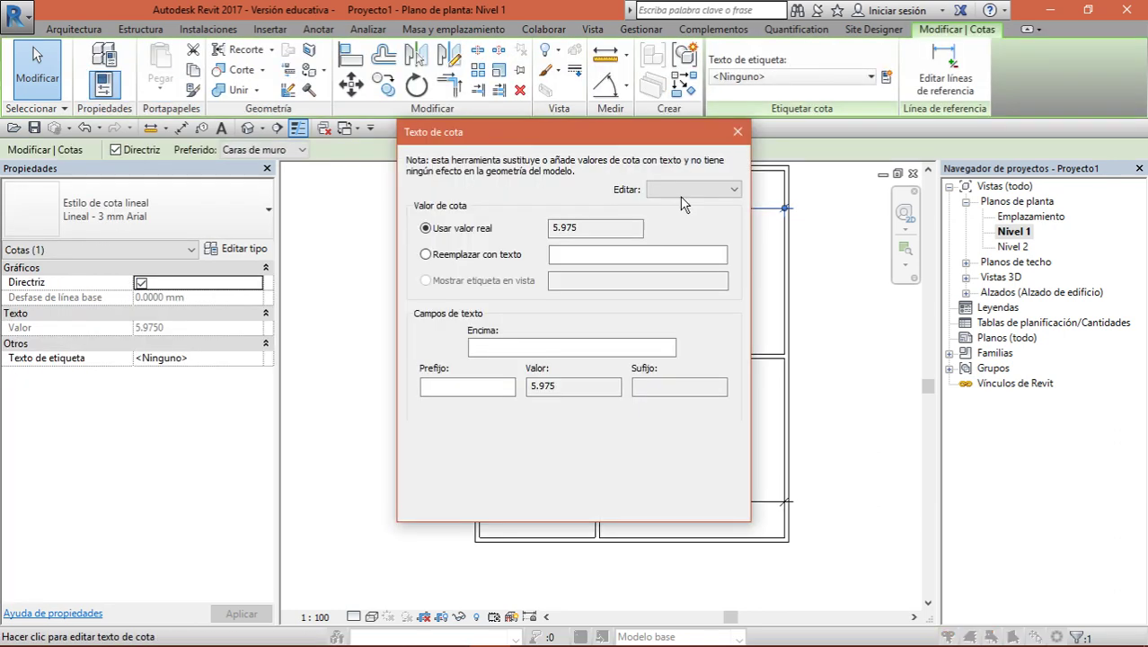
pyautogui.click(743, 134)
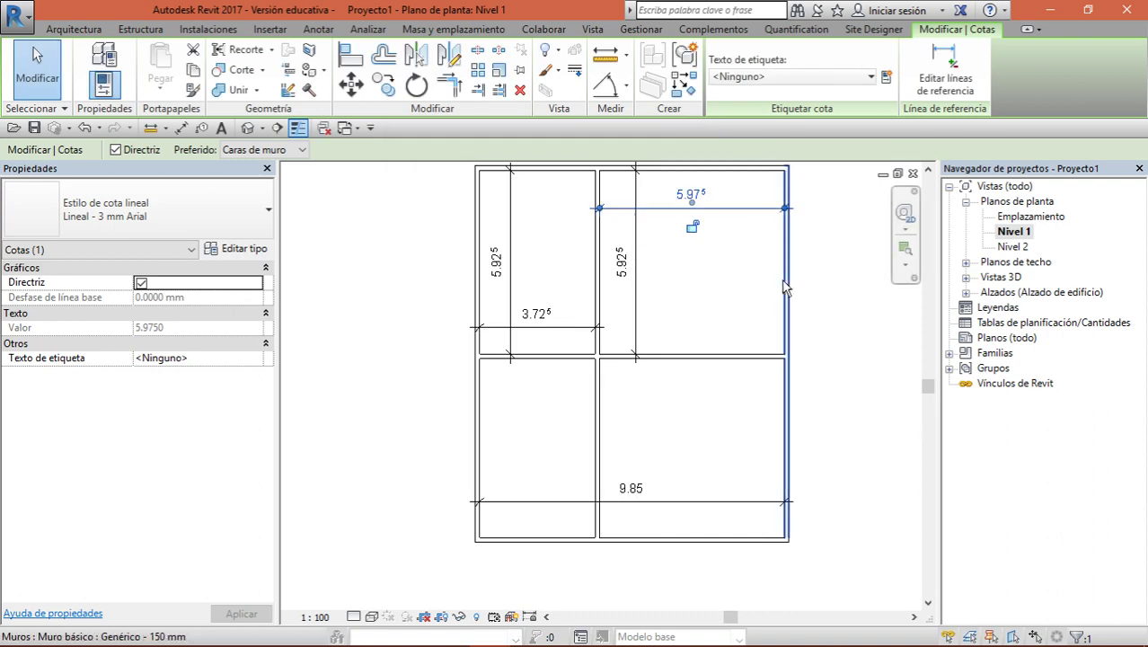
pyautogui.click(788, 294)
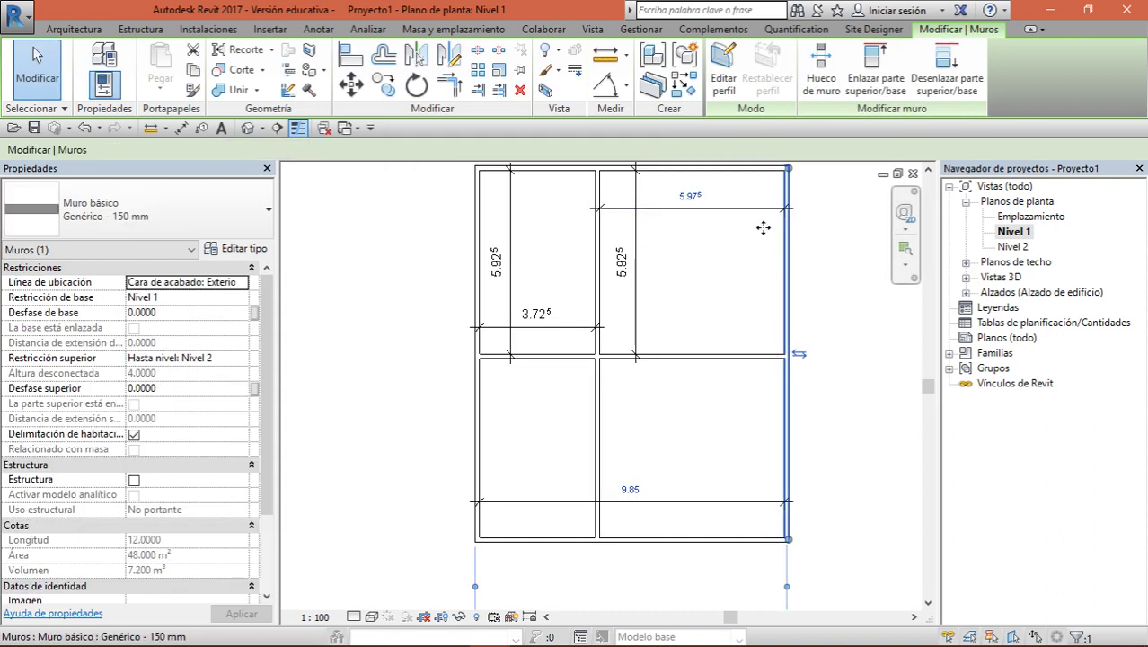
# Change the 5.975 room width to 6.00 and the 9.875 overall width to 12.00
pyautogui.scroll(1, 794, 268)
pyautogui.scroll(1, 820, 346)
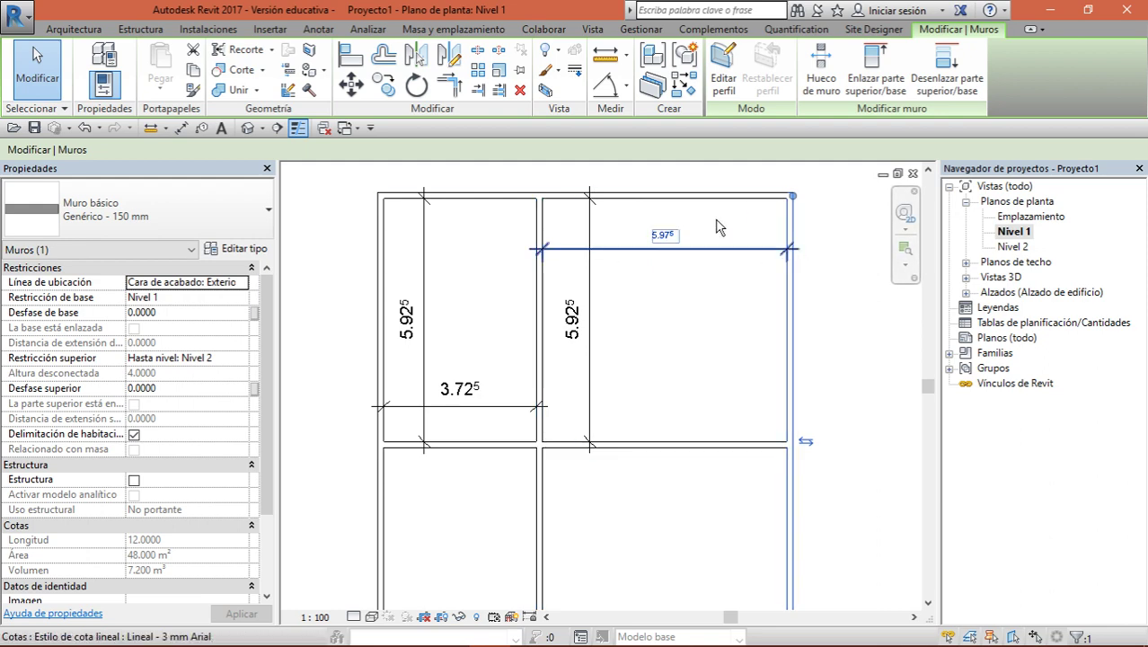
pyautogui.click(663, 234)
pyautogui.write('6')
pyautogui.press('Return')
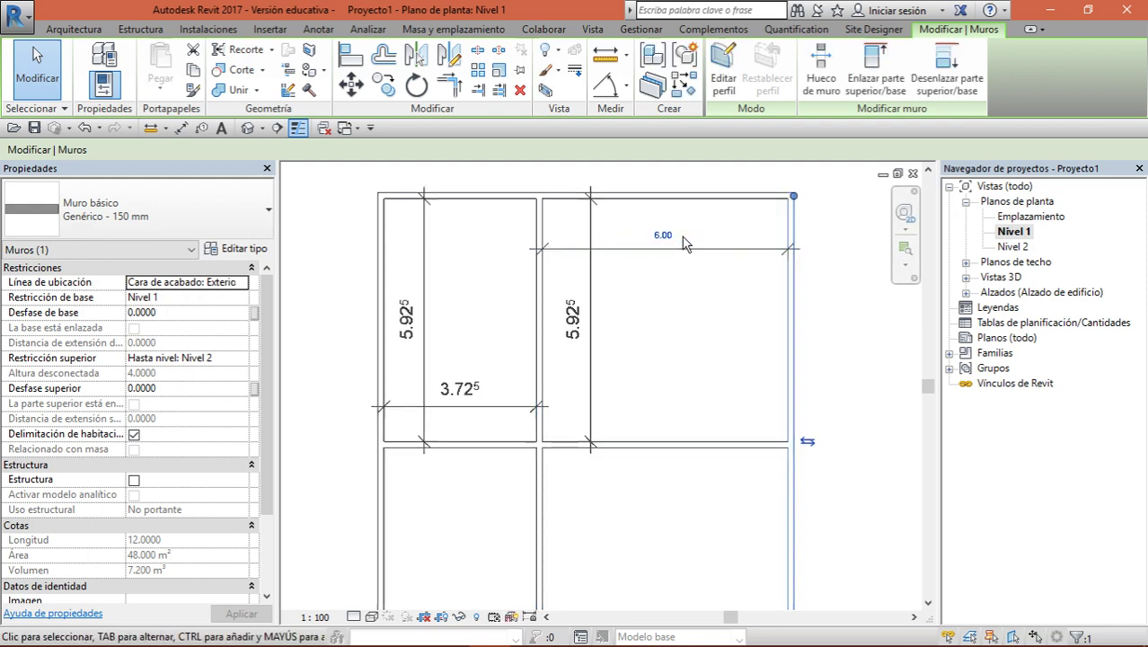
pyautogui.scroll(-1, 683, 242)
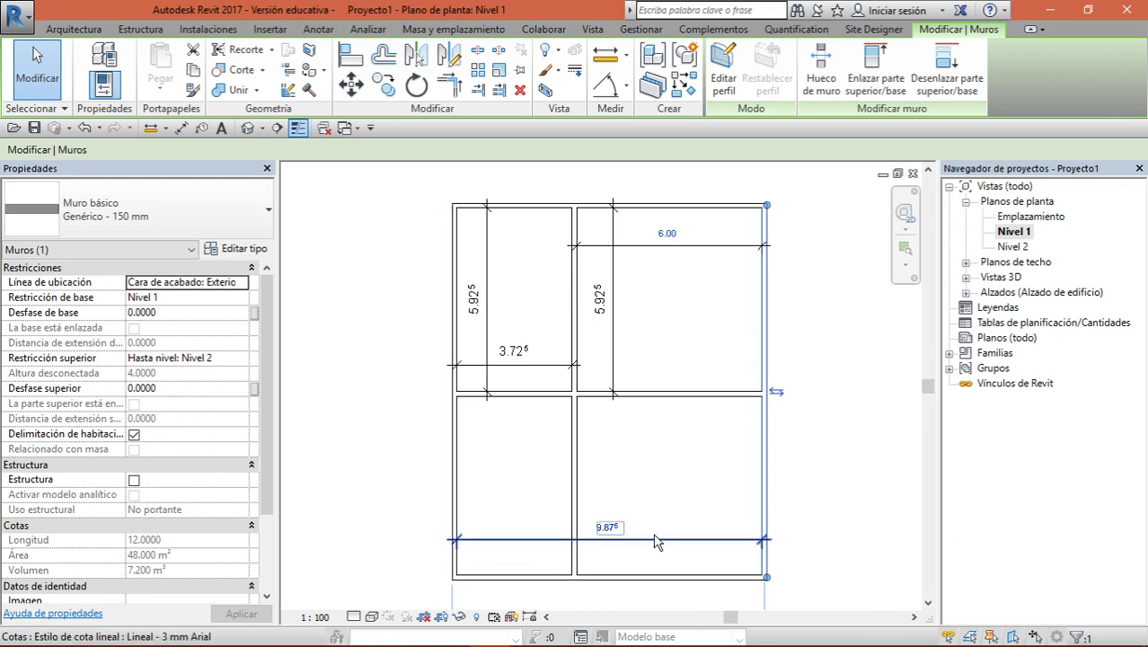
pyautogui.click(618, 526)
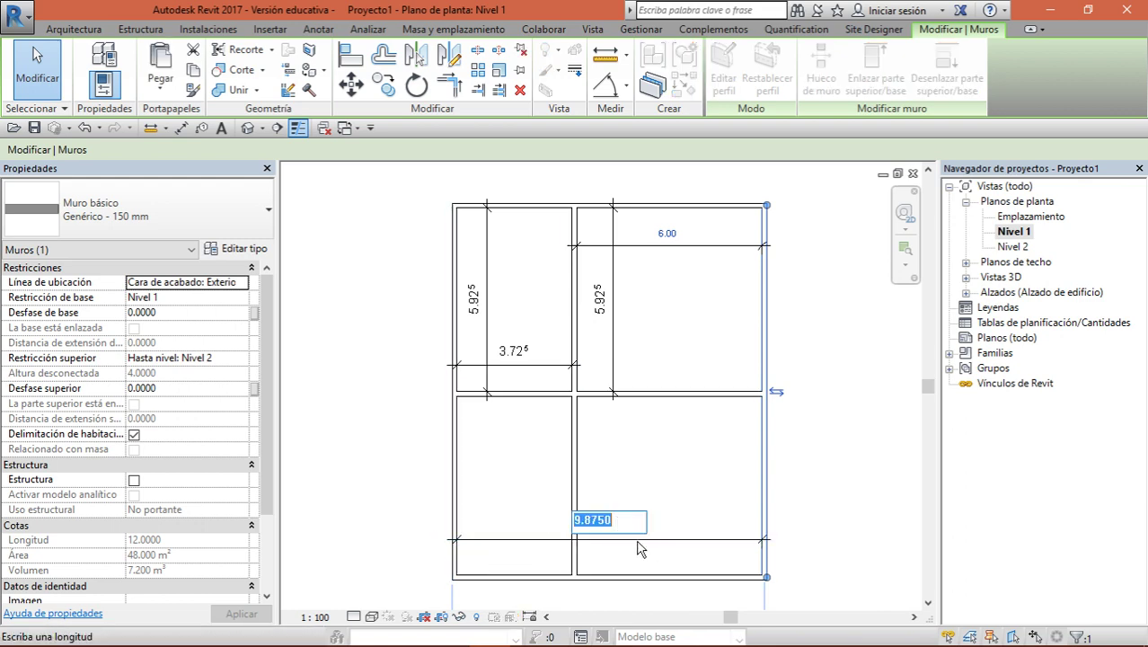
pyautogui.press('Return')
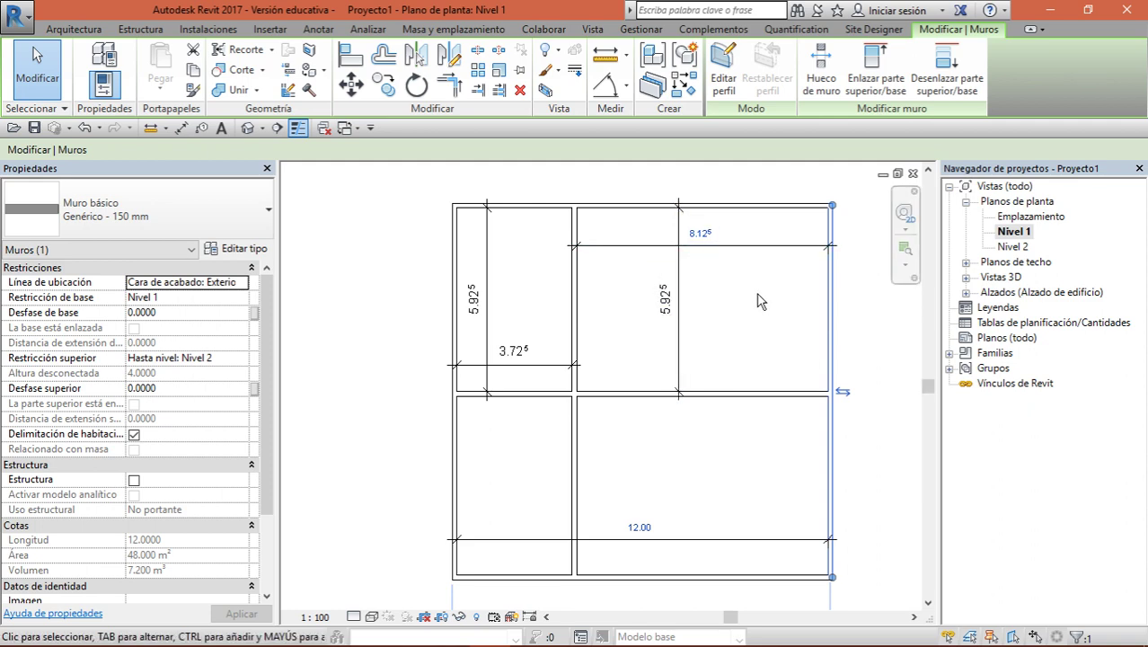
# Move the middle vertical wall so the left room's 3.725 width becomes 6.00
pyautogui.press('Escape')
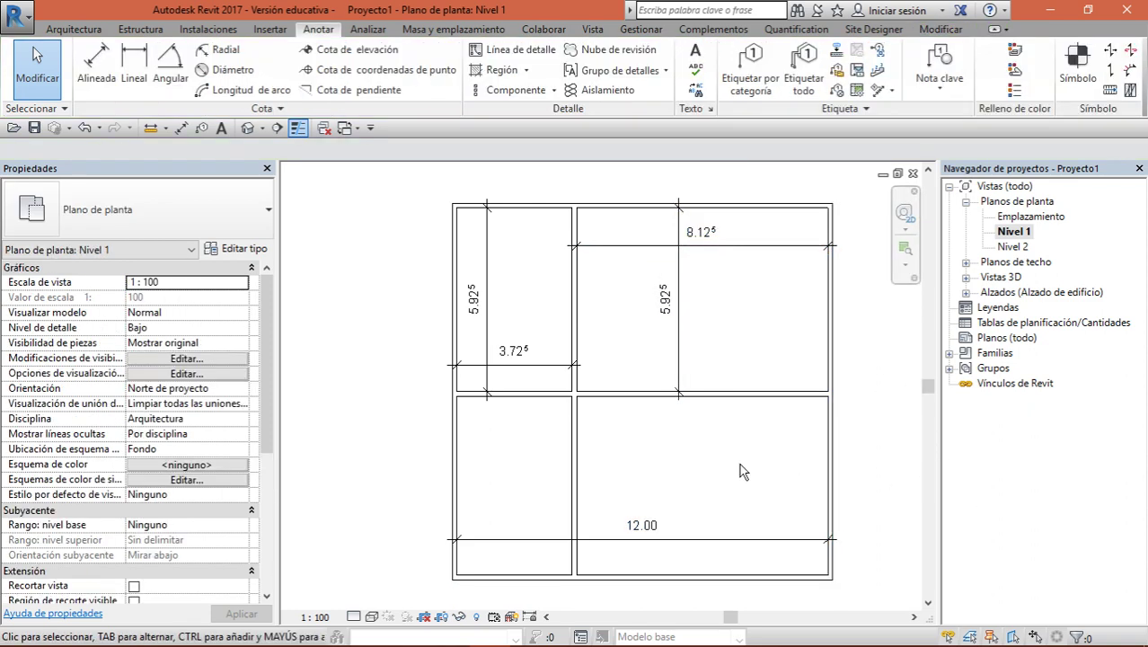
pyautogui.click(572, 324)
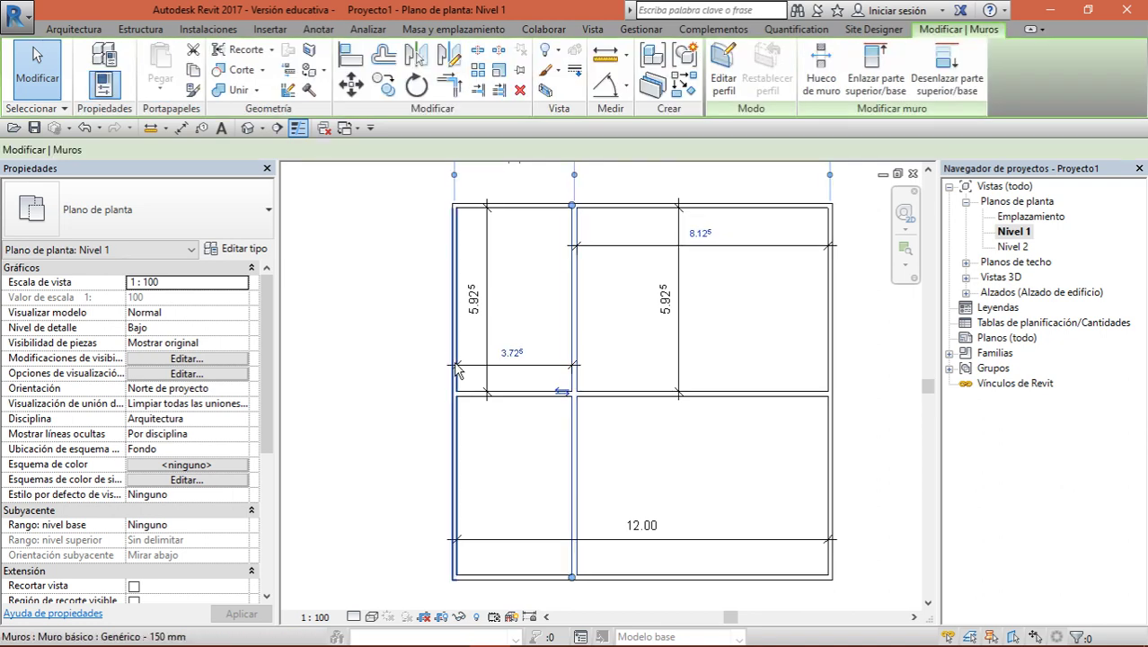
pyautogui.click(513, 352)
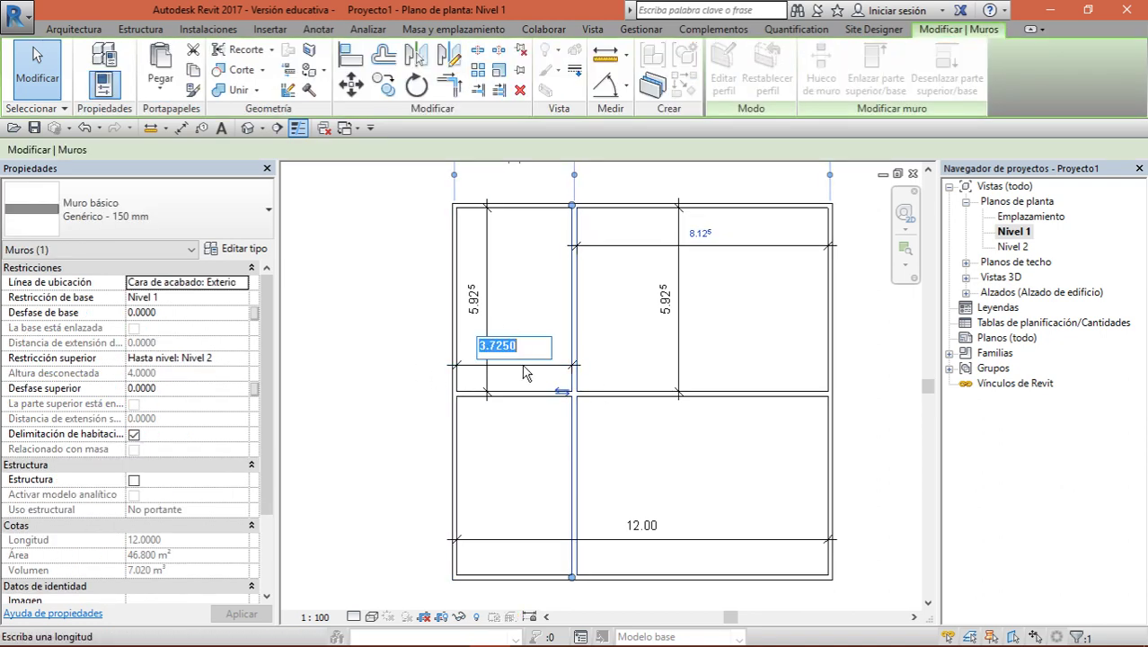
pyautogui.write('6')
pyautogui.press('Return')
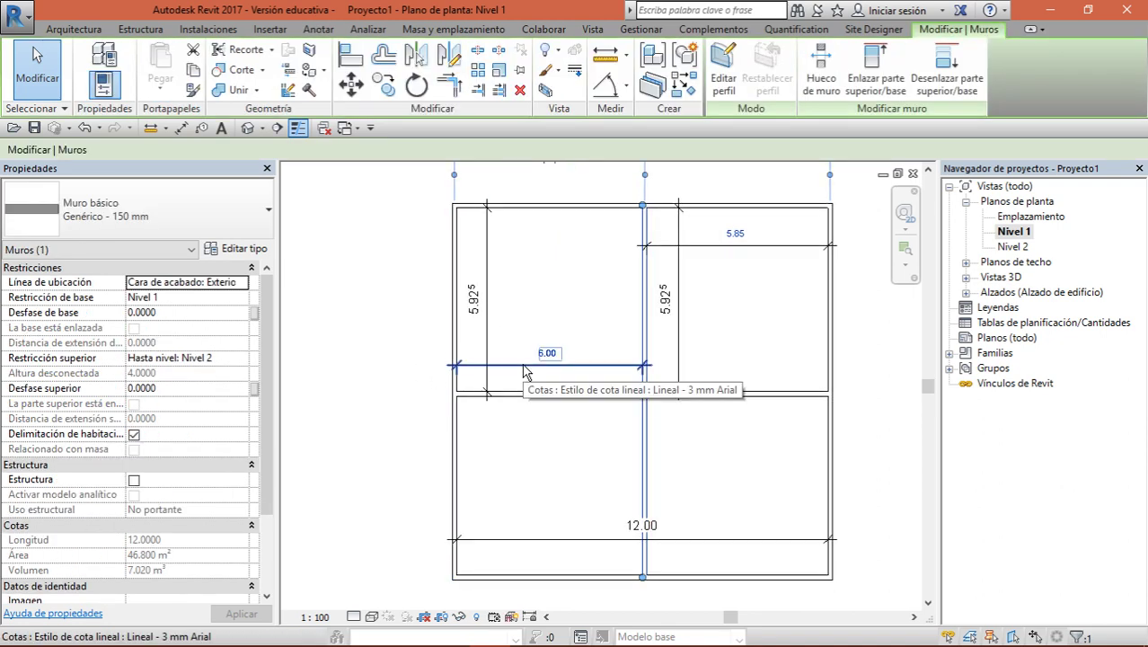
pyautogui.click(884, 357)
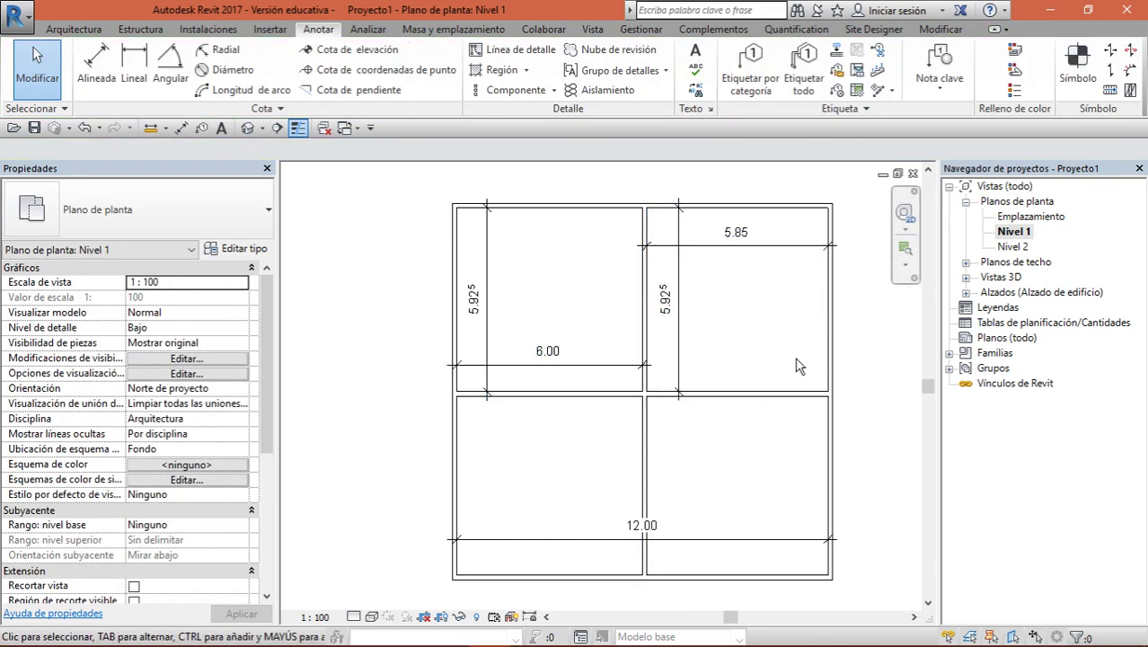
# Delete the right room's 5.92 depth dimension
pyautogui.scroll(1, 777, 343)
pyautogui.scroll(-3, 530, 364)
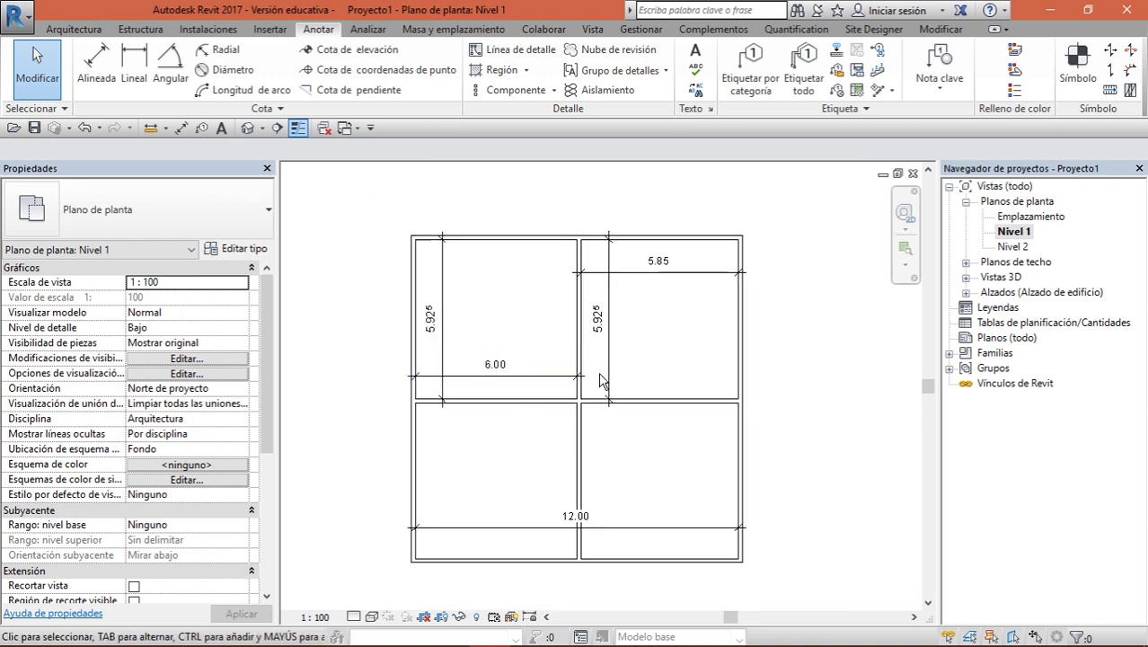
pyautogui.scroll(3, 609, 396)
pyautogui.scroll(1, 608, 395)
pyautogui.scroll(1, 608, 396)
pyautogui.scroll(-2, 608, 395)
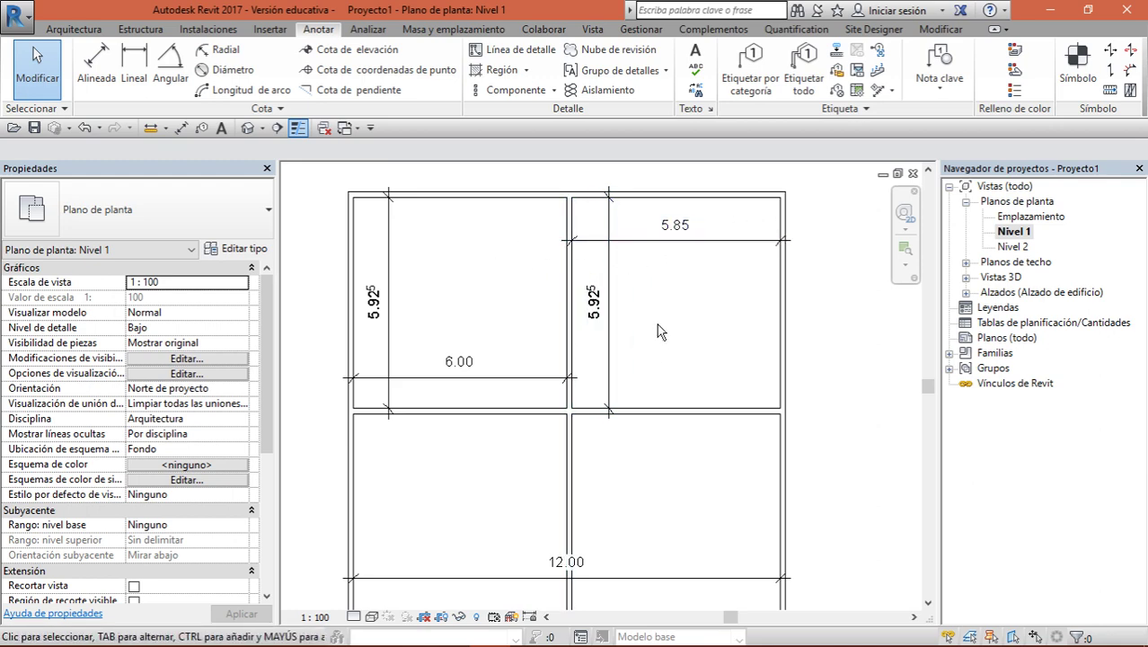
pyautogui.click(460, 363)
pyautogui.click(630, 467)
pyautogui.scroll(2, 441, 309)
pyautogui.scroll(-1, 444, 307)
pyautogui.click(425, 428)
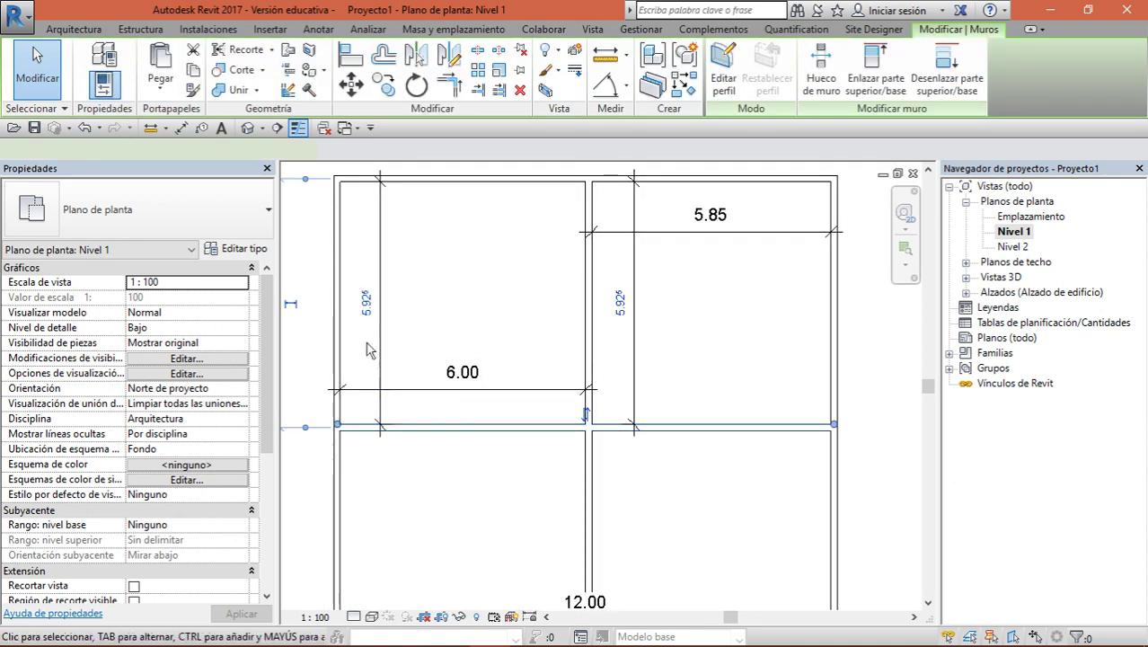
pyautogui.scroll(-1, 468, 387)
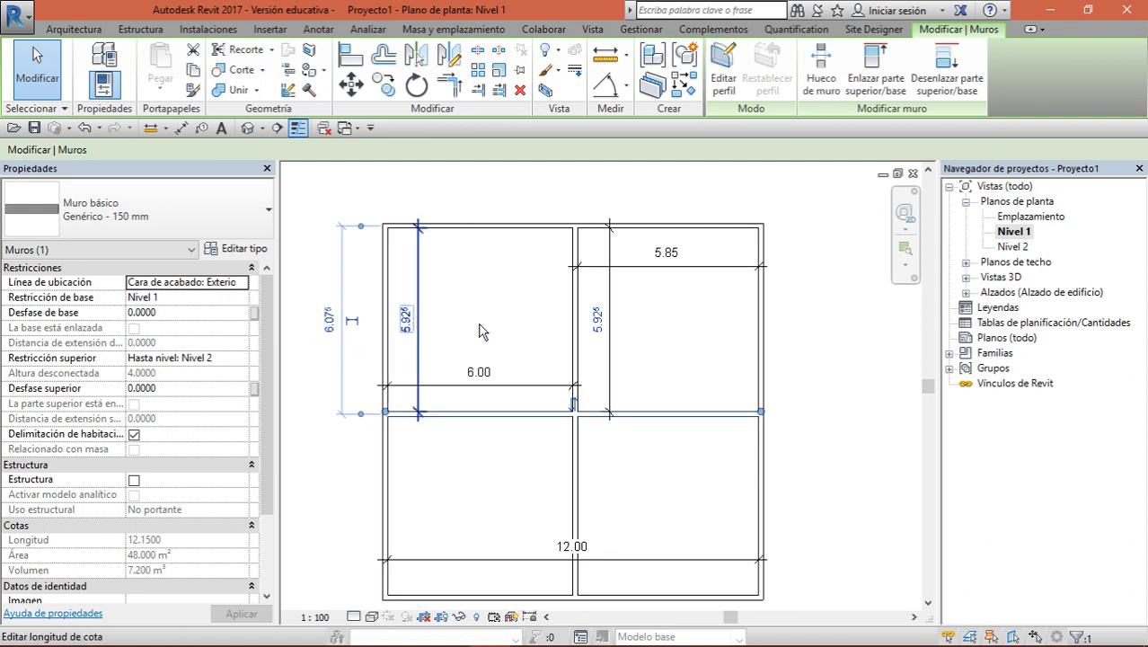
pyautogui.press('Escape')
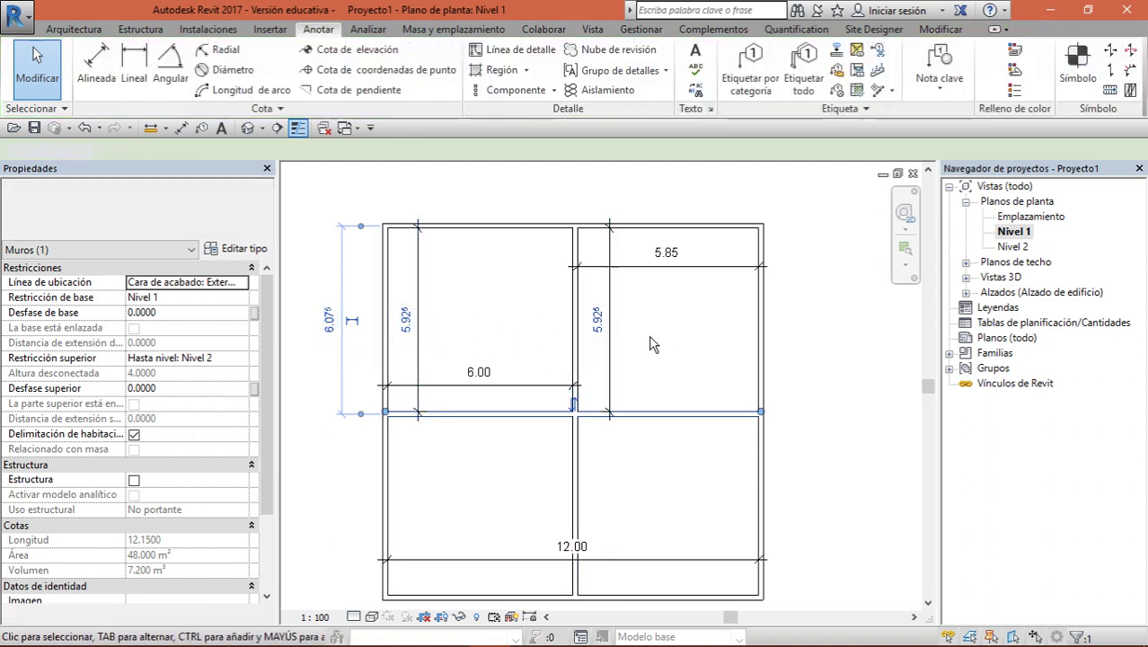
pyautogui.click(604, 351)
pyautogui.press('Delete')
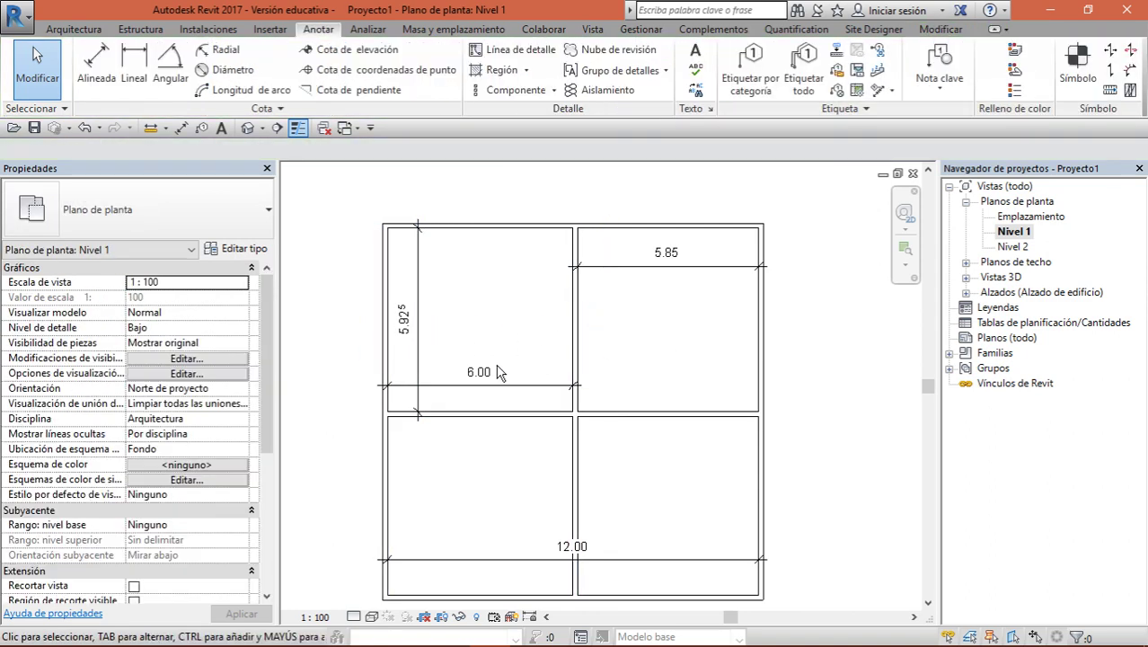
# Move the horizontal middle wall so the upper room depth becomes 6.00
pyautogui.click(459, 426)
pyautogui.click(405, 319)
pyautogui.write('6')
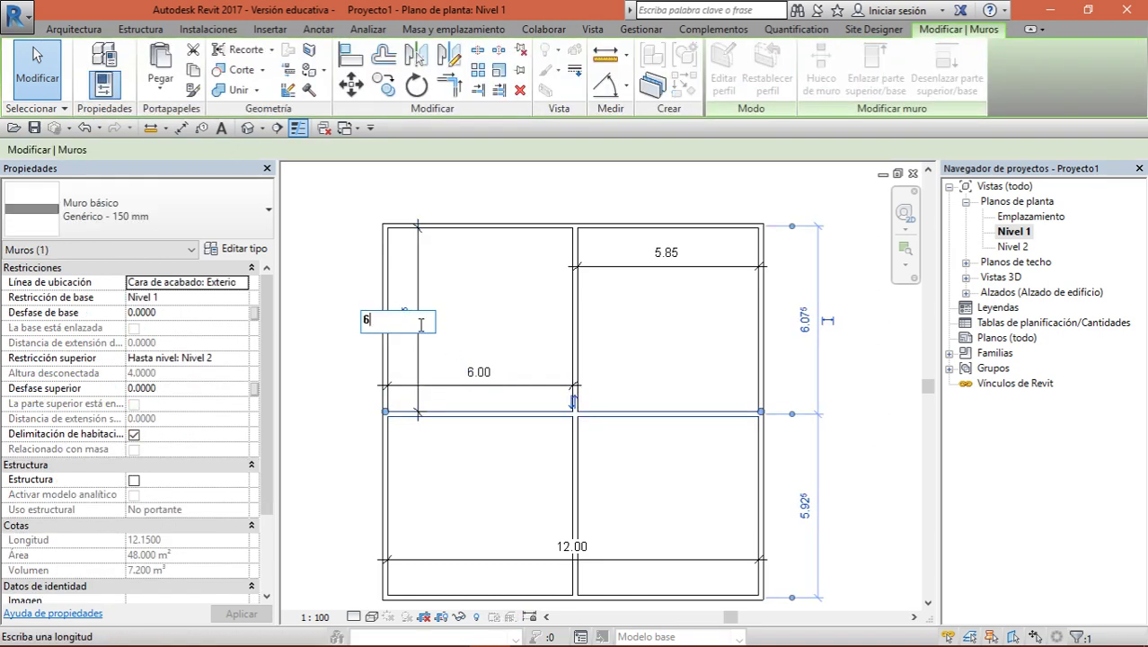
pyautogui.press('Return')
pyautogui.click(856, 417)
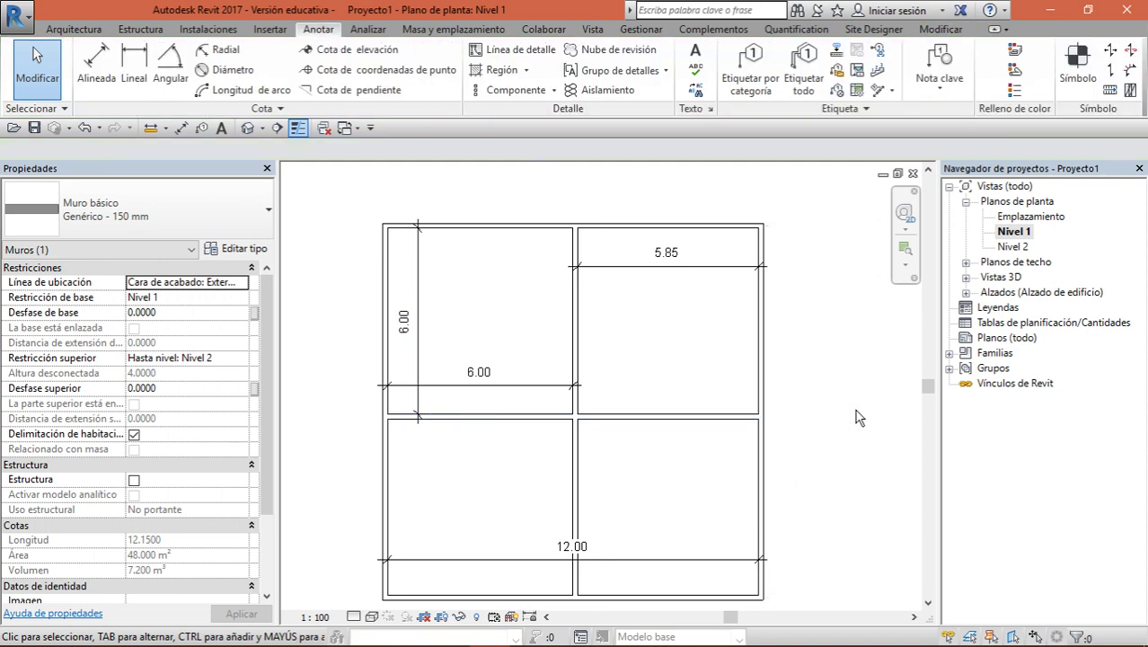
# Delete the 5.85, 6.00 and 12.00 dimensions and select all the walls
pyautogui.scroll(-2, 764, 369)
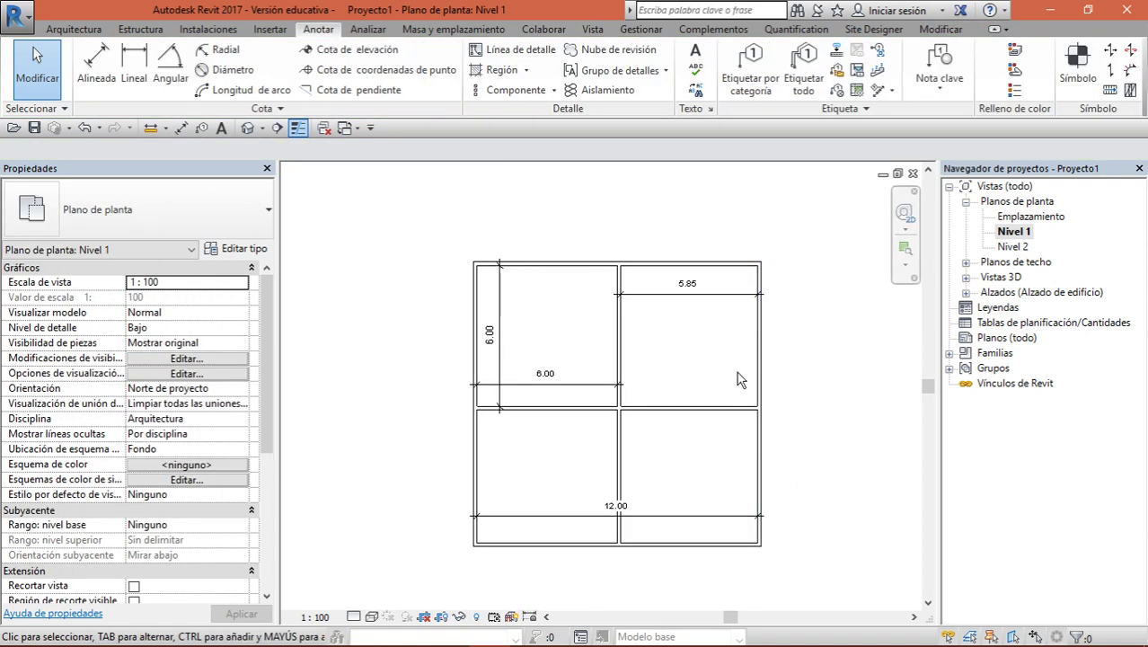
pyautogui.click(700, 295)
pyautogui.press('Delete')
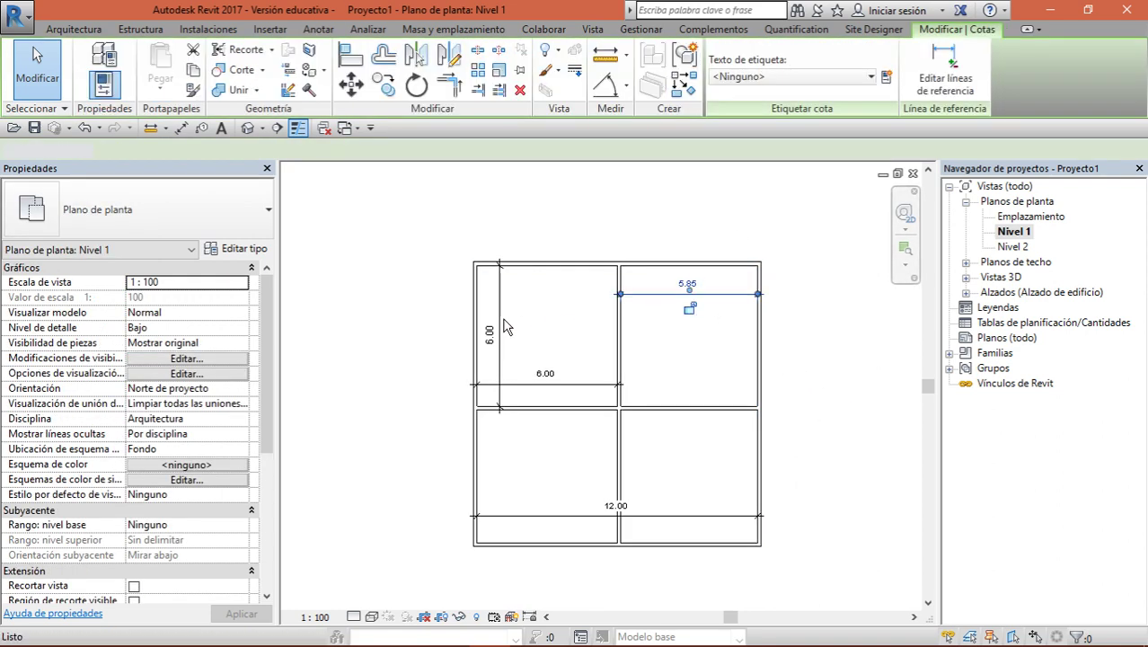
pyautogui.click(501, 396)
pyautogui.press('Delete')
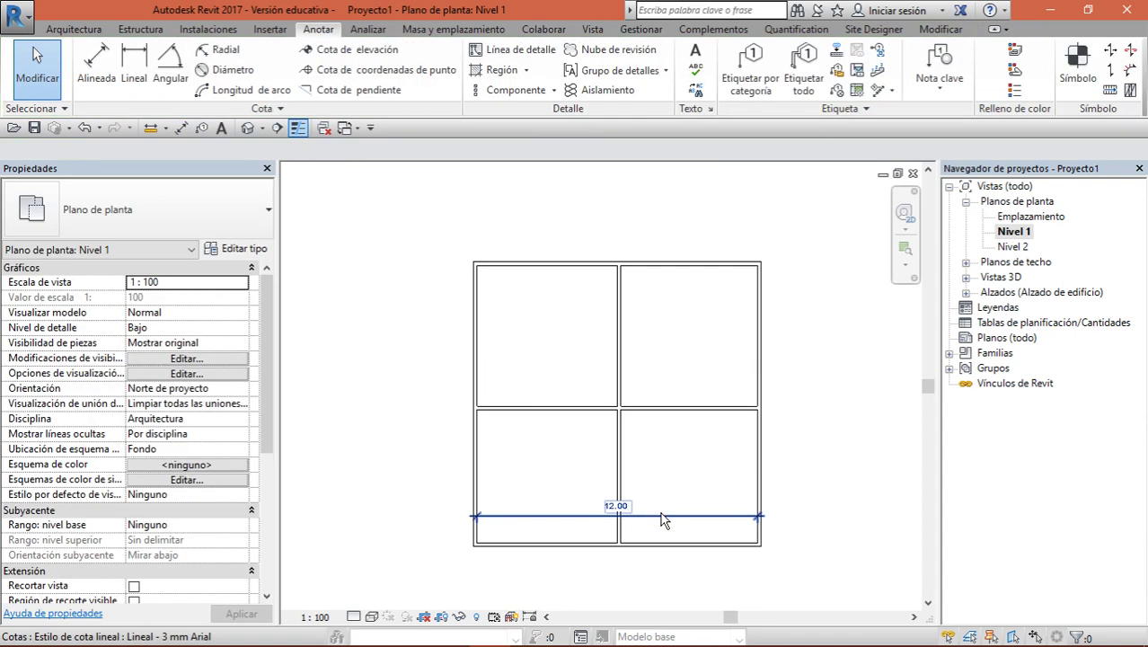
pyautogui.click(661, 515)
pyautogui.press('Delete')
pyautogui.moveTo(787, 243); pyautogui.dragTo(472, 550)
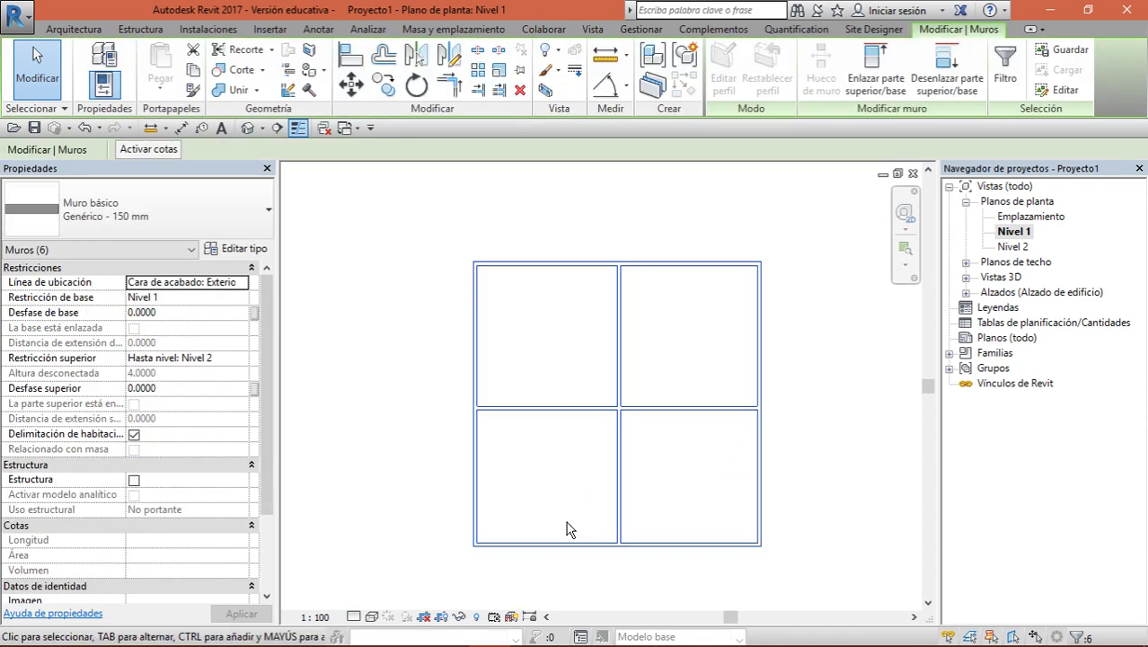
# Delete all the walls and draw a single horizontal 8.40 wall with WA
pyautogui.press('Delete')
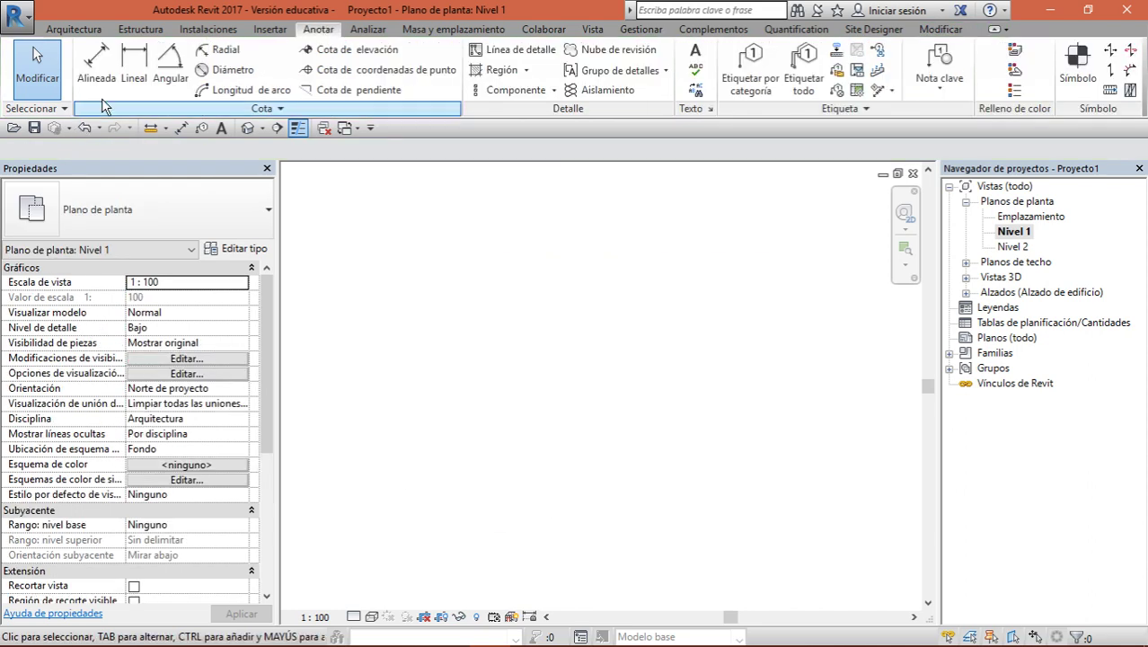
pyautogui.click(73, 29)
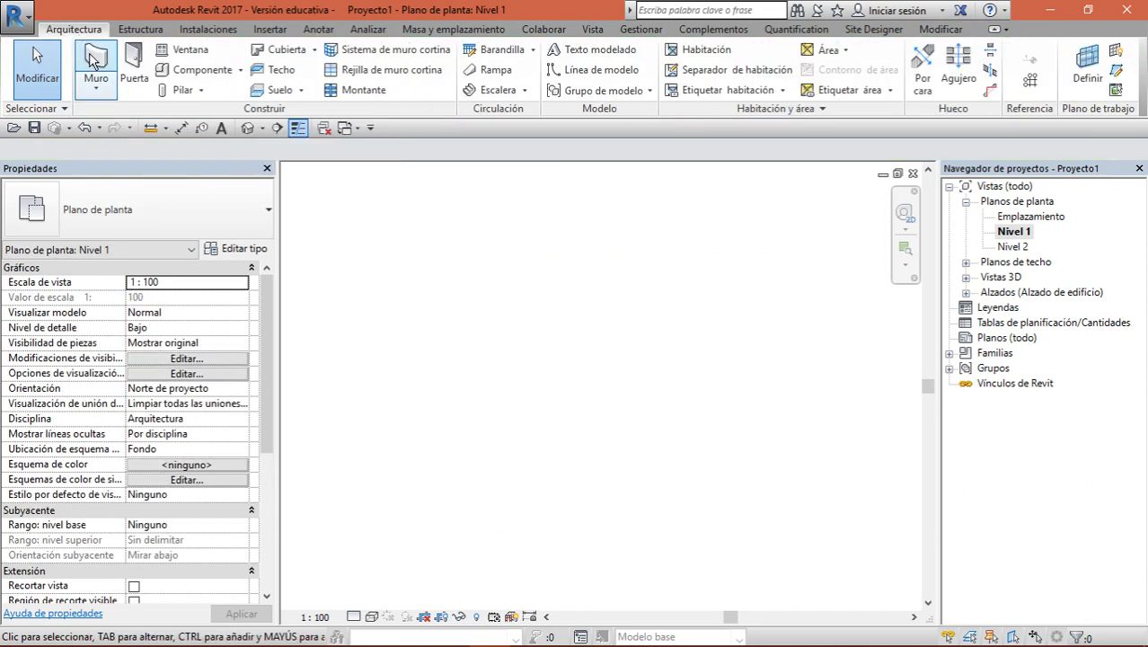
pyautogui.press('w')
pyautogui.press('a')
pyautogui.click(462, 353)
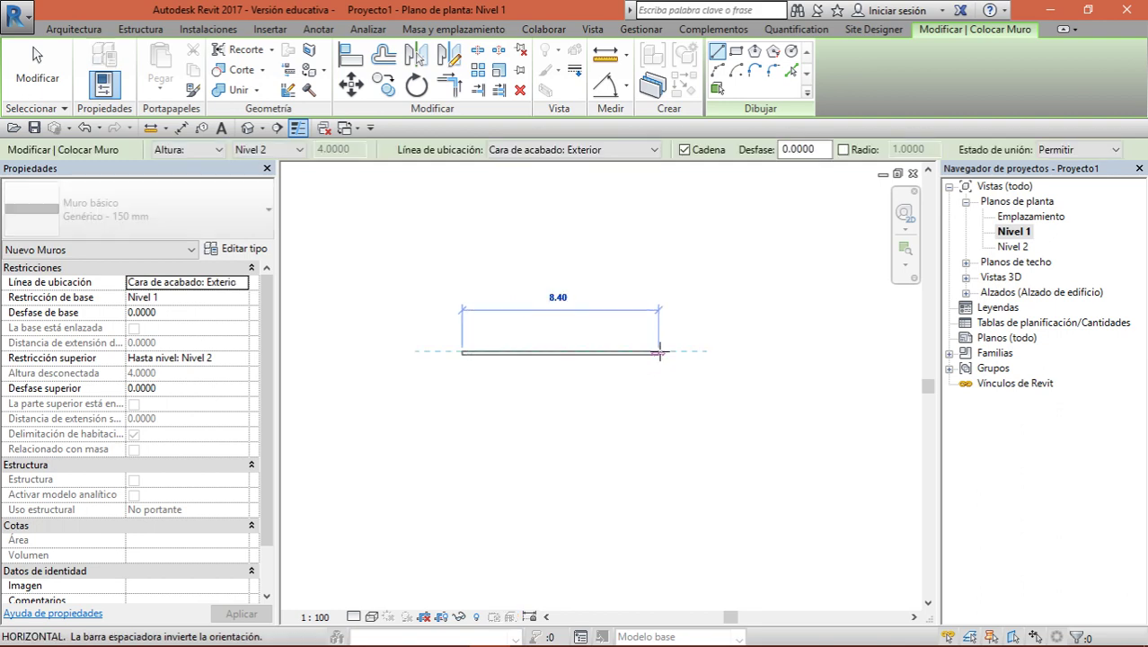
pyautogui.click(661, 353)
pyautogui.press('Escape')
pyautogui.press('Escape')
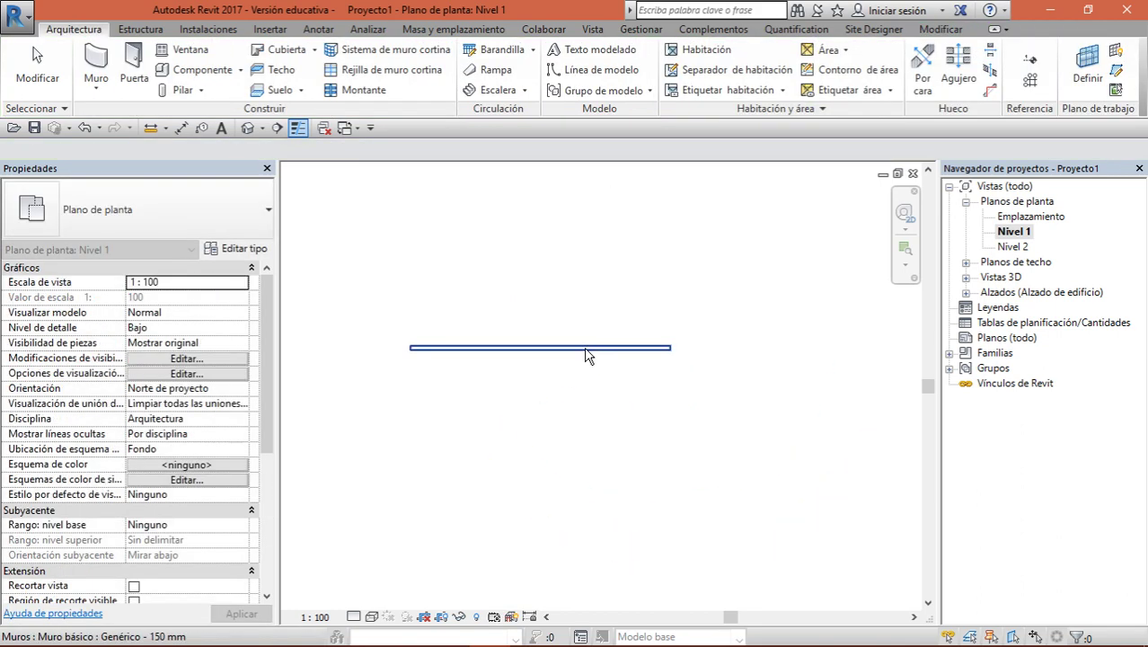
pyautogui.click(584, 349)
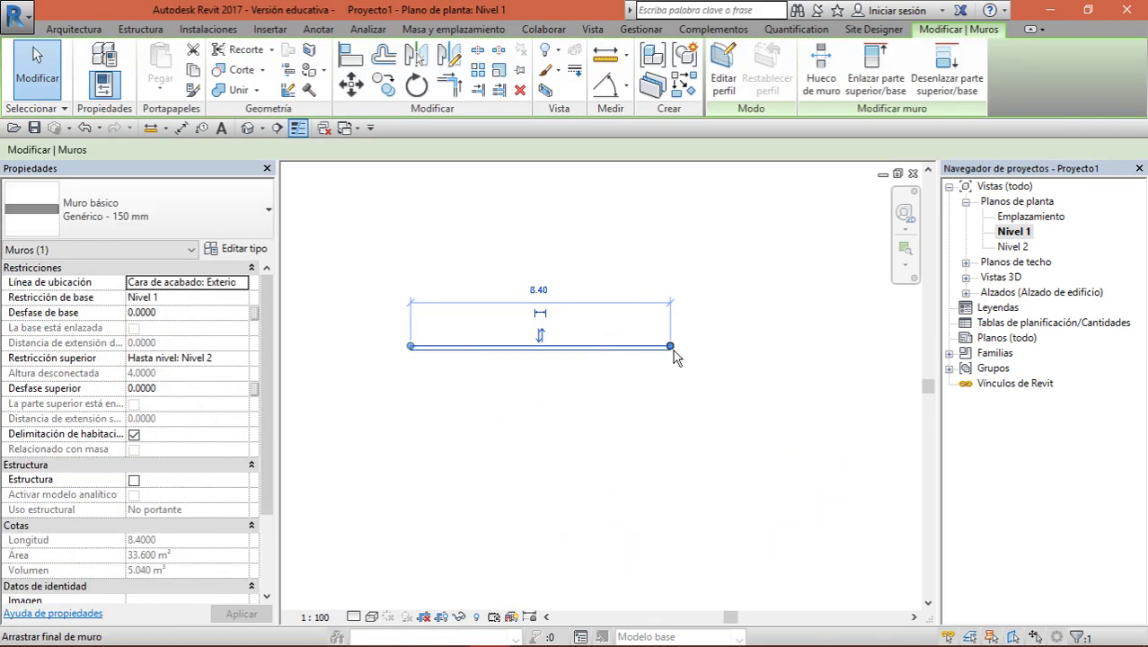
pyautogui.click(643, 396)
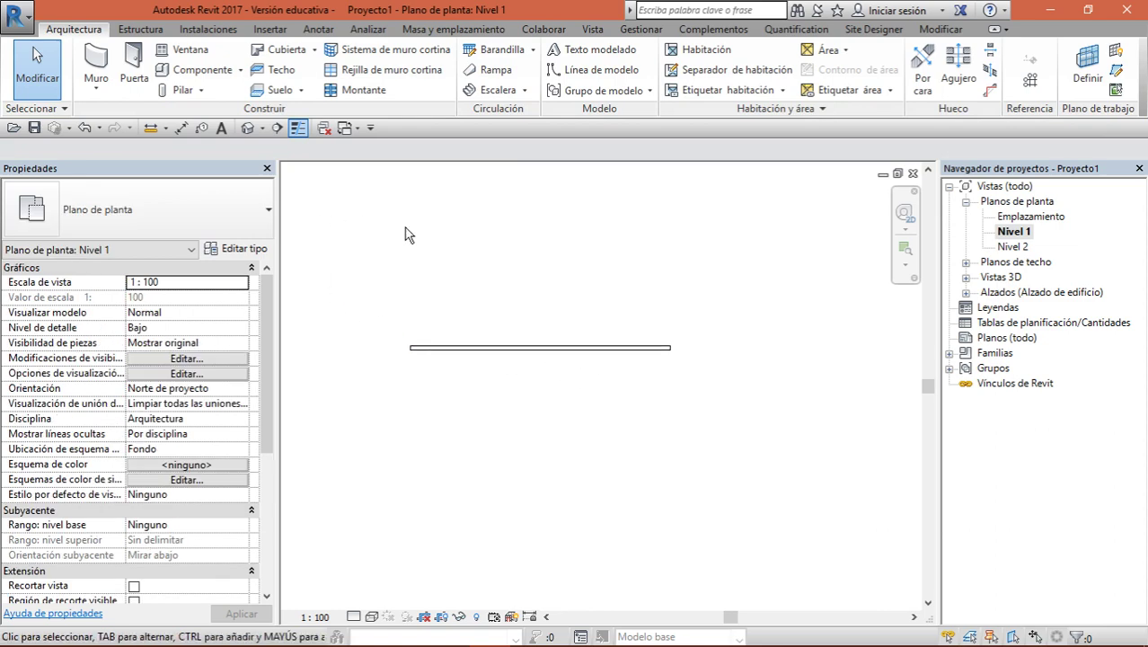
# Add an aligned 8.40 dimension above the wall from end to end
pyautogui.press('d')
pyautogui.press('i')
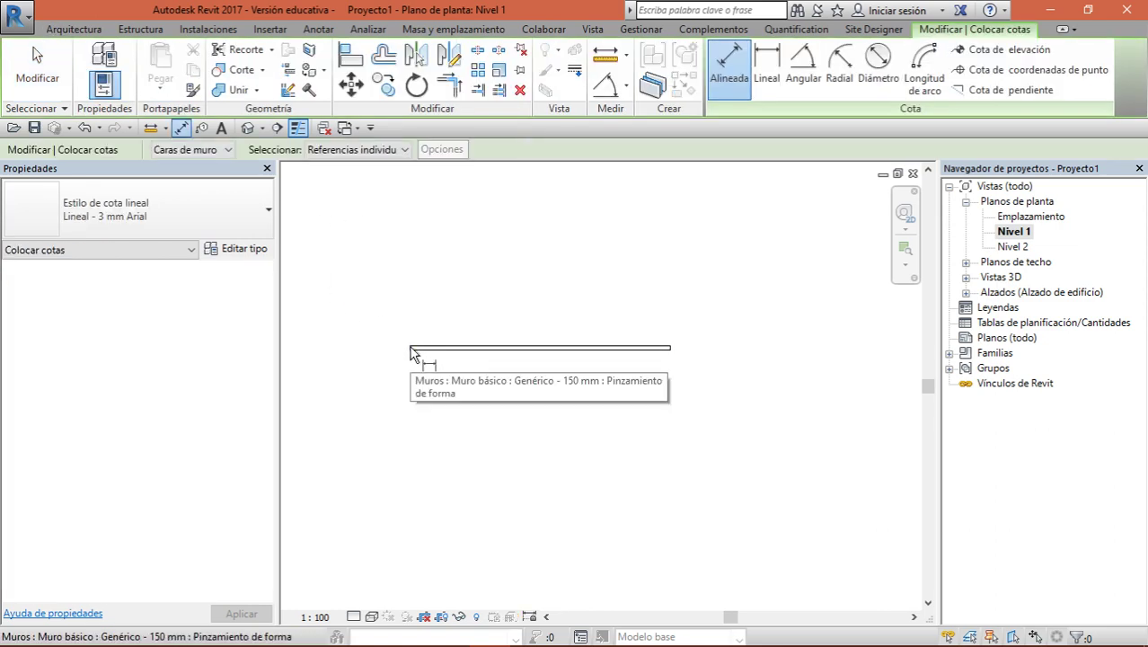
pyautogui.press('Escape')
pyautogui.press('Escape')
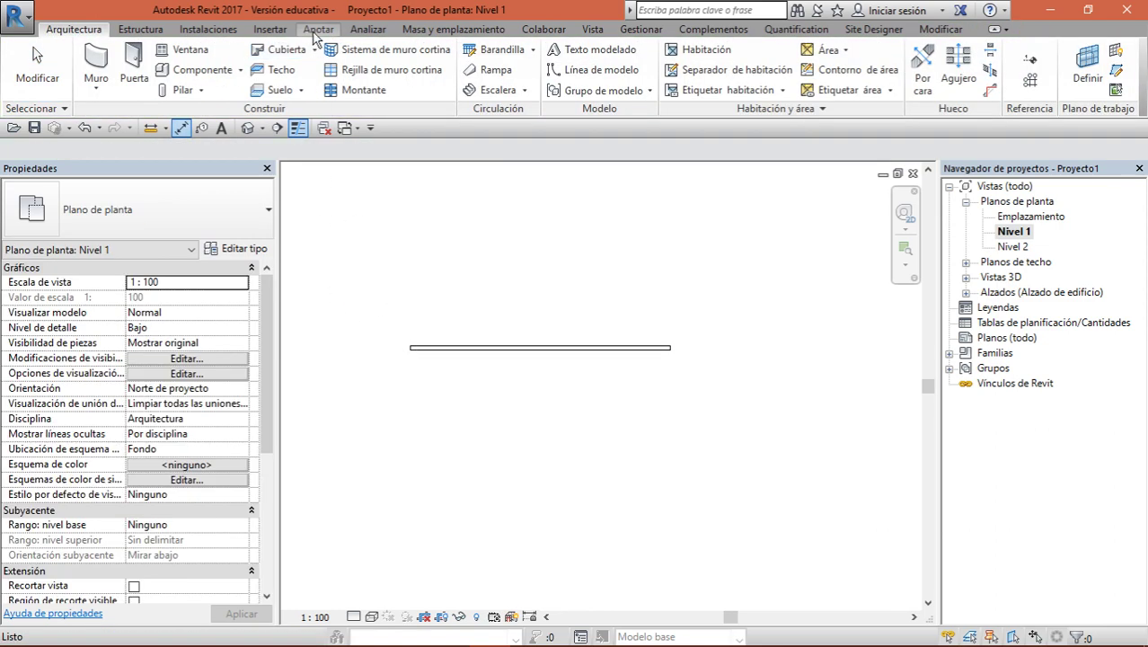
pyautogui.click(318, 29)
pyautogui.click(134, 63)
pyautogui.press('Escape')
pyautogui.press('Escape')
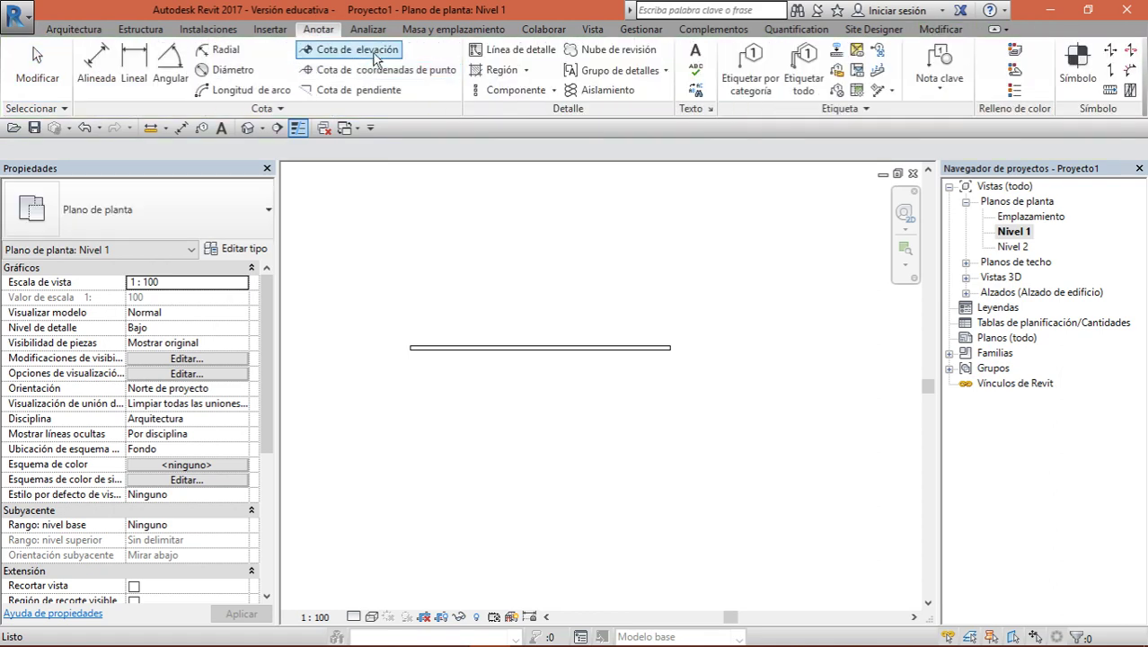
pyautogui.click(96, 61)
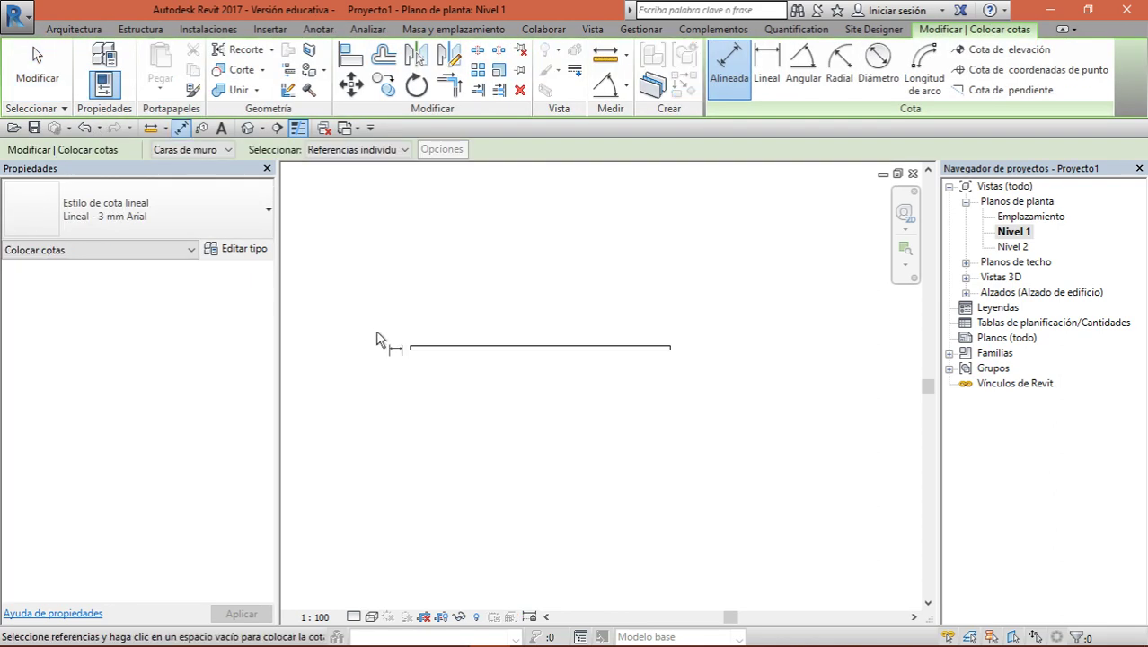
pyautogui.click(404, 355)
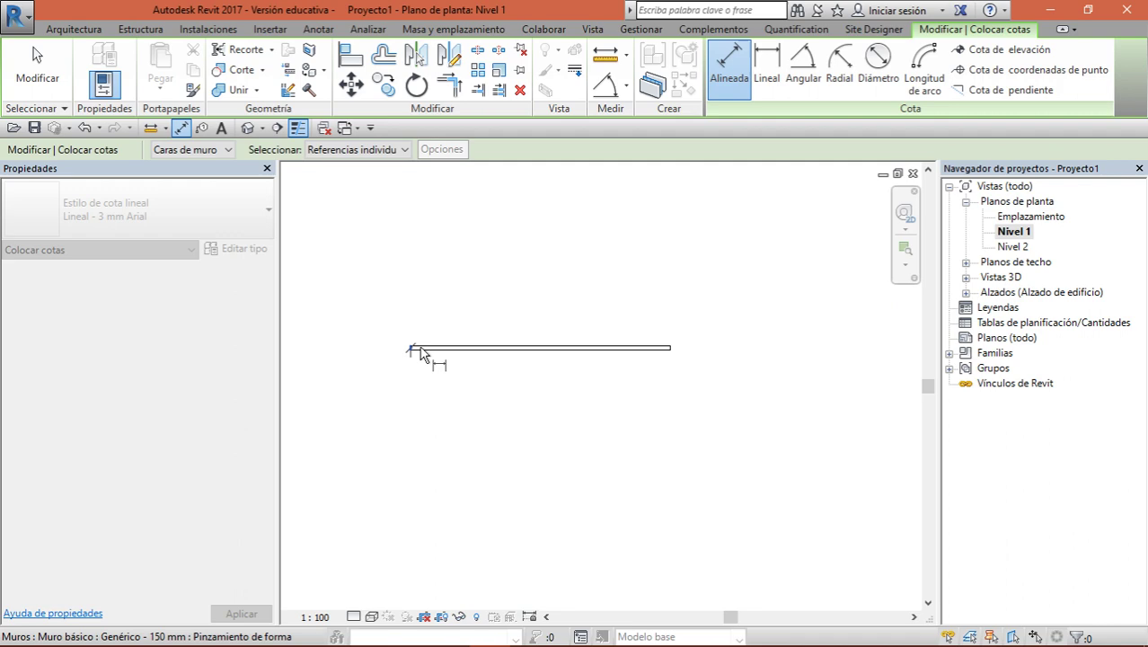
pyautogui.click(673, 358)
pyautogui.click(693, 310)
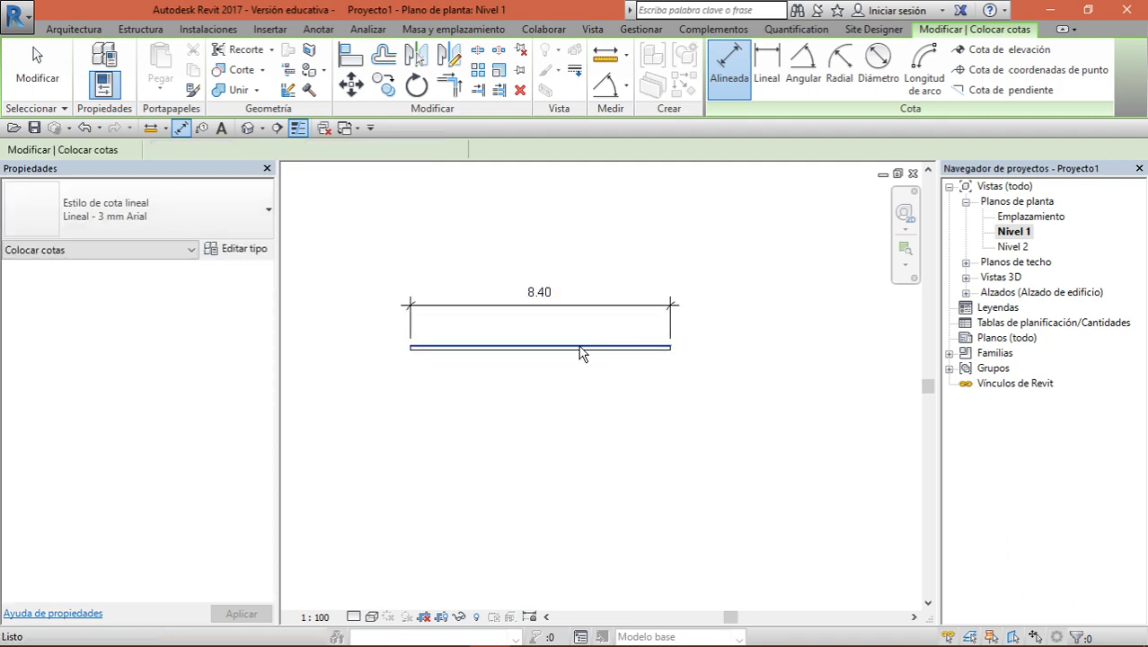
pyautogui.press('Escape')
pyautogui.press('Escape')
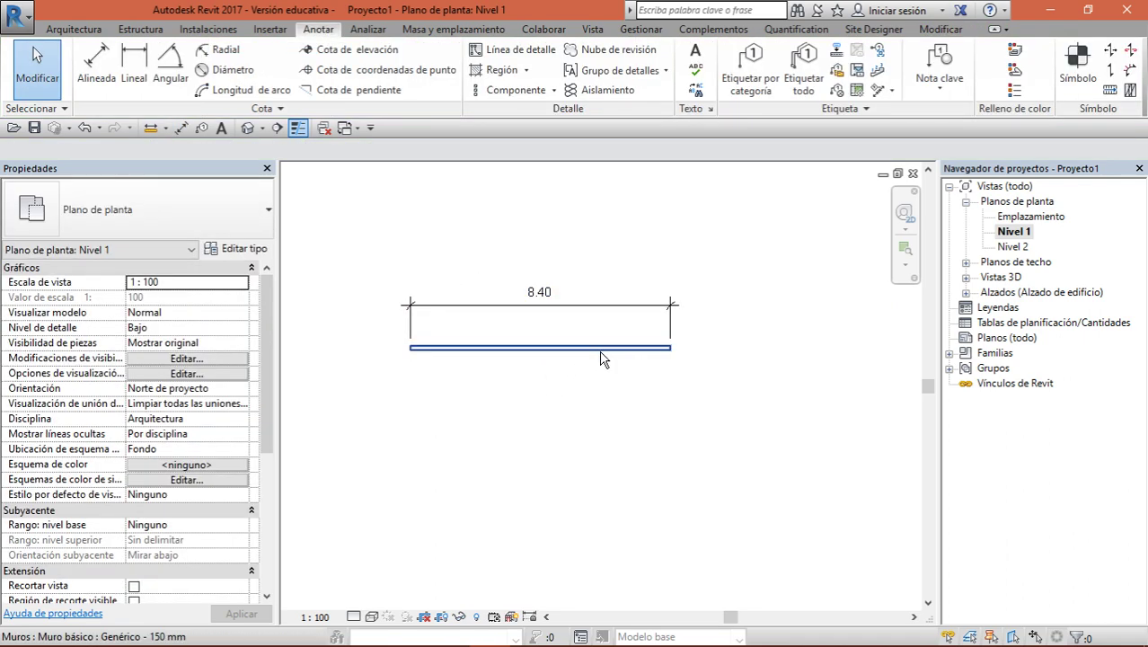
# Lengthen the wall to 9.00, then delete the wall and its dimension
pyautogui.click(594, 354)
pyautogui.click(627, 270)
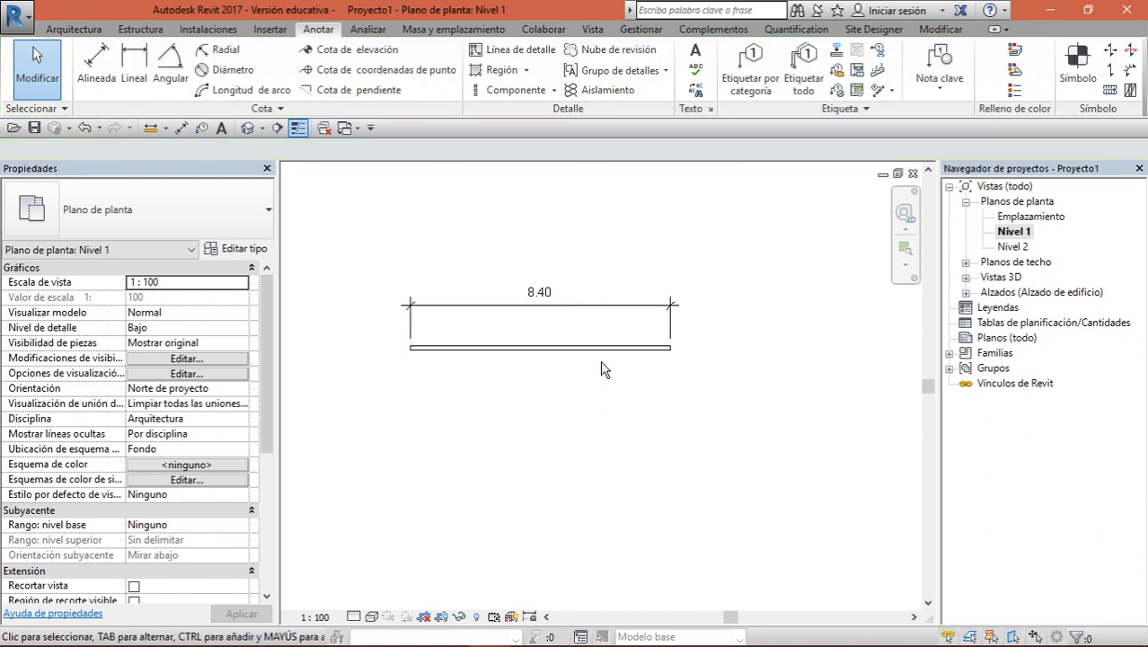
pyautogui.click(642, 349)
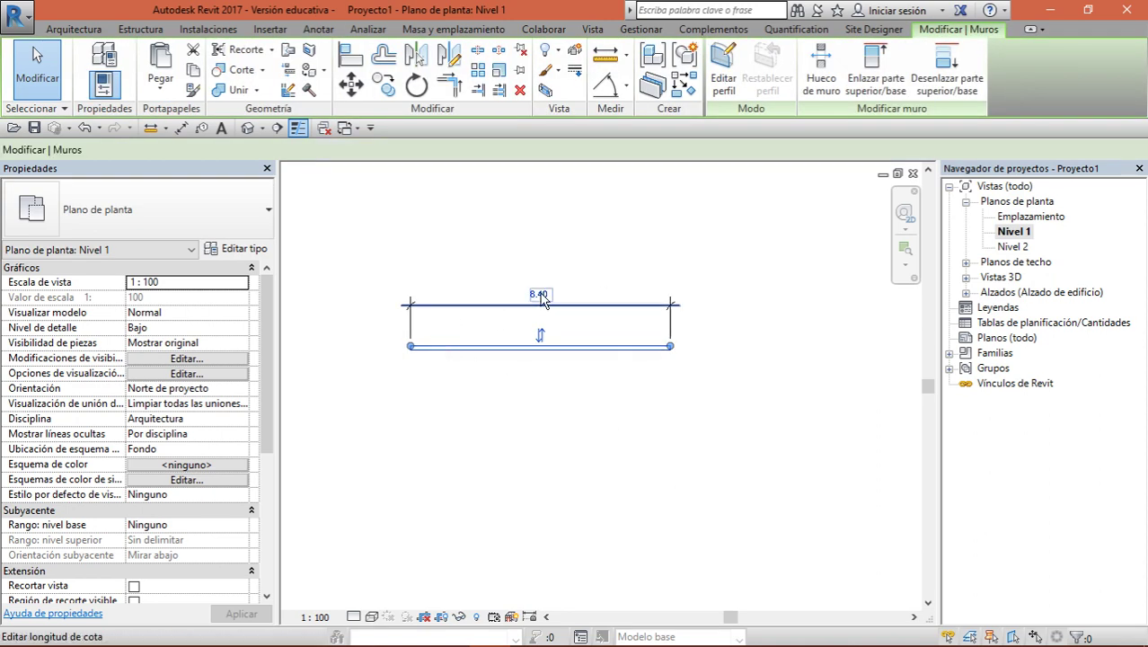
pyautogui.click(540, 294)
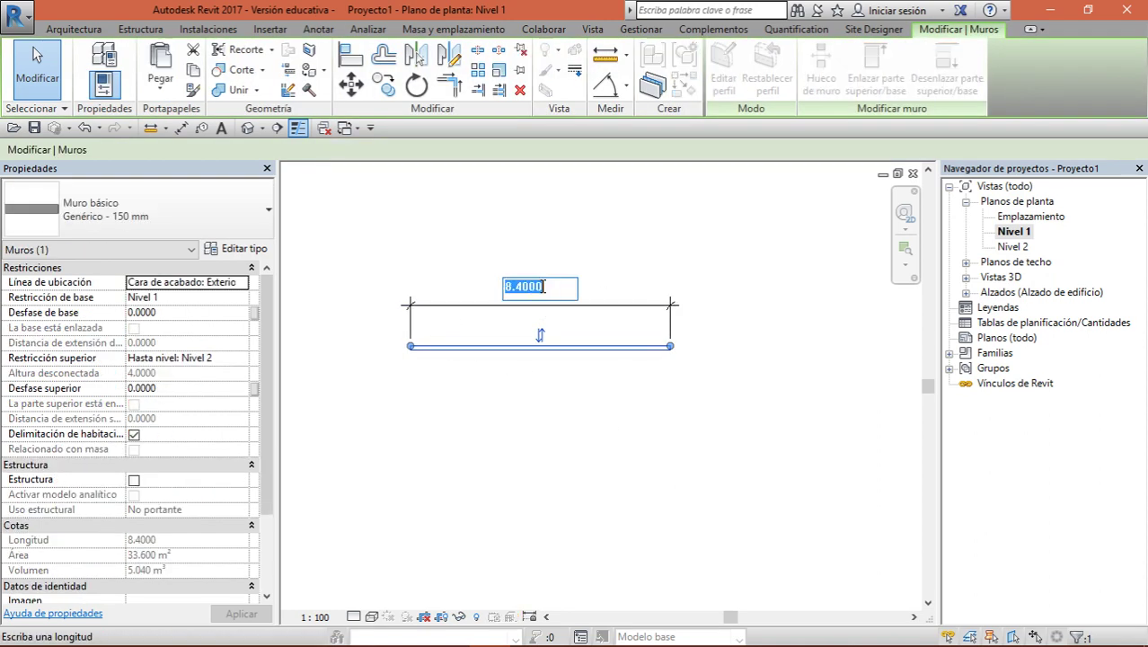
pyautogui.write('9')
pyautogui.press('Return')
pyautogui.press('Escape')
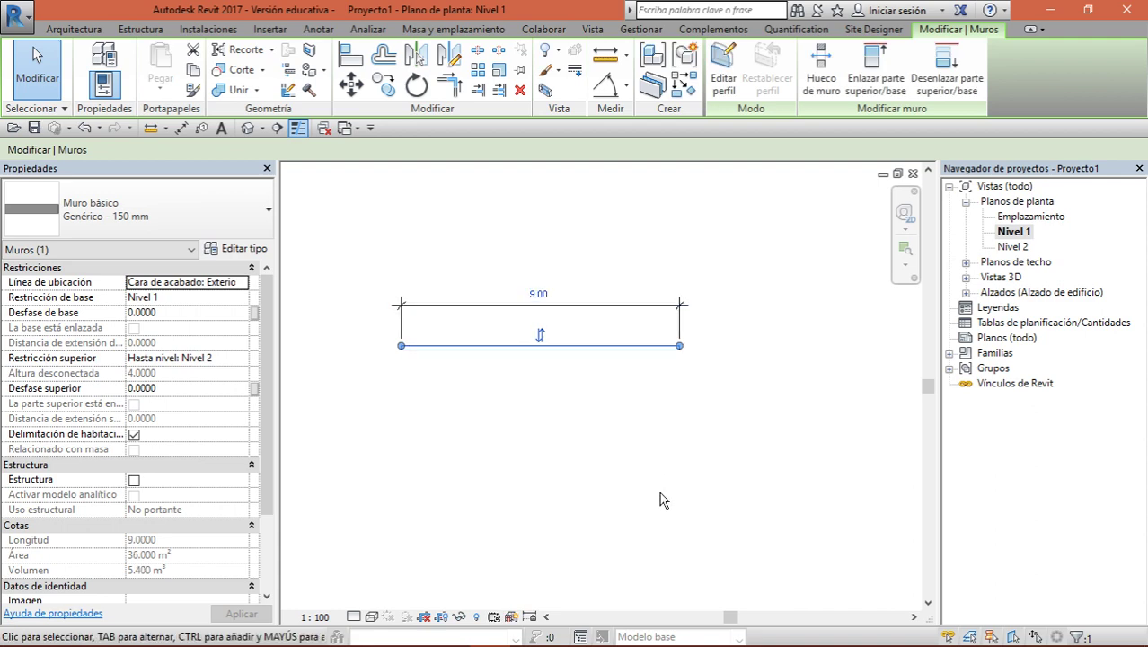
pyautogui.moveTo(707, 245); pyautogui.dragTo(319, 420)
pyautogui.press('Delete')
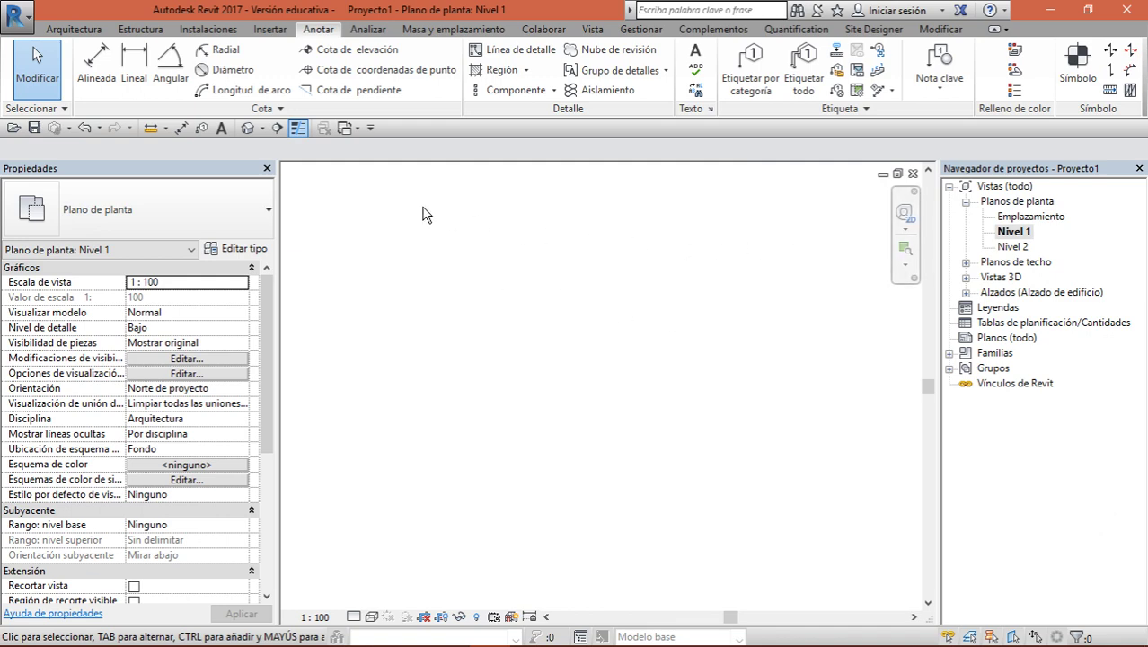
# Draw the chained outer walls: top, right, bottom and a slanted left wall
pyautogui.press('w')
pyautogui.press('a')
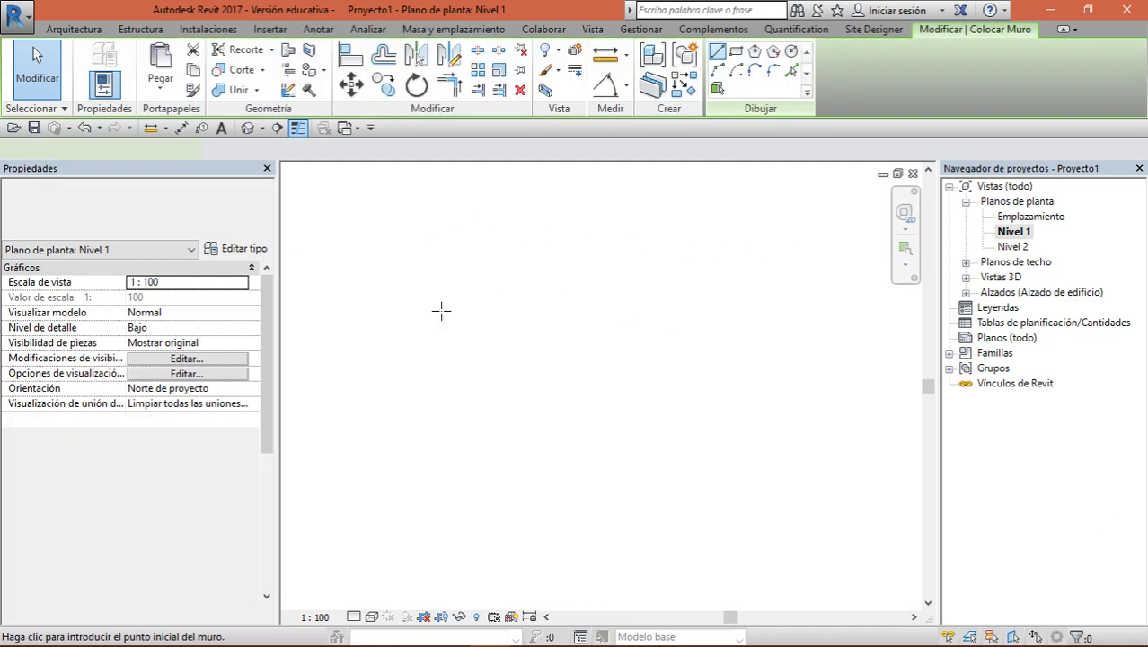
pyautogui.click(405, 316)
pyautogui.click(673, 317)
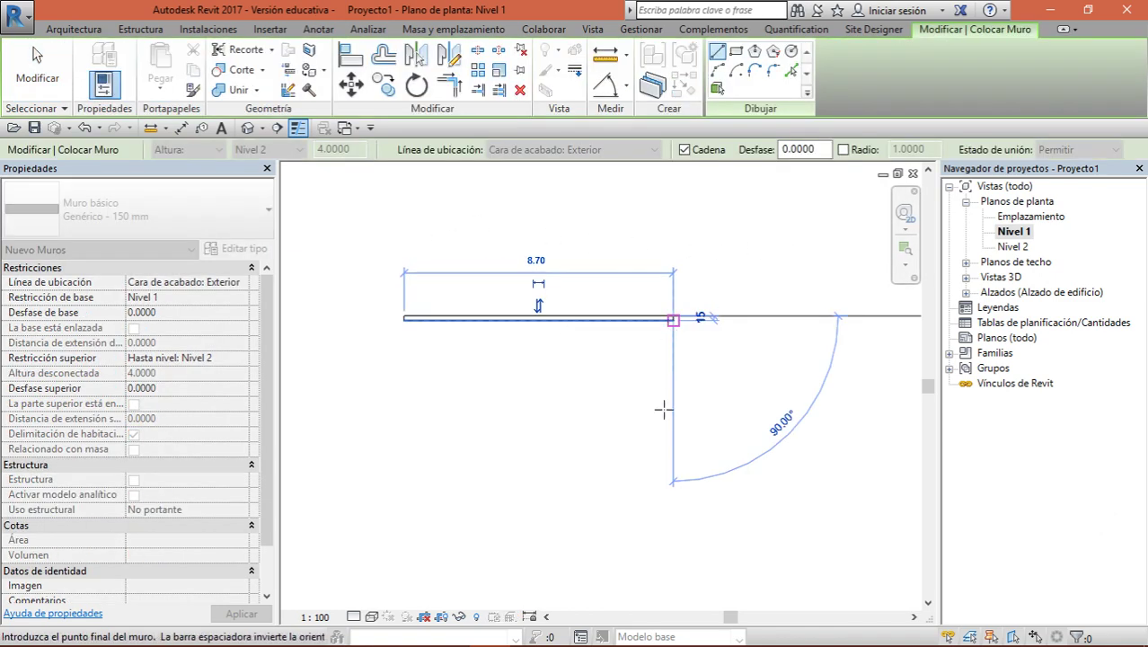
pyautogui.click(674, 477)
pyautogui.click(440, 477)
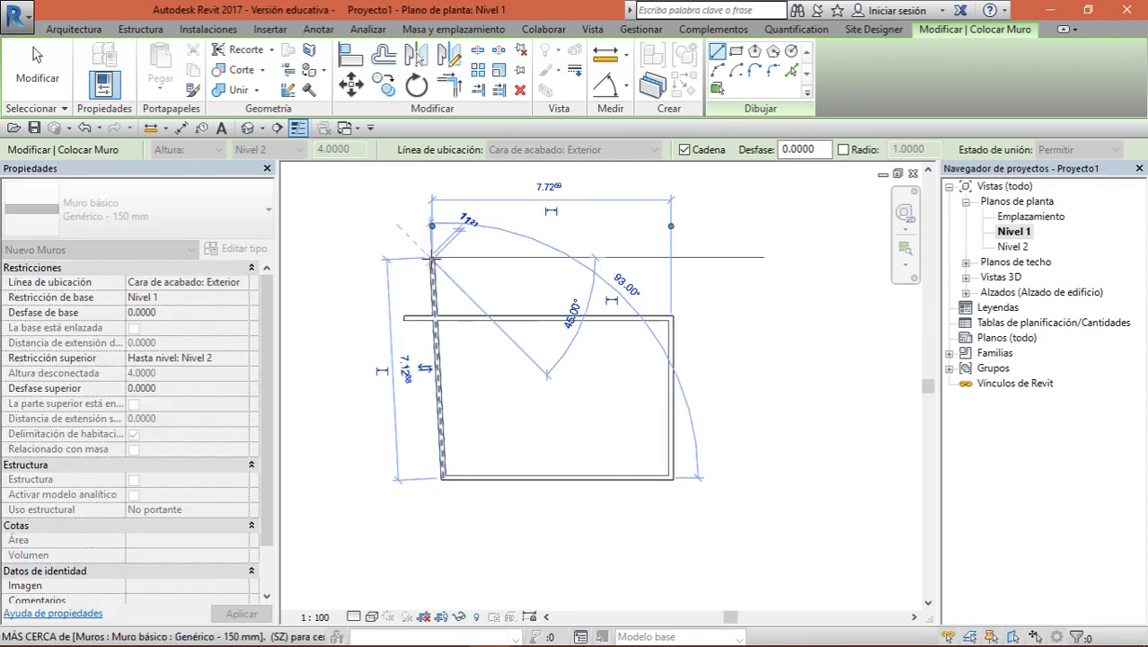
pyautogui.click(432, 258)
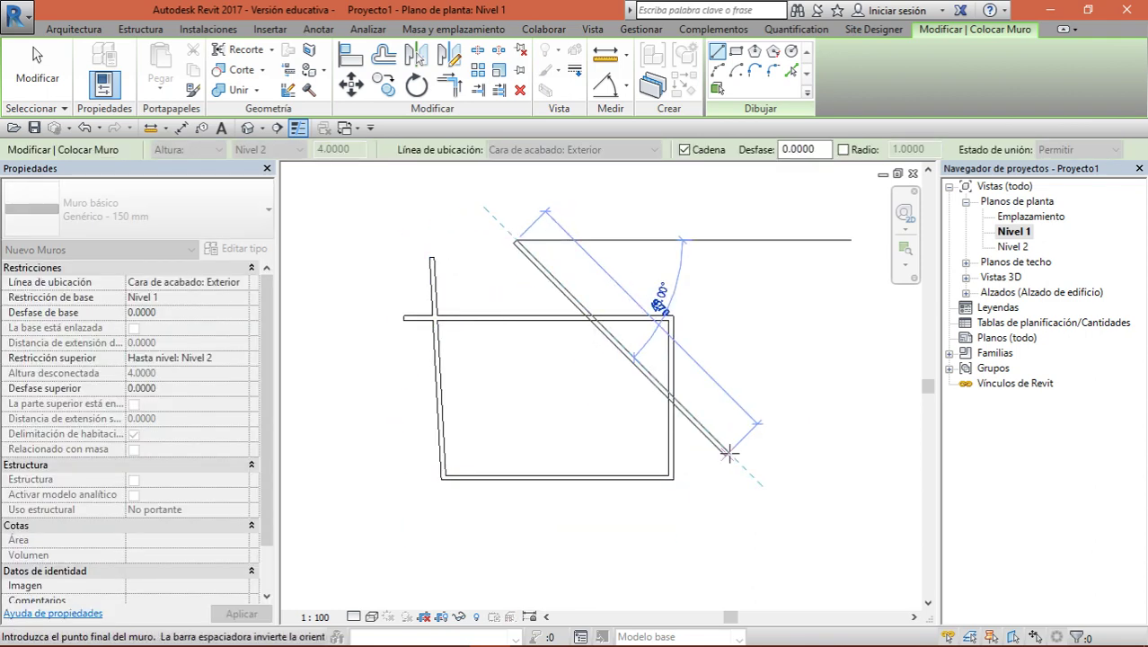
pyautogui.press('Escape')
# Add a vertical interior wall, a middle horizontal wall and a 5.6 lower horizontal wall
pyautogui.click(573, 320)
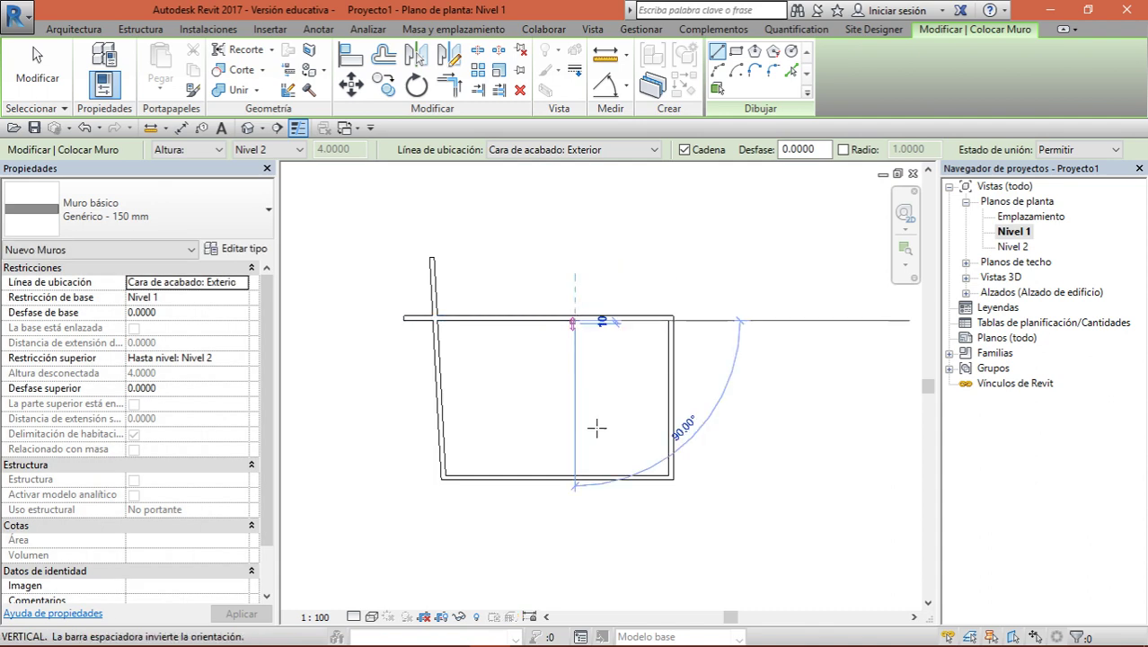
pyautogui.click(584, 518)
pyautogui.press('Escape')
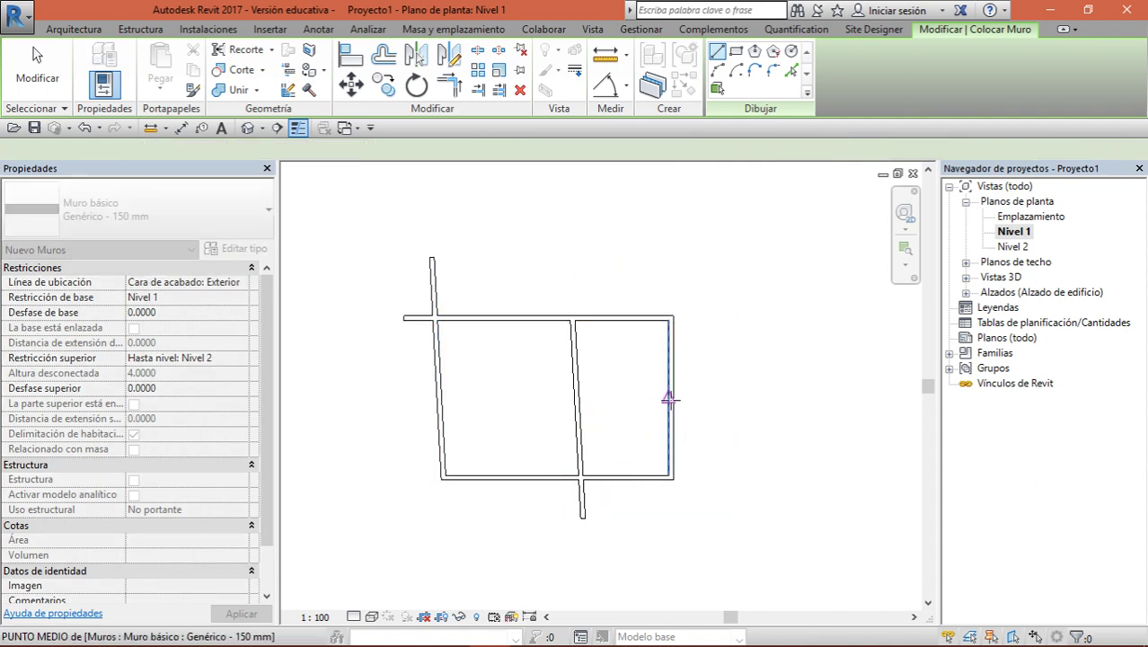
pyautogui.click(671, 396)
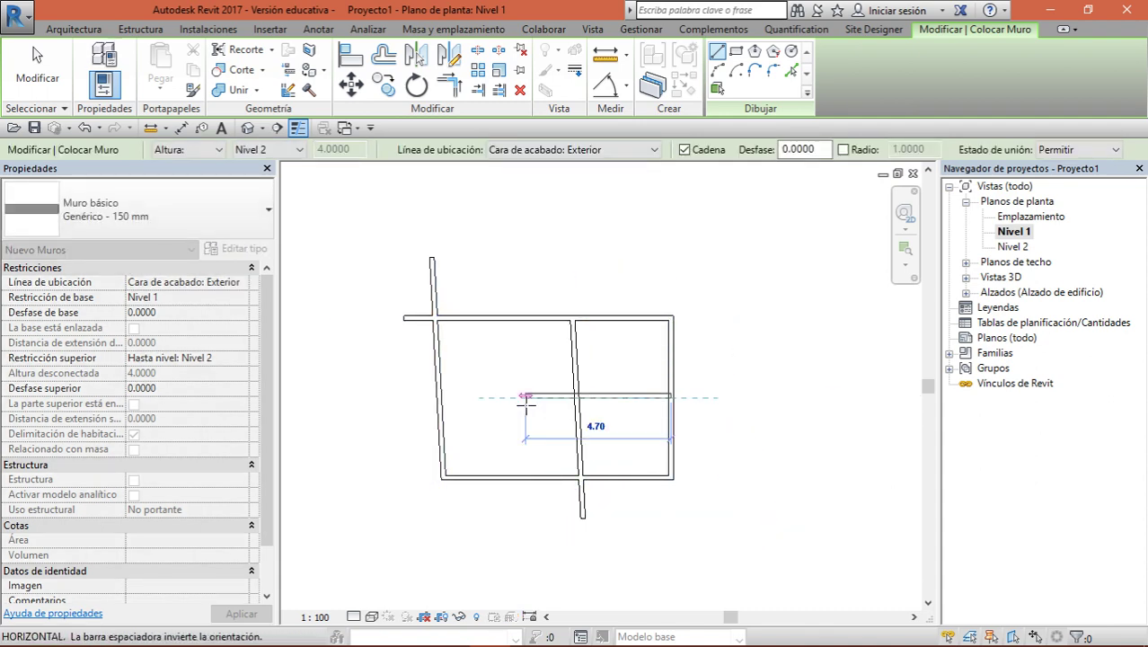
pyautogui.click(420, 397)
pyautogui.press('Escape')
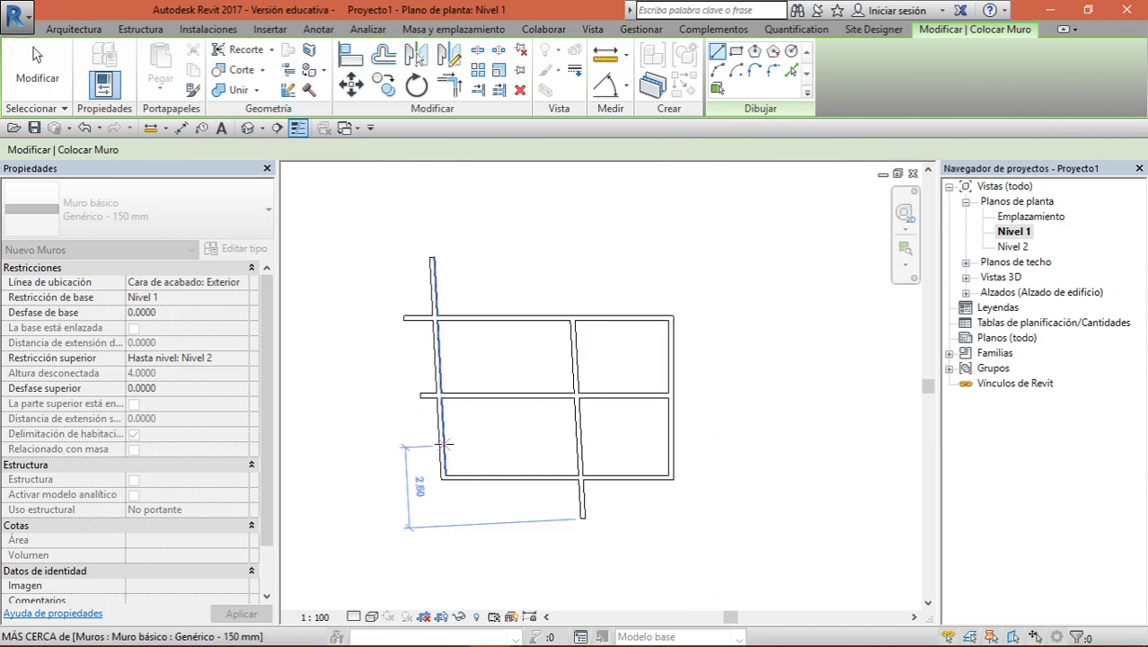
pyautogui.click(444, 443)
pyautogui.write('5.6')
pyautogui.press('Return')
pyautogui.press('Escape')
pyautogui.press('Escape')
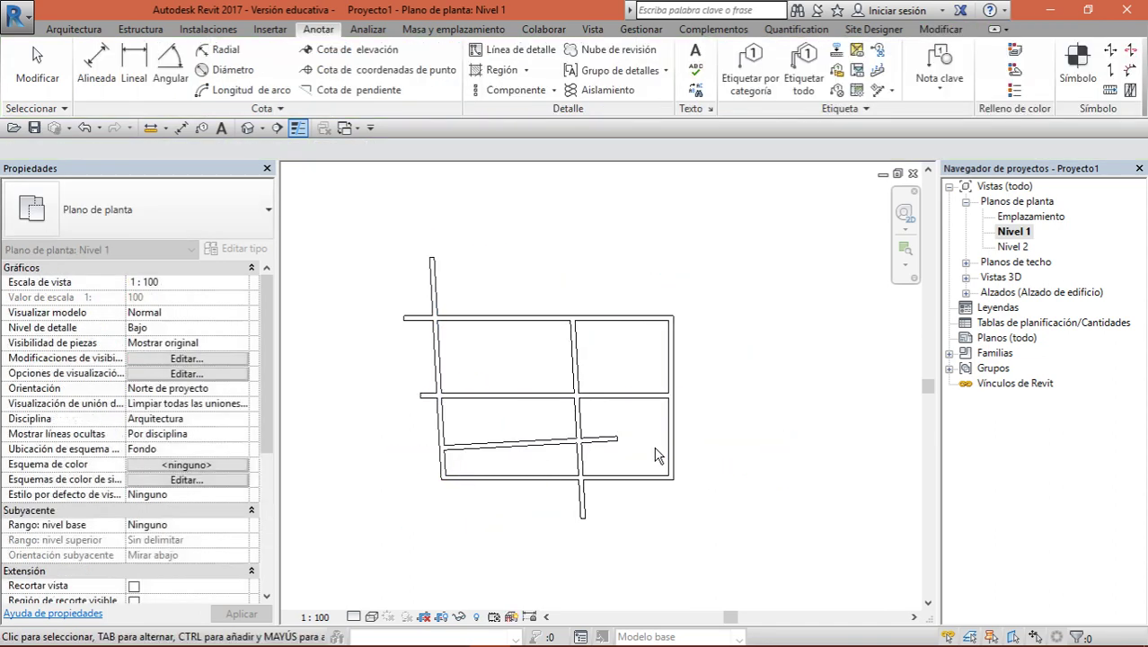
# Extend the lower wall to the right exterior wall and shorten the left wall's top to 6.80
pyautogui.click(622, 438)
pyautogui.scroll(1, 622, 435)
pyautogui.scroll(1, 622, 433)
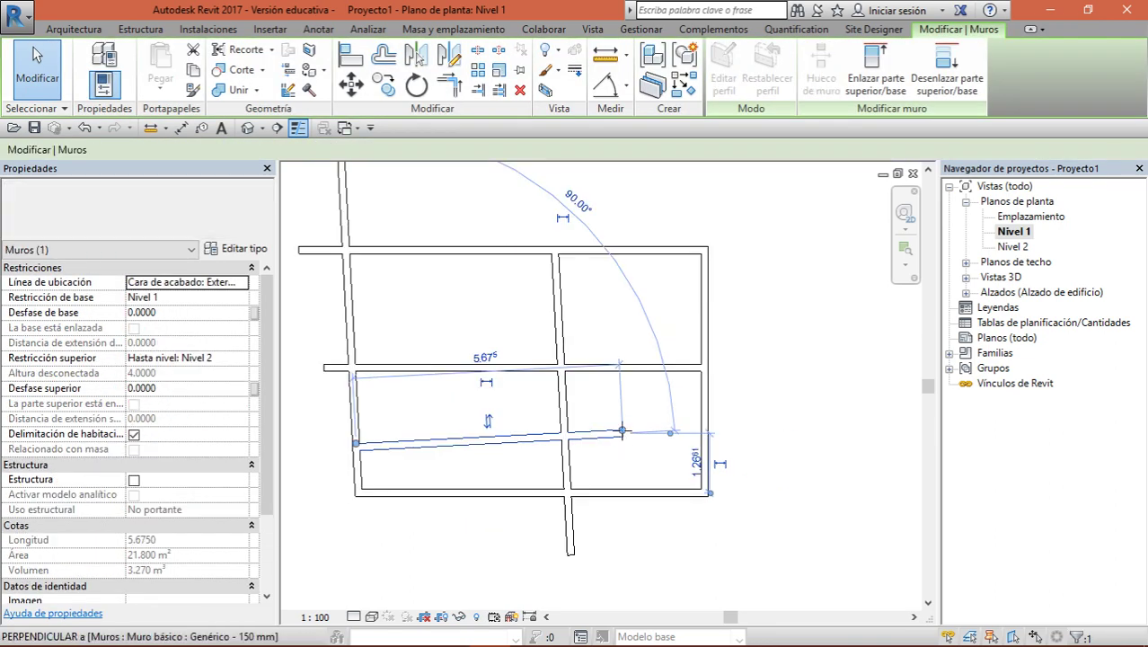
pyautogui.moveTo(622, 431); pyautogui.dragTo(705, 426)
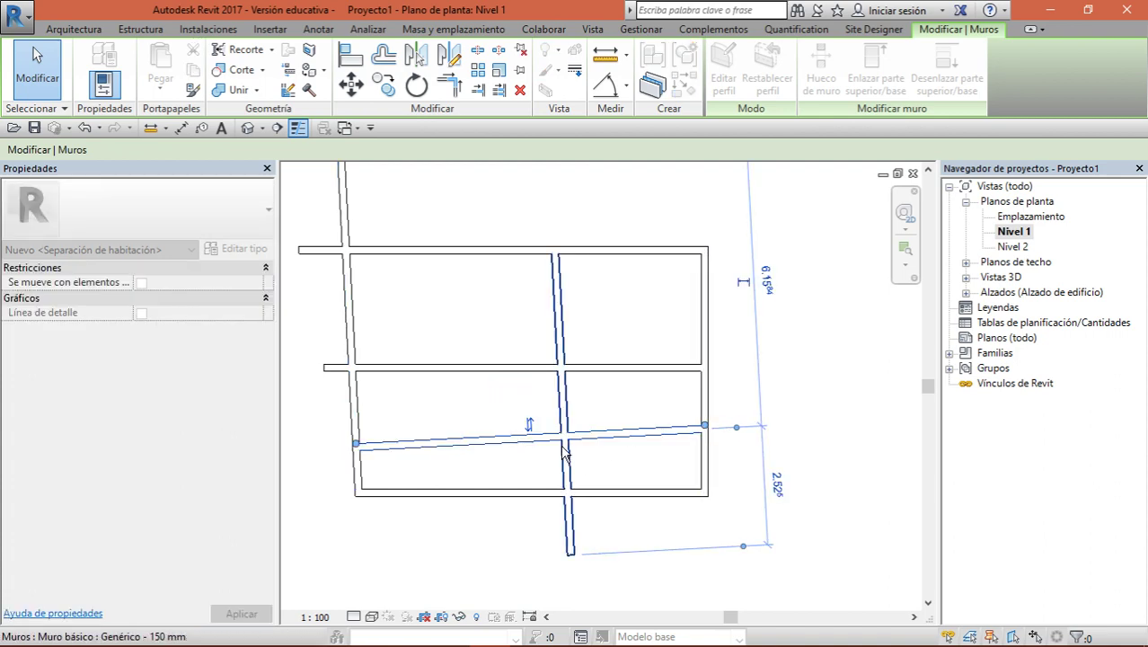
pyautogui.press('Escape')
pyautogui.click(392, 265)
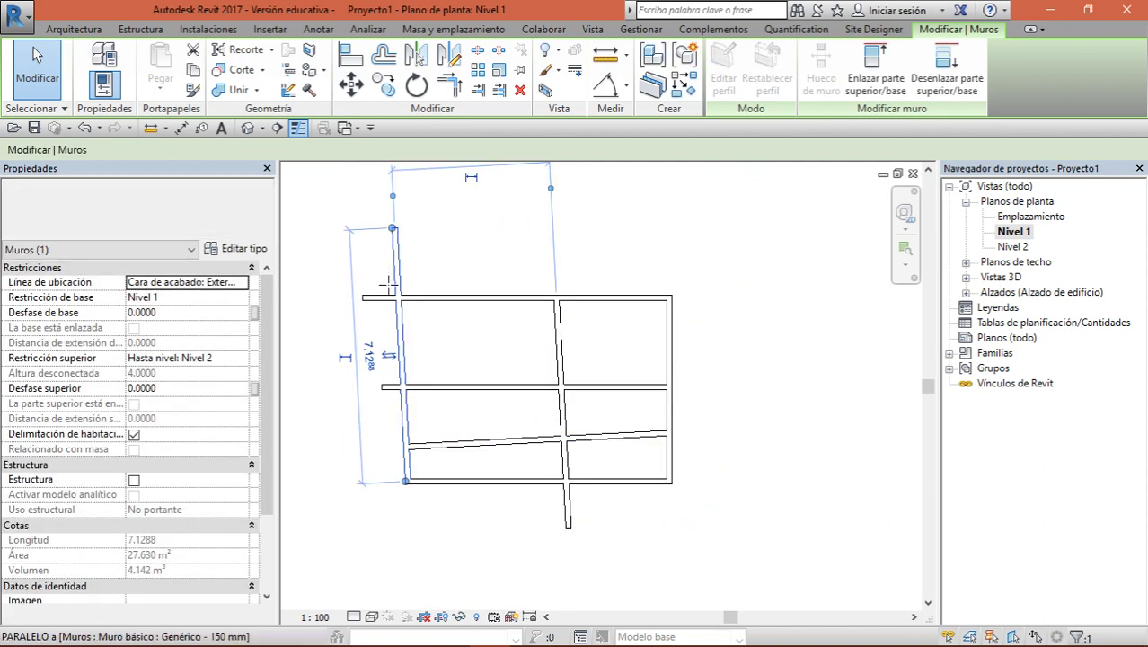
pyautogui.moveTo(393, 227); pyautogui.dragTo(579, 253)
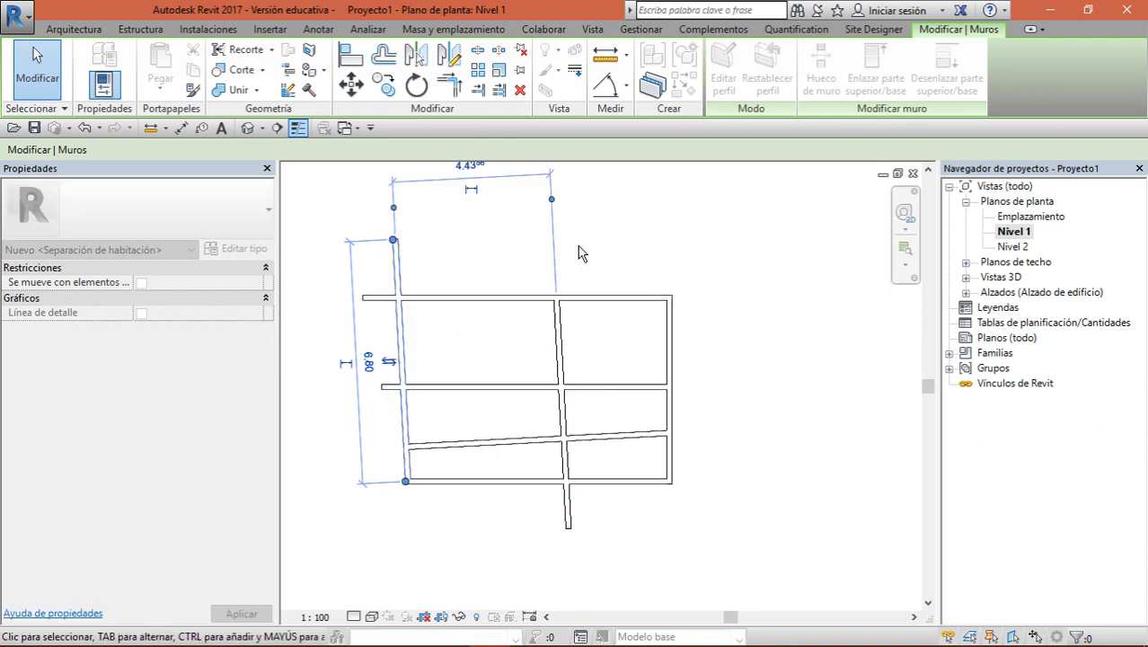
pyautogui.press('Escape')
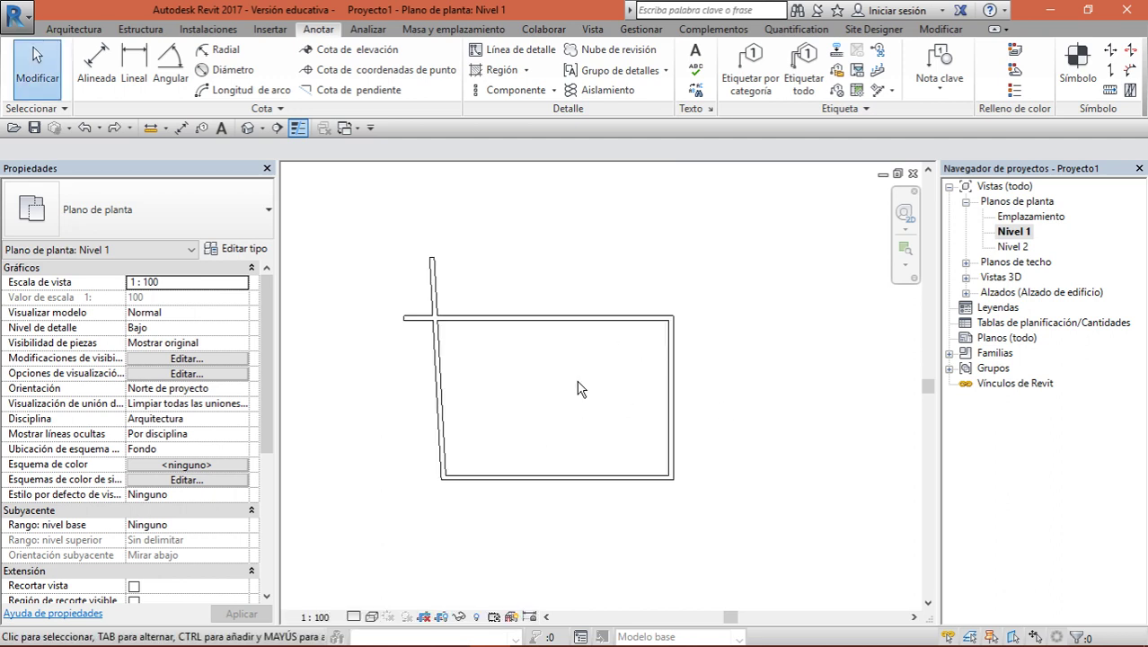
# Redo the vertical, middle horizontal and lower slanted interior walls from the Redo list
pyautogui.click(100, 128)
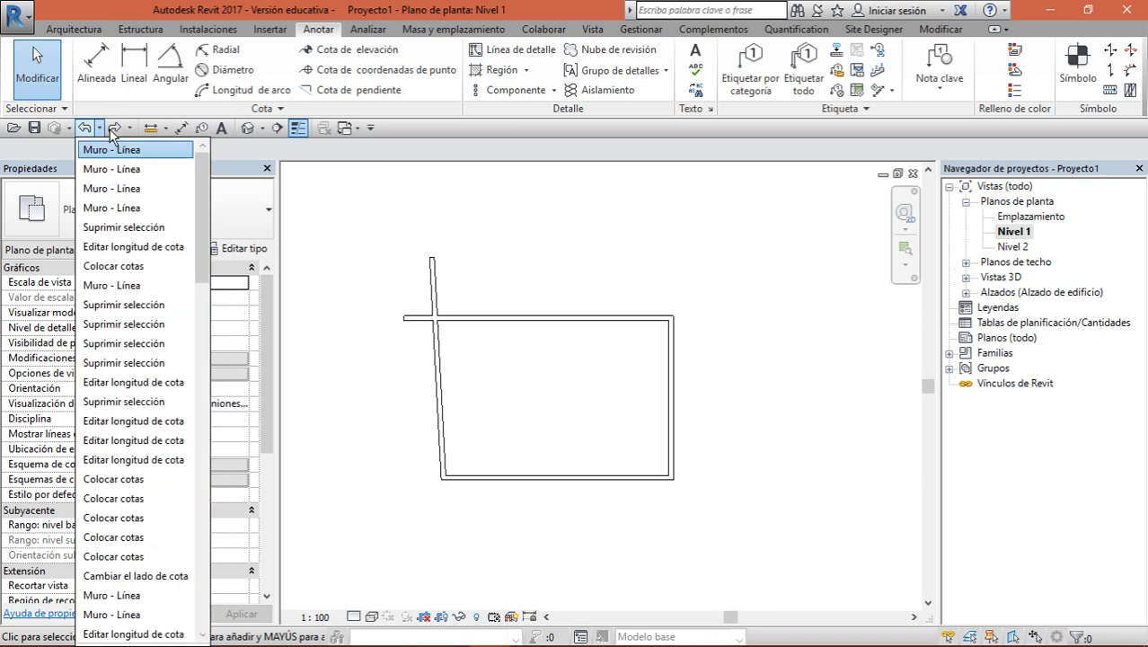
pyautogui.click(114, 129)
pyautogui.click(114, 128)
pyautogui.click(114, 129)
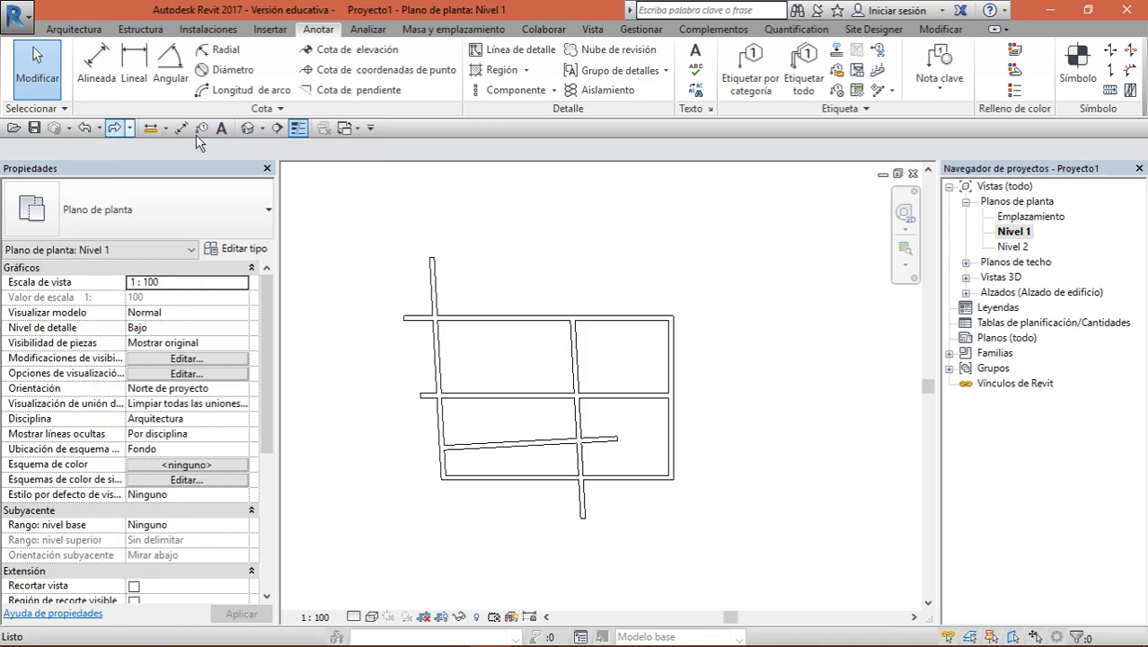
pyautogui.click(938, 30)
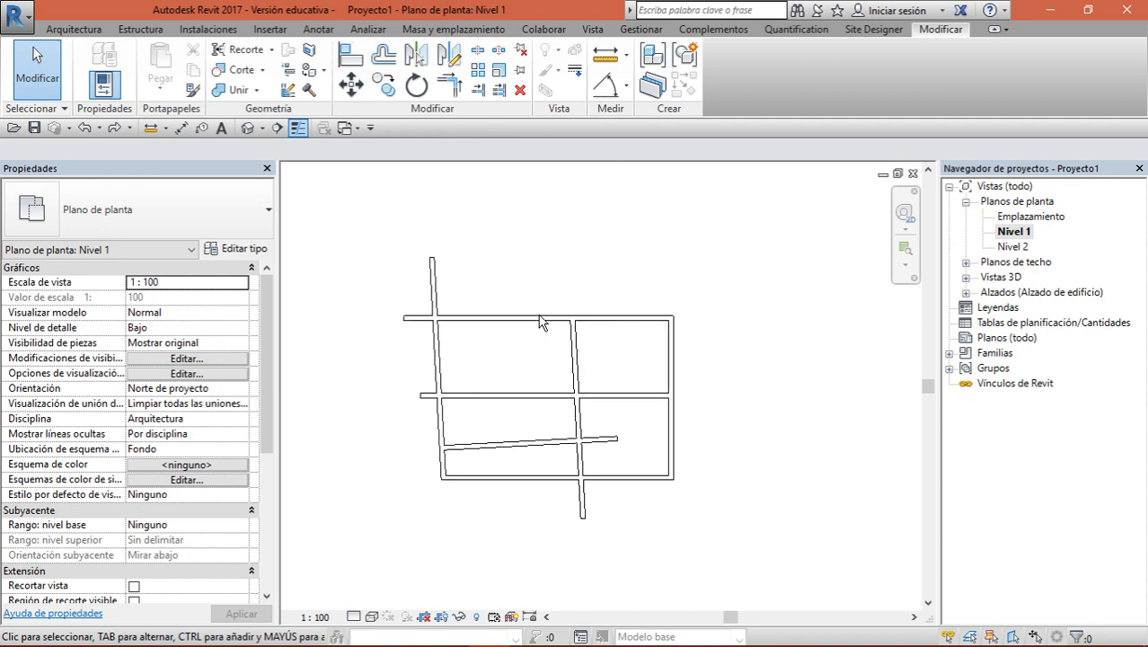
pyautogui.scroll(1, 550, 428)
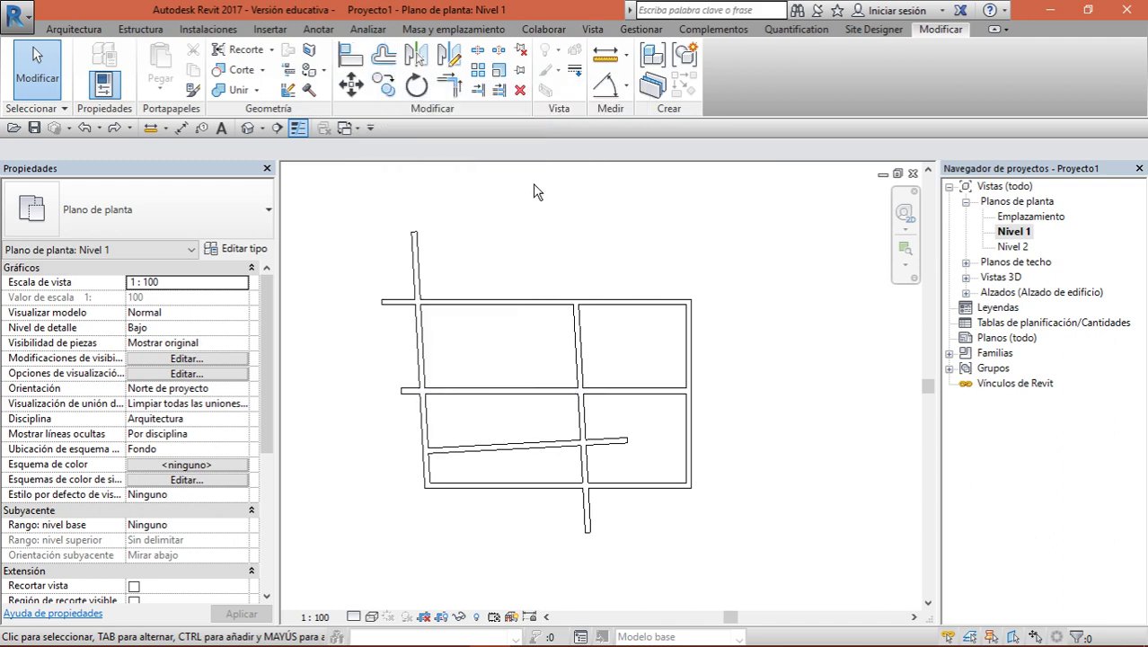
# Trim the top and left exterior walls into a clean corner with Trim/Extend to Corner
pyautogui.click(458, 78)
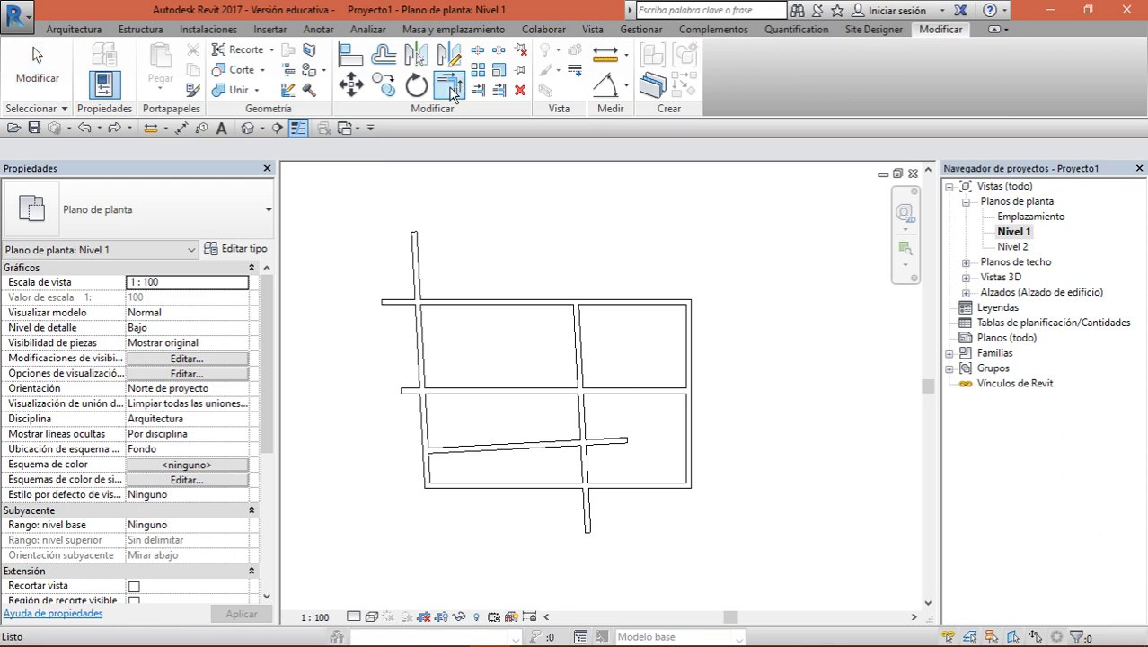
pyautogui.click(451, 88)
pyautogui.click(418, 366)
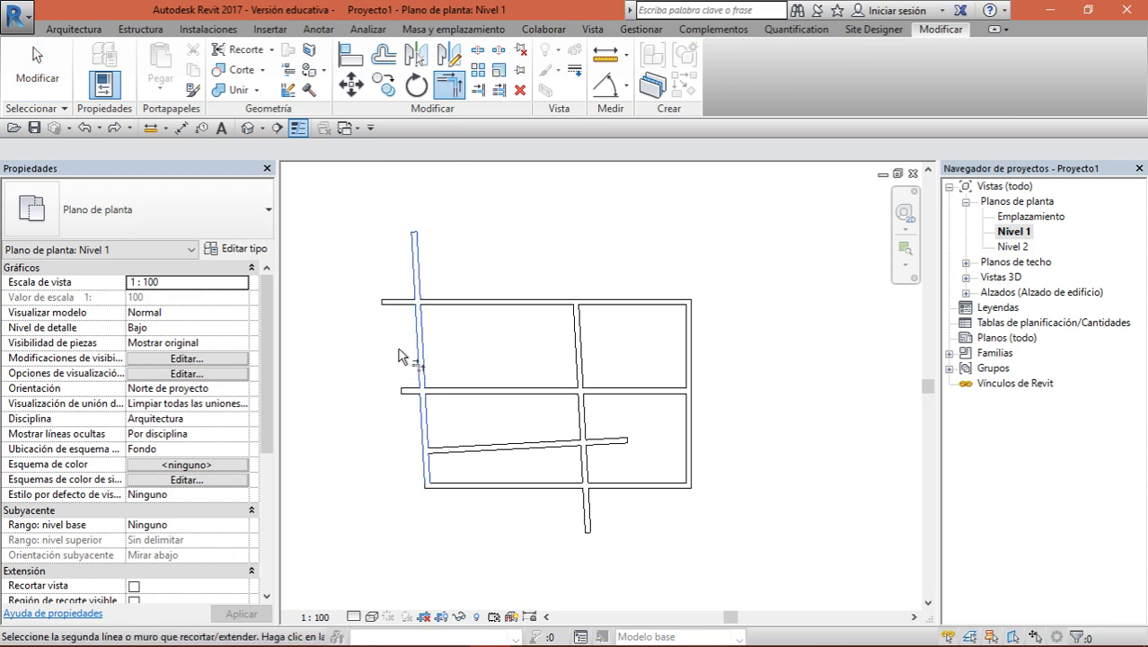
pyautogui.click(460, 307)
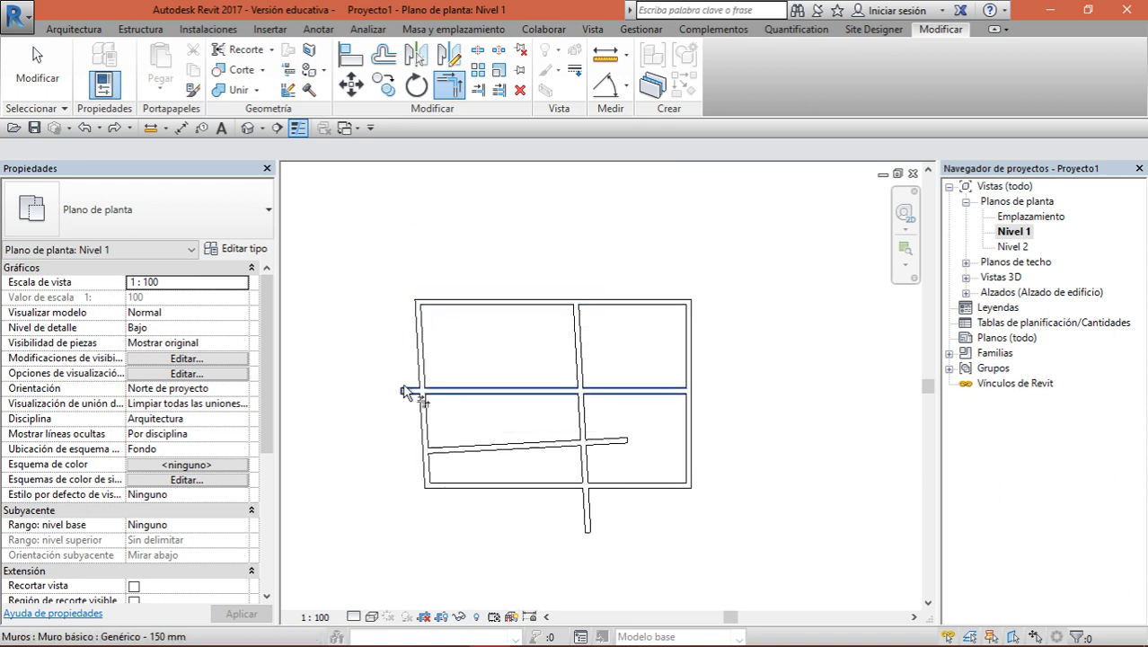
# Trim the middle wall's stub at the left wall, extend the sloped wall right, and trim the bottom stub
pyautogui.click(479, 90)
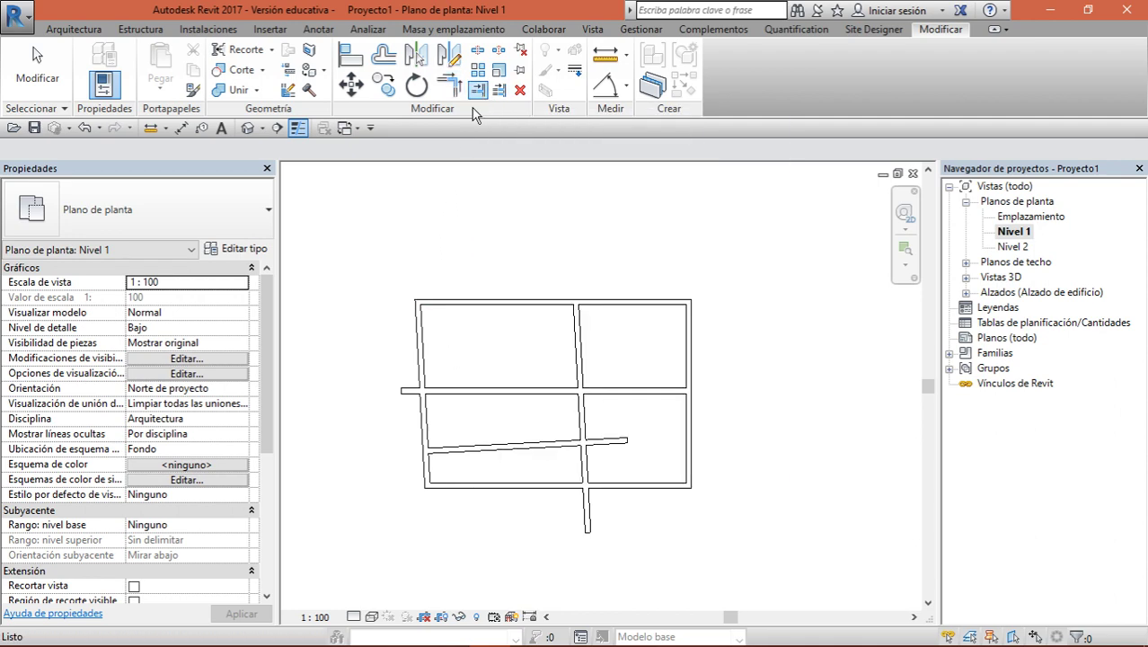
pyautogui.click(425, 345)
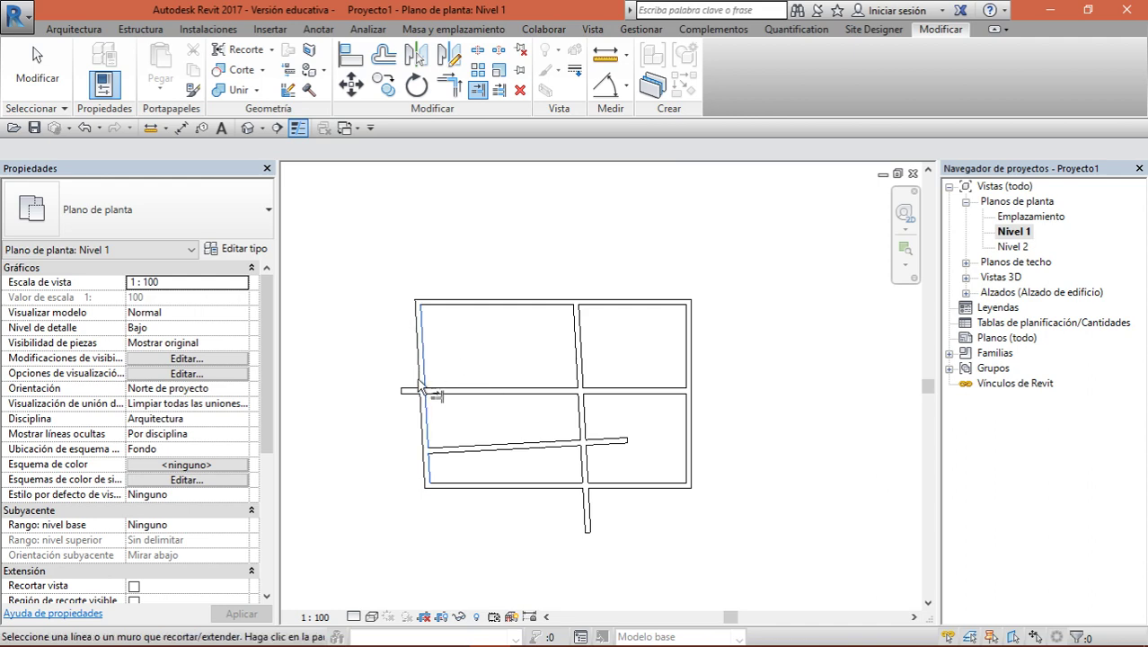
pyautogui.click(463, 390)
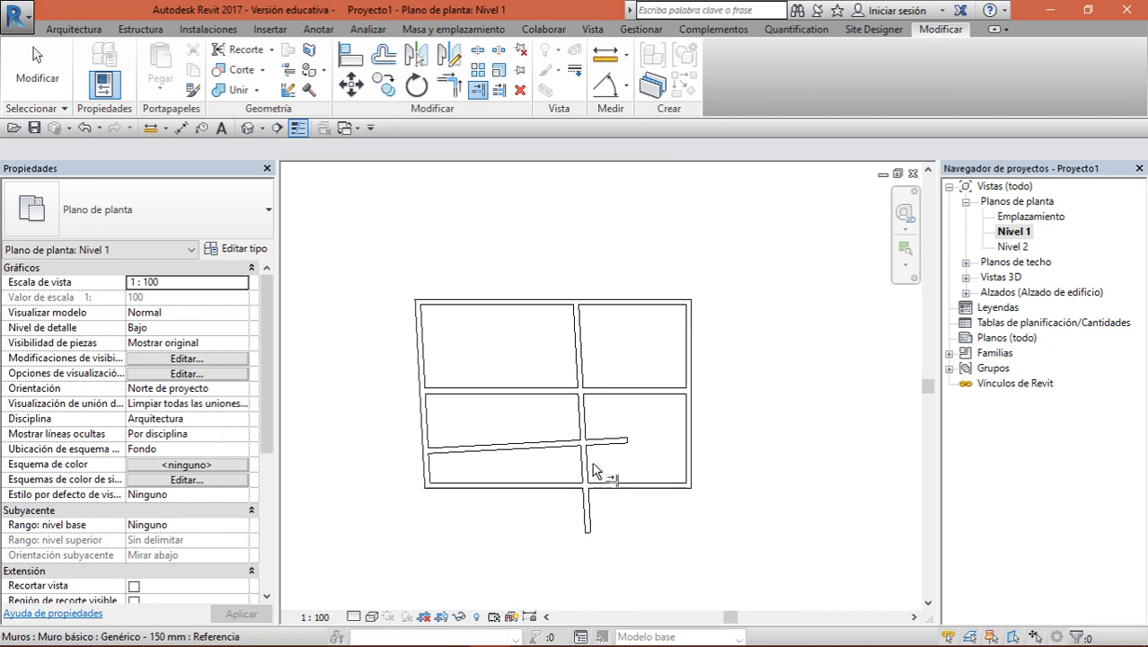
pyautogui.click(692, 335)
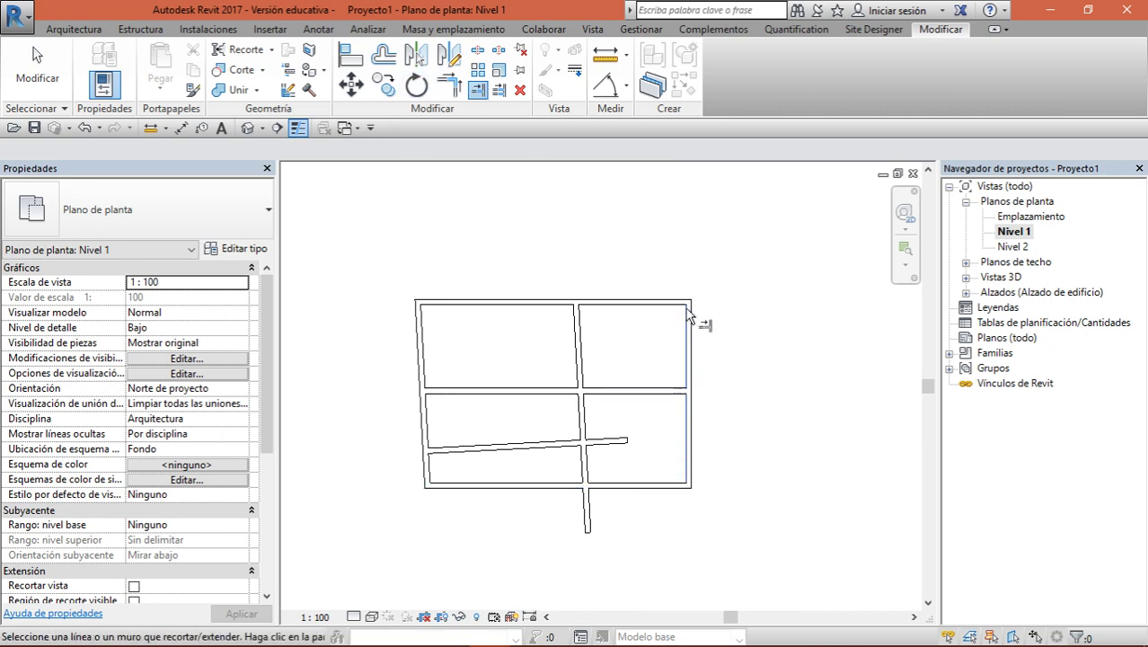
pyautogui.click(560, 439)
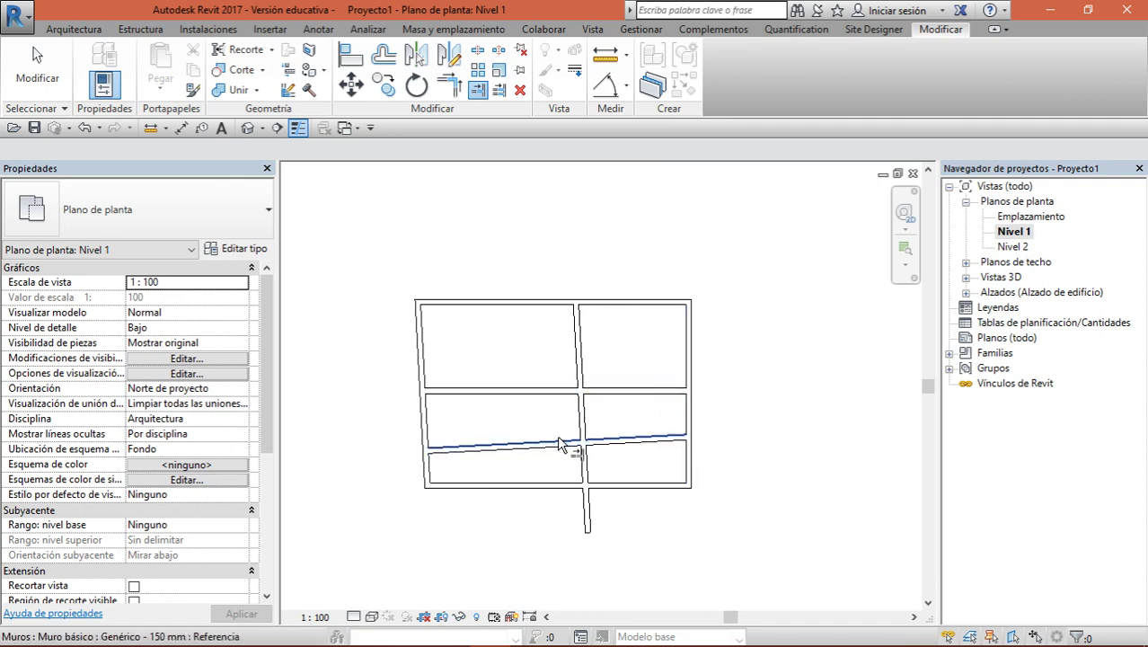
pyautogui.click(614, 483)
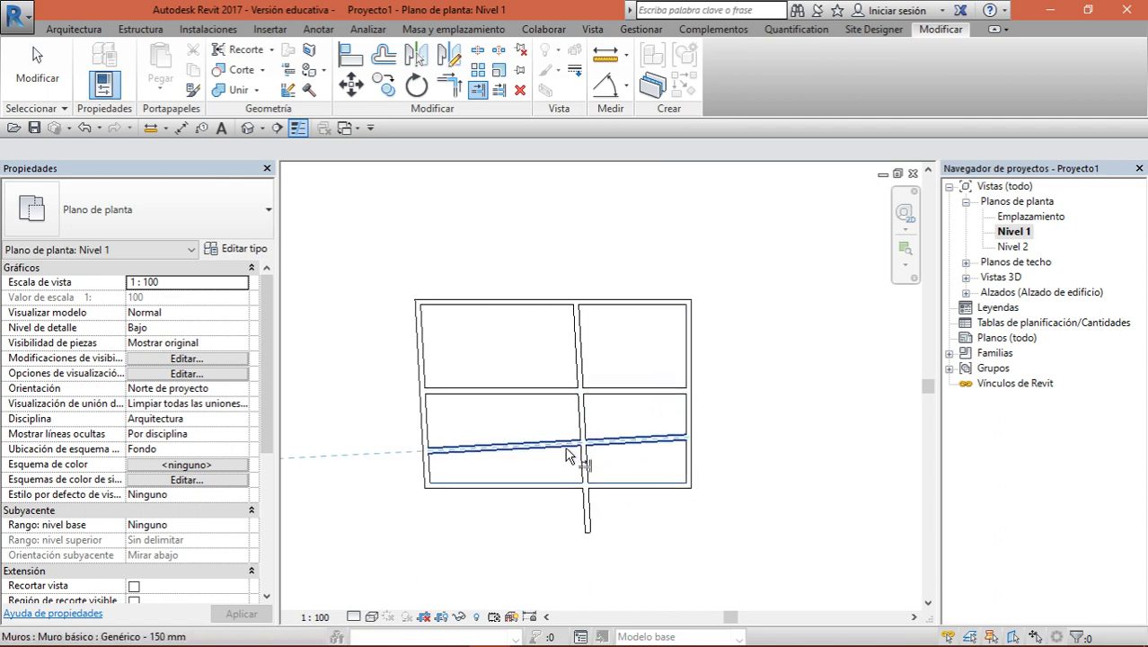
pyautogui.click(580, 460)
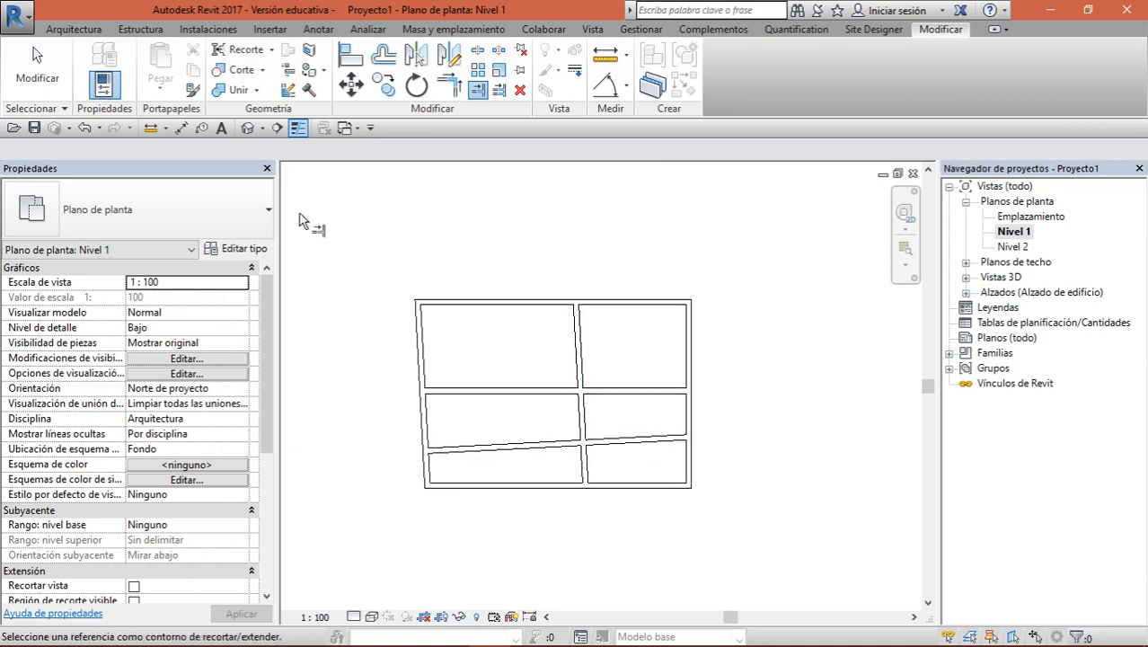
pyautogui.click(35, 68)
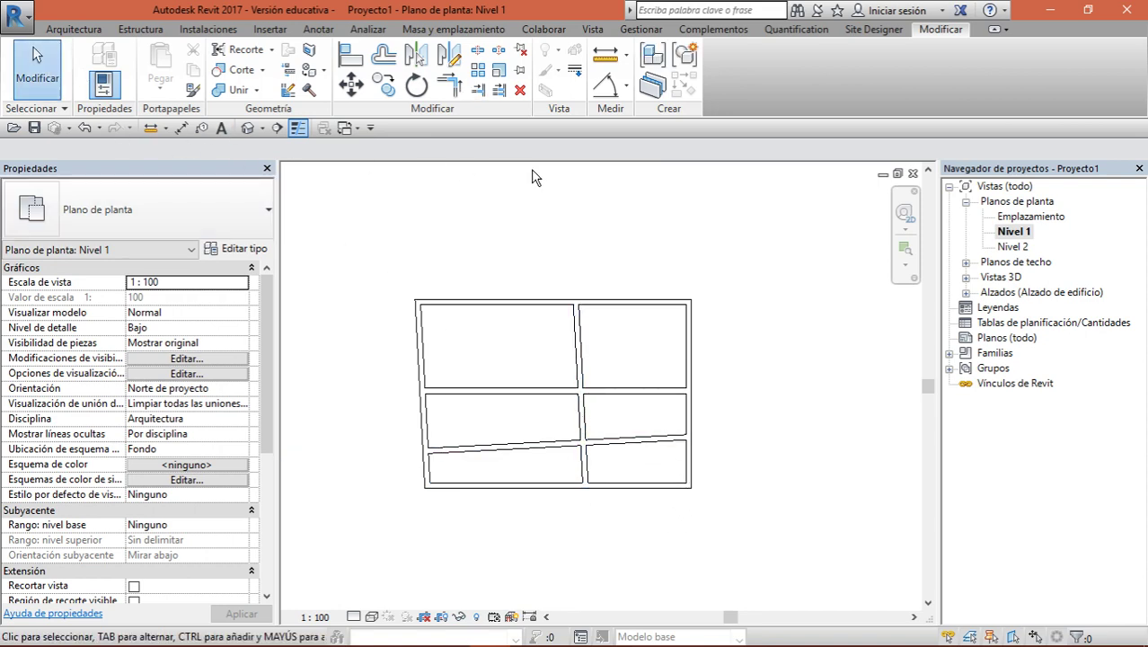
# Zoom in and crossing-select the middle vertical interior wall right to left
pyautogui.scroll(1, 643, 524)
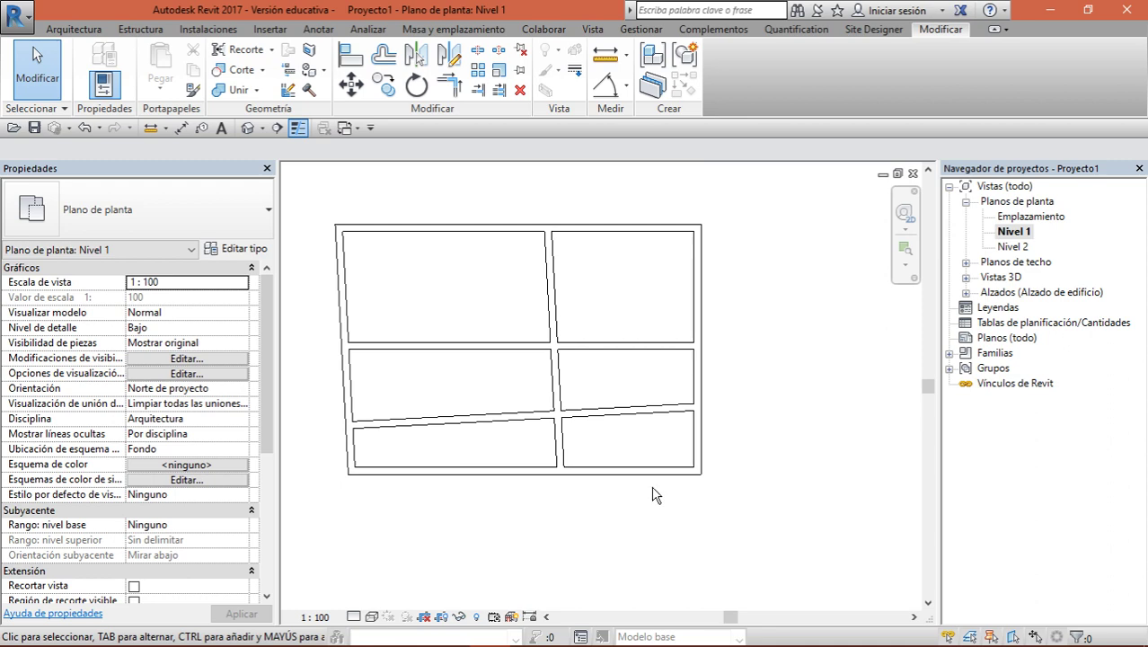
pyautogui.scroll(1, 539, 296)
pyautogui.scroll(-1, 402, 161)
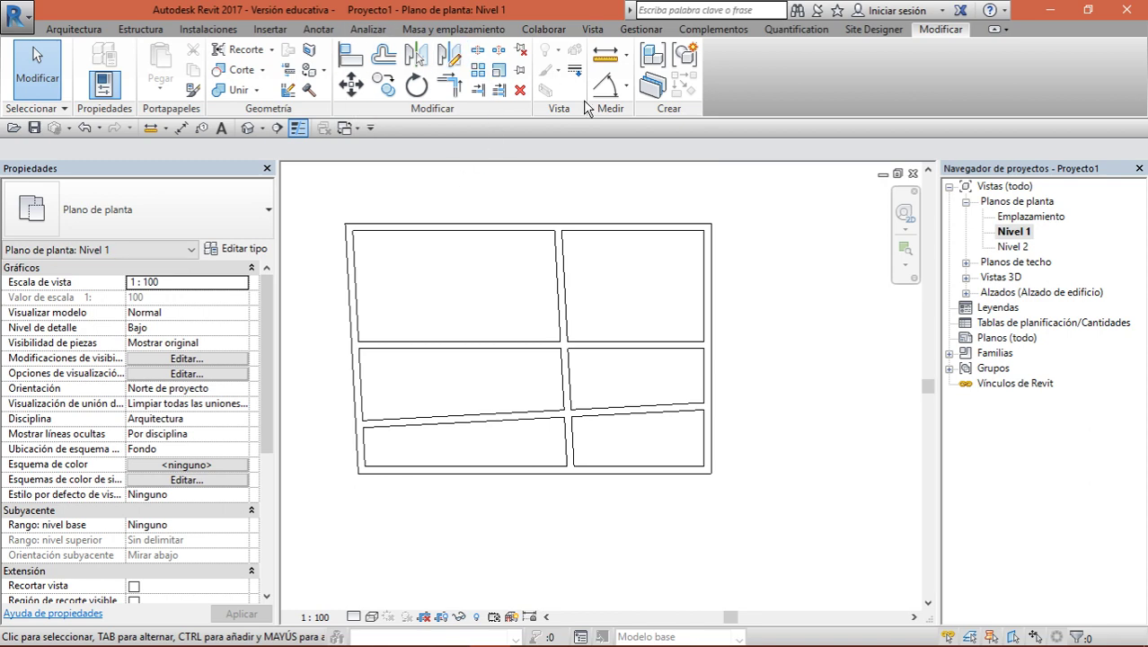
pyautogui.scroll(-1, 418, 290)
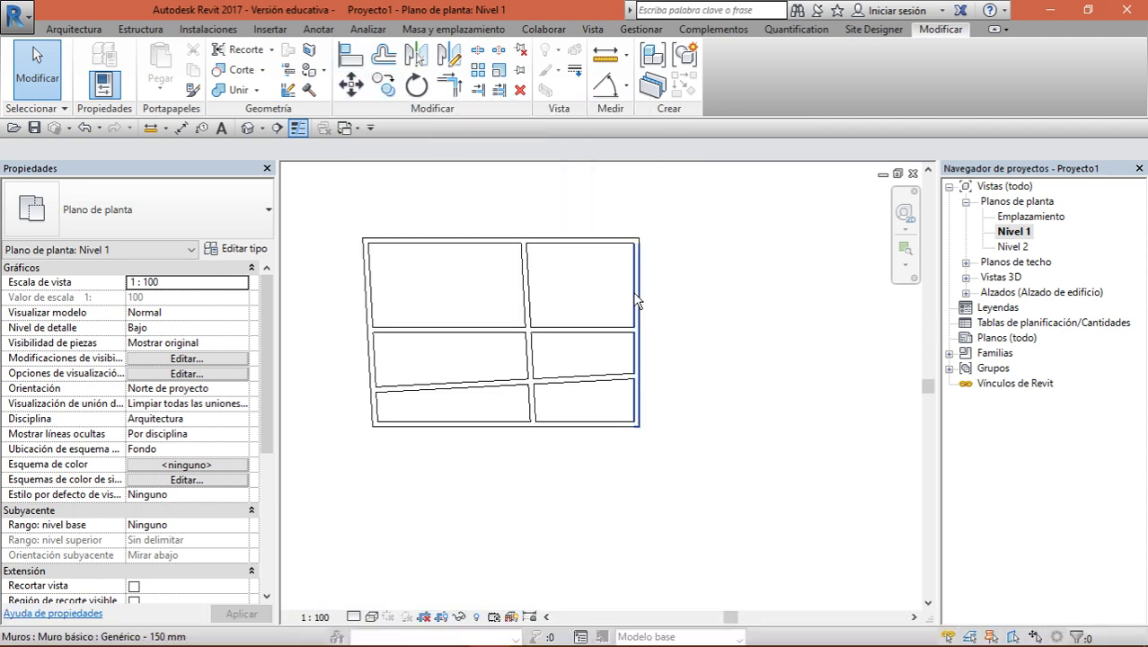
pyautogui.moveTo(716, 183)
pyautogui.mouseDown()
pyautogui.moveTo(310, 465)
pyautogui.moveTo(692, 193)
pyautogui.mouseUp()
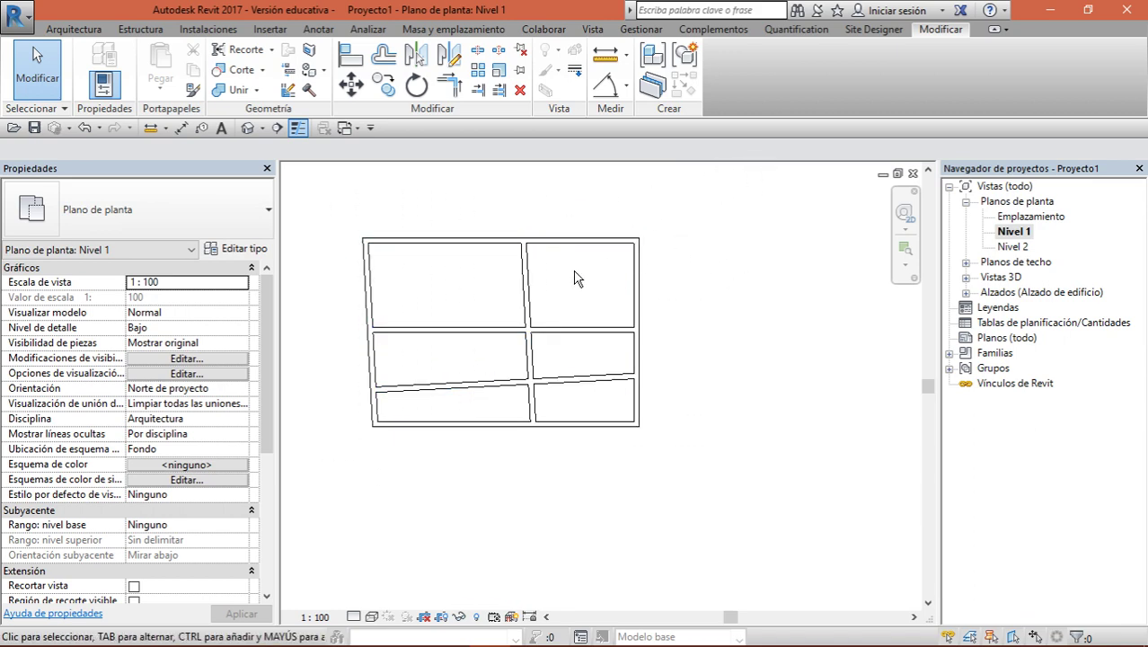
pyautogui.moveTo(575, 272); pyautogui.dragTo(480, 310)
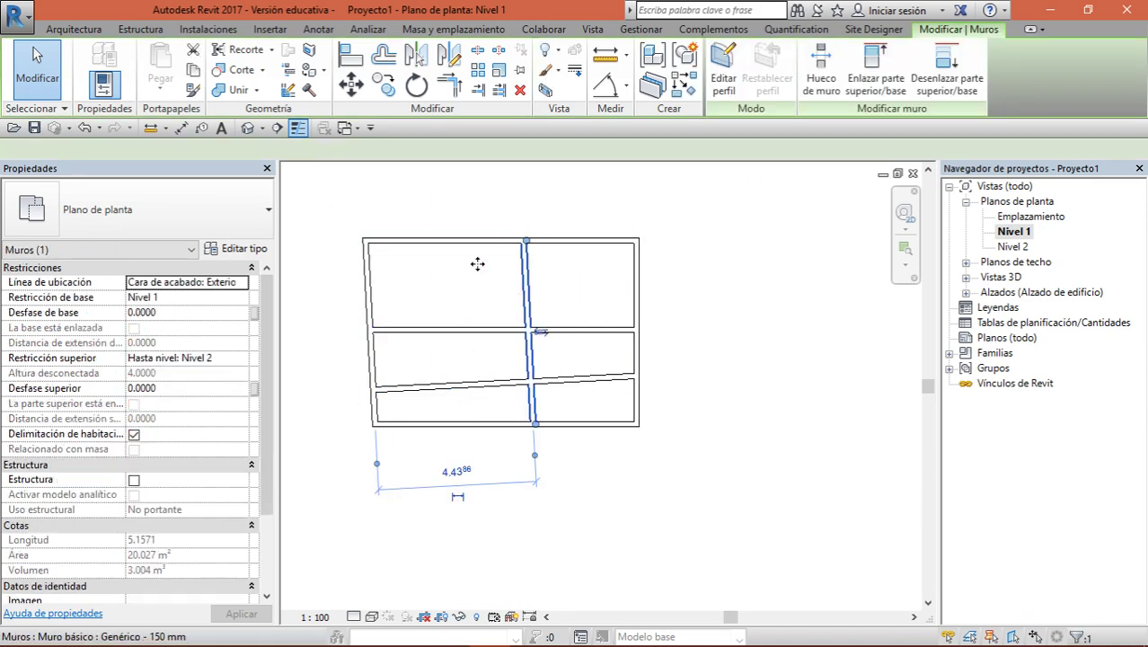
# Move the wall from its bottom endpoint to about 1.54 m from the left exterior wall
pyautogui.click(352, 86)
pyautogui.scroll(2, 443, 385)
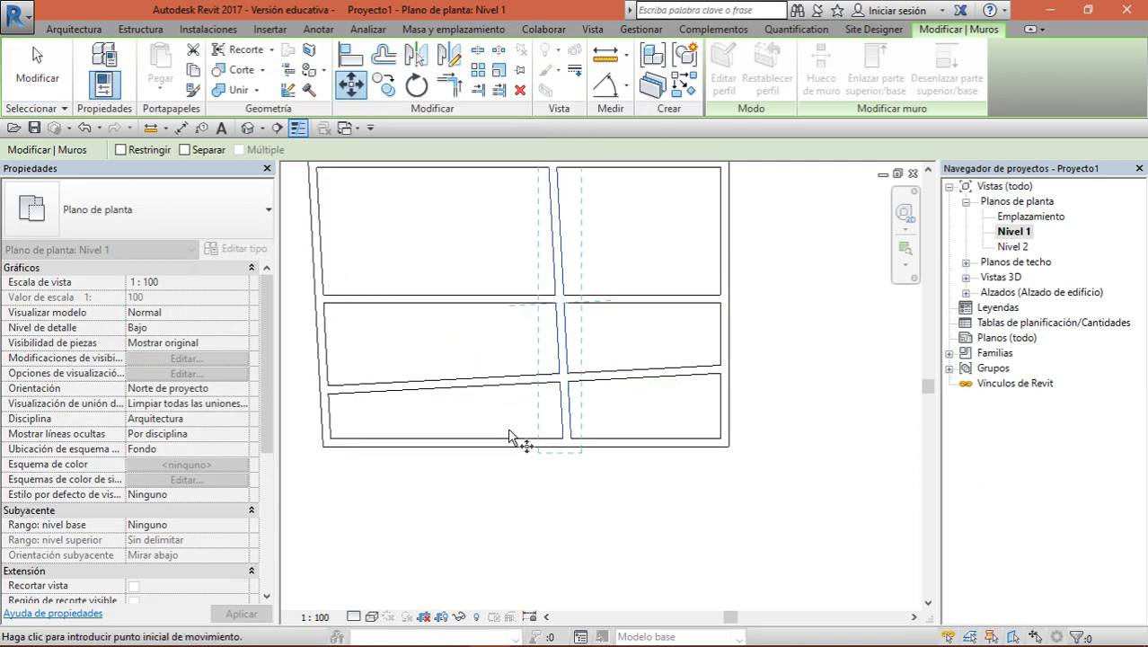
pyautogui.click(570, 433)
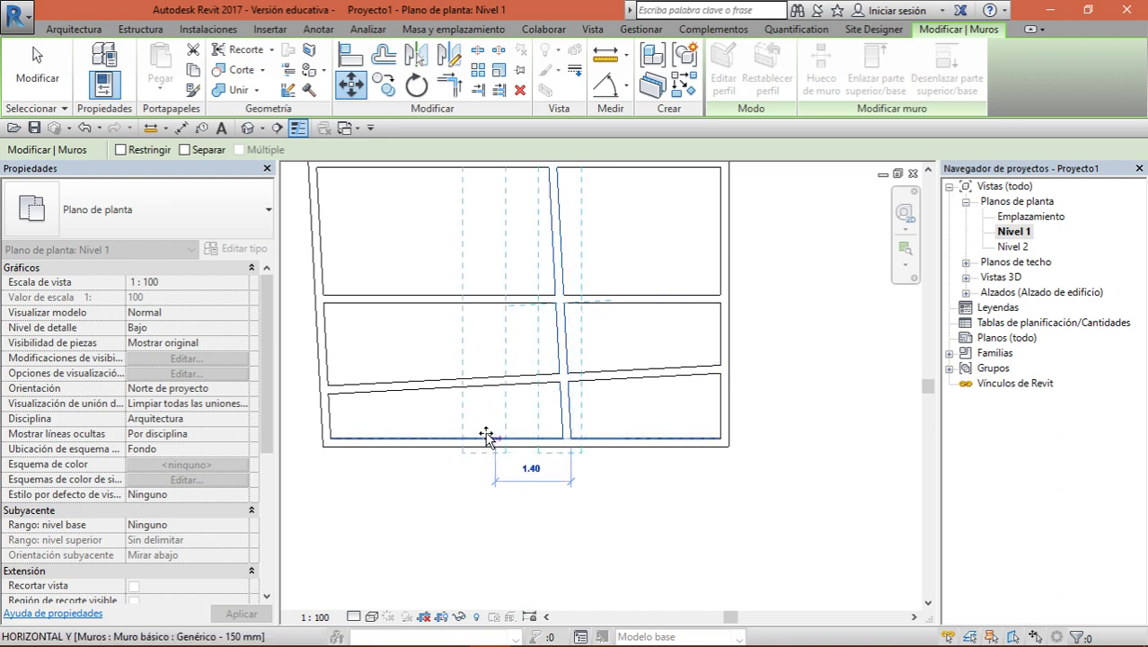
pyautogui.click(414, 436)
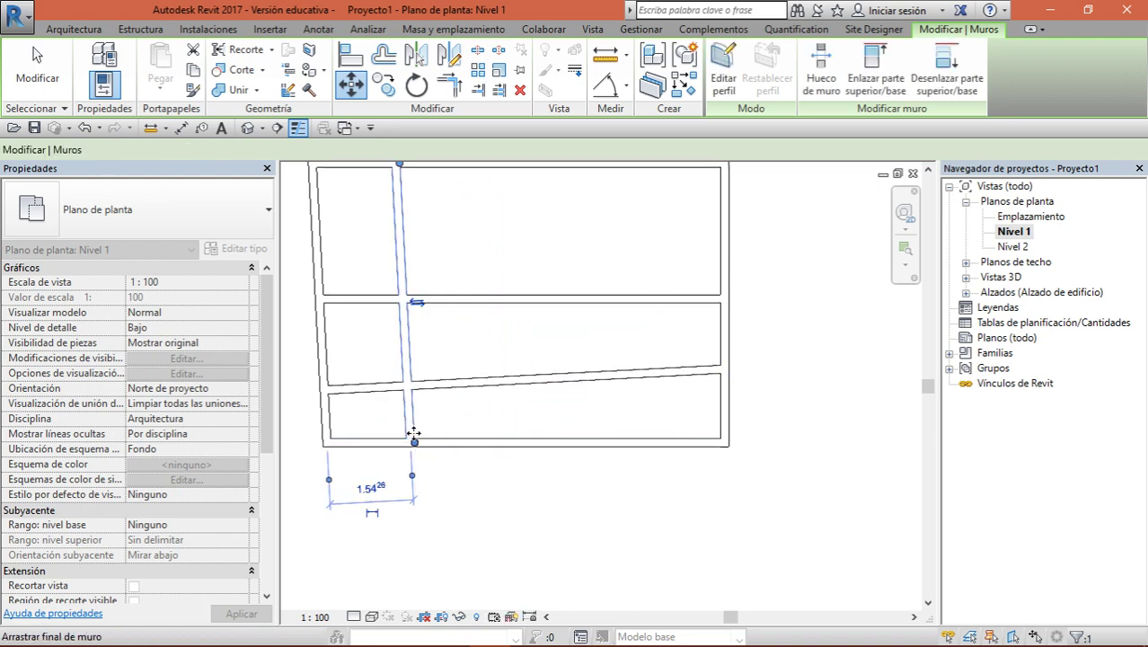
pyautogui.scroll(-2, 521, 476)
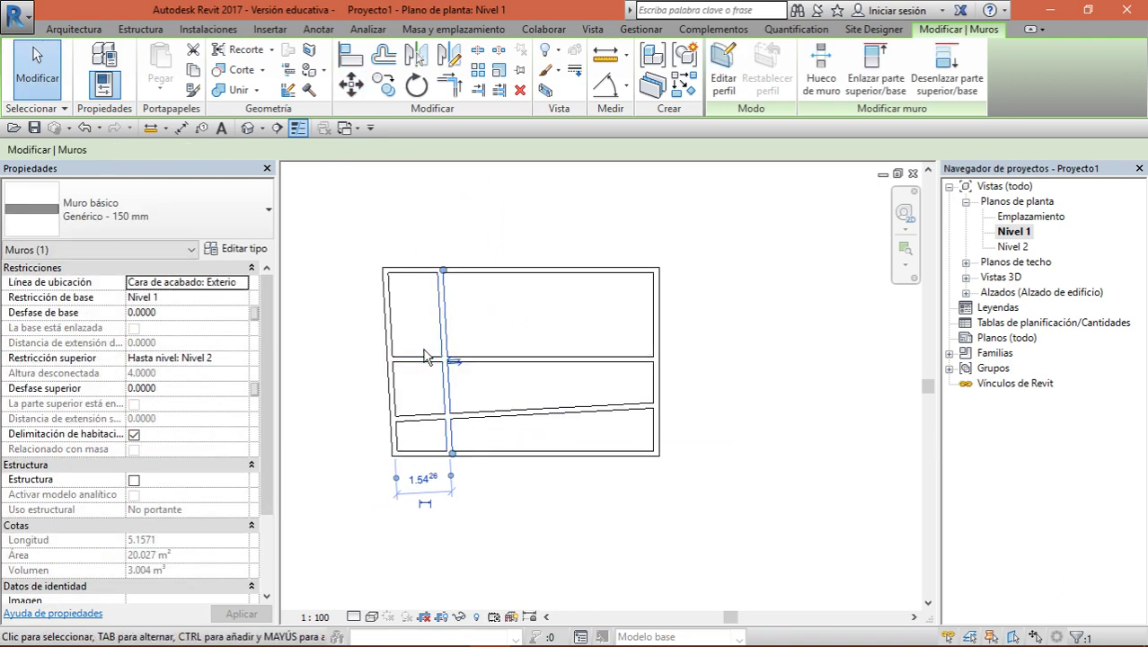
pyautogui.click(363, 94)
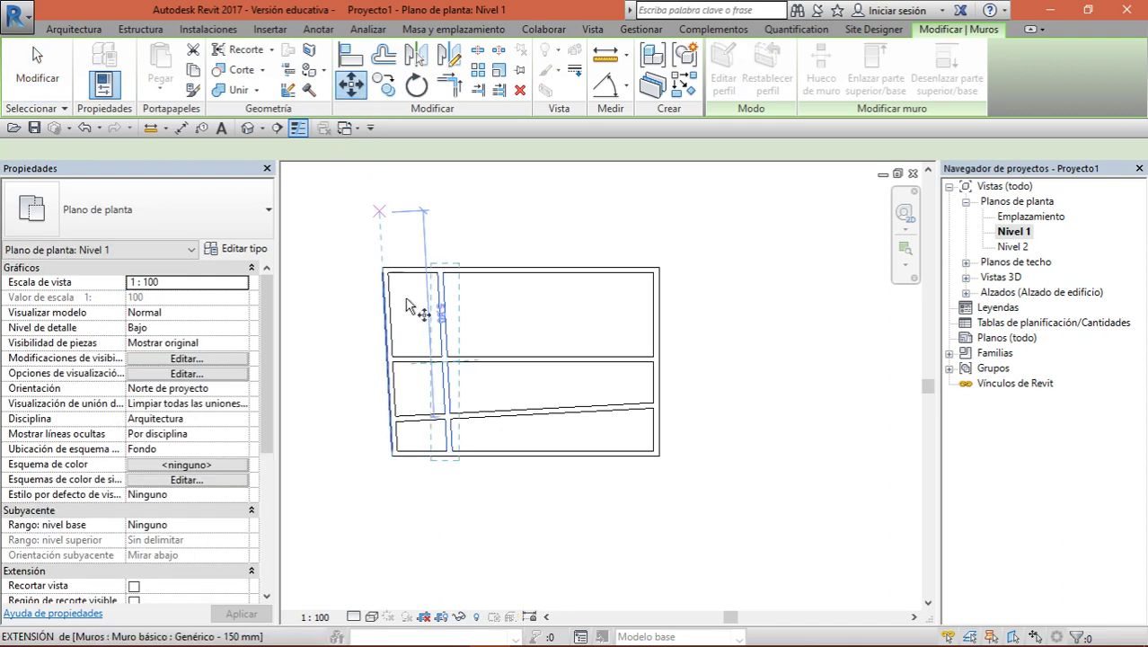
pyautogui.click(416, 448)
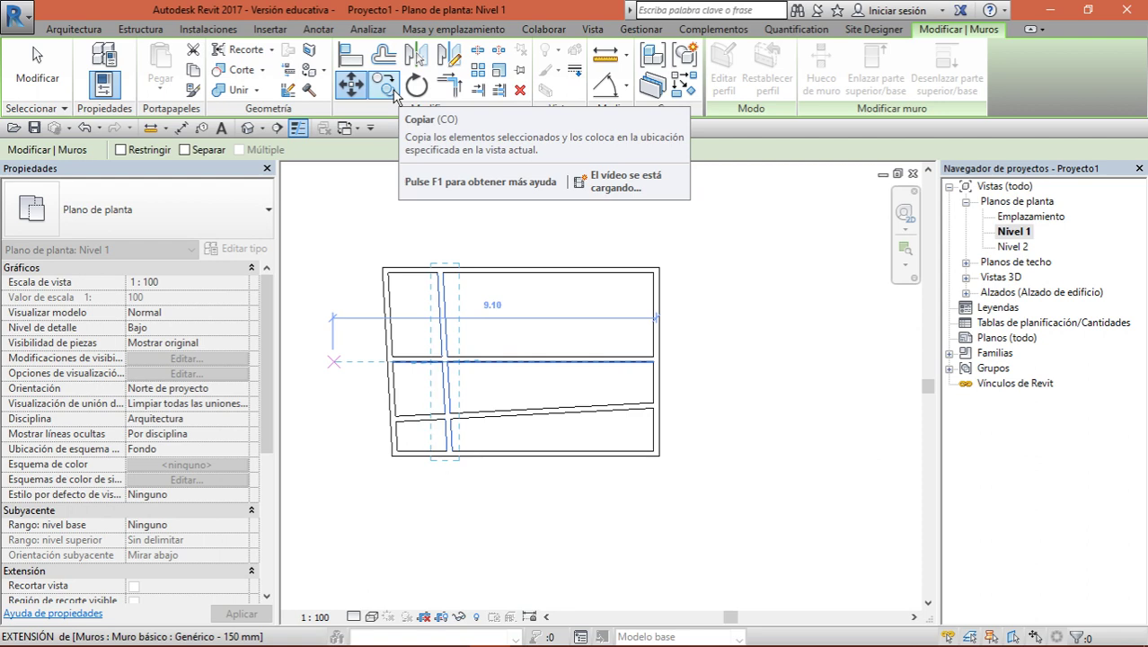
pyautogui.click(37, 72)
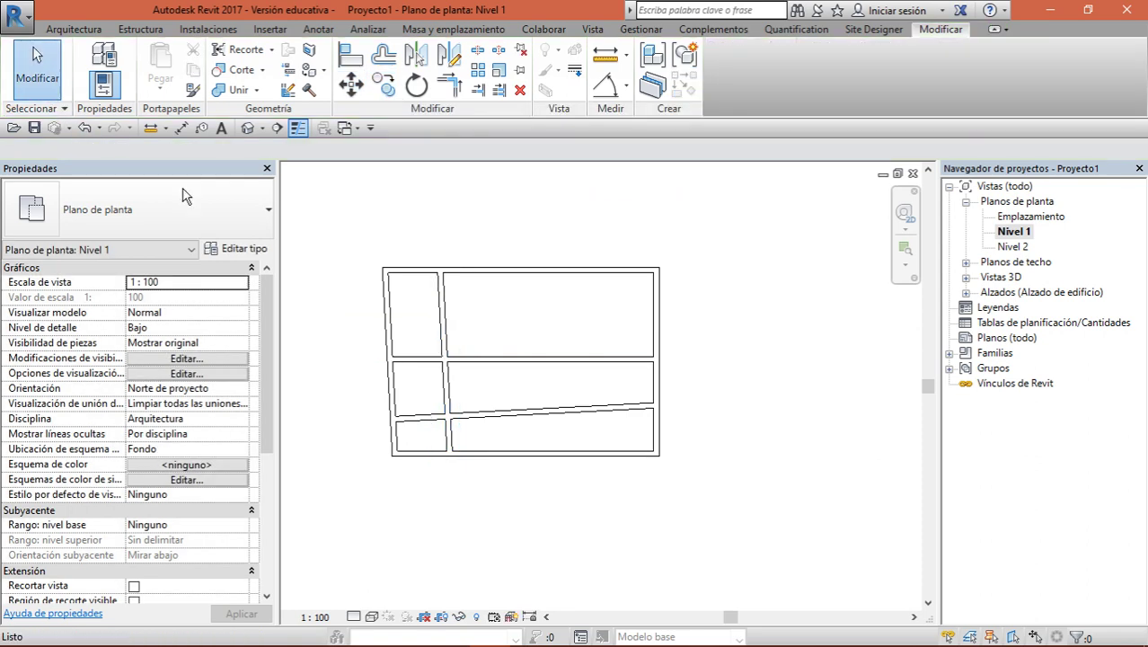
# Copy the moved vertical wall 1.79 m to the right
pyautogui.click(454, 331)
pyautogui.click(383, 84)
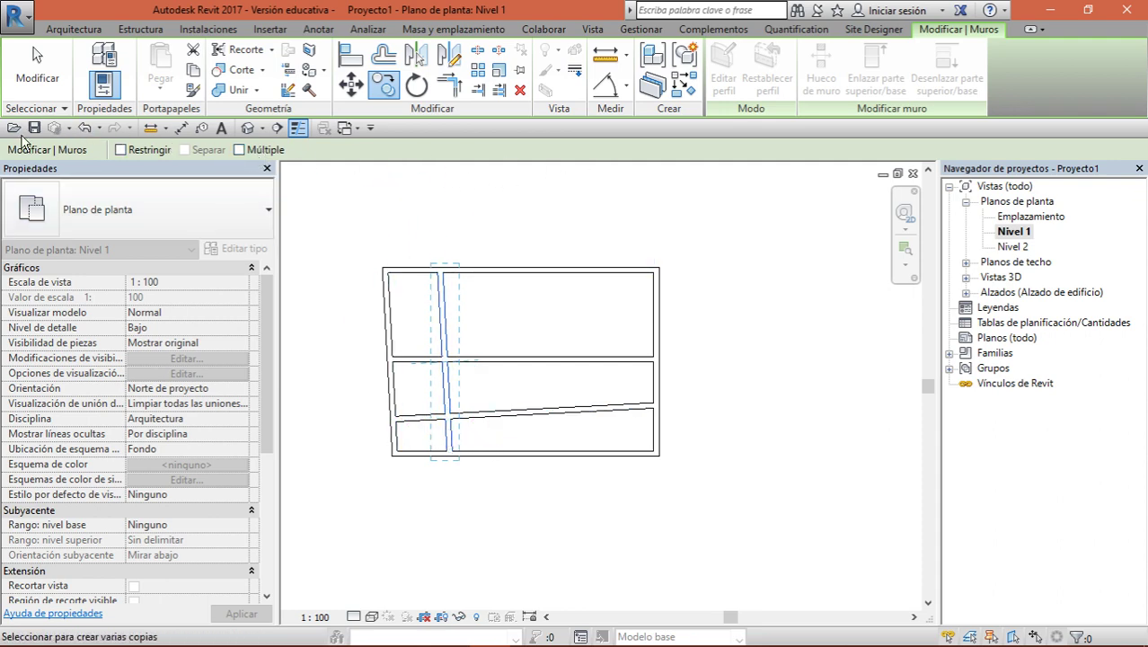
pyautogui.scroll(2, 455, 451)
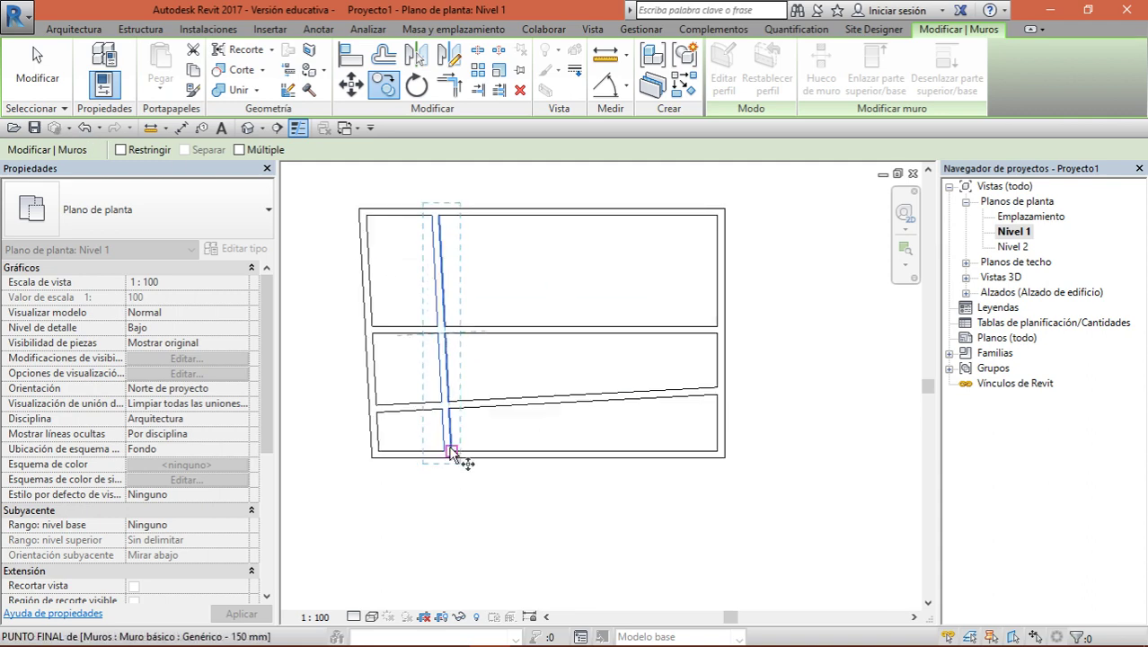
pyautogui.click(453, 453)
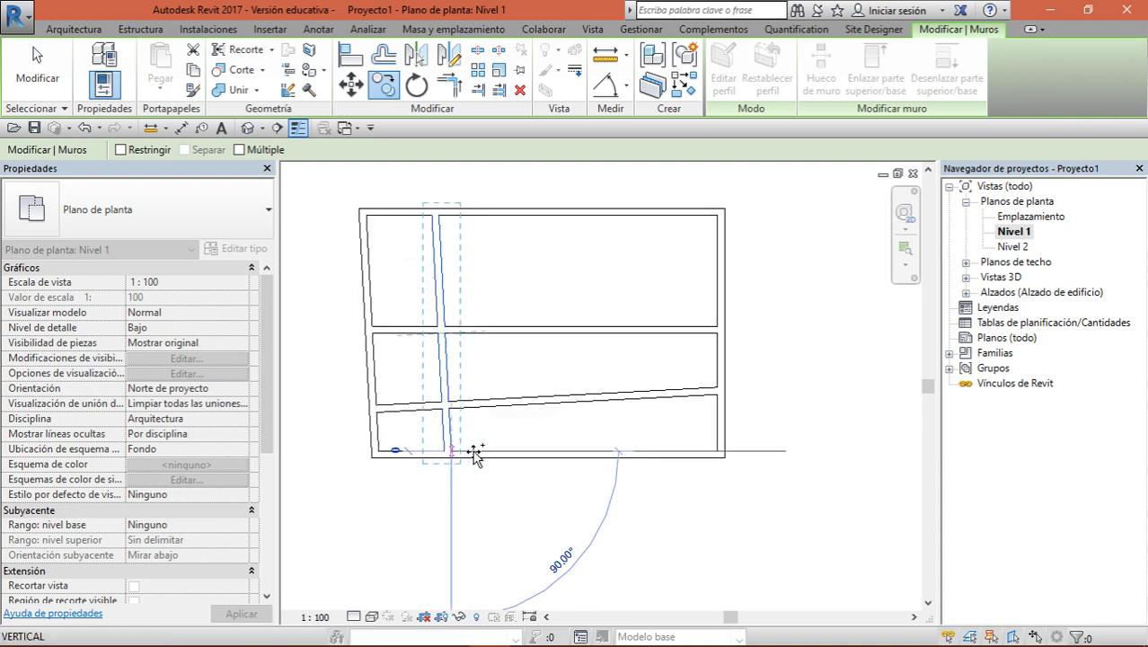
pyautogui.click(535, 455)
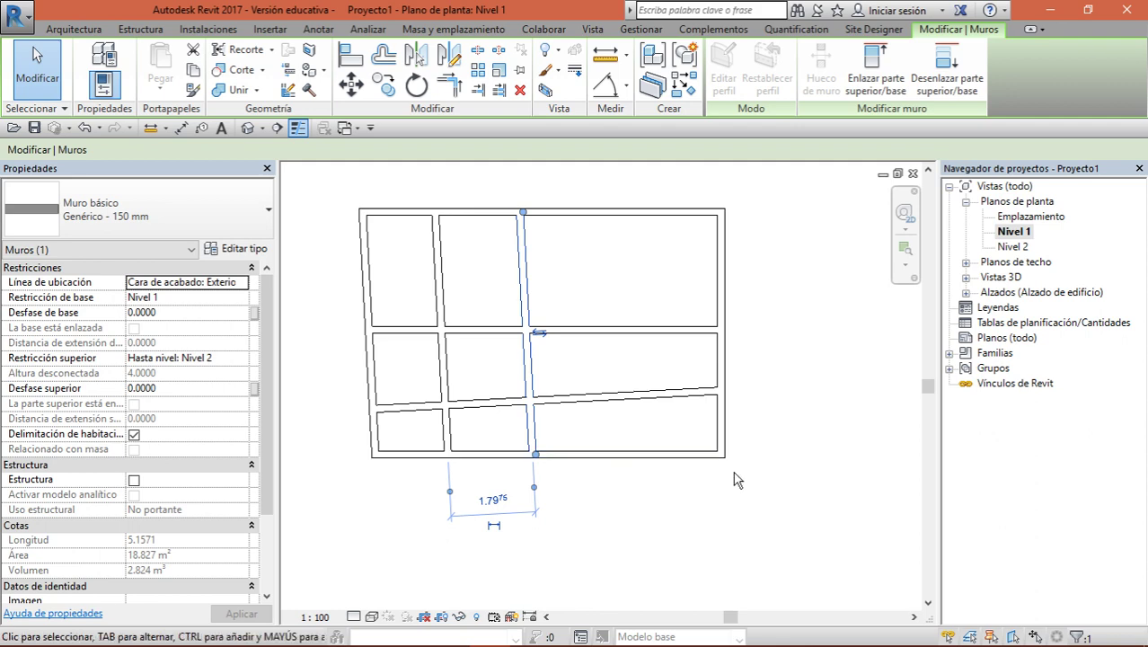
# Place three more copies of the wall further right with multiple copy enabled
pyautogui.click(386, 90)
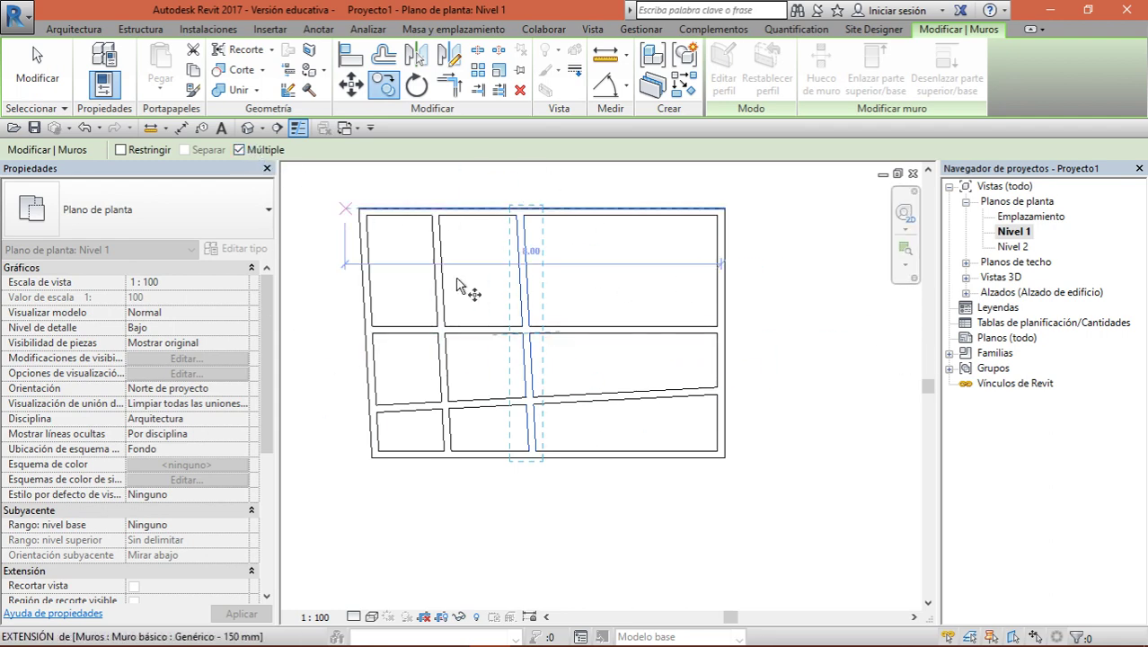
pyautogui.click(537, 451)
pyautogui.click(596, 454)
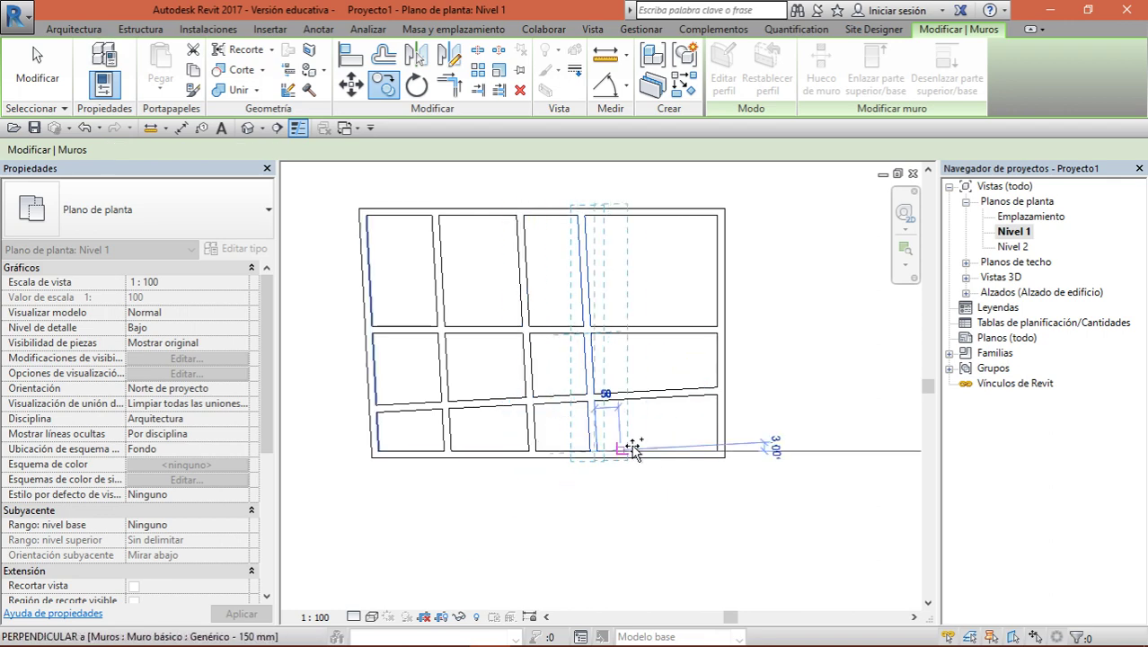
pyautogui.click(642, 454)
pyautogui.click(677, 455)
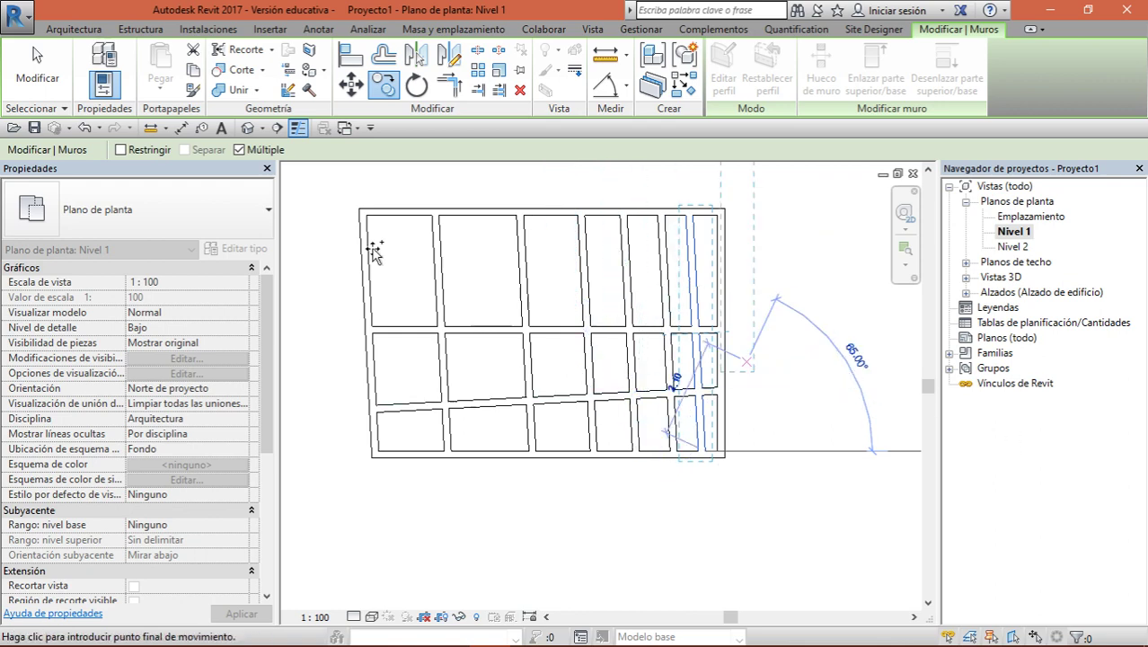
pyautogui.press('Escape')
pyautogui.press('Escape')
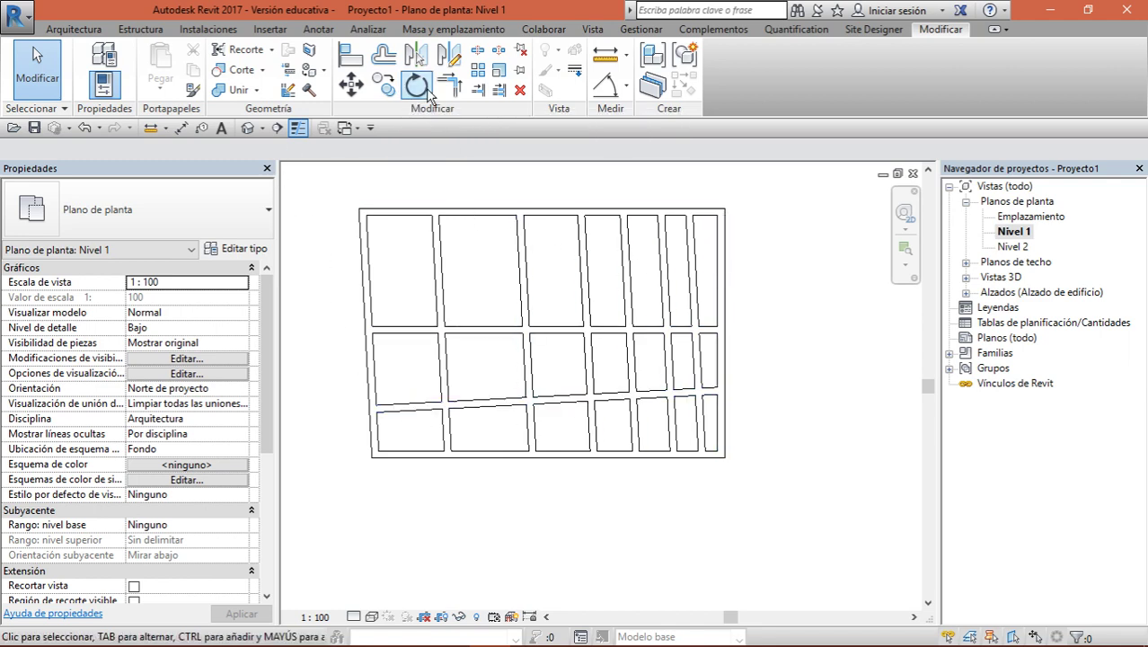
# Rotate the leftmost vertical interior wall 90° so it lies horizontal
pyautogui.click(441, 277)
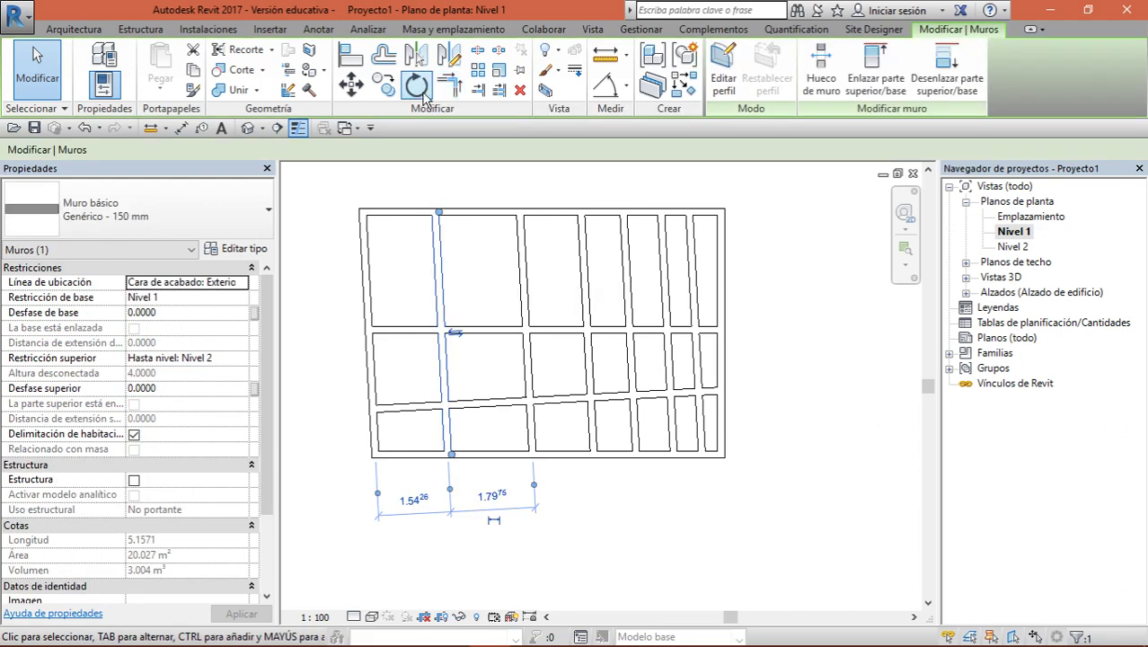
pyautogui.click(483, 273)
pyautogui.click(440, 262)
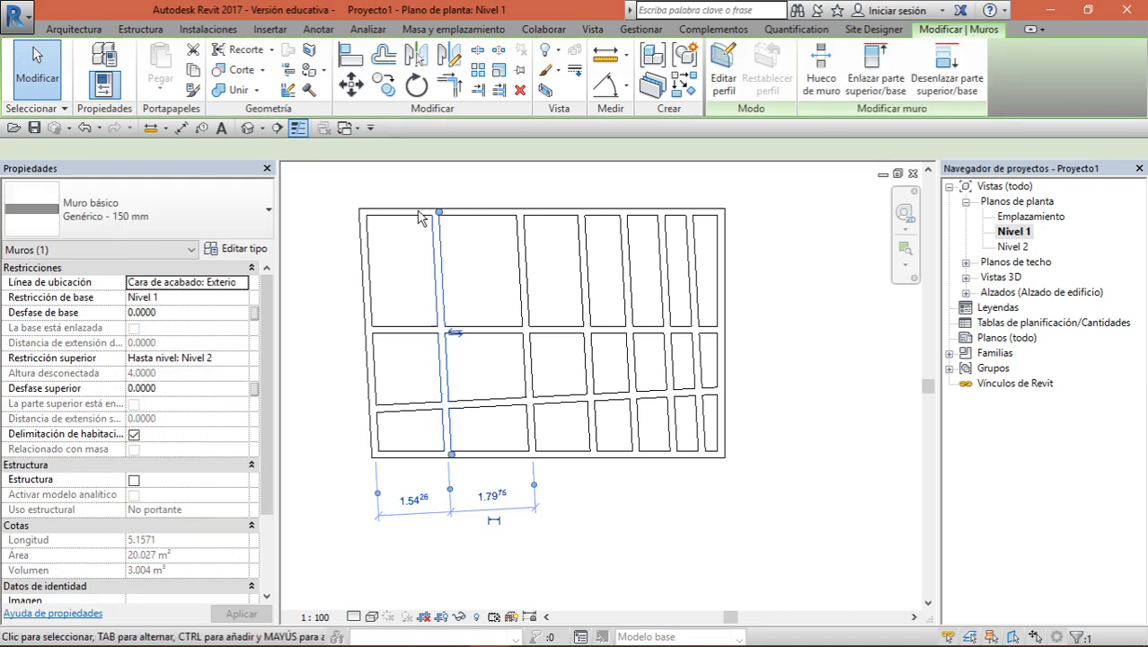
pyautogui.click(416, 86)
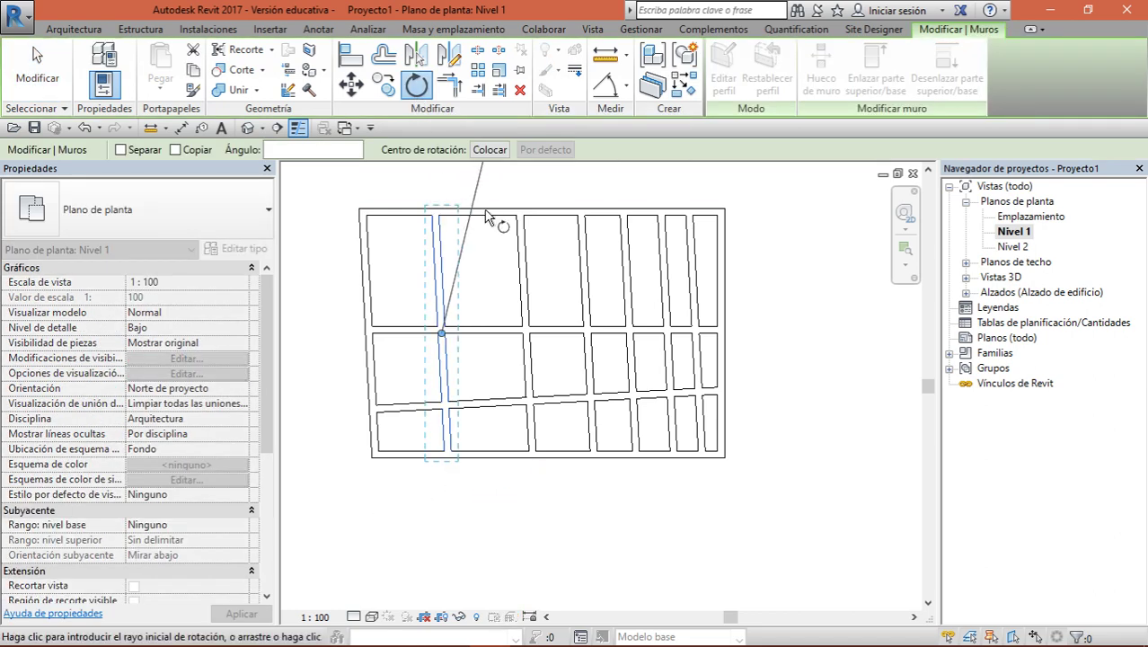
pyautogui.scroll(1, 487, 282)
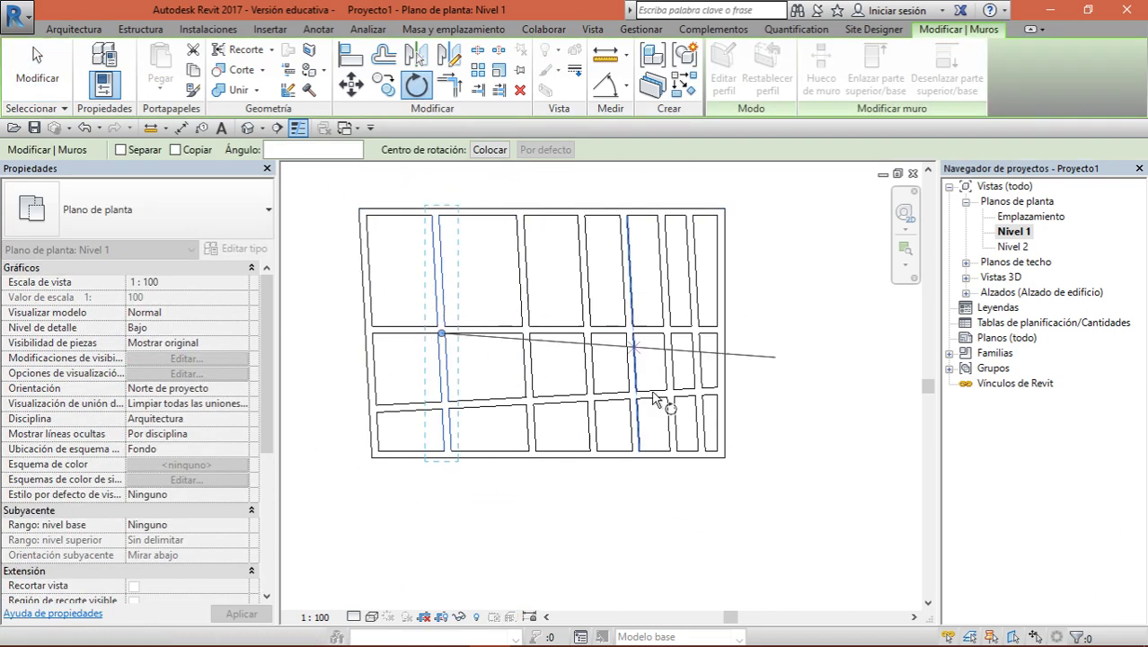
pyautogui.scroll(-2, 629, 582)
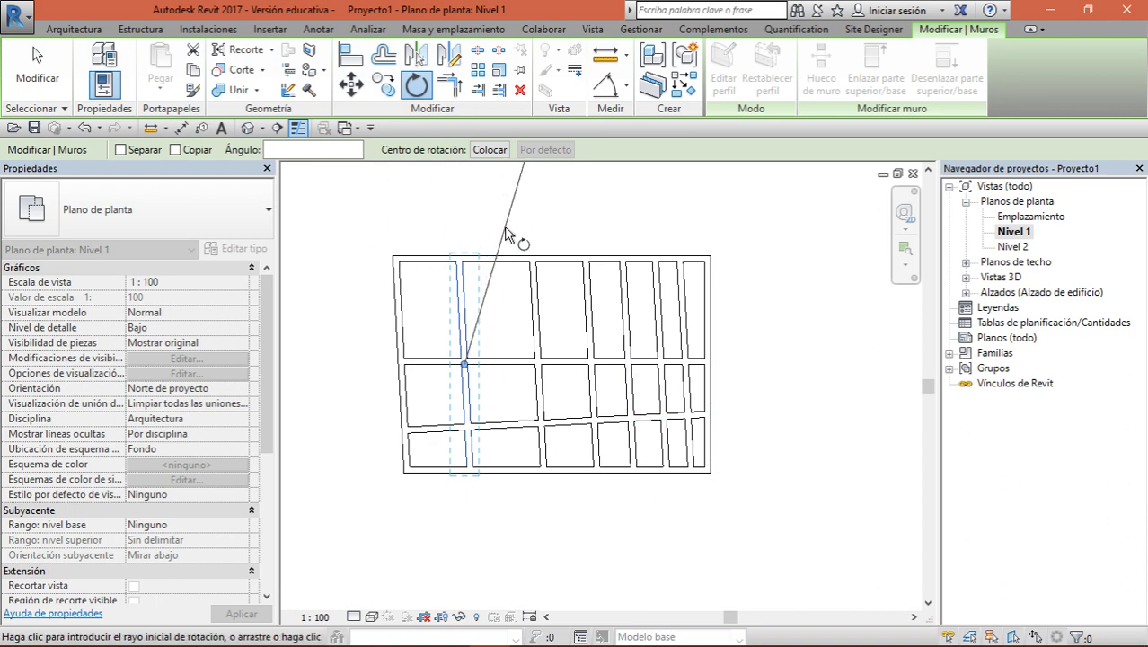
pyautogui.scroll(1, 503, 239)
pyautogui.moveTo(503, 238); pyautogui.dragTo(557, 250, button='middle')
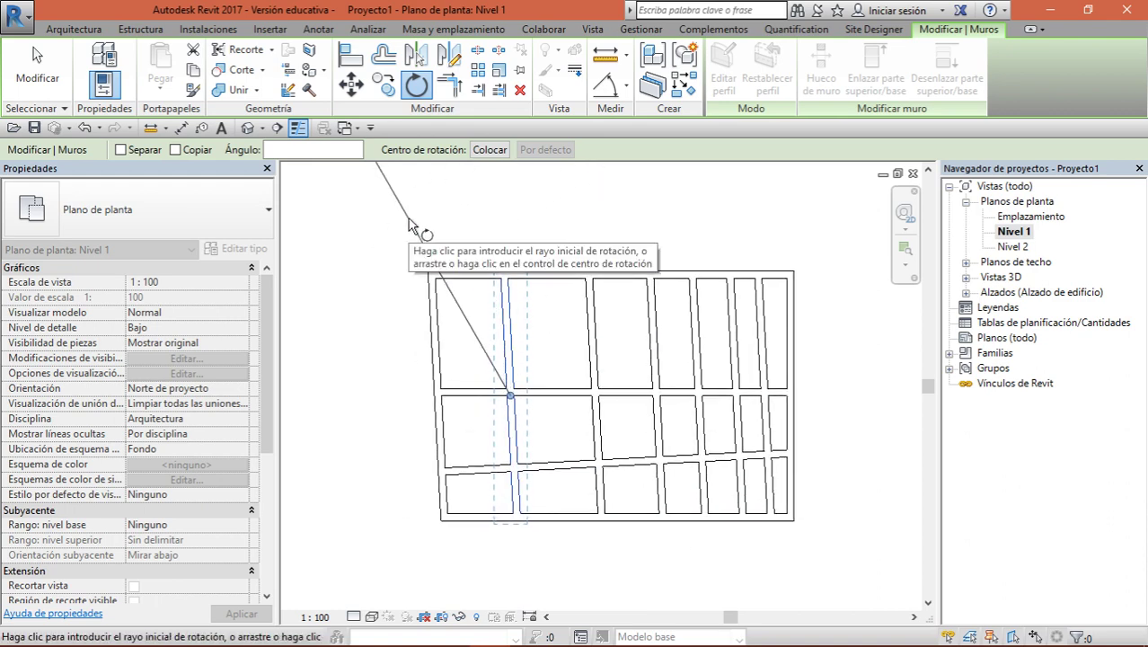
pyautogui.click(385, 169)
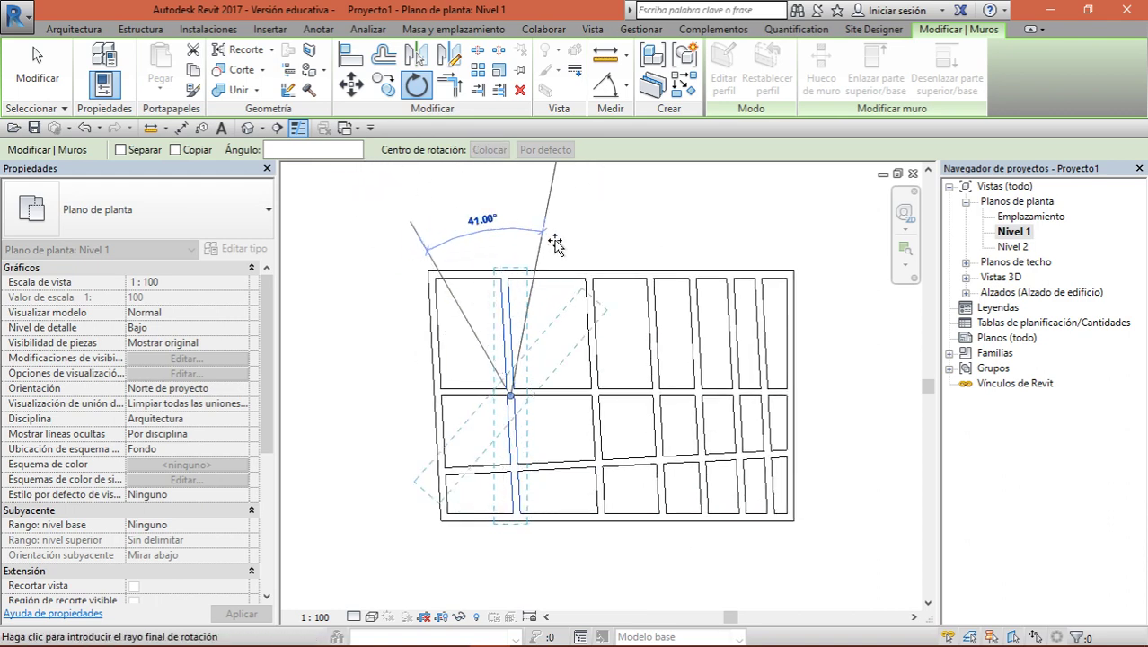
pyautogui.write('90')
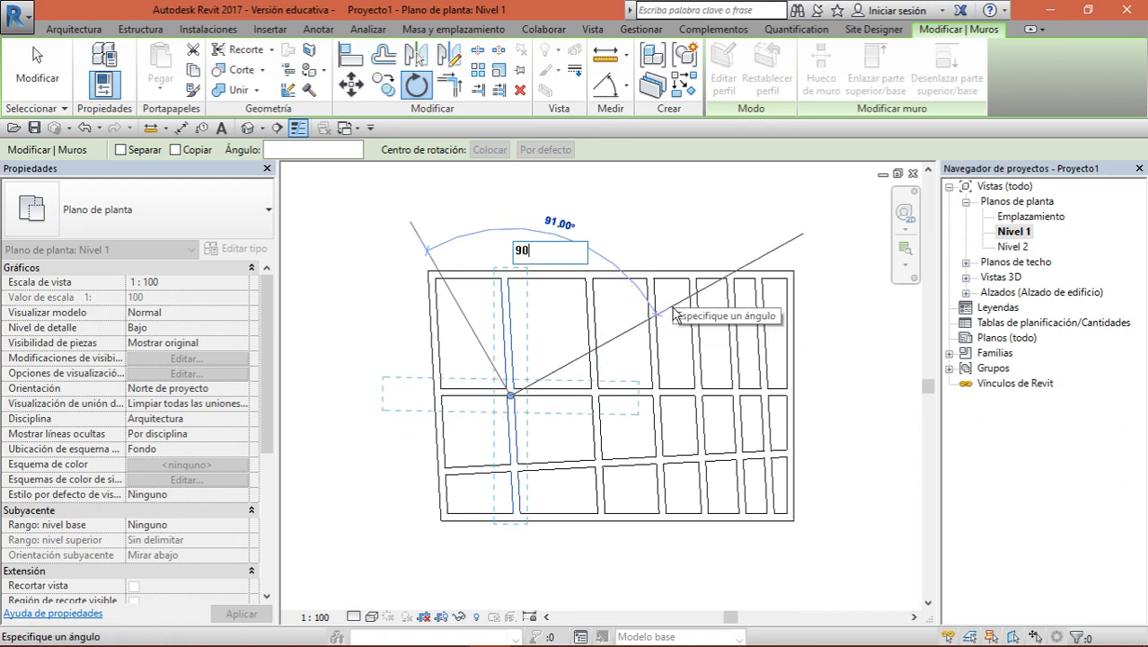
pyautogui.press('Return')
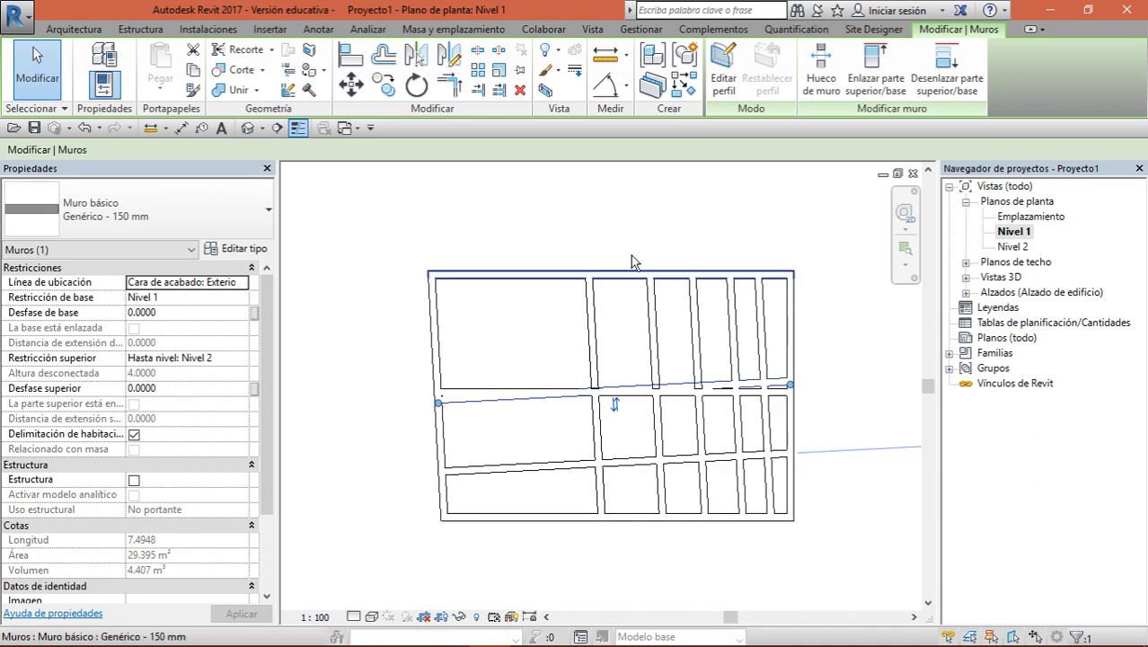
pyautogui.press('Escape')
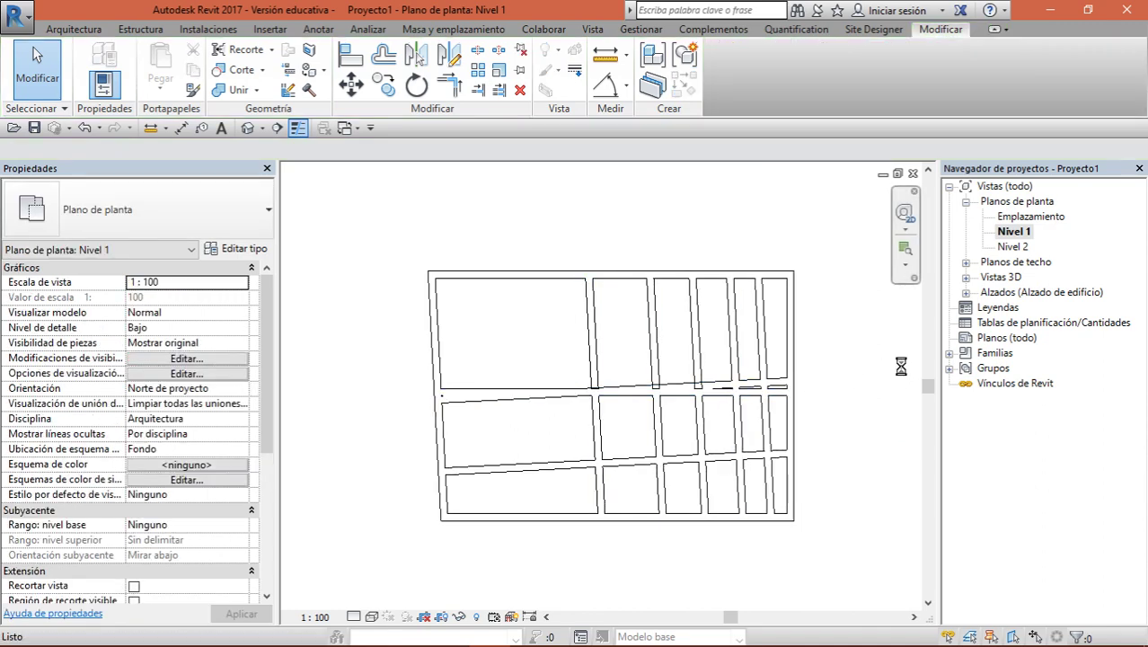
# Crossing-select the eight interior walls and rotate a copy of them 90° from a vertical start ray
pyautogui.moveTo(777, 321)
pyautogui.mouseDown()
pyautogui.moveTo(680, 429)
pyautogui.moveTo(572, 501)
pyautogui.mouseUp()
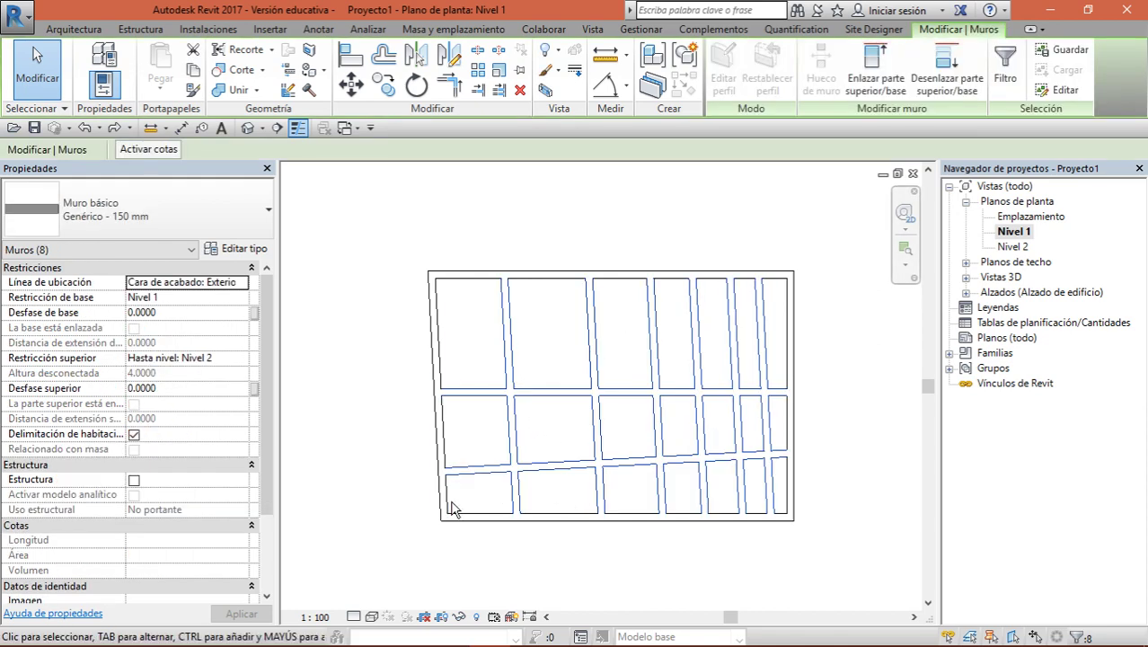
pyautogui.click(416, 85)
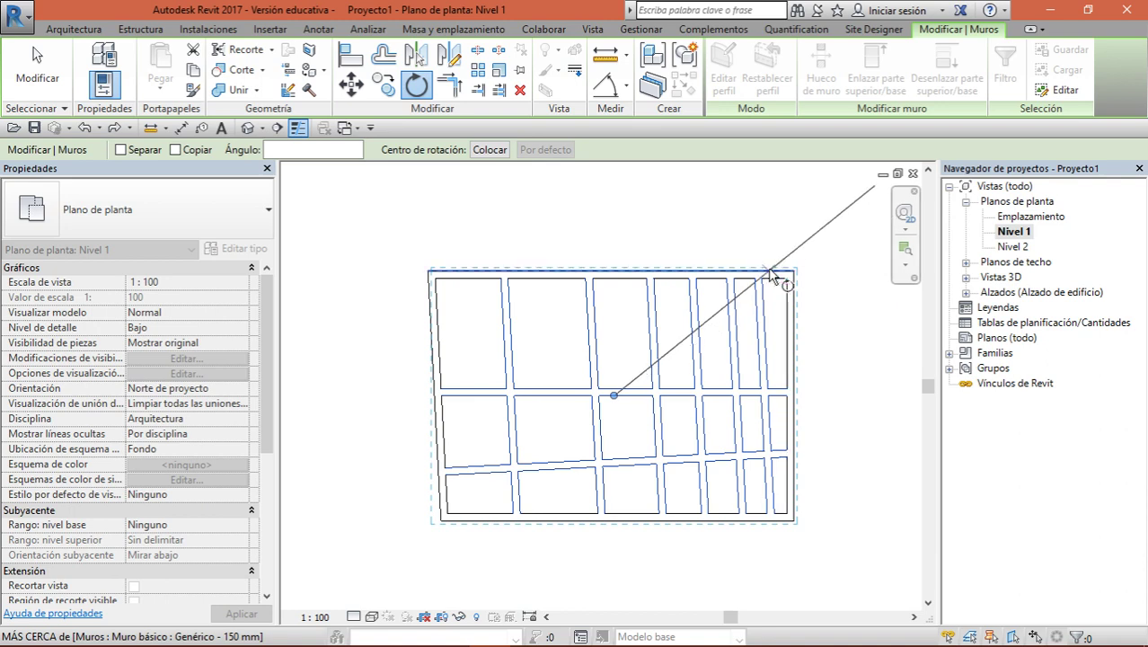
pyautogui.scroll(2, 785, 292)
pyautogui.scroll(-1, 629, 256)
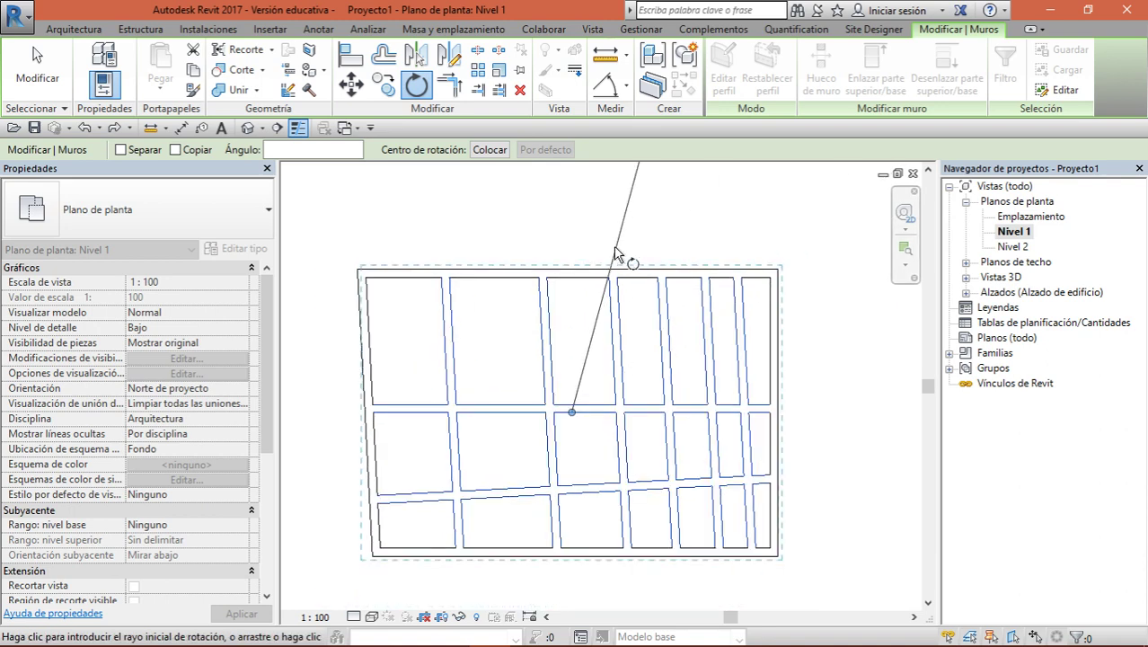
pyautogui.click(175, 150)
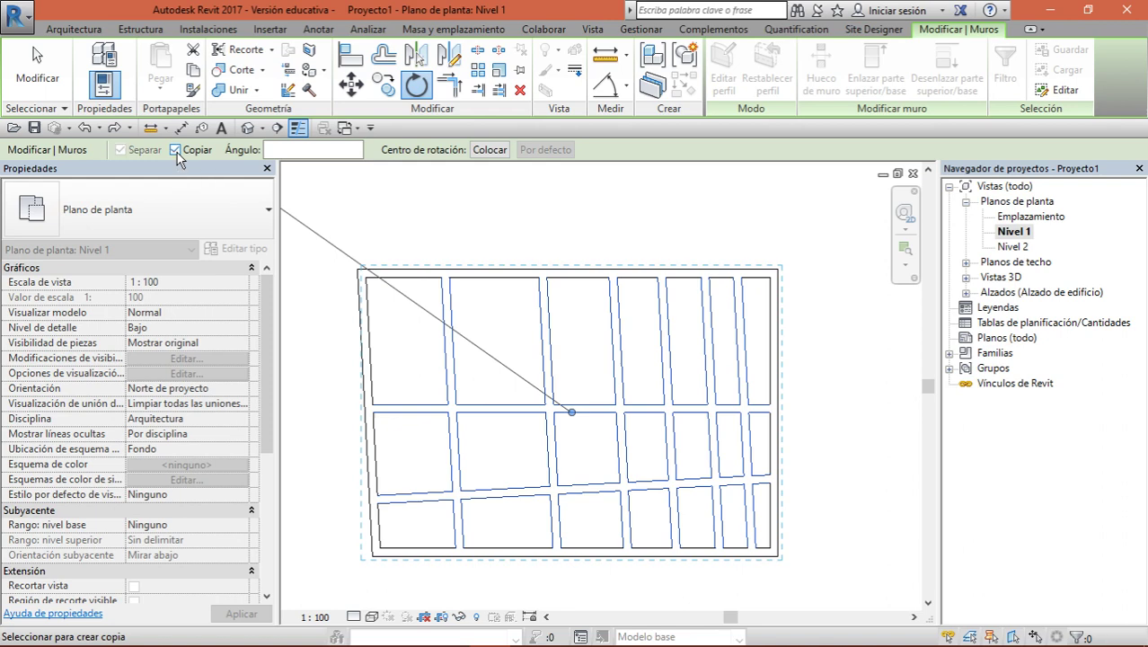
pyautogui.scroll(-1, 485, 297)
pyautogui.click(562, 225)
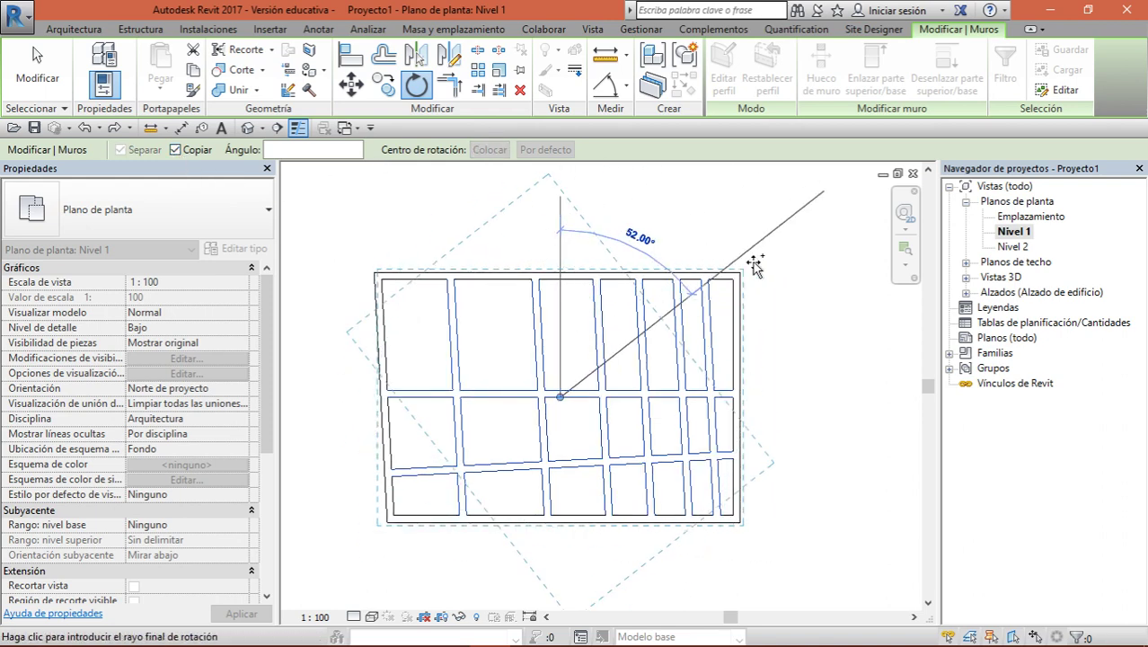
pyautogui.write('90')
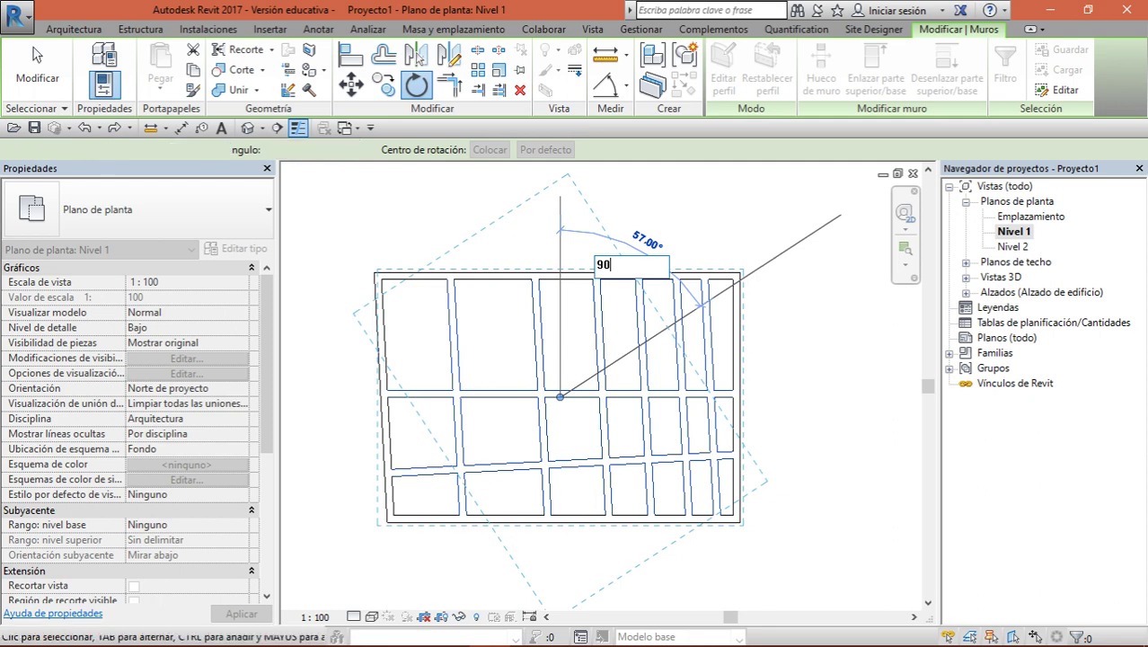
pyautogui.press('Return')
pyautogui.click(801, 328)
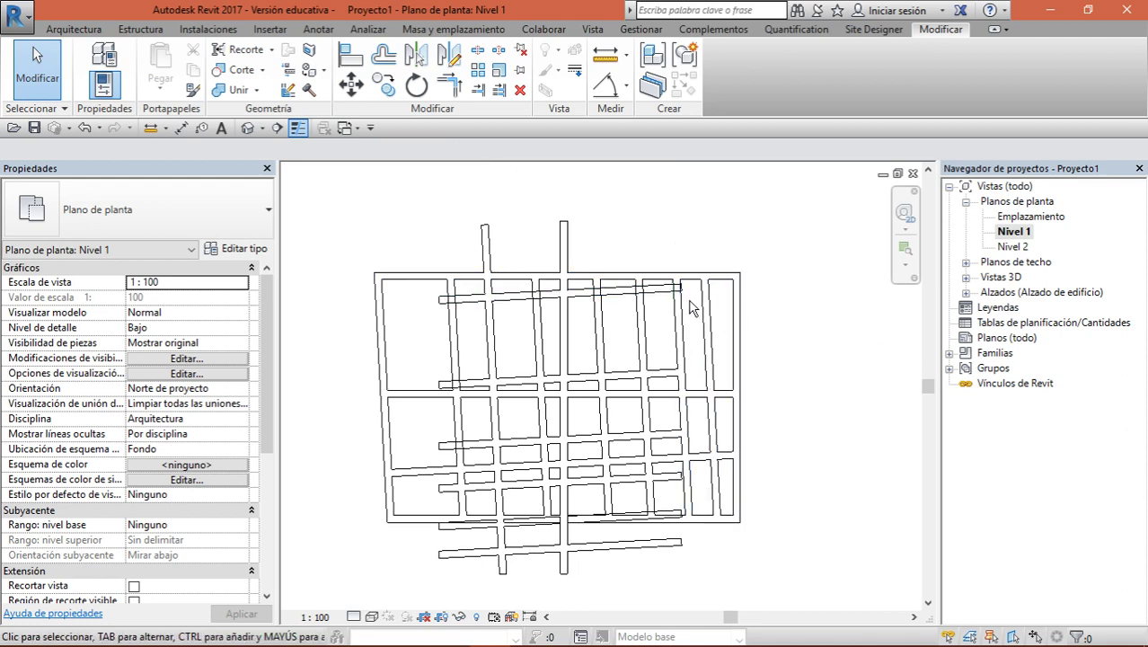
# Rotate one long vertical wall about the plan's lower-right corner into a diagonal
pyautogui.click(572, 340)
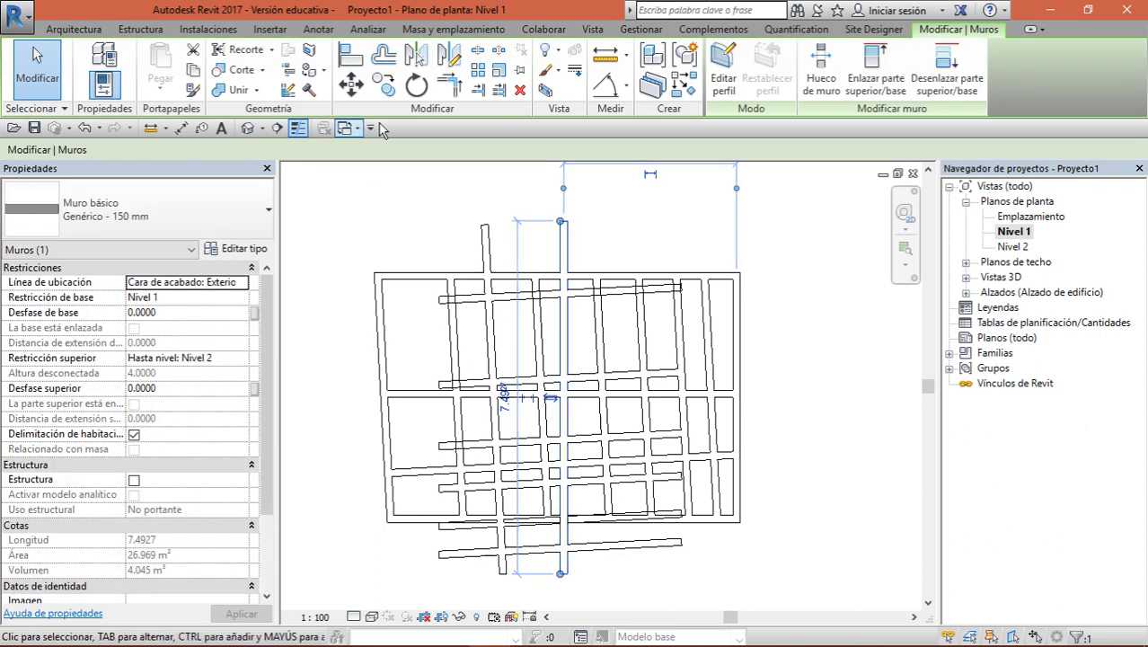
pyautogui.click(417, 88)
pyautogui.scroll(2, 540, 404)
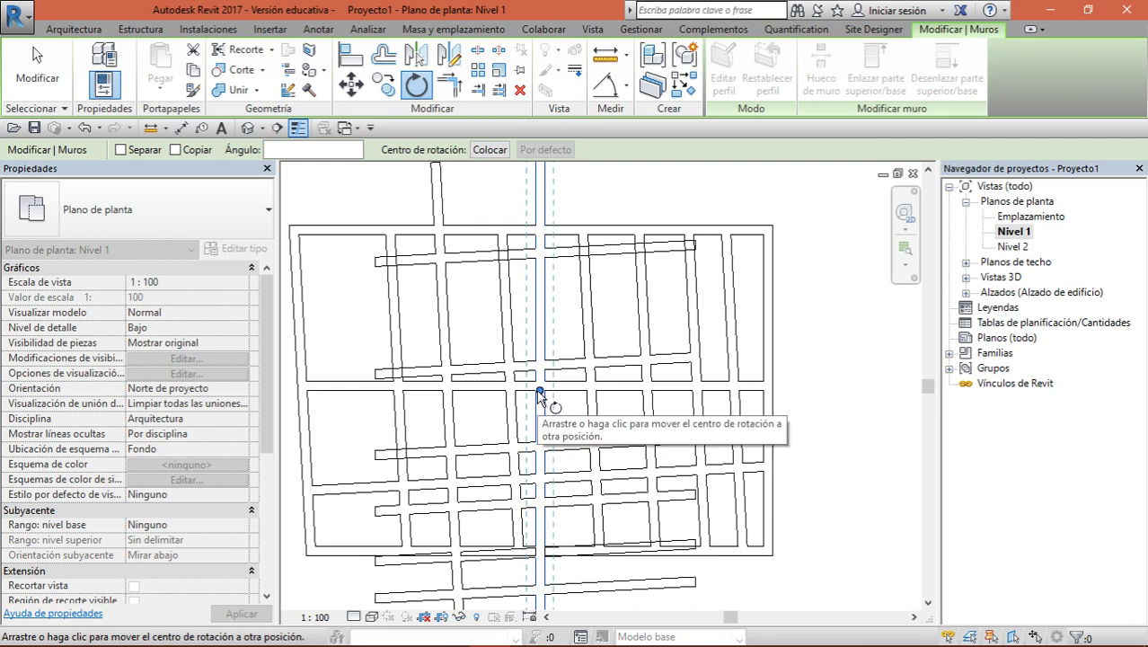
pyautogui.scroll(-1, 540, 395)
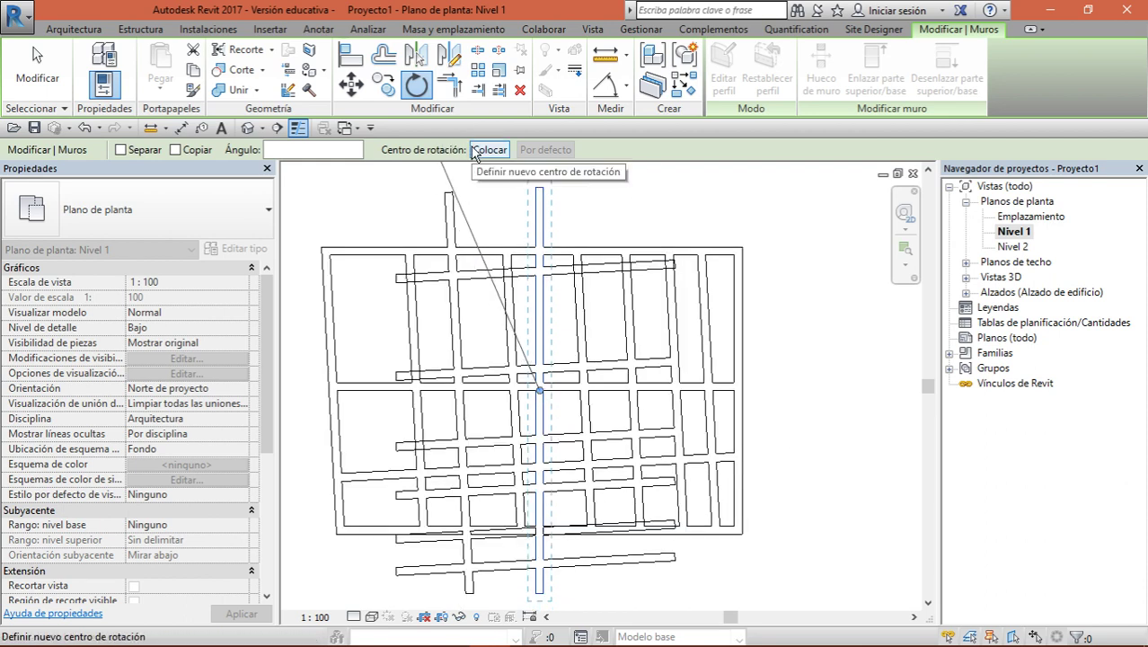
pyautogui.click(473, 150)
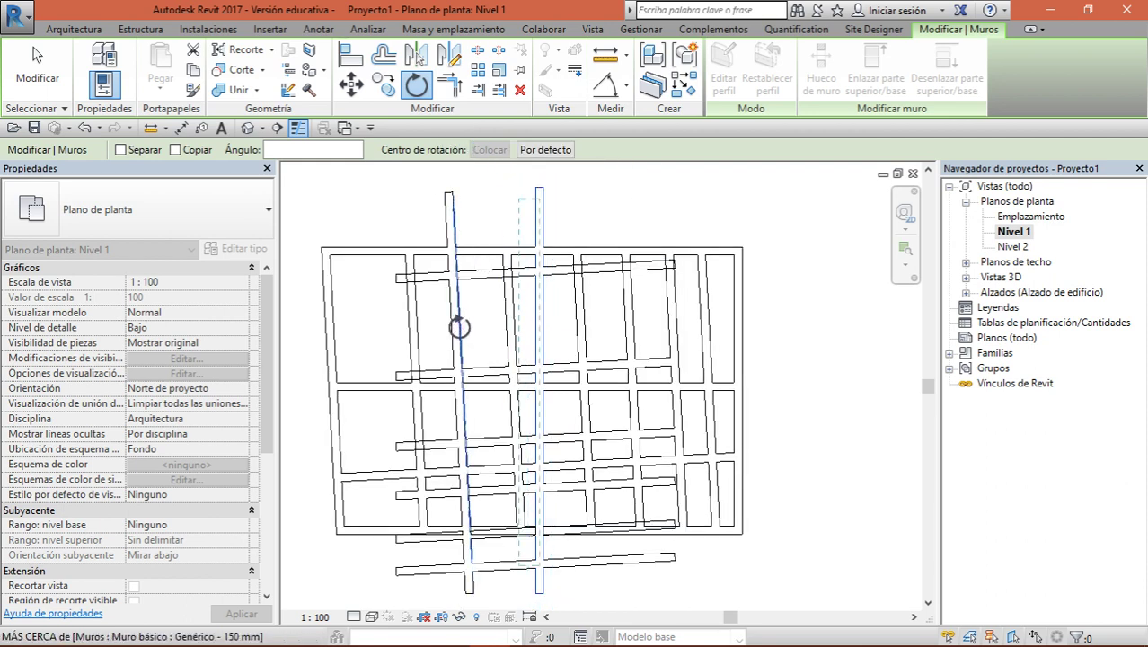
pyautogui.scroll(-1, 461, 326)
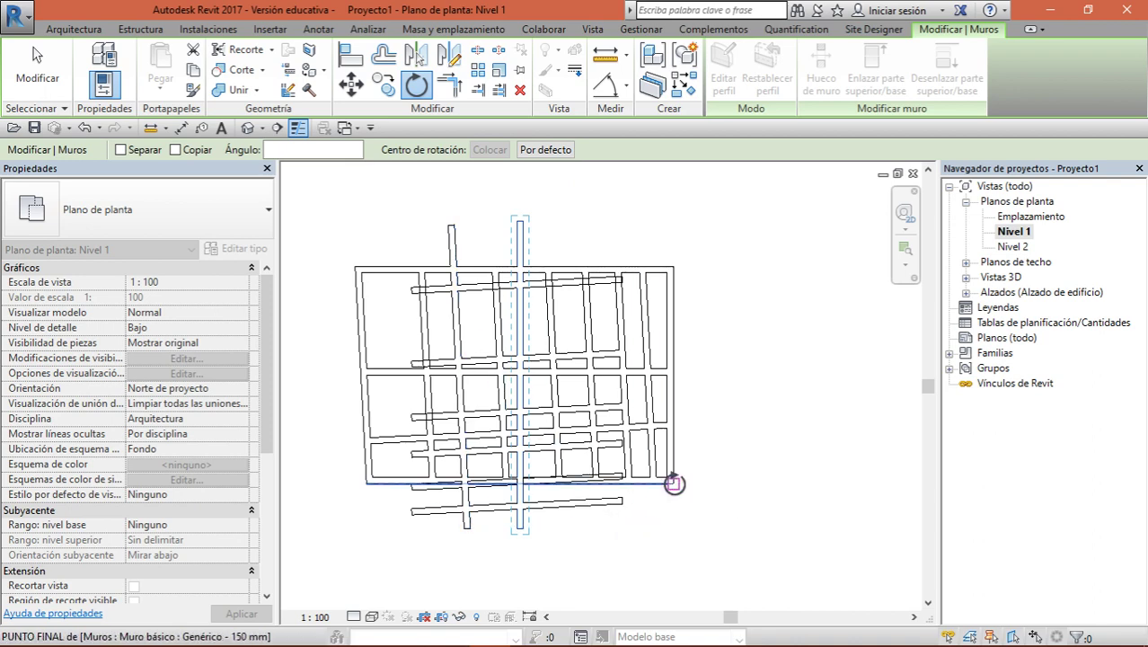
pyautogui.click(674, 483)
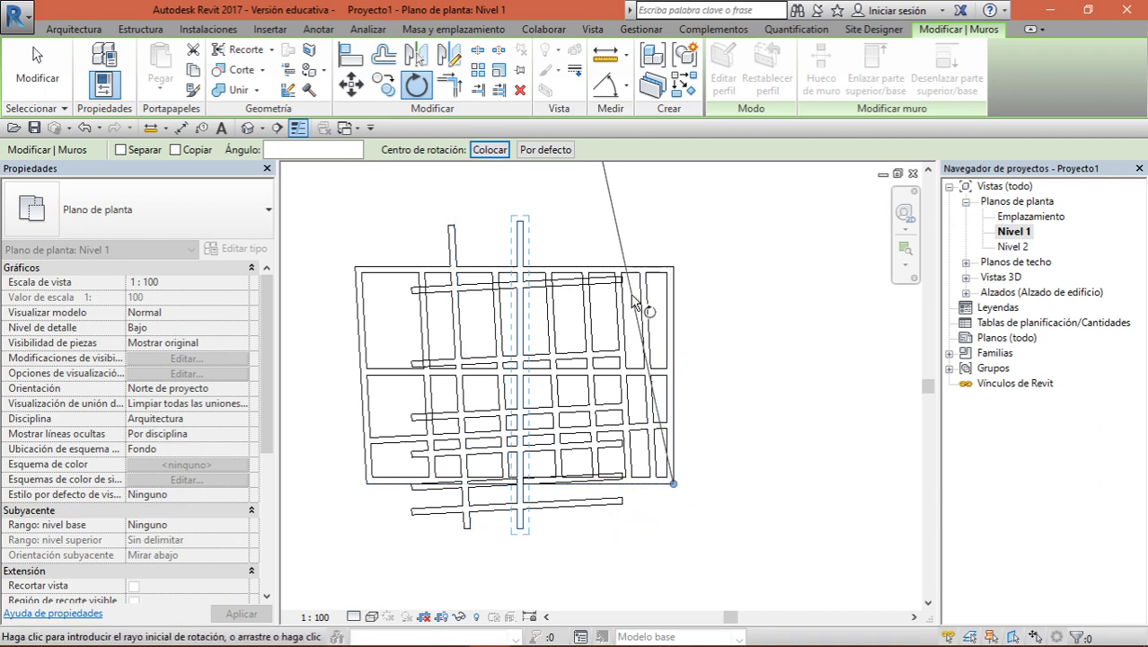
pyautogui.click(468, 209)
pyautogui.click(773, 181)
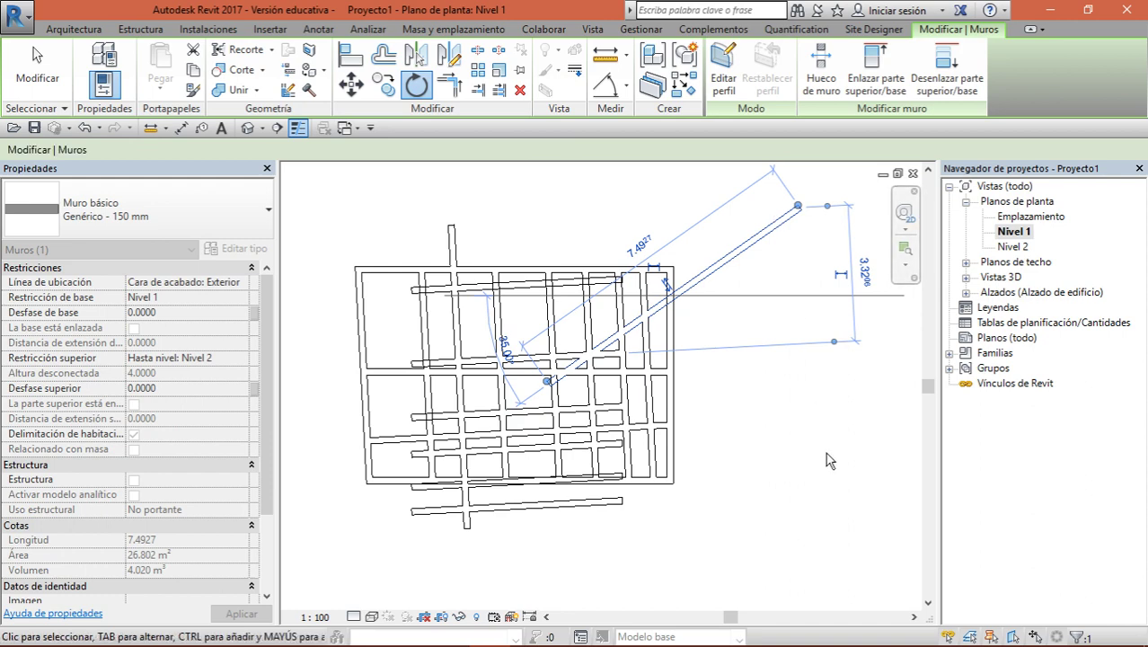
pyautogui.press('Escape')
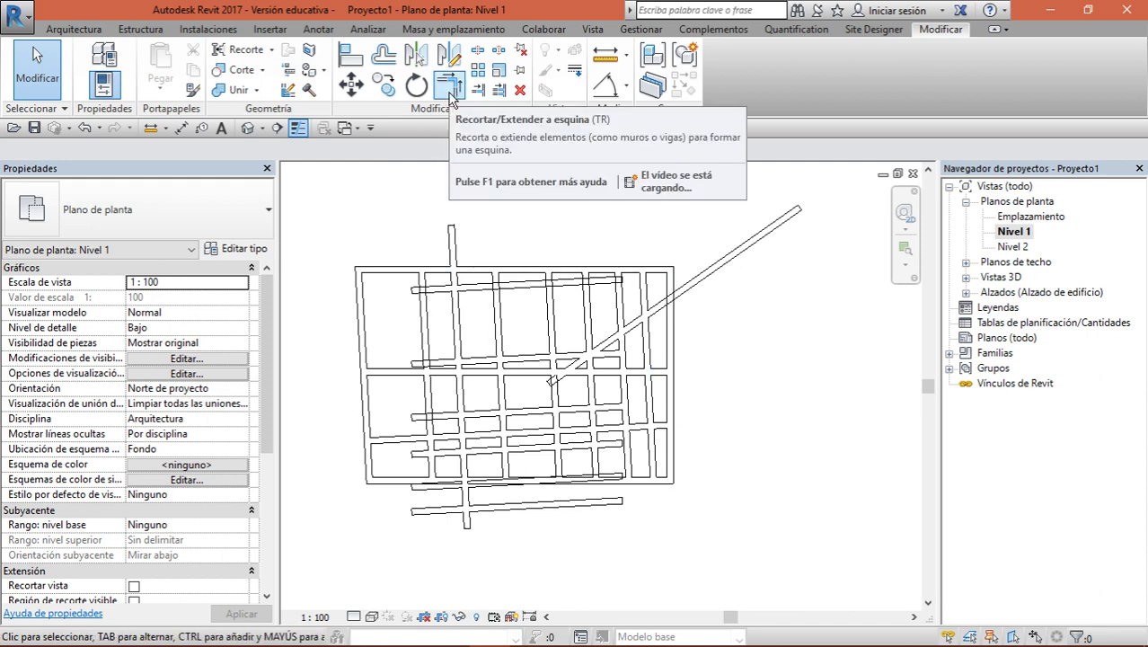
# Try trimming the left vertical wall to the top horizontal wall at a corner, undoing both attempts
pyautogui.scroll(1, 429, 280)
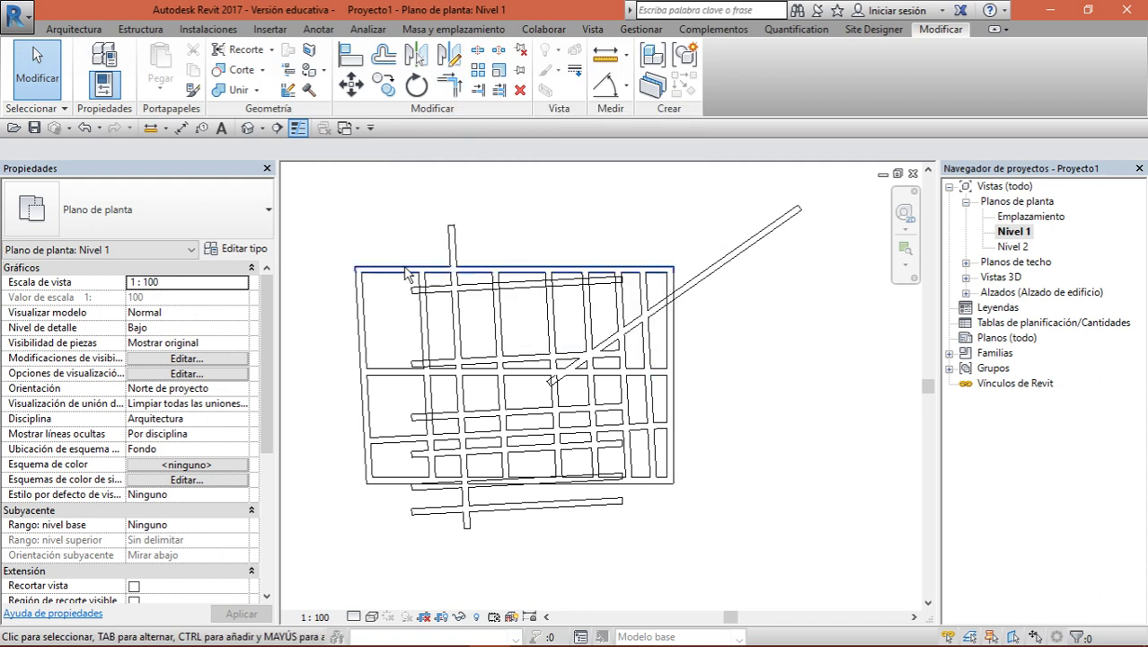
pyautogui.click(442, 92)
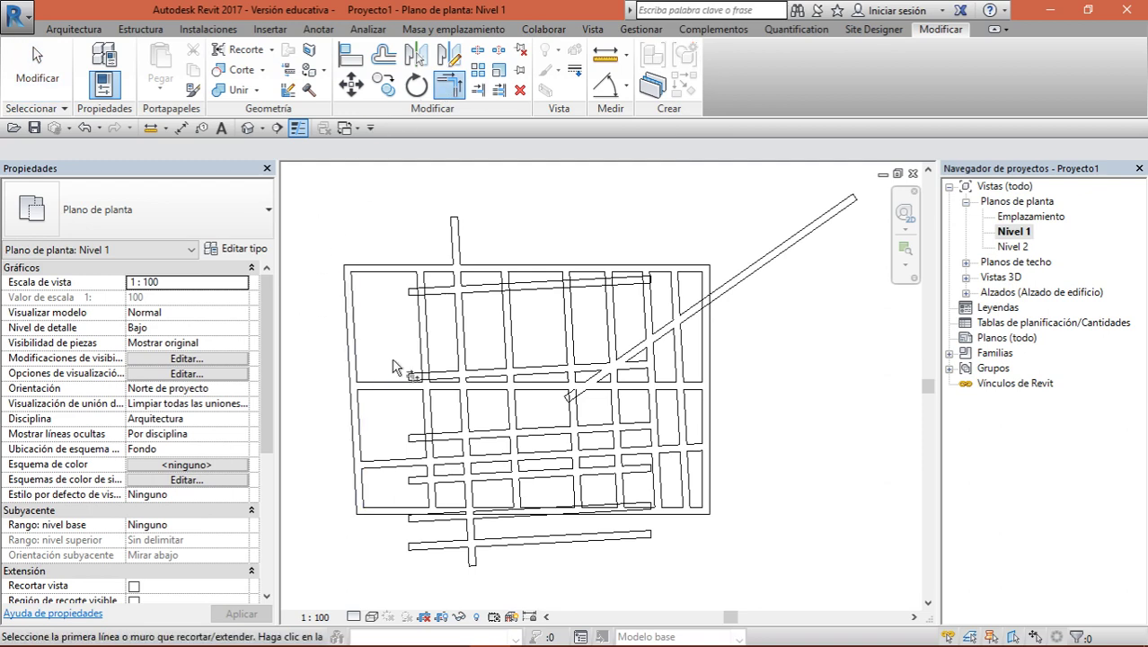
pyautogui.click(459, 331)
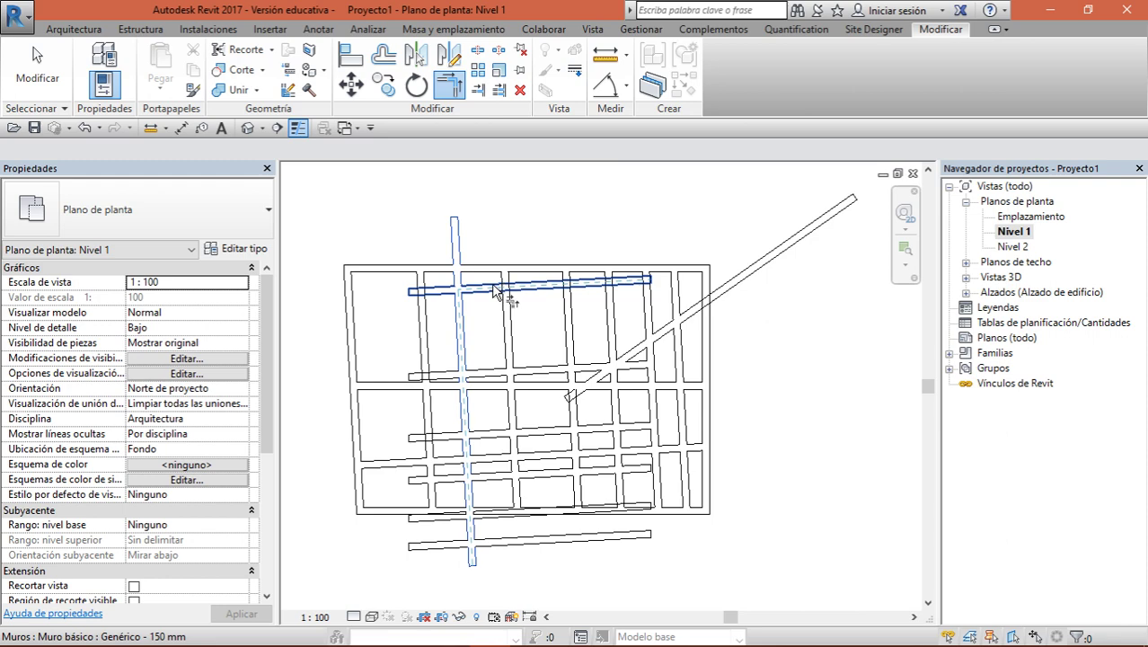
pyautogui.click(435, 299)
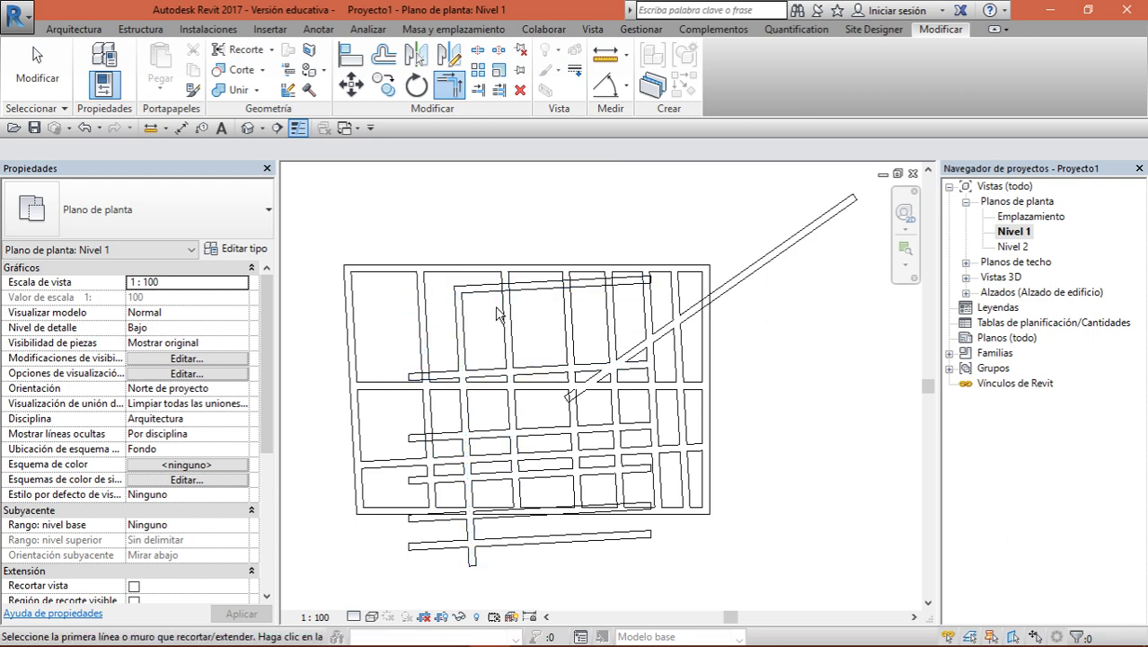
pyautogui.press('Escape')
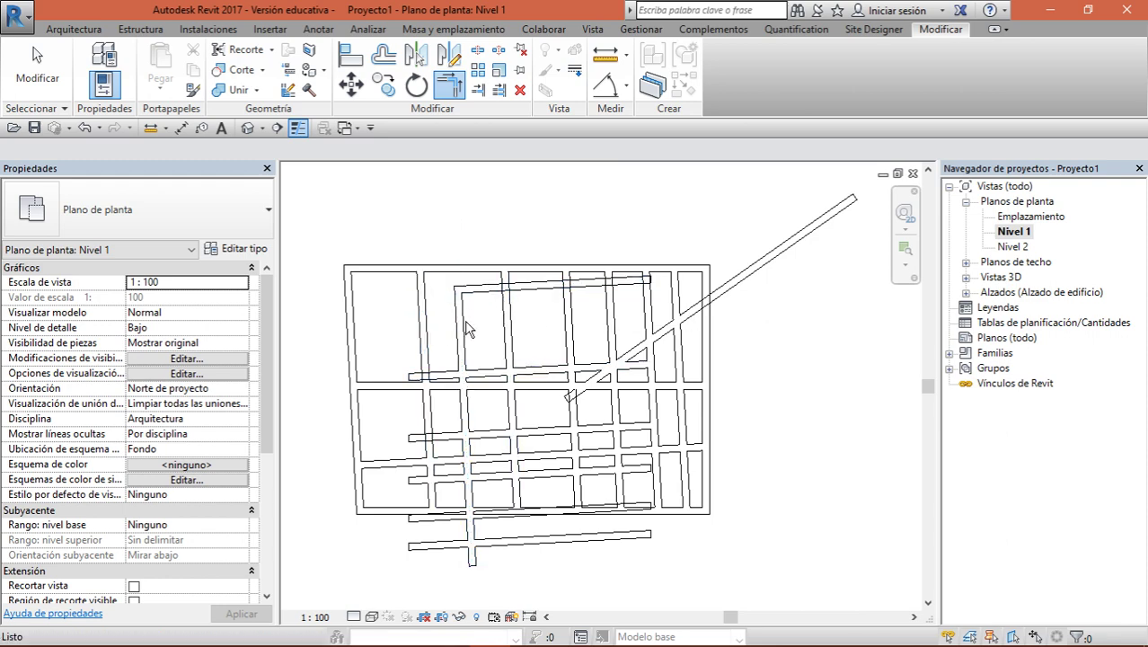
pyautogui.hotkey('ctrl', 'z')
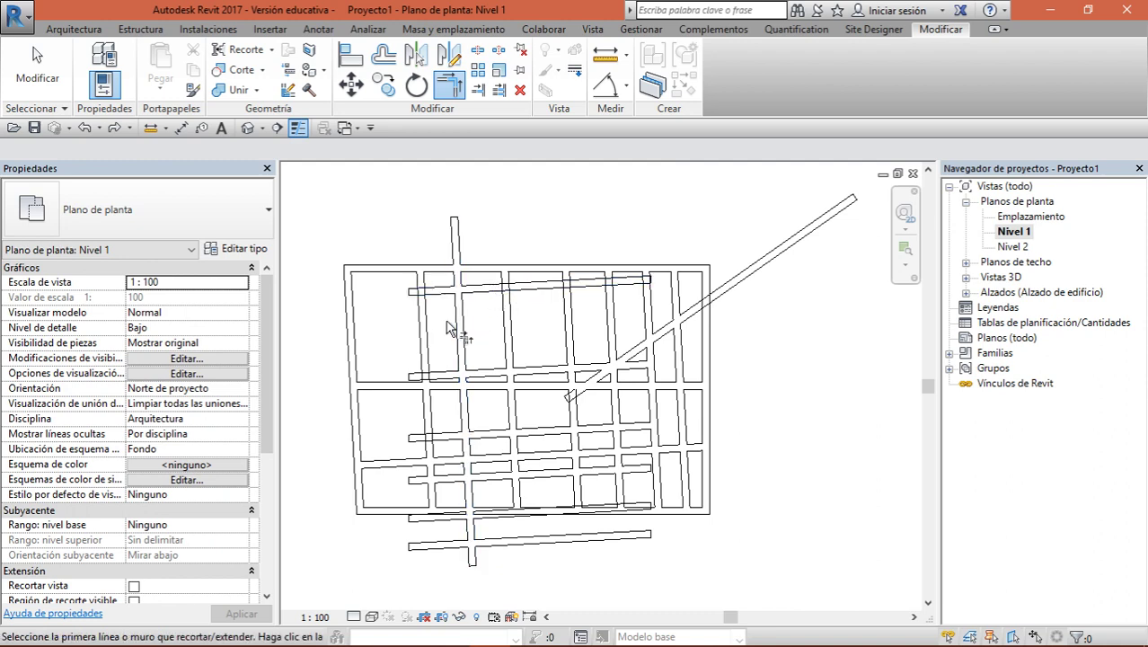
pyautogui.click(458, 250)
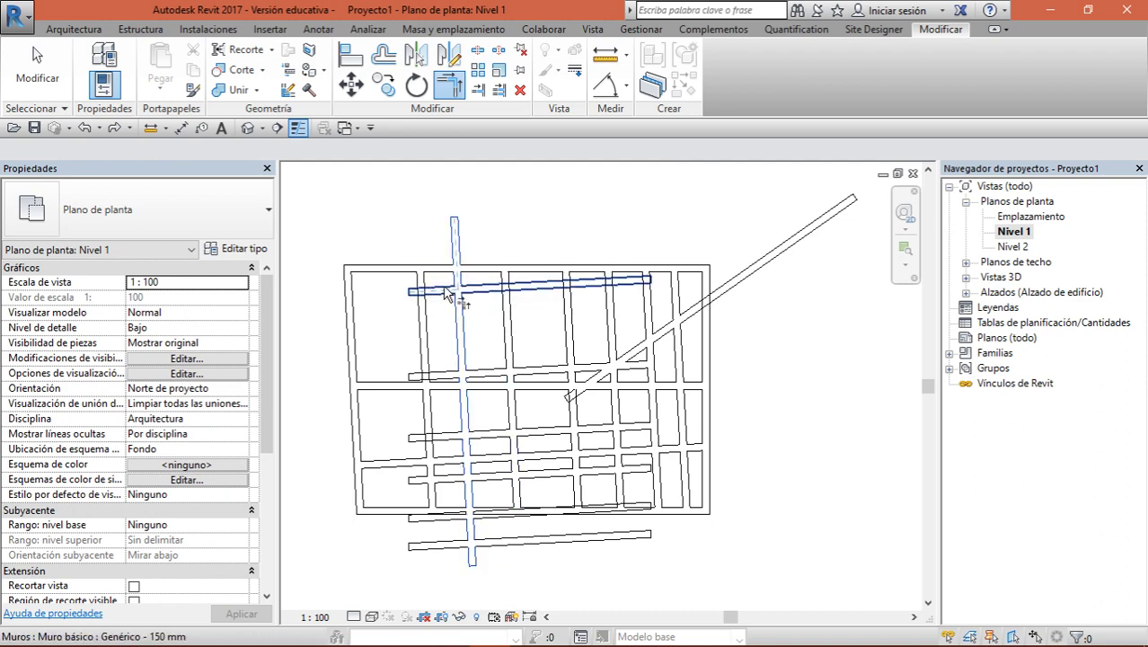
pyautogui.click(447, 294)
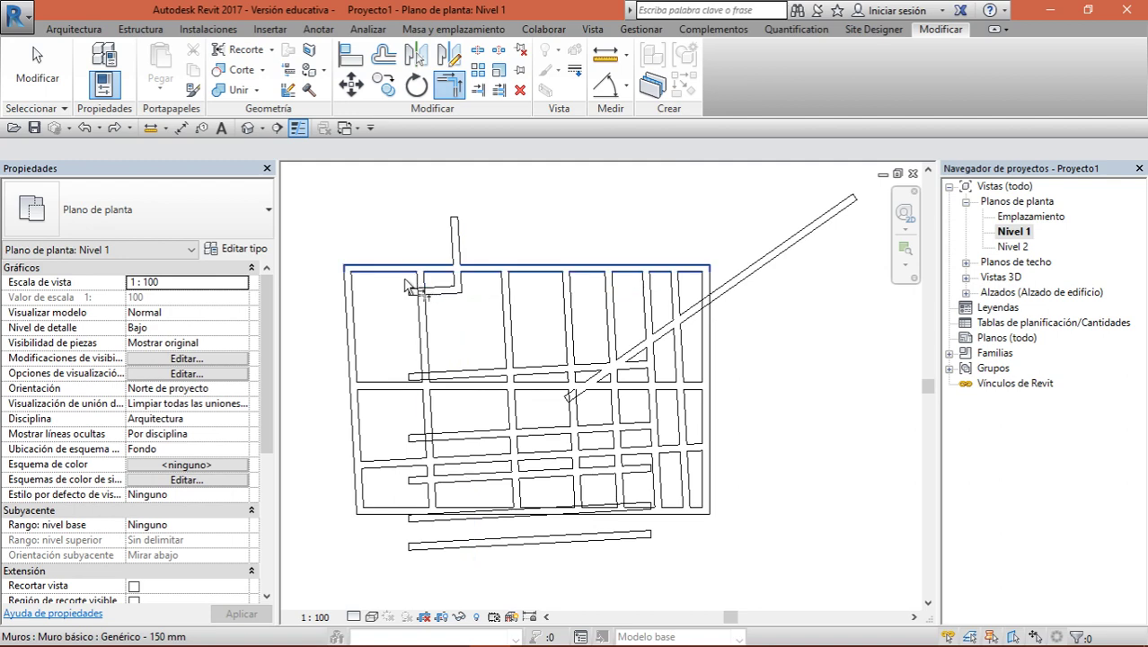
pyautogui.hotkey('ctrl', 'z')
# Join the vertical wall and the lower horizontal wall into a corner
pyautogui.click(463, 310)
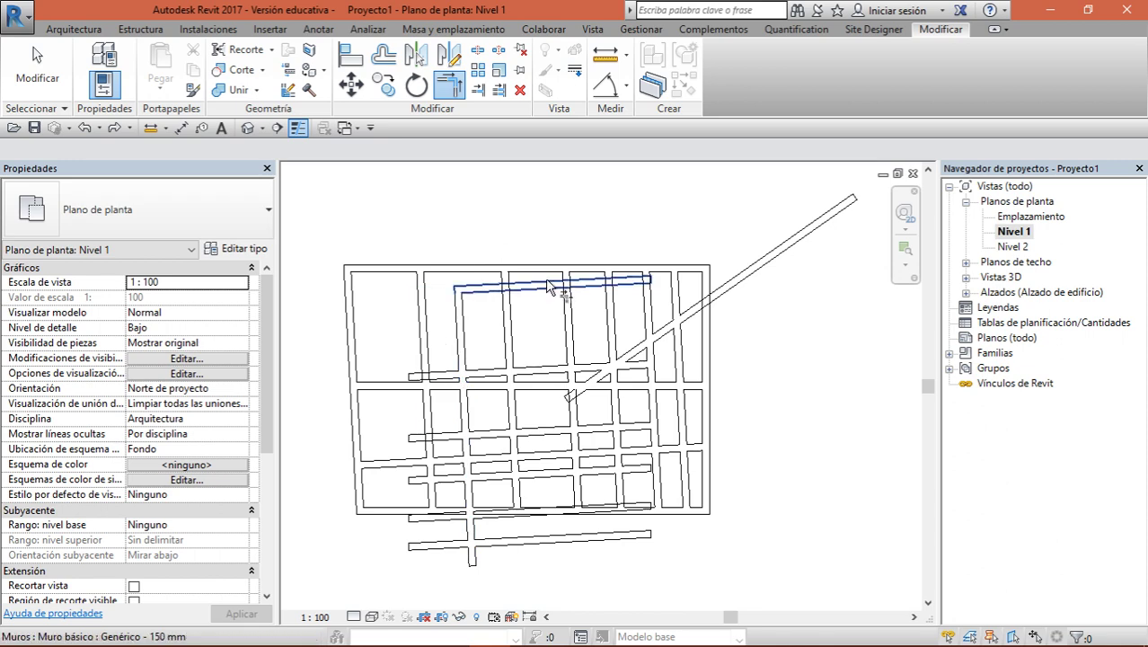
pyautogui.scroll(2, 640, 316)
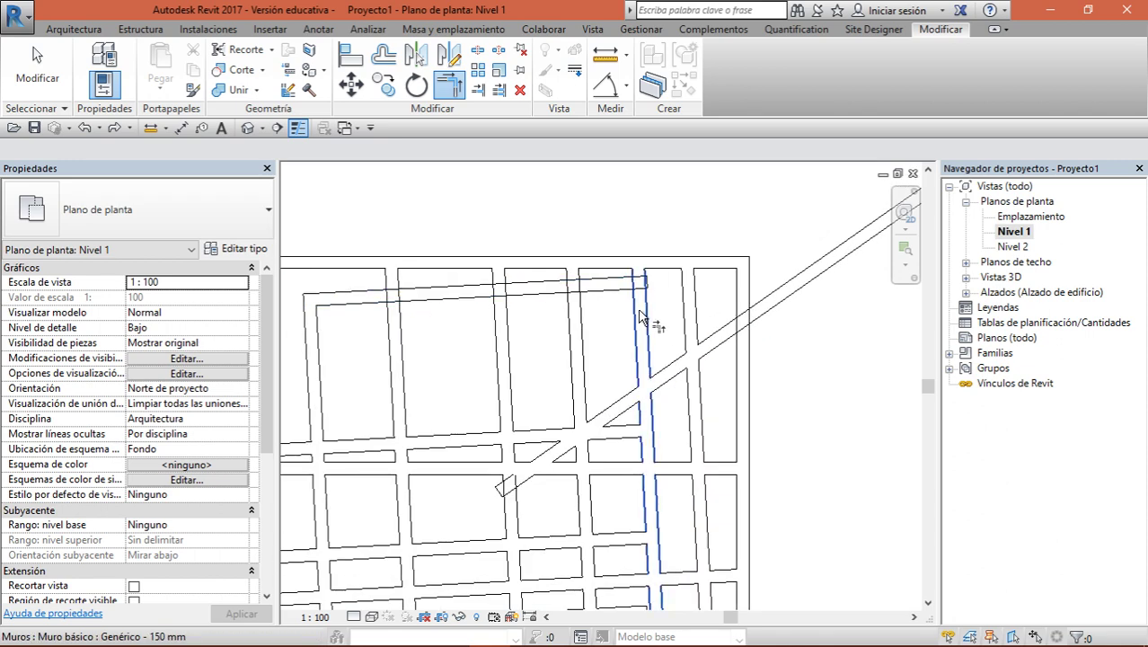
pyautogui.scroll(-3, 497, 408)
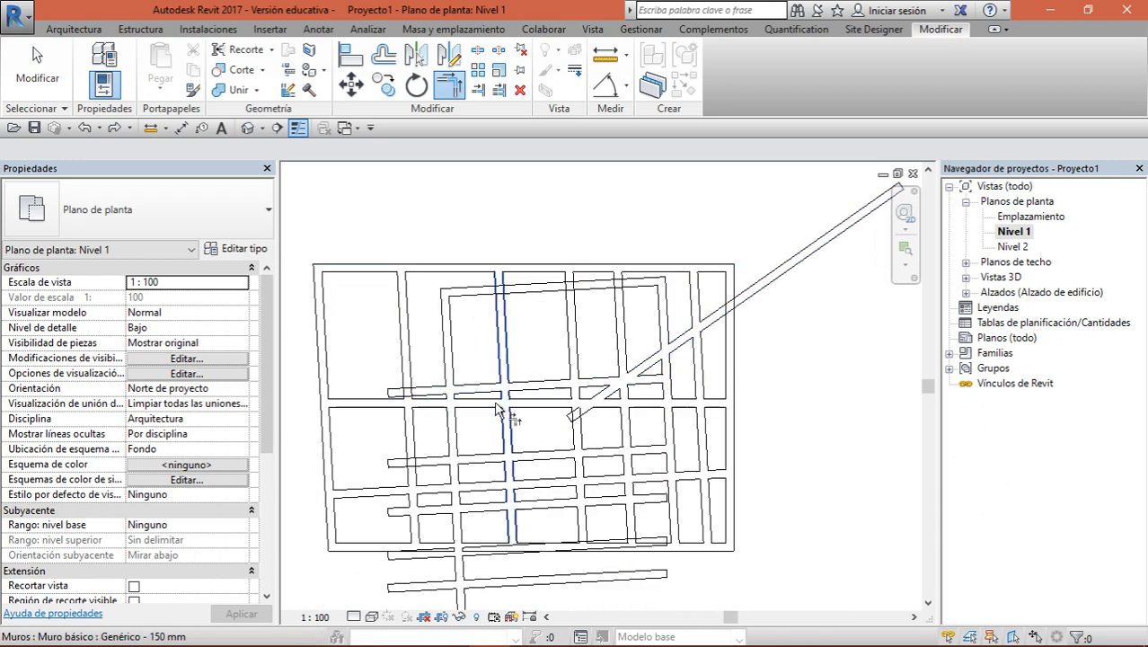
pyautogui.scroll(3, 476, 377)
pyautogui.scroll(-1, 468, 449)
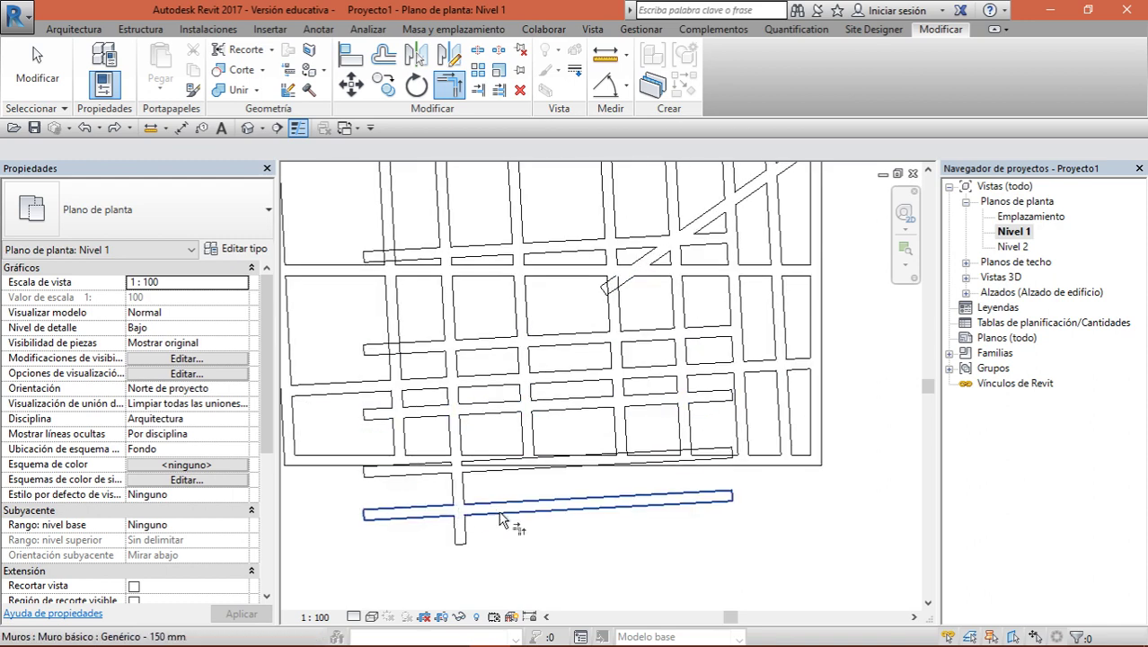
pyautogui.click(501, 518)
pyautogui.click(462, 489)
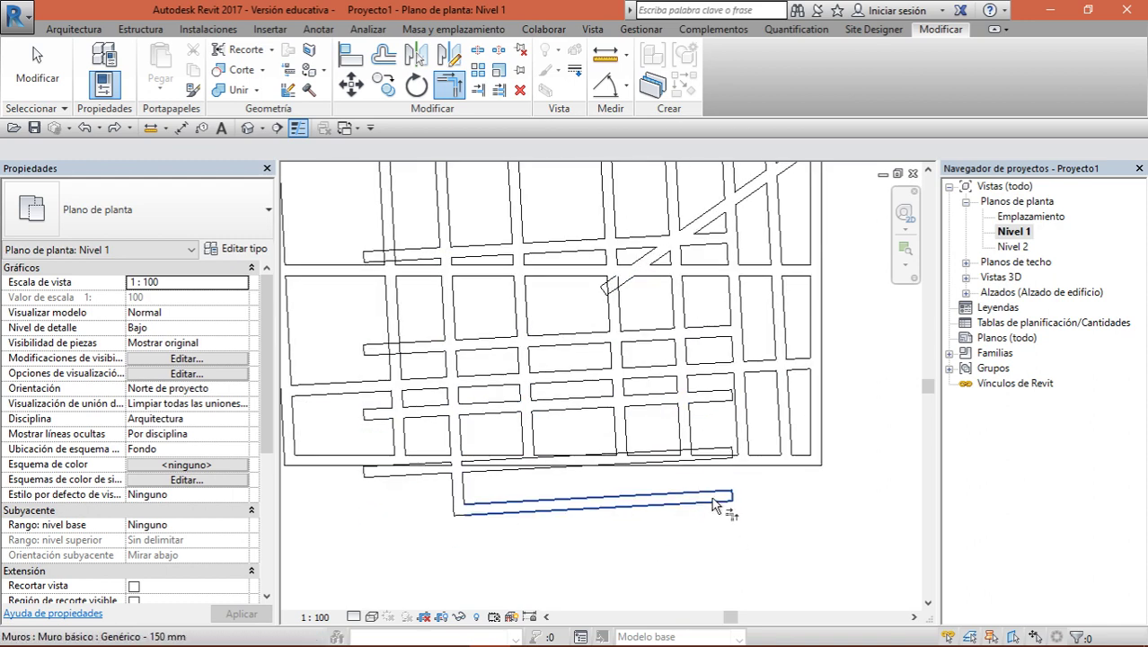
pyautogui.scroll(-1, 723, 505)
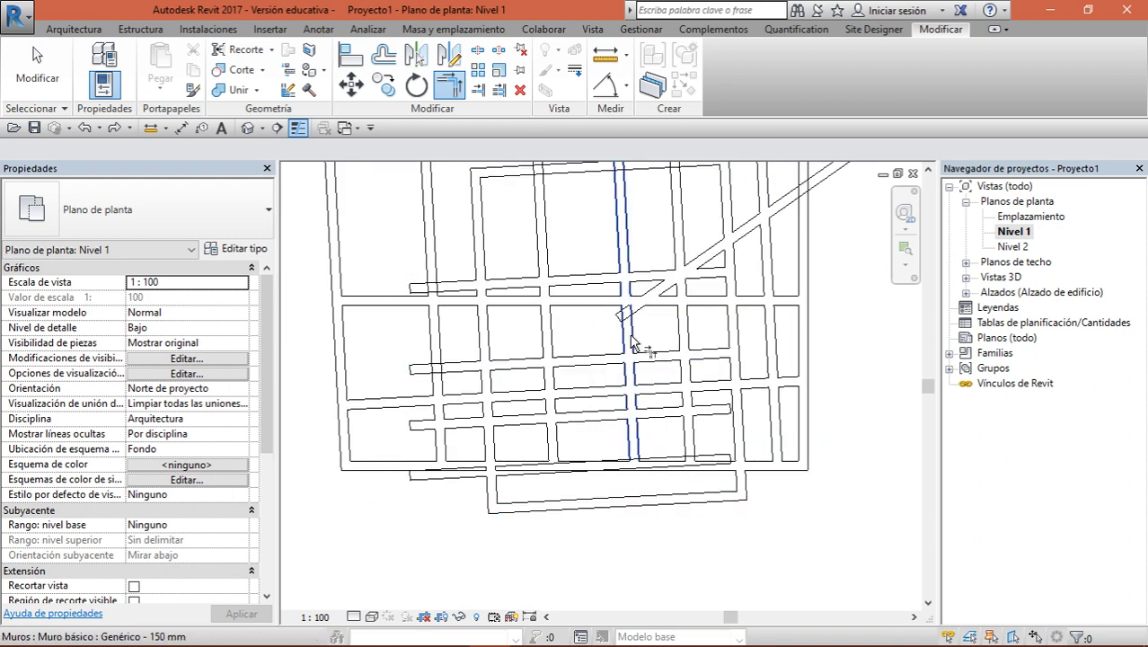
# Extend the horizontal street wall to the diagonal wall, then trim the diagonal to a vertical wall
pyautogui.click(440, 289)
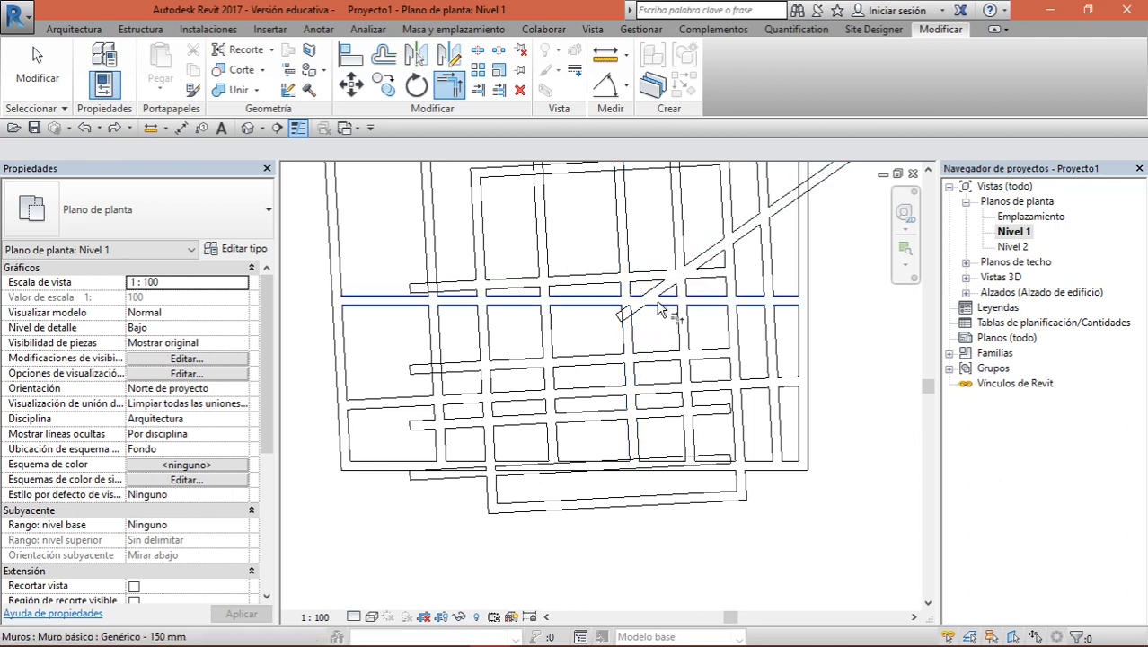
pyautogui.click(670, 287)
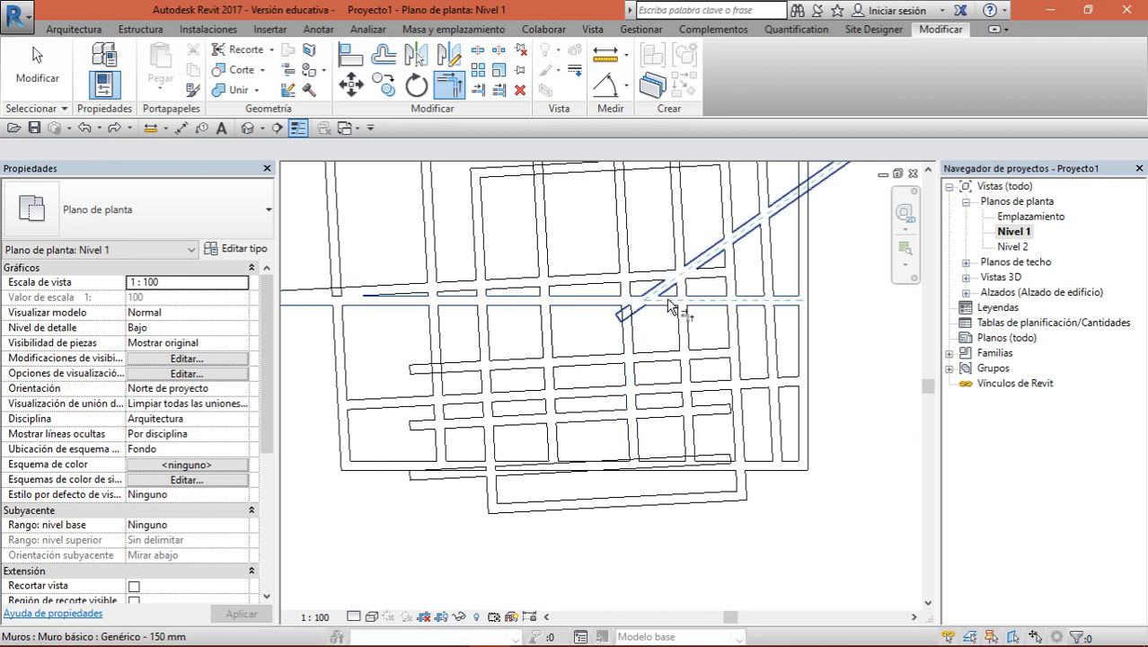
pyautogui.scroll(-1, 633, 328)
pyautogui.moveTo(759, 431); pyautogui.dragTo(661, 361, button='middle')
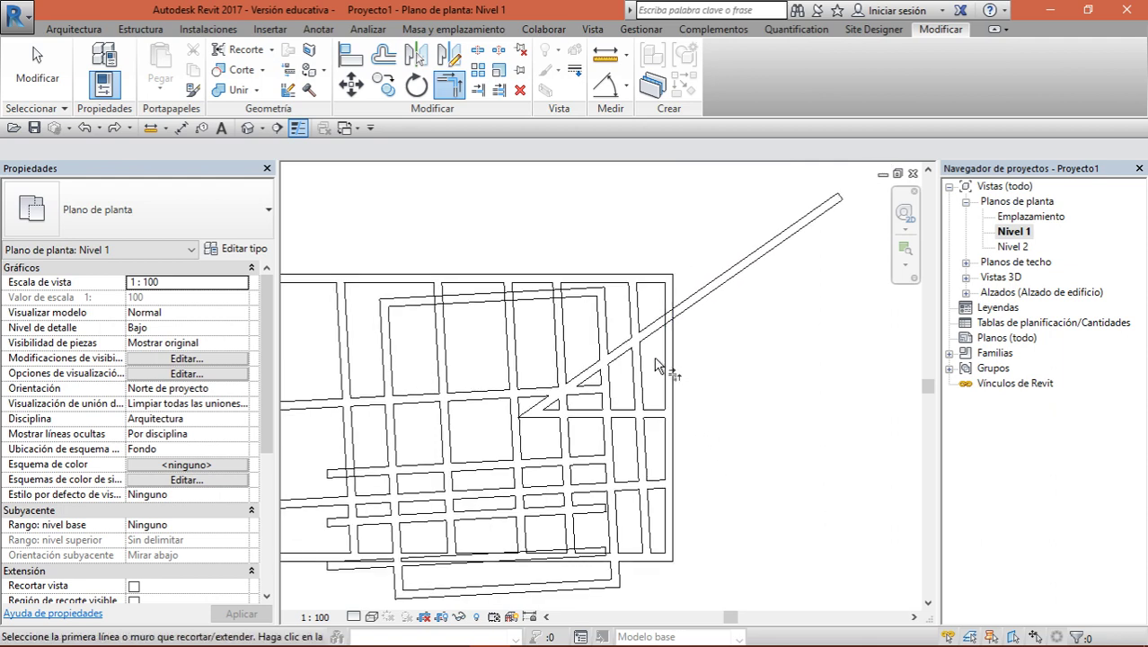
pyautogui.click(663, 328)
pyautogui.click(640, 363)
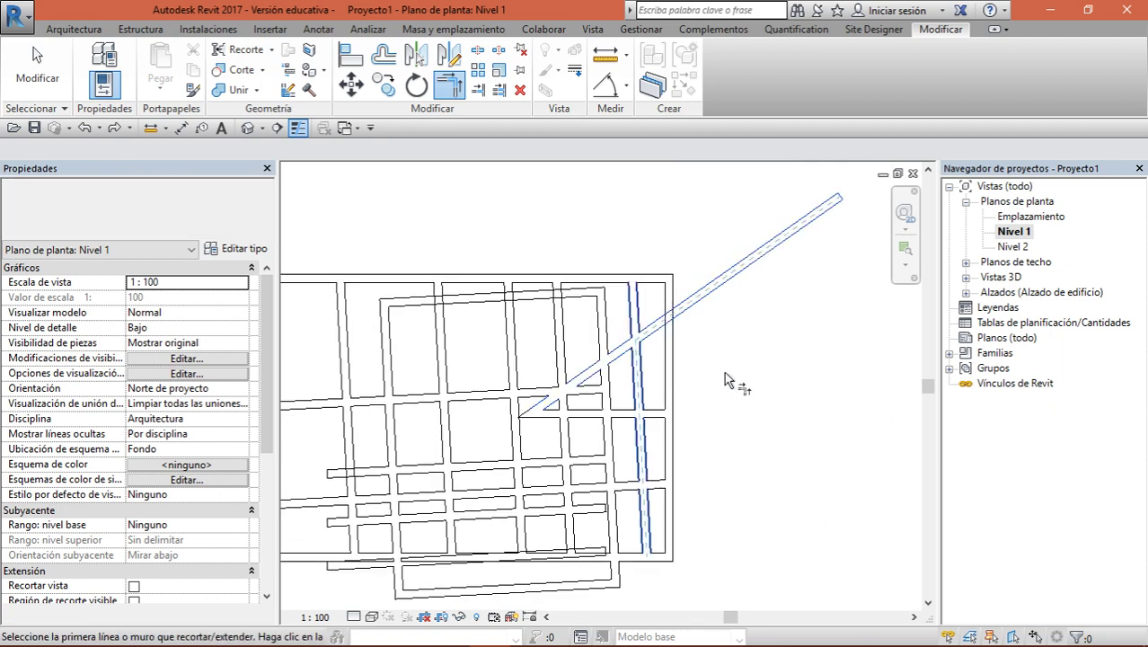
pyautogui.press('Escape')
pyautogui.press('Escape')
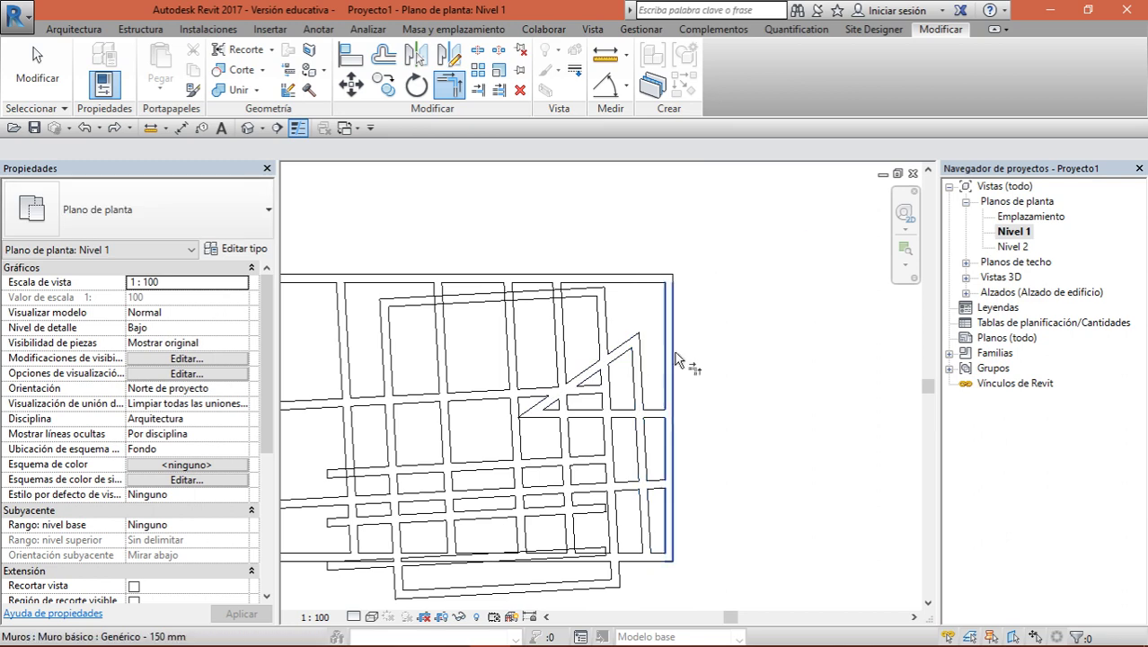
pyautogui.scroll(-2, 677, 358)
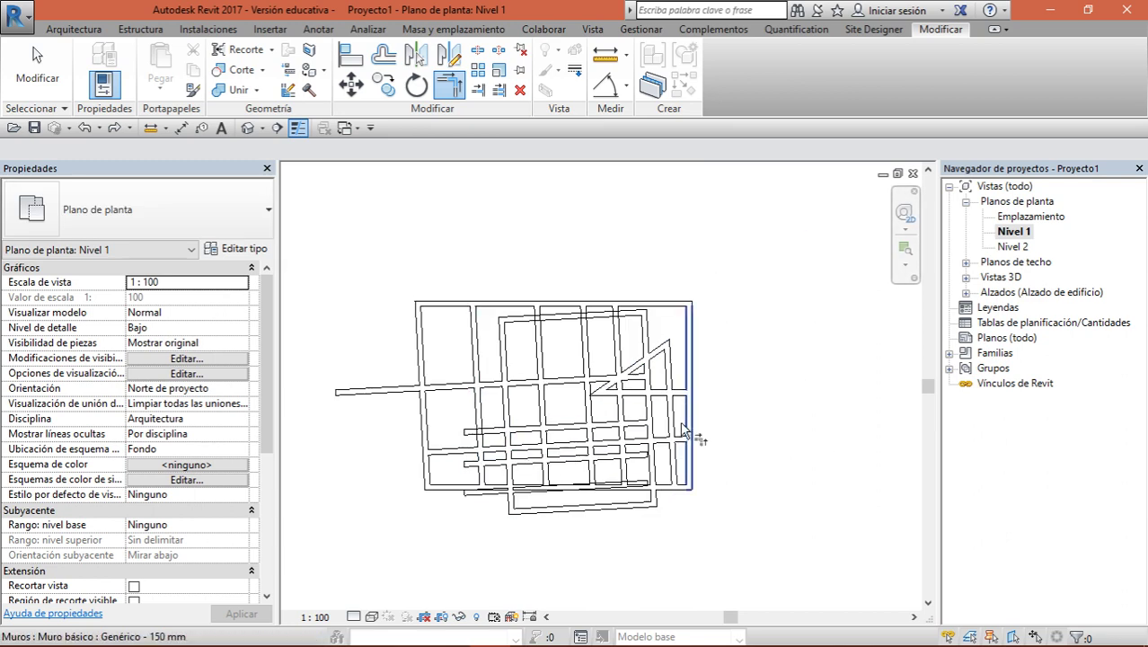
# Start multiple trim/extend and set the left exterior wall as the boundary
pyautogui.click(479, 91)
pyautogui.scroll(1, 429, 248)
pyautogui.scroll(1, 428, 256)
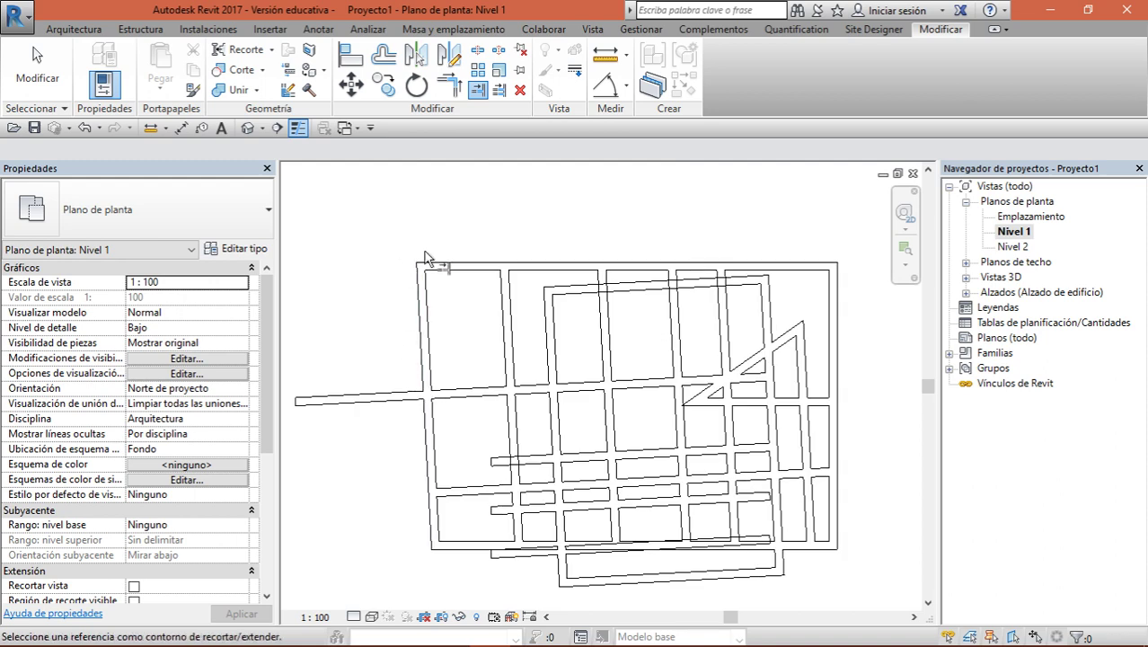
pyautogui.scroll(1, 428, 257)
pyautogui.moveTo(469, 328); pyautogui.dragTo(441, 276, button='middle')
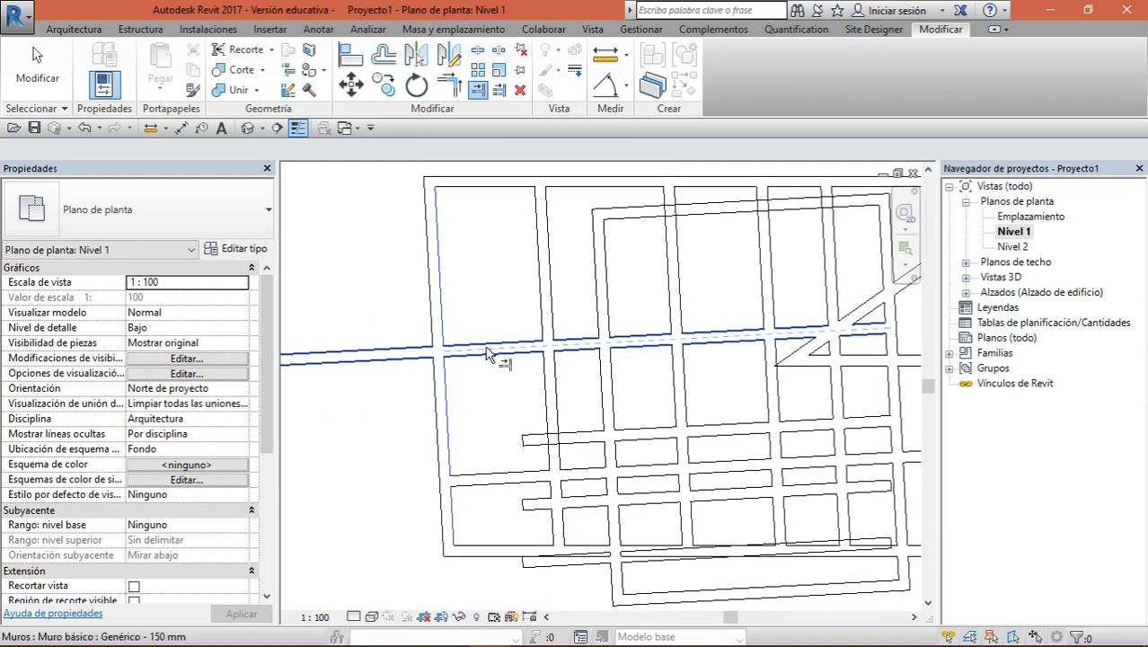
pyautogui.scroll(-2, 483, 386)
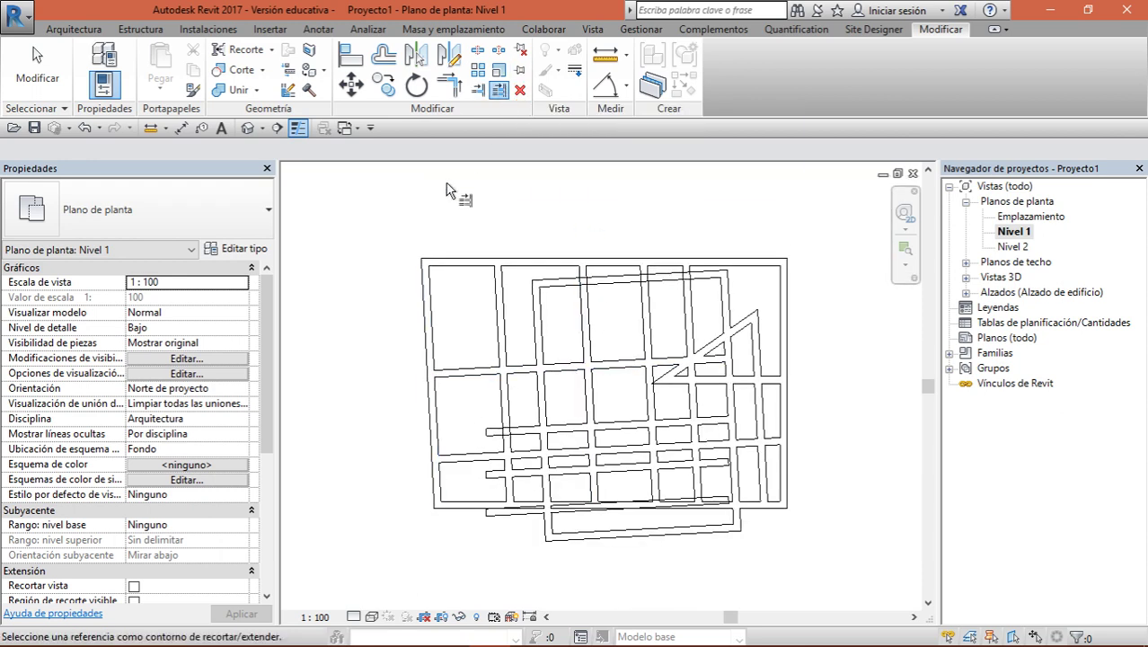
pyautogui.click(431, 310)
# Extend the short horizontal wall stubs left to the boundary by box-selecting and picking them
pyautogui.scroll(2, 490, 492)
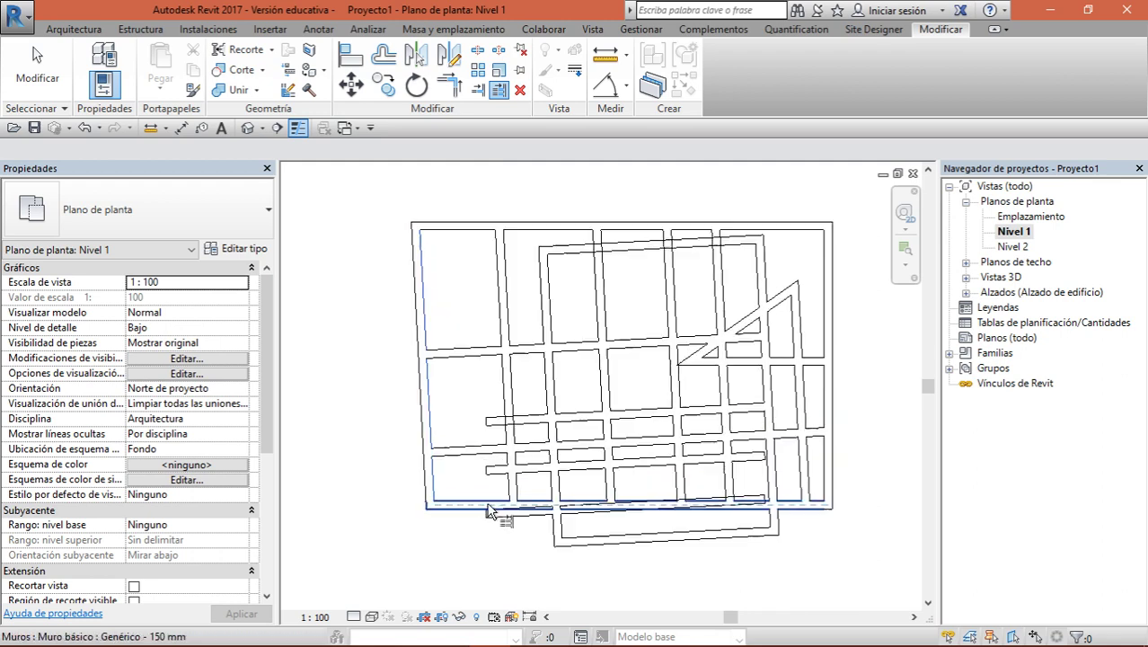
pyautogui.scroll(2, 492, 492)
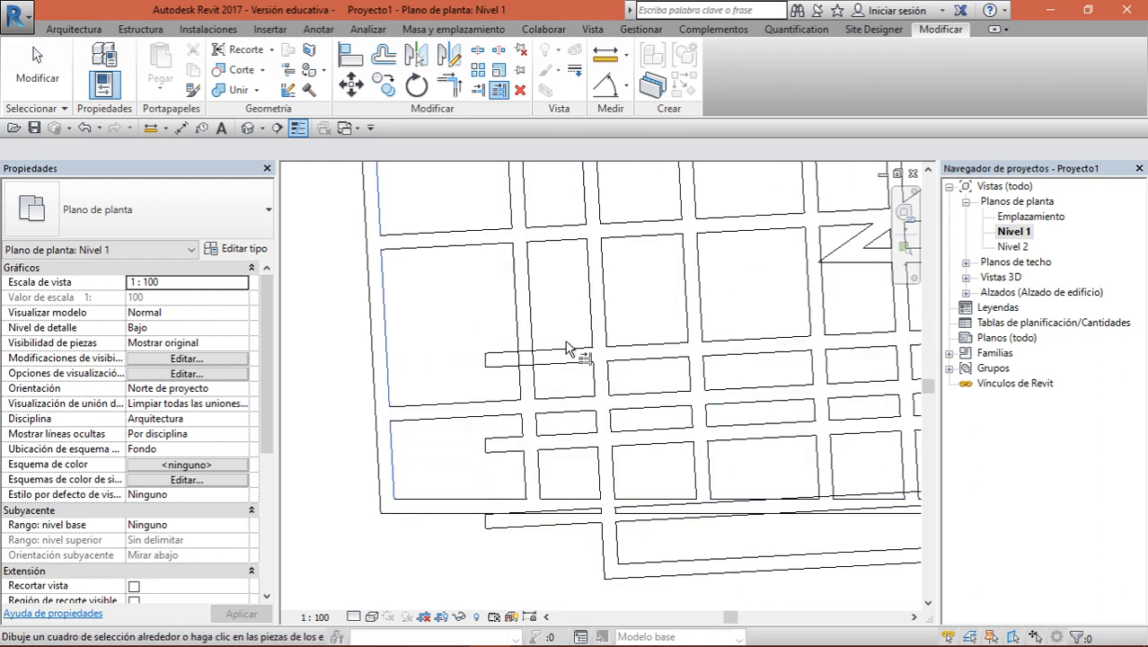
pyautogui.moveTo(561, 322); pyautogui.dragTo(565, 488)
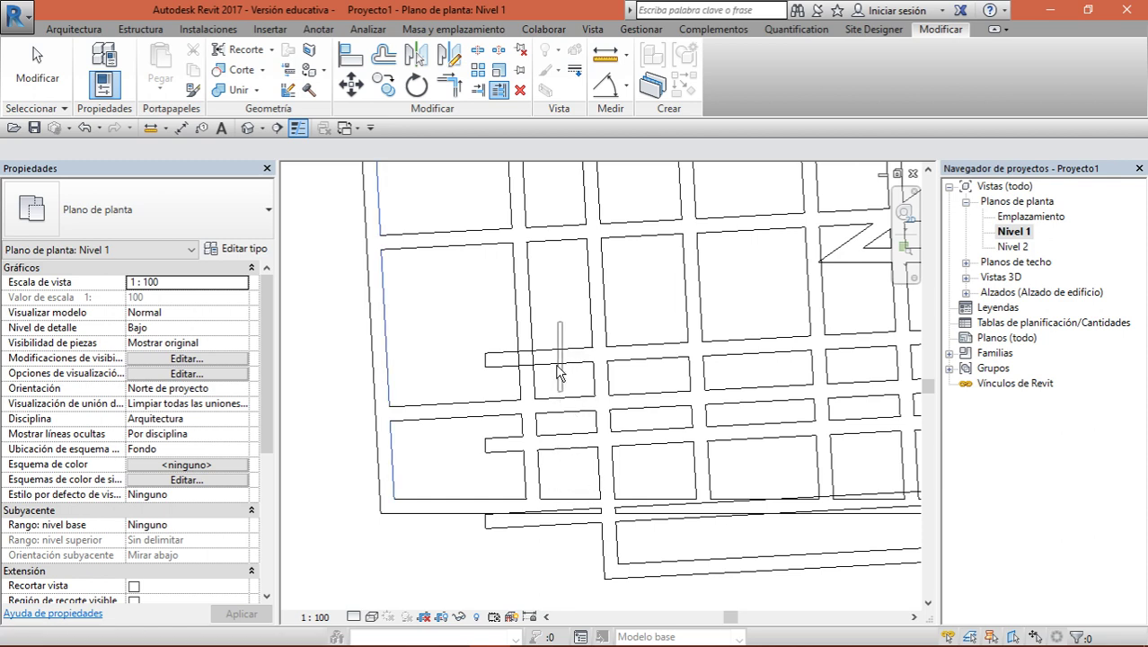
pyautogui.moveTo(559, 370); pyautogui.dragTo(560, 386)
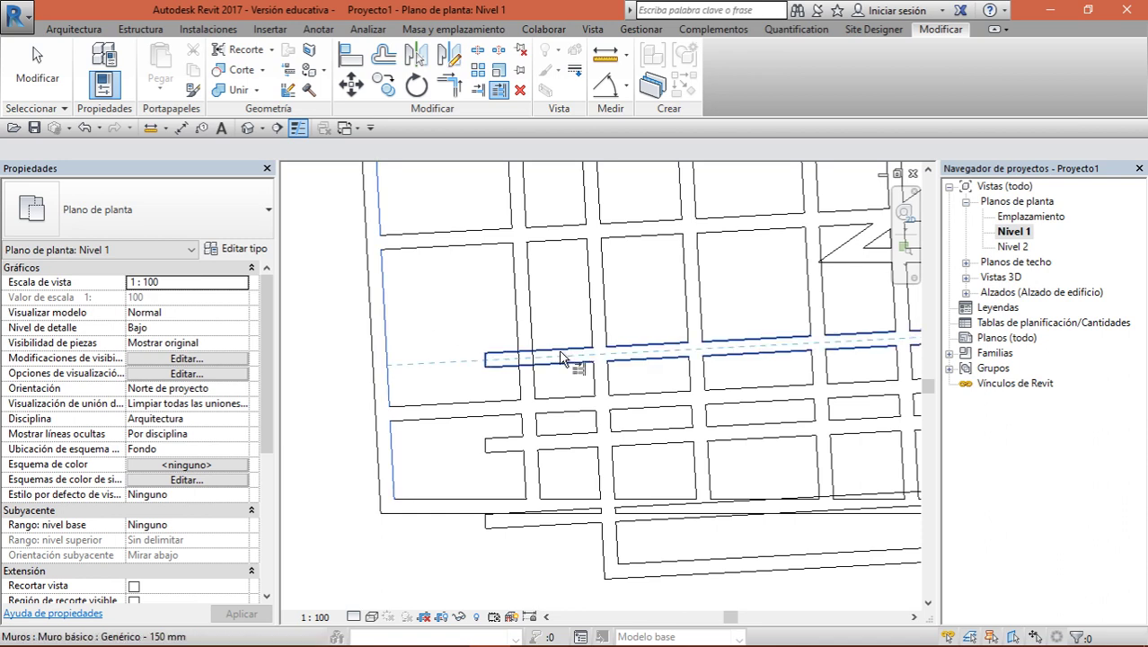
pyautogui.click(566, 359)
pyautogui.click(565, 440)
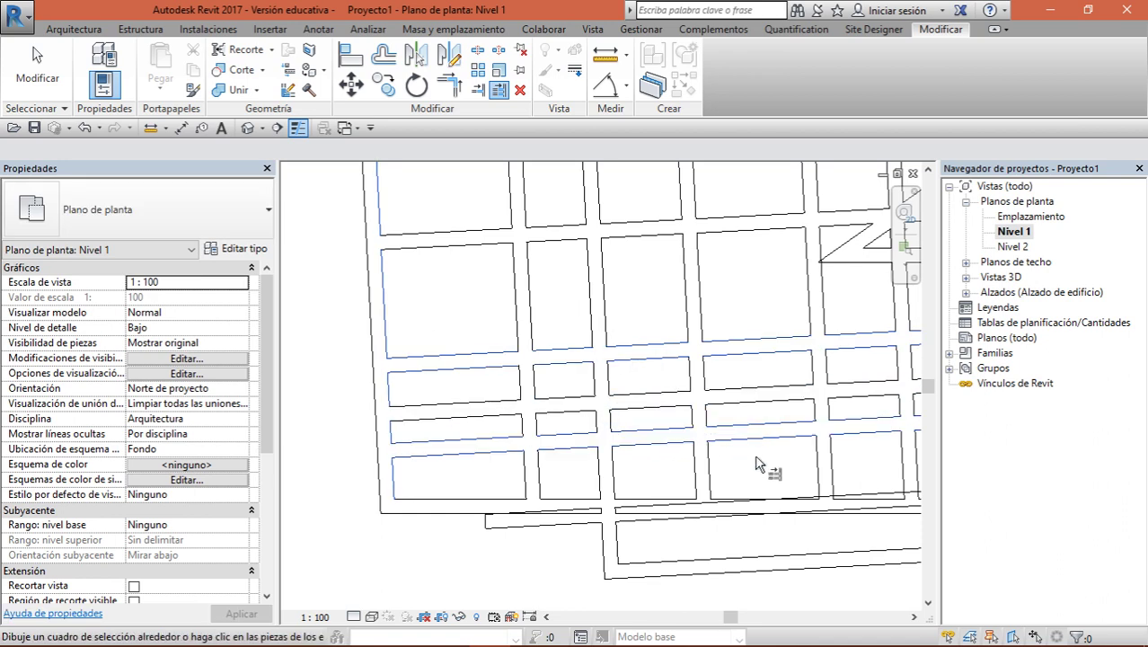
pyautogui.click(589, 524)
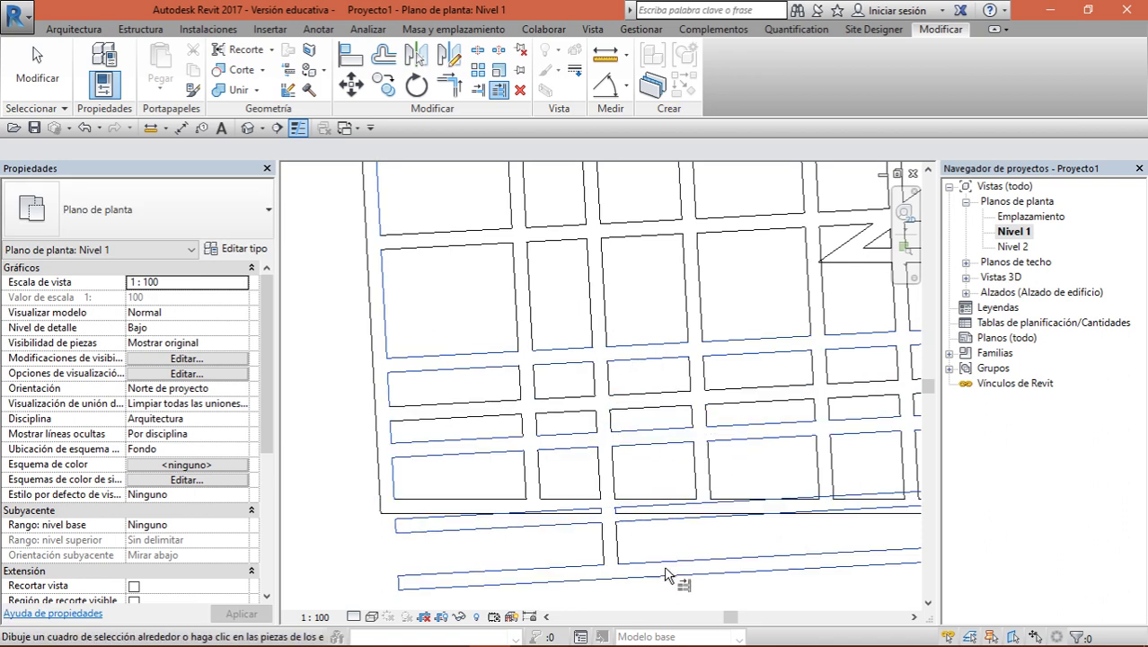
pyautogui.scroll(-2, 664, 580)
pyautogui.scroll(-1, 638, 548)
pyautogui.press('Escape')
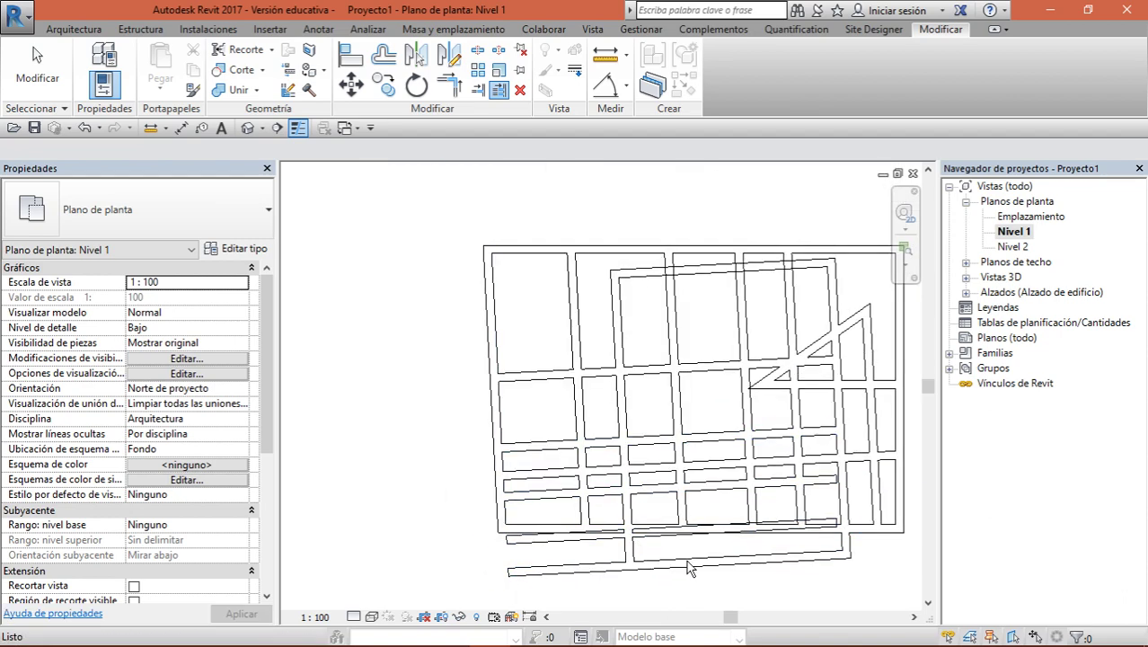
pyautogui.press('Escape')
pyautogui.scroll(1, 542, 545)
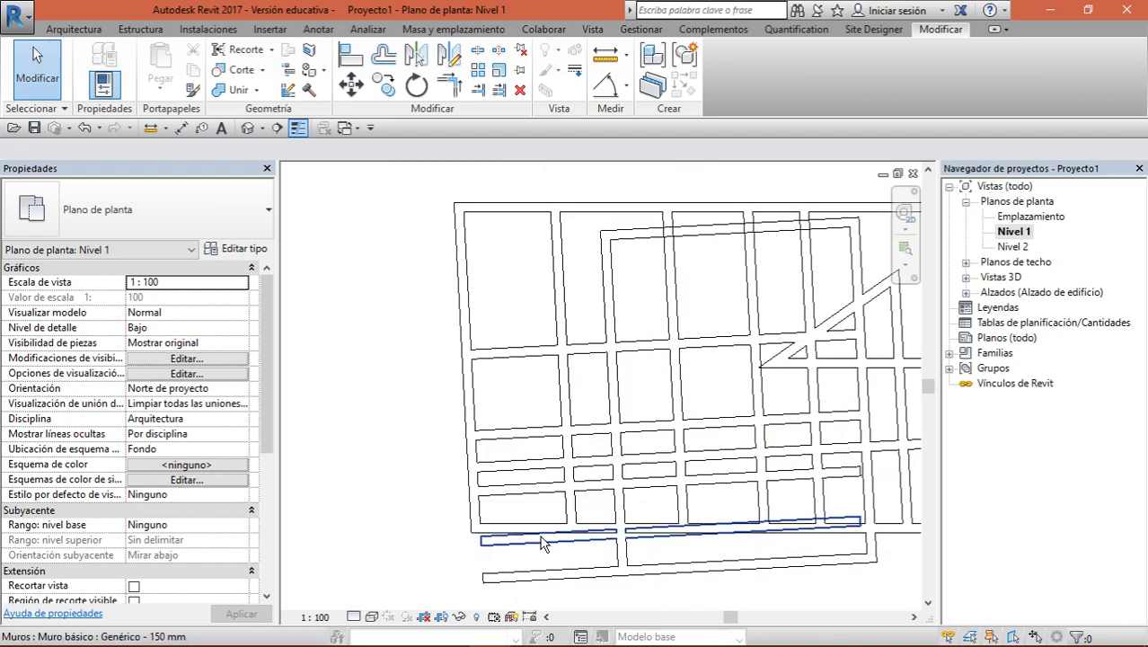
pyautogui.click(542, 545)
pyautogui.click(593, 593)
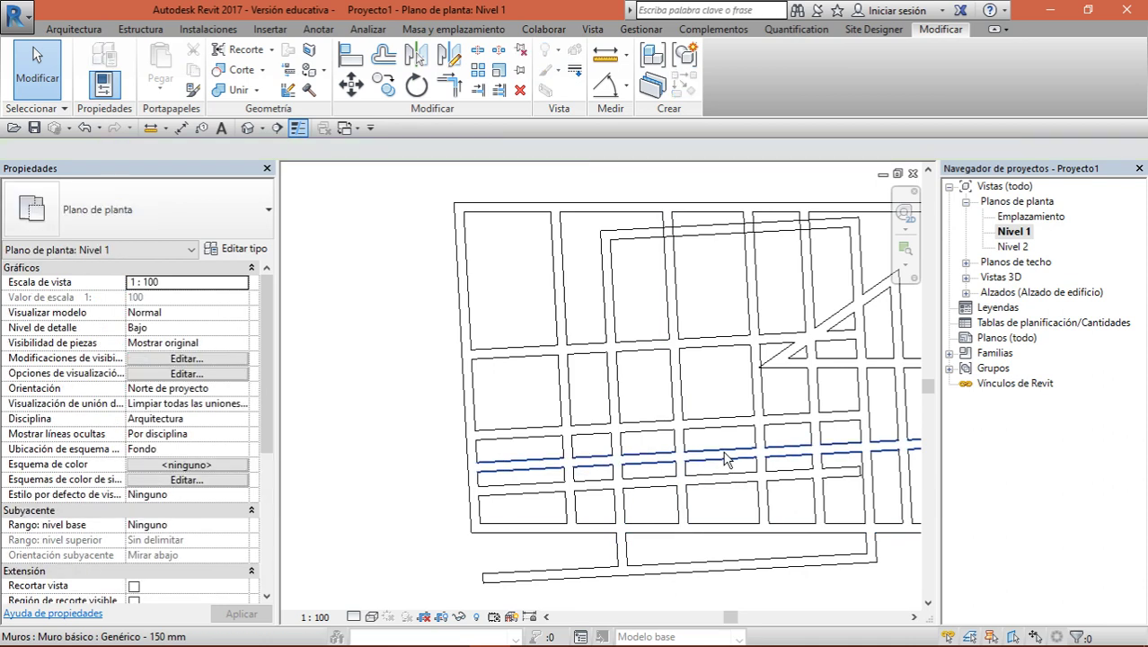
pyautogui.scroll(-1, 726, 458)
pyautogui.moveTo(746, 575); pyautogui.dragTo(781, 559, button='middle')
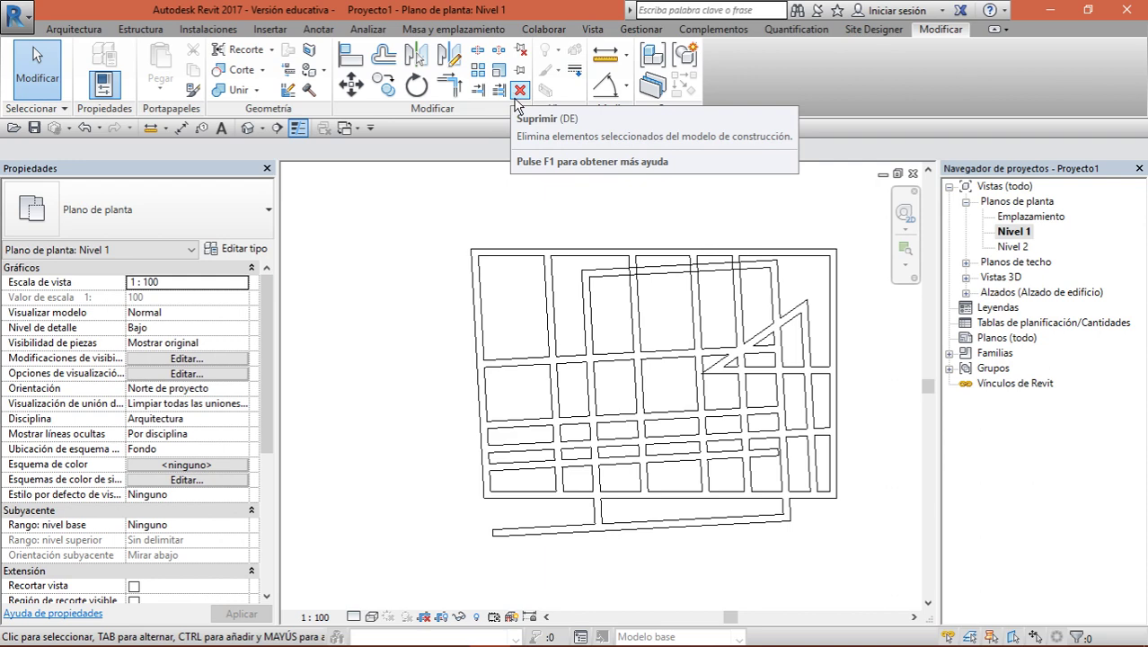
pyautogui.moveTo(520, 90)
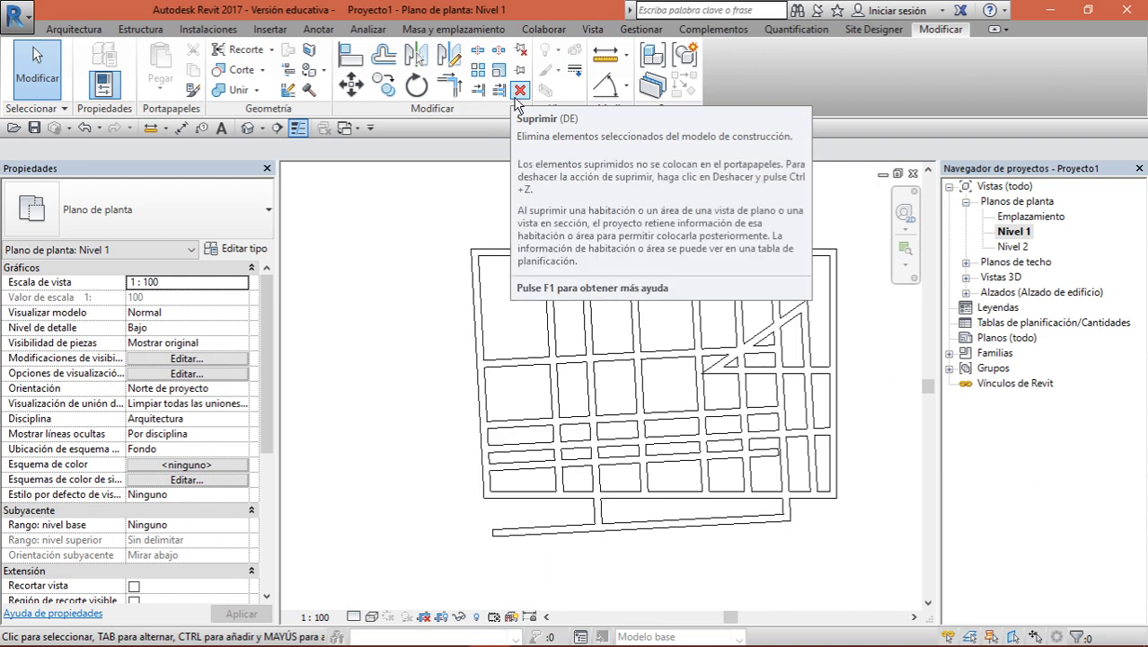
pyautogui.click(519, 91)
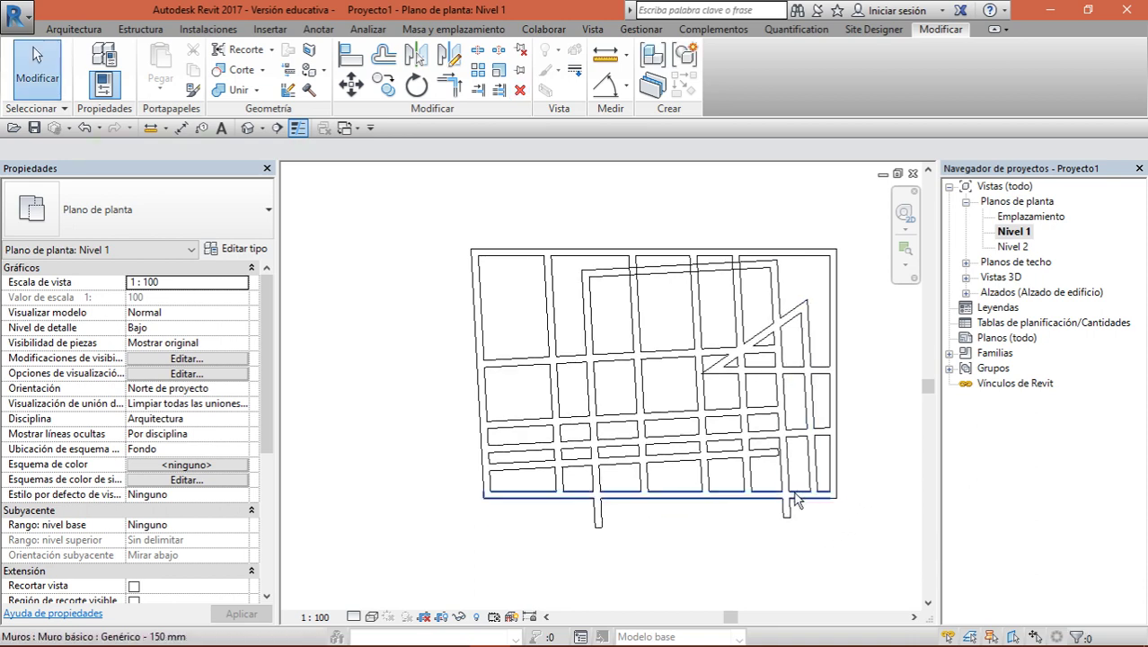
pyautogui.click(680, 520)
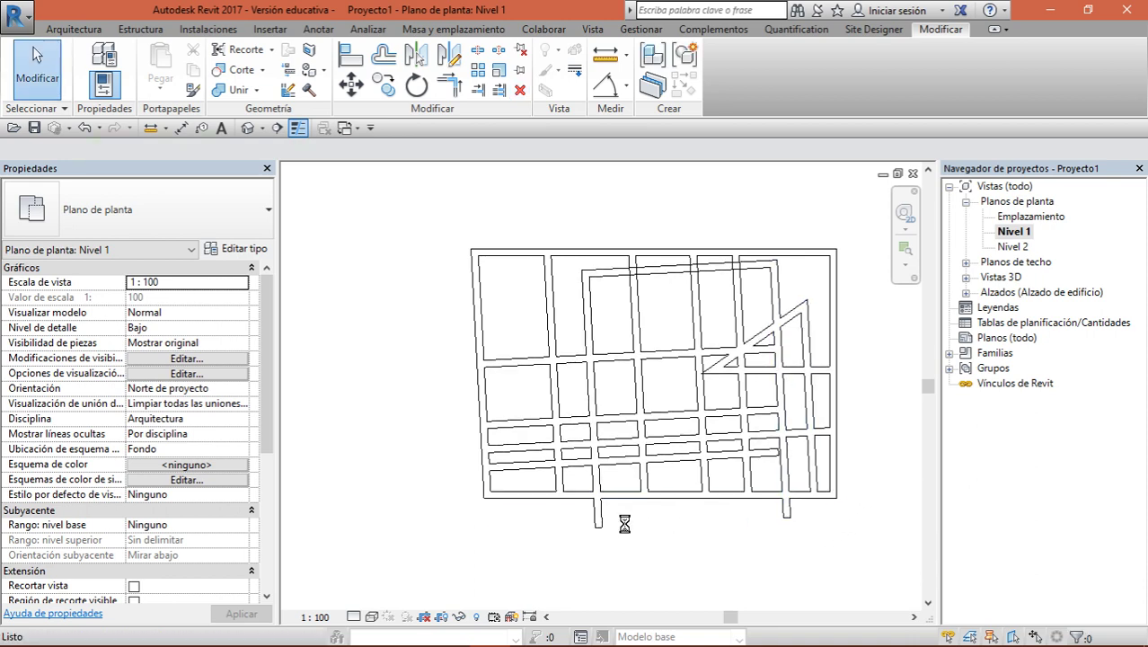
pyautogui.hotkey('ctrl', 'z')
pyautogui.click(657, 519)
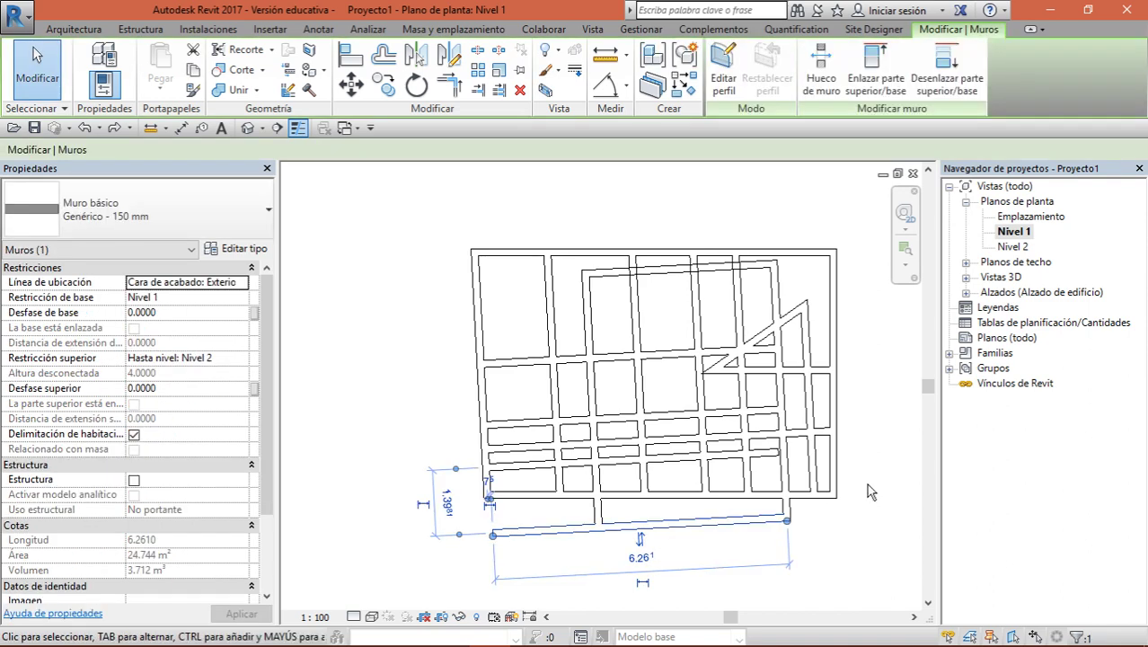
pyautogui.press('Delete')
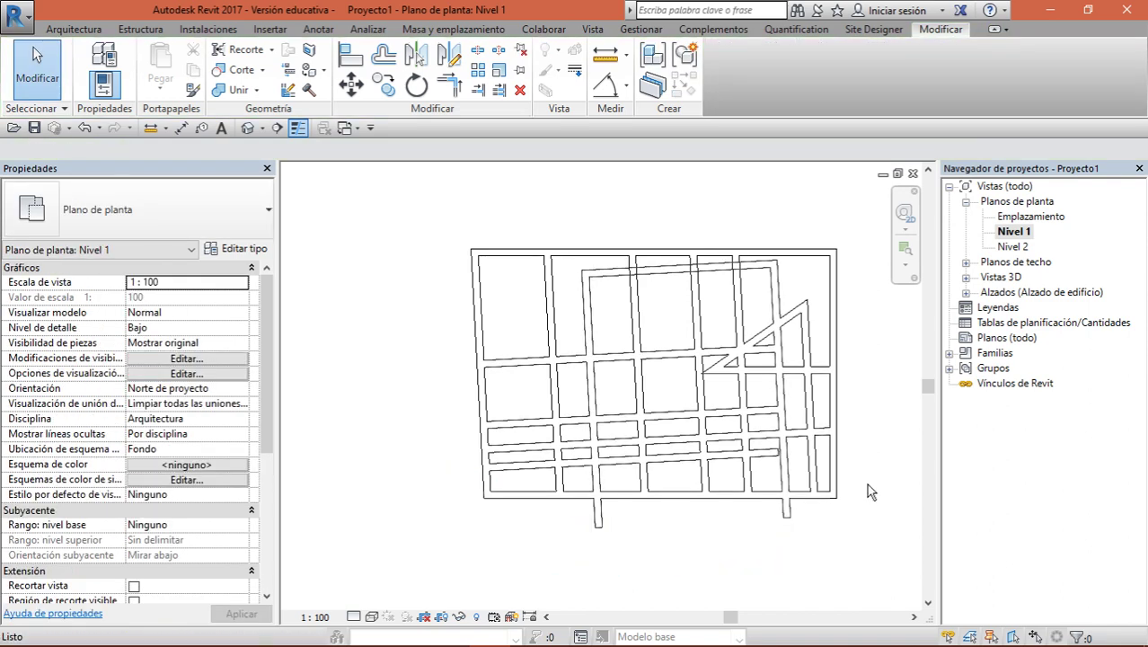
pyautogui.hotkey('ctrl', 'z')
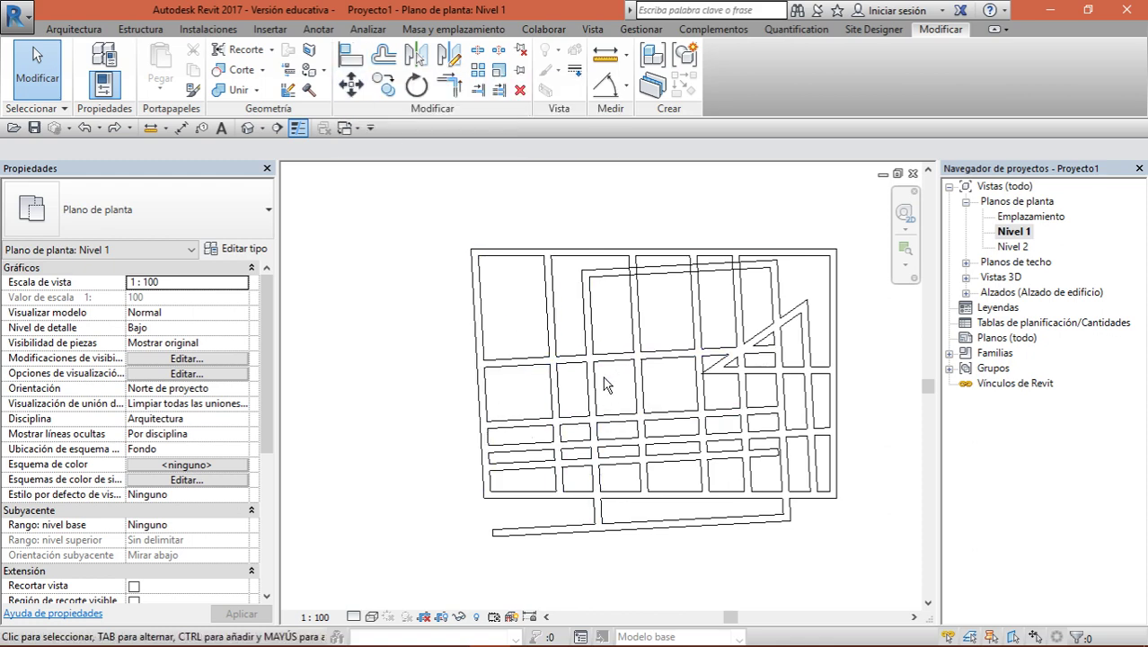
pyautogui.scroll(2, 853, 430)
pyautogui.scroll(2, 853, 430)
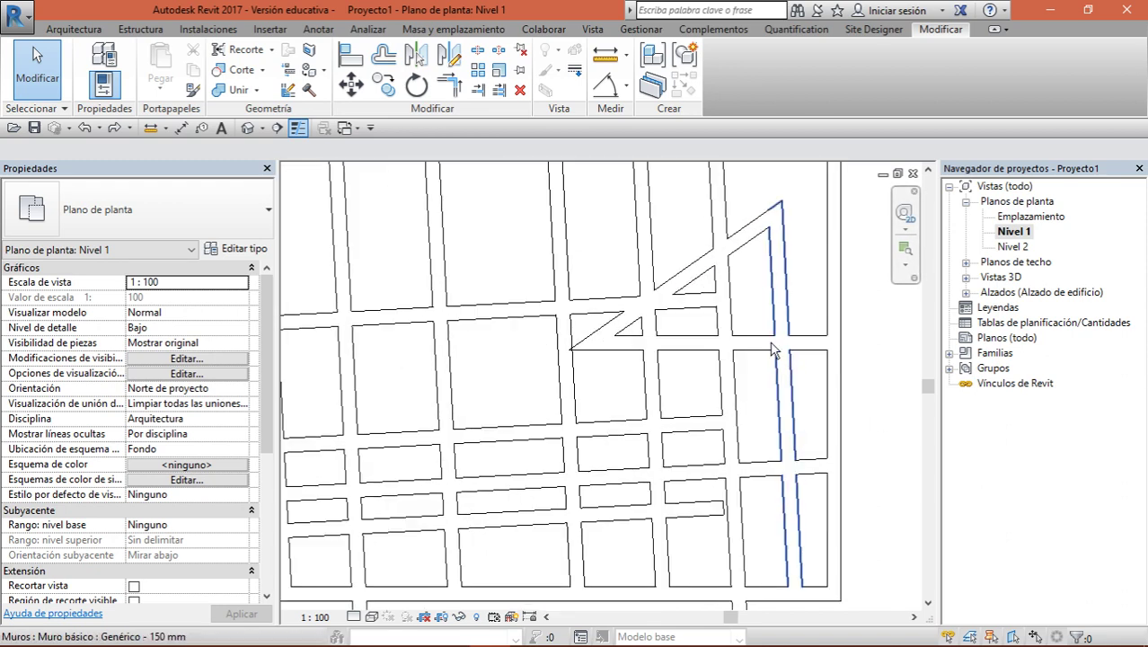
pyautogui.scroll(-2, 757, 236)
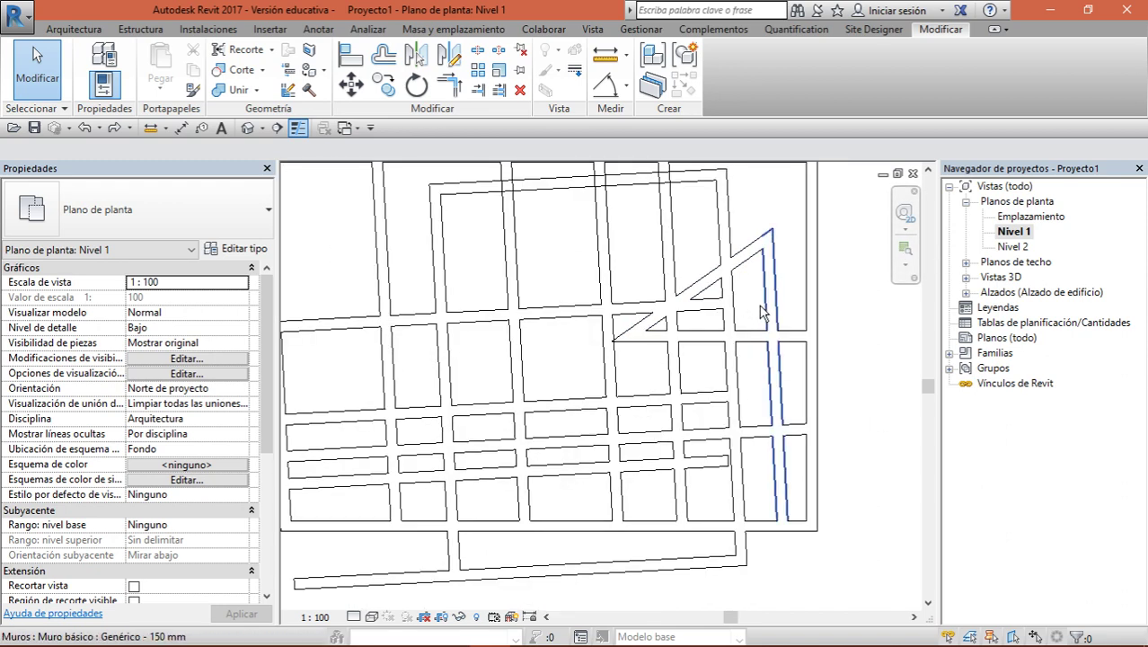
pyautogui.scroll(-1, 670, 334)
pyautogui.scroll(-1, 584, 287)
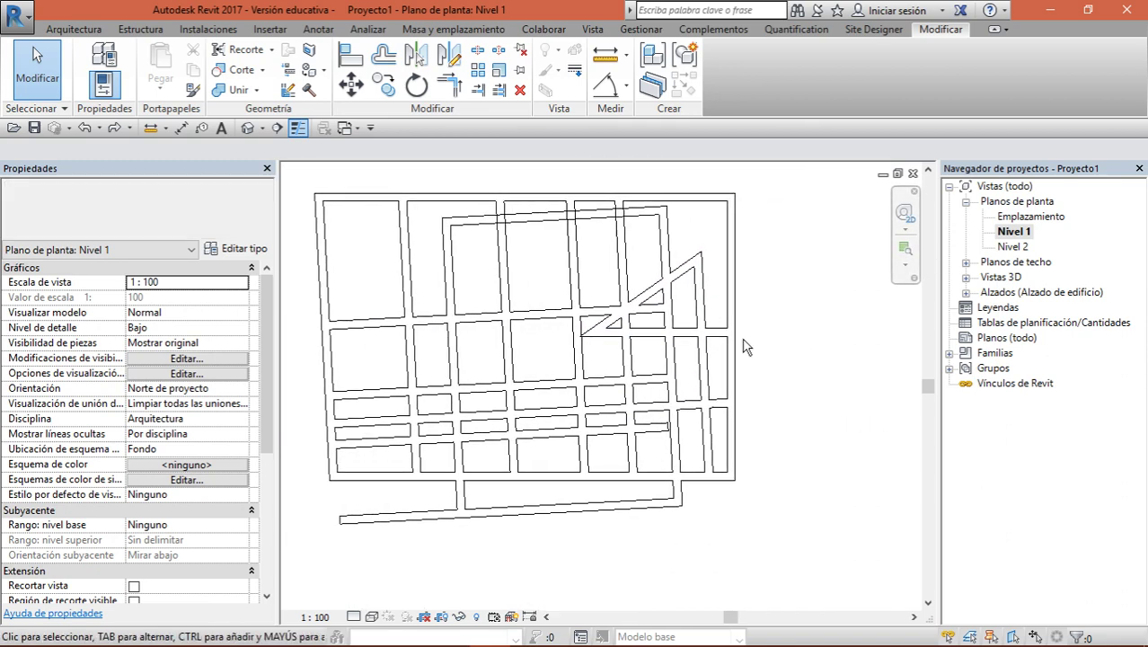
pyautogui.press('a')
pyautogui.press('l')
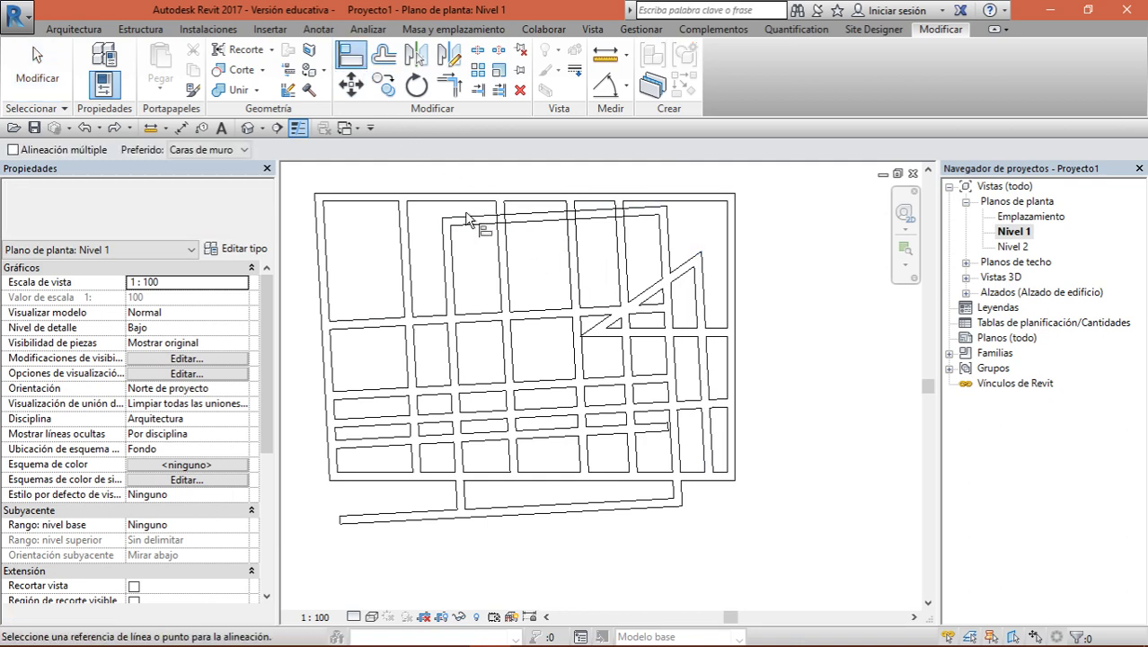
# Align the wall row across the plan to the chosen reference wall
pyautogui.click(429, 325)
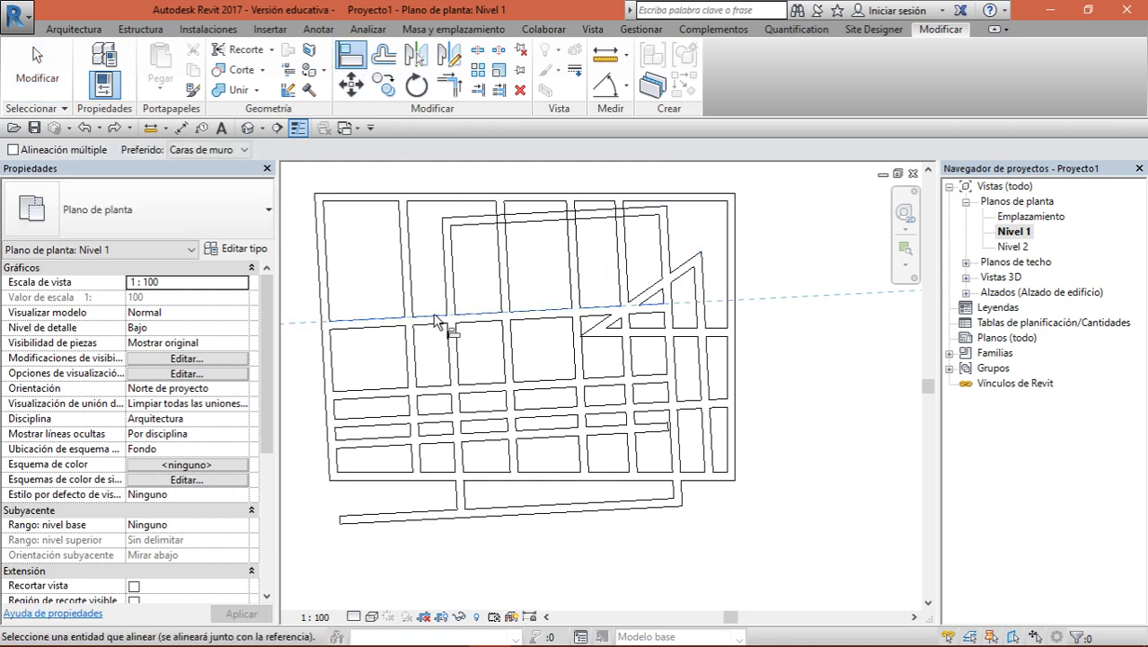
pyautogui.scroll(1, 709, 337)
pyautogui.click(737, 343)
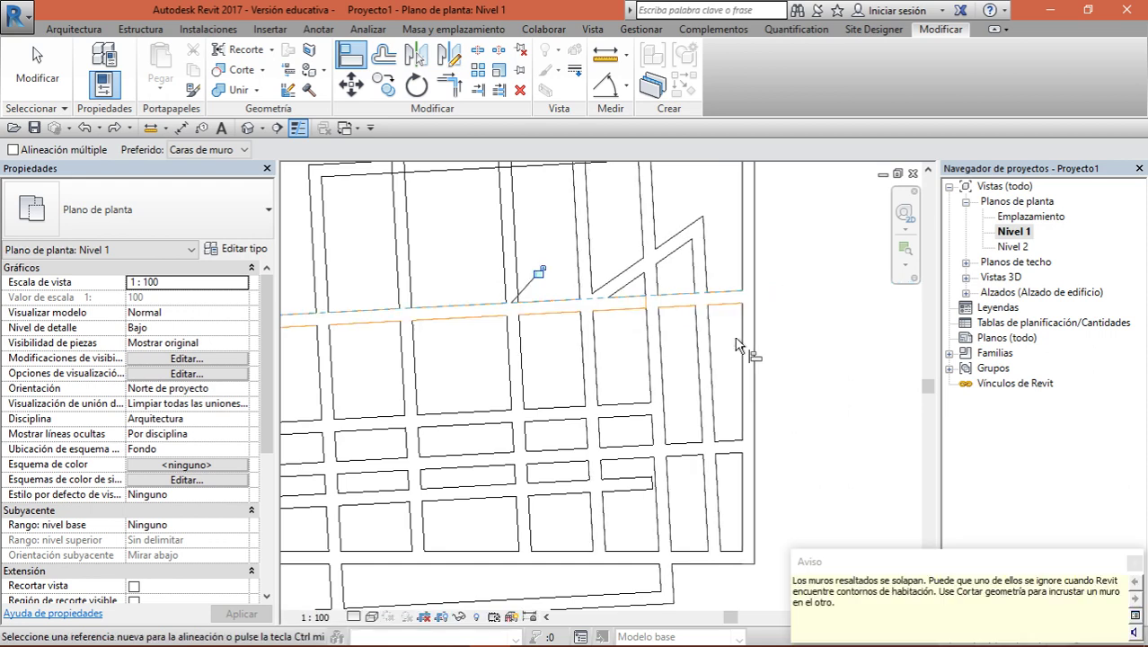
pyautogui.scroll(-1, 759, 393)
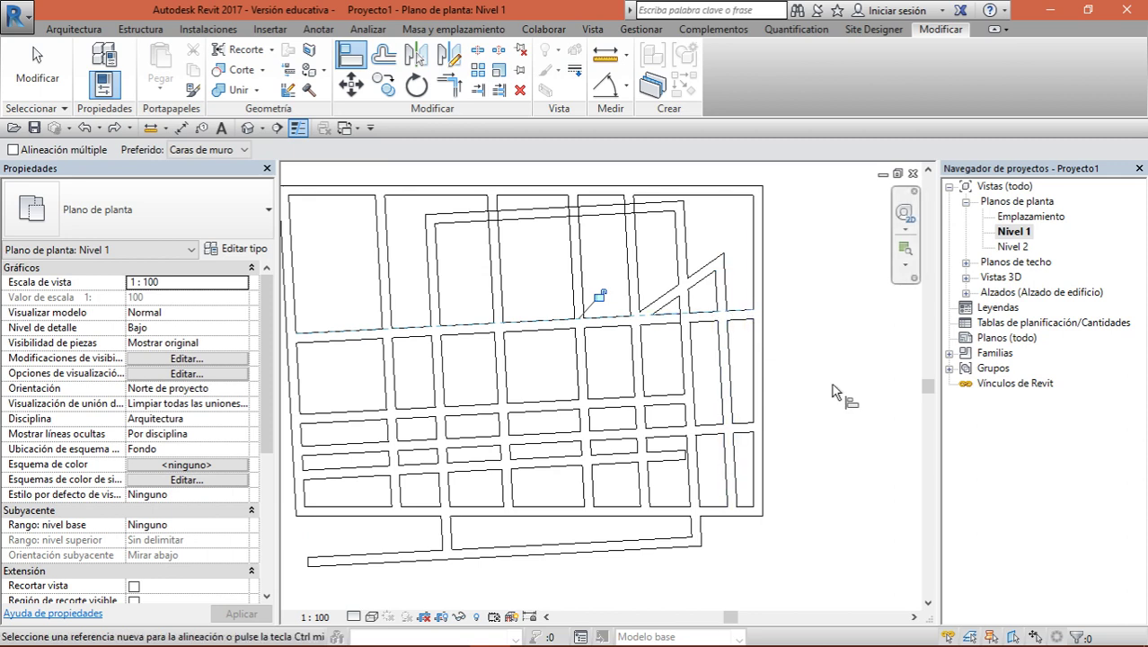
pyautogui.scroll(-1, 831, 396)
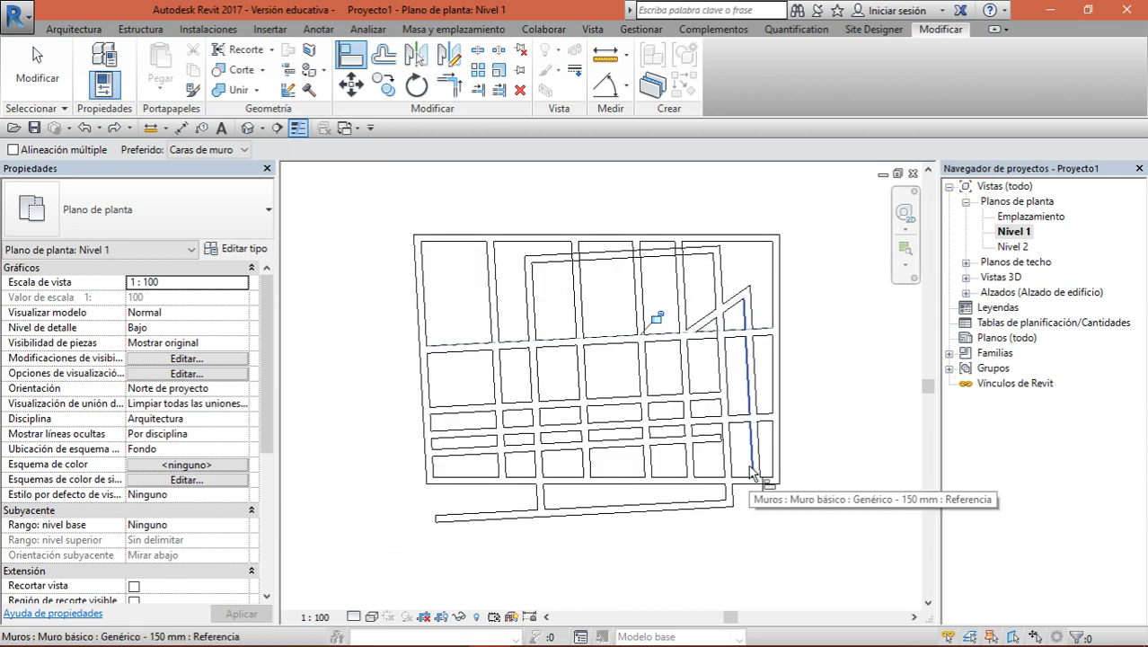
pyautogui.scroll(1, 752, 474)
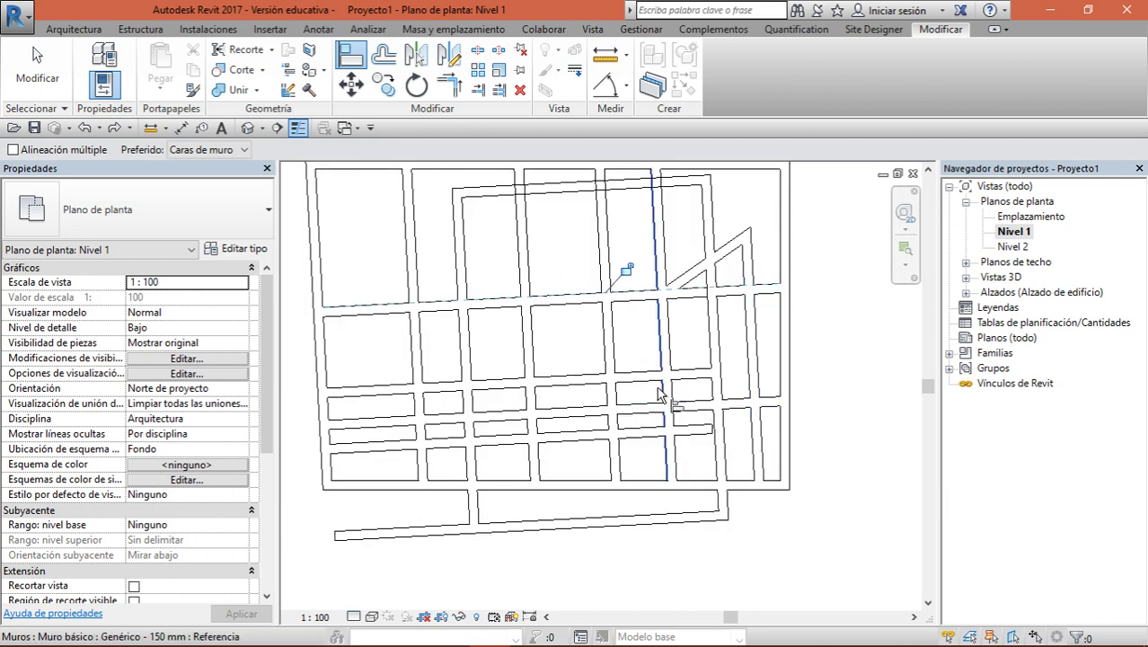
# Drag the stray wall down onto the lower row and separate the overlapping walls in the warning
pyautogui.moveTo(644, 382); pyautogui.dragTo(644, 378)
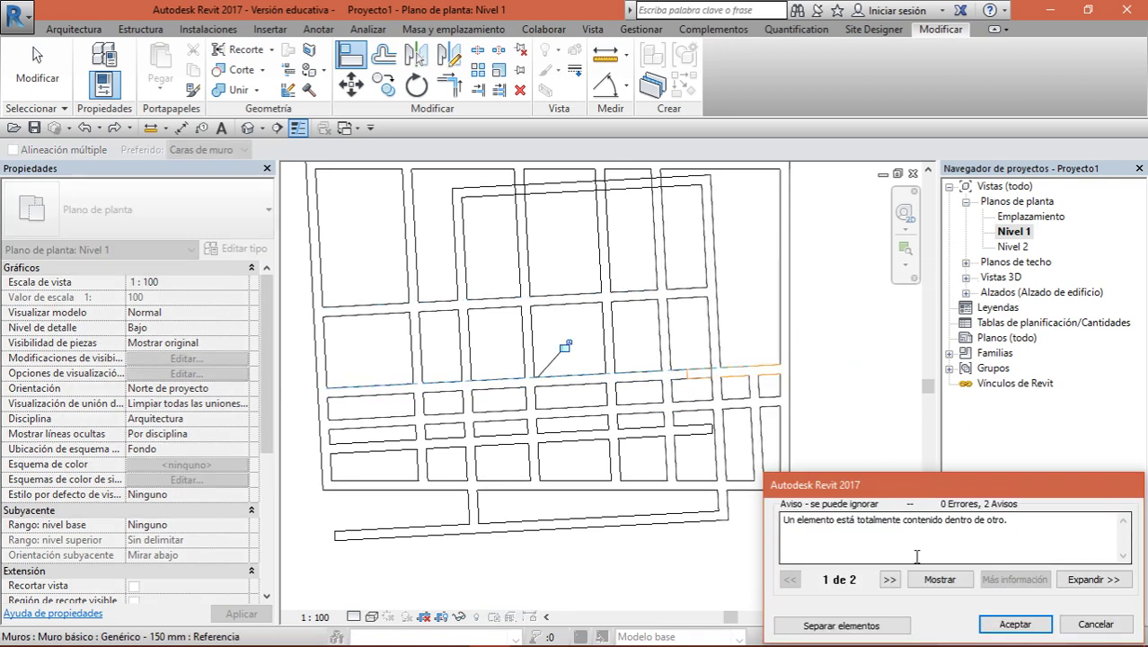
pyautogui.click(842, 629)
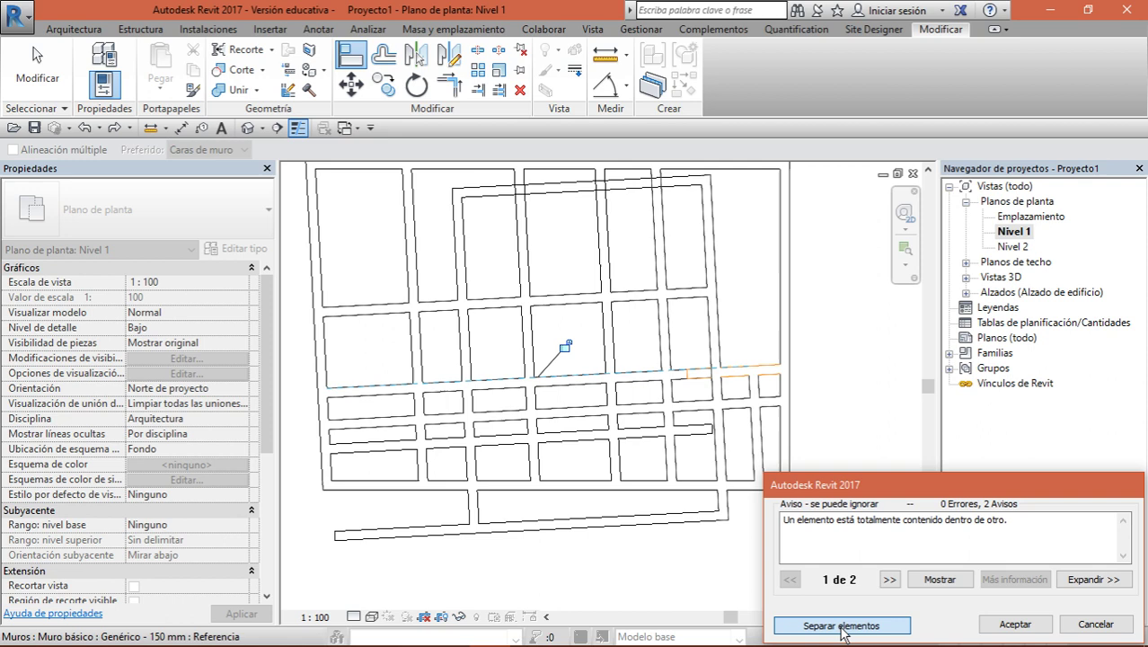
pyautogui.click(1018, 621)
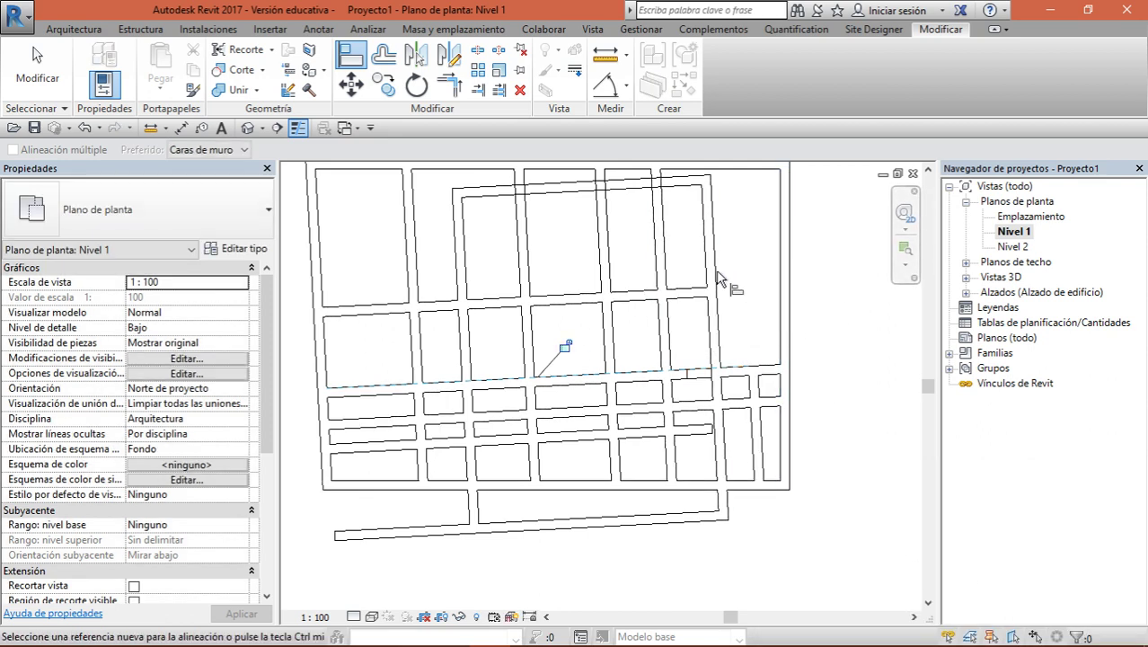
pyautogui.scroll(-2, 763, 445)
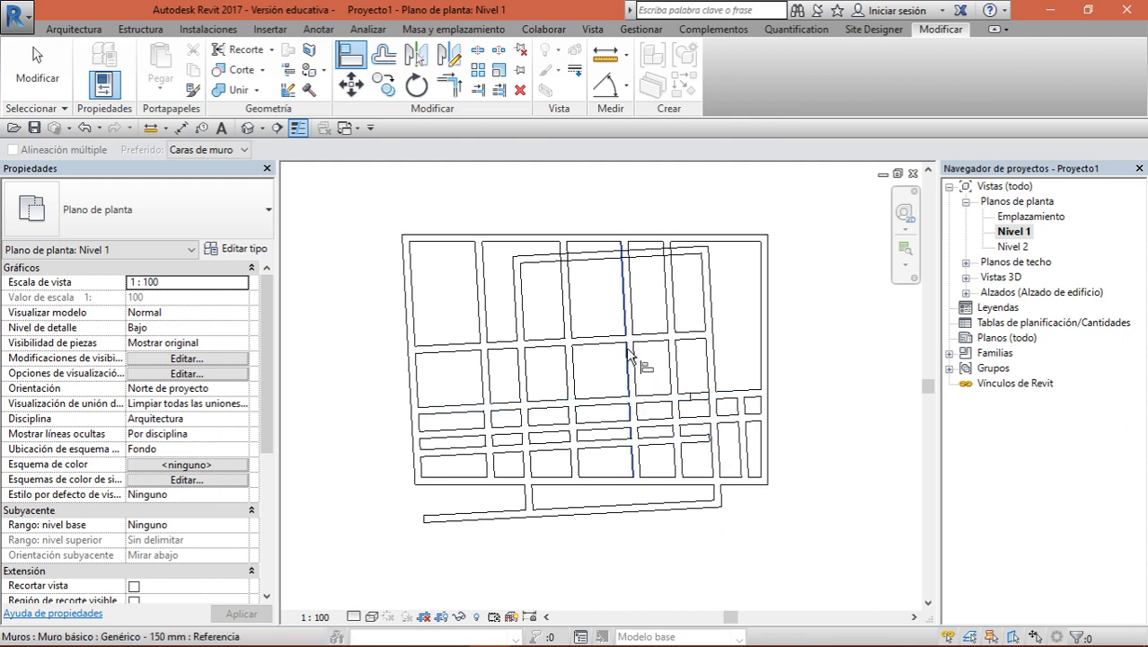
pyautogui.click(349, 54)
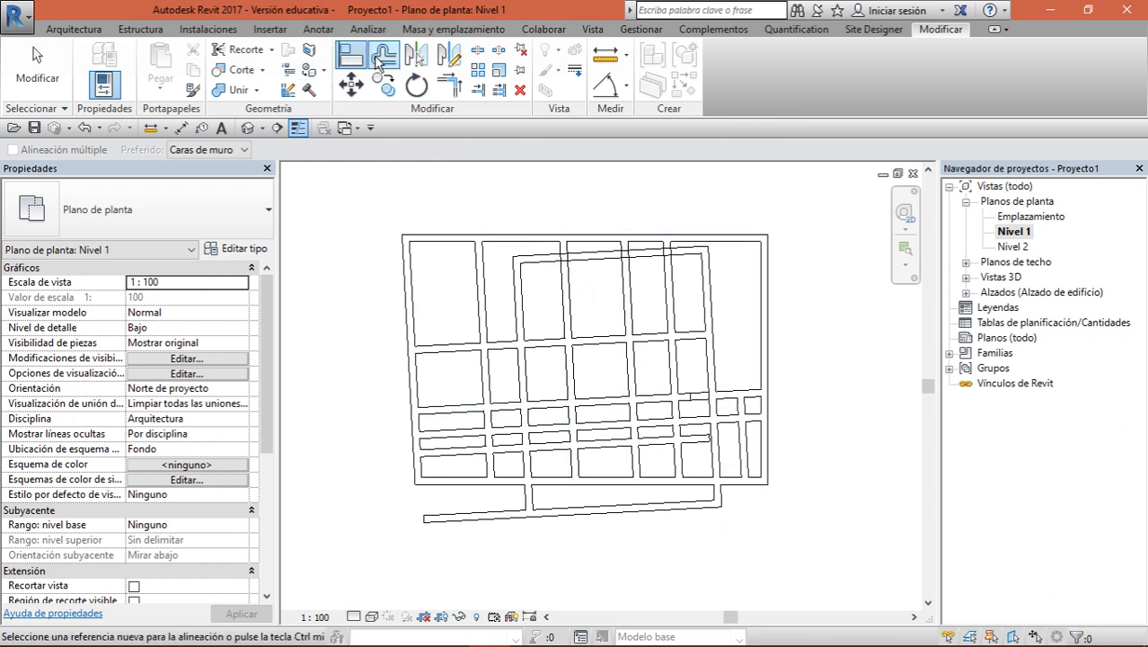
# Offset three copies of the bottom street wall downward at 1.0 spacing
pyautogui.scroll(-1, 480, 301)
pyautogui.press('Escape')
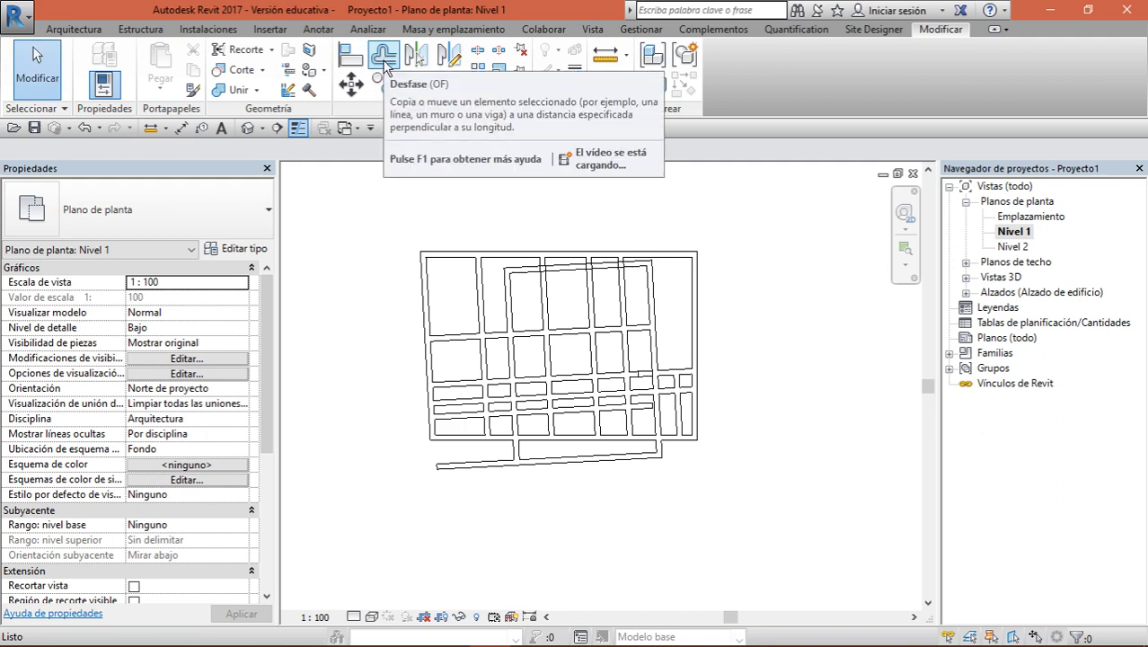
pyautogui.click(384, 61)
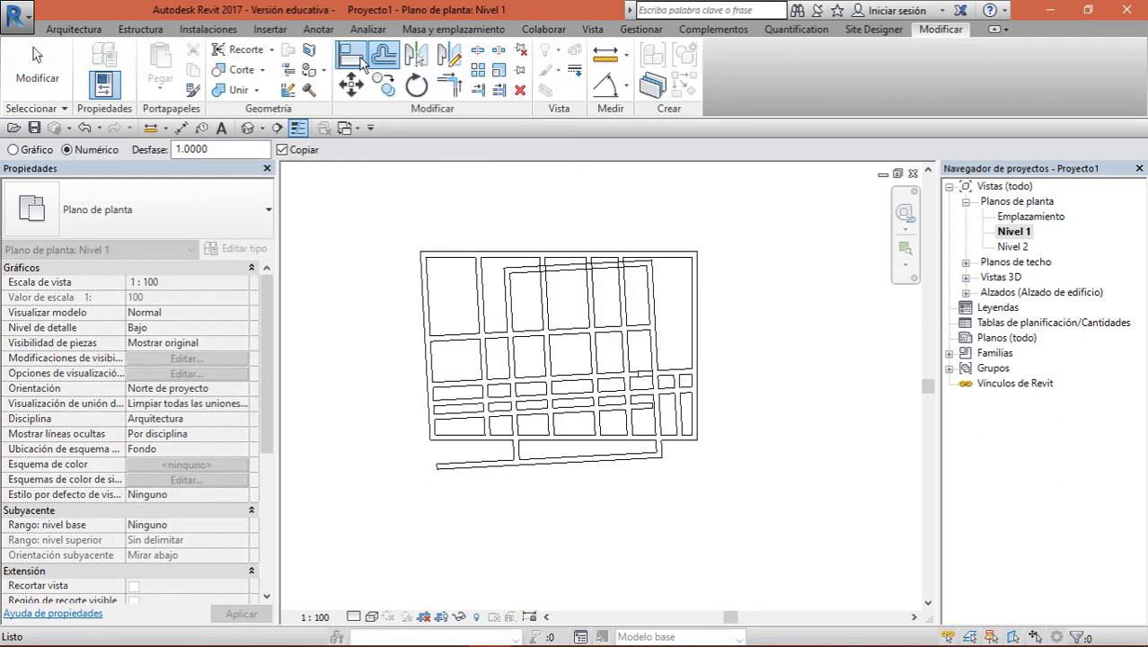
pyautogui.click(363, 63)
pyautogui.click(384, 57)
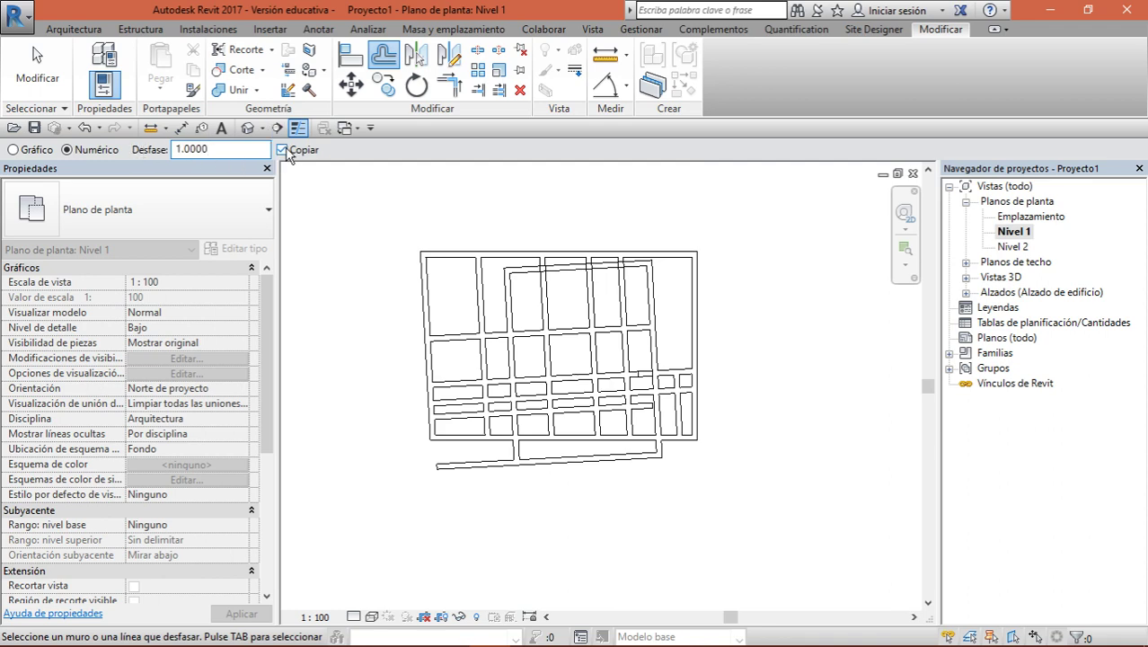
pyautogui.click(492, 481)
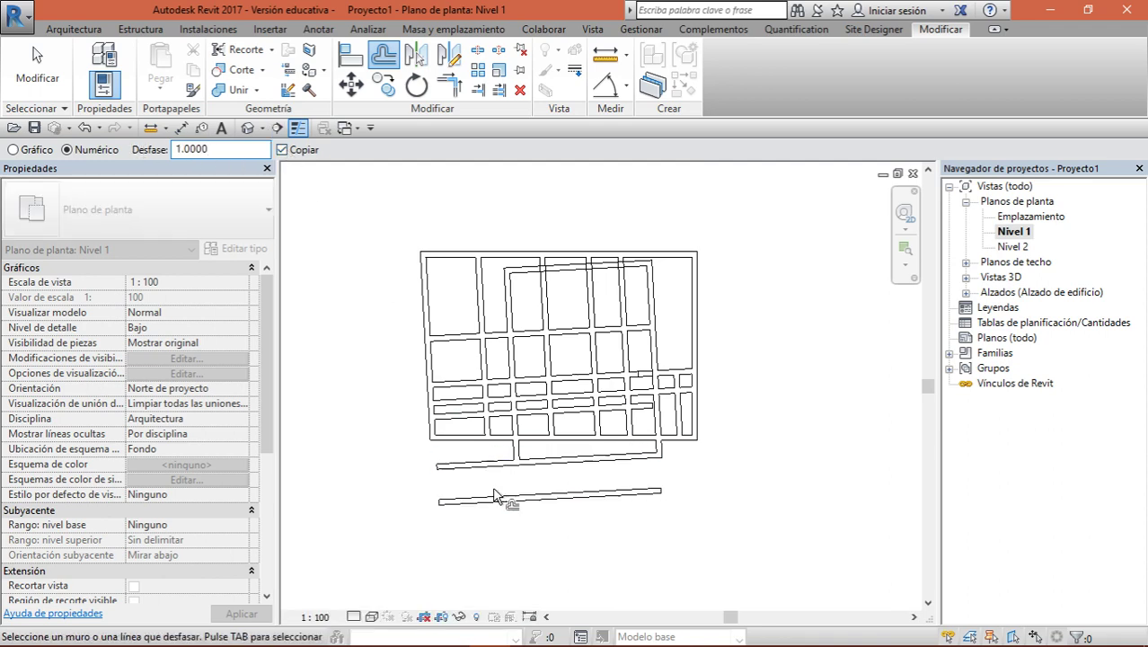
pyautogui.click(539, 517)
pyautogui.click(566, 544)
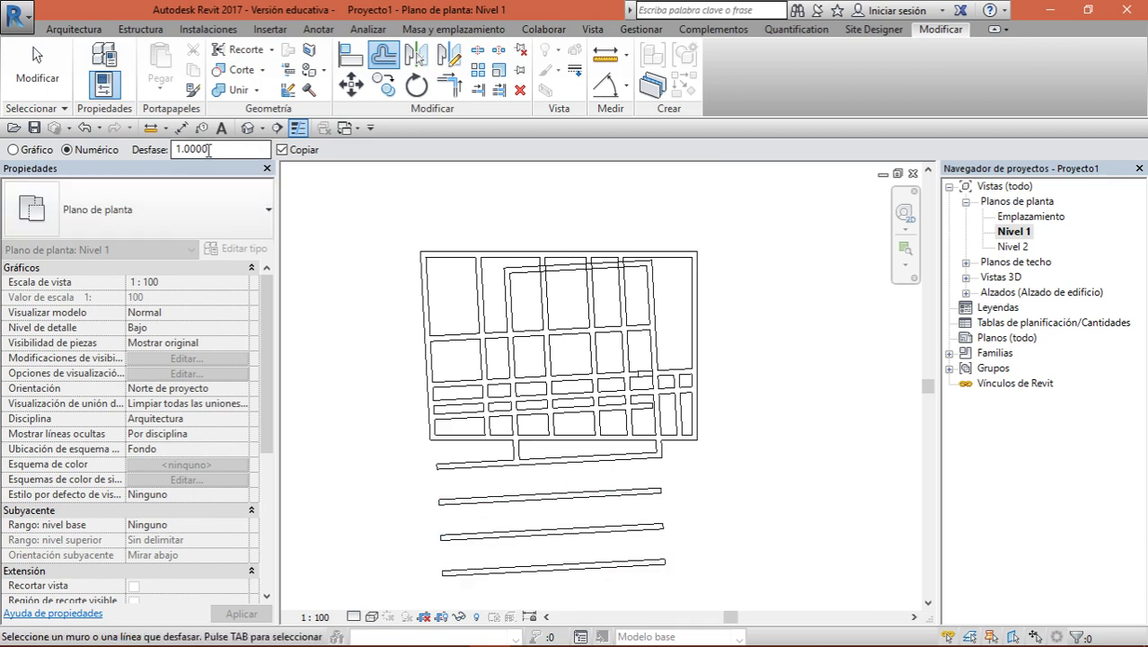
pyautogui.moveTo(725, 444); pyautogui.dragTo(692, 380, button='middle')
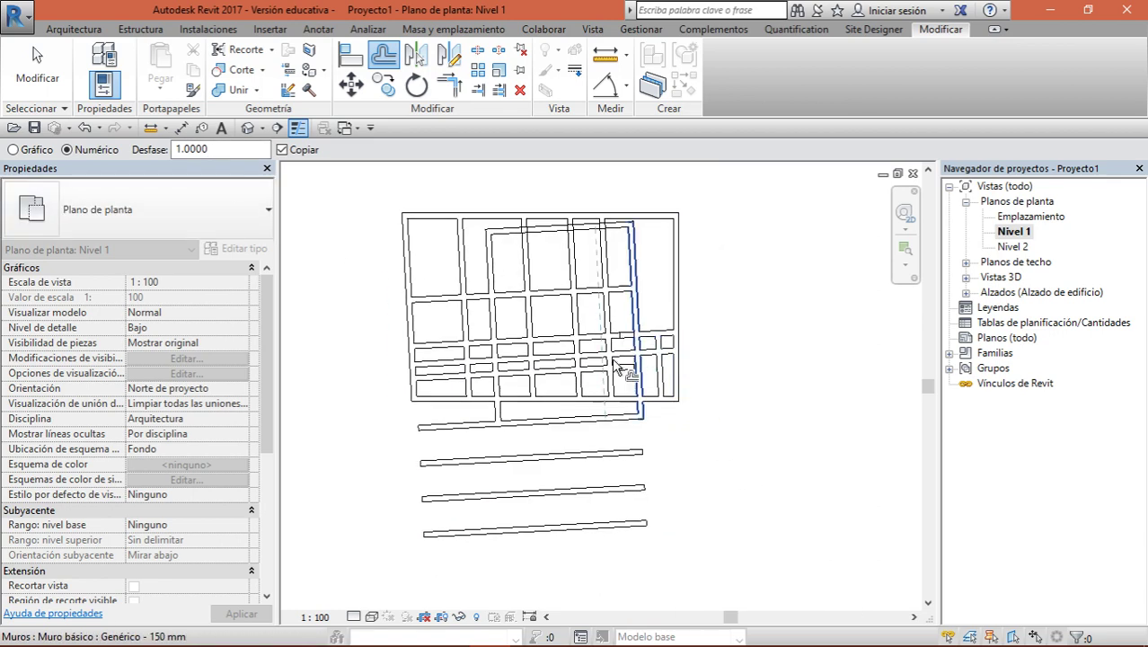
# Start corner trimming with TR, picking the bottom wall as the first line
pyautogui.press('Escape')
pyautogui.press('t')
pyautogui.press('r')
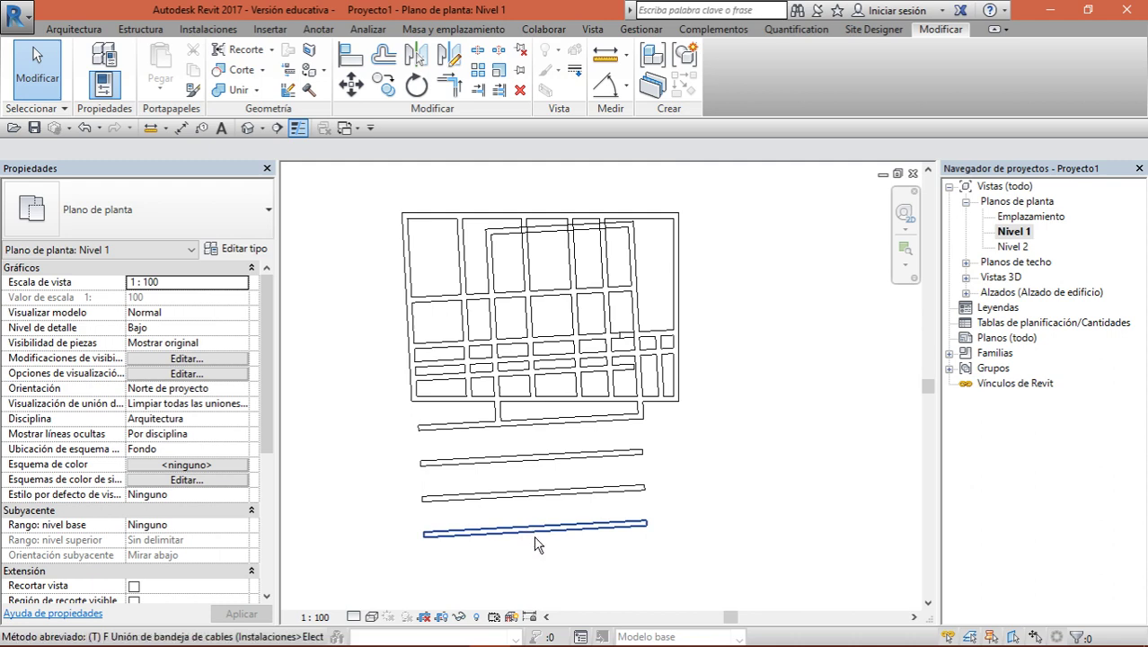
pyautogui.click(536, 528)
# Extend the left and right walls to the bottom wall to close both corners, then window-select all walls
pyautogui.click(424, 350)
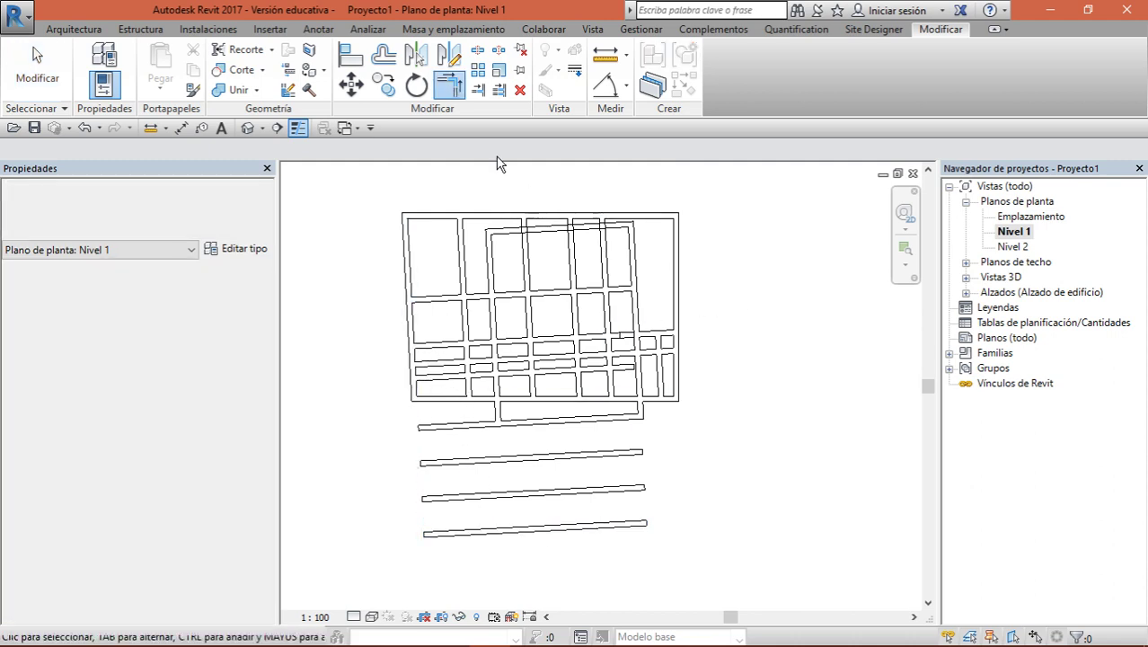
pyautogui.click(436, 534)
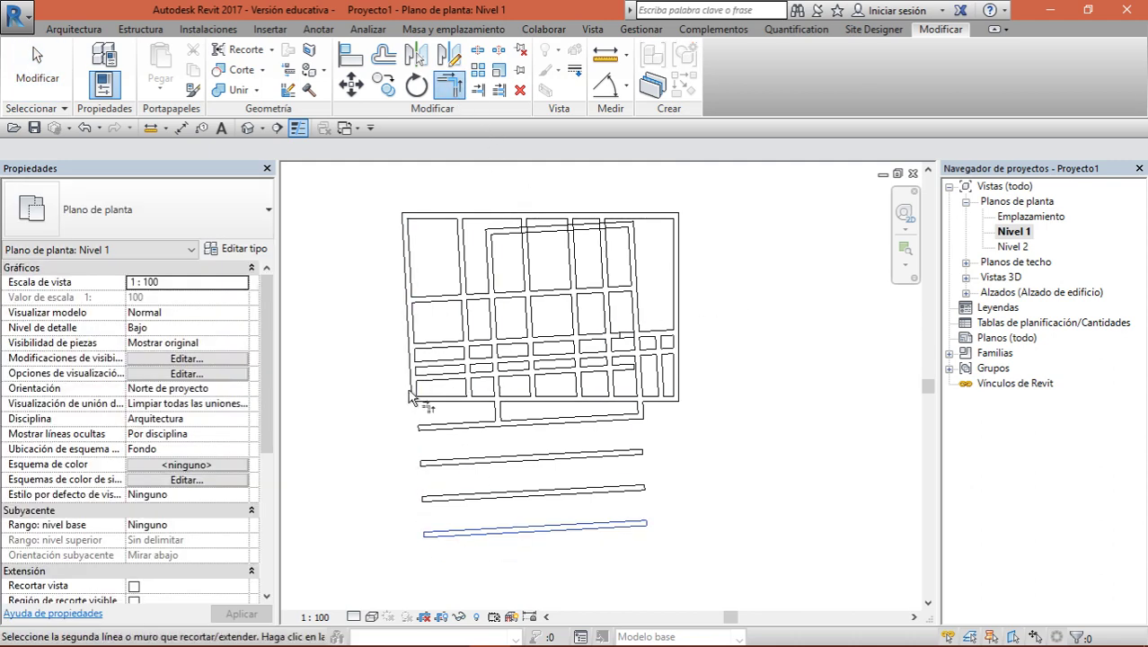
pyautogui.click(418, 346)
pyautogui.click(626, 532)
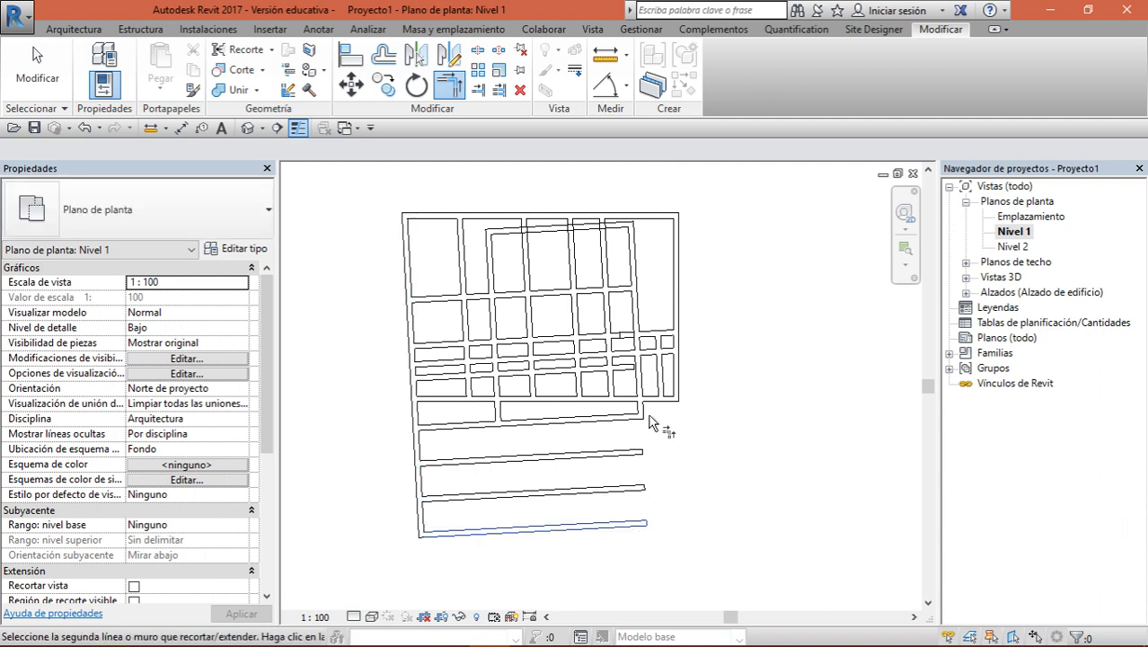
pyautogui.click(638, 311)
pyautogui.press('Escape')
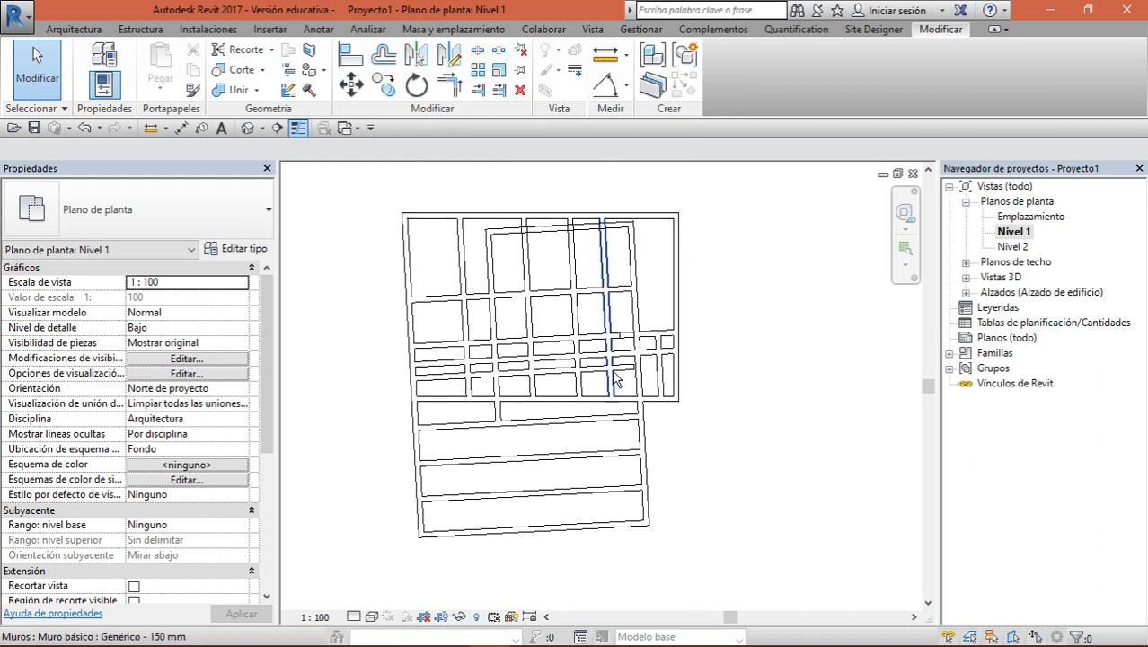
pyautogui.moveTo(733, 174)
pyautogui.mouseDown()
pyautogui.moveTo(615, 404)
pyautogui.moveTo(377, 568)
pyautogui.mouseUp()
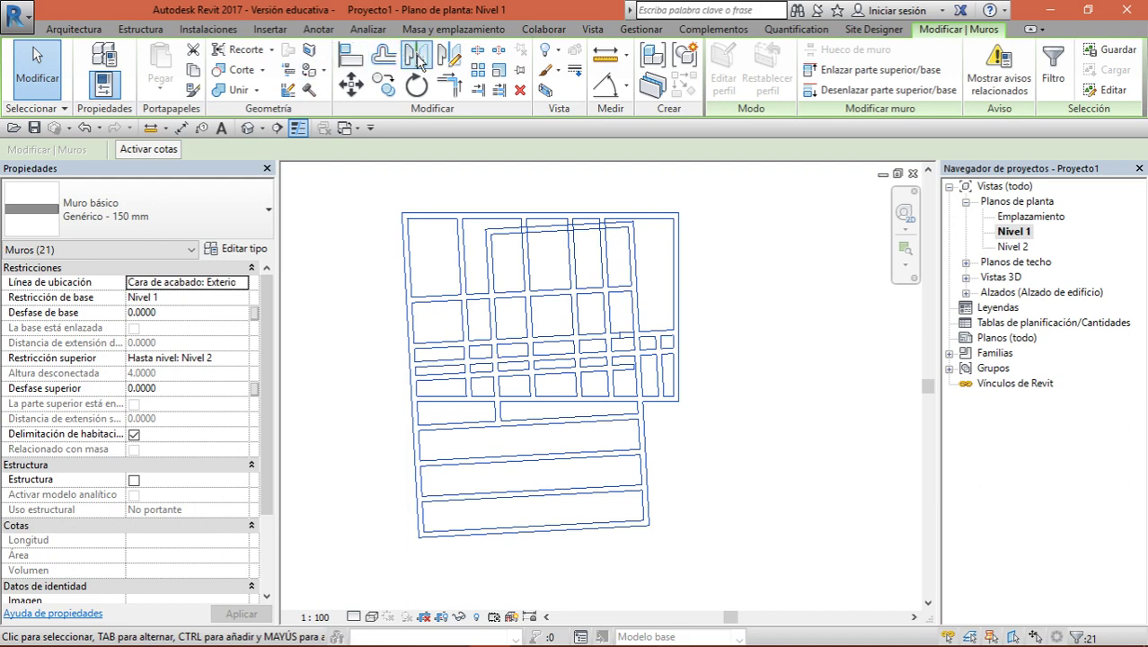
# Mirror-copy the selected walls across the right edge wall and dismiss the overlap warning
pyautogui.click(416, 58)
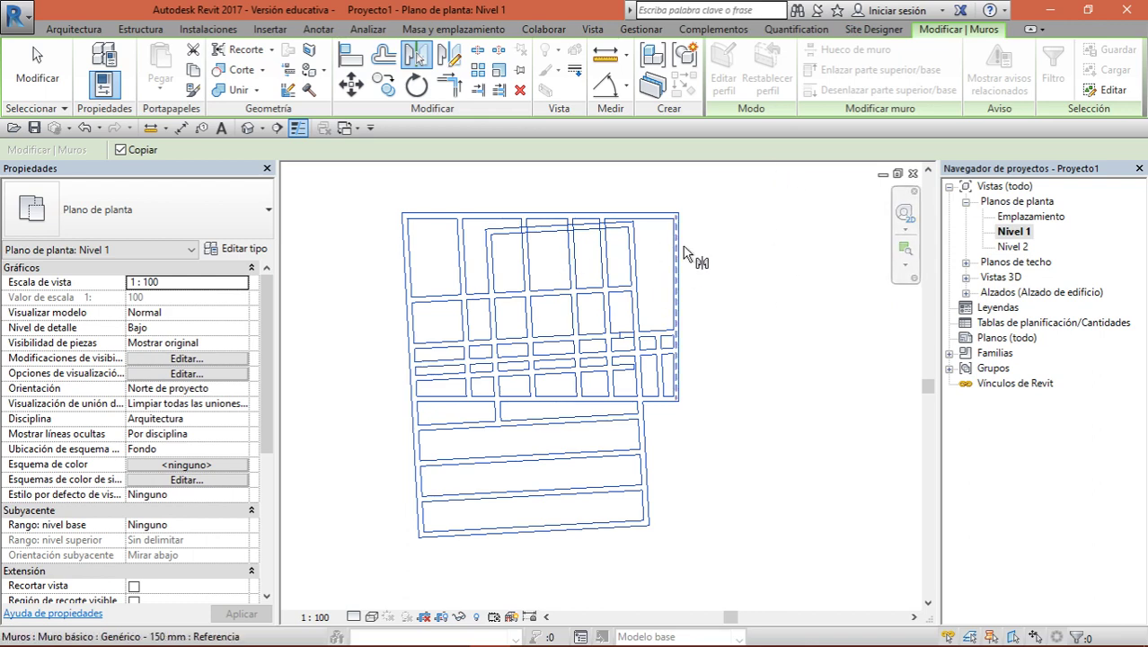
pyautogui.scroll(2, 676, 265)
pyautogui.scroll(1, 677, 265)
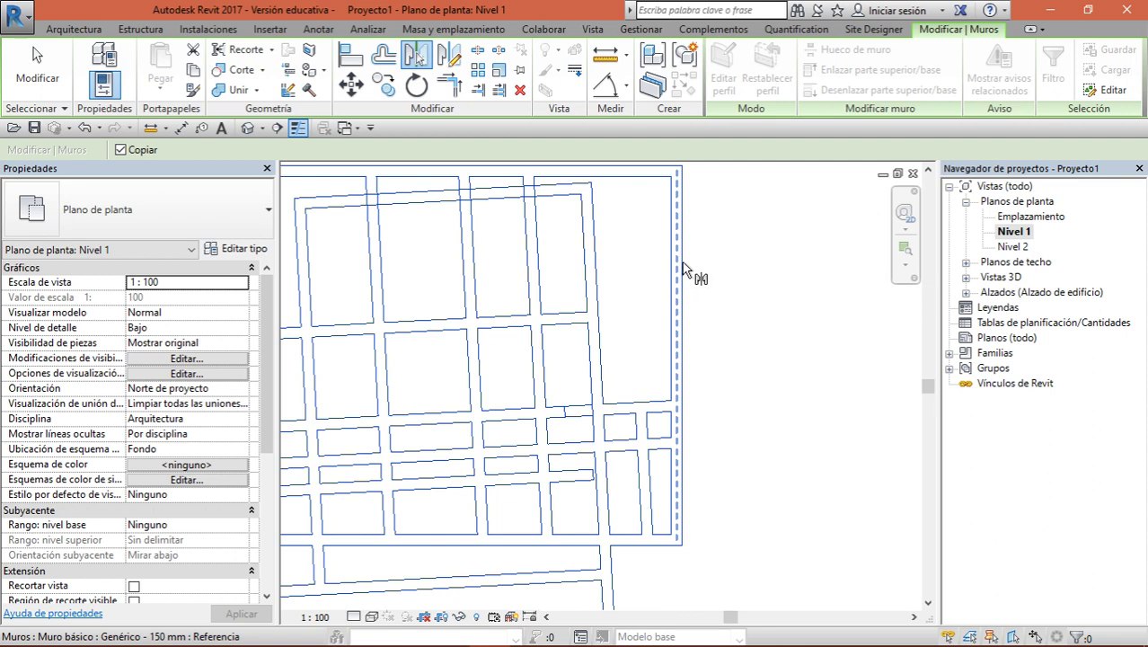
pyautogui.click(678, 262)
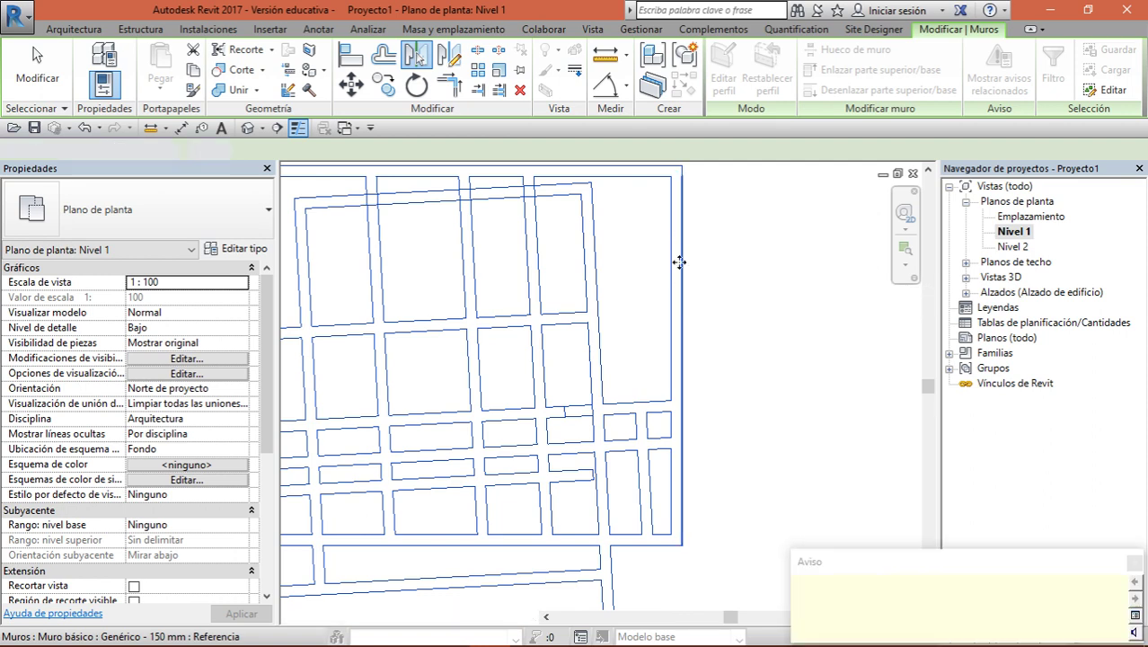
pyautogui.scroll(-2, 658, 267)
pyautogui.scroll(-2, 657, 267)
pyautogui.scroll(-1, 657, 267)
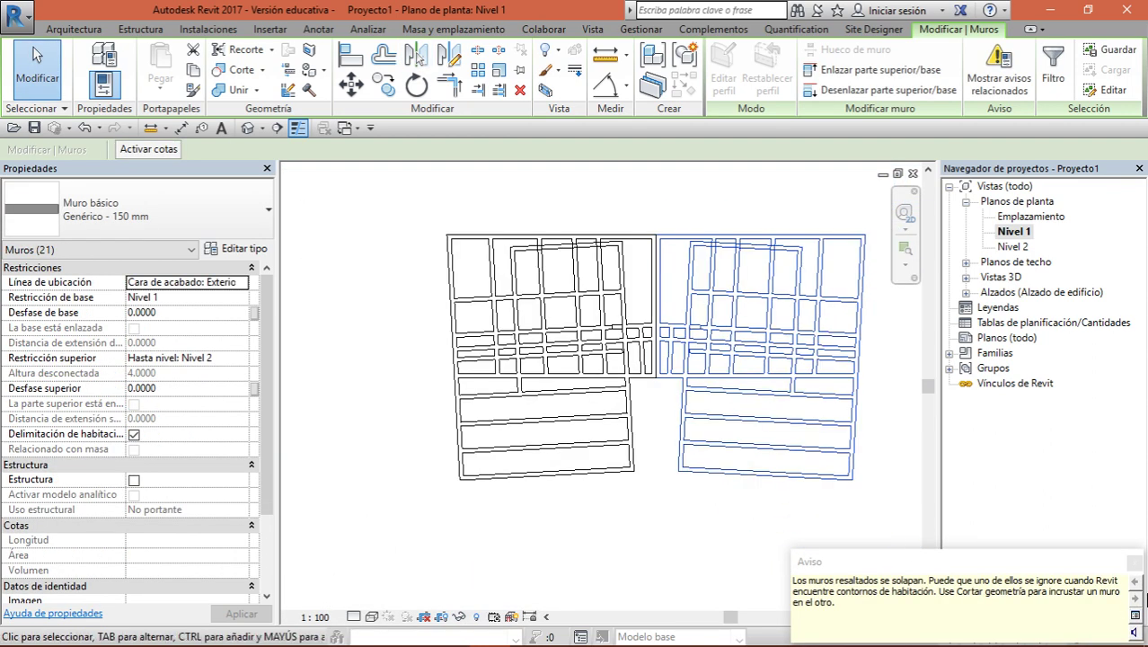
pyautogui.click(1134, 564)
pyautogui.click(701, 388)
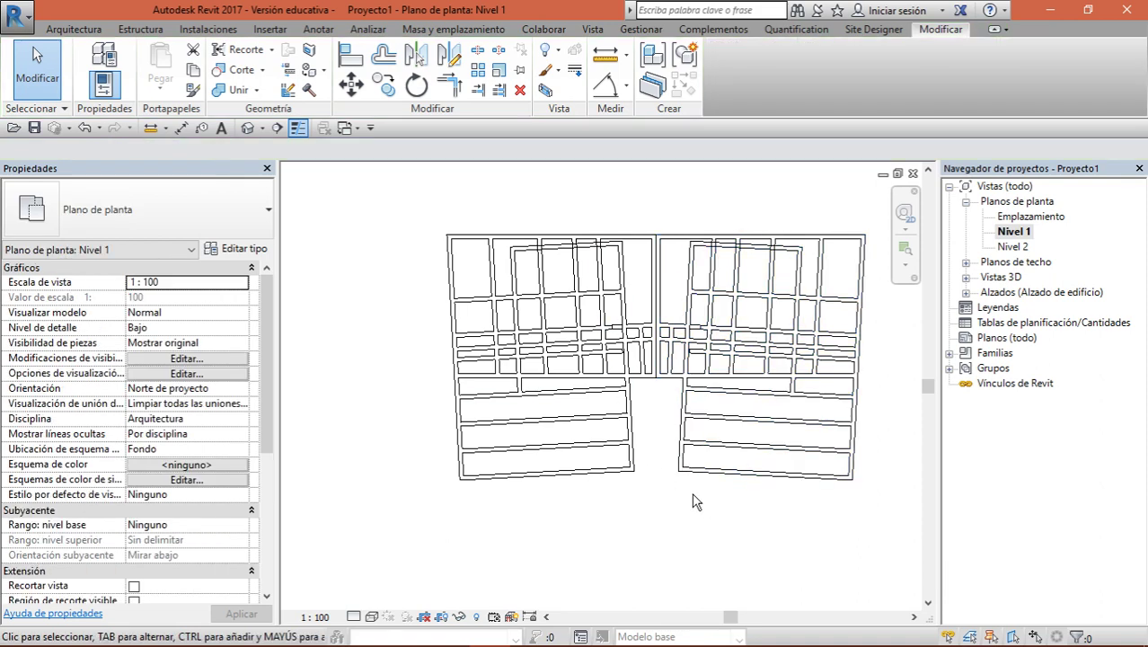
pyautogui.scroll(-1, 707, 417)
pyautogui.scroll(-1, 706, 416)
# Select both paired blocks and mirror-copy them across a horizontal axis drawn below the plan
pyautogui.moveTo(627, 456); pyautogui.dragTo(620, 453, button='middle')
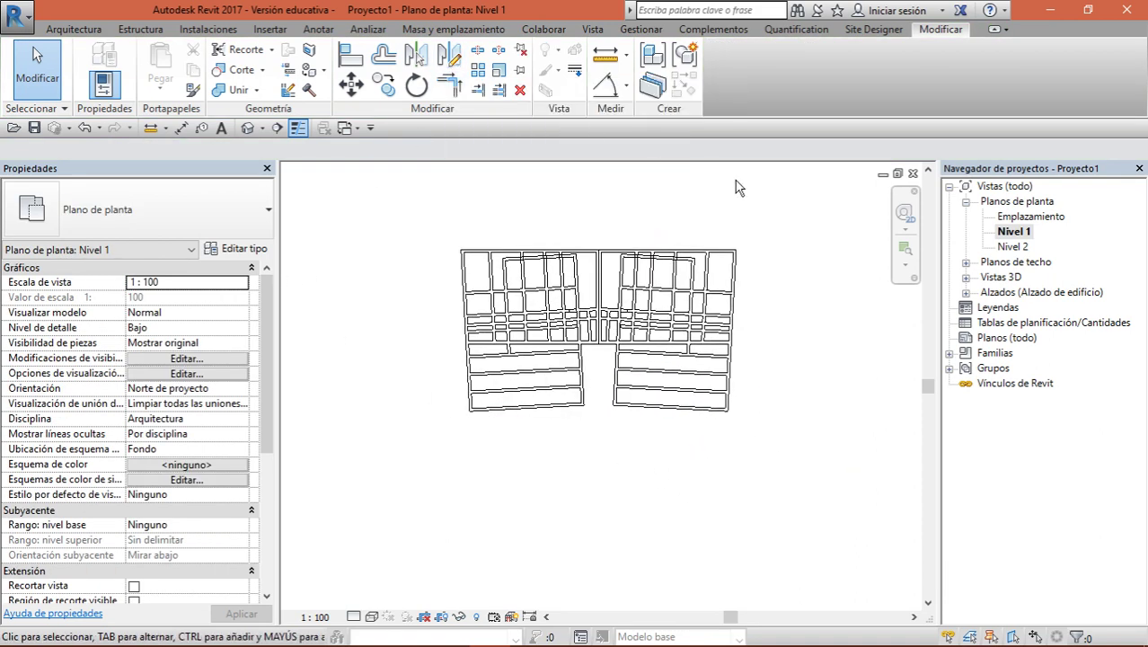
pyautogui.moveTo(794, 186); pyautogui.dragTo(457, 462)
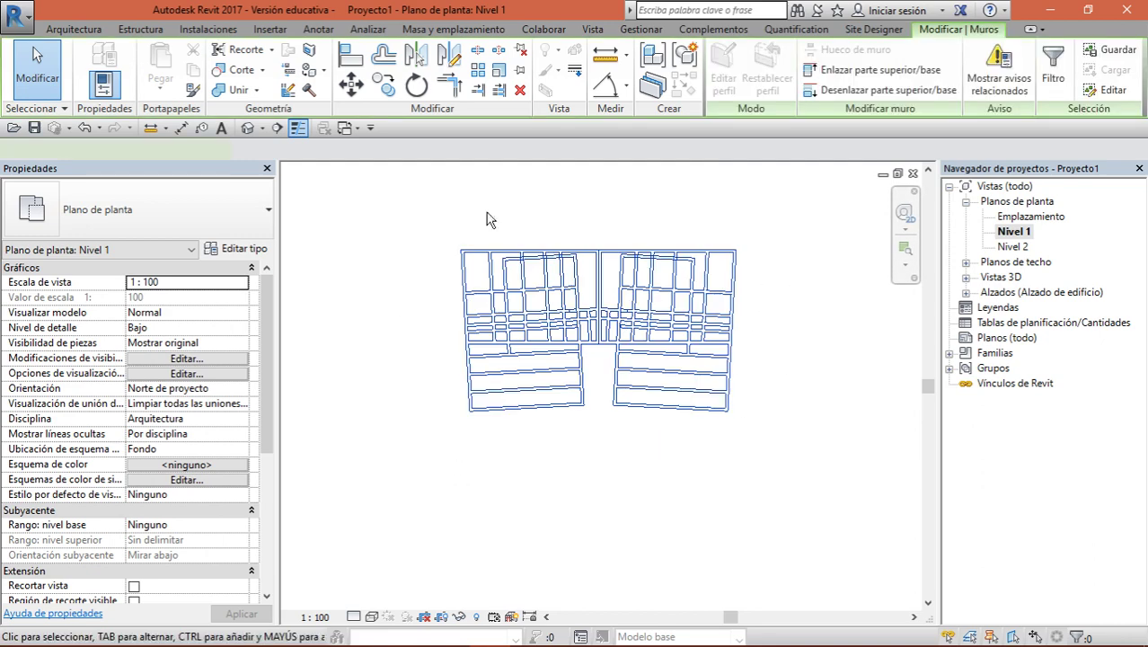
pyautogui.click(440, 57)
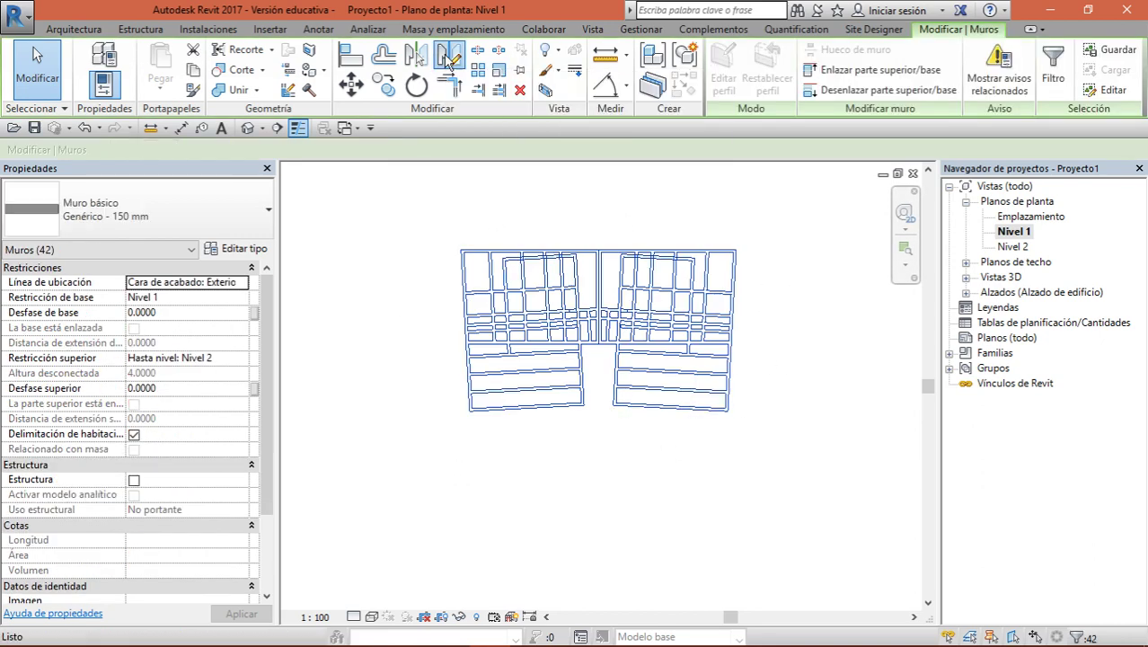
pyautogui.scroll(1, 534, 432)
pyautogui.scroll(1, 486, 404)
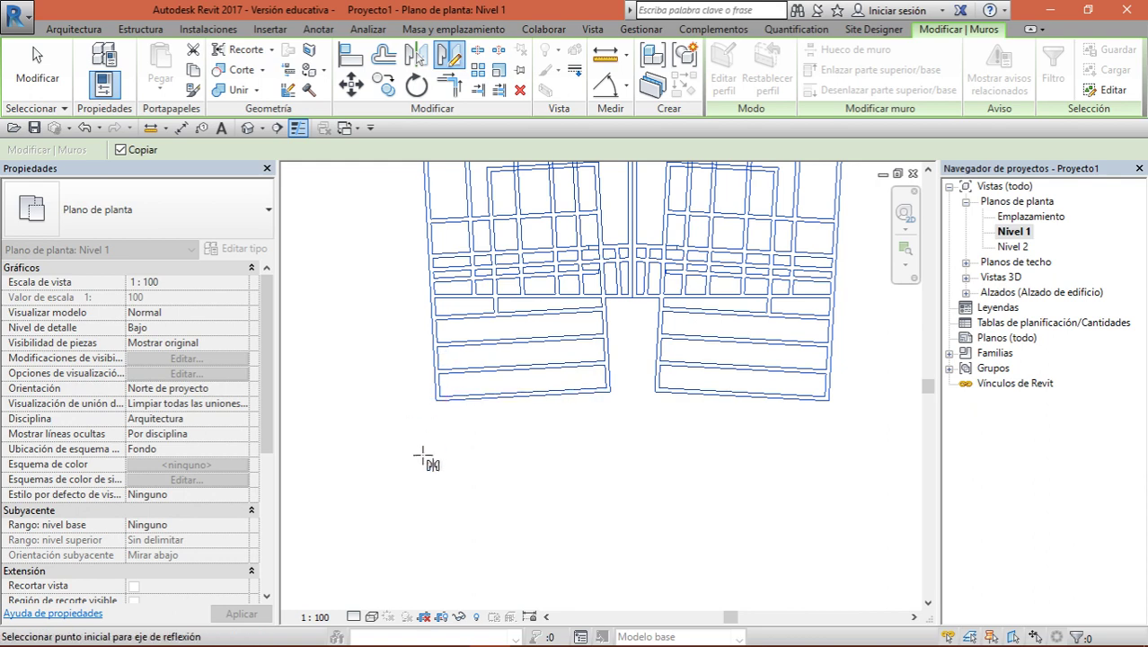
pyautogui.scroll(-2, 454, 460)
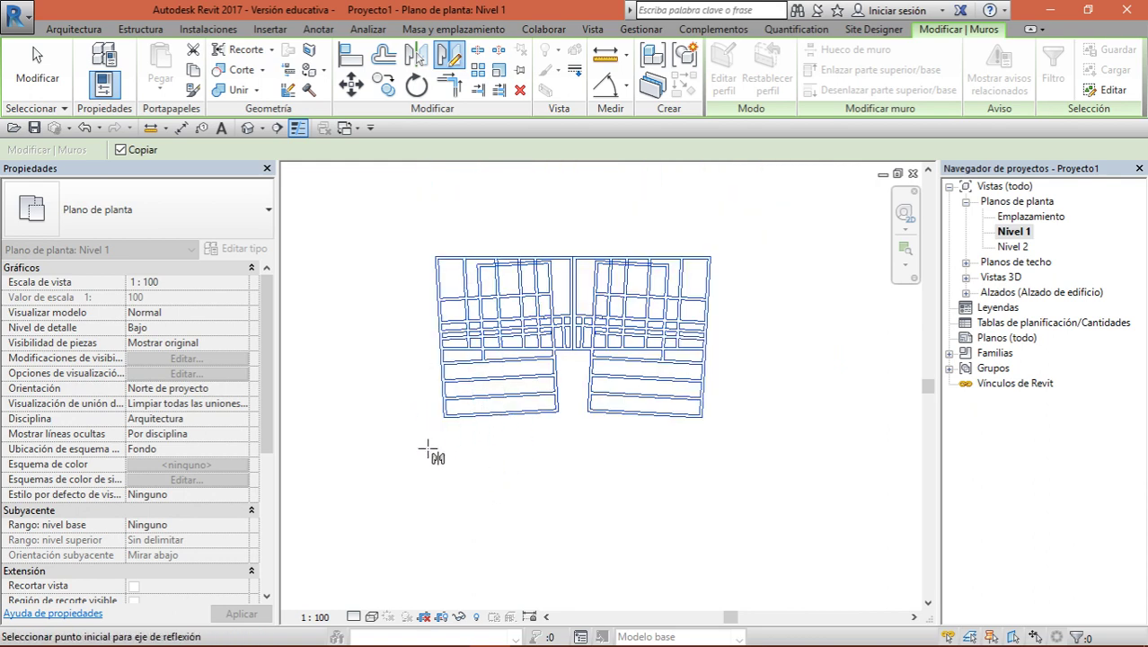
pyautogui.click(433, 456)
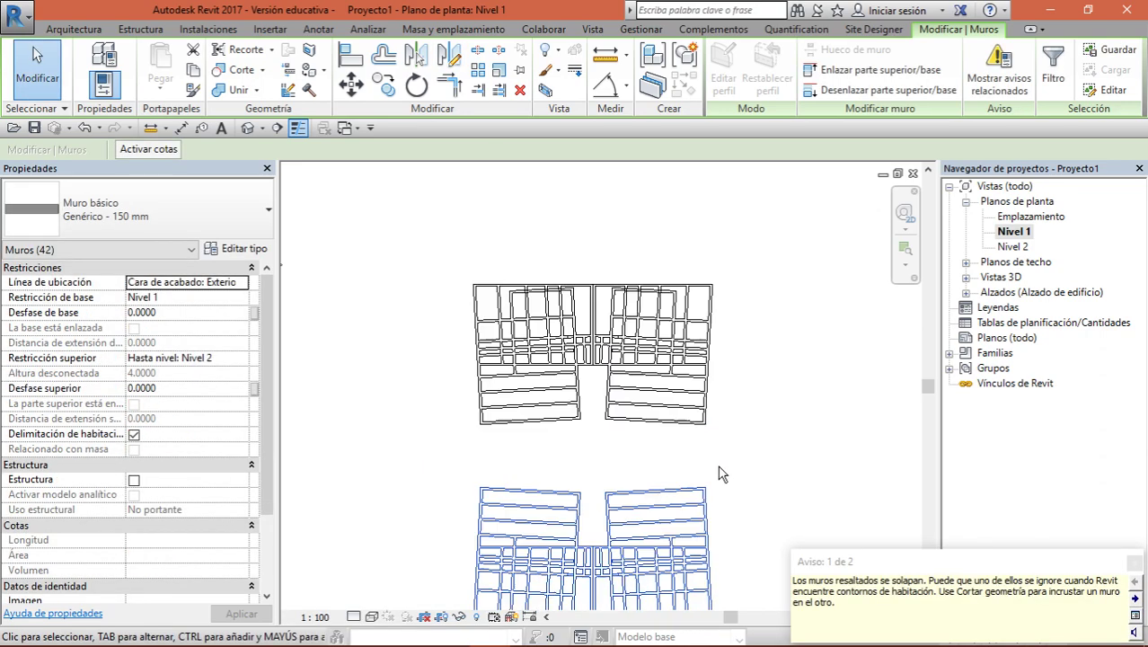
pyautogui.scroll(-2, 707, 357)
pyautogui.press('Escape')
pyautogui.moveTo(707, 357); pyautogui.dragTo(702, 340, button='middle')
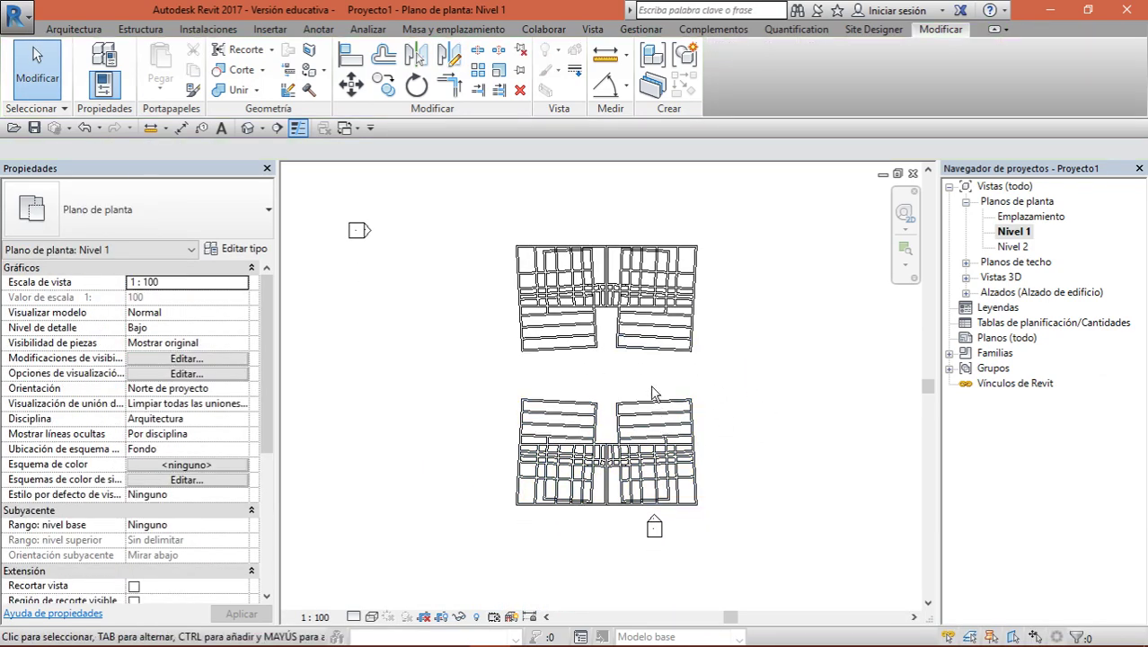
pyautogui.click(250, 127)
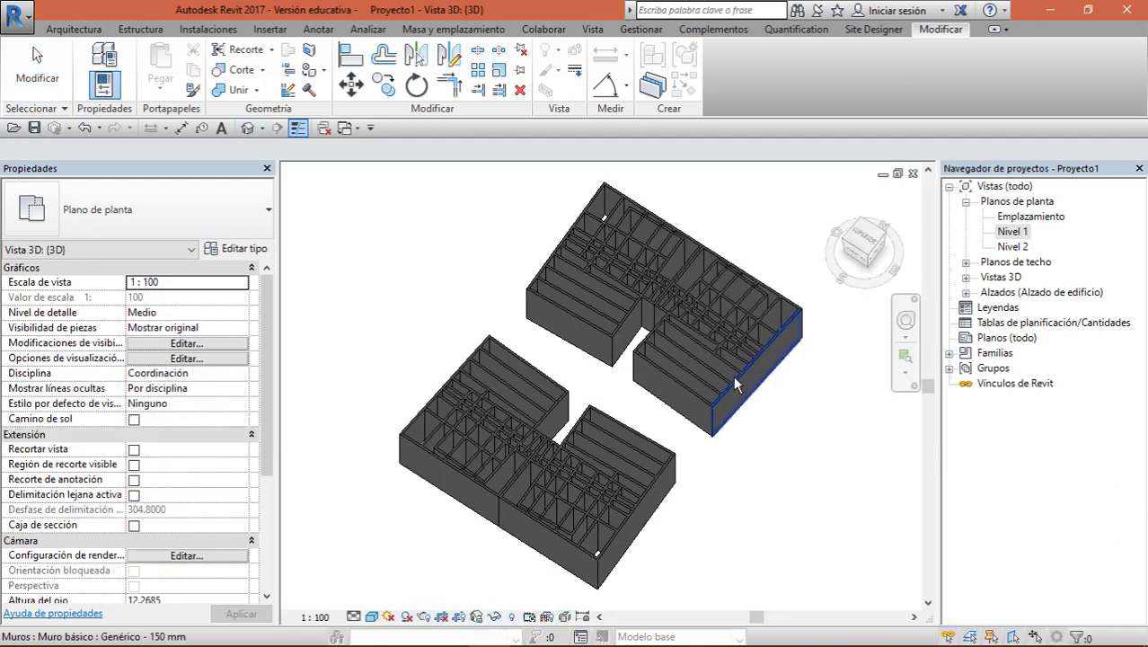
pyautogui.keyDown('shift'); pyautogui.moveTo(733, 376); pyautogui.dragTo(683, 341, button='middle'); pyautogui.keyUp('shift')
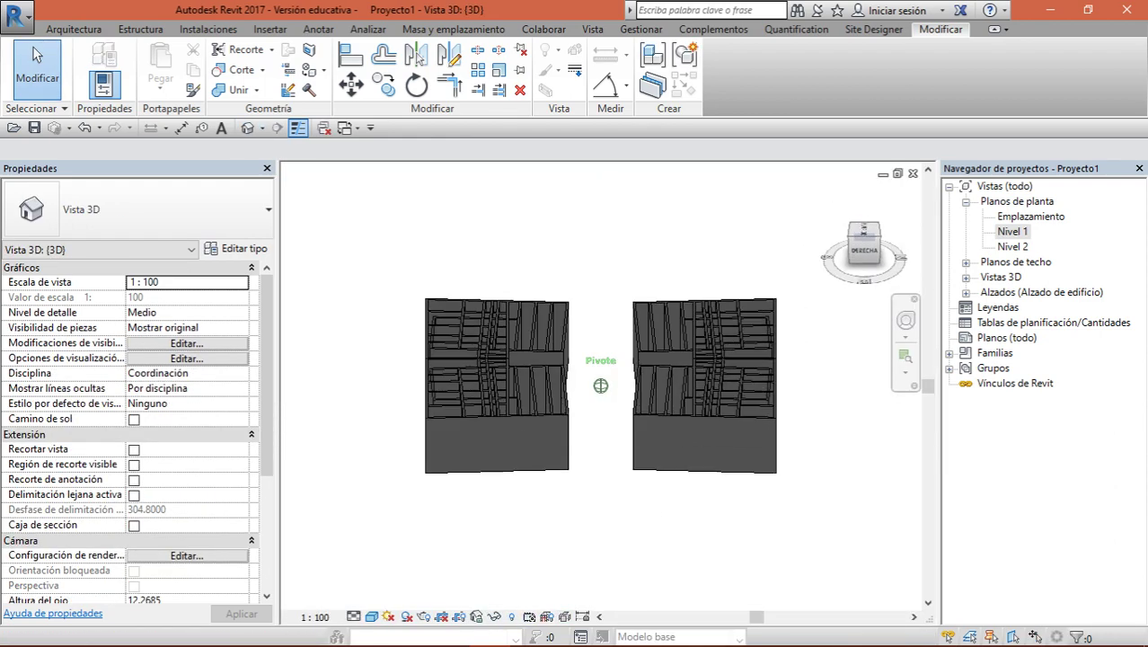
pyautogui.doubleClick(1013, 231)
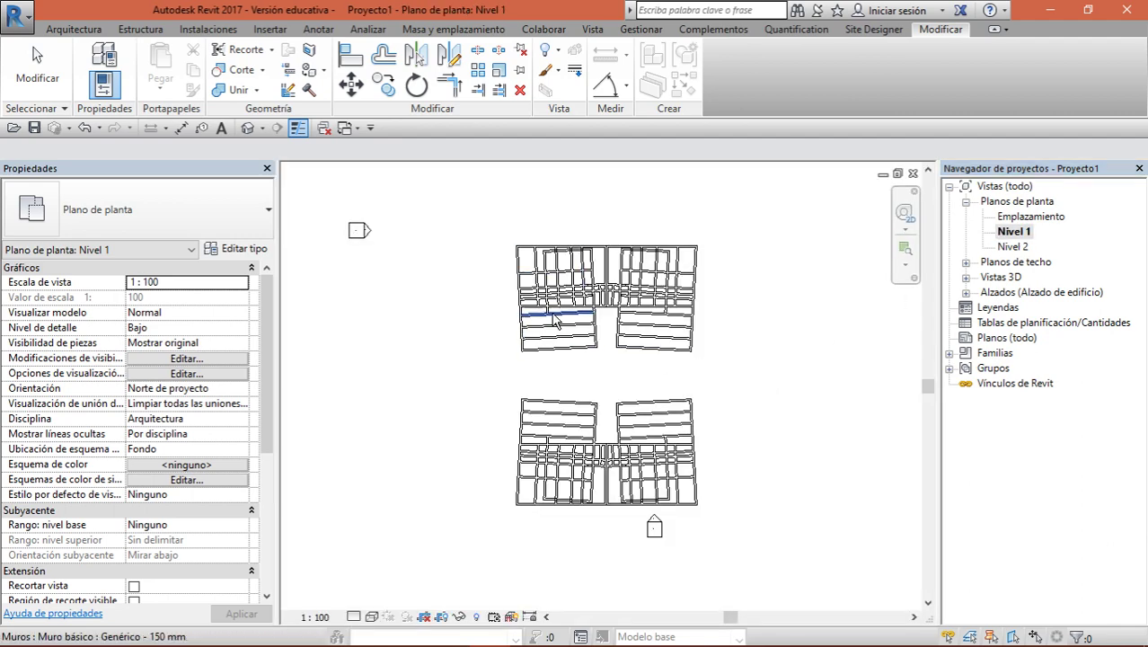
# Split the two horizontal interior walls at several points with Split Element
pyautogui.moveTo(833, 364); pyautogui.dragTo(806, 349, button='middle')
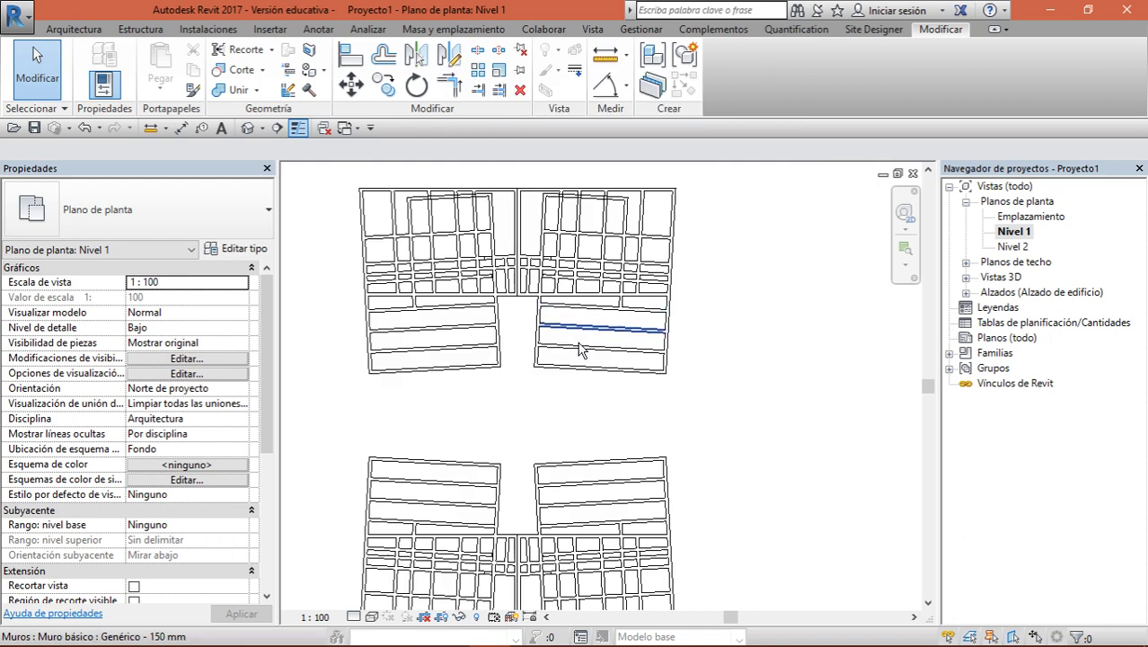
pyautogui.scroll(3, 525, 345)
pyautogui.scroll(2, 538, 333)
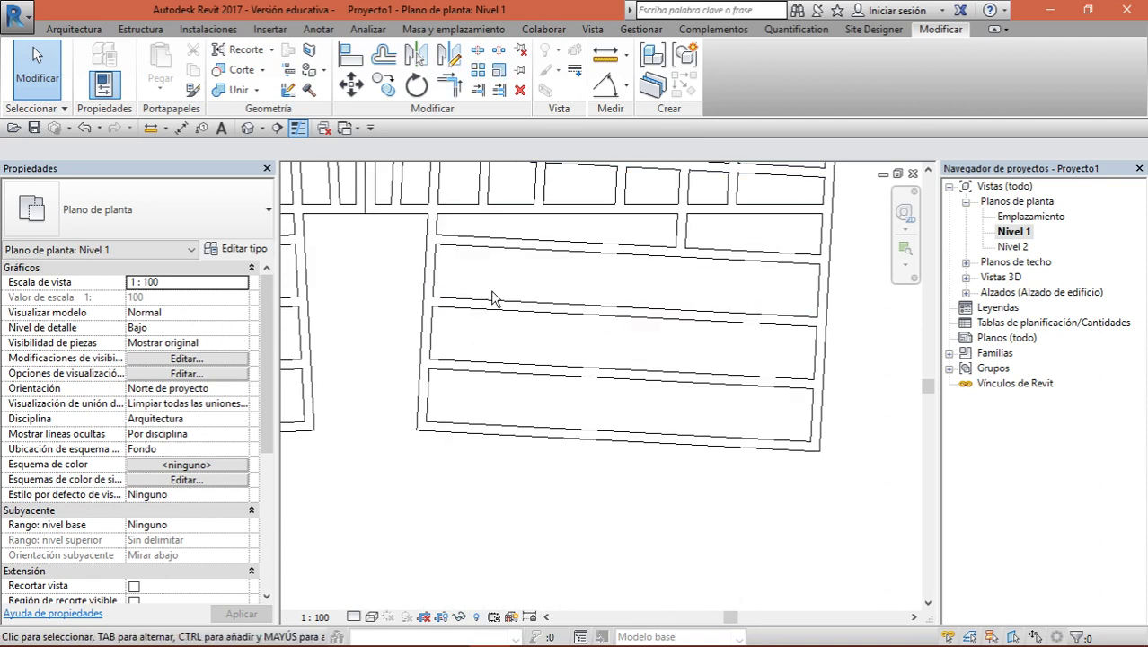
pyautogui.click(477, 50)
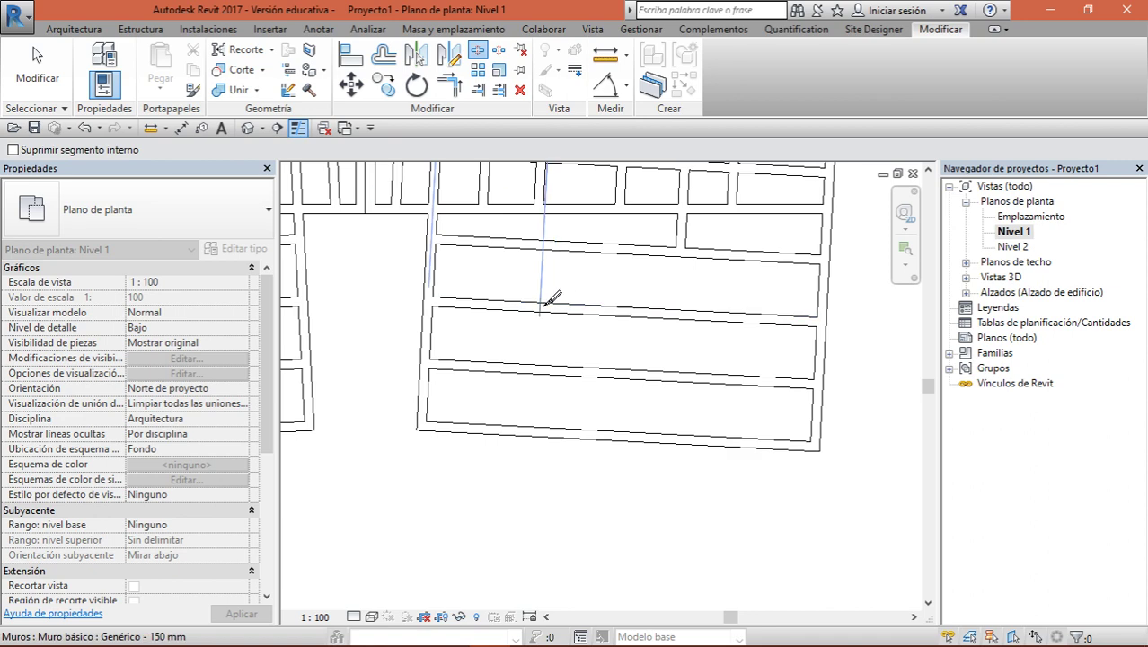
pyautogui.click(541, 305)
pyautogui.click(712, 314)
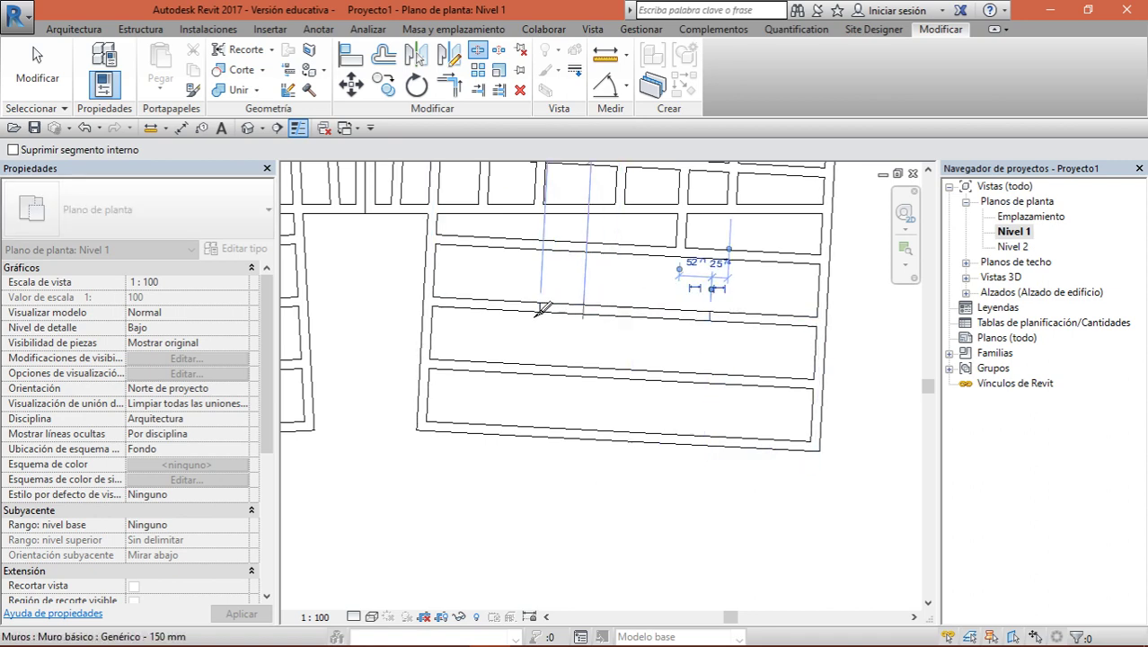
pyautogui.click(36, 82)
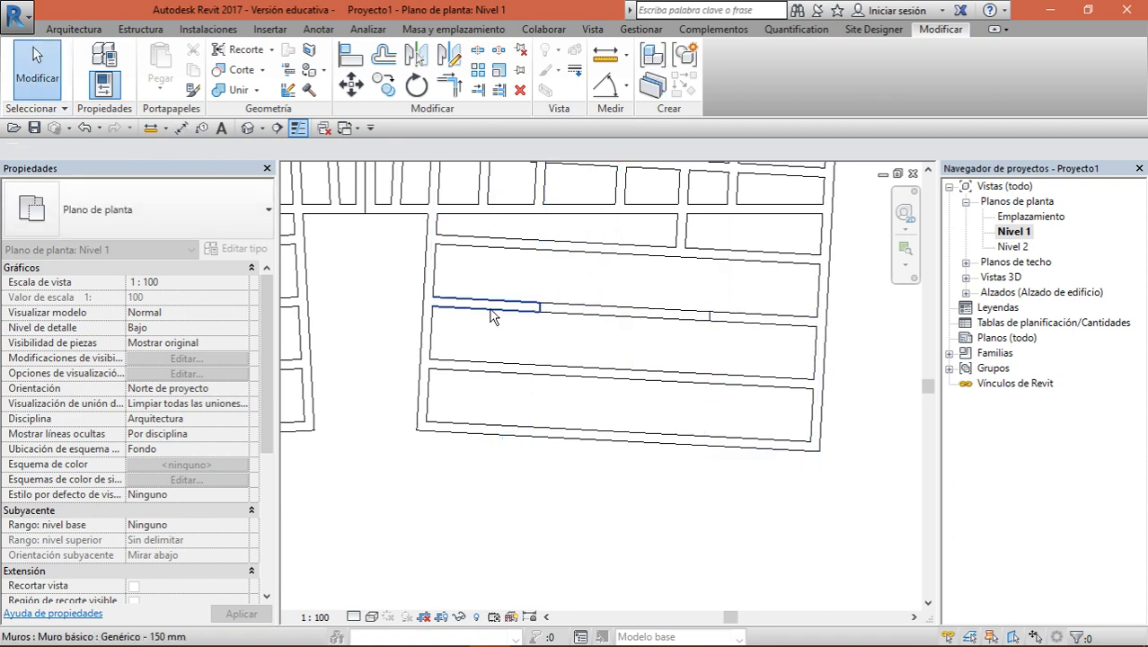
pyautogui.click(479, 50)
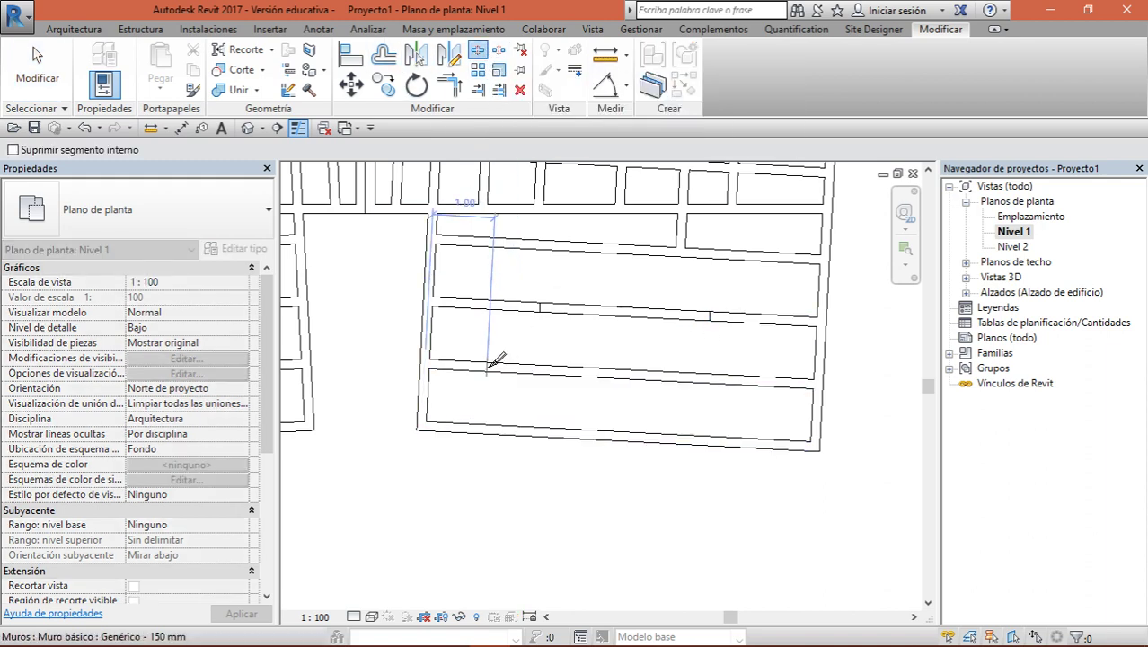
pyautogui.click(488, 365)
pyautogui.click(593, 370)
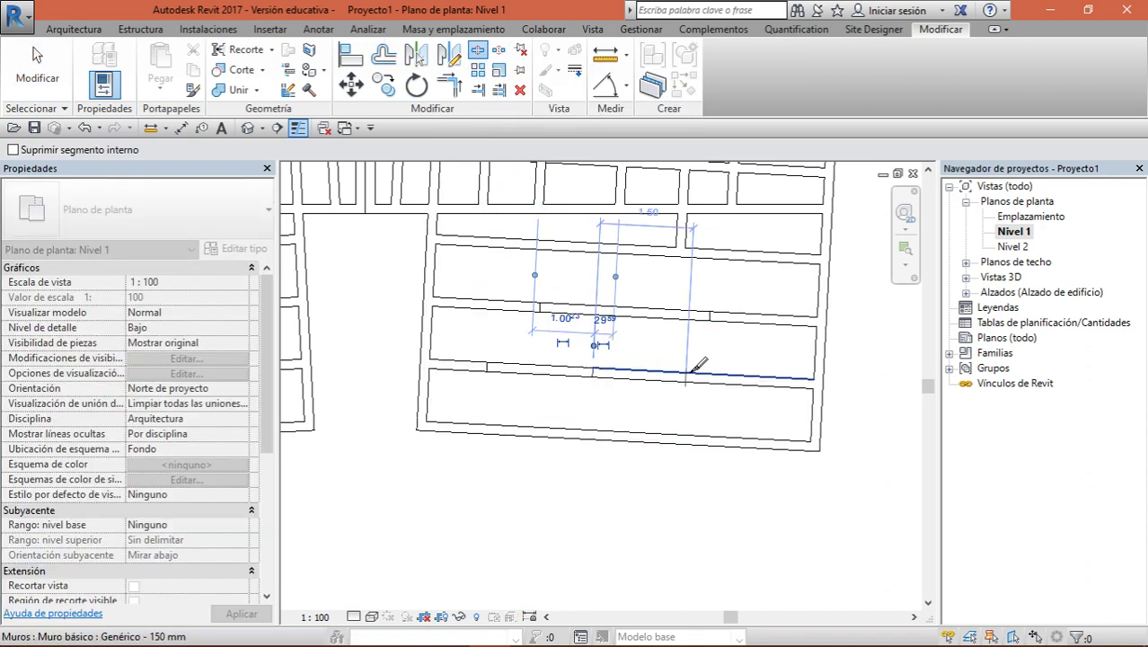
pyautogui.click(692, 373)
pyautogui.click(782, 376)
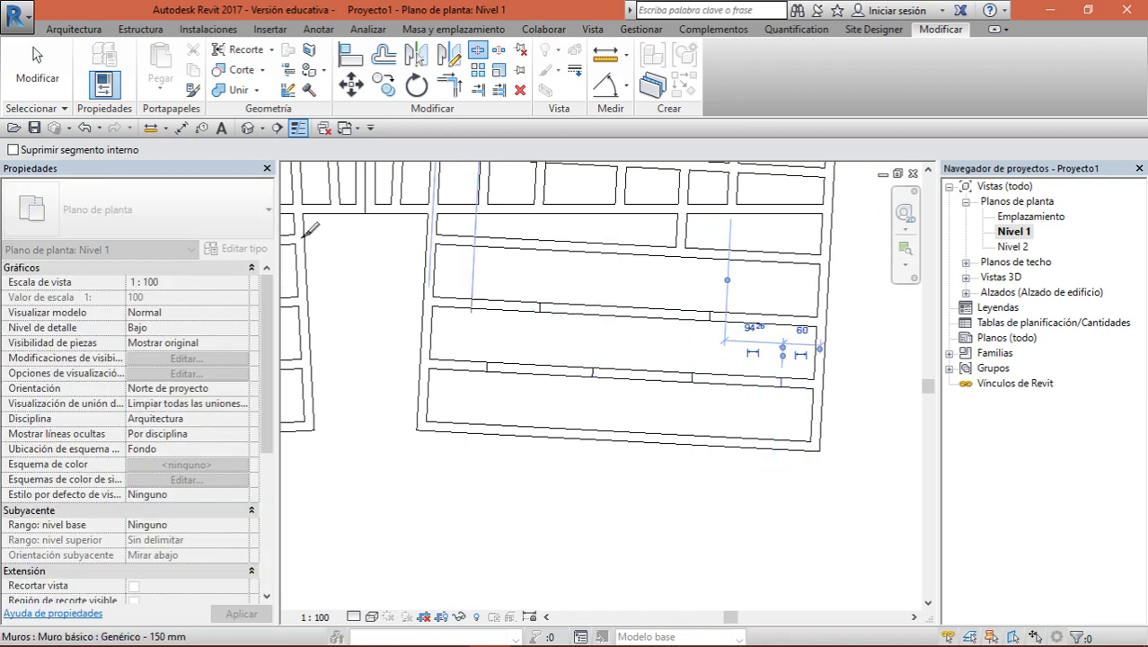
pyautogui.click(37, 67)
# Delete three of the cut wall pieces to open gaps between the rooms
pyautogui.click(508, 365)
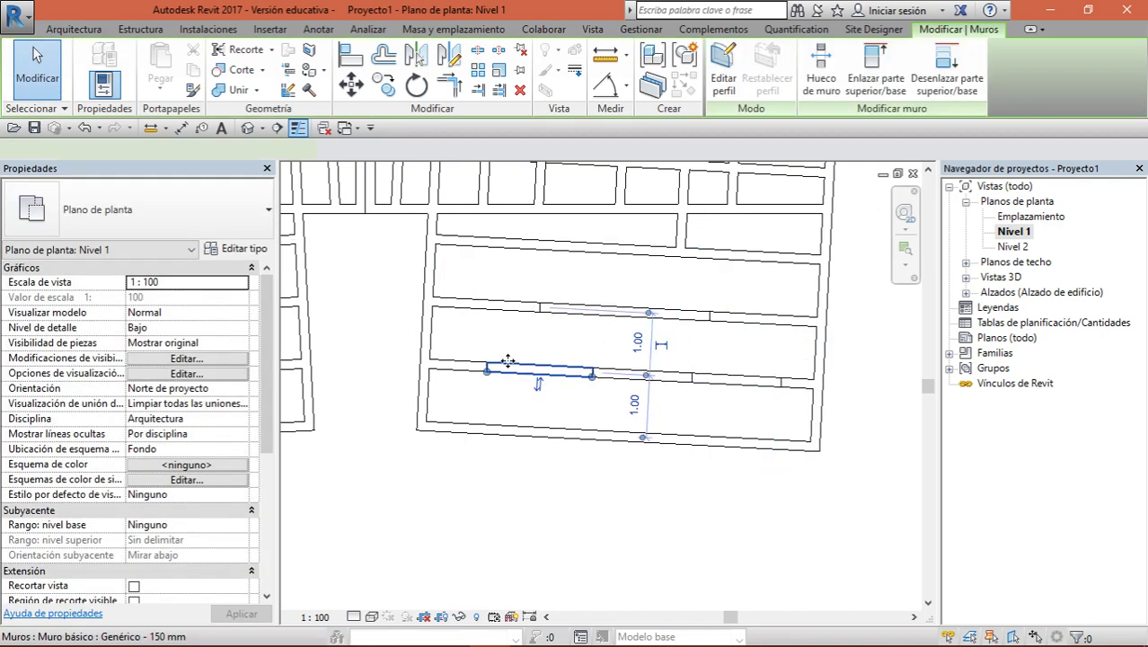
pyautogui.press('Delete')
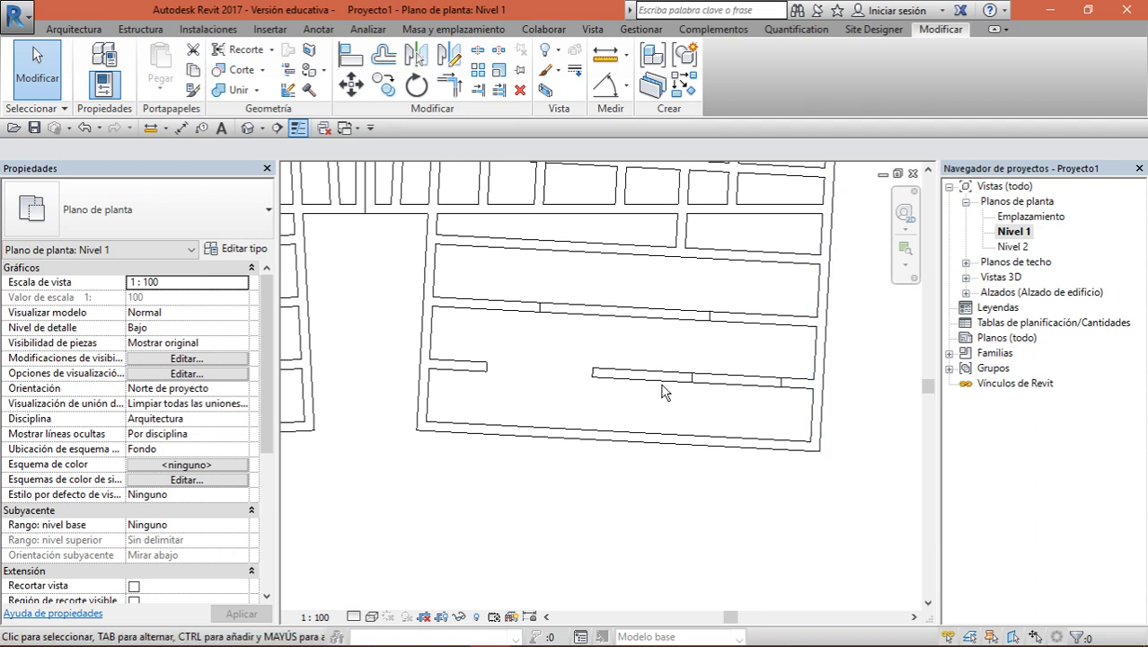
pyautogui.click(620, 312)
pyautogui.press('Delete')
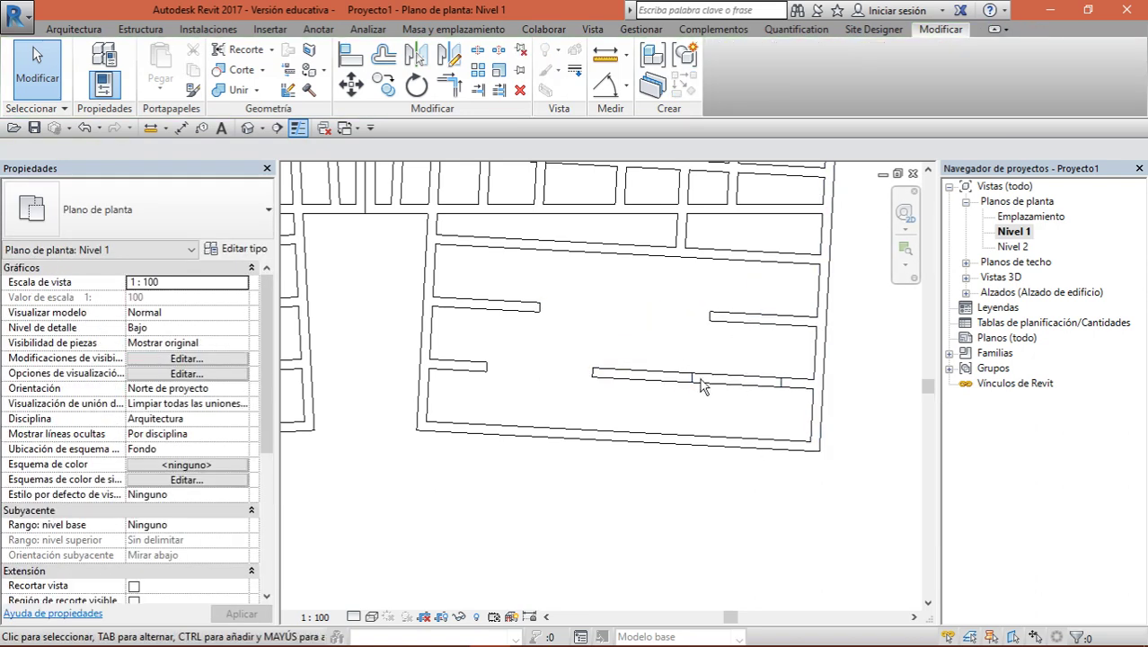
pyautogui.scroll(-2, 704, 387)
pyautogui.click(737, 378)
pyautogui.press('Delete')
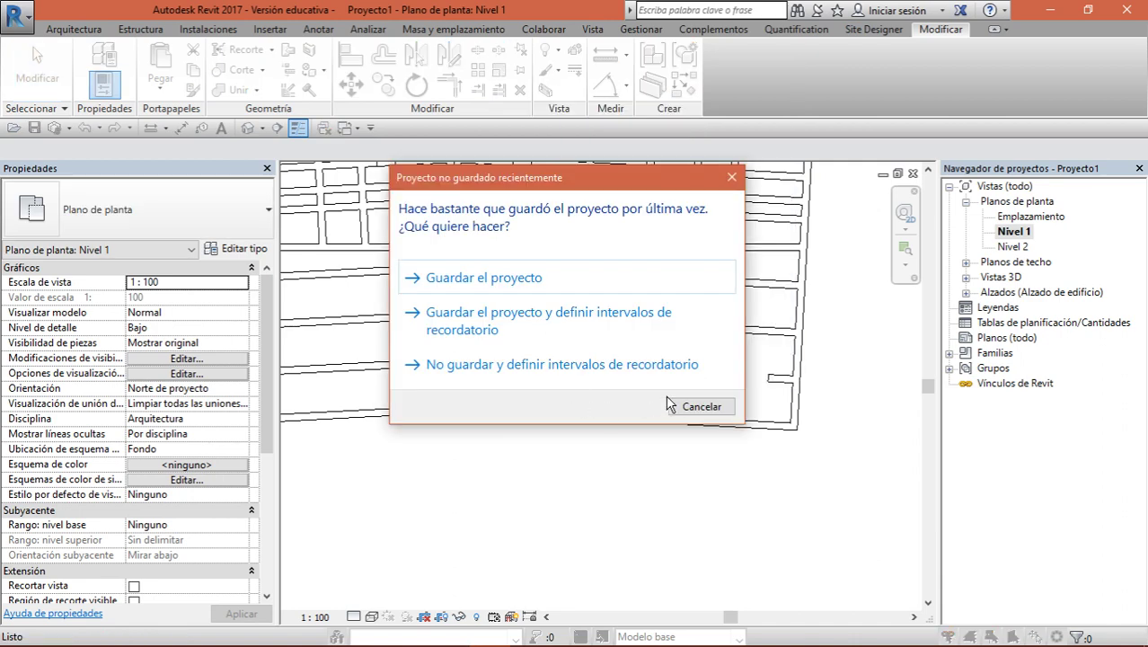
# Close the save reminder and start Split with Gap using a 0.05 joint gap
pyautogui.click(672, 406)
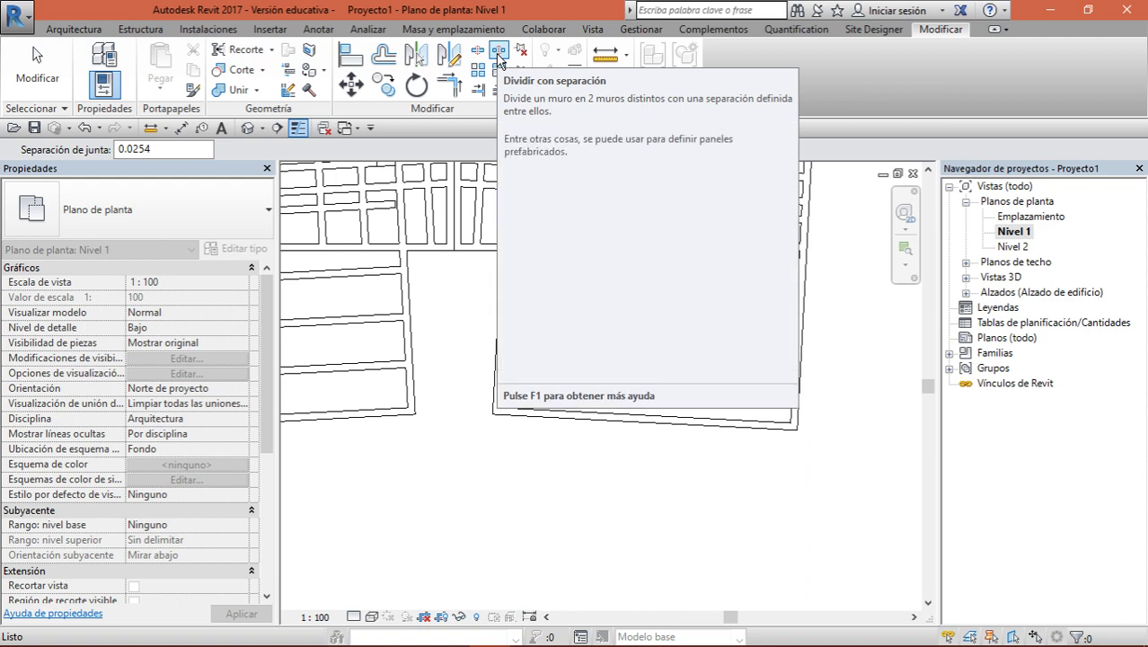
pyautogui.moveTo(499, 51)
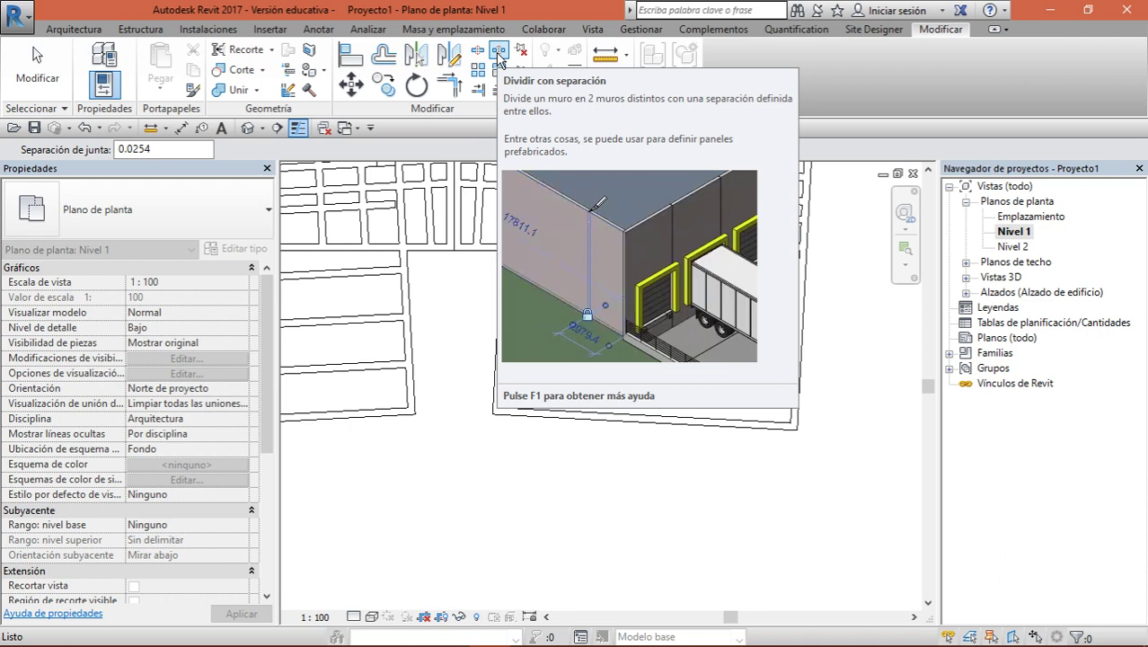
pyautogui.click(499, 56)
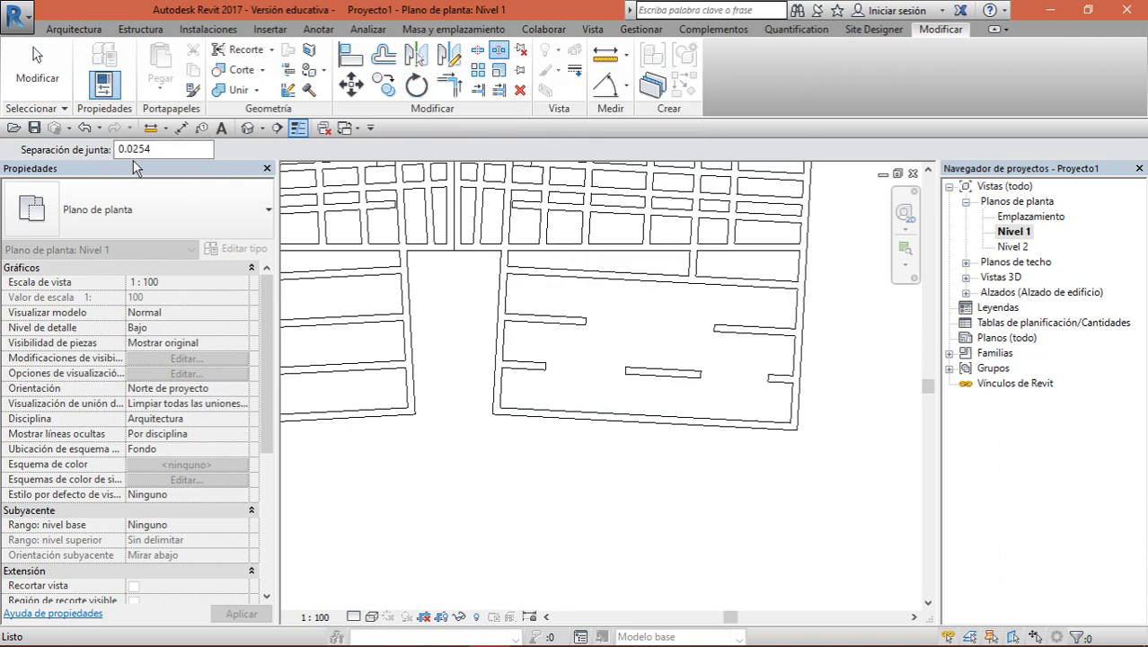
pyautogui.write('00')
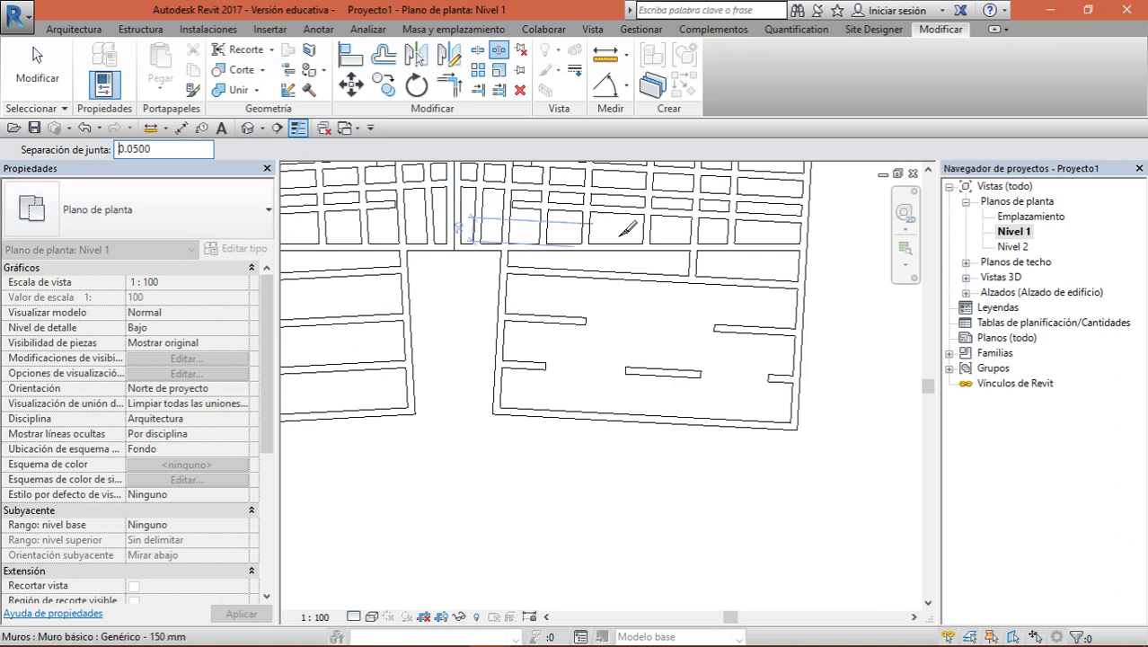
pyautogui.scroll(1, 712, 286)
pyautogui.scroll(1, 710, 287)
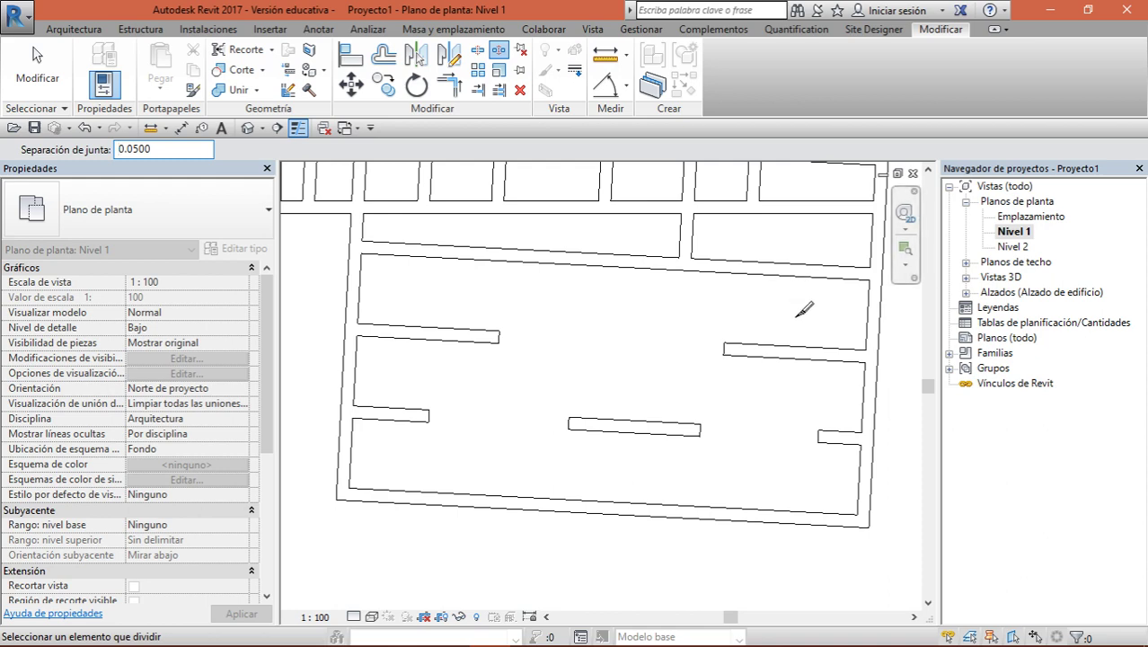
pyautogui.scroll(2, 729, 381)
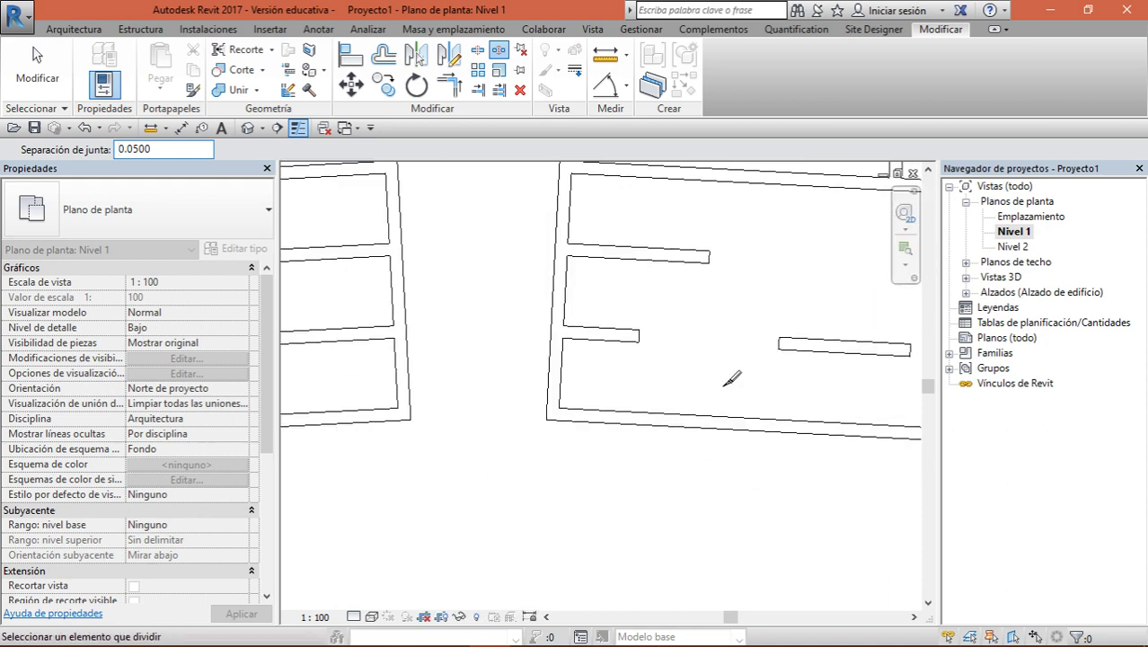
# Split the bottom wall at three points, leaving 0.05 gaps, then return to Modify
pyautogui.click(668, 415)
pyautogui.moveTo(731, 513); pyautogui.dragTo(458, 445, button='middle')
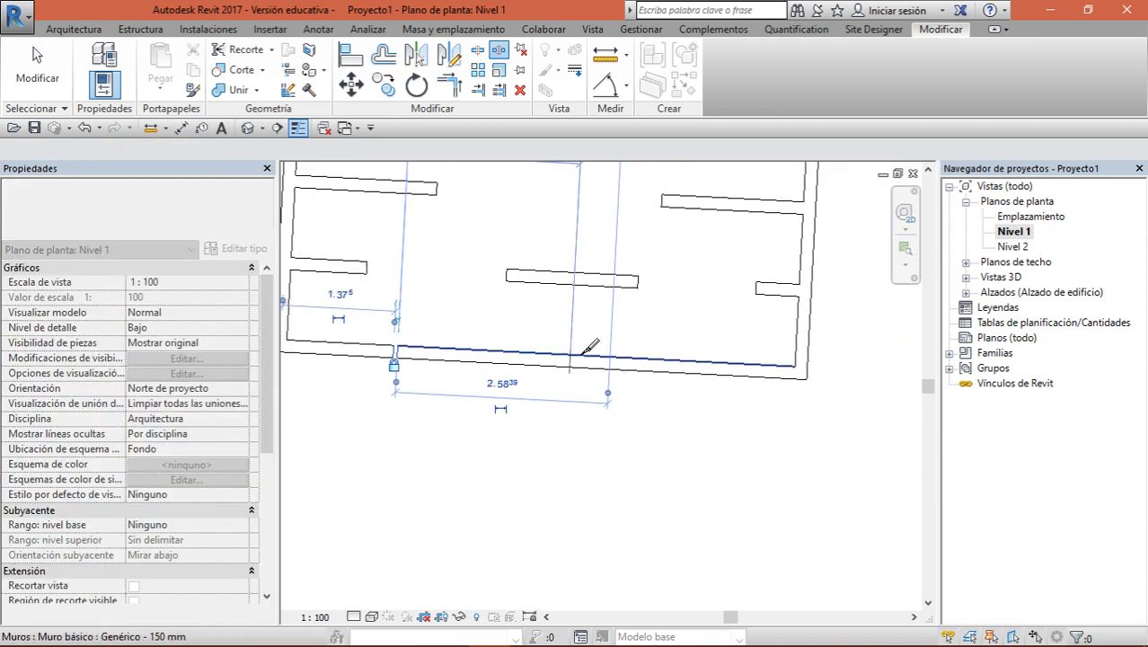
pyautogui.click(569, 361)
pyautogui.click(711, 364)
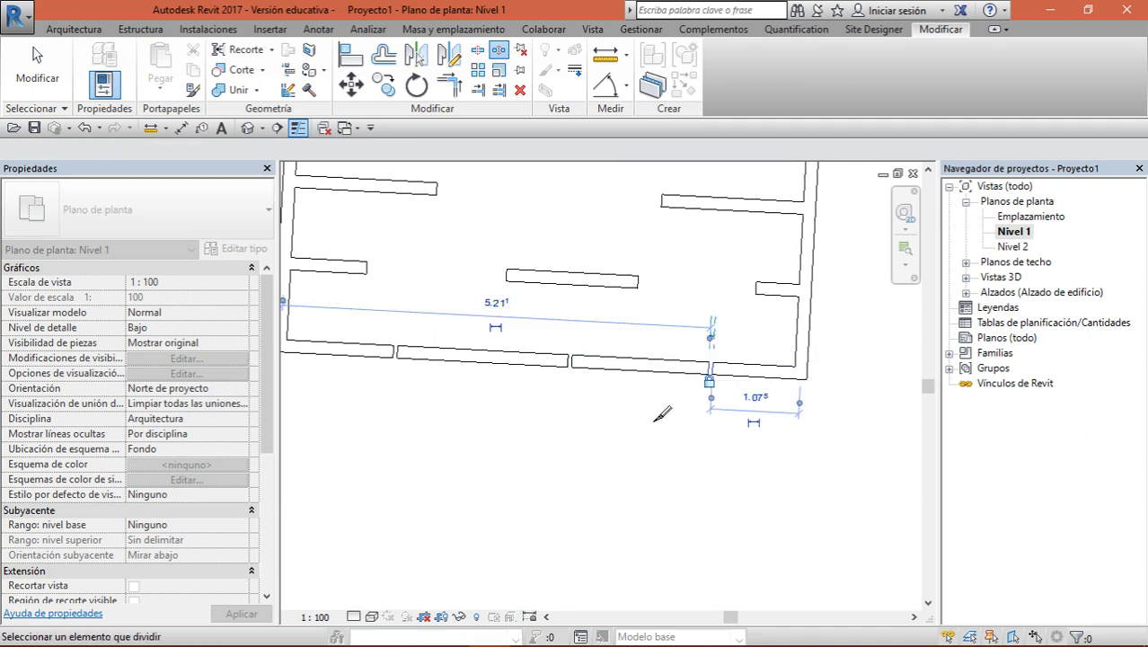
pyautogui.scroll(-2, 675, 438)
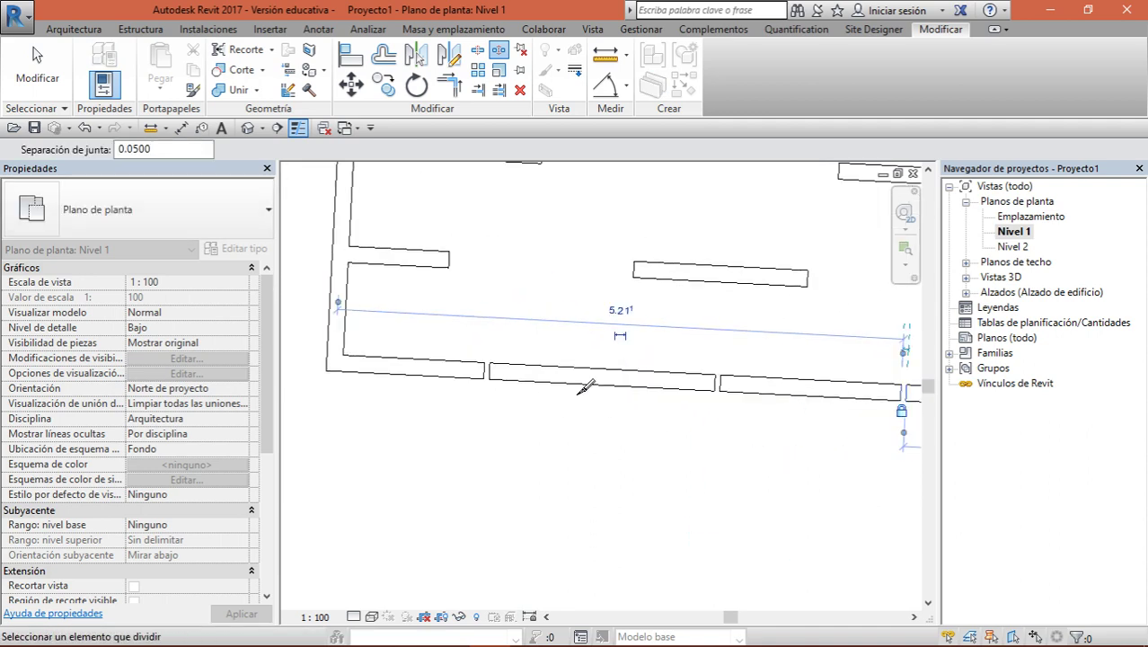
pyautogui.scroll(-1, 530, 419)
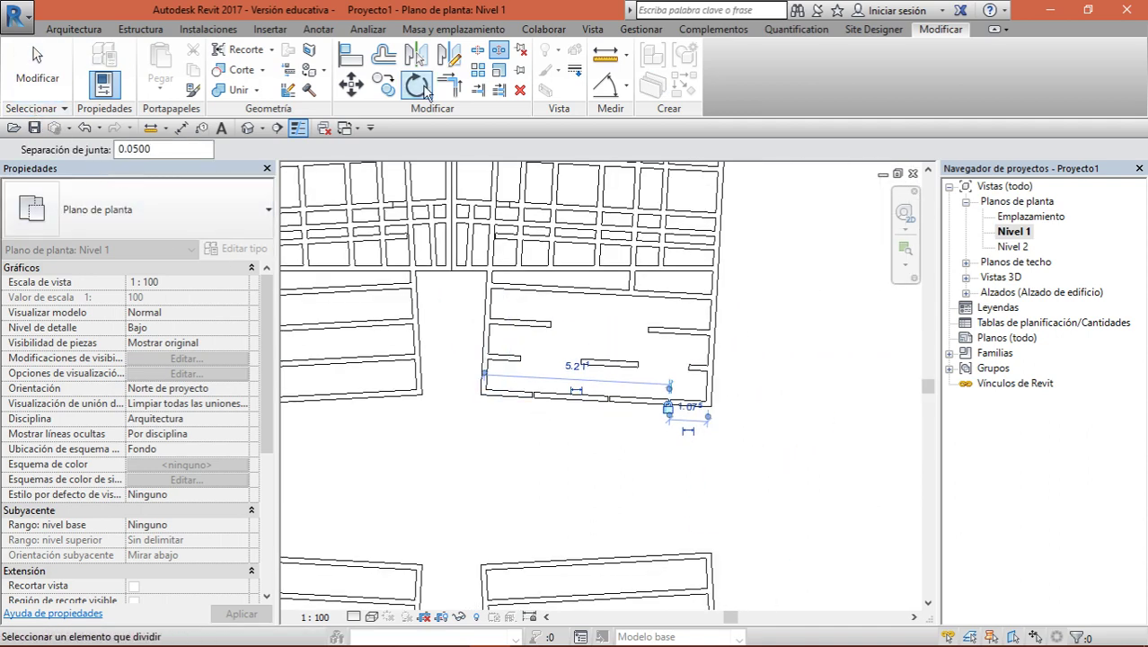
pyautogui.scroll(-2, 579, 321)
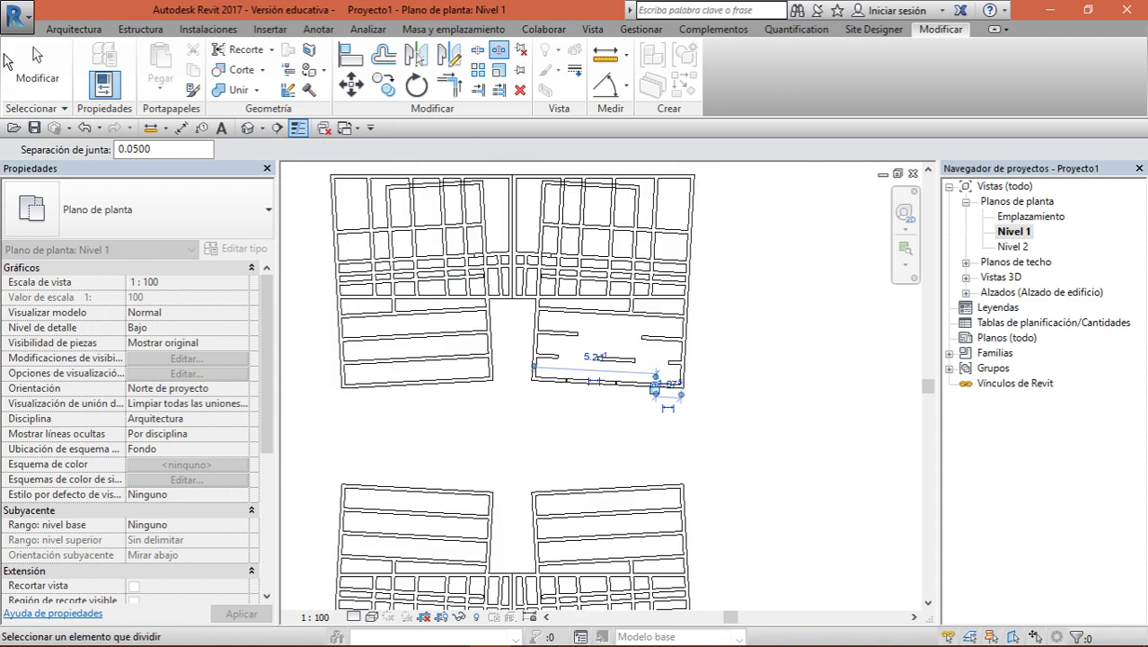
pyautogui.click(28, 63)
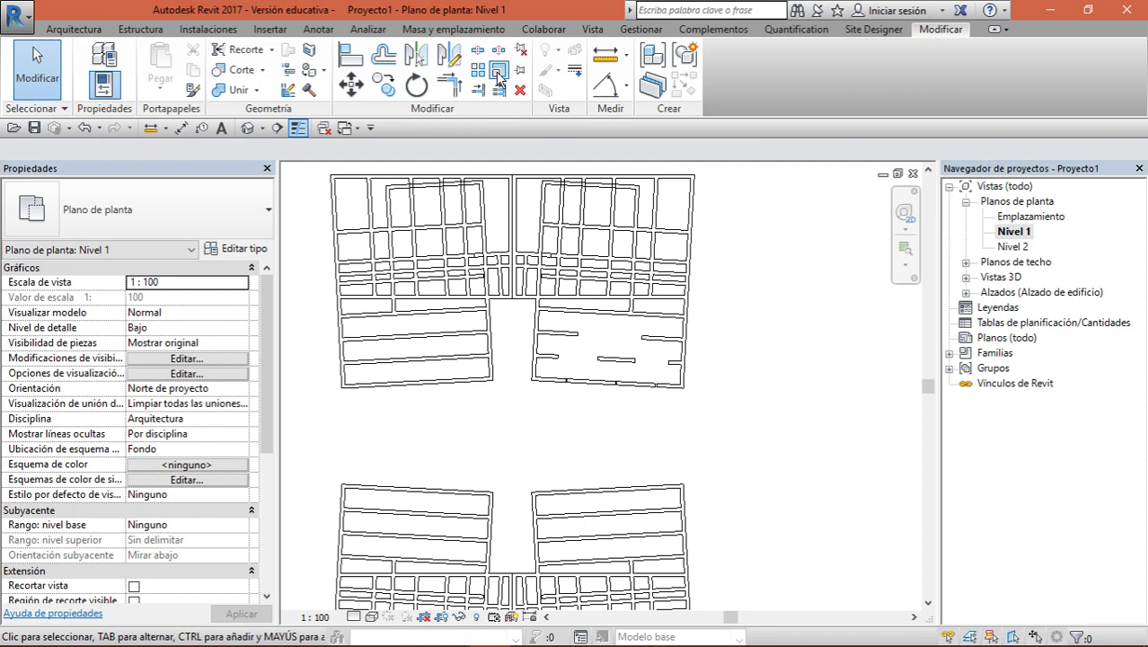
# Window-select all walls of both blocks, abandon a trial Matriz, and reselect all walls
pyautogui.scroll(-3, 539, 275)
pyautogui.moveTo(680, 184)
pyautogui.mouseDown()
pyautogui.moveTo(457, 469)
pyautogui.moveTo(382, 500)
pyautogui.mouseUp()
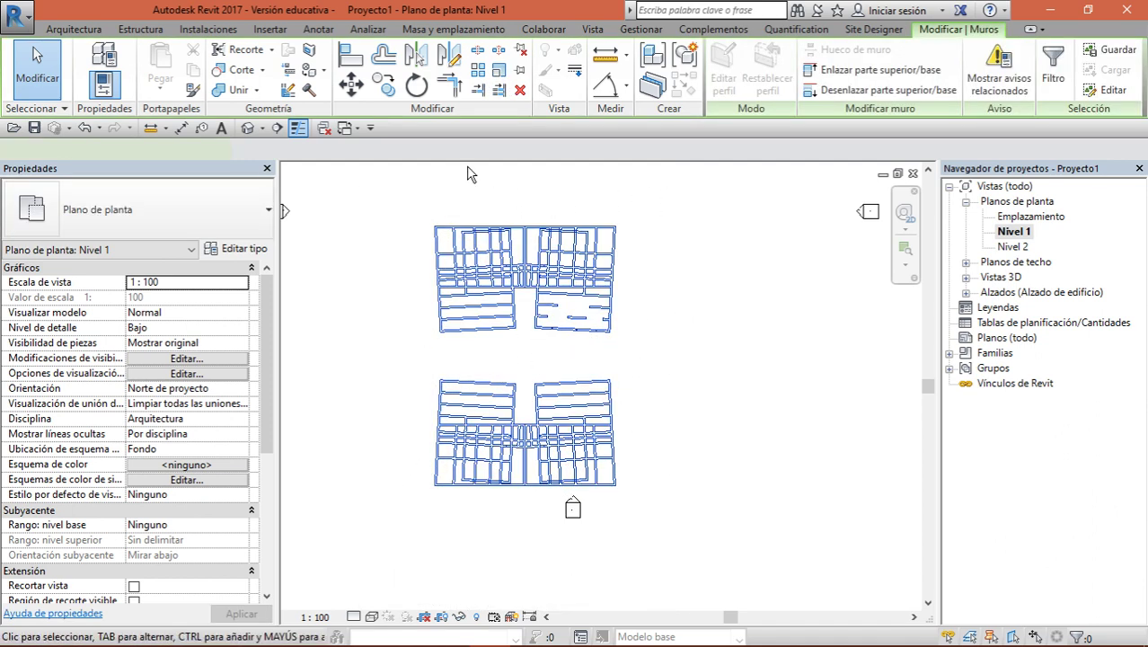
pyautogui.click(481, 85)
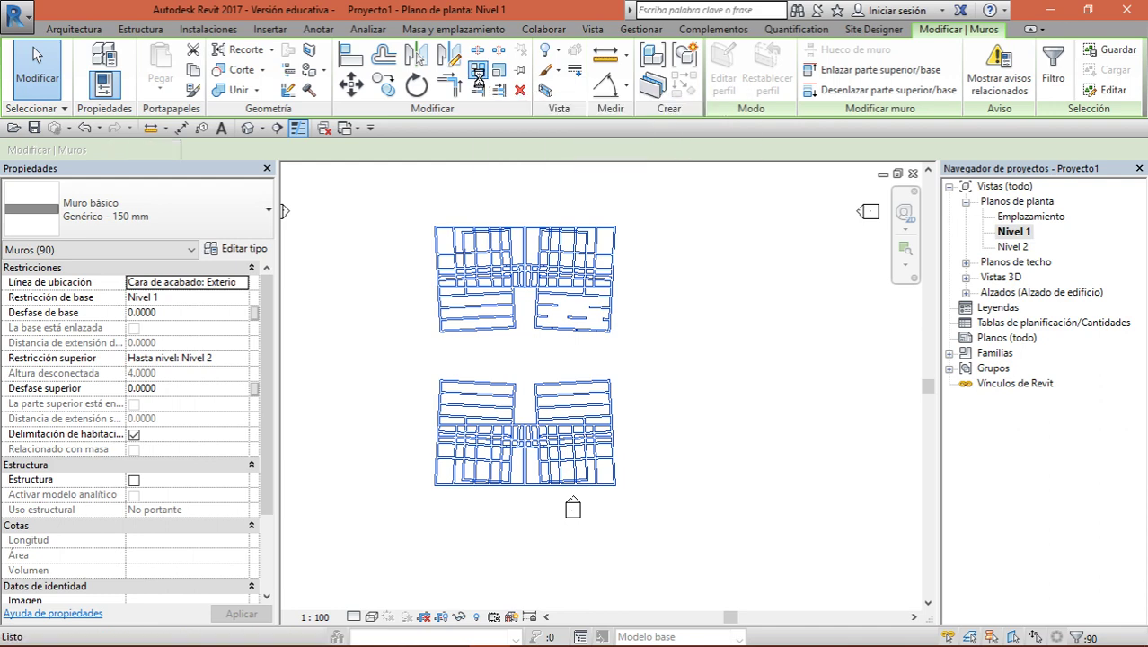
pyautogui.click(478, 74)
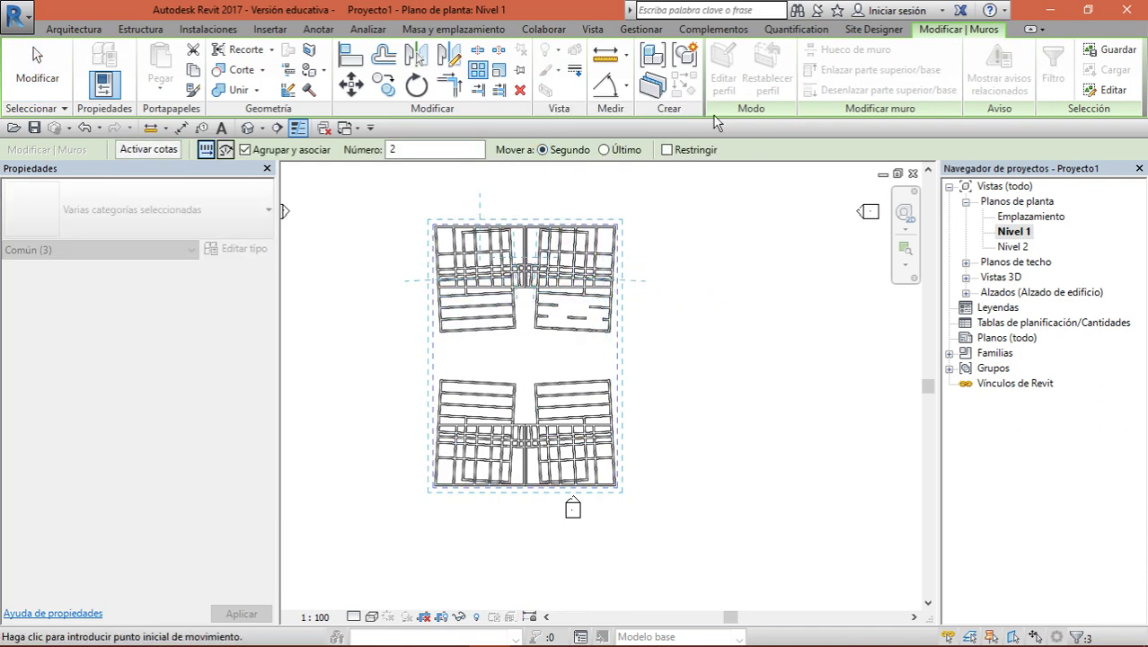
pyautogui.click(451, 205)
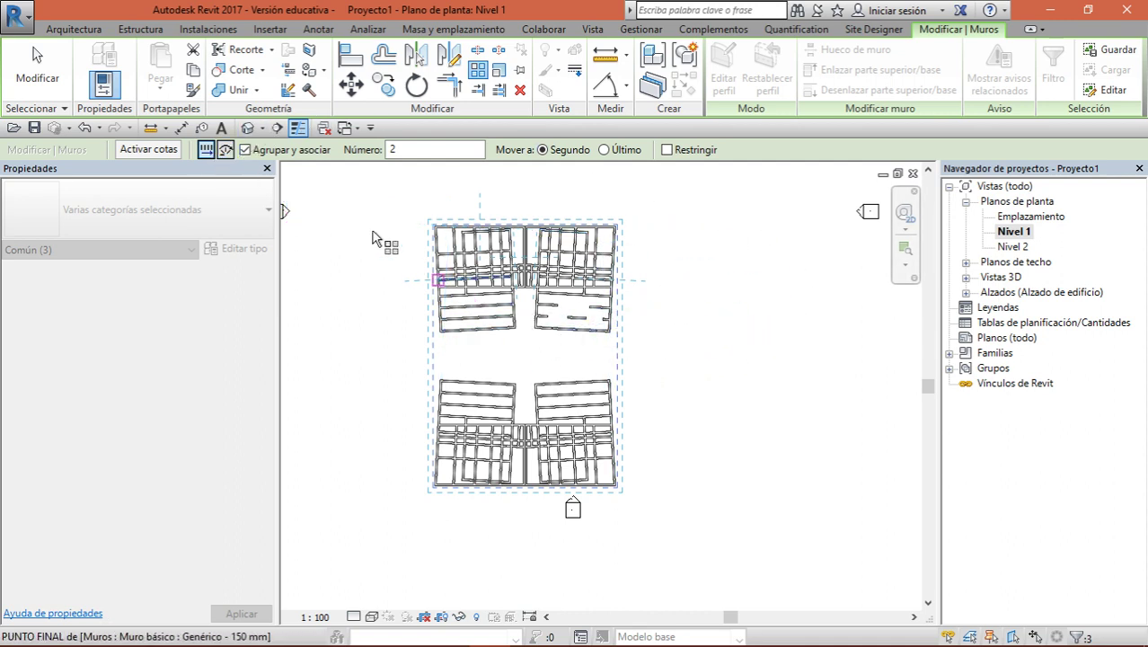
pyautogui.click(523, 230)
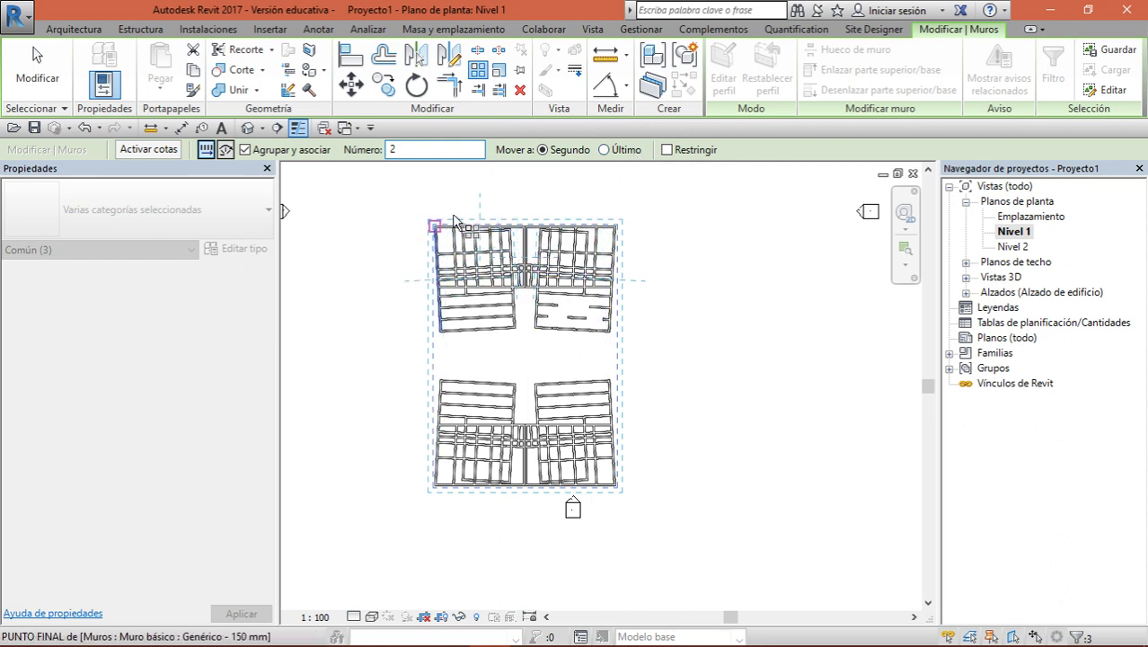
pyautogui.click(512, 247)
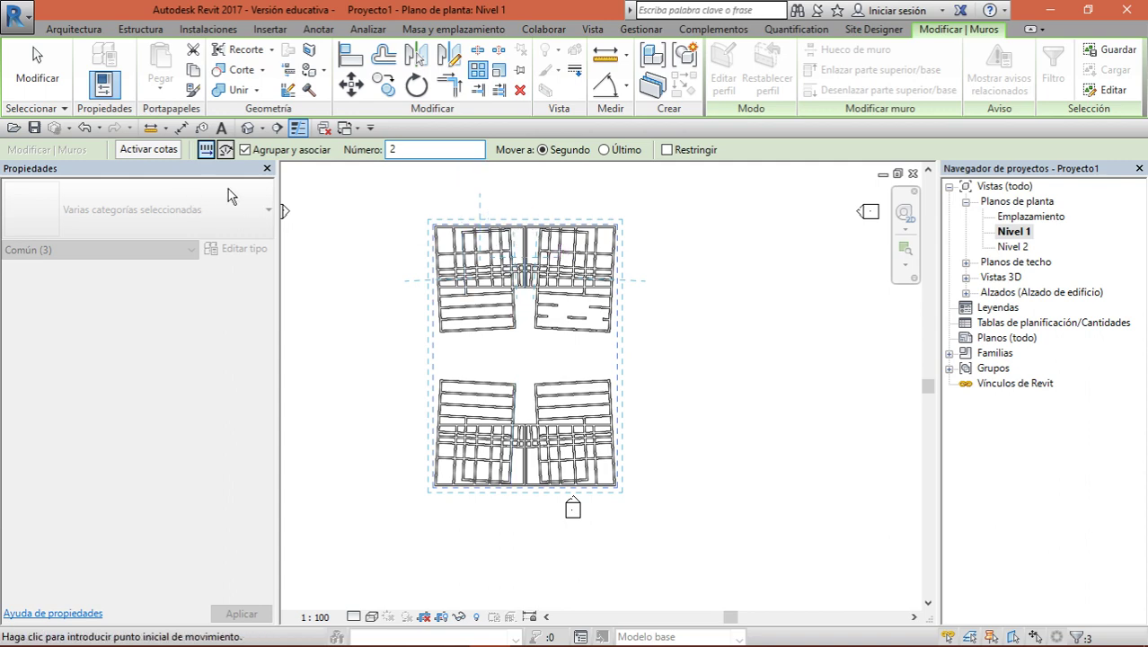
pyautogui.click(38, 67)
pyautogui.moveTo(719, 192); pyautogui.dragTo(368, 495)
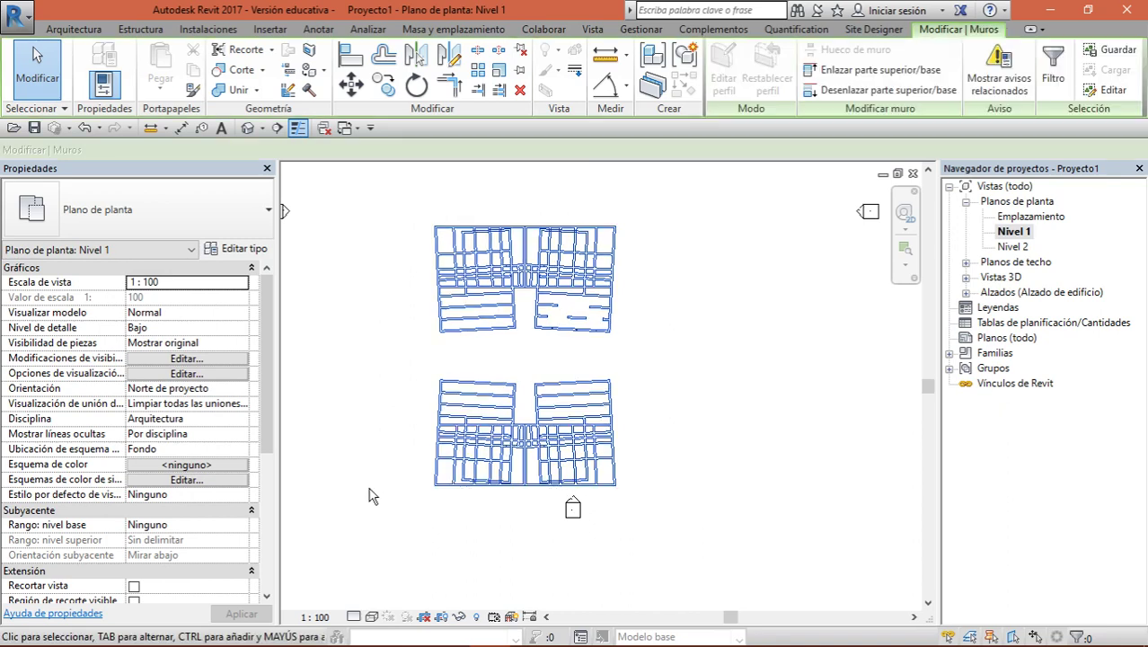
# Start a Lineal array of the selected walls and try picking a start point
pyautogui.click(479, 79)
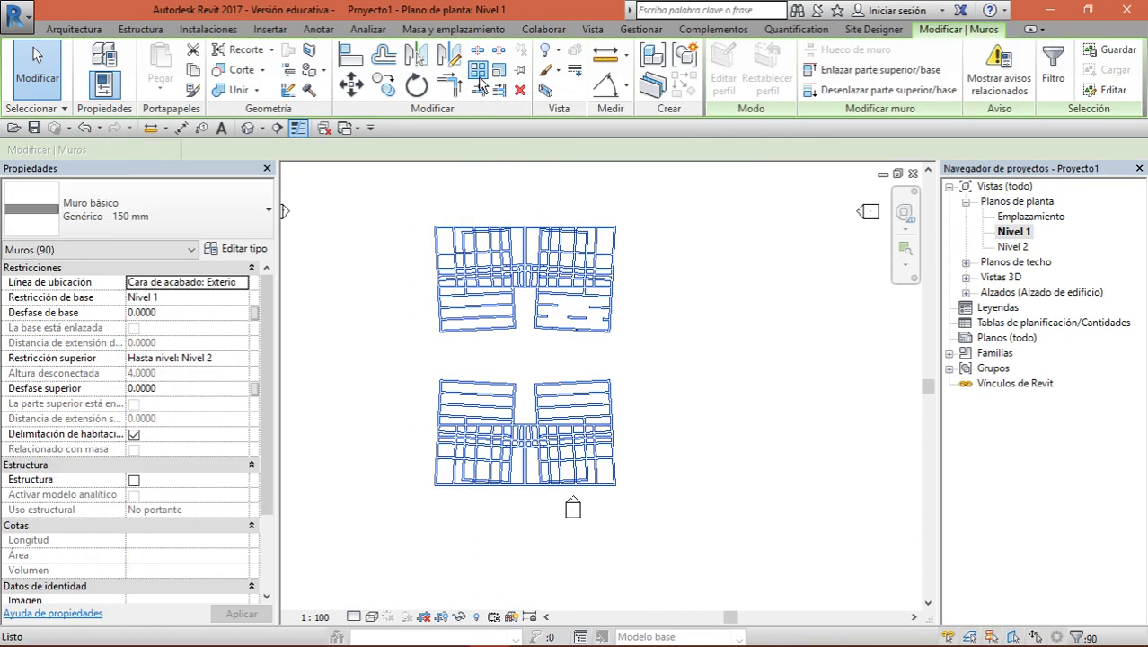
pyautogui.click(478, 79)
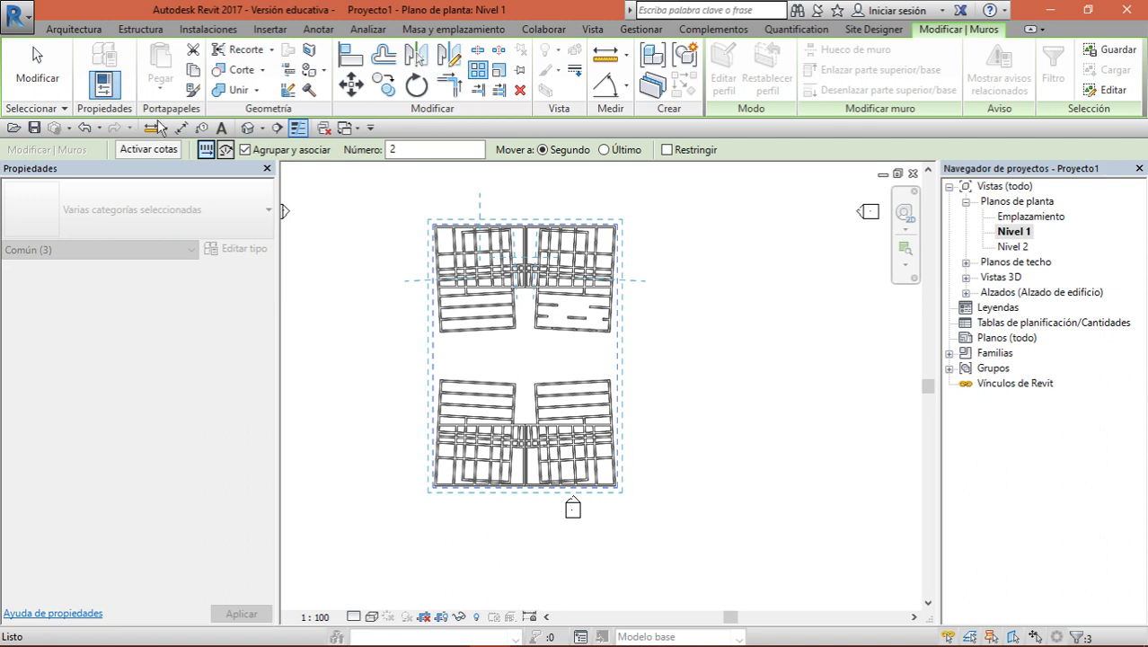
pyautogui.click(215, 155)
pyautogui.write('3')
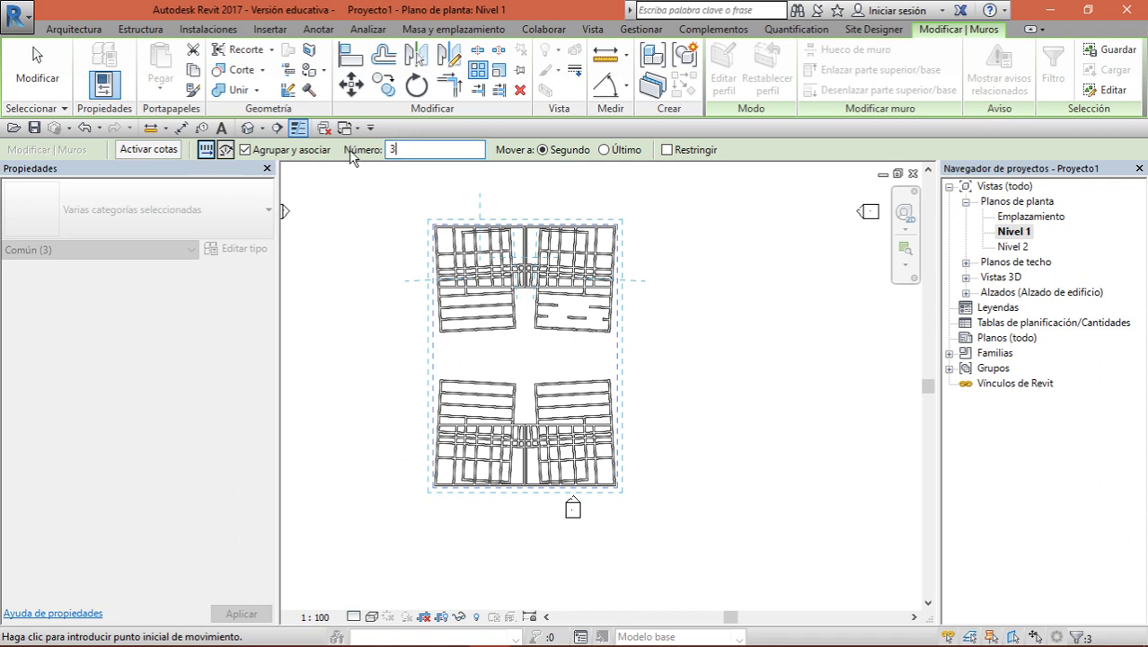
pyautogui.click(523, 270)
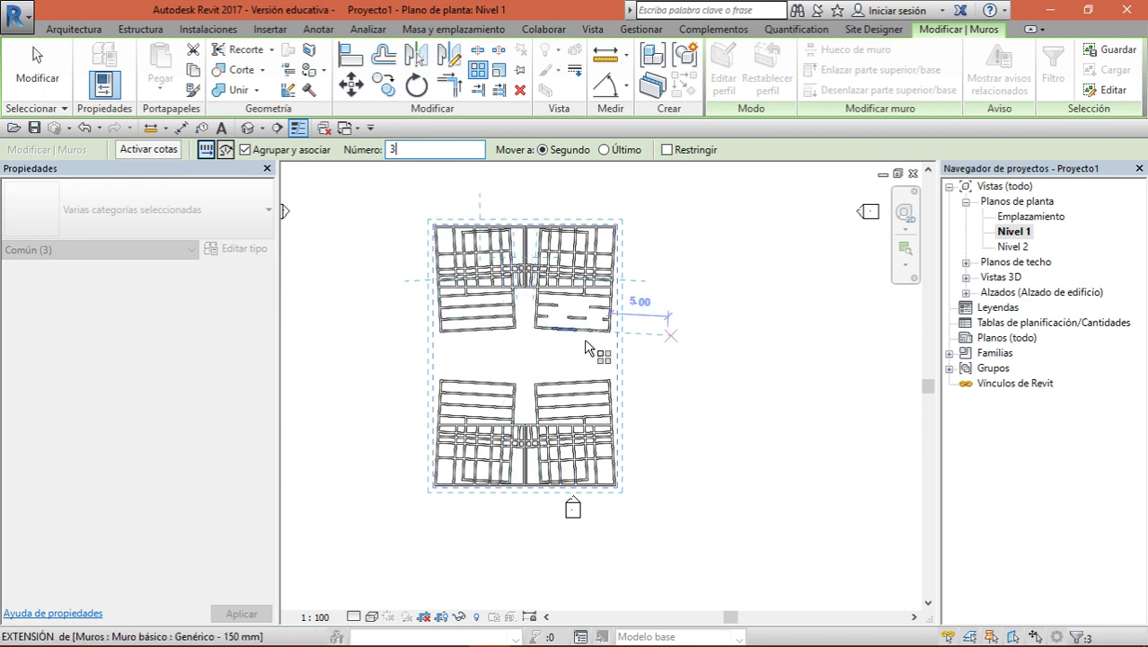
pyautogui.press('Escape')
pyautogui.click(530, 235)
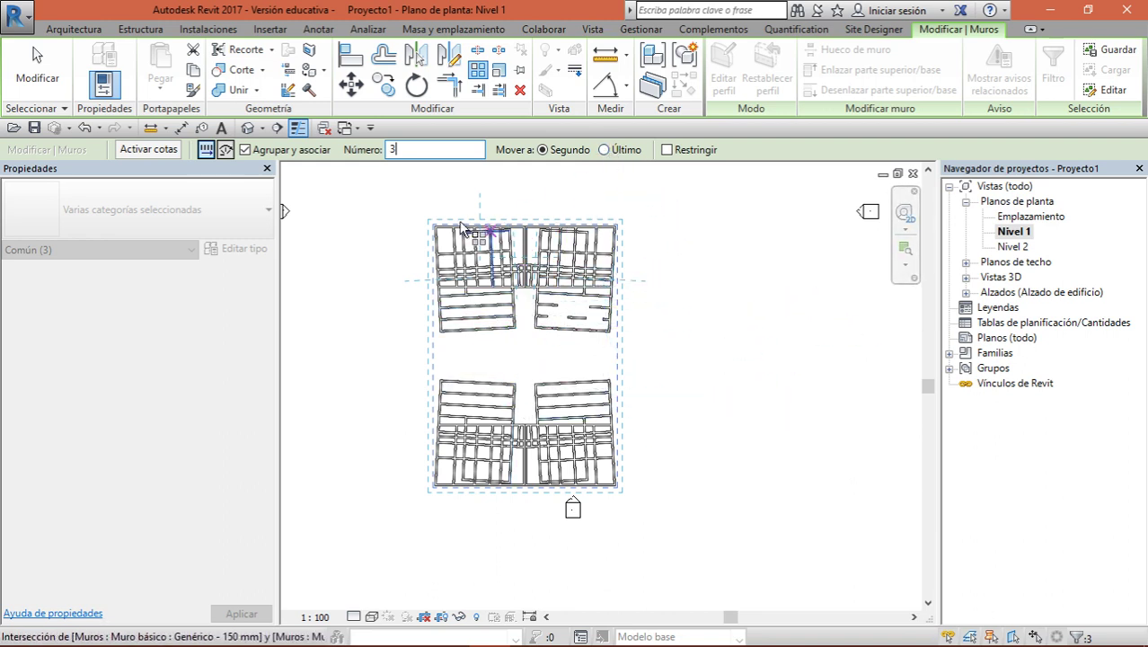
pyautogui.click(391, 150)
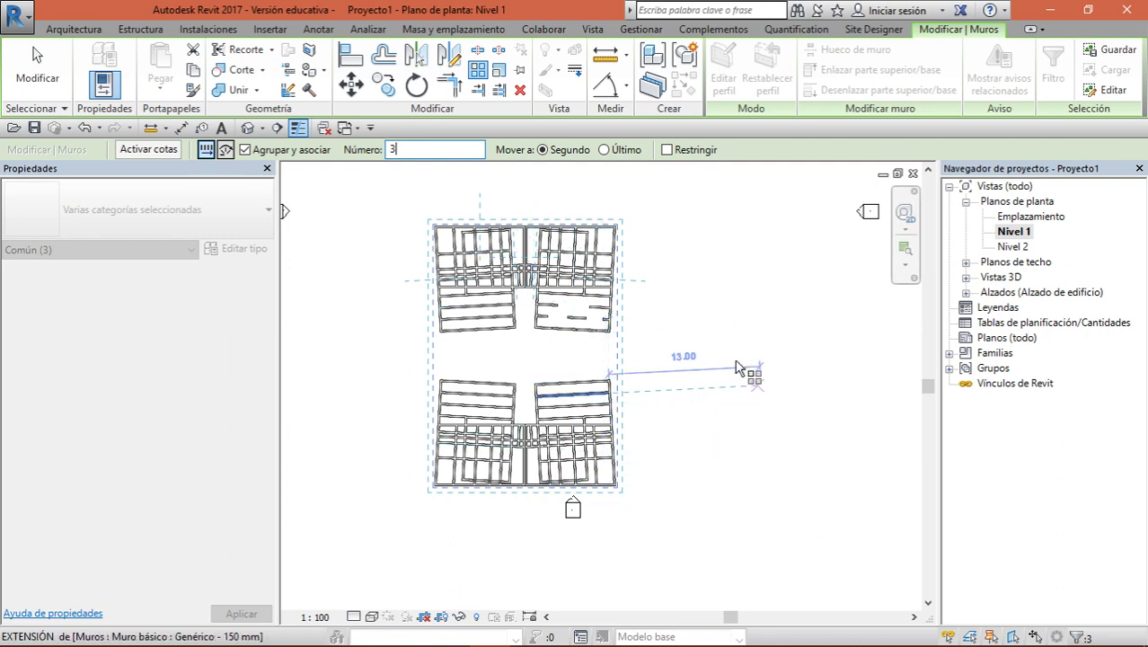
# Array three copies 20.00 apart to the right from a wall end and accept the warning
pyautogui.click(525, 347)
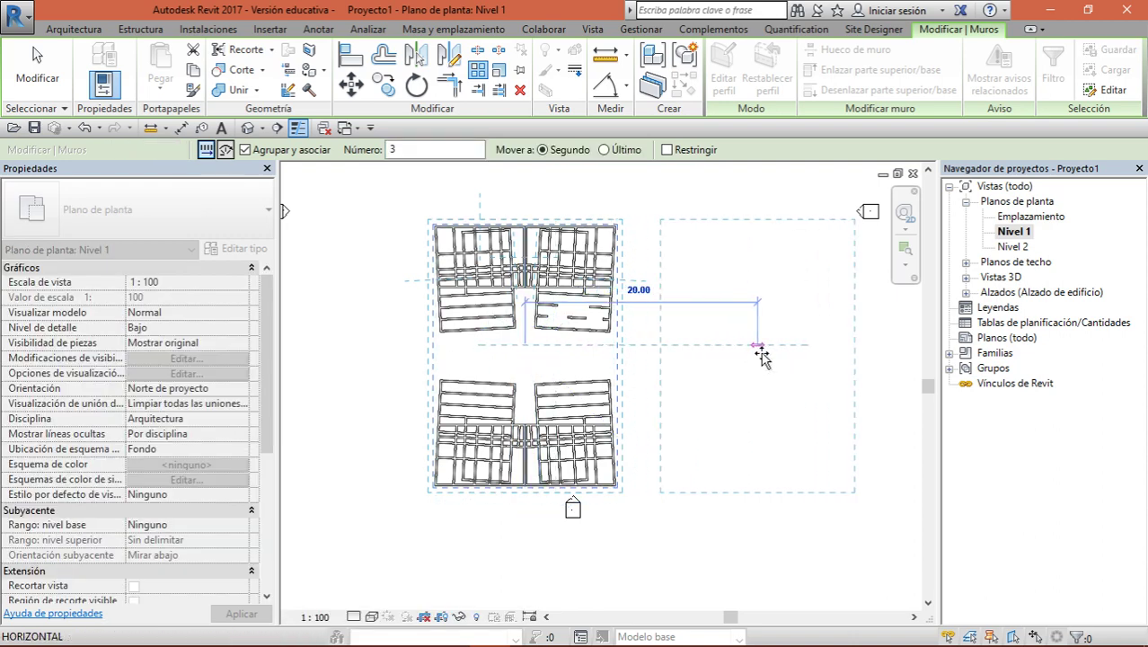
pyautogui.click(760, 348)
pyautogui.scroll(-2, 377, 310)
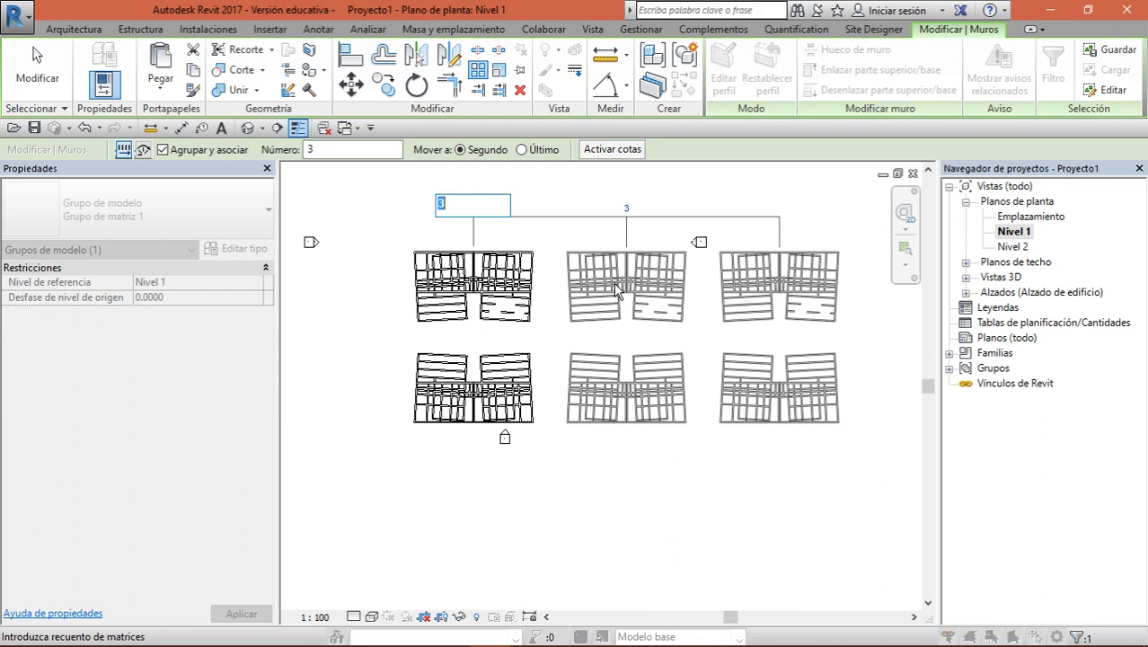
pyautogui.press('Return')
pyautogui.click(634, 388)
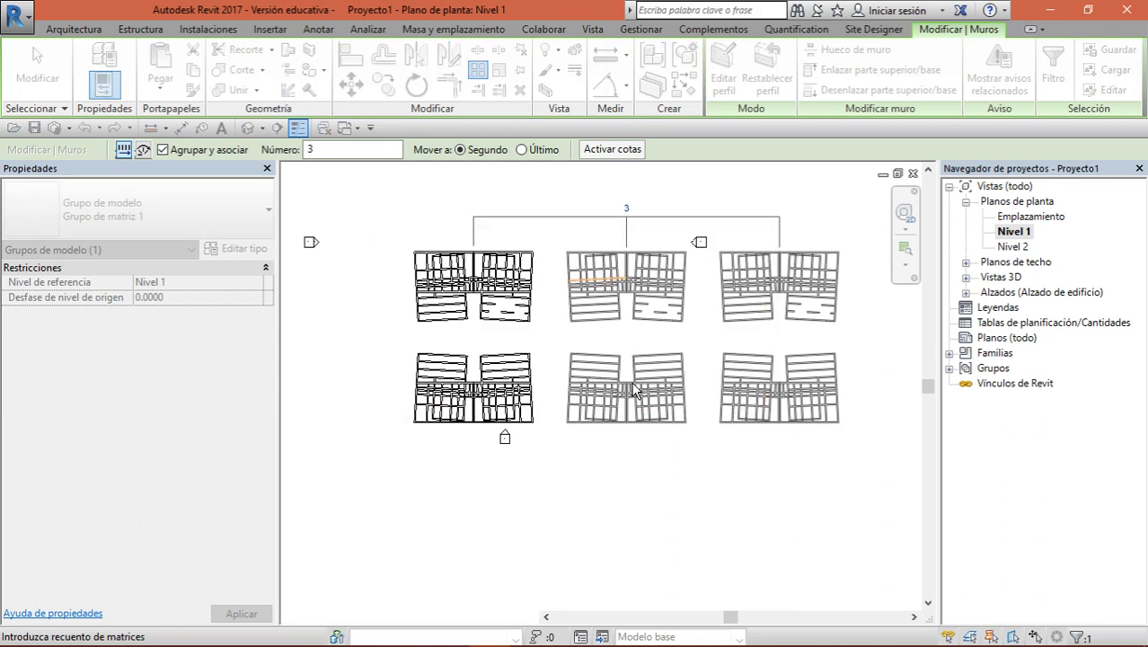
pyautogui.click(686, 484)
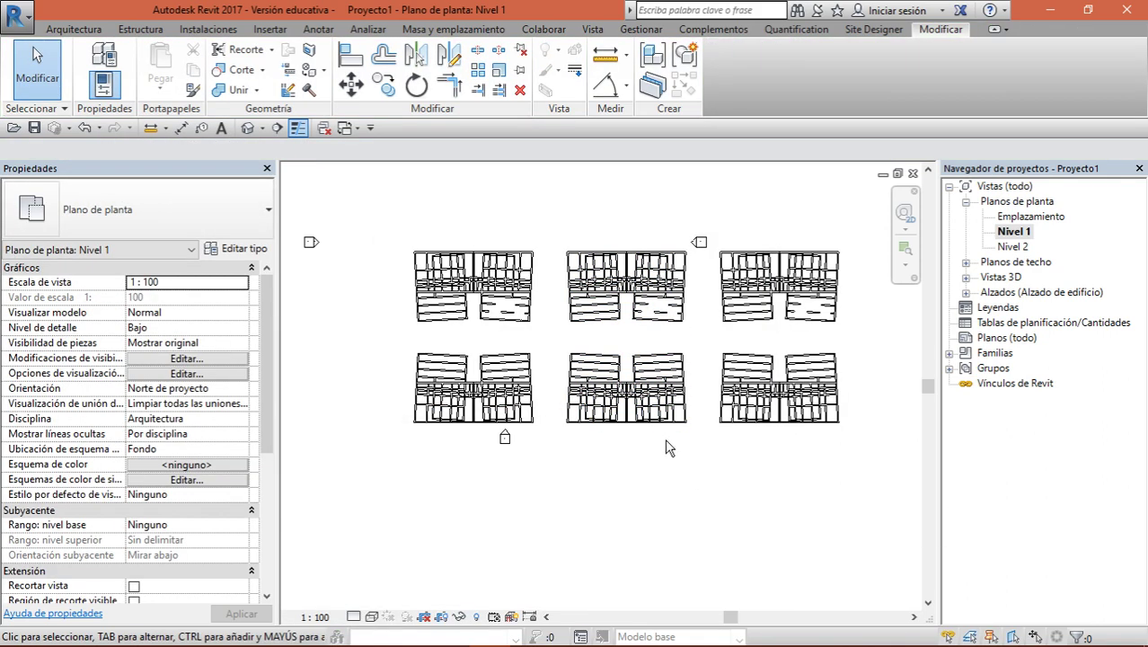
# Select one wall and choose Seleccionar todos los ejemplares > Visibles en vista for all 271 walls
pyautogui.moveTo(886, 317); pyautogui.dragTo(368, 329)
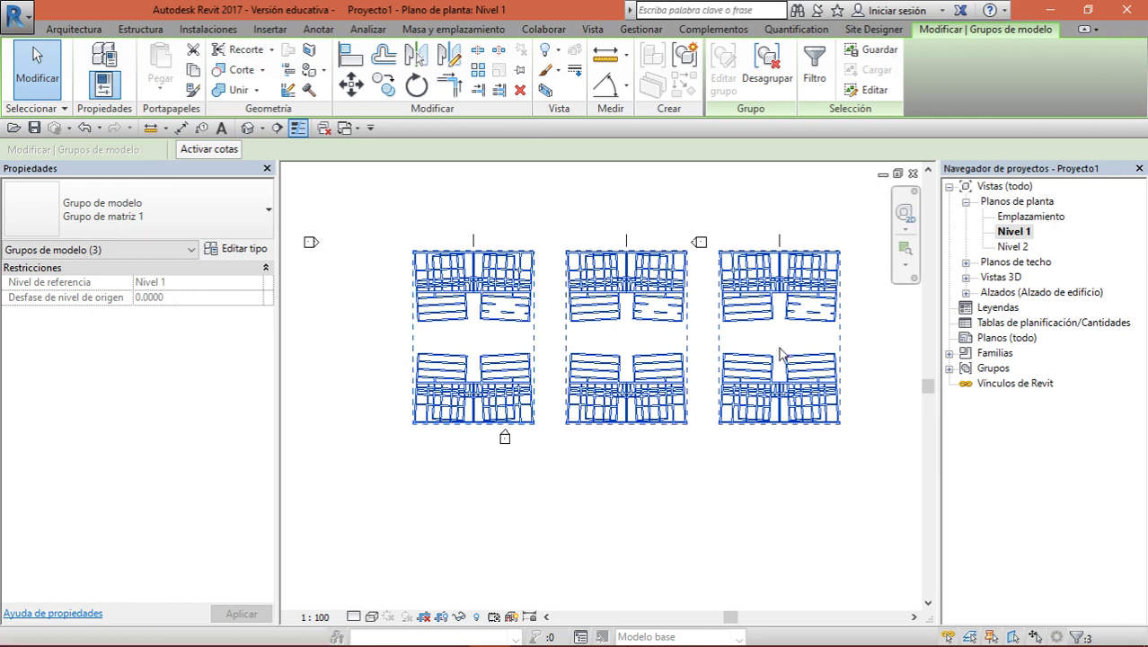
pyautogui.click(902, 341)
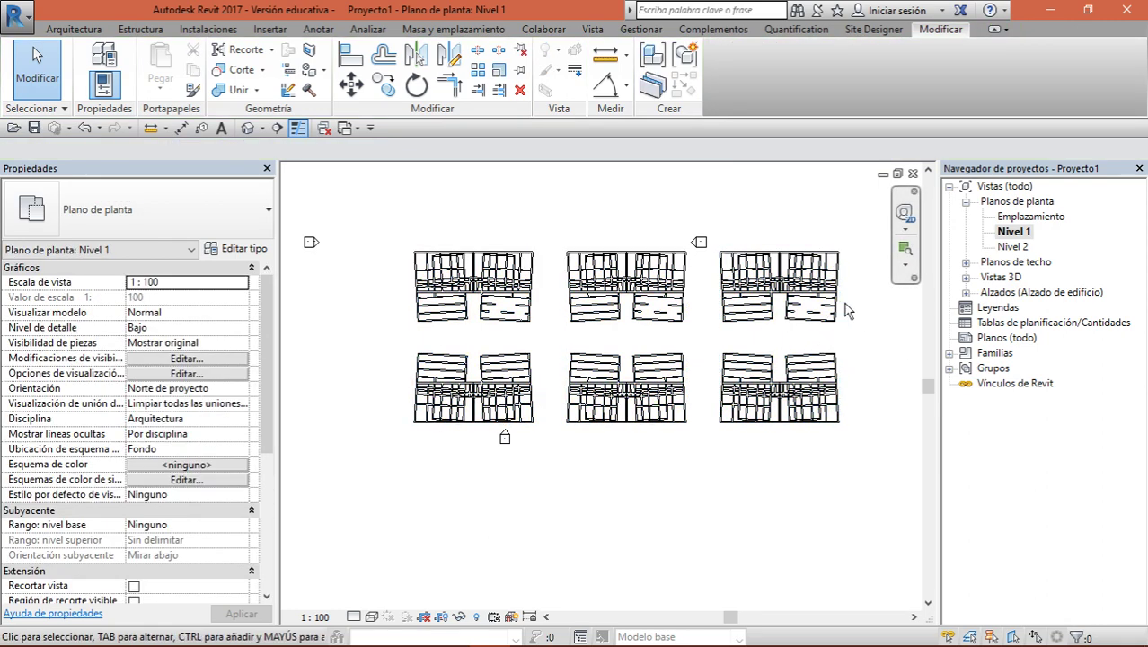
pyautogui.moveTo(871, 306); pyautogui.dragTo(356, 406)
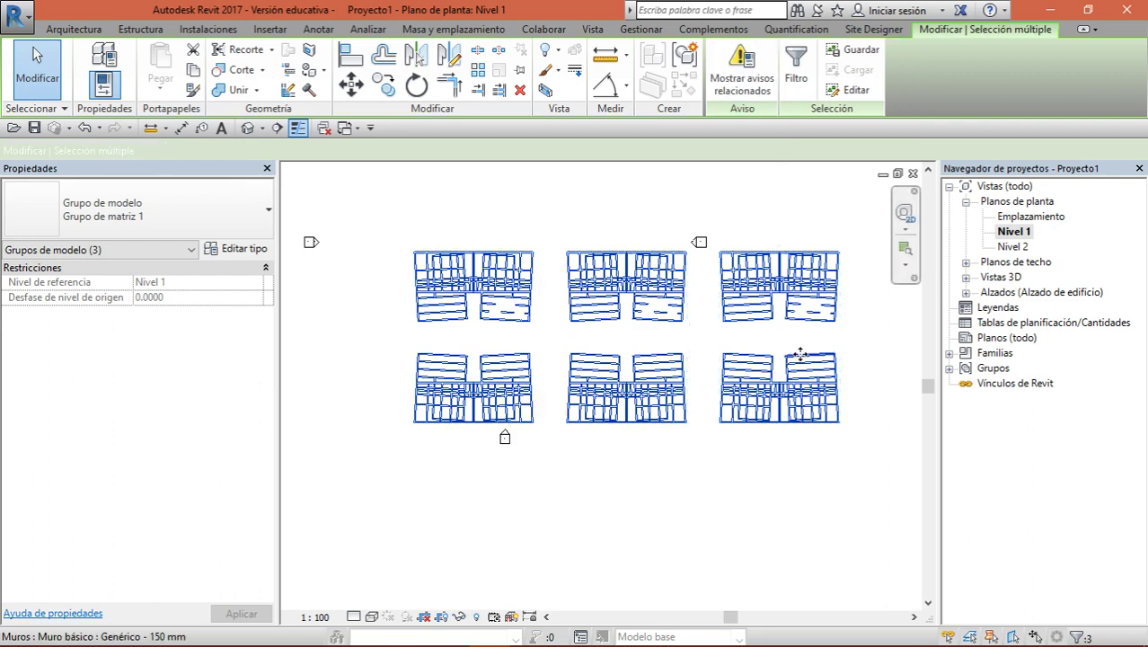
pyautogui.moveTo(881, 279)
pyautogui.mouseDown()
pyautogui.moveTo(818, 328)
pyautogui.moveTo(355, 408)
pyautogui.moveTo(333, 415)
pyautogui.moveTo(333, 432)
pyautogui.mouseUp()
pyautogui.click(680, 480)
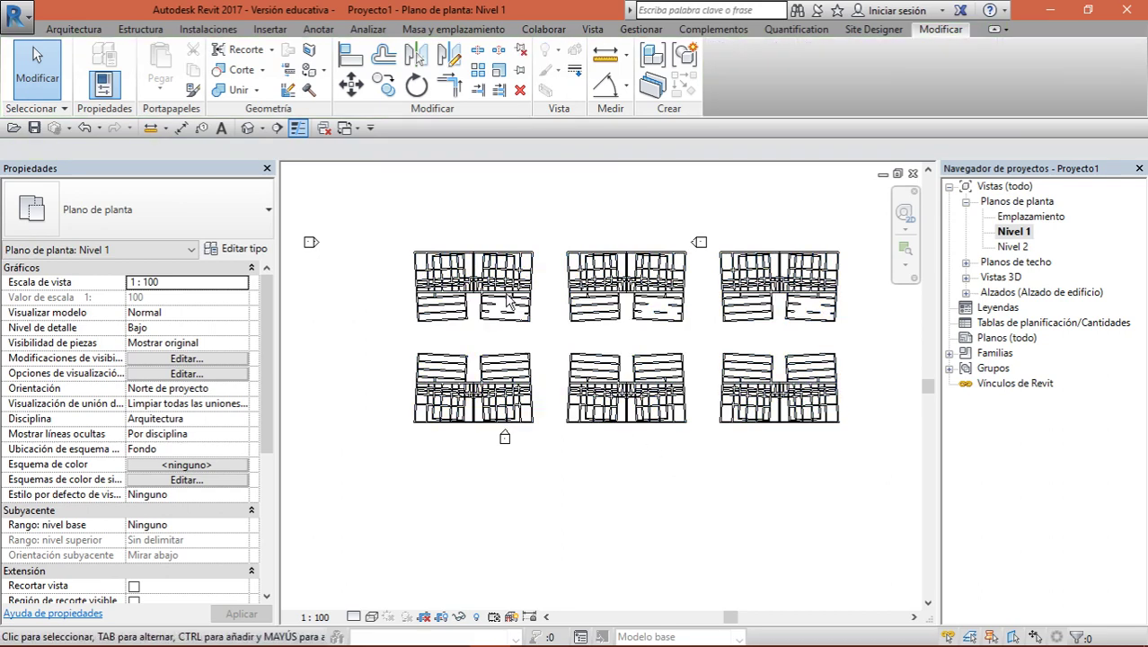
pyautogui.scroll(2, 820, 394)
pyautogui.click(823, 394)
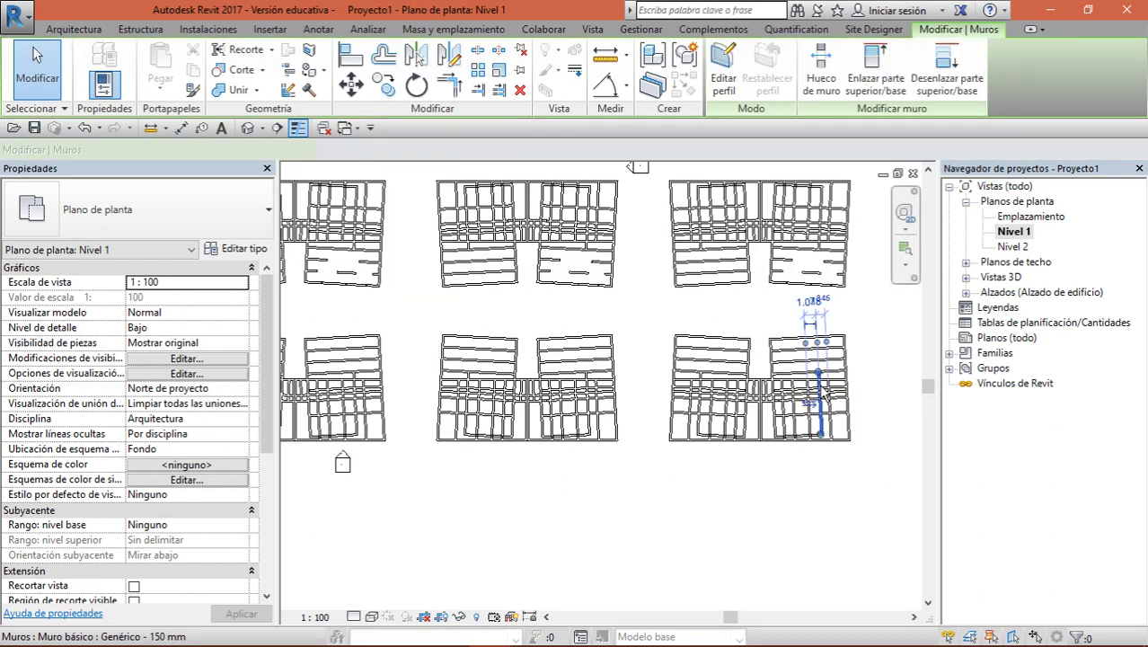
pyautogui.rightClick(822, 393)
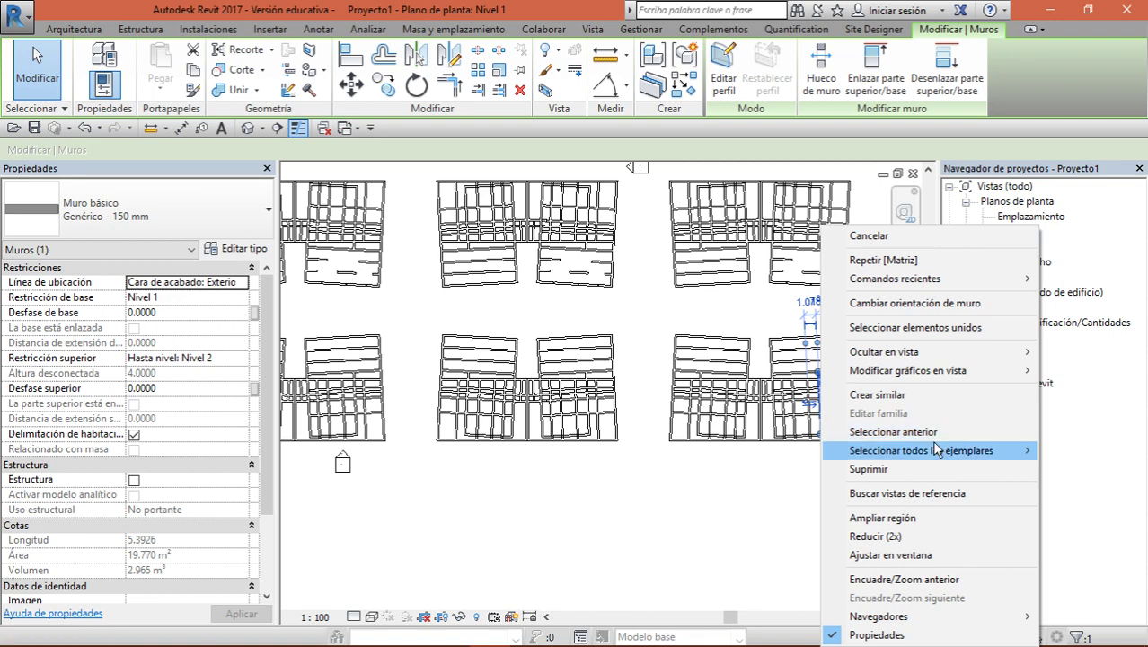
pyautogui.moveTo(921, 450)
pyautogui.click(739, 458)
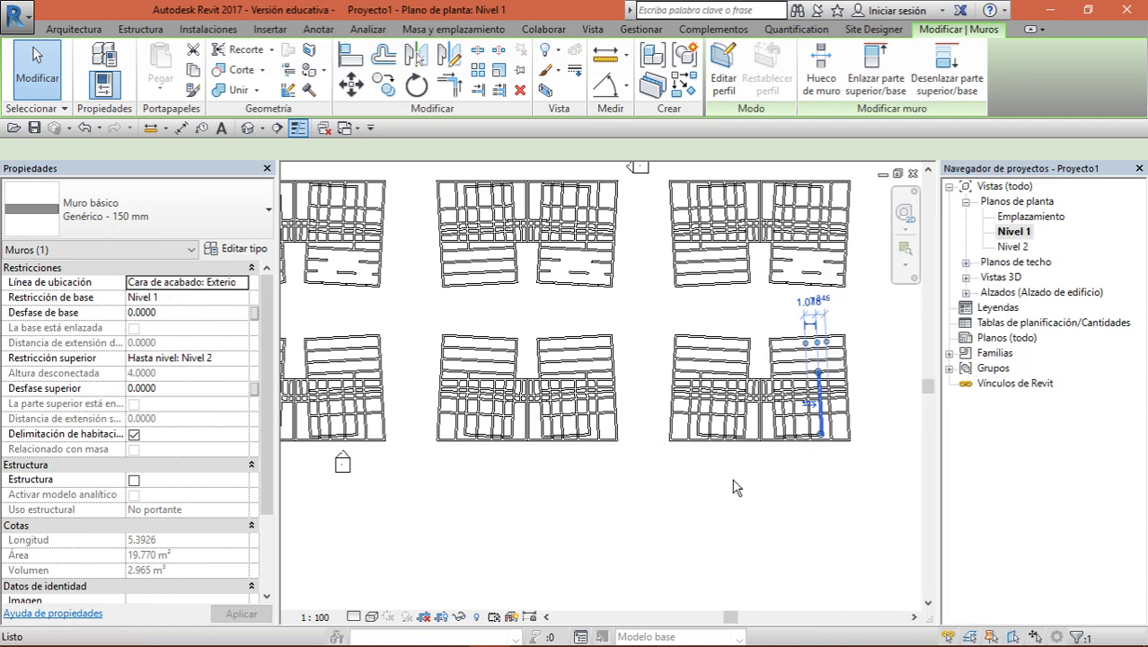
pyautogui.scroll(-3, 755, 486)
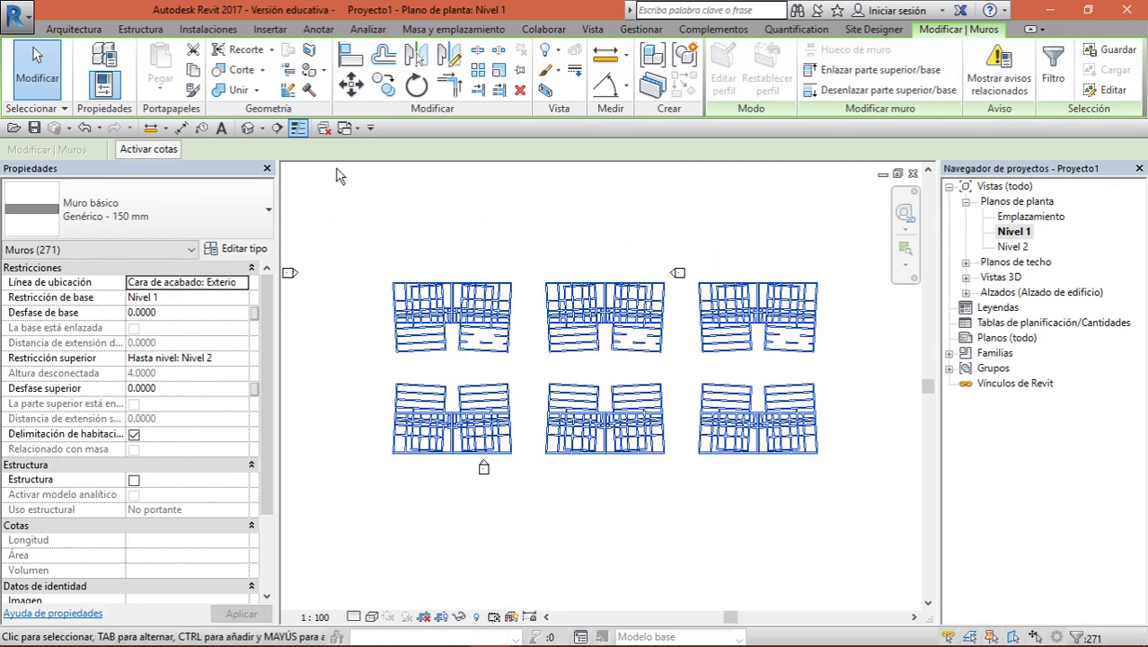
# Launch Matriz on the 271 selected walls with the Lineal option
pyautogui.click(480, 75)
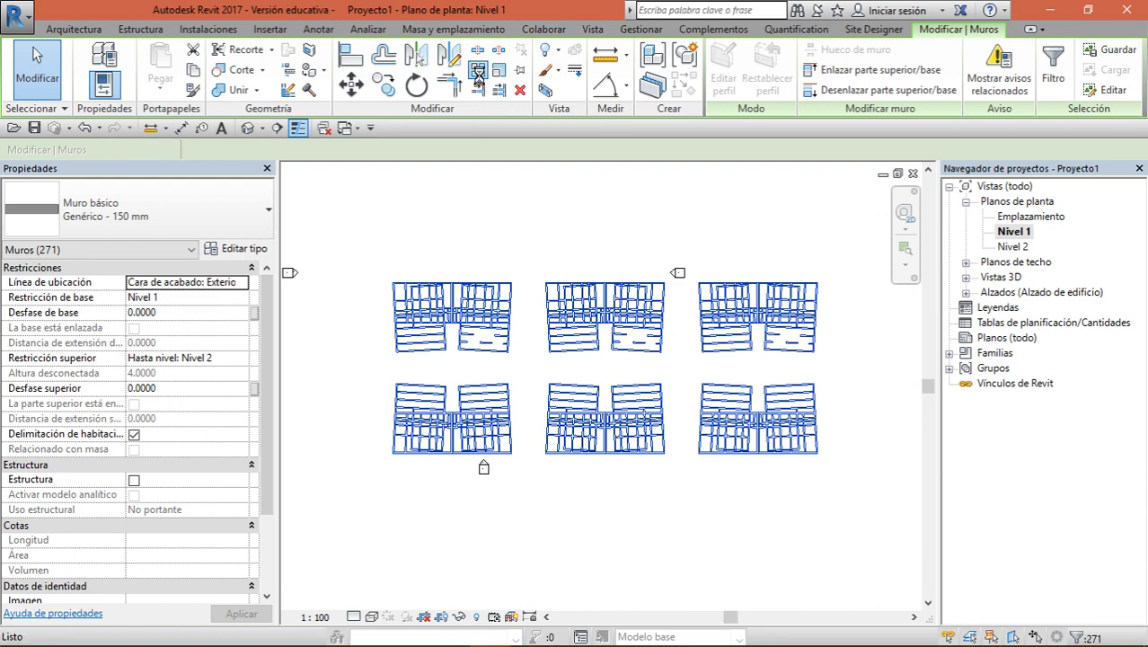
pyautogui.click(478, 74)
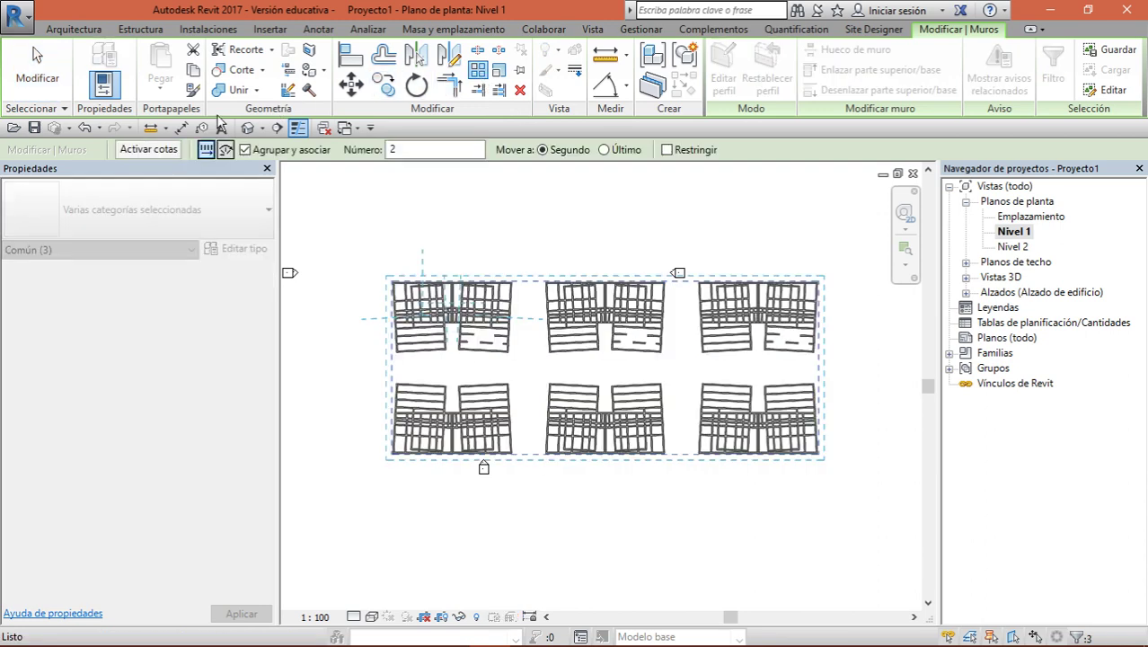
pyautogui.click(227, 150)
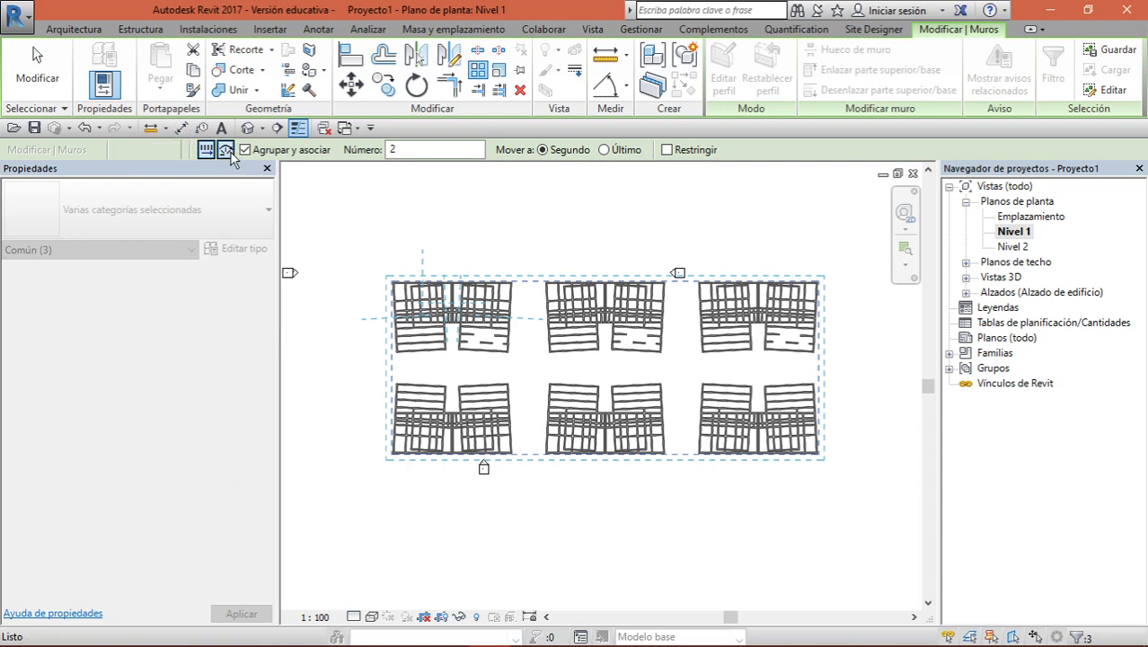
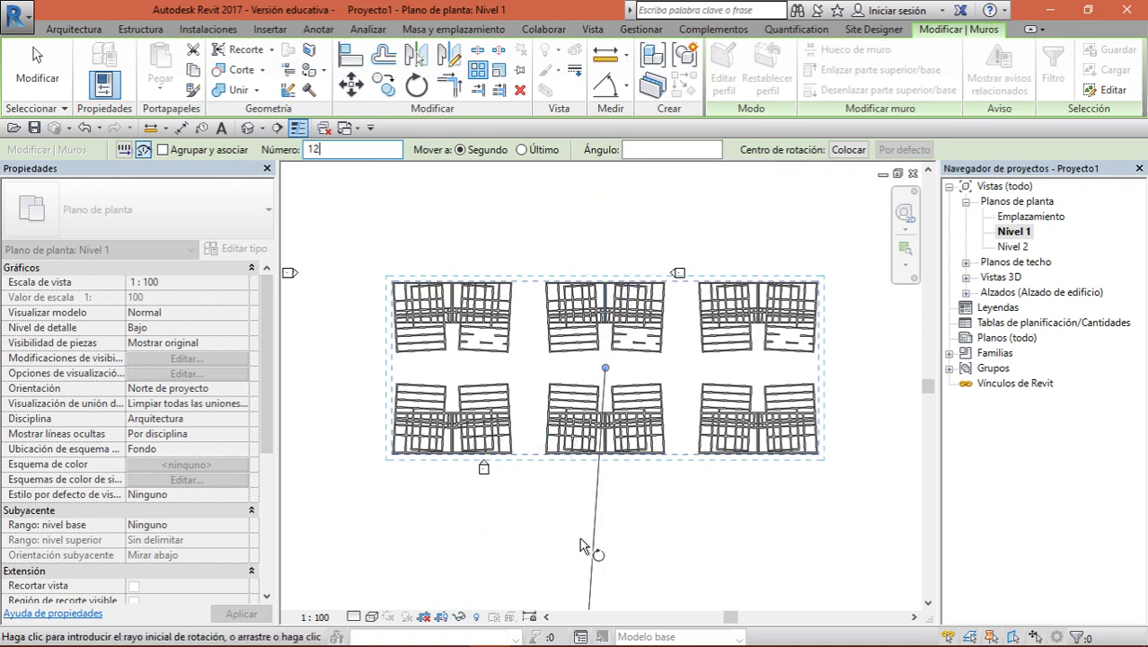
# Place a radial array's rotation centre below the wall blocks and sketch its start and end rays
pyautogui.scroll(-2, 634, 232)
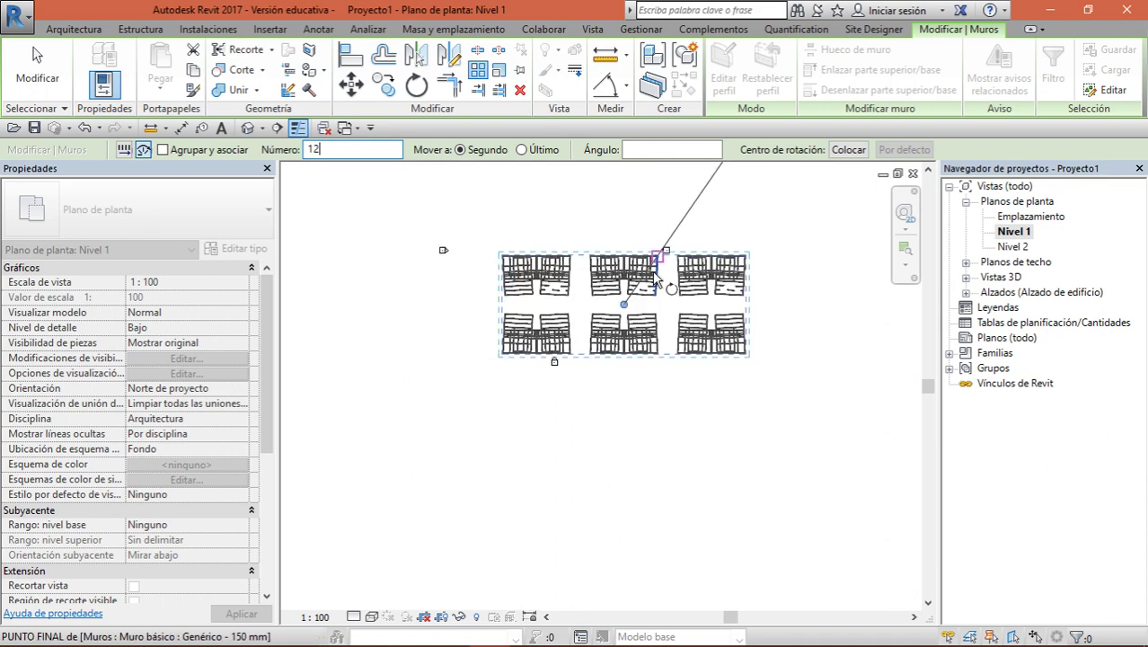
pyautogui.click(839, 150)
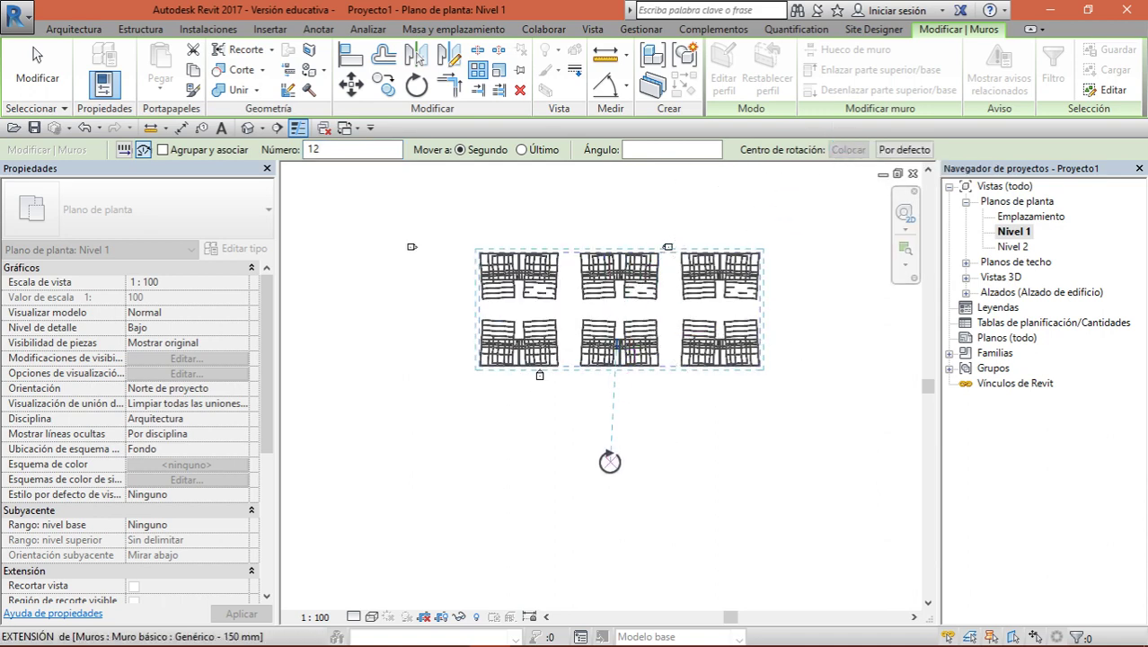
pyautogui.click(620, 489)
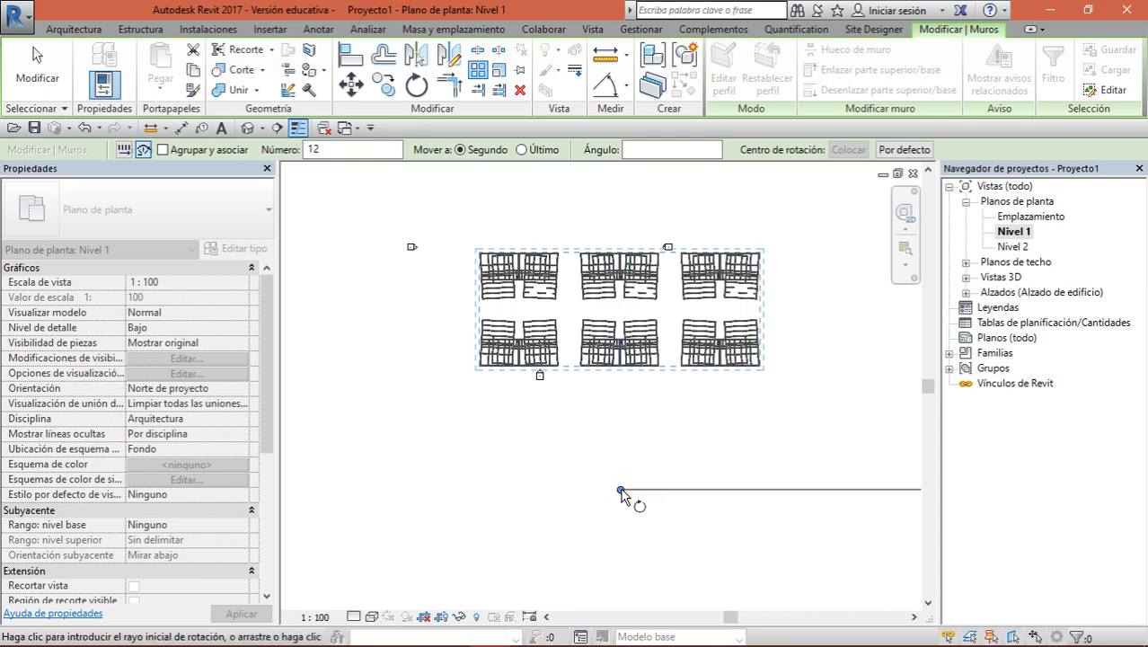
pyautogui.click(623, 213)
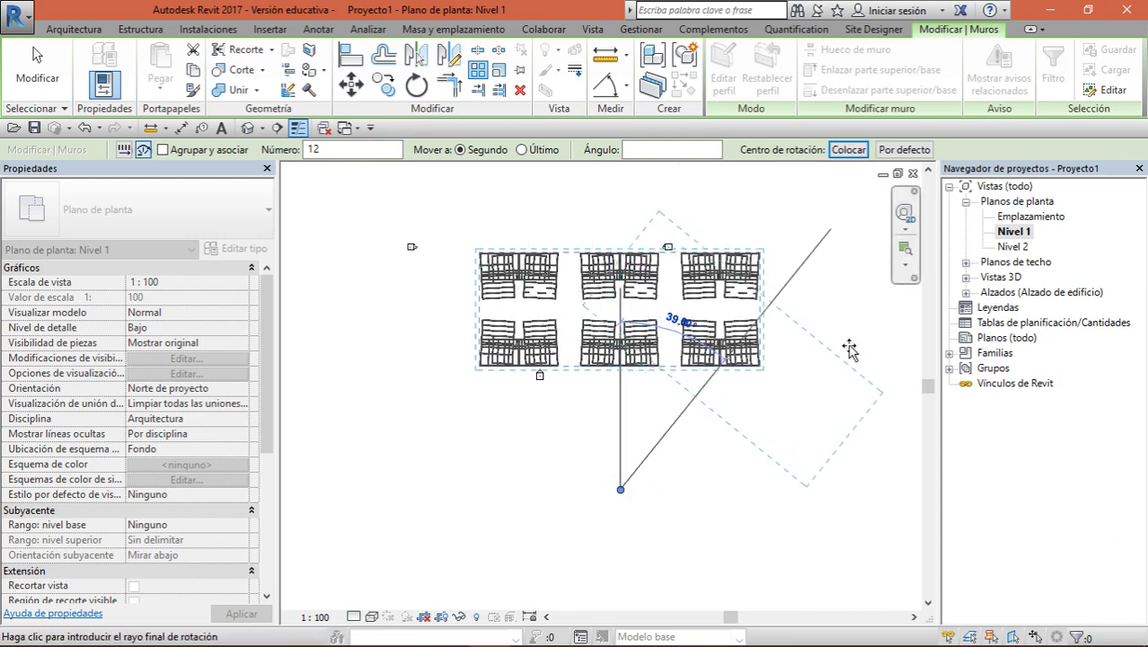
pyautogui.moveTo(865, 504); pyautogui.dragTo(758, 358, button='middle')
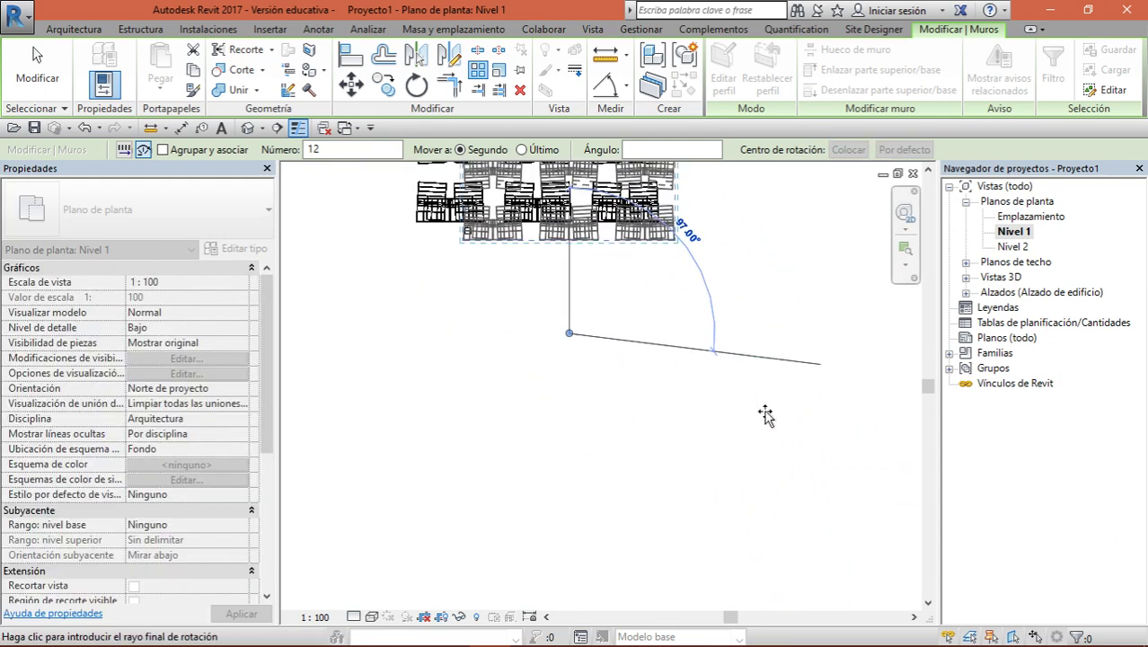
pyautogui.scroll(-2, 766, 416)
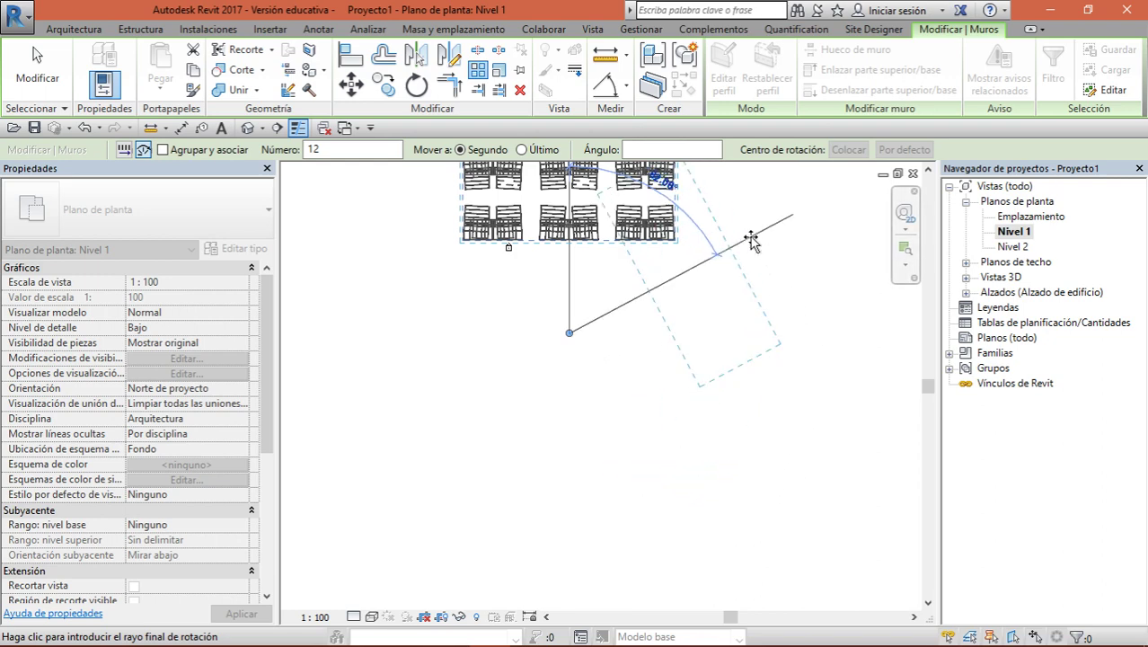
pyautogui.click(773, 185)
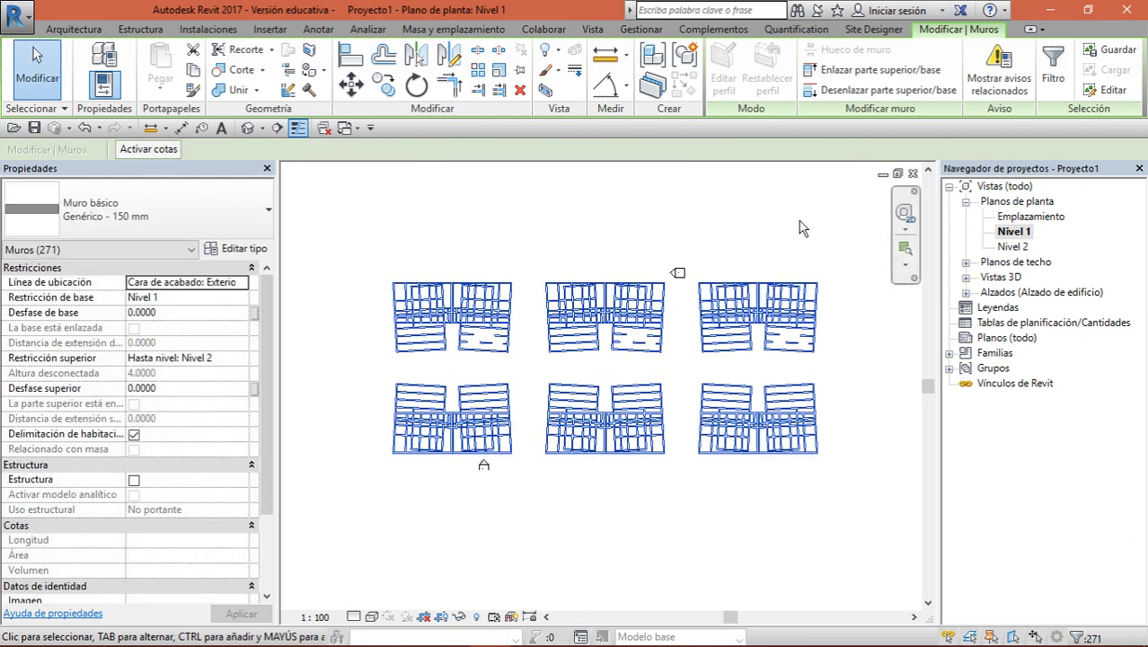
# Start a radial array of the wall blocks and choose to relocate its rotation centre
pyautogui.click(489, 78)
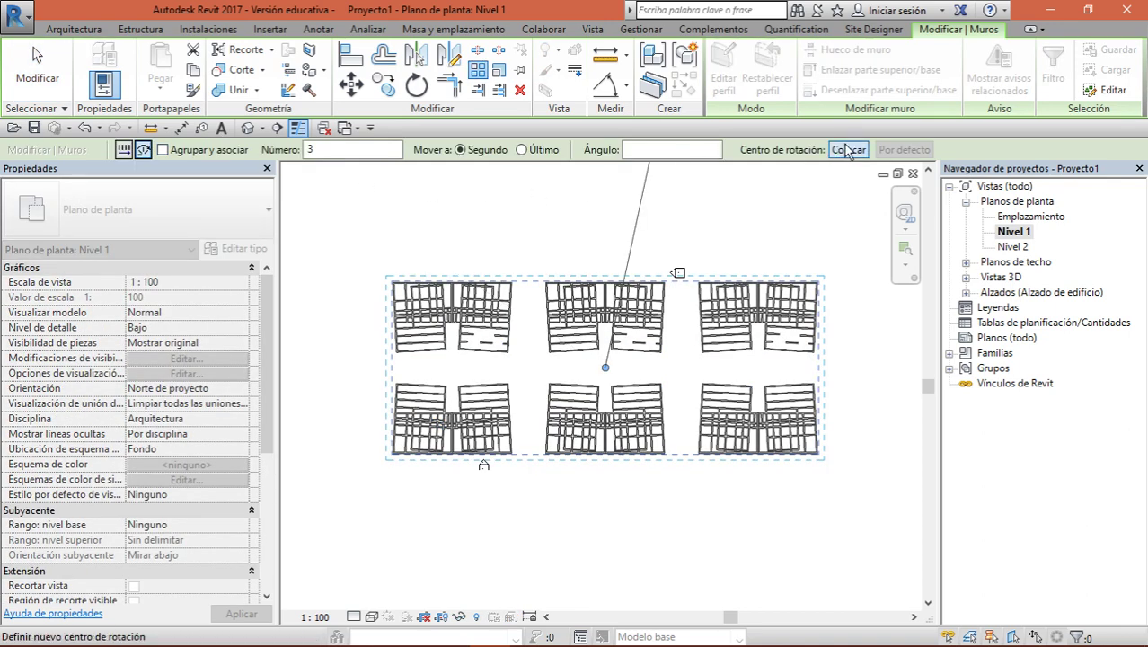
pyautogui.click(849, 149)
pyautogui.click(643, 281)
pyautogui.scroll(-2, 665, 436)
pyautogui.scroll(-1, 666, 471)
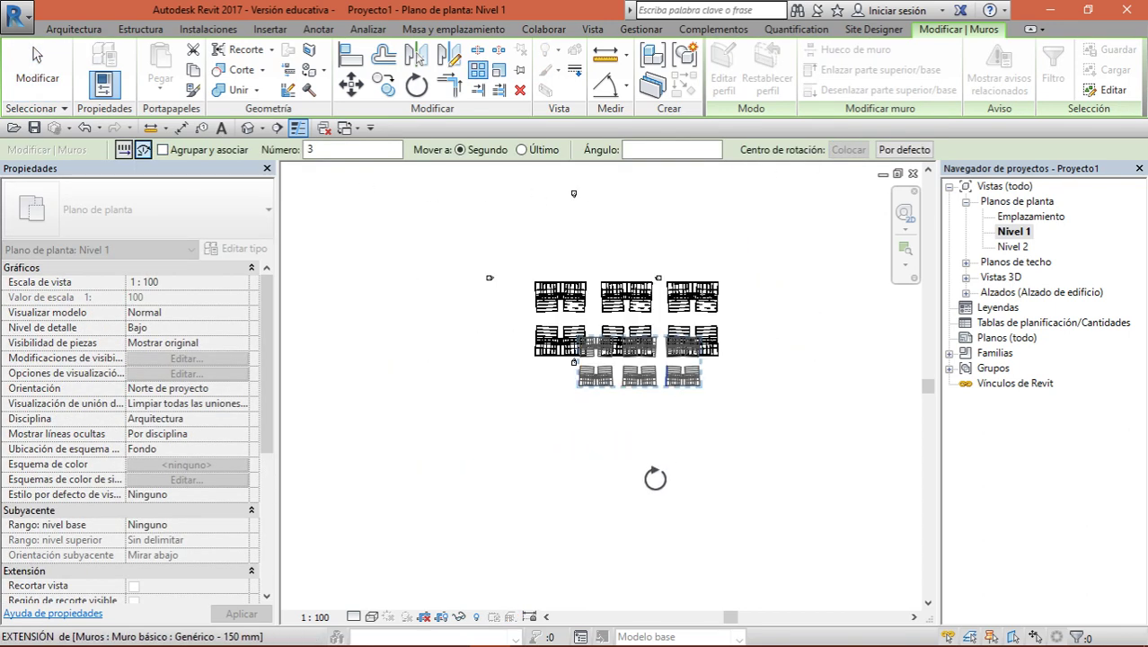
pyautogui.scroll(-2, 635, 428)
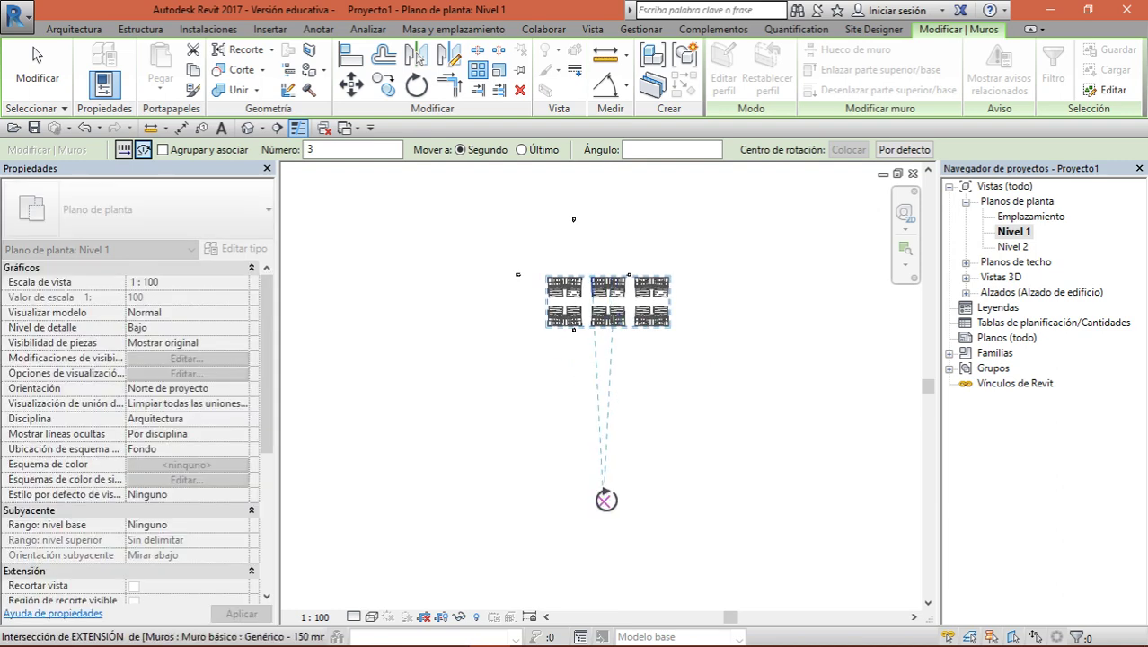
# Set the centre below the blocks with a vertical start ray and a 30° array angle
pyautogui.click(604, 523)
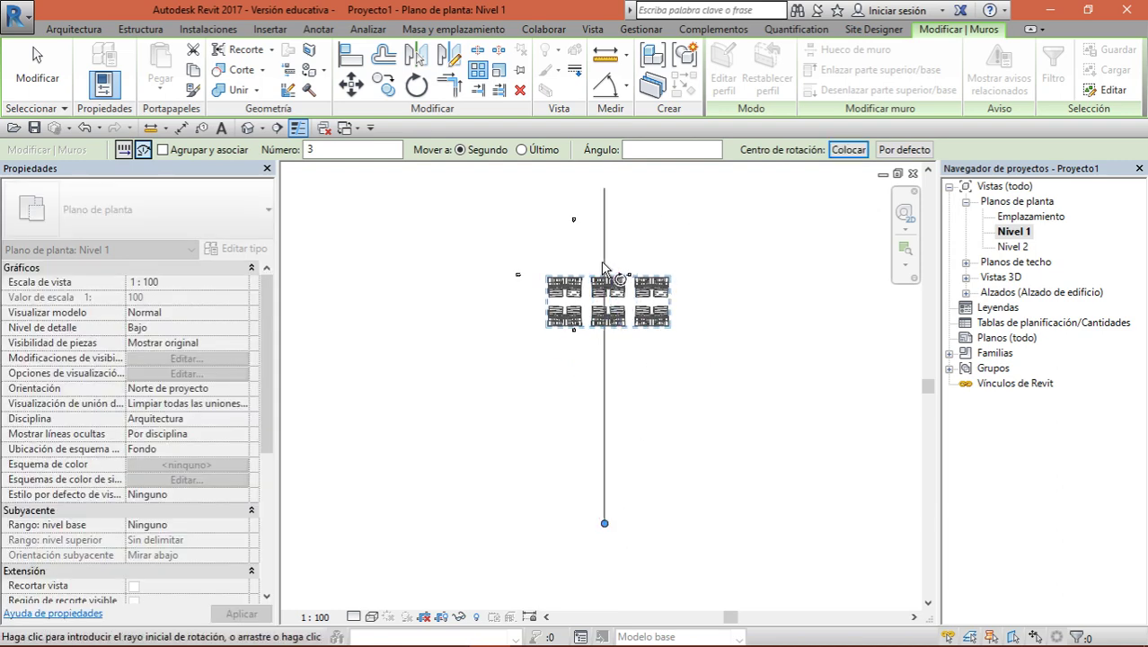
pyautogui.click(605, 331)
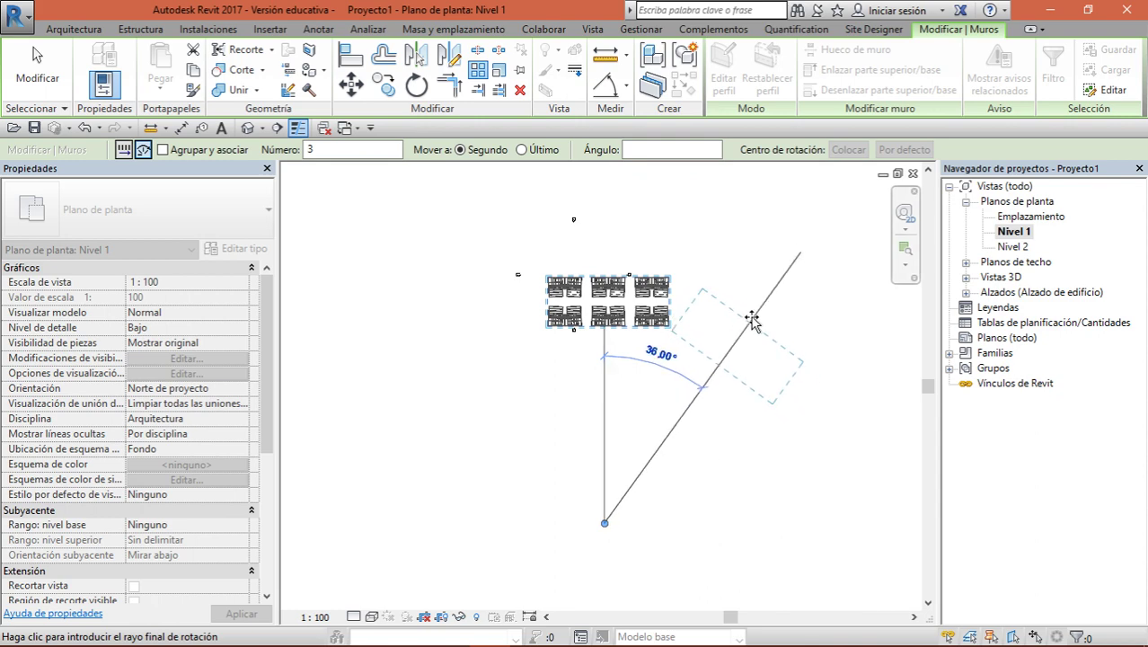
pyautogui.write('30')
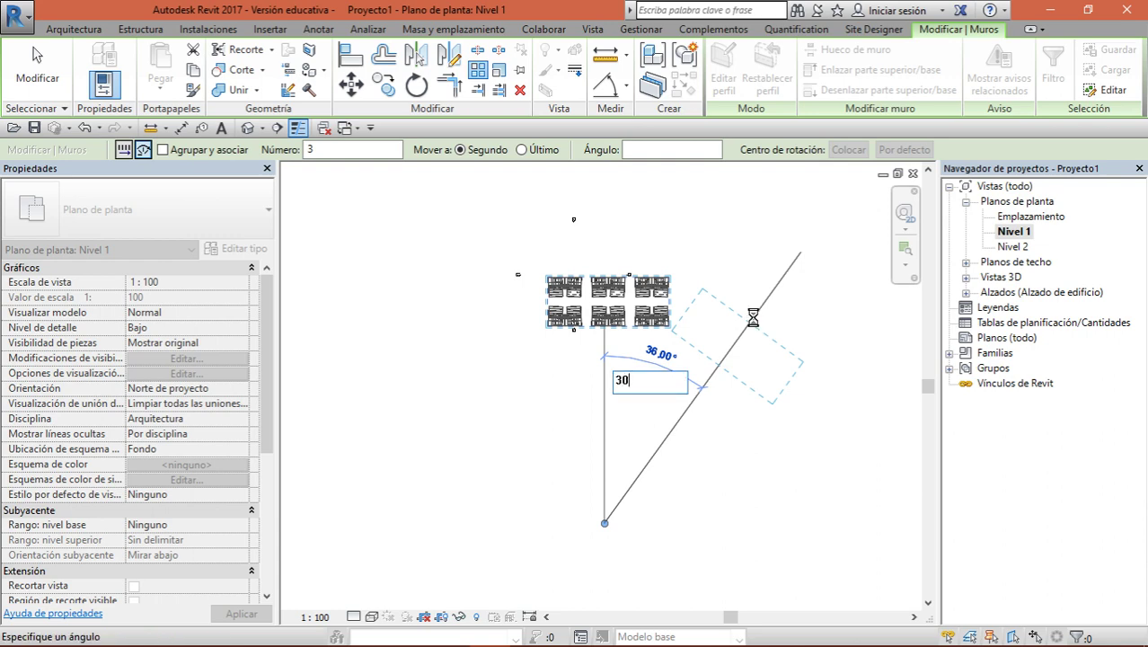
pyautogui.press('Return')
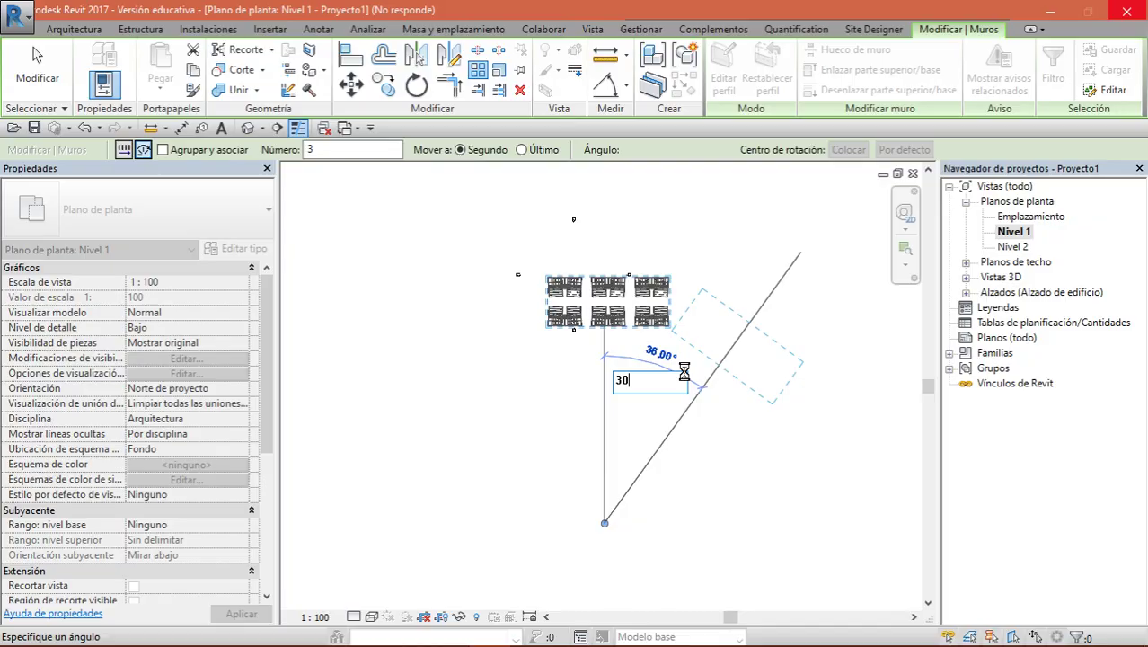
pyautogui.hotkey('alt', 'Tab')
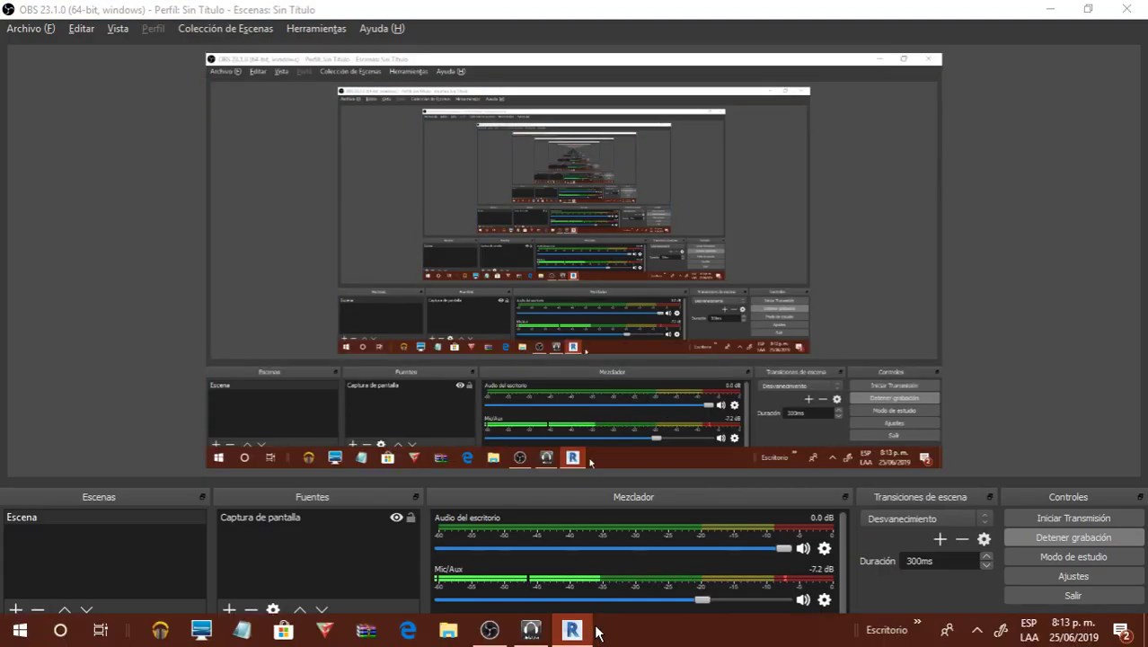
# Restore the Revit window from the taskbar
pyautogui.click(1047, 9)
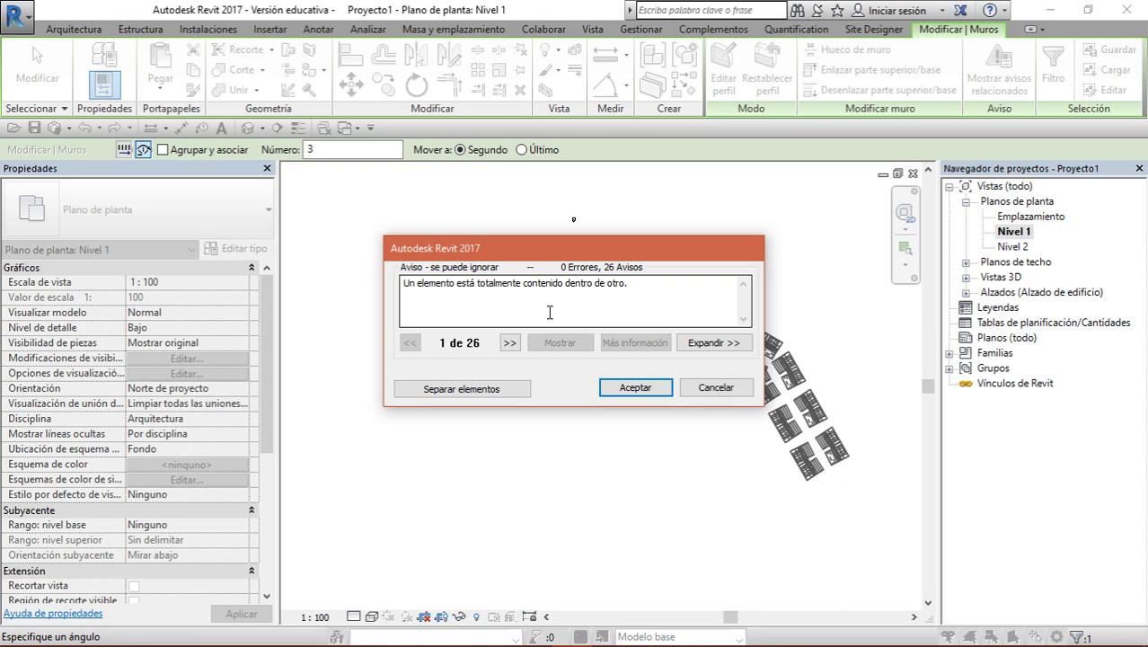
# Separate the overlapping elements, then view the arrayed wall blocks from above in the default 3D view
pyautogui.click(514, 387)
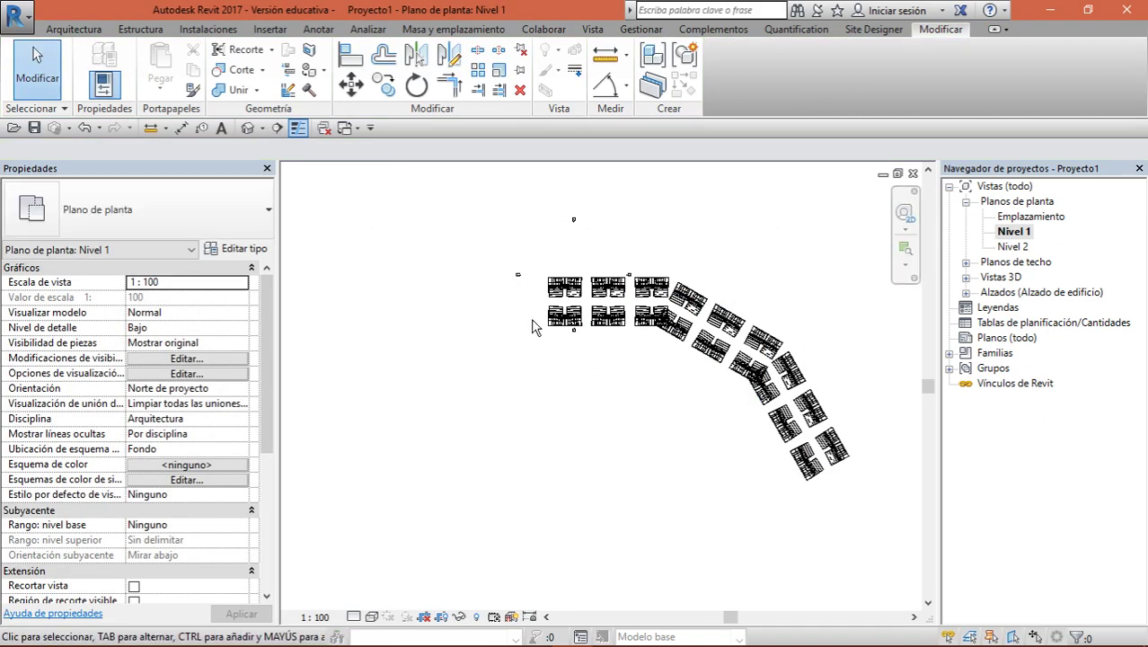
pyautogui.click(247, 127)
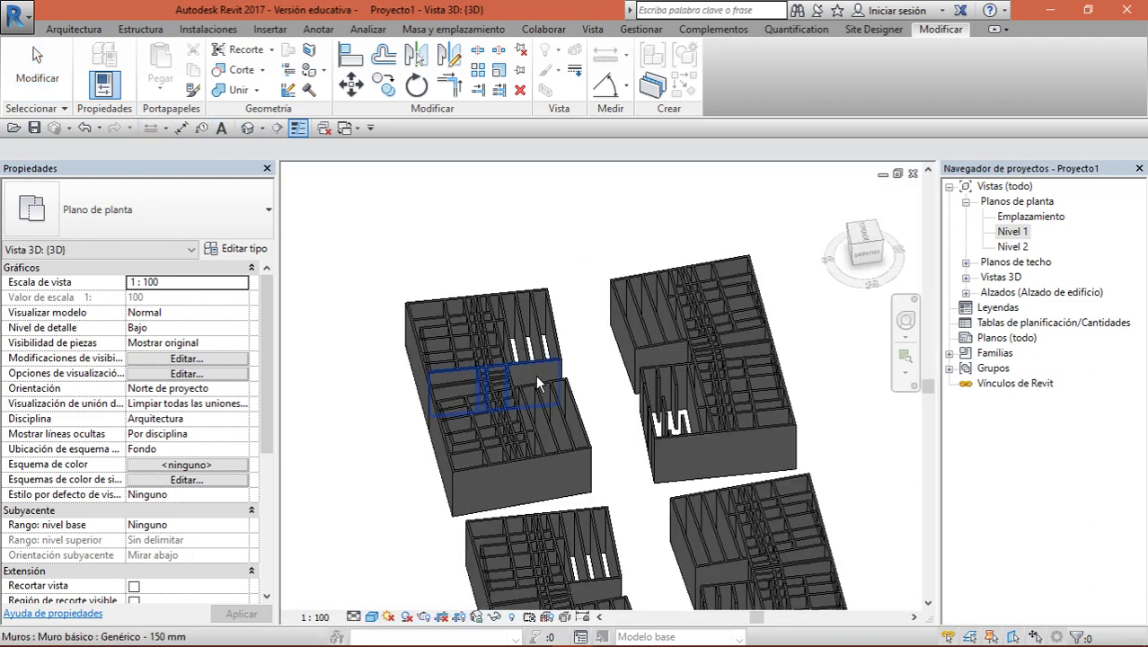
pyautogui.moveTo(535, 375)
pyautogui.keyDown('shift'); pyautogui.mouseDown(button='middle')
pyautogui.moveTo(629, 256)
pyautogui.moveTo(629, 377)
pyautogui.moveTo(674, 588)
pyautogui.mouseUp(button='middle'); pyautogui.keyUp('shift')
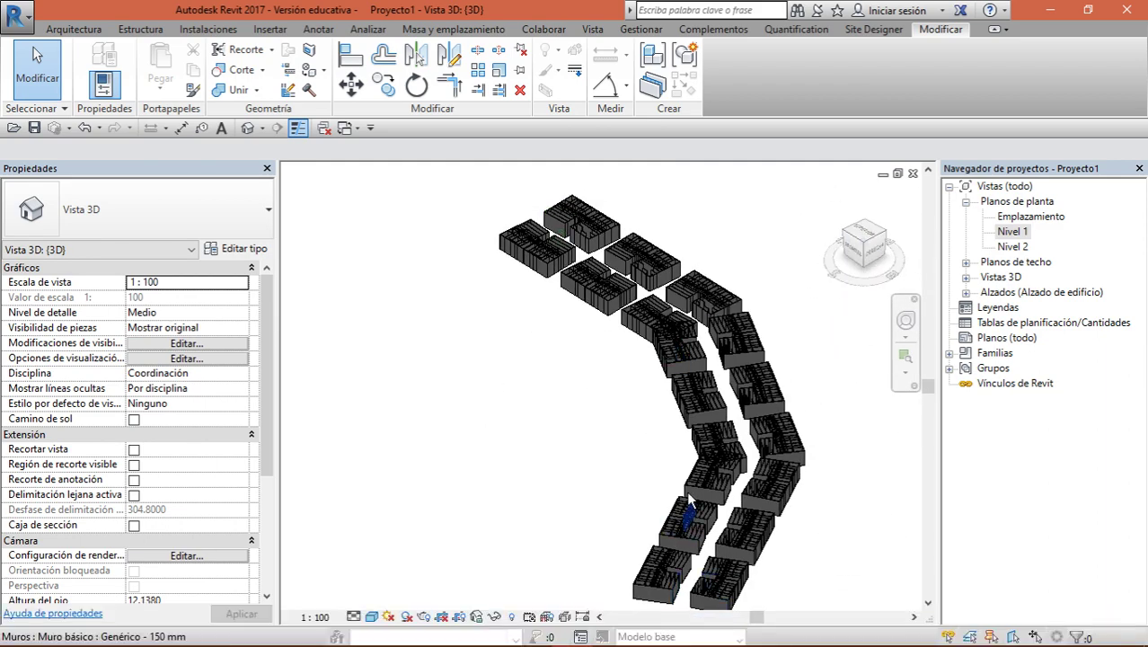
pyautogui.keyDown('shift'); pyautogui.moveTo(690, 508); pyautogui.dragTo(844, 261, button='middle'); pyautogui.keyUp('shift')
pyautogui.click(868, 235)
pyautogui.click(868, 235)
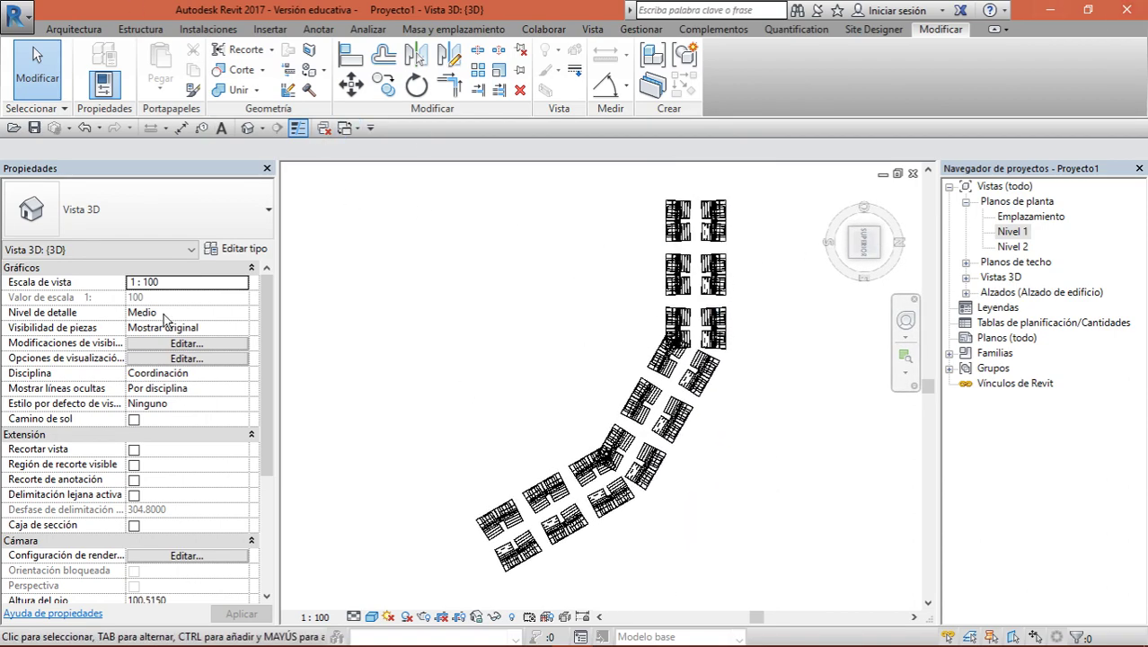
# Close Proyecto1 from the application menu without saving changes
pyautogui.click(14, 17)
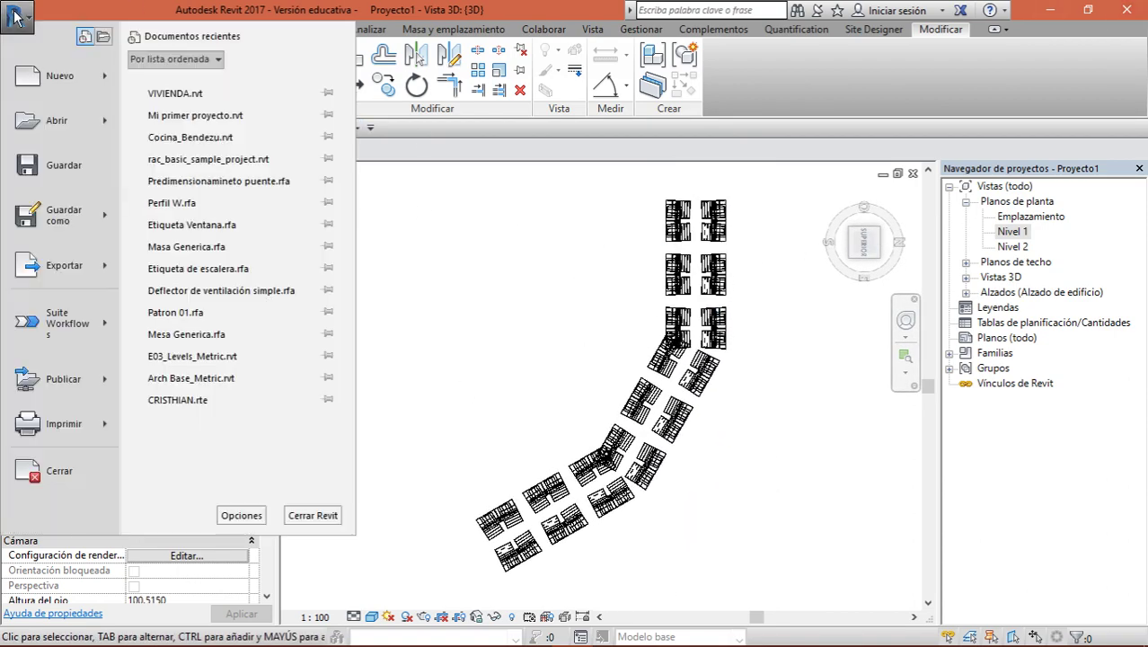
pyautogui.click(61, 475)
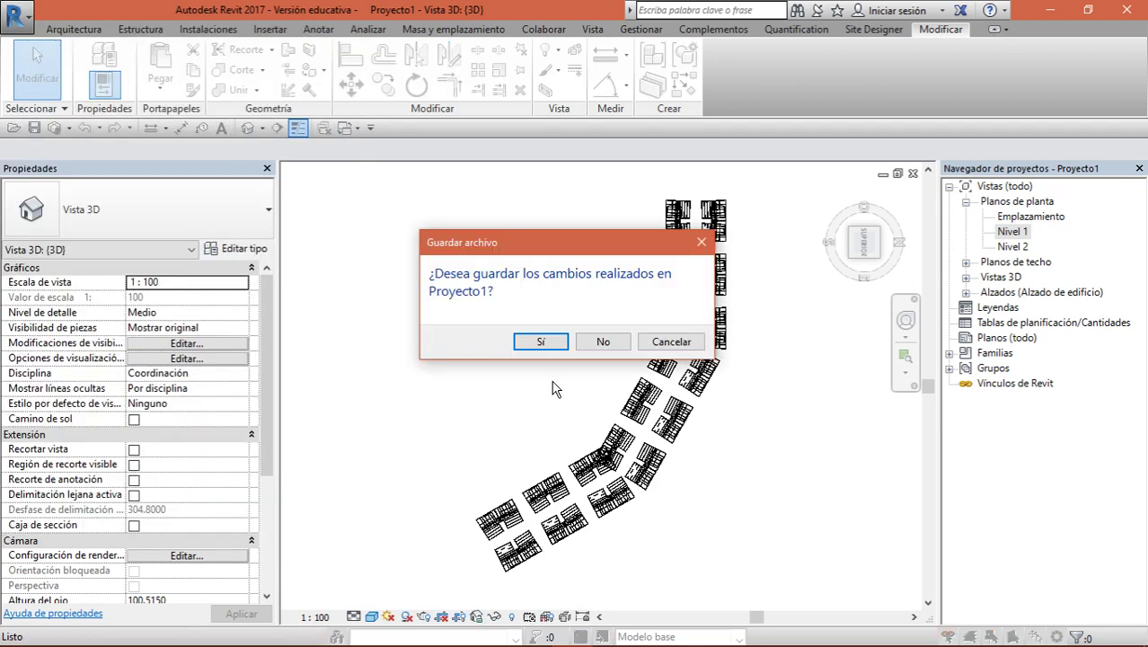
pyautogui.click(603, 342)
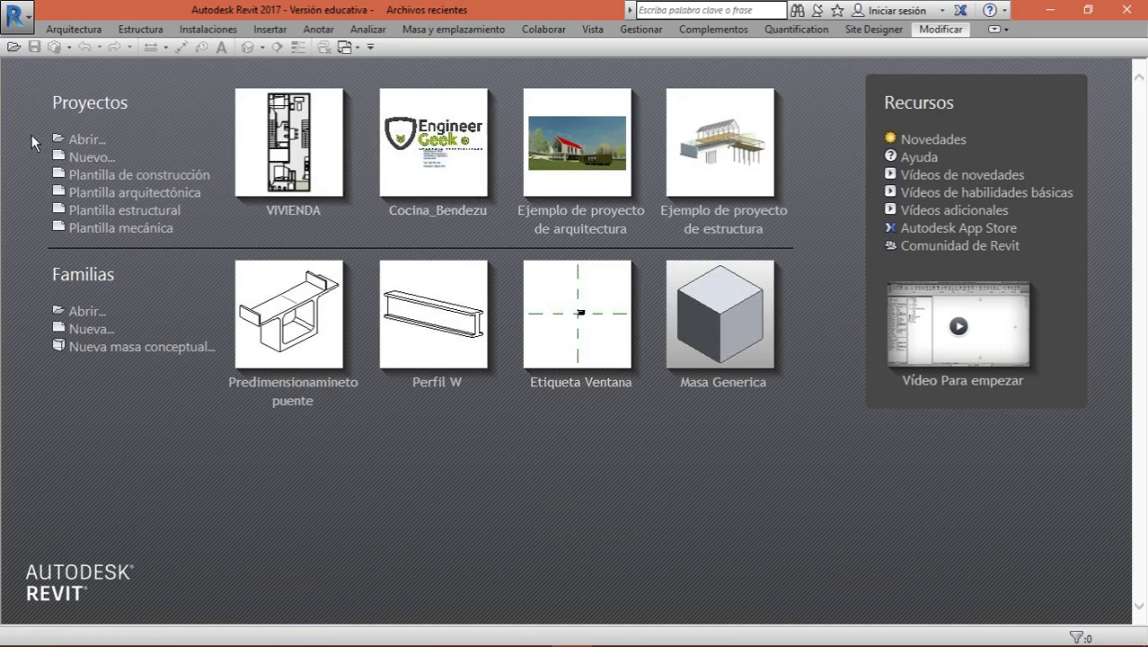
# Go up to the Archivos folder and open Funda_Modificar_Muros.rvt
pyautogui.click(67, 141)
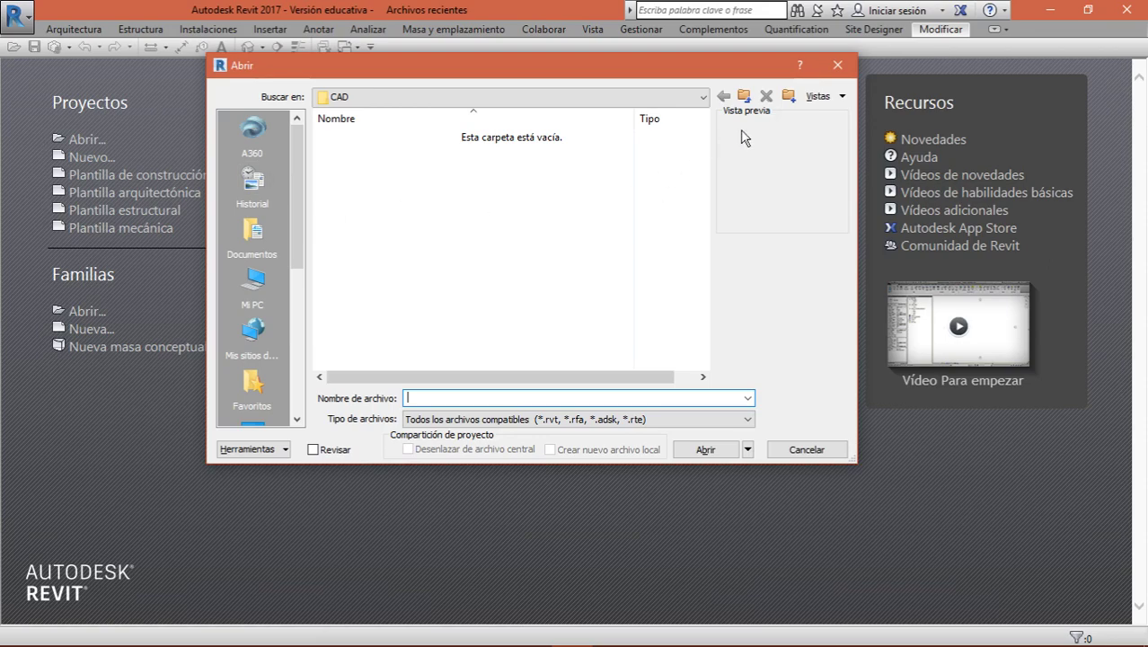
pyautogui.click(745, 97)
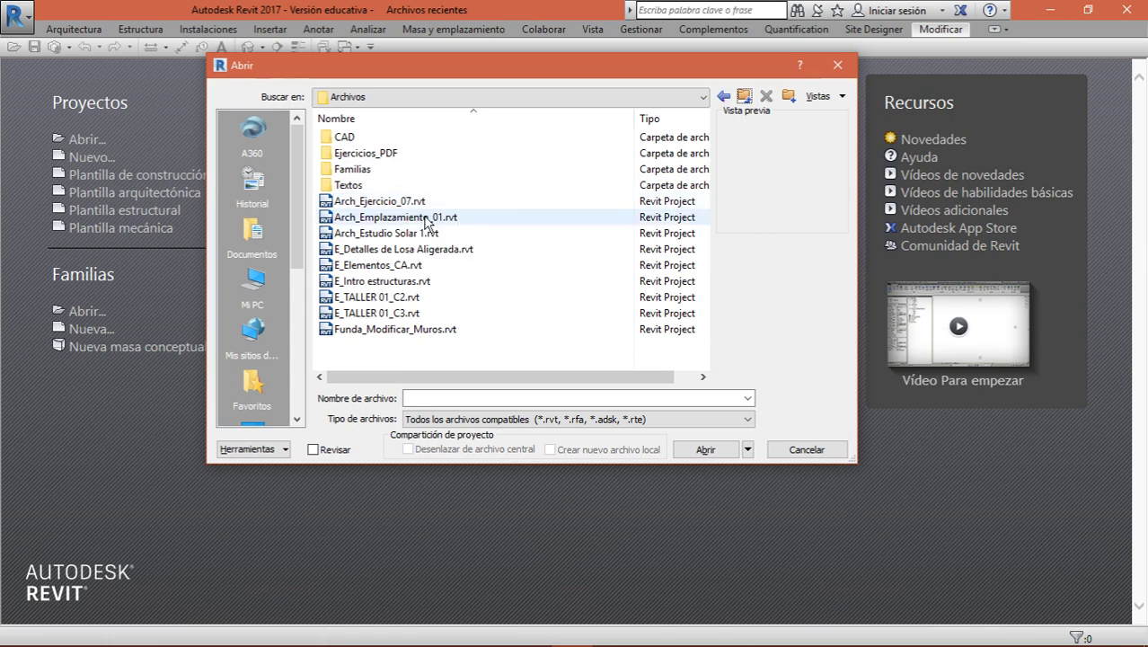
pyautogui.click(446, 203)
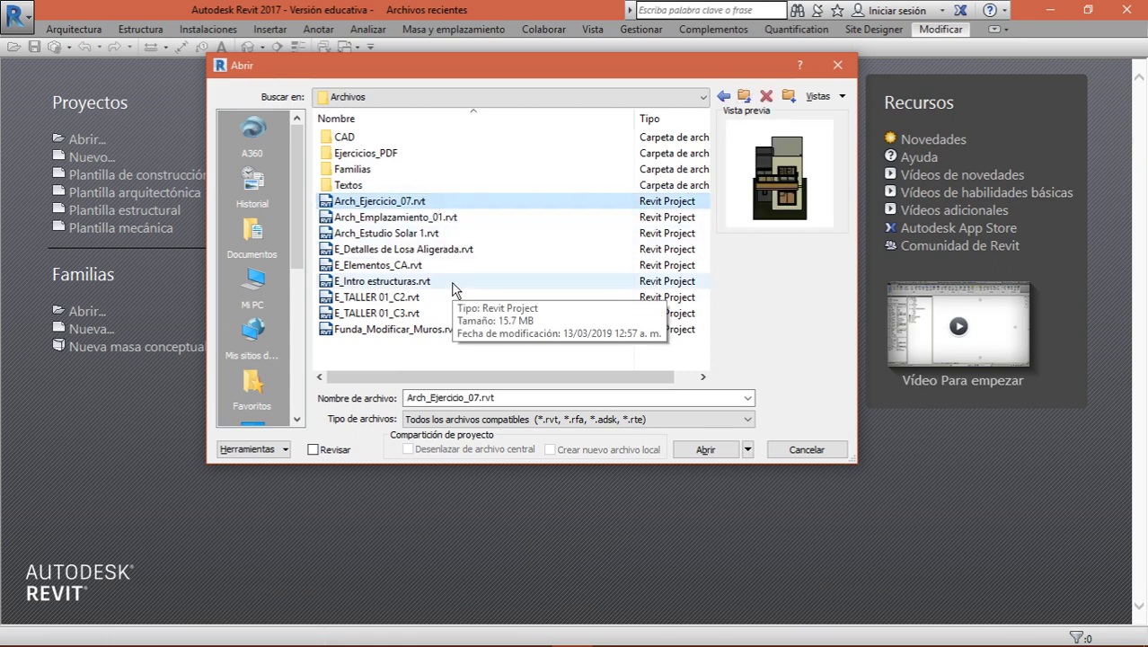
pyautogui.click(492, 328)
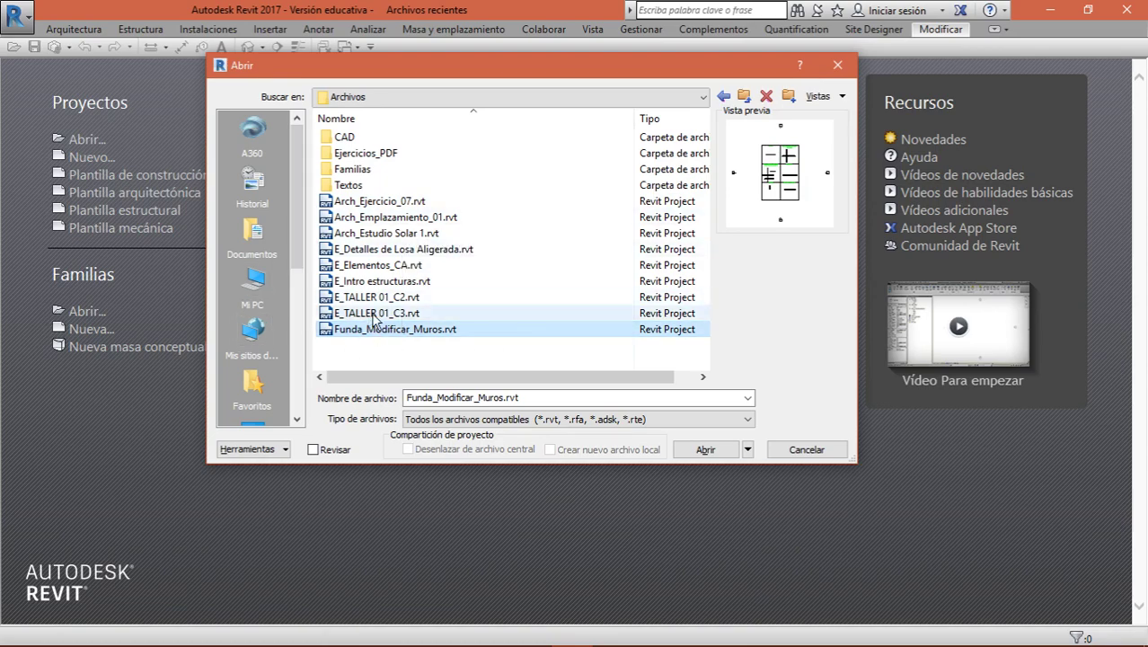
pyautogui.click(700, 446)
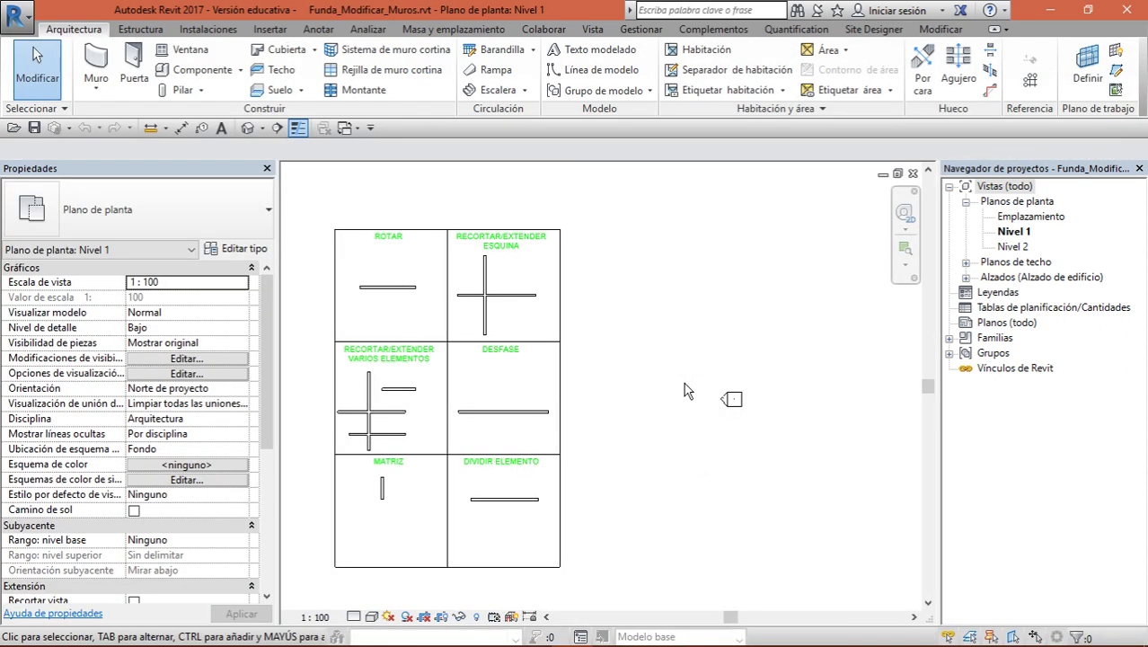
# Preview the walls in the default 3D view, then return to the Nivel 1 plan
pyautogui.moveTo(723, 311); pyautogui.dragTo(794, 313, button='middle')
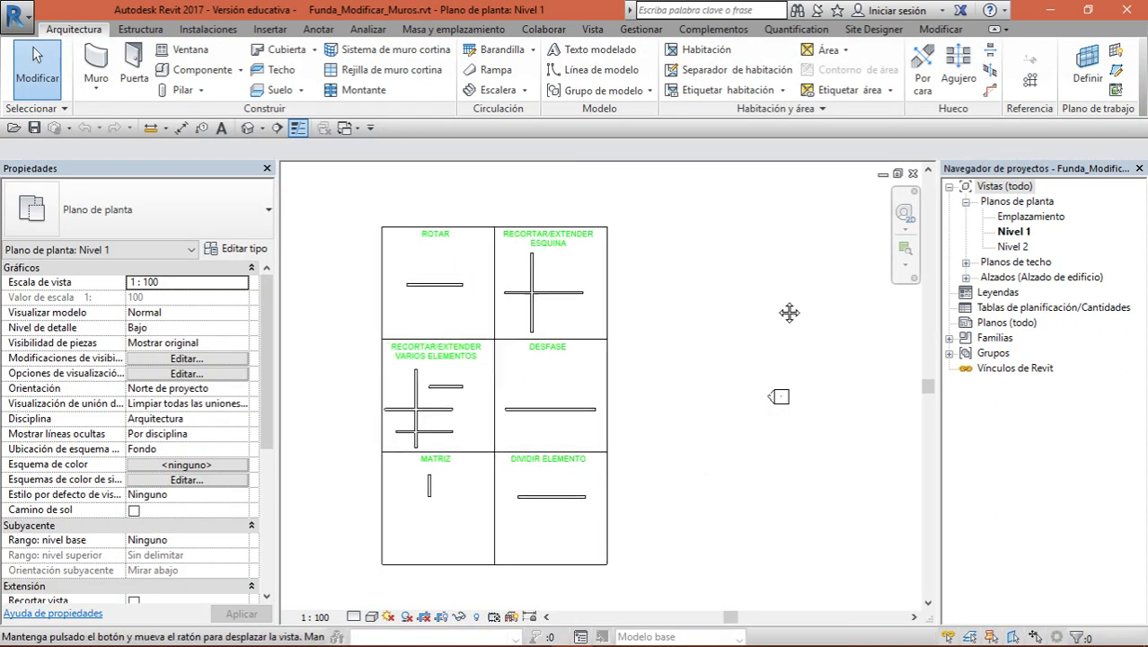
pyautogui.click(248, 128)
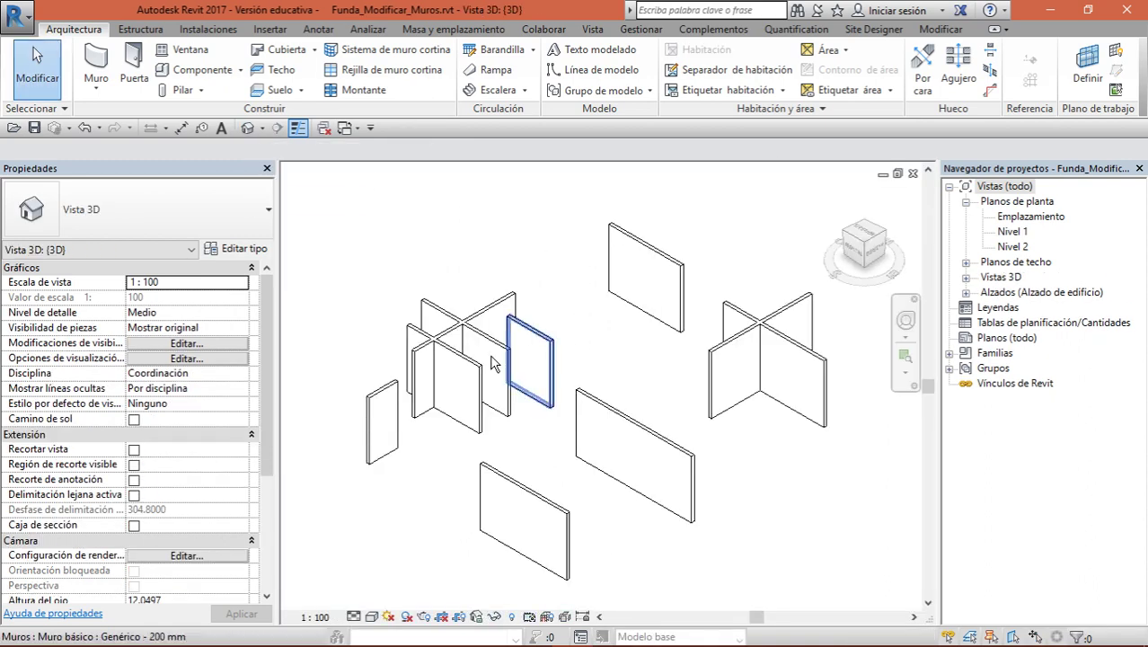
pyautogui.doubleClick(1012, 233)
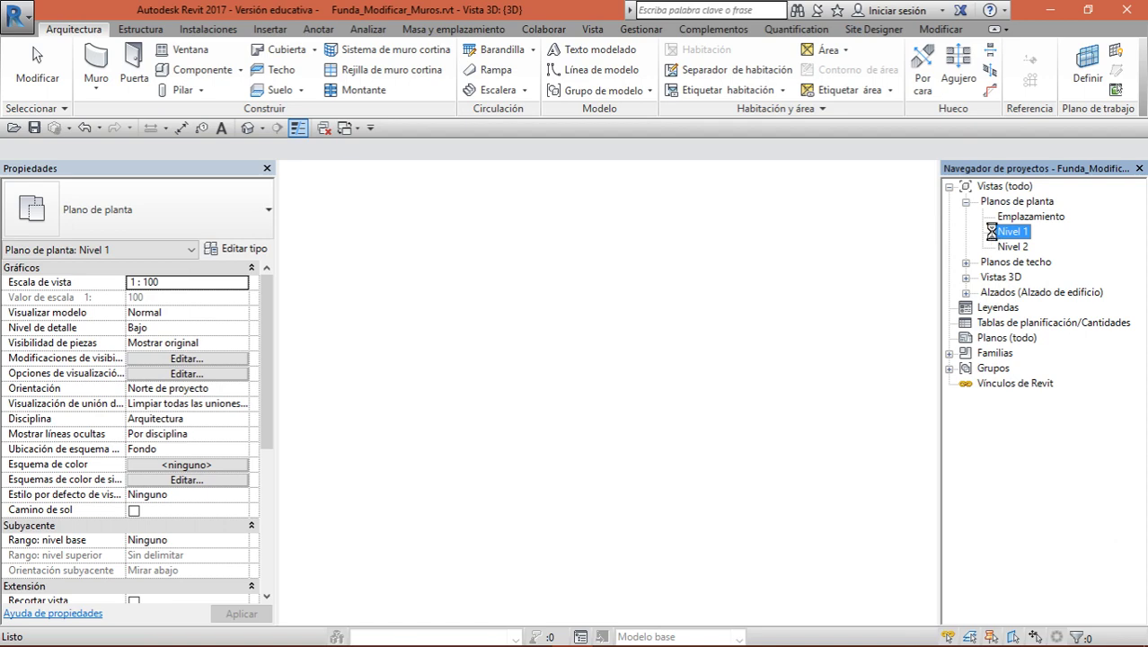
# Recentre the six exercise cells in the Nivel 1 plan and minimize Revit
pyautogui.scroll(1, 440, 269)
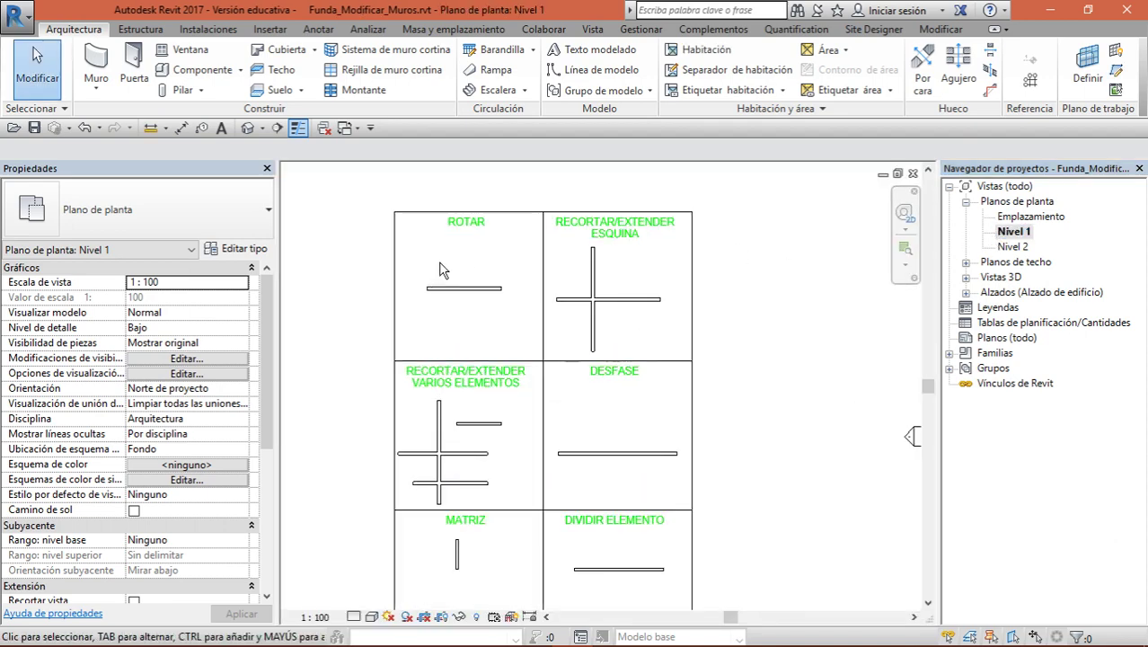
pyautogui.scroll(1, 440, 270)
pyautogui.scroll(-1, 499, 274)
pyautogui.scroll(-1, 508, 277)
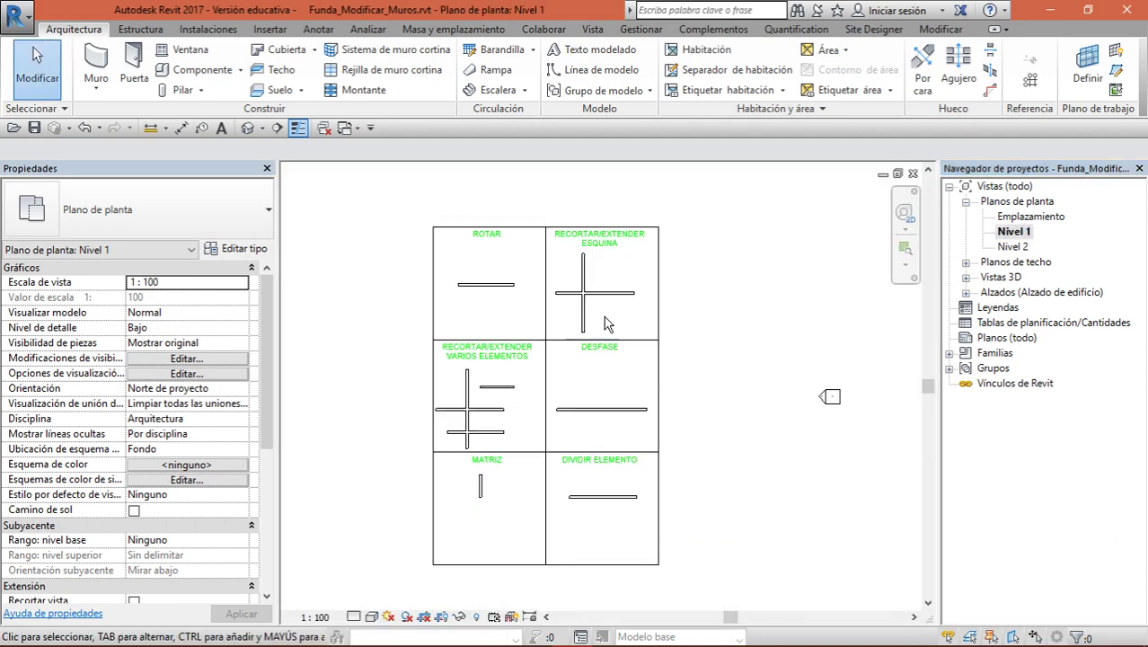
pyautogui.moveTo(776, 318); pyautogui.dragTo(818, 281, button='middle')
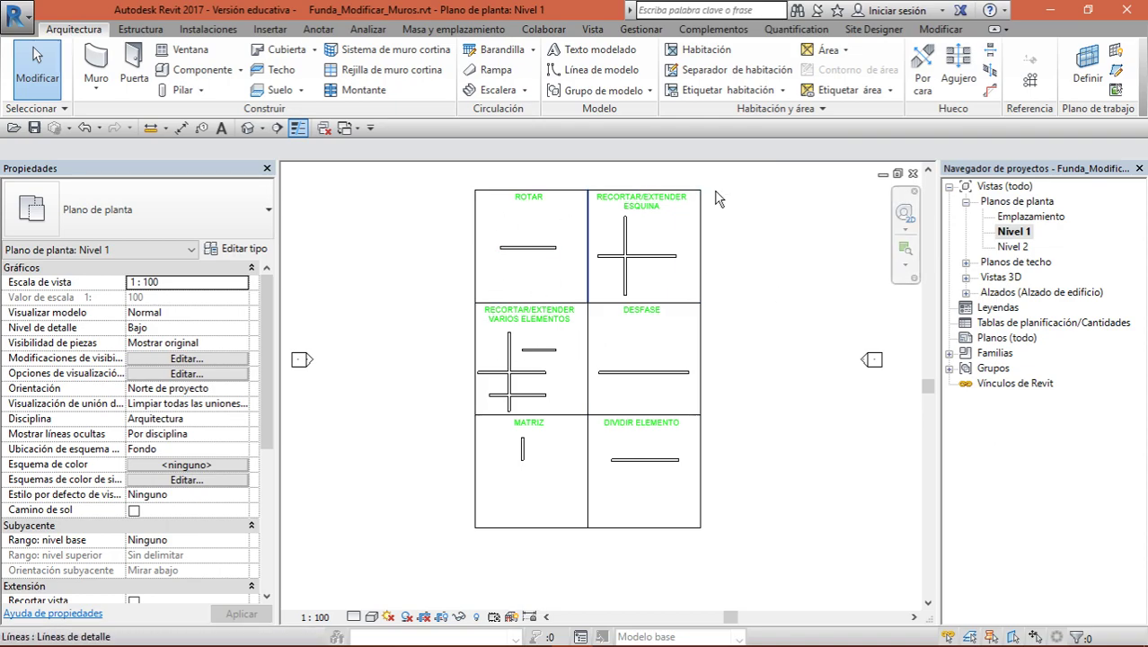
pyautogui.click(1061, 5)
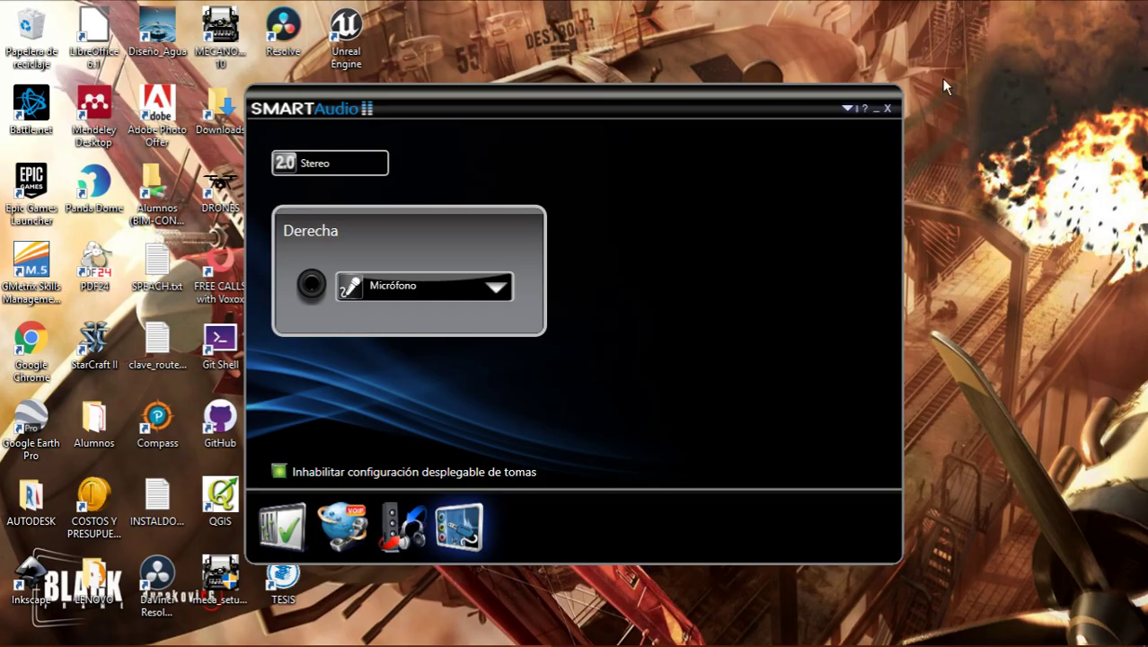
# Close the SMARTAudio window and launch File Explorer from the taskbar
pyautogui.click(876, 110)
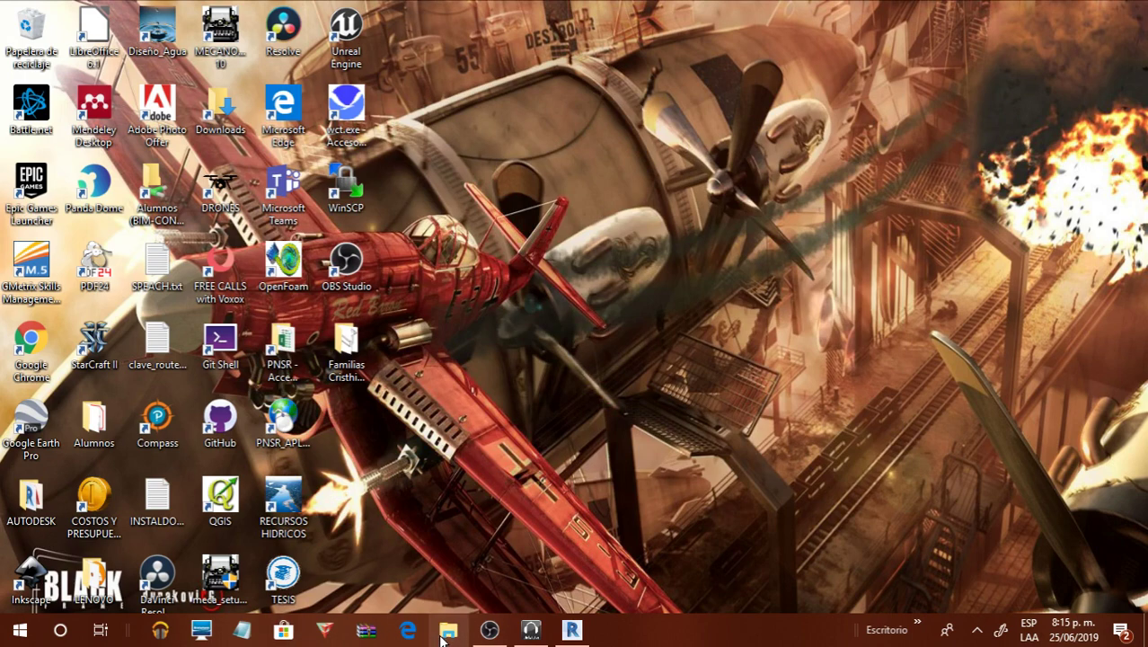
pyautogui.click(447, 630)
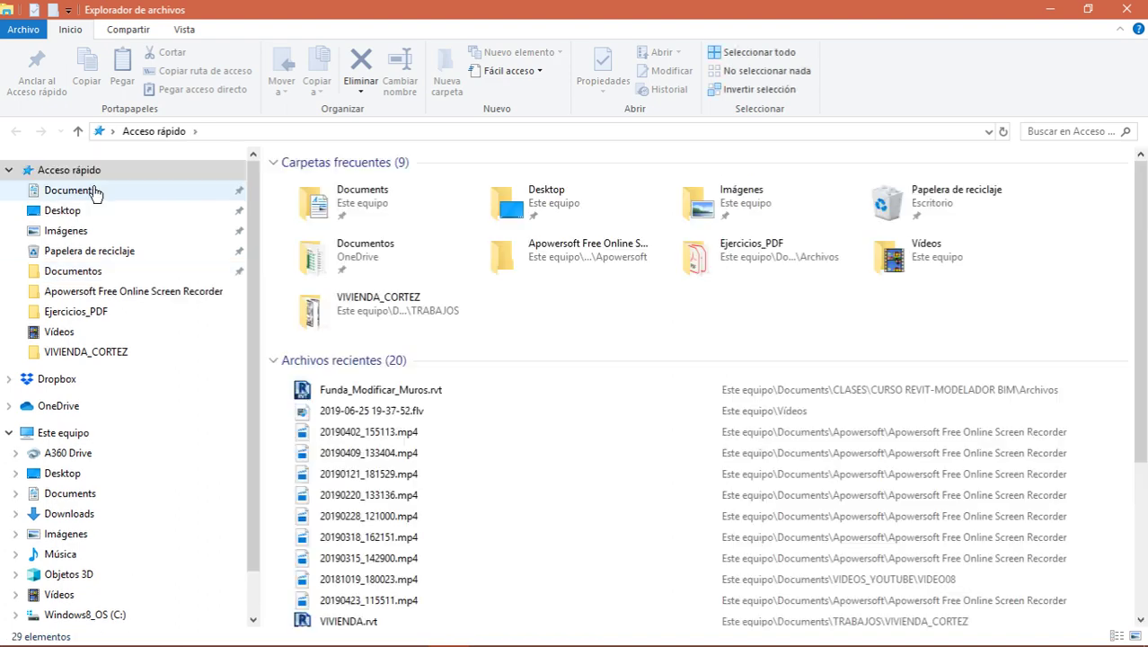
# Open the CLASES folder inside Documents
pyautogui.click(96, 192)
pyautogui.click(383, 232)
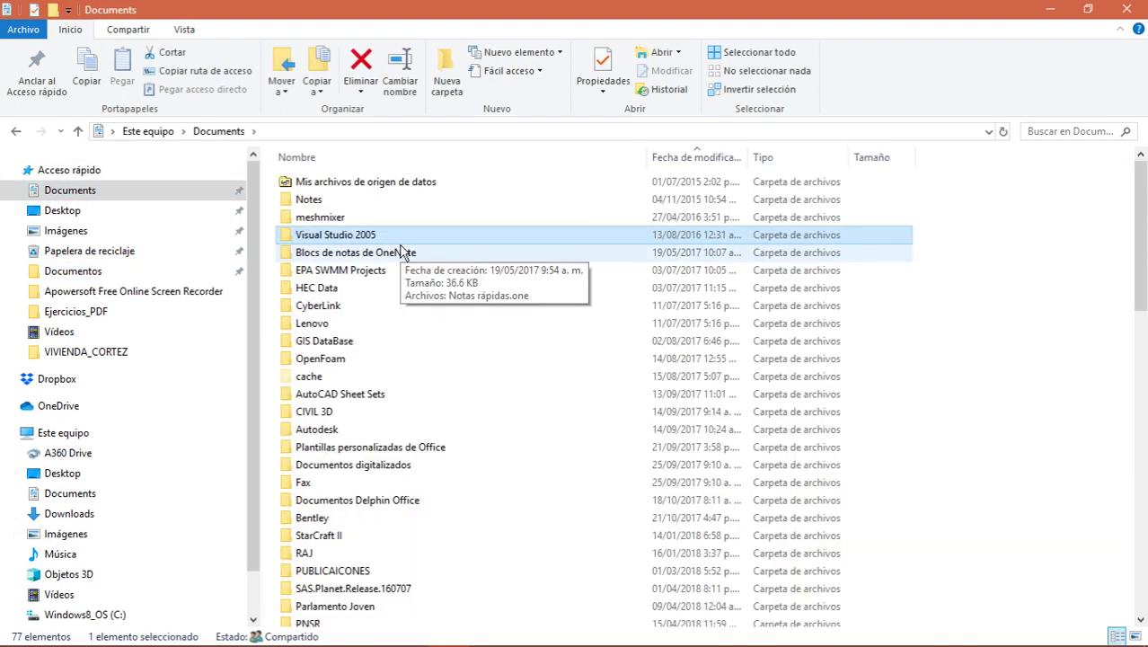
pyautogui.press('c')
pyautogui.press('c')
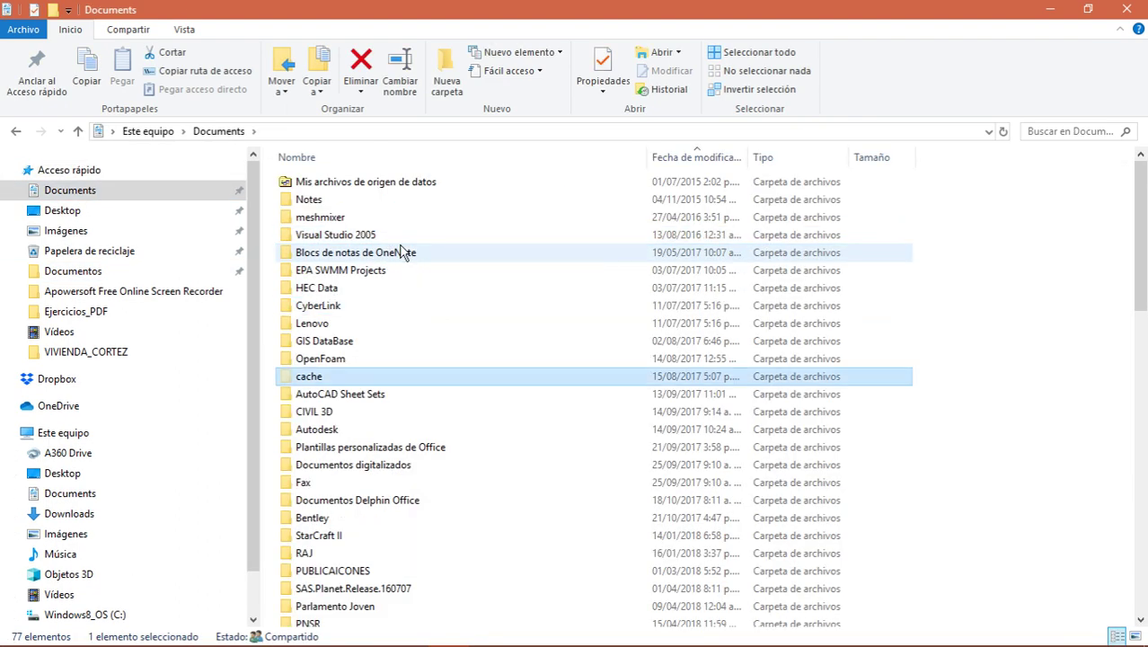
pyautogui.press('c')
pyautogui.press('c')
pyautogui.press('c')
pyautogui.press('c')
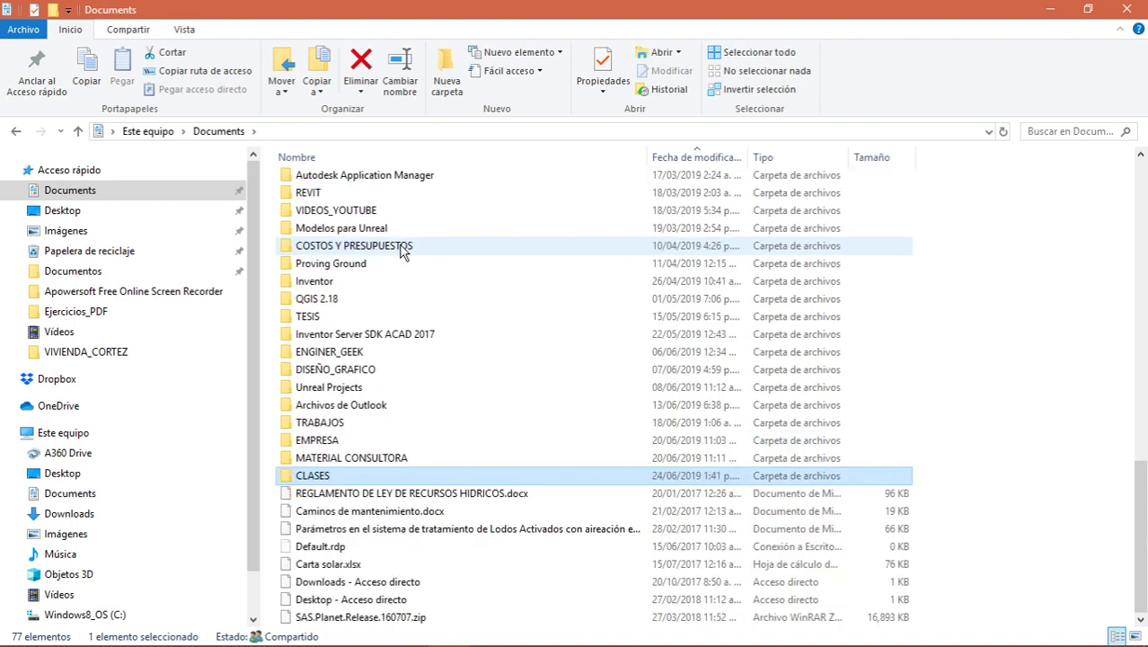
pyautogui.press('Return')
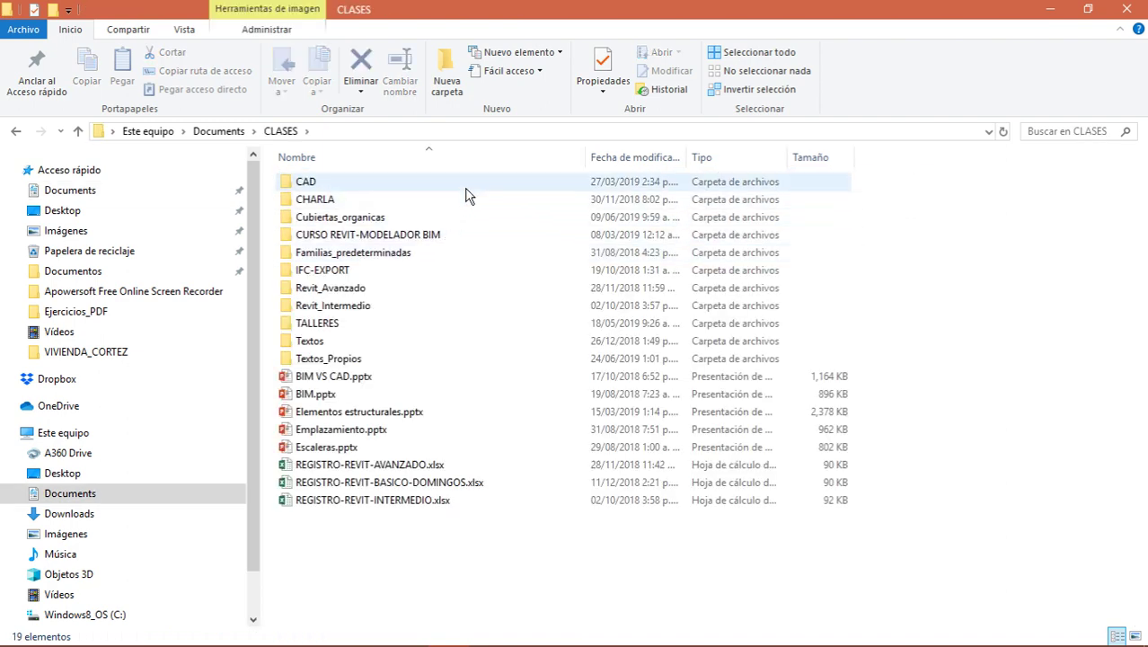
# Navigate through CURSO REVIT-MODELADOR BIM and Archivos into the Ejercicios_PDF folder
pyautogui.doubleClick(453, 241)
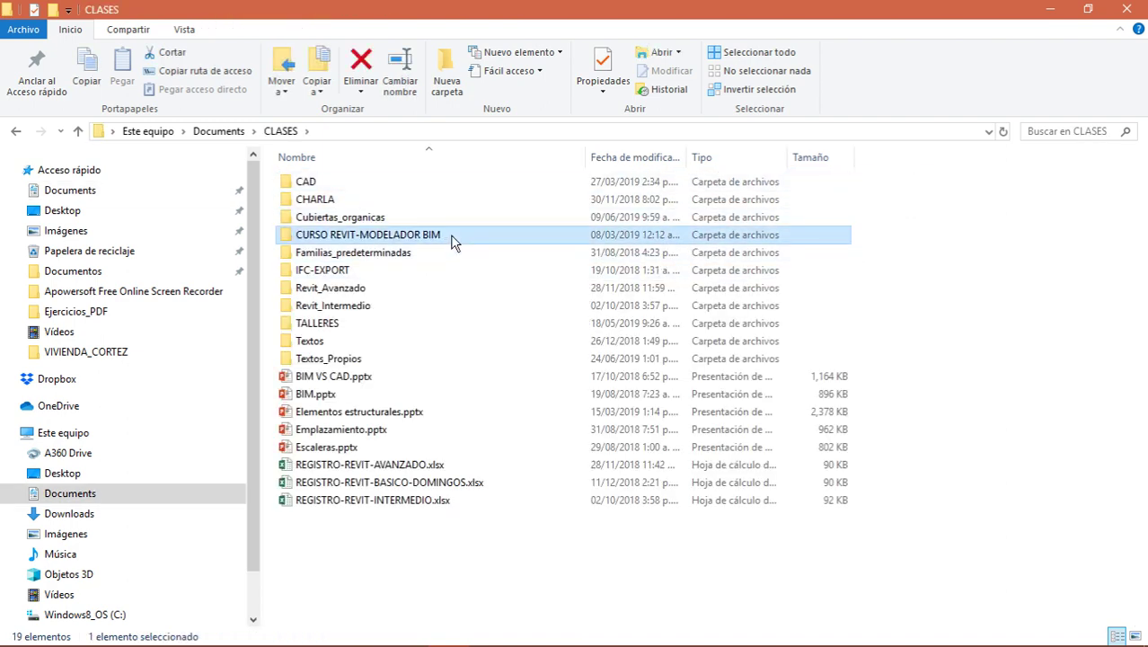
pyautogui.doubleClick(432, 181)
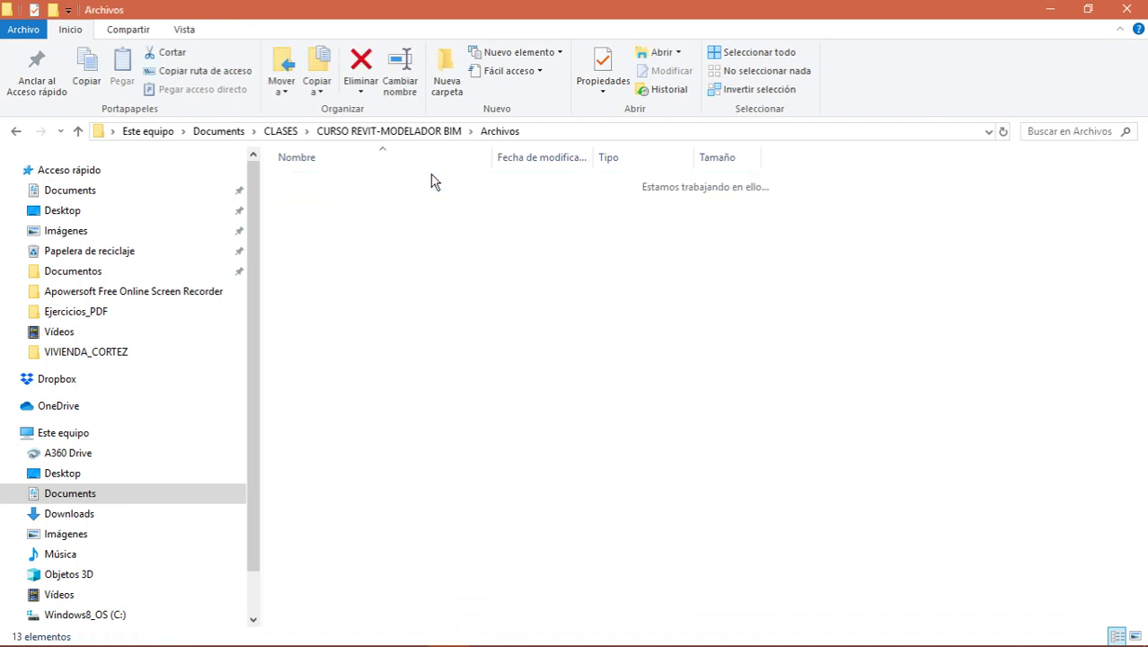
pyautogui.doubleClick(395, 205)
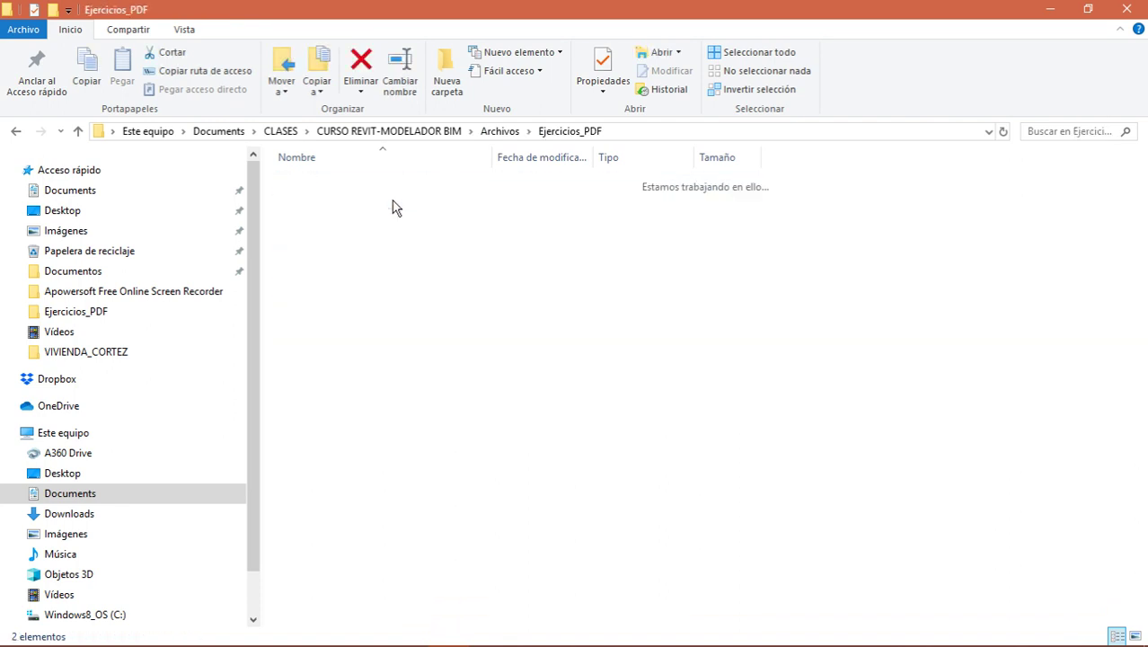
pyautogui.click(416, 135)
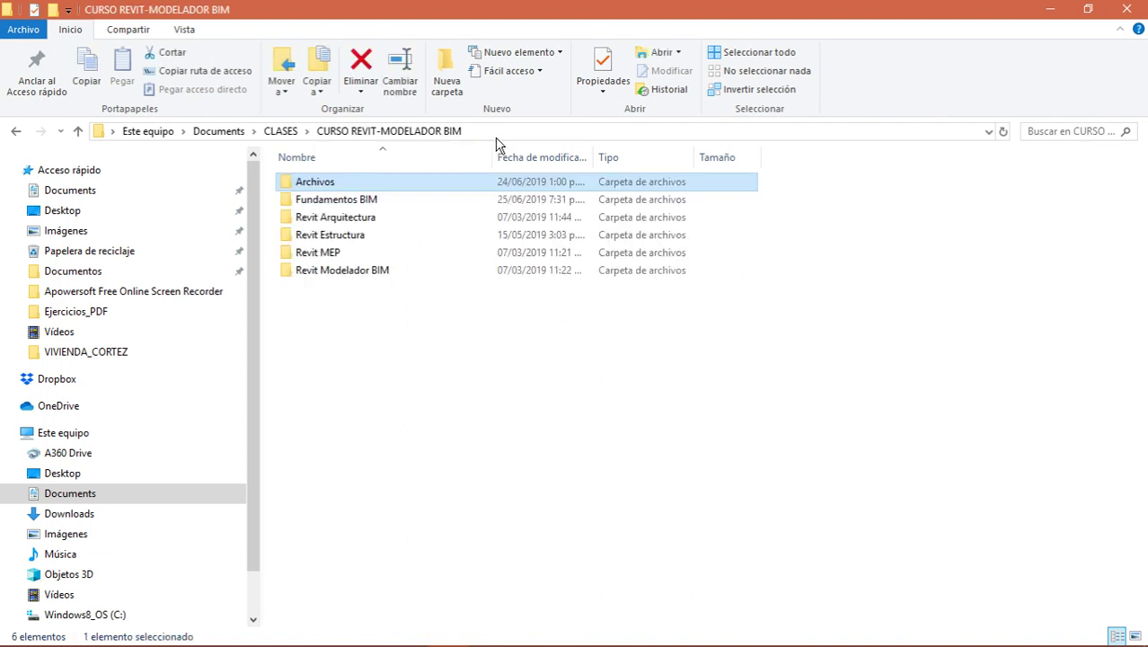
pyautogui.doubleClick(380, 187)
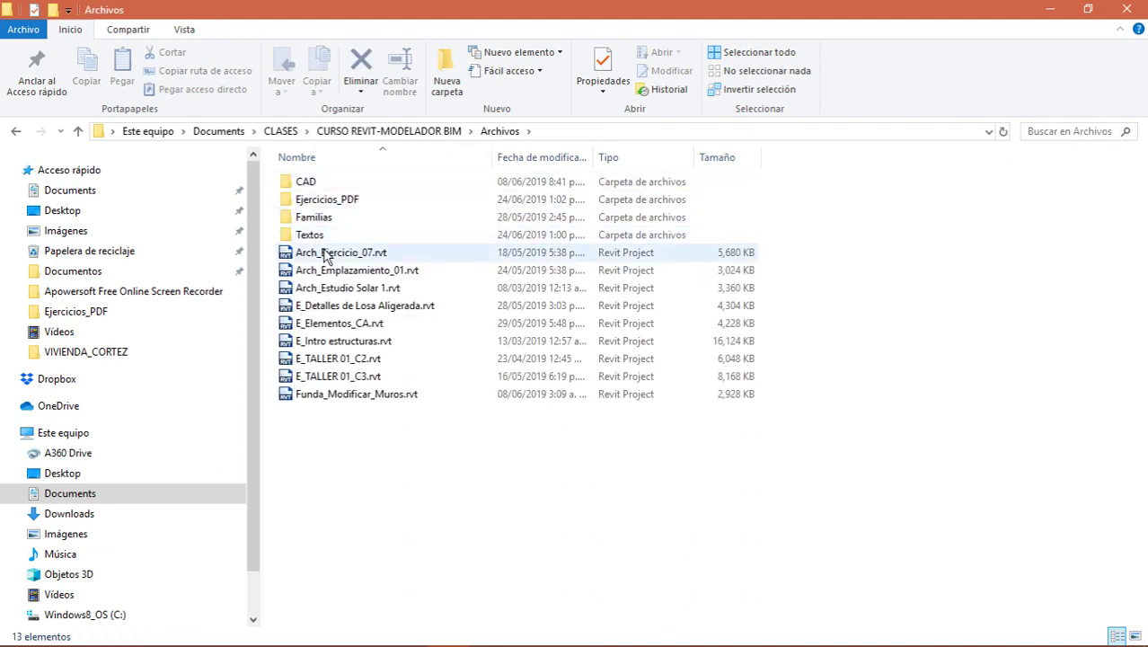
pyautogui.click(369, 202)
pyautogui.doubleClick(369, 201)
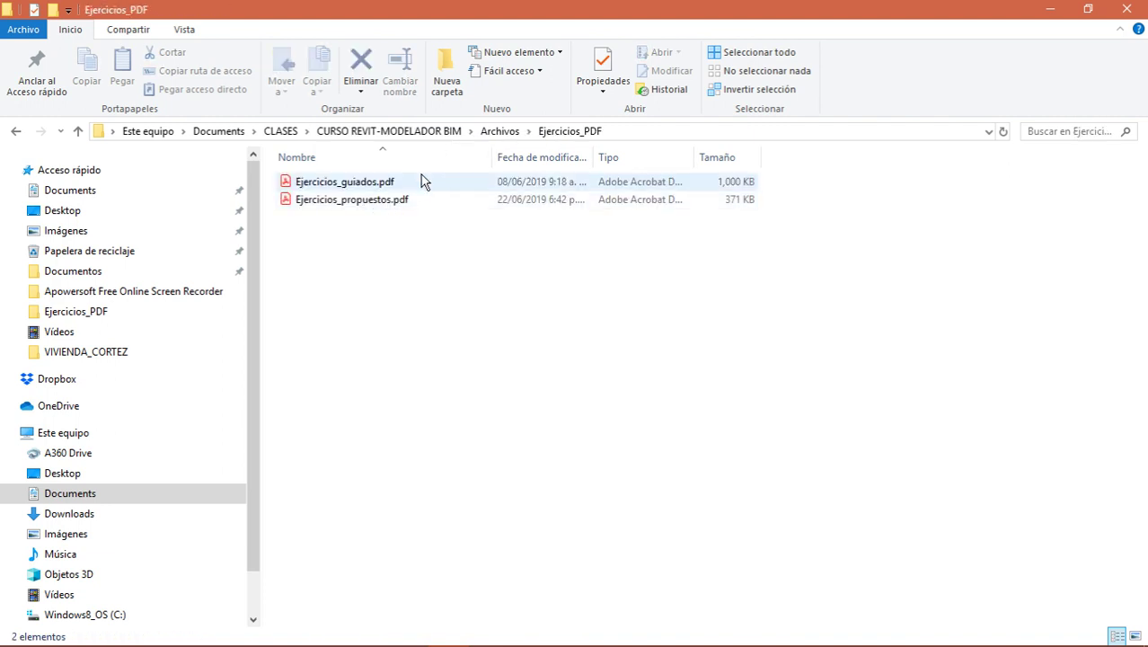
# Open Ejercicios_propuestos.pdf and scroll to the page 5 wall-modification exercise
pyautogui.click(381, 203)
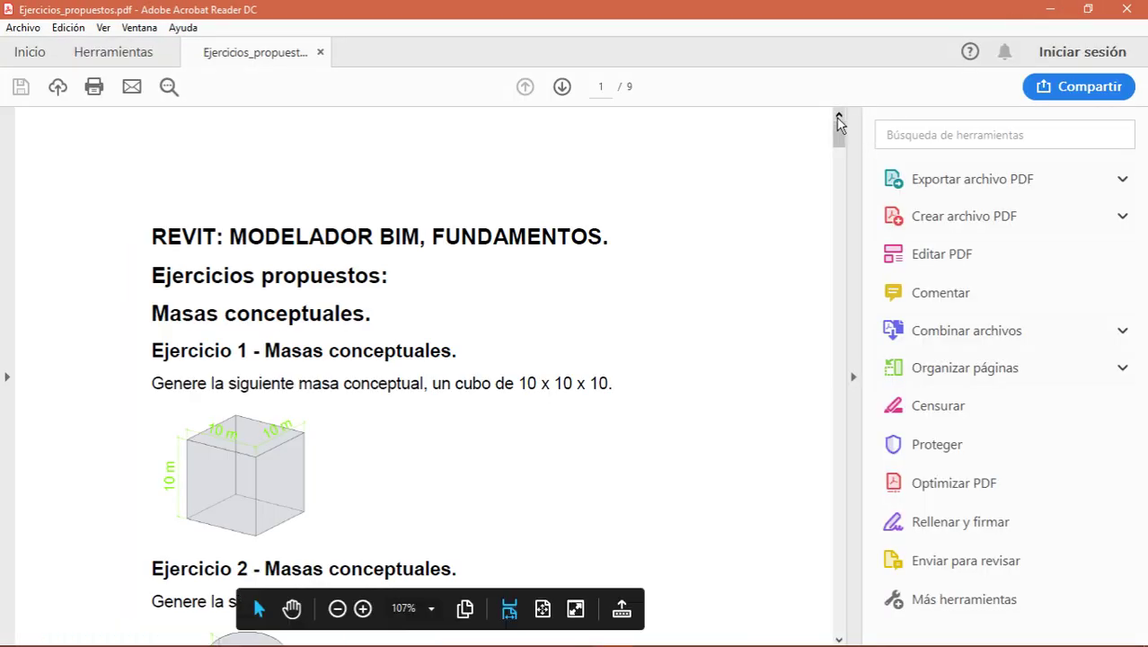
pyautogui.moveTo(838, 130)
pyautogui.mouseDown()
pyautogui.moveTo(852, 340)
pyautogui.moveTo(815, 568)
pyautogui.moveTo(828, 615)
pyautogui.moveTo(833, 469)
pyautogui.moveTo(889, 336)
pyautogui.moveTo(932, 285)
pyautogui.moveTo(938, 390)
pyautogui.moveTo(962, 326)
pyautogui.moveTo(958, 356)
pyautogui.mouseUp()
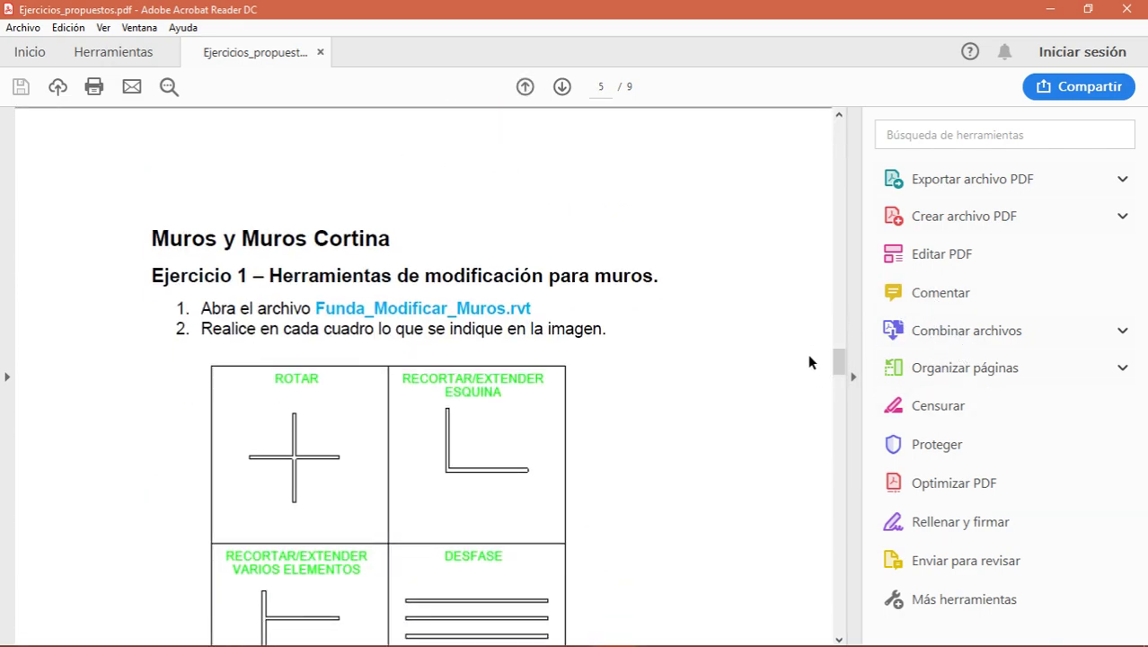
pyautogui.scroll(-2, 553, 390)
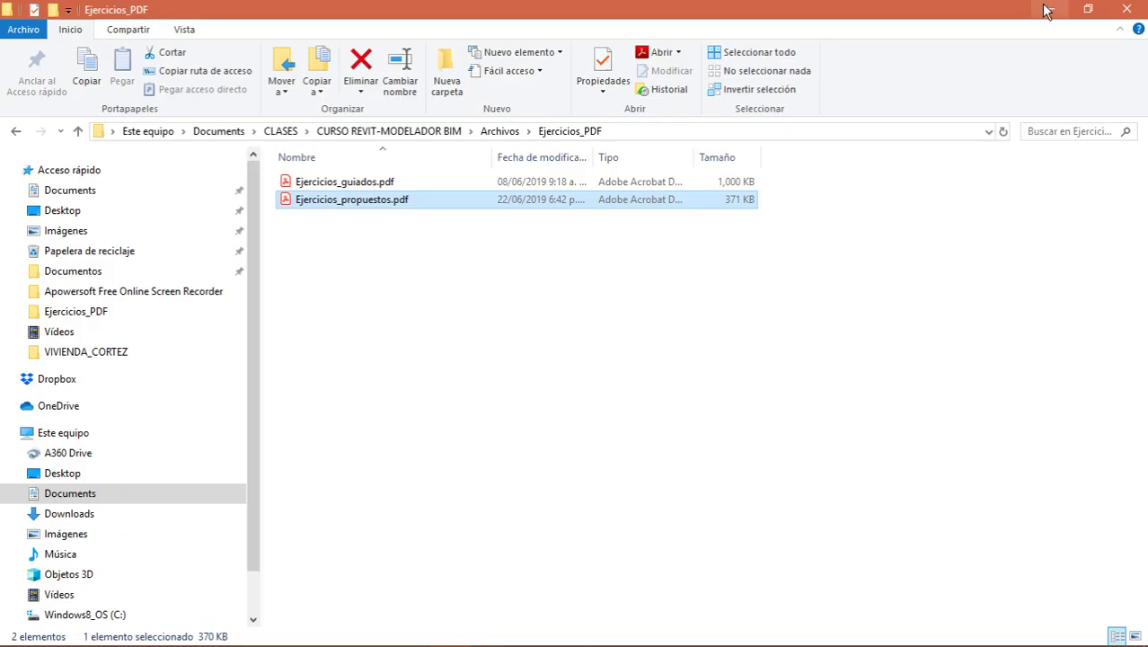
# Switch between the PDF and Revit, ending on the Nivel 1 floor plan
pyautogui.hotkey('alt', 'Tab')
pyautogui.click(557, 288)
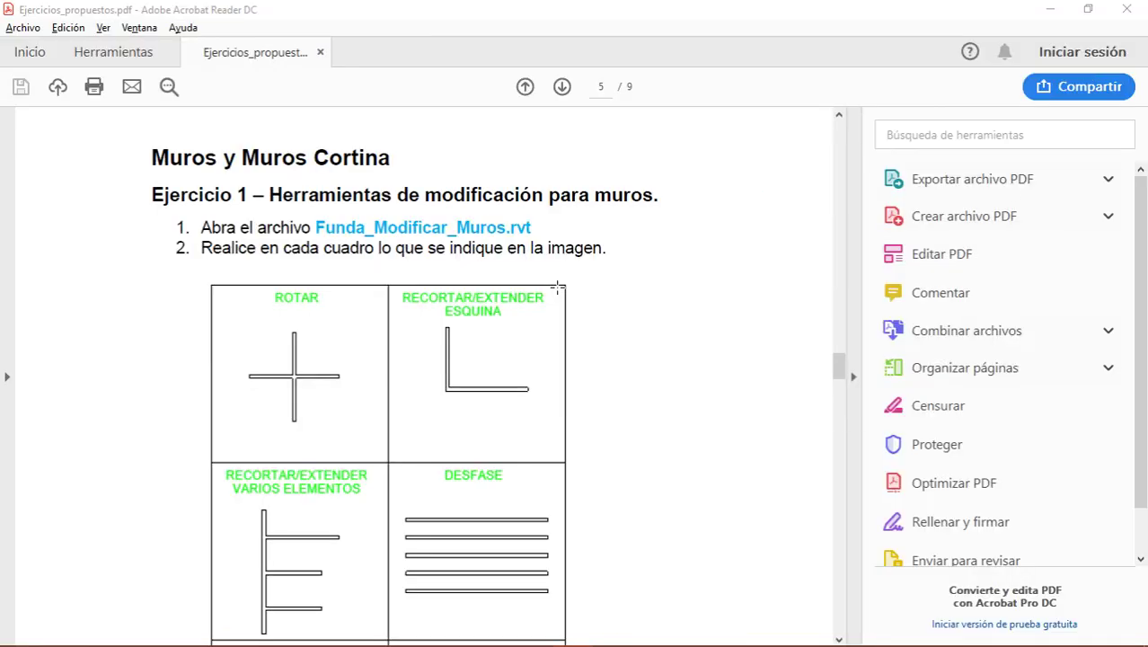
pyautogui.hotkey('alt', 'Tab')
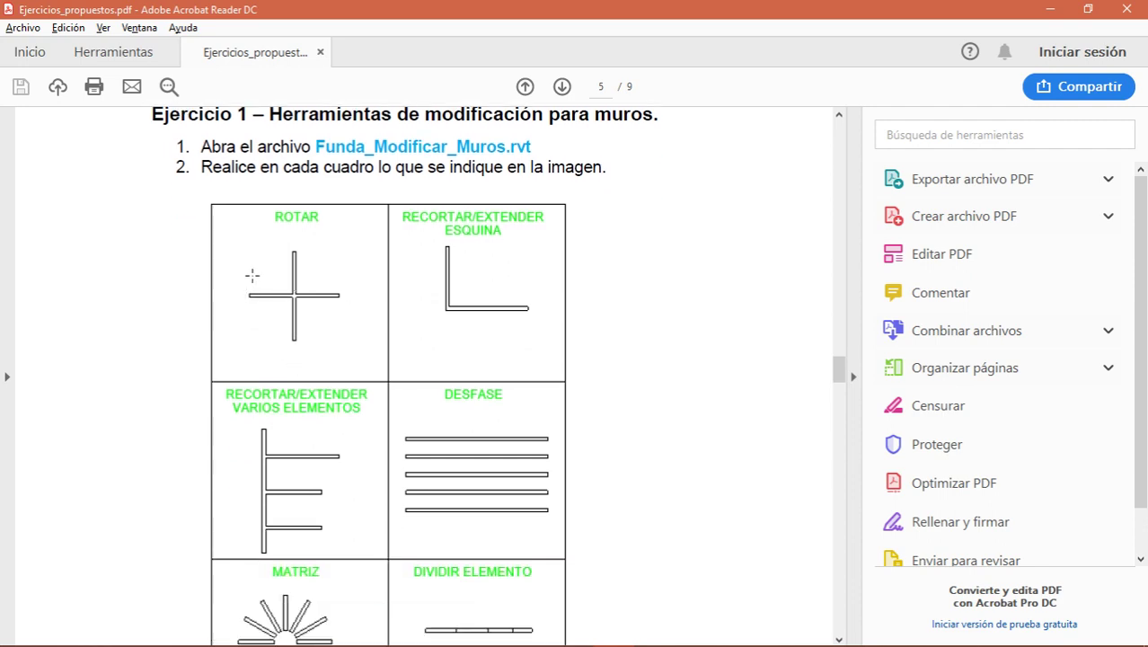
pyautogui.hotkey('alt', 'Tab')
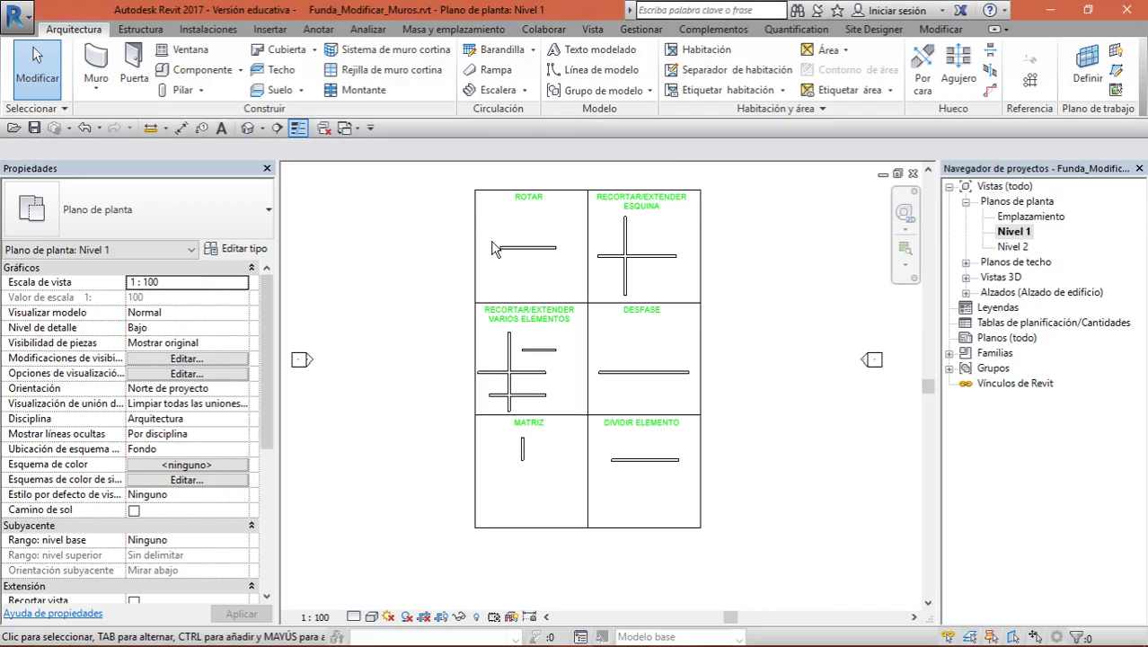
# Rotate a copy of the ROTAR wall by 90 degrees so the two walls cross
pyautogui.scroll(3, 551, 238)
pyautogui.hotkey('alt', 'Tab')
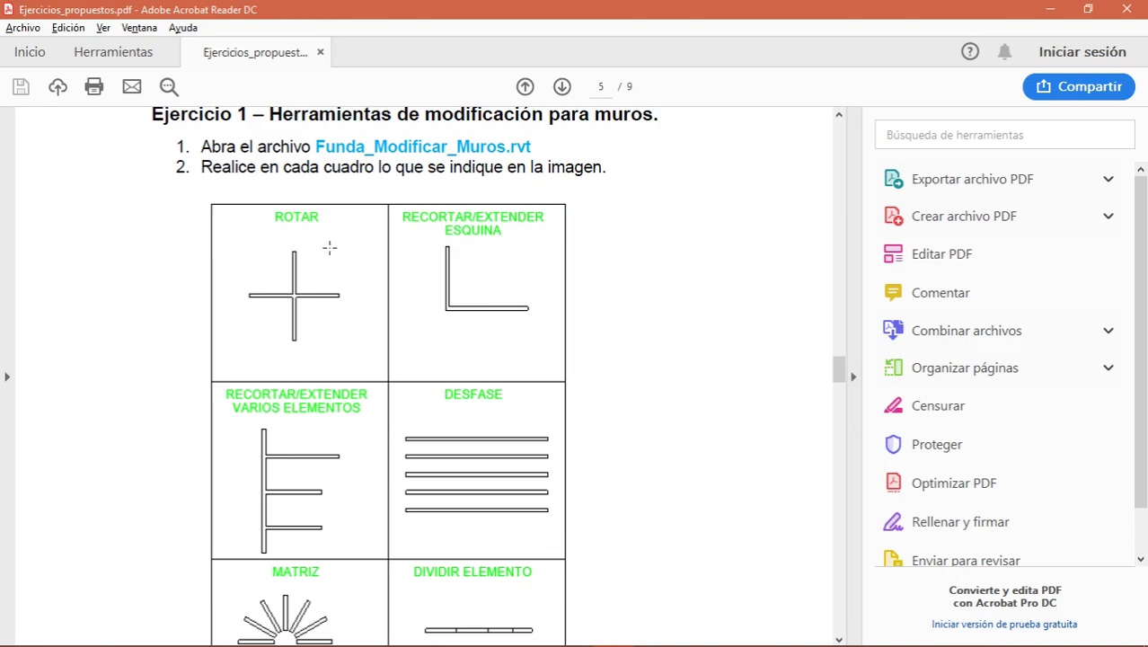
pyautogui.hotkey('alt', 'Tab')
pyautogui.click(539, 273)
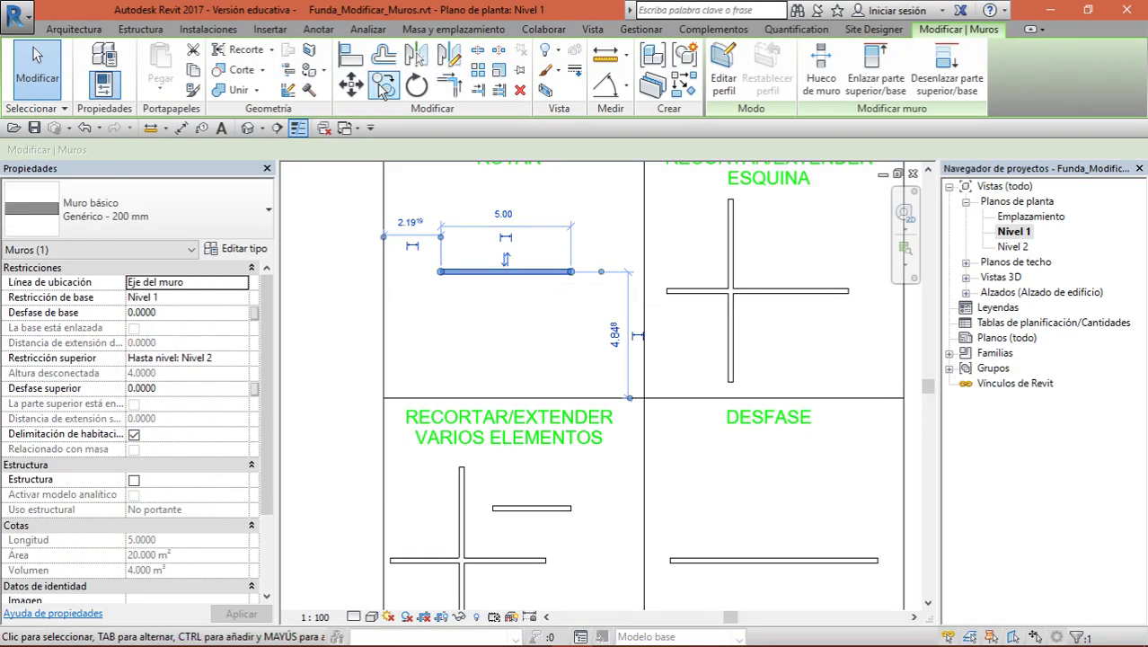
pyautogui.click(418, 85)
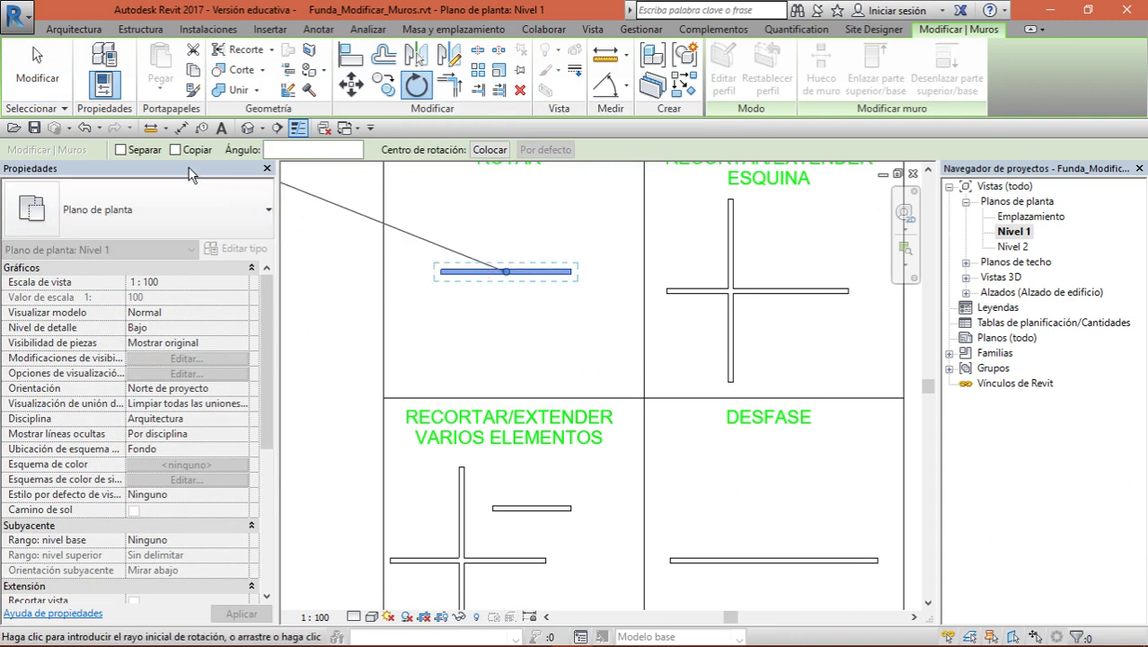
pyautogui.click(175, 149)
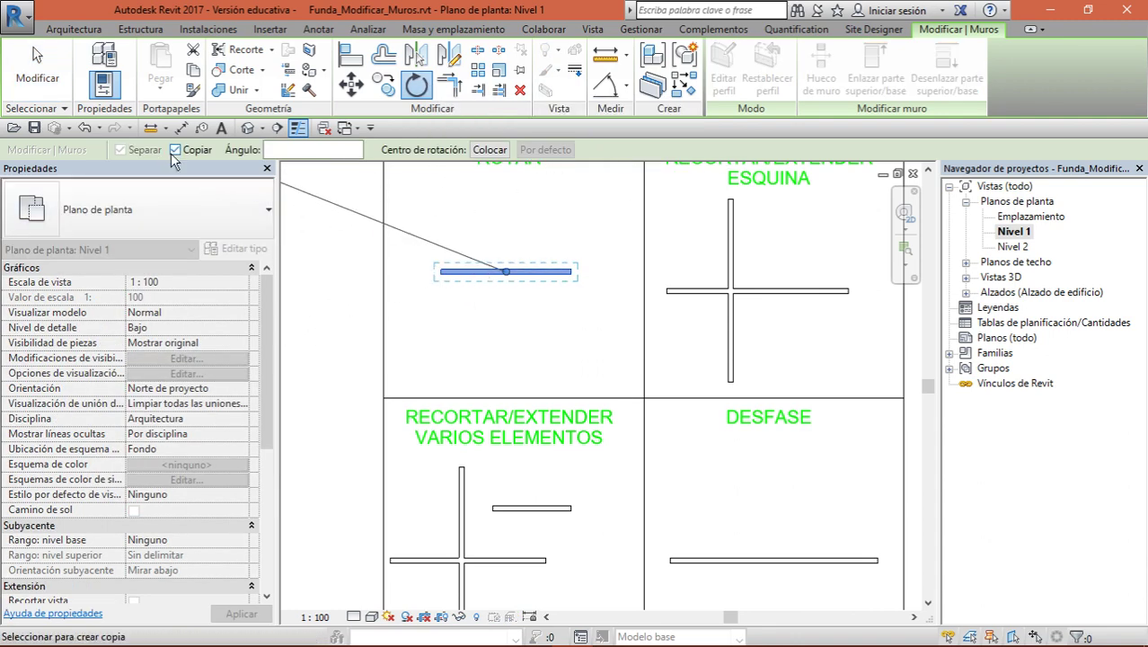
pyautogui.click(506, 222)
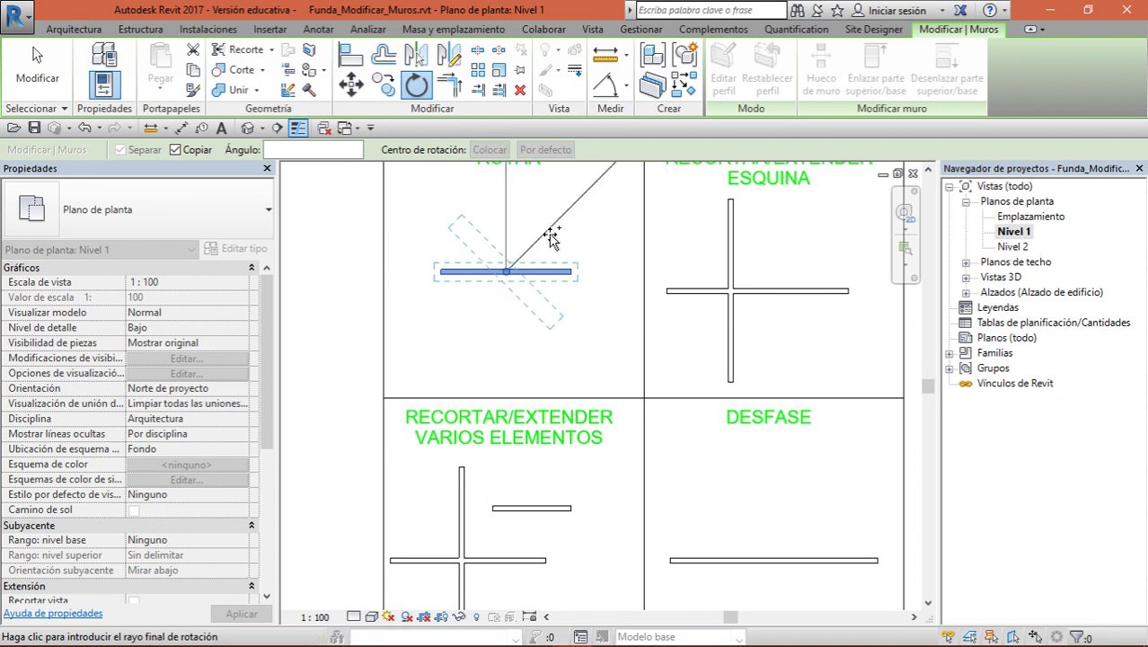
pyautogui.click(623, 279)
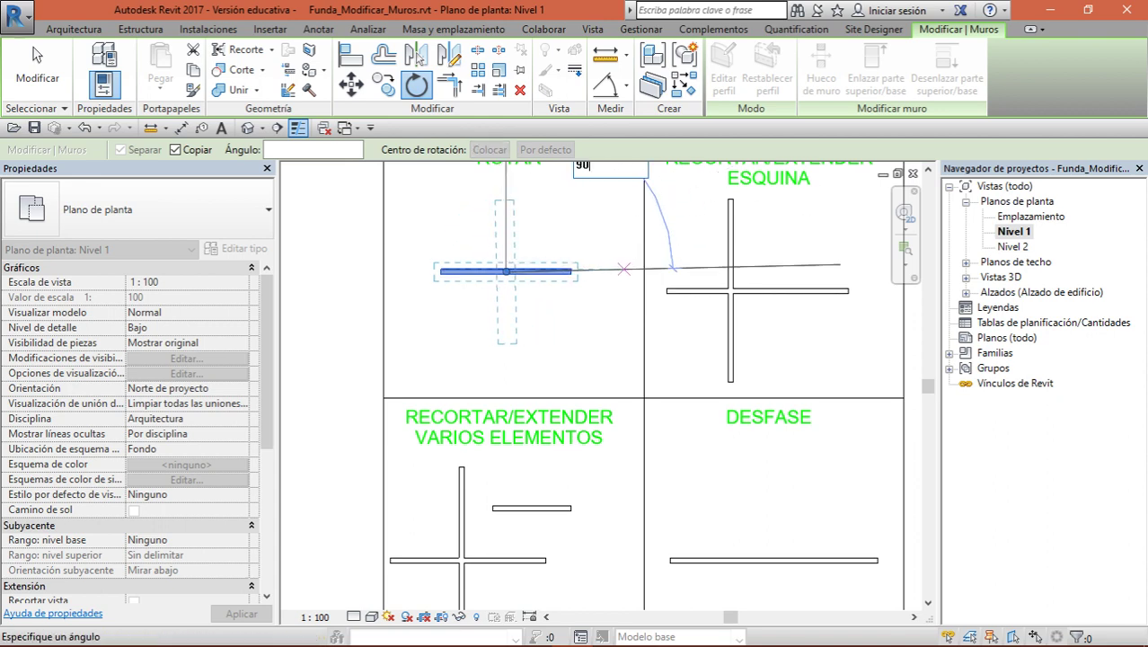
pyautogui.scroll(-2, 578, 305)
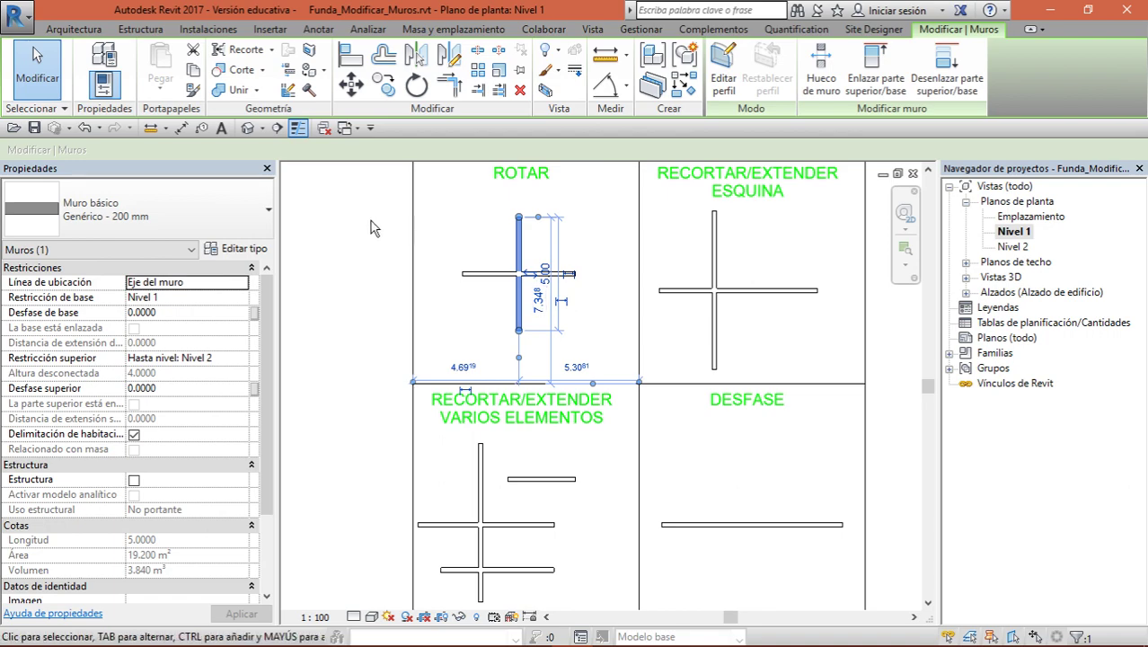
pyautogui.click(456, 249)
pyautogui.moveTo(676, 338); pyautogui.dragTo(627, 341, button='middle')
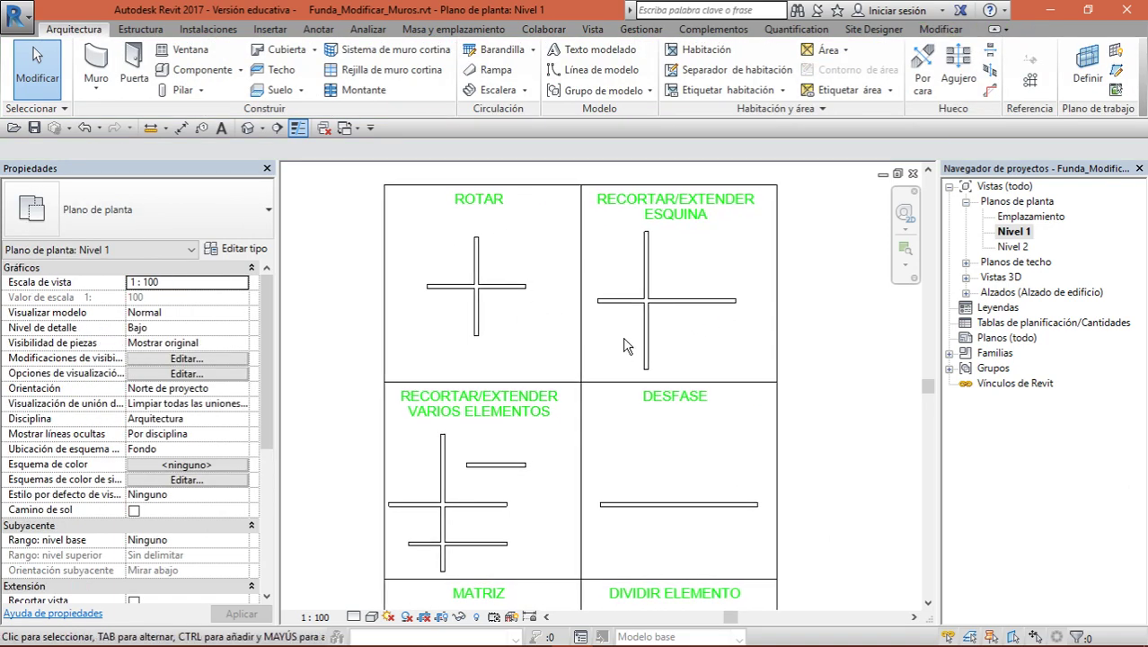
pyautogui.hotkey('alt', 'Tab')
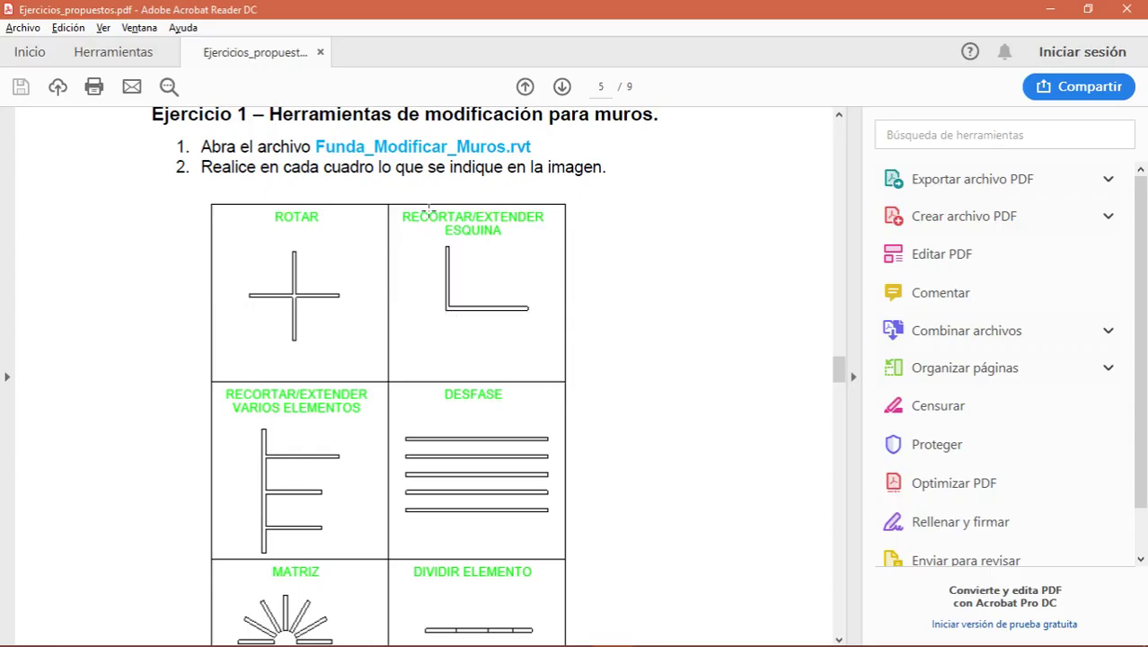
# Trim the vertical and horizontal ESQUINA walls into an L corner
pyautogui.hotkey('alt', 'Tab')
pyautogui.hotkey('alt', 'Tab')
pyautogui.hotkey('alt', 'Tab')
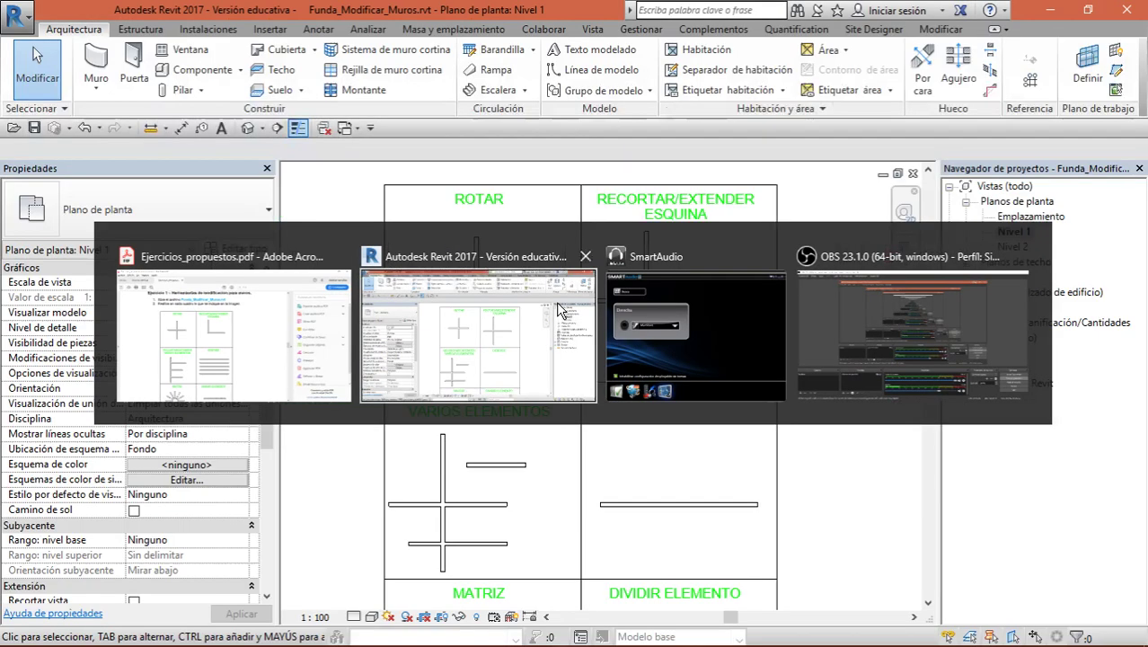
pyautogui.press('t')
pyautogui.press('r')
pyautogui.click(646, 270)
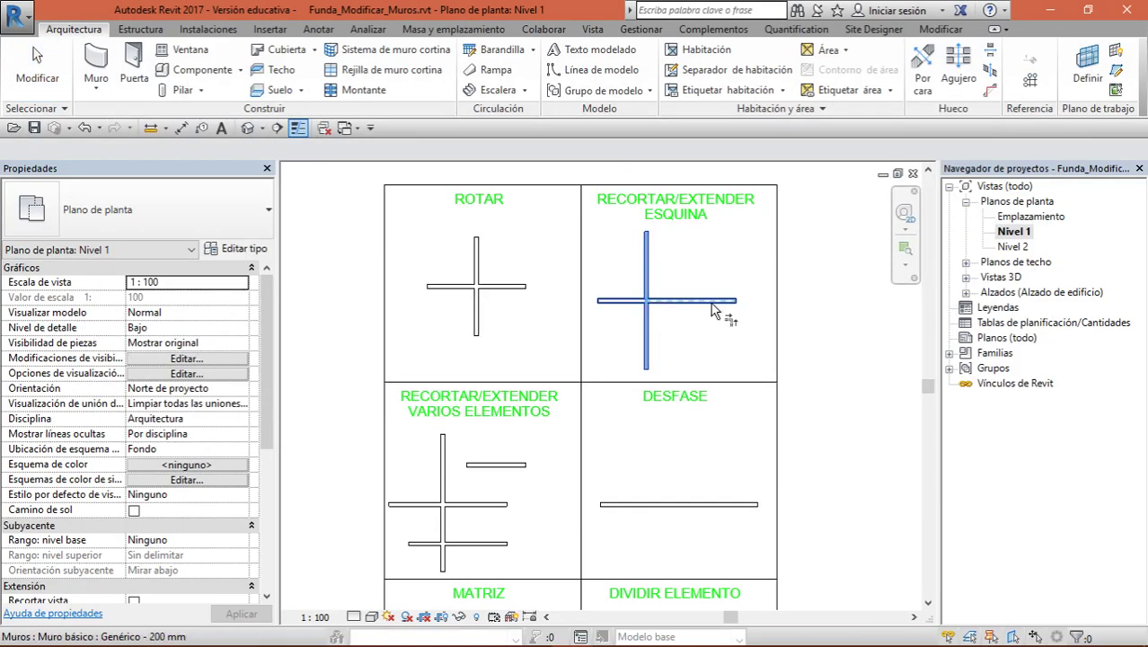
pyautogui.press('Escape')
pyautogui.press('Escape')
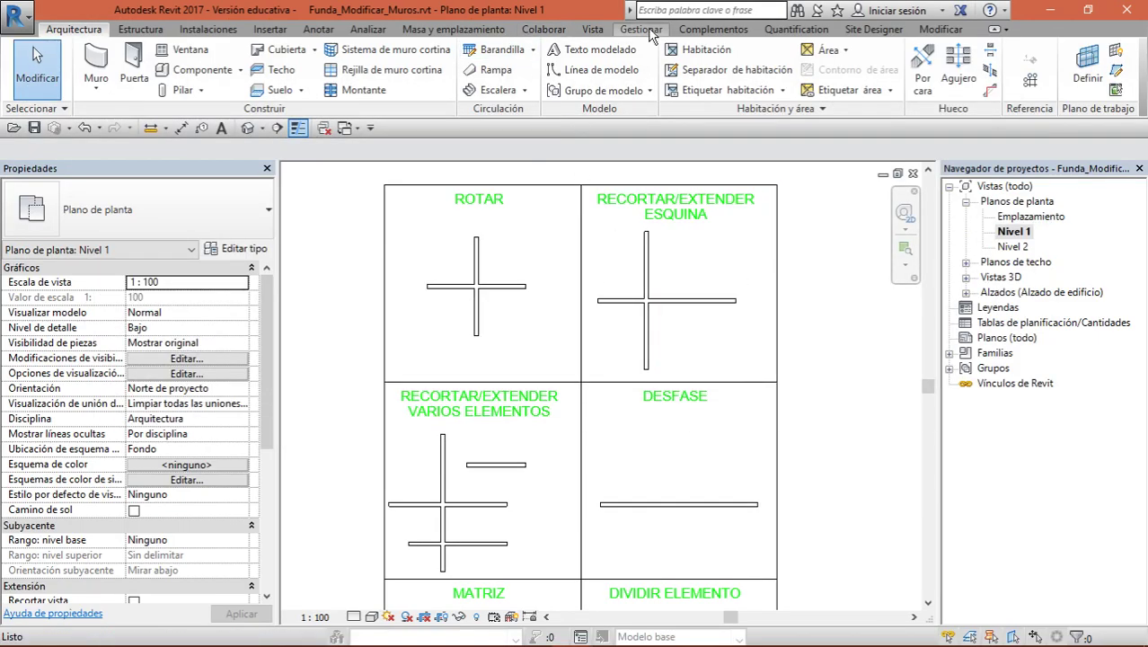
pyautogui.click(942, 30)
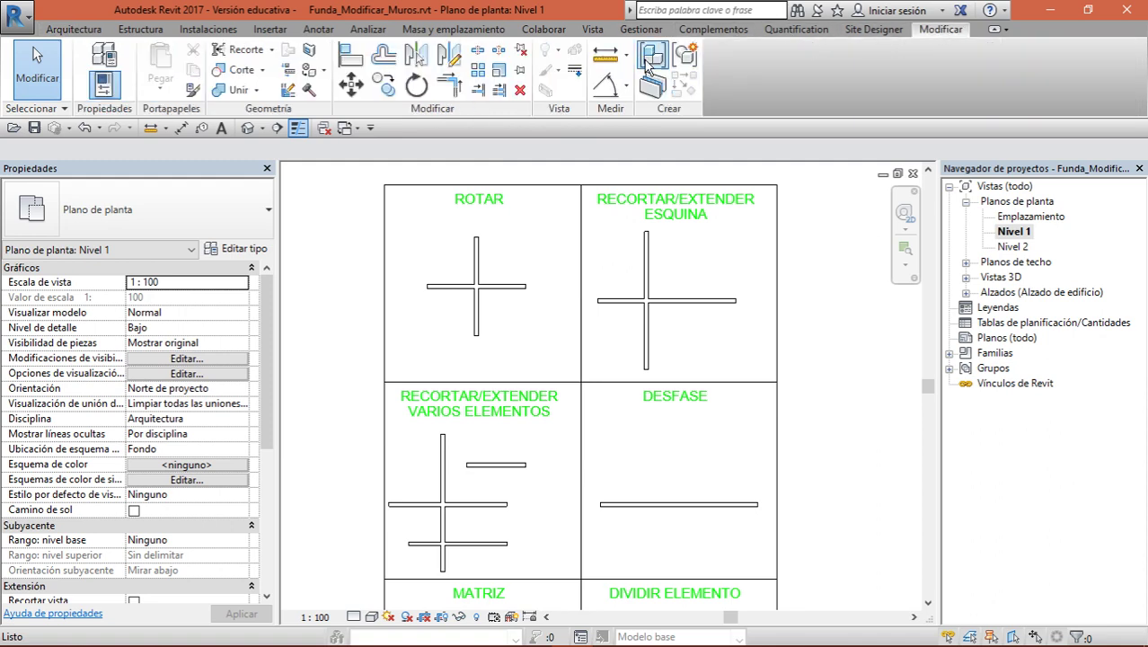
pyautogui.click(449, 85)
pyautogui.click(648, 287)
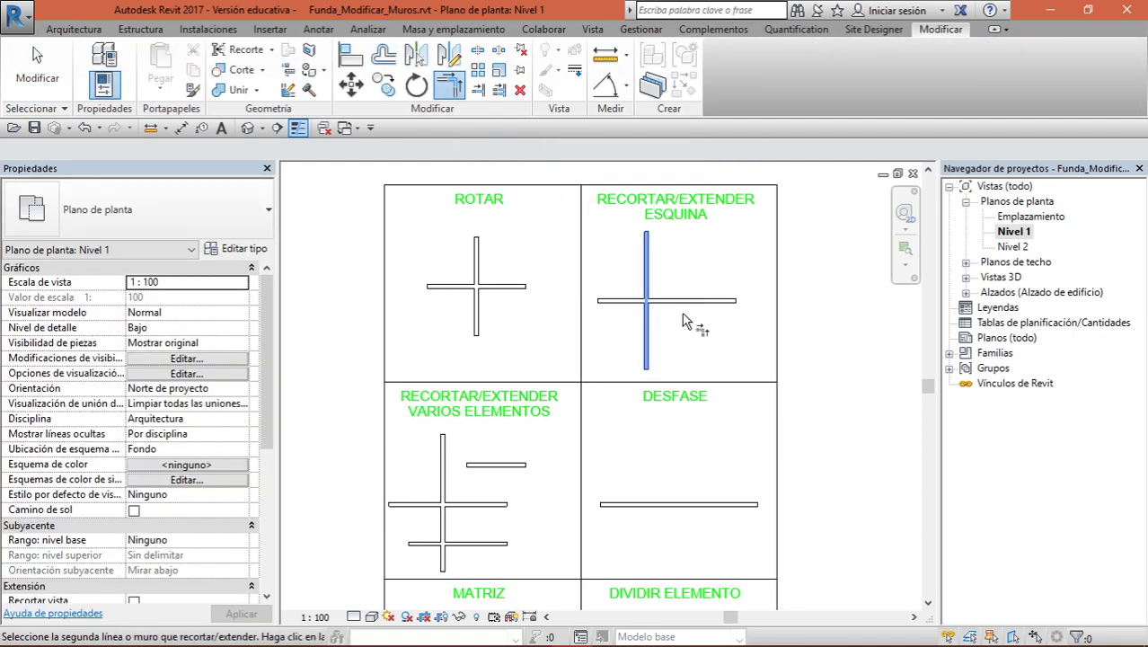
pyautogui.click(685, 305)
# Trim the VARIOS ELEMENTOS horizontal walls to the vertical wall, forming an E
pyautogui.hotkey('alt', 'Tab')
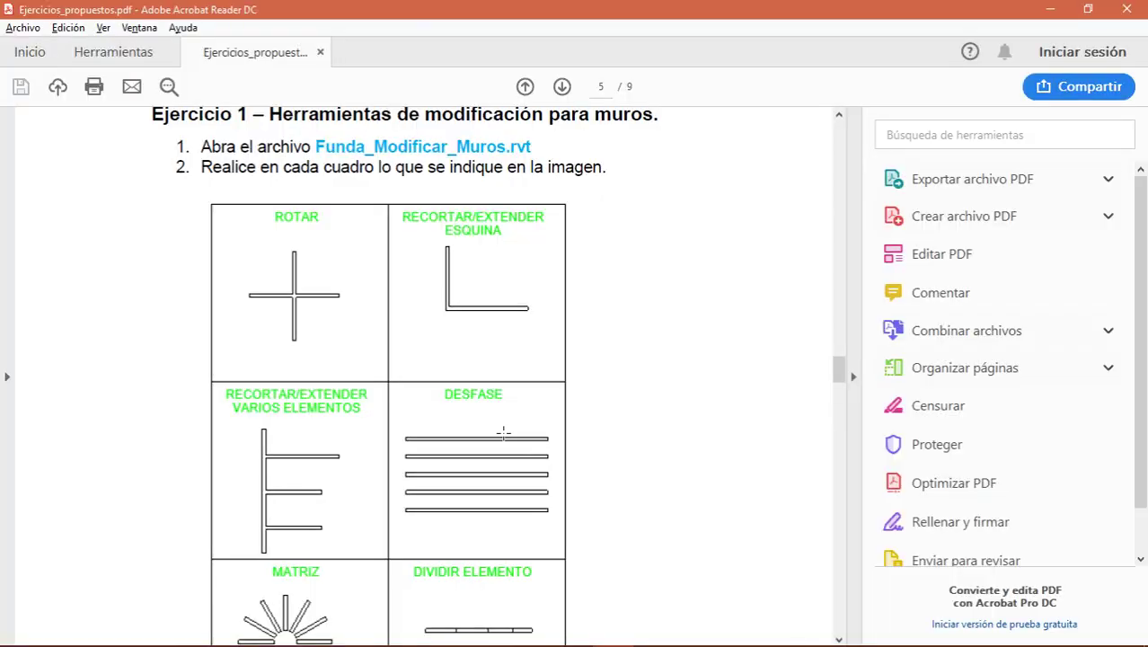
pyautogui.scroll(-1, 283, 486)
pyautogui.scroll(-2, 313, 457)
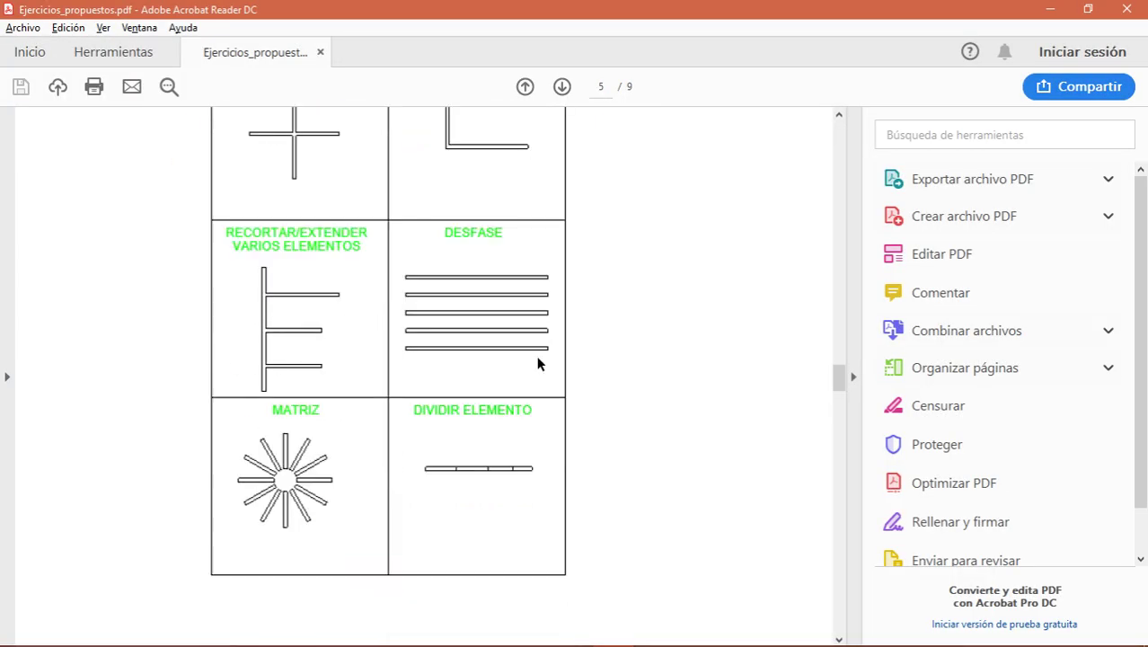
pyautogui.hotkey('alt', 'Tab')
pyautogui.moveTo(545, 441); pyautogui.dragTo(483, 278, button='middle')
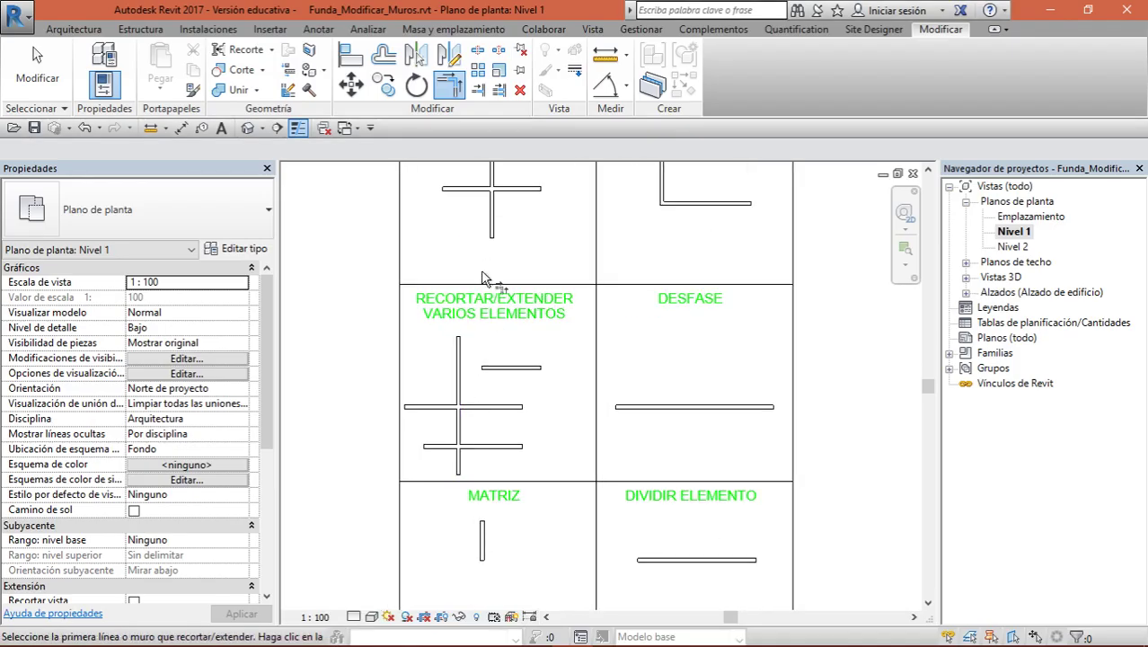
pyautogui.click(496, 89)
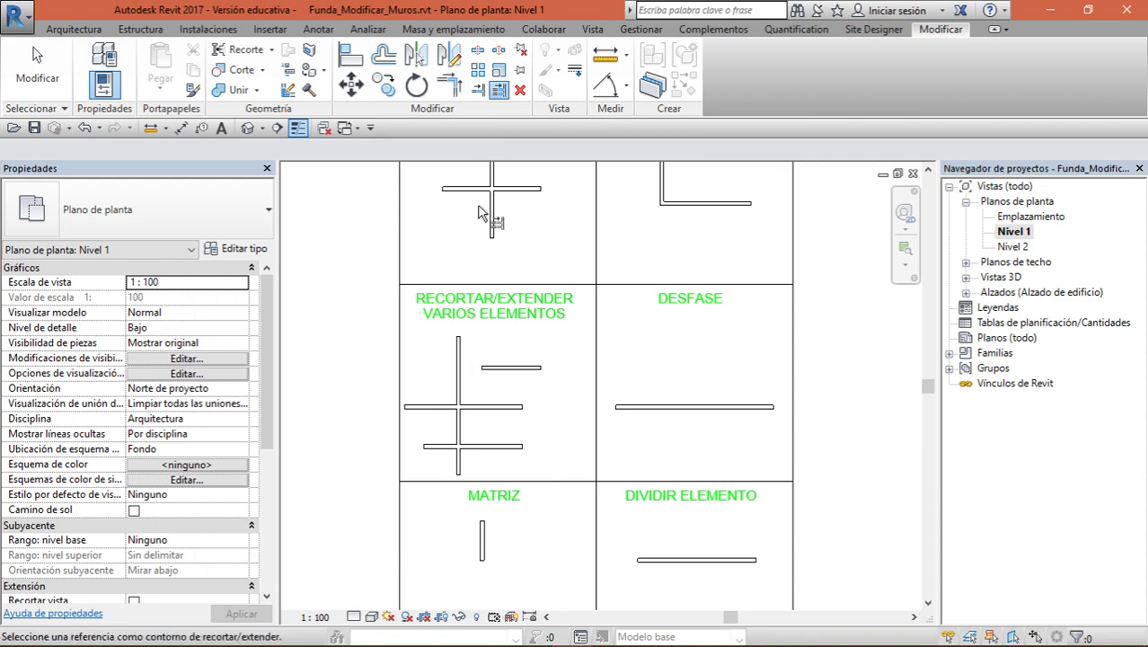
pyautogui.click(492, 371)
pyautogui.moveTo(544, 401); pyautogui.dragTo(504, 467)
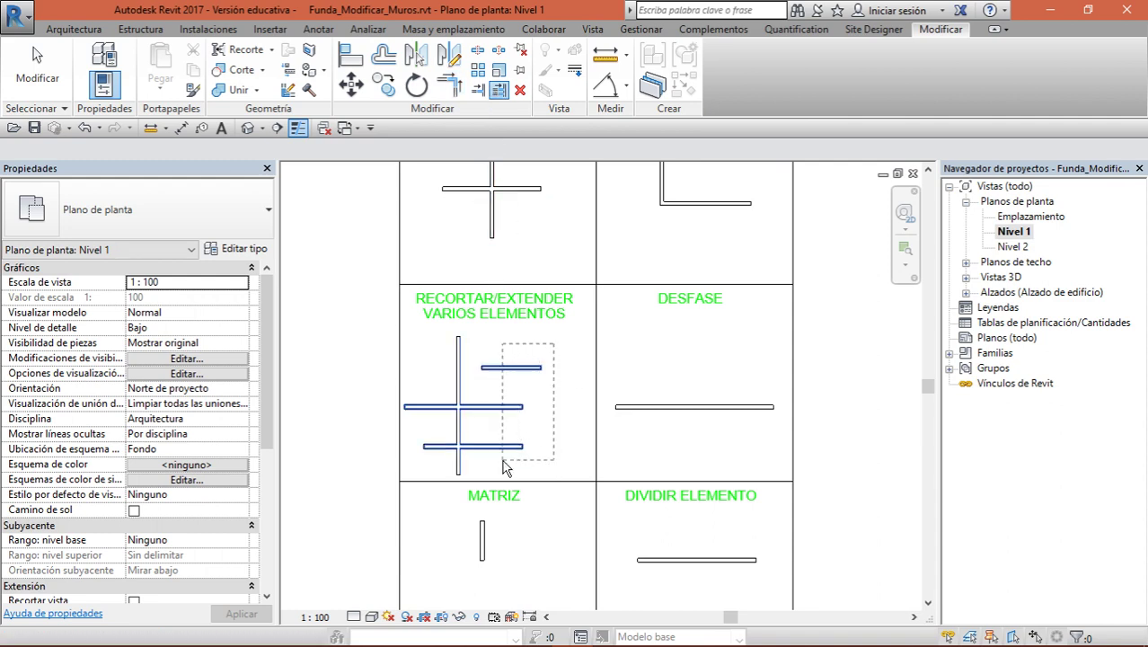
pyautogui.hotkey('alt', 'Tab')
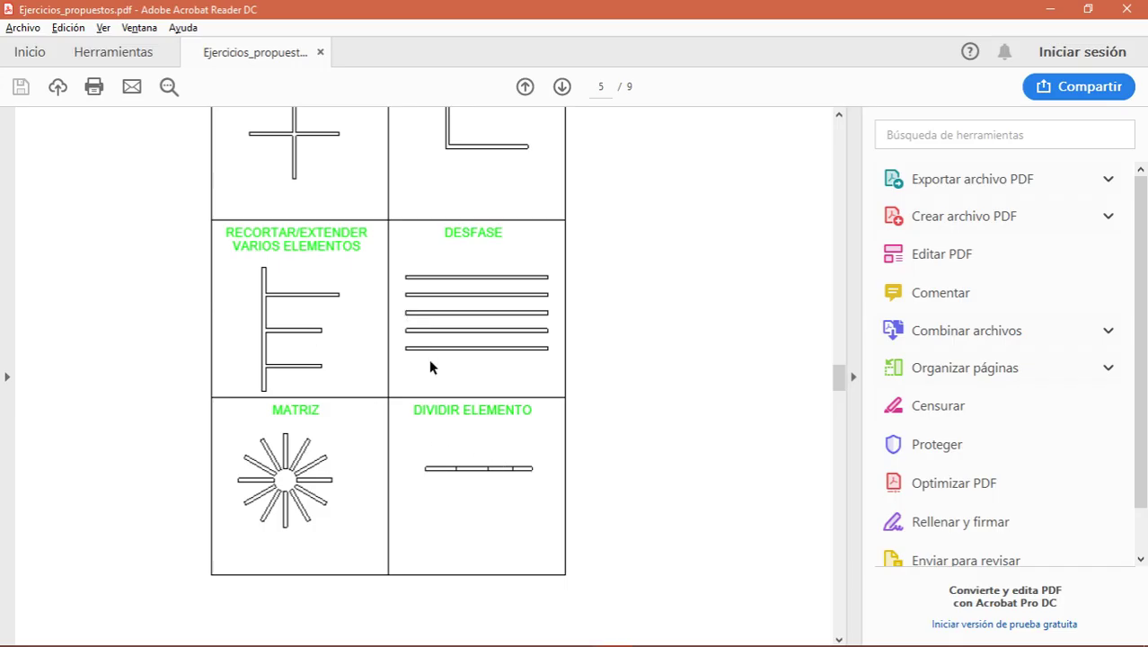
pyautogui.hotkey('alt', 'Tab')
# Offset copies of the DESFASE wall at 1.0000 m until five parallel walls stand
pyautogui.click(384, 55)
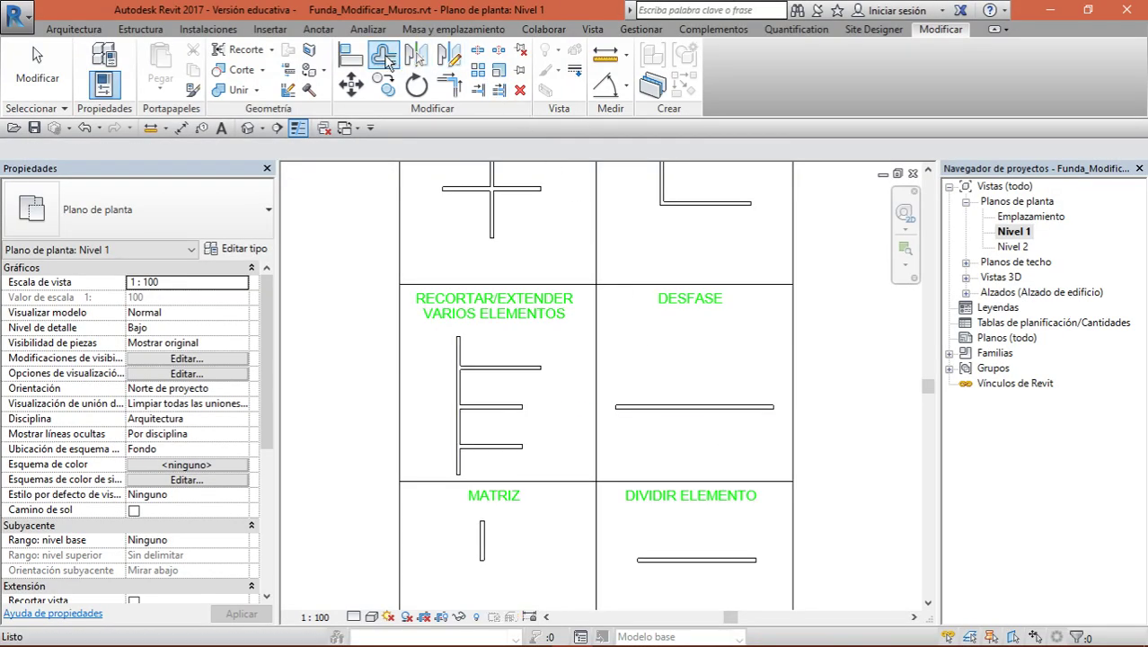
pyautogui.click(654, 406)
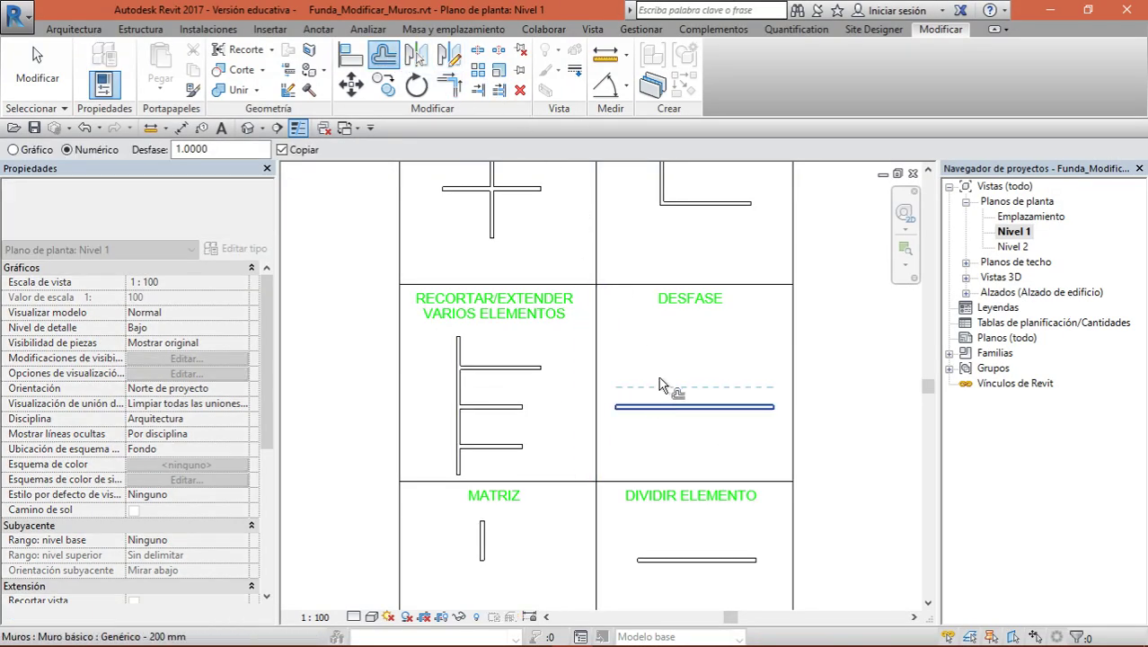
pyautogui.click(663, 388)
pyautogui.click(684, 368)
pyautogui.hotkey('alt', 'Tab')
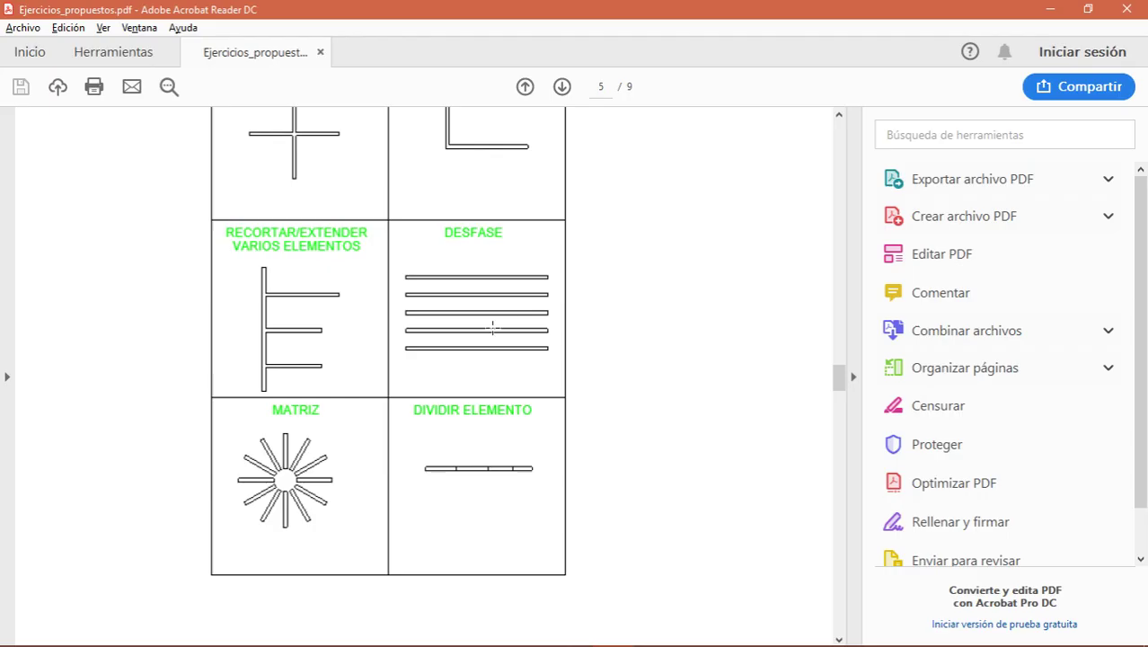
pyautogui.hotkey('alt', 'Tab')
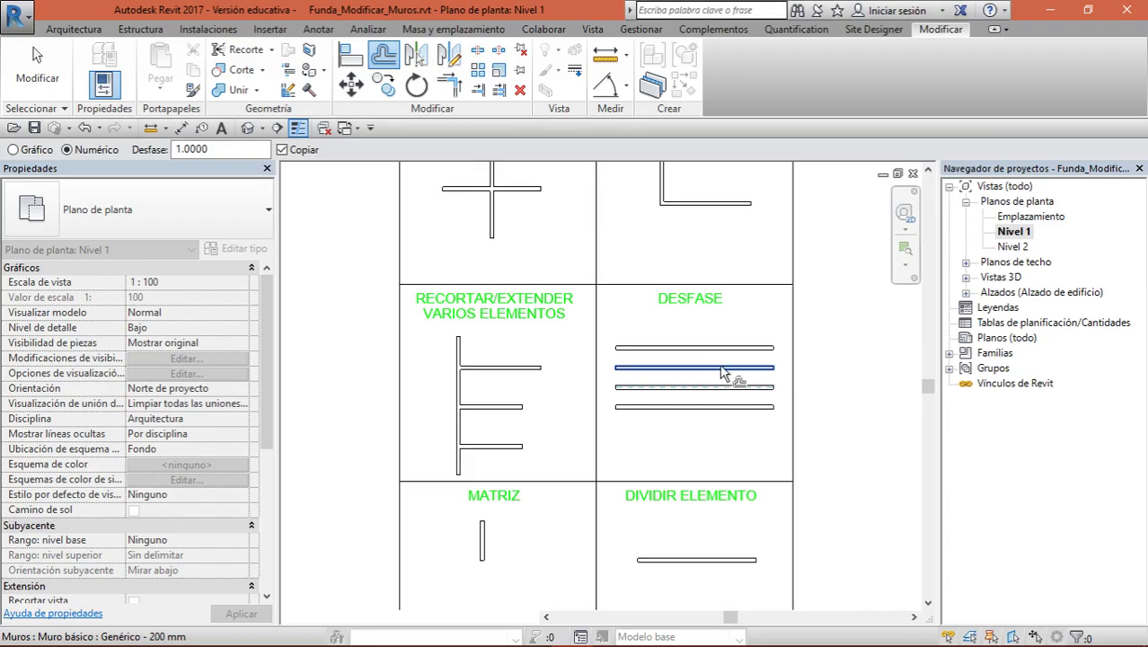
pyautogui.click(727, 346)
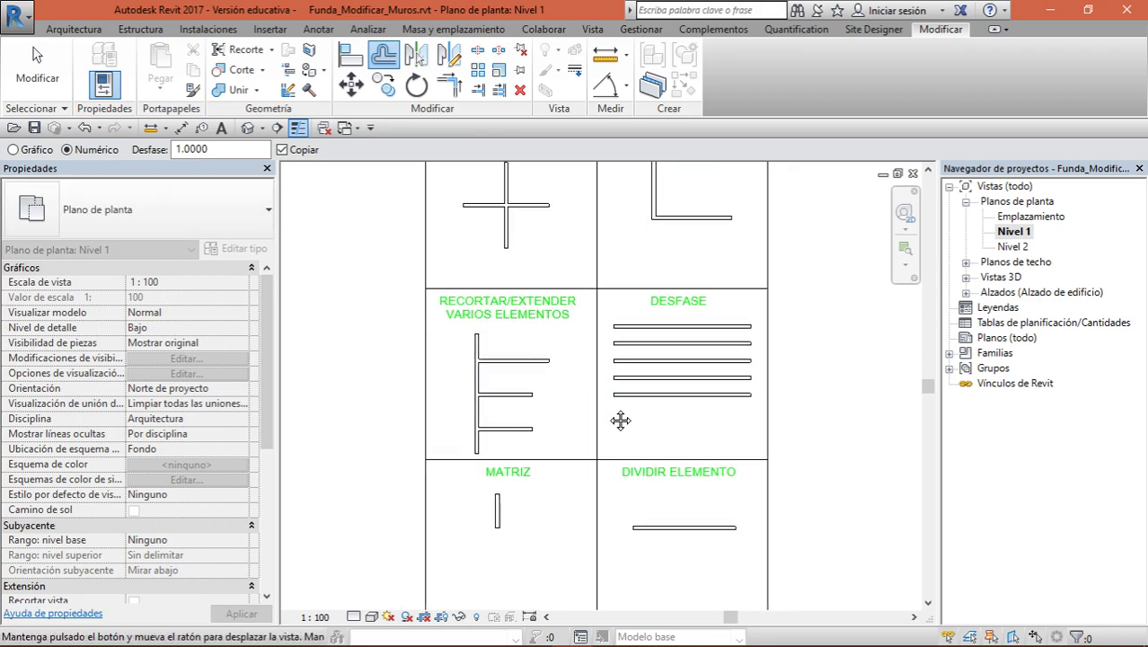
pyautogui.hotkey('alt', 'Tab')
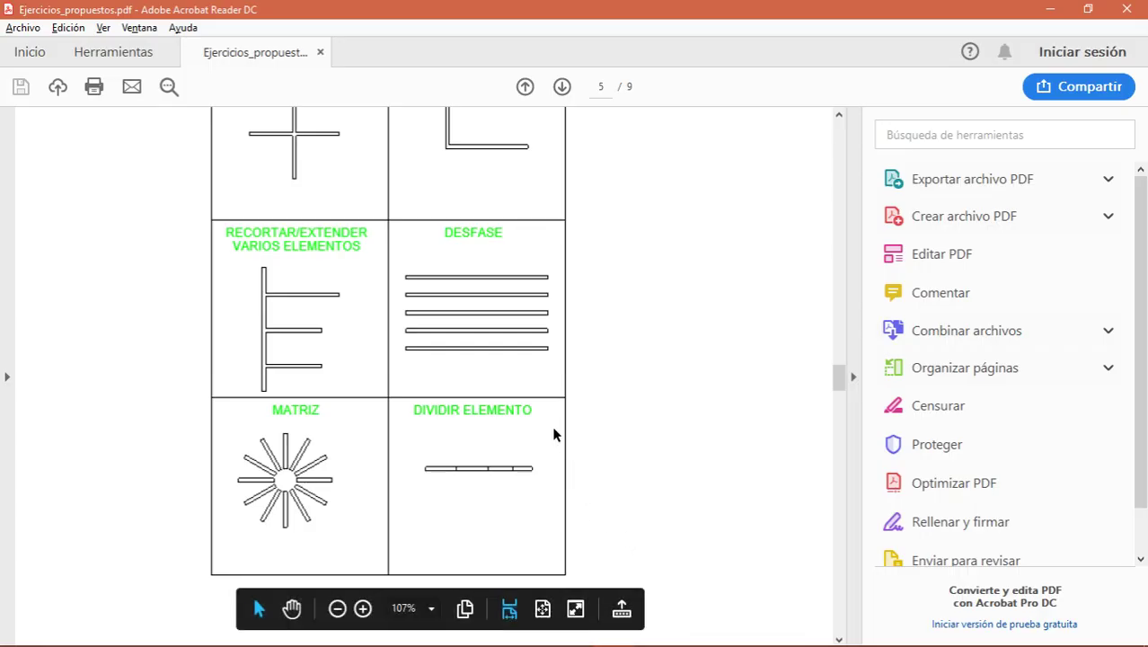
pyautogui.hotkey('alt', 'Tab')
pyautogui.scroll(-2, 545, 431)
pyautogui.scroll(1, 506, 414)
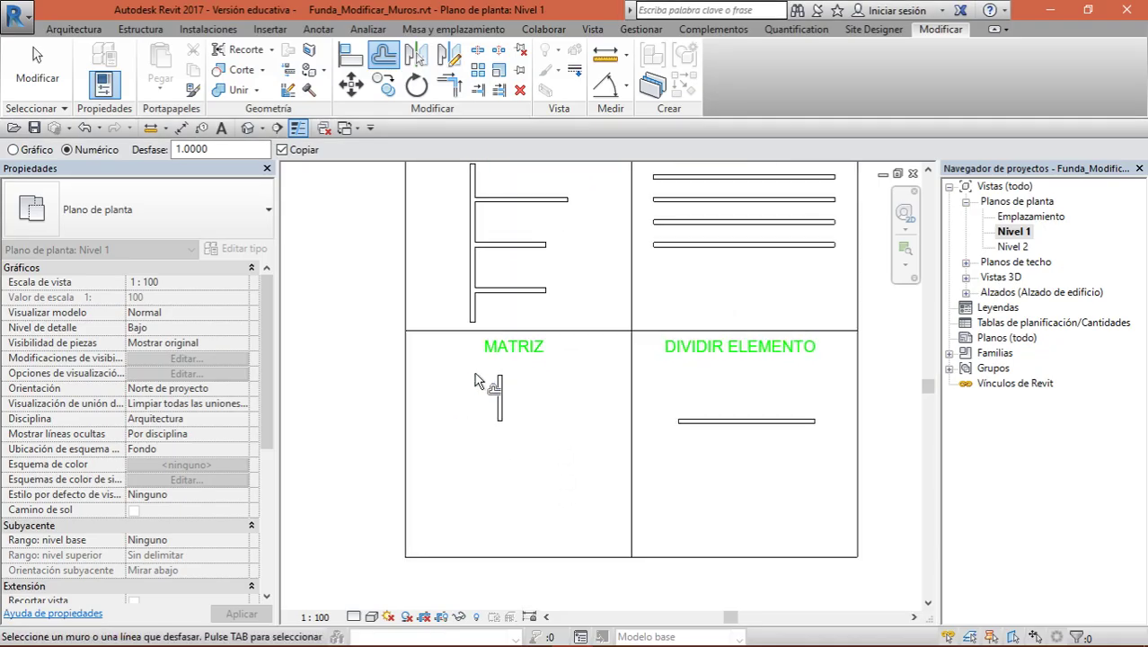
pyautogui.press('Escape')
pyautogui.hotkey('alt', 'Tab')
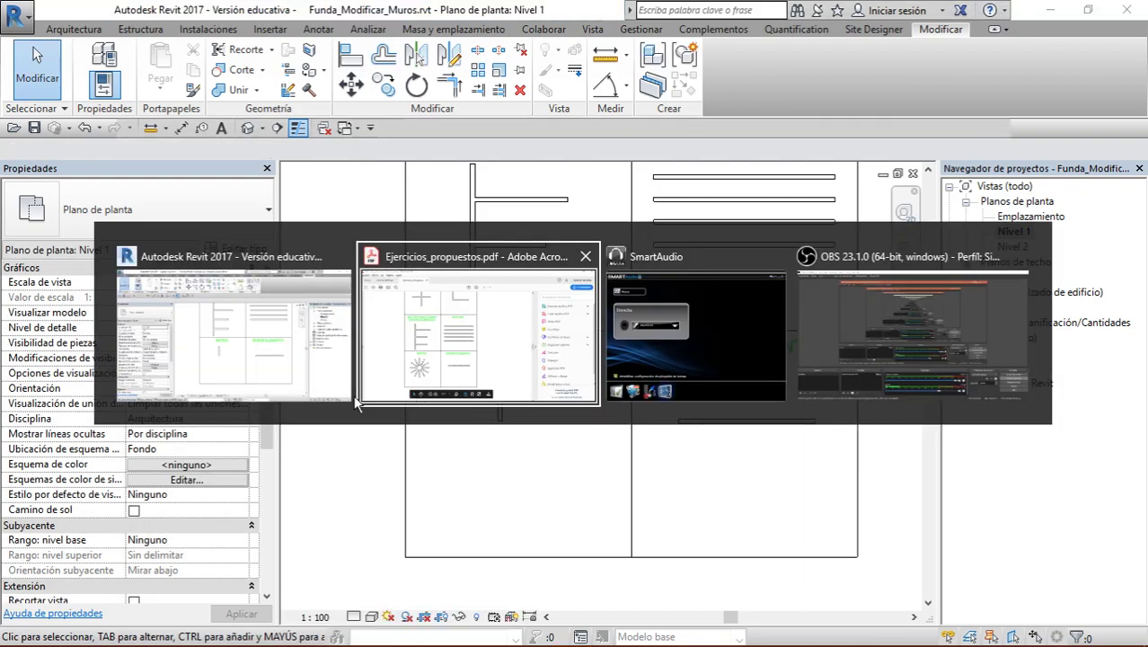
pyautogui.hotkey('alt', 'Tab')
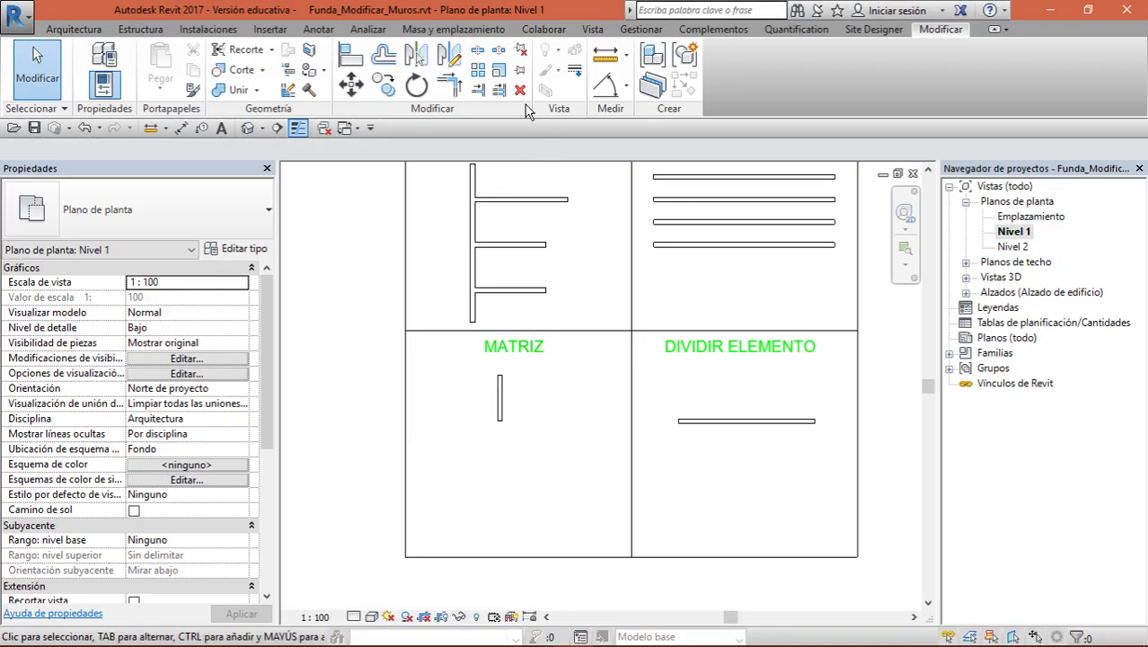
# Rotate the MATRIZ wall about a newly placed centre point
pyautogui.click(481, 418)
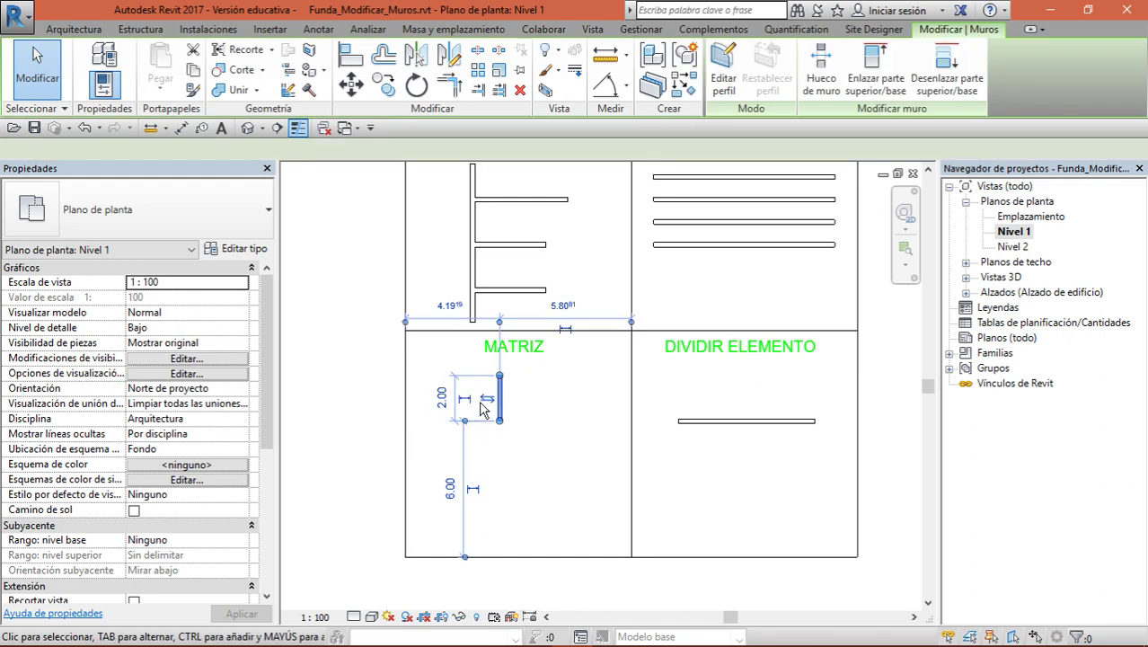
pyautogui.click(481, 79)
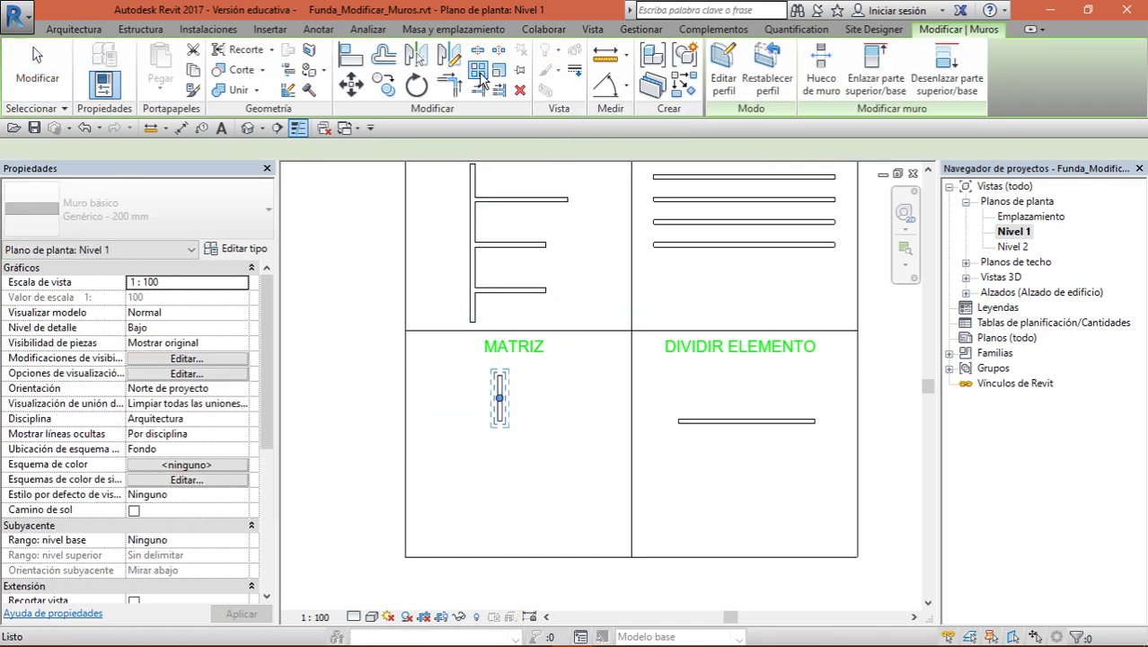
pyautogui.scroll(2, 504, 485)
pyautogui.scroll(1, 512, 457)
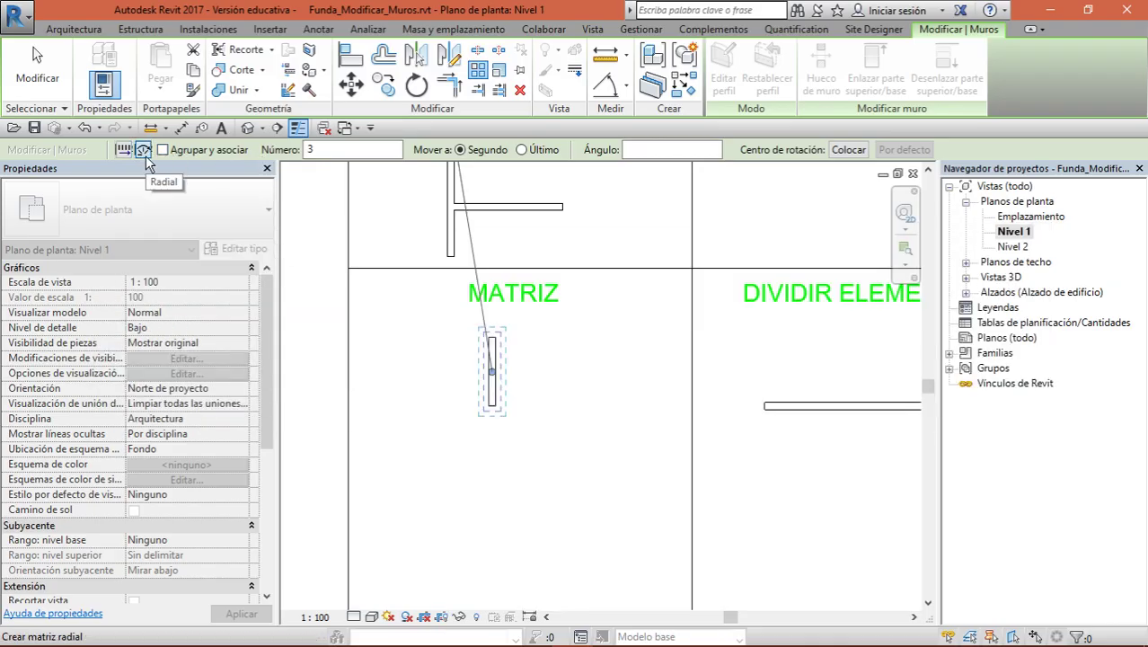
pyautogui.click(848, 151)
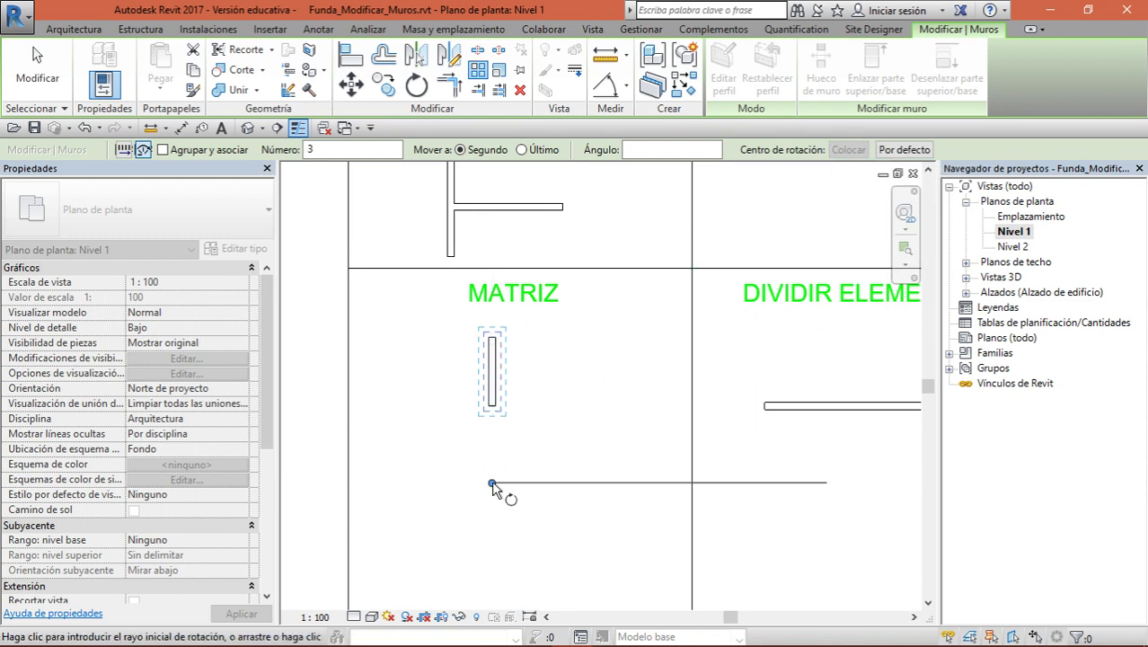
pyautogui.click(493, 371)
pyautogui.hotkey('alt', 'Tab')
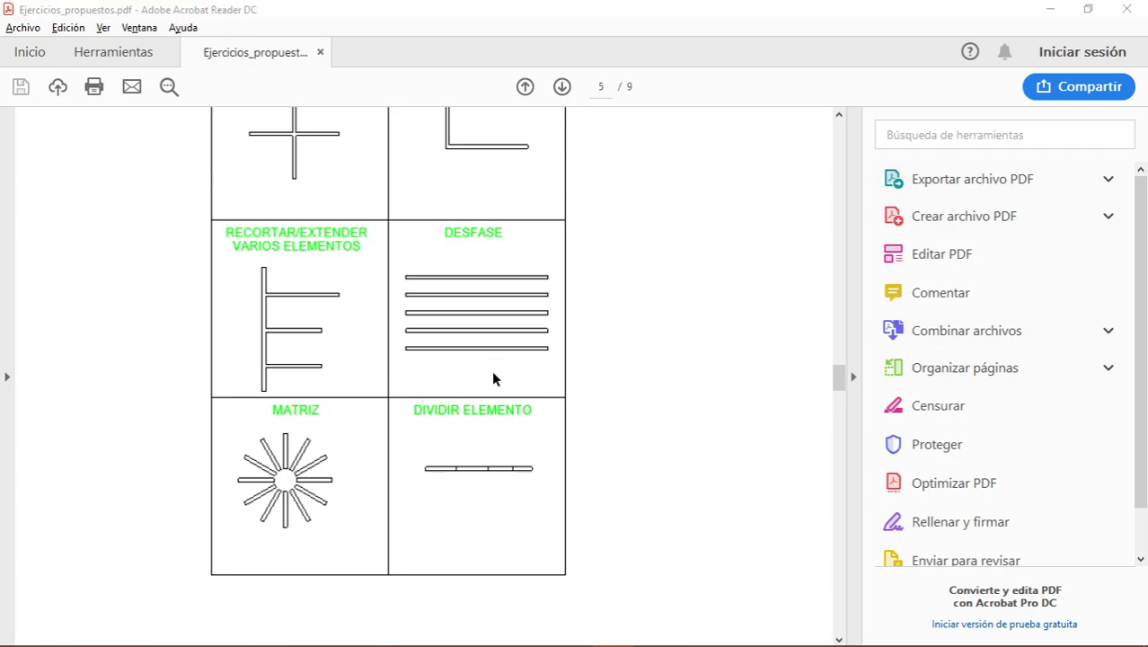
pyautogui.hotkey('alt', 'Tab')
pyautogui.click(498, 415)
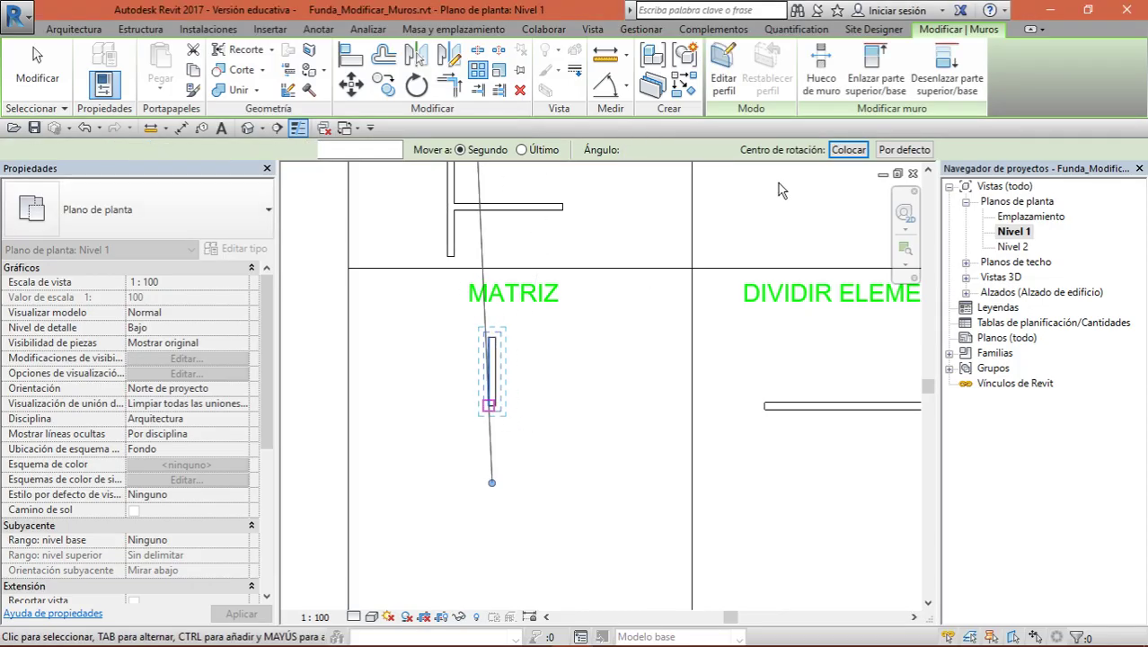
# Begin a radial array of the wall with its centre just below it
pyautogui.click(478, 70)
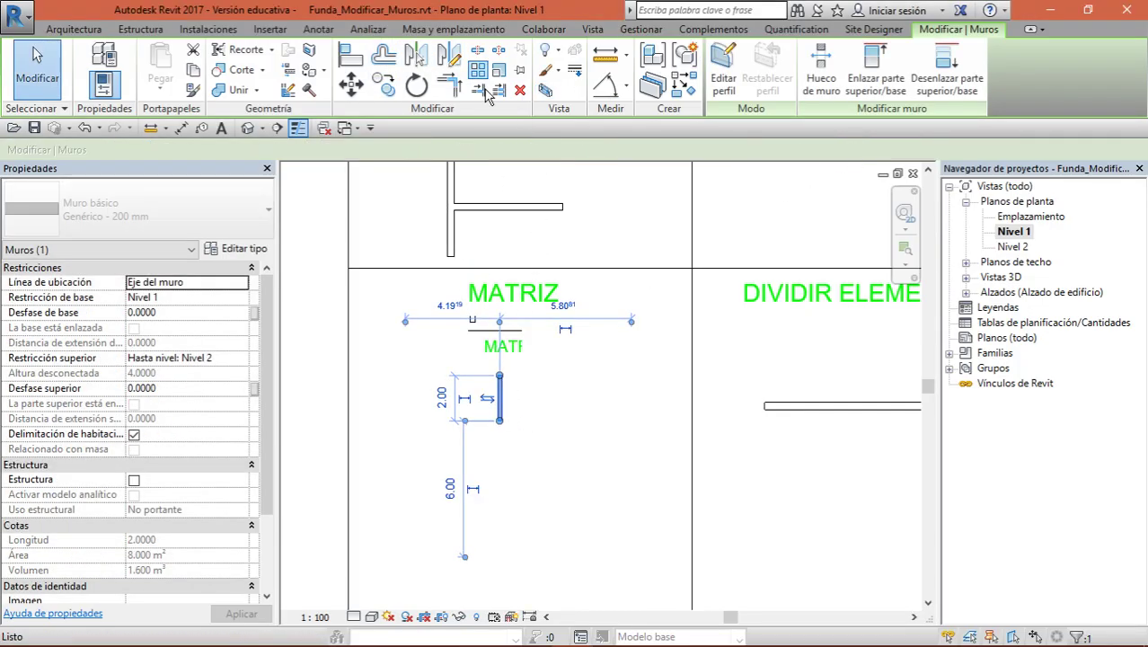
pyautogui.scroll(-2, 781, 224)
pyautogui.click(848, 150)
pyautogui.click(501, 442)
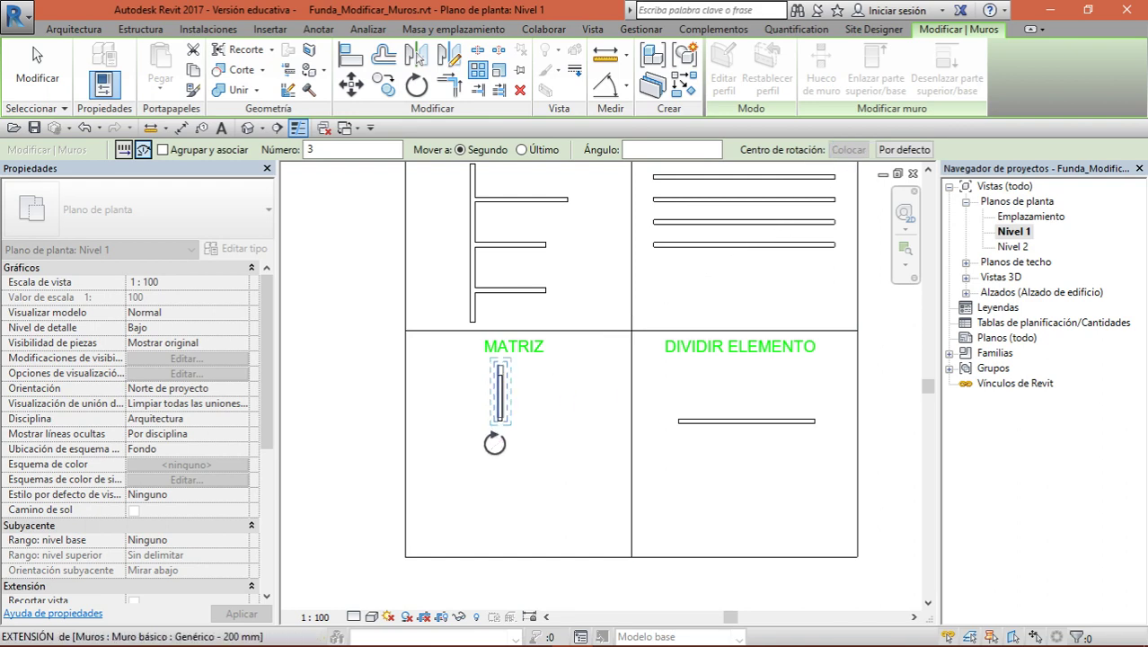
pyautogui.scroll(2, 500, 443)
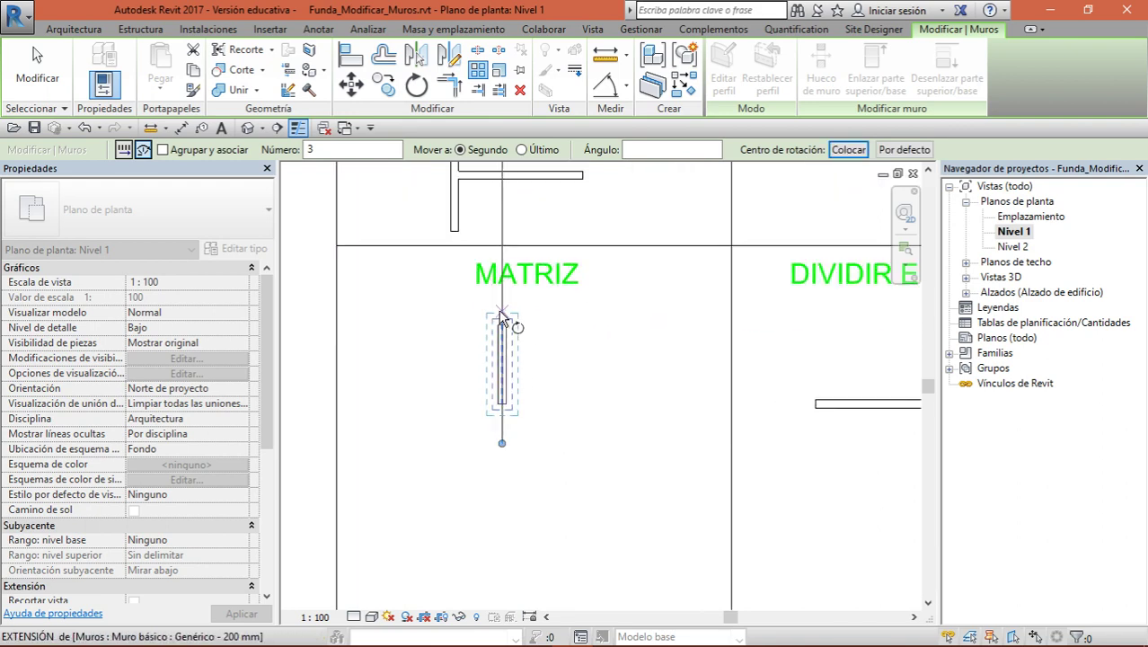
pyautogui.scroll(-2, 501, 316)
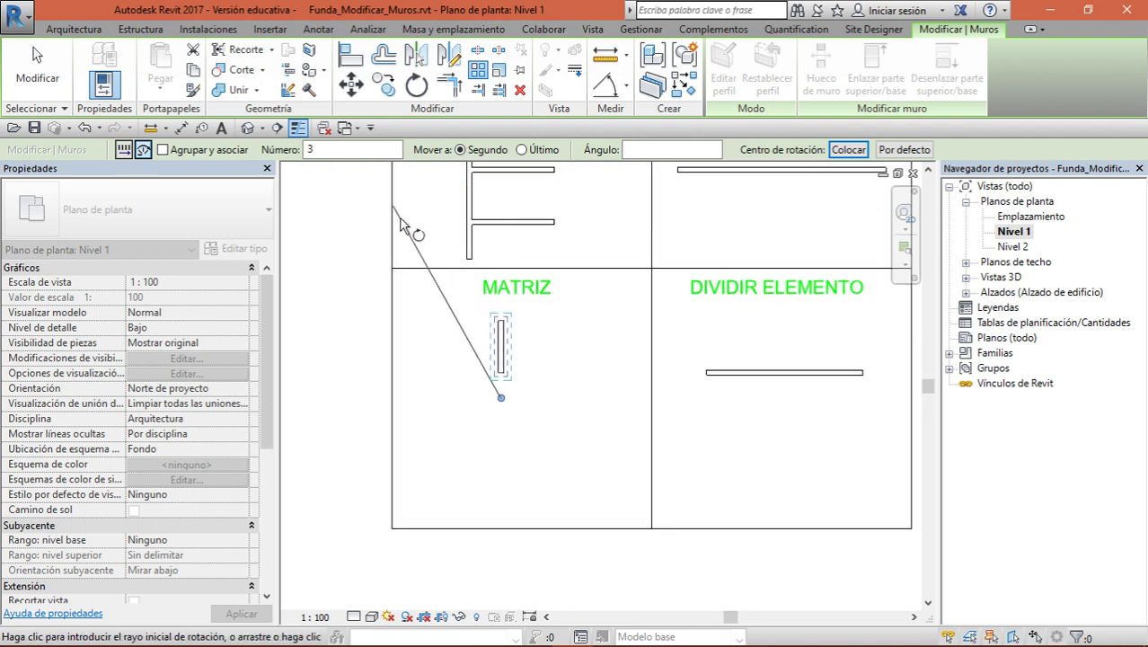
pyautogui.hotkey('alt', 'Tab')
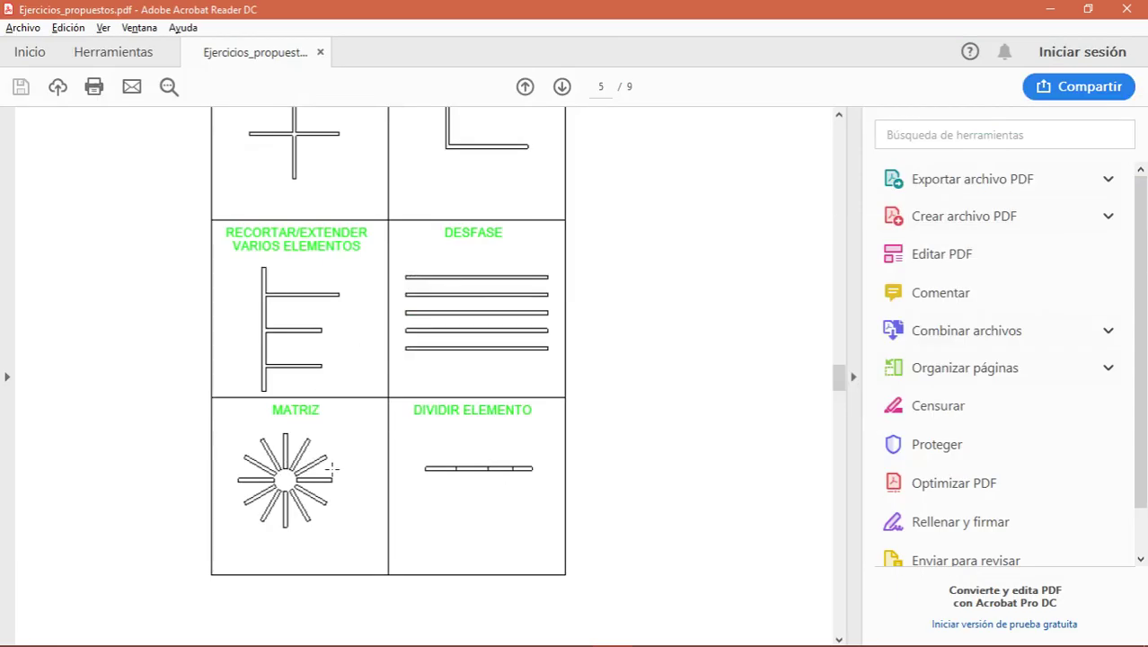
pyautogui.hotkey('alt', 'Tab')
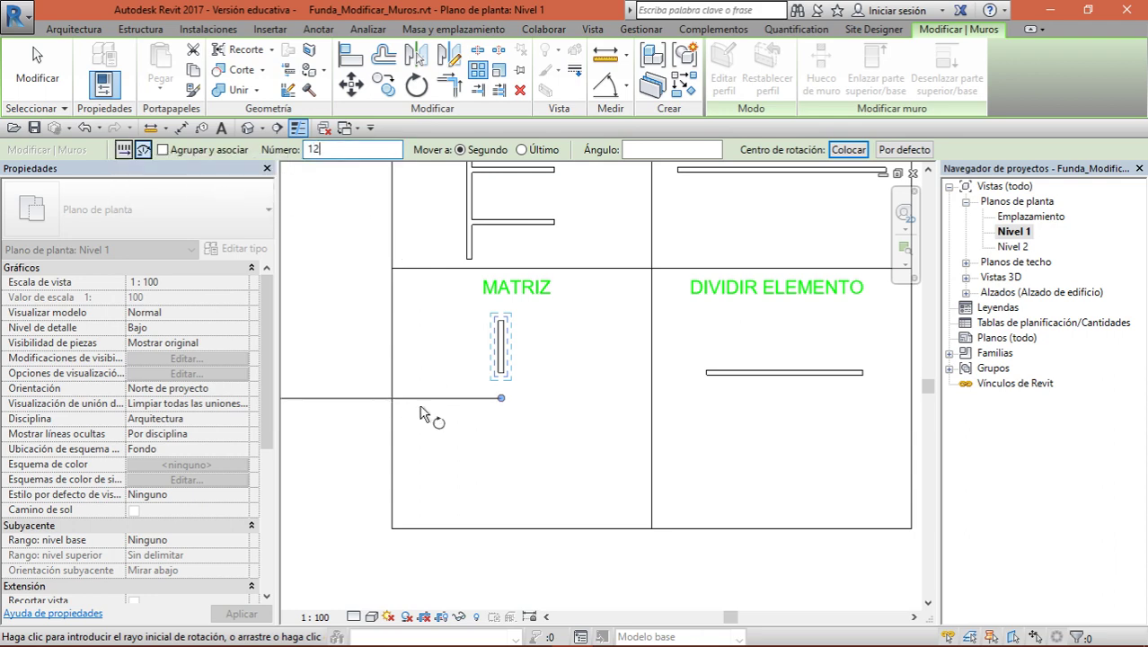
# Set a vertical start ray and 30° angle to create the 12-wall starburst
pyautogui.click(499, 304)
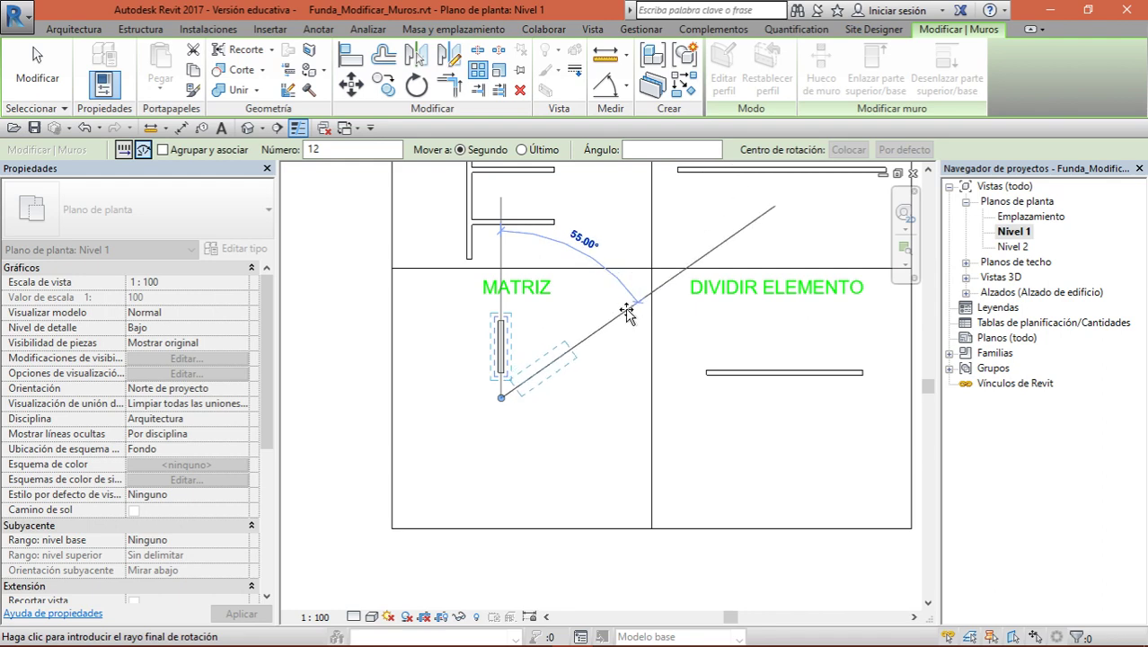
pyautogui.write('30')
pyautogui.press('Return')
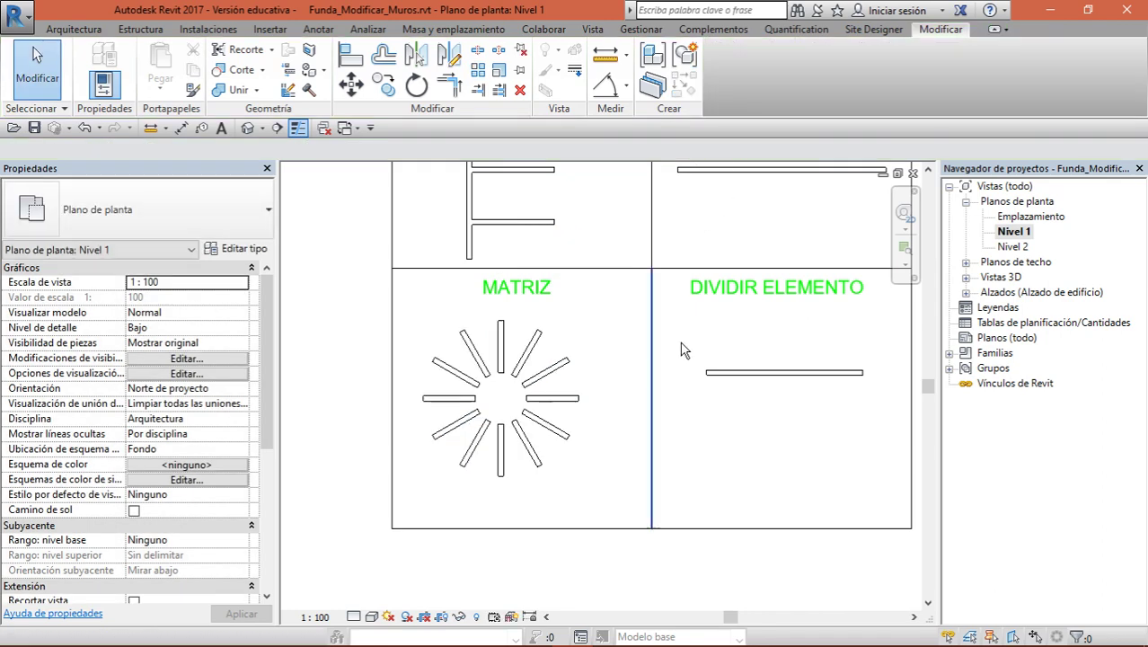
pyautogui.hotkey('alt', 'Tab')
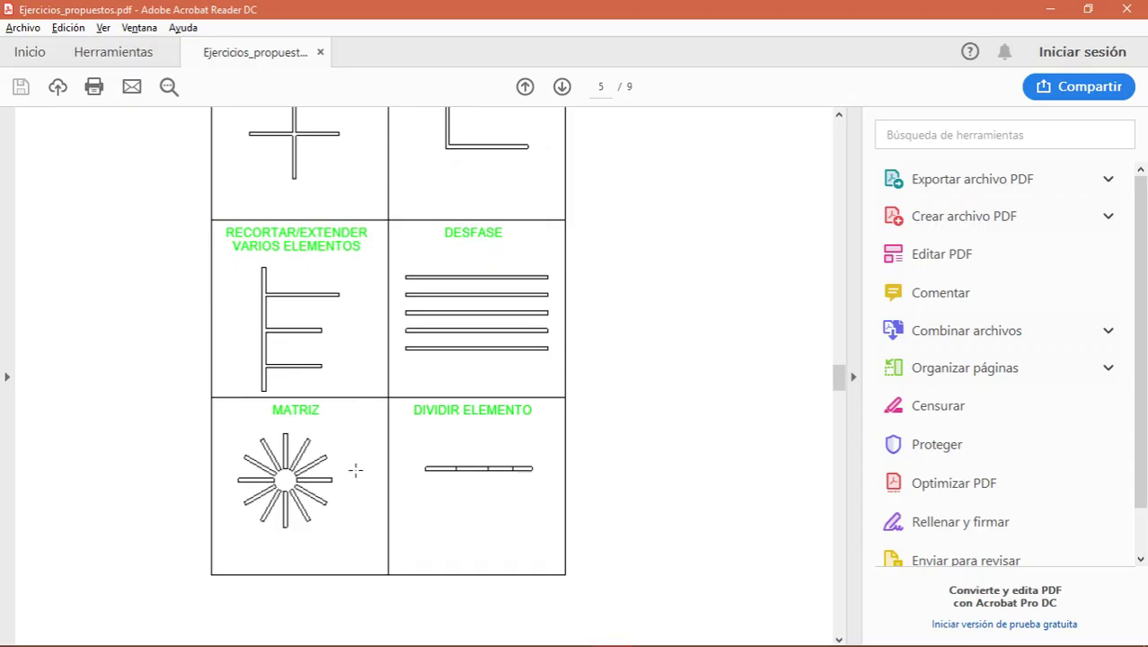
pyautogui.hotkey('alt', 'Tab')
pyautogui.scroll(2, 513, 402)
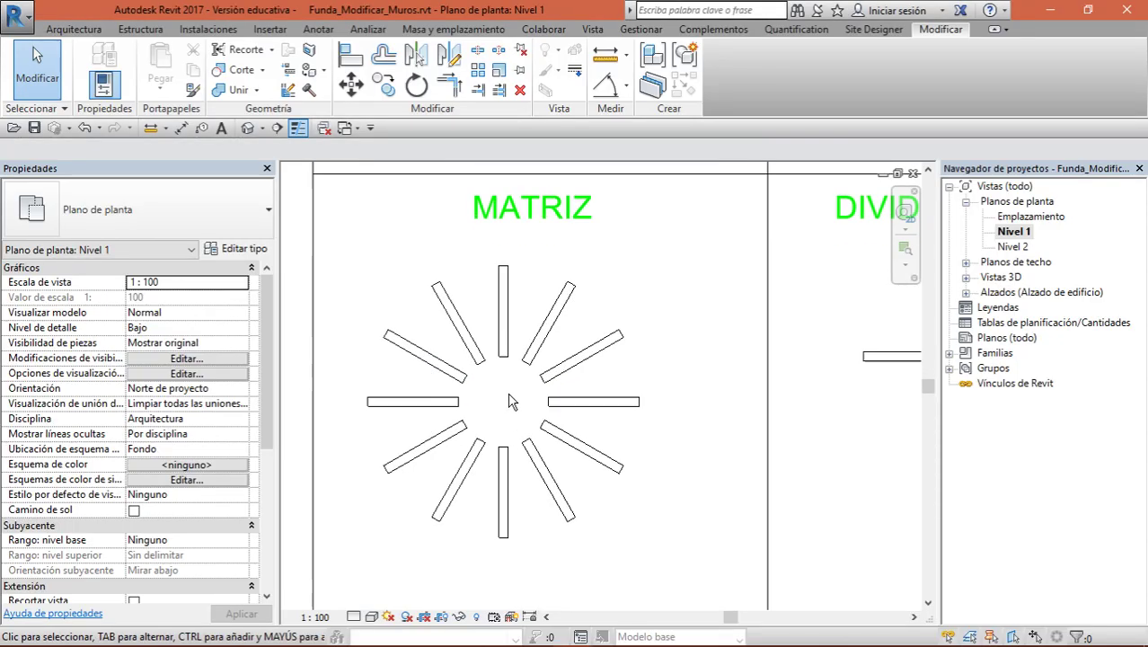
pyautogui.scroll(1, 513, 403)
pyautogui.scroll(-3, 502, 373)
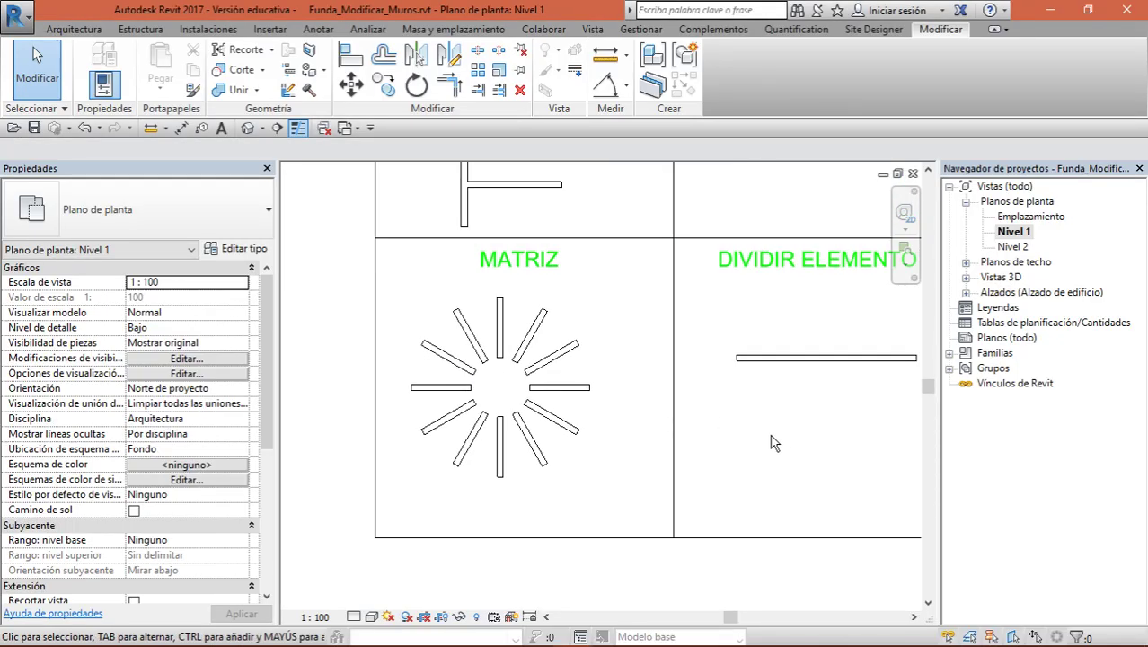
pyautogui.scroll(2, 552, 452)
pyautogui.hotkey('alt', 'Tab')
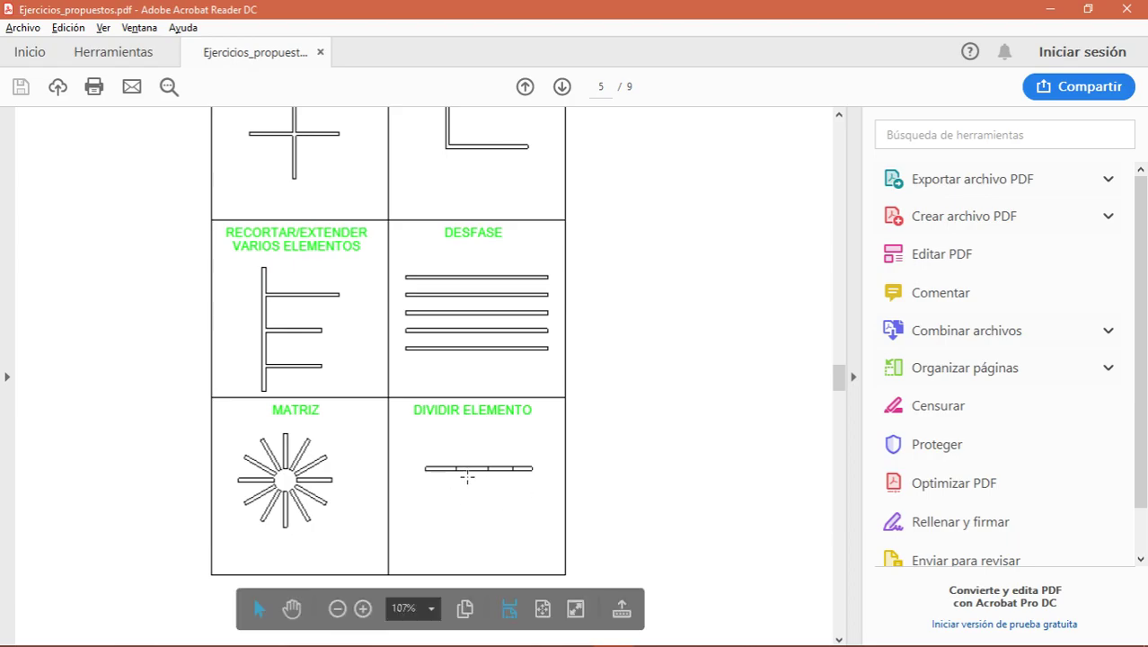
pyautogui.hotkey('alt', 'Tab')
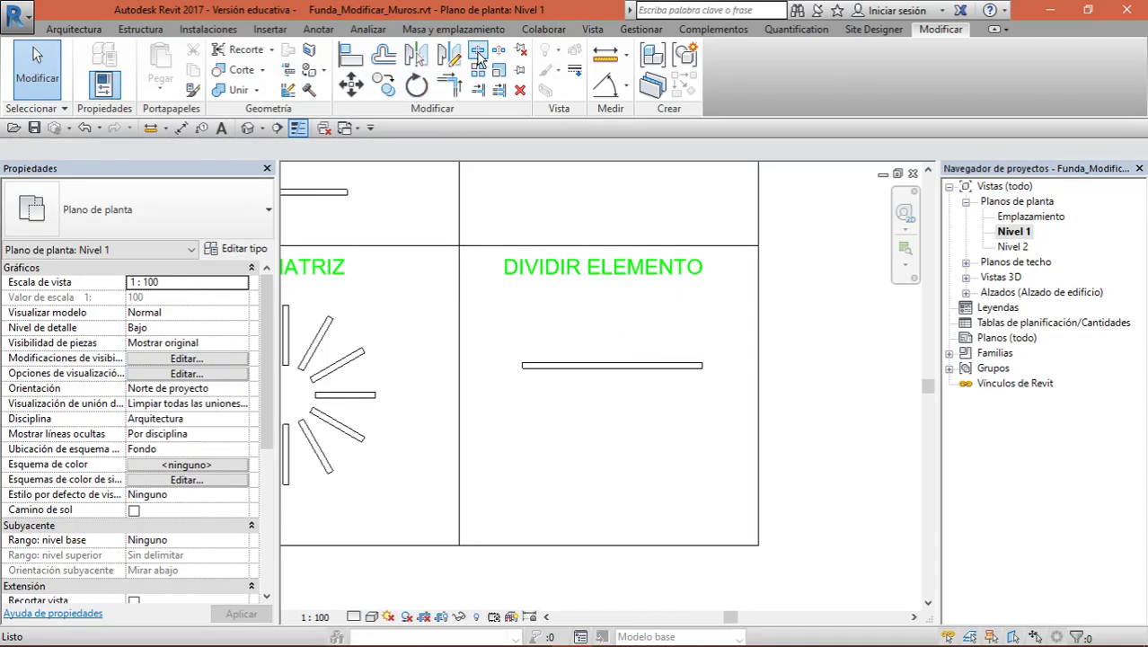
# Split the DIVIDIR ELEMENTO wall at two points into three pieces
pyautogui.click(478, 54)
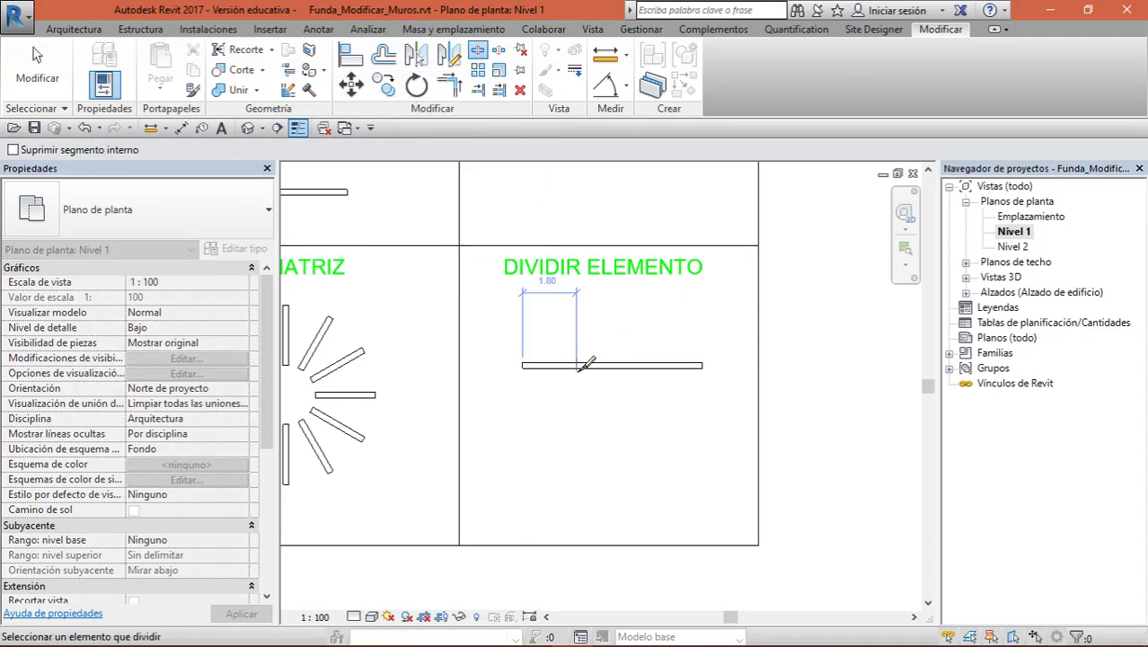
pyautogui.click(577, 366)
pyautogui.click(657, 366)
pyautogui.hotkey('alt', 'Tab')
pyautogui.hotkey('alt', 'Tab')
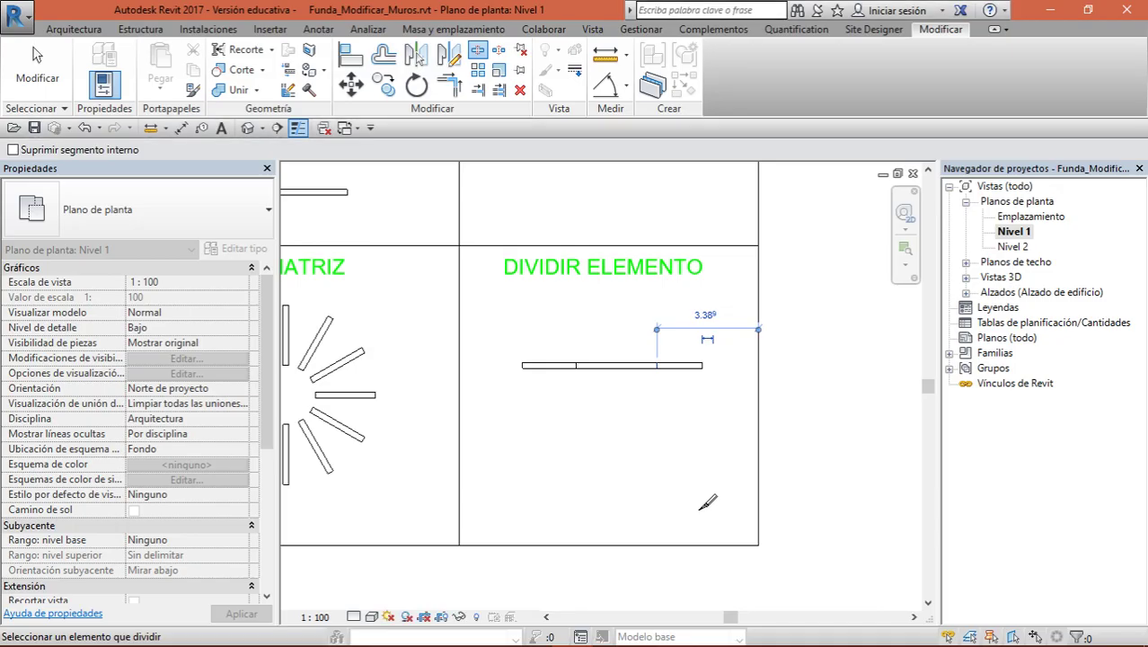
pyautogui.scroll(-2, 708, 501)
pyautogui.scroll(-2, 707, 502)
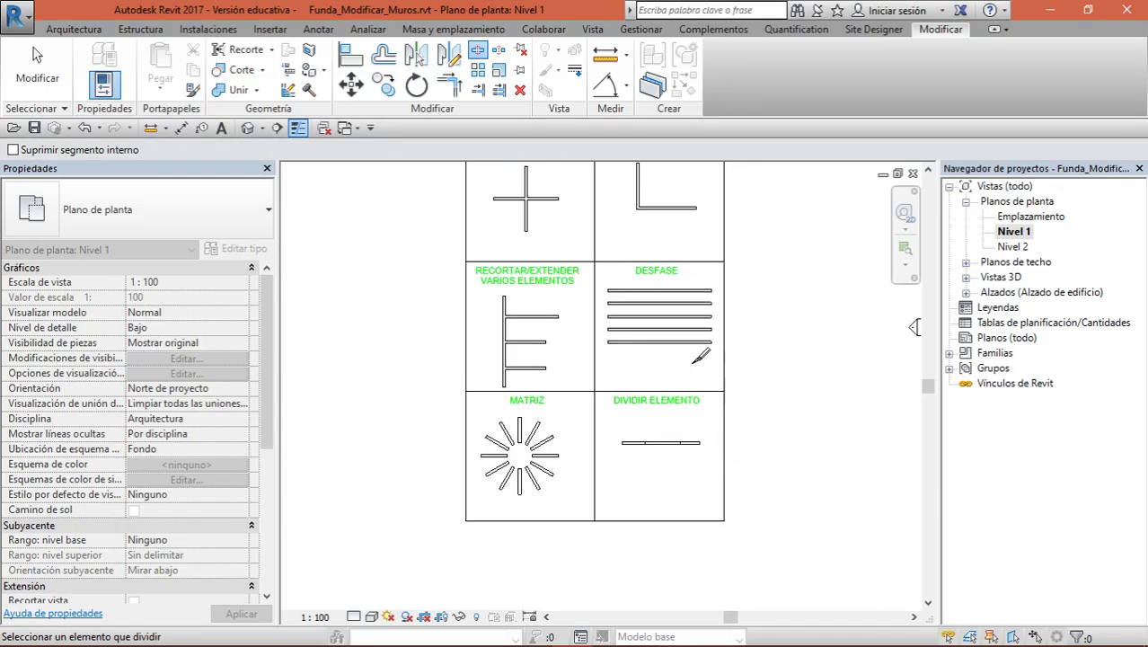
# Scroll through the exercise PDF to review it, then close it
pyautogui.hotkey('alt', 'Tab')
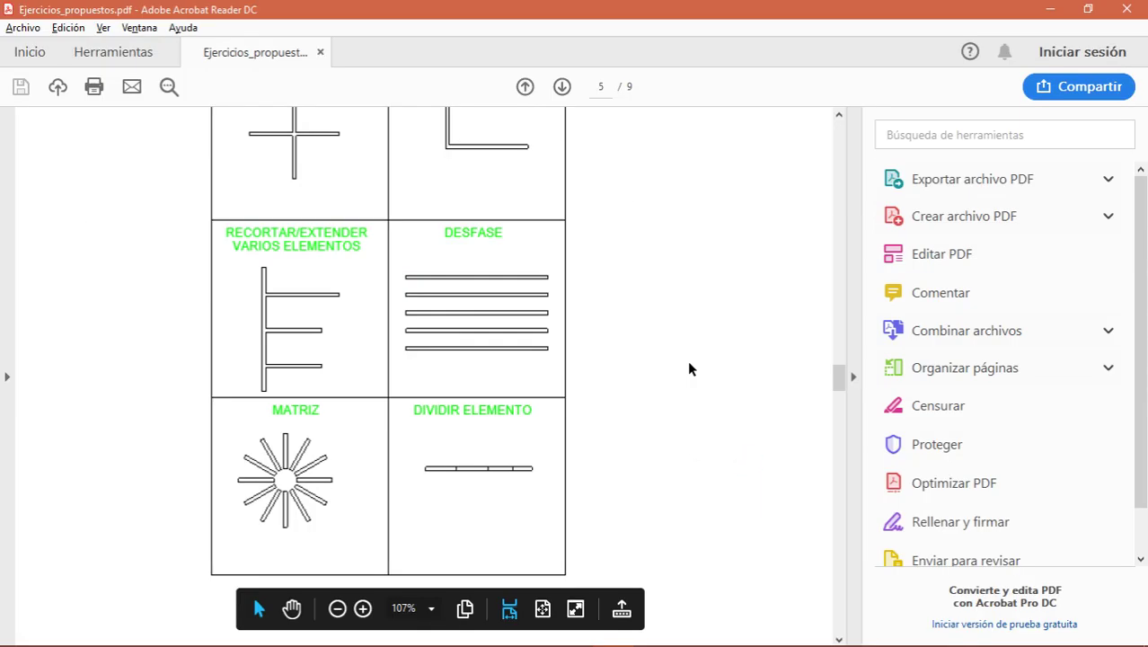
pyautogui.hotkey('alt', 'Tab')
pyautogui.scroll(-2, 635, 359)
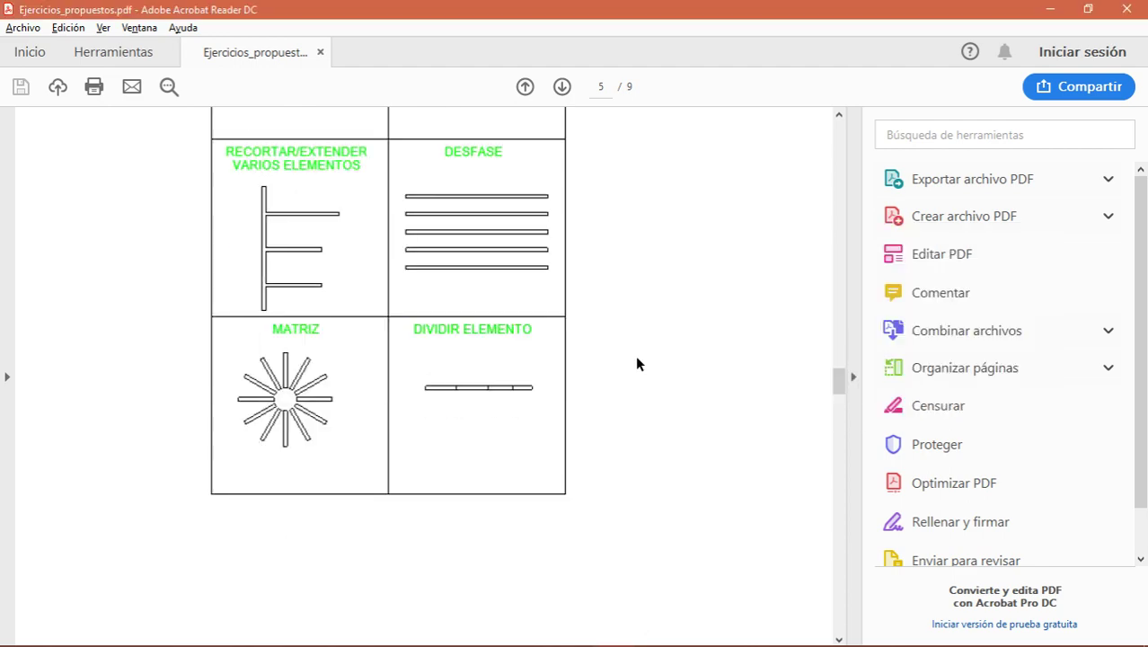
pyautogui.scroll(-4, 635, 359)
pyautogui.scroll(-2, 635, 359)
pyautogui.scroll(-4, 635, 359)
pyautogui.scroll(-2, 635, 363)
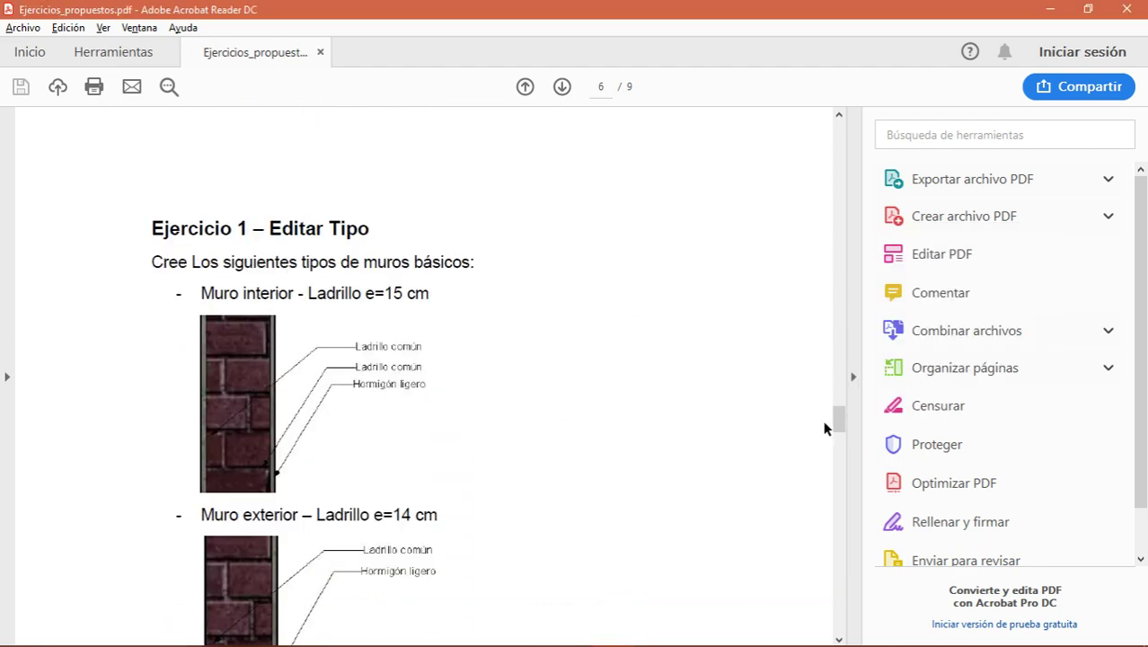
pyautogui.moveTo(835, 420); pyautogui.dragTo(819, 600)
pyautogui.scroll(5, 806, 332)
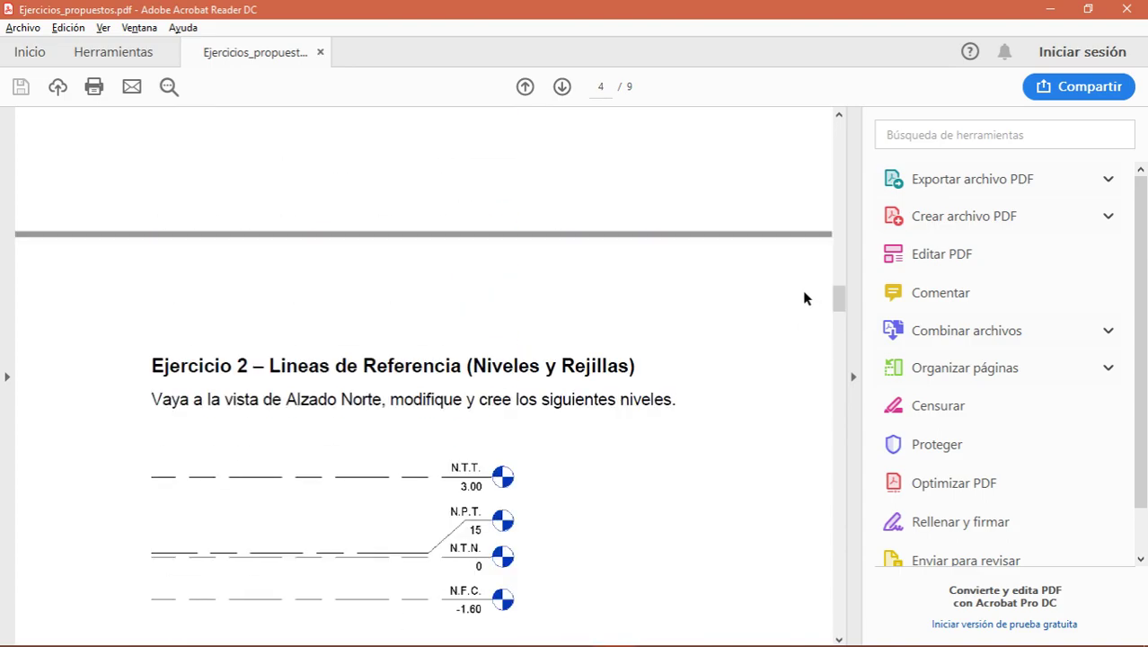
pyautogui.click(1139, 7)
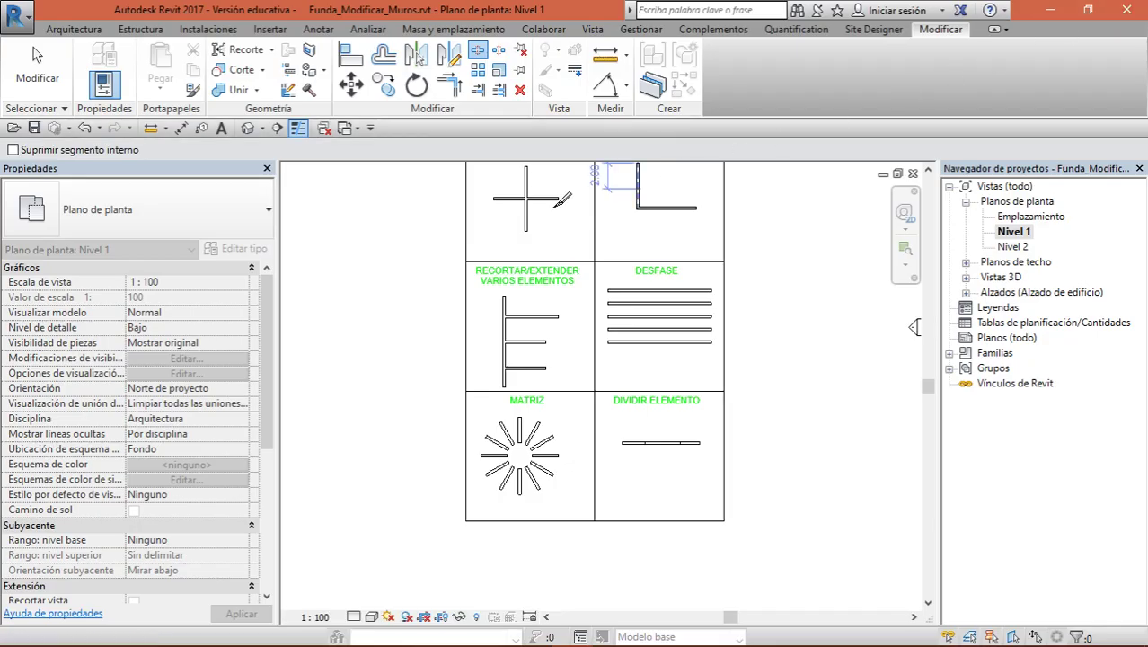
# End the split tool and zoom out to see the whole exercise table
pyautogui.press('Escape')
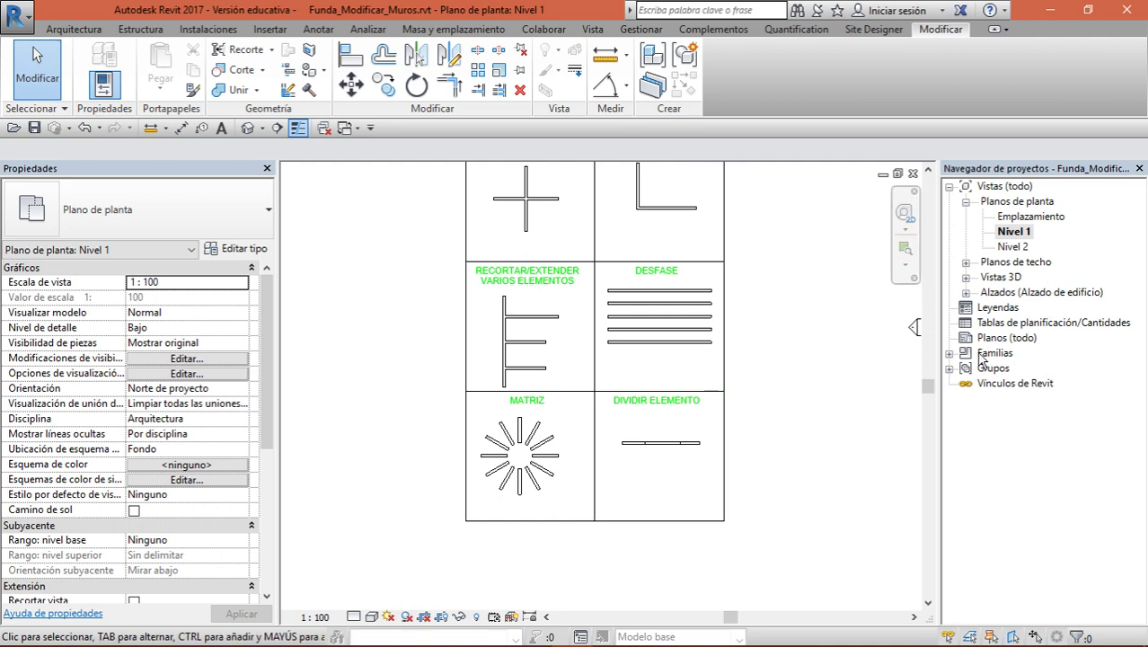
pyautogui.scroll(-2, 771, 360)
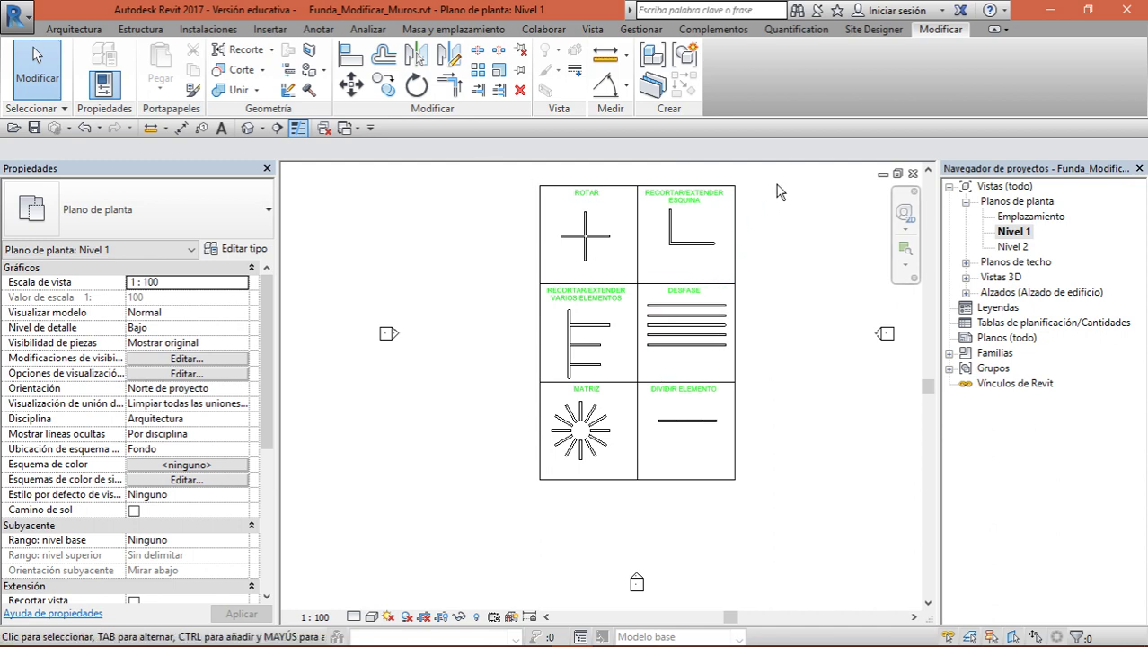
pyautogui.moveTo(780, 192); pyautogui.dragTo(799, 176)
# Close Funda_Modificar_Muros.rvt, discarding the unsaved changes
pyautogui.click(16, 15)
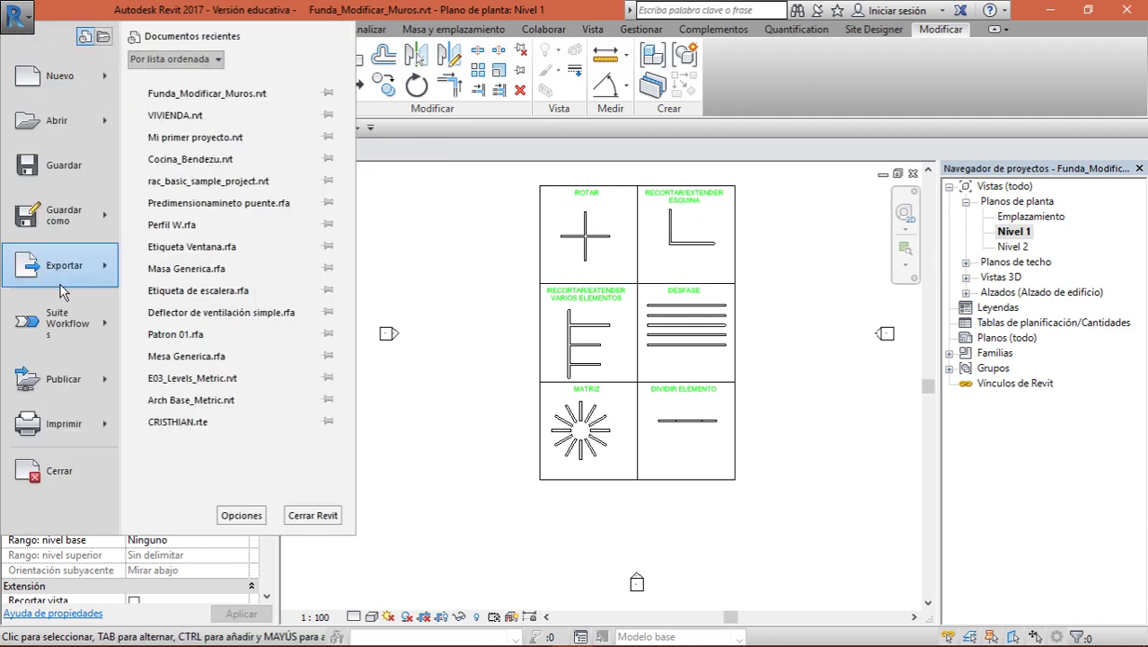
pyautogui.click(68, 481)
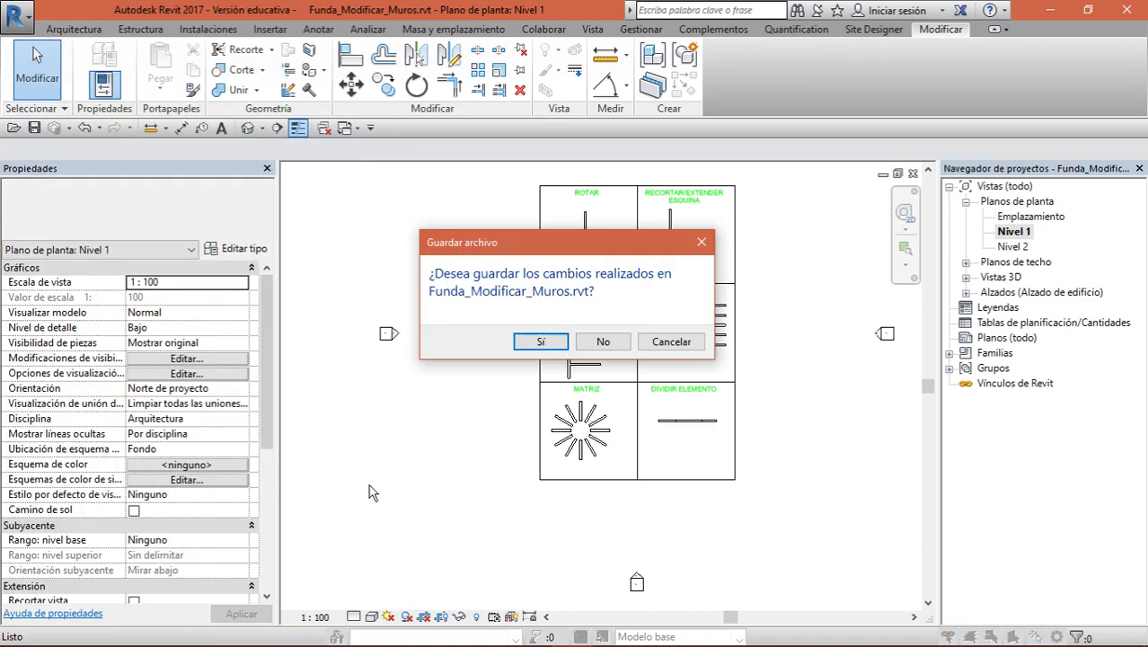
pyautogui.click(602, 342)
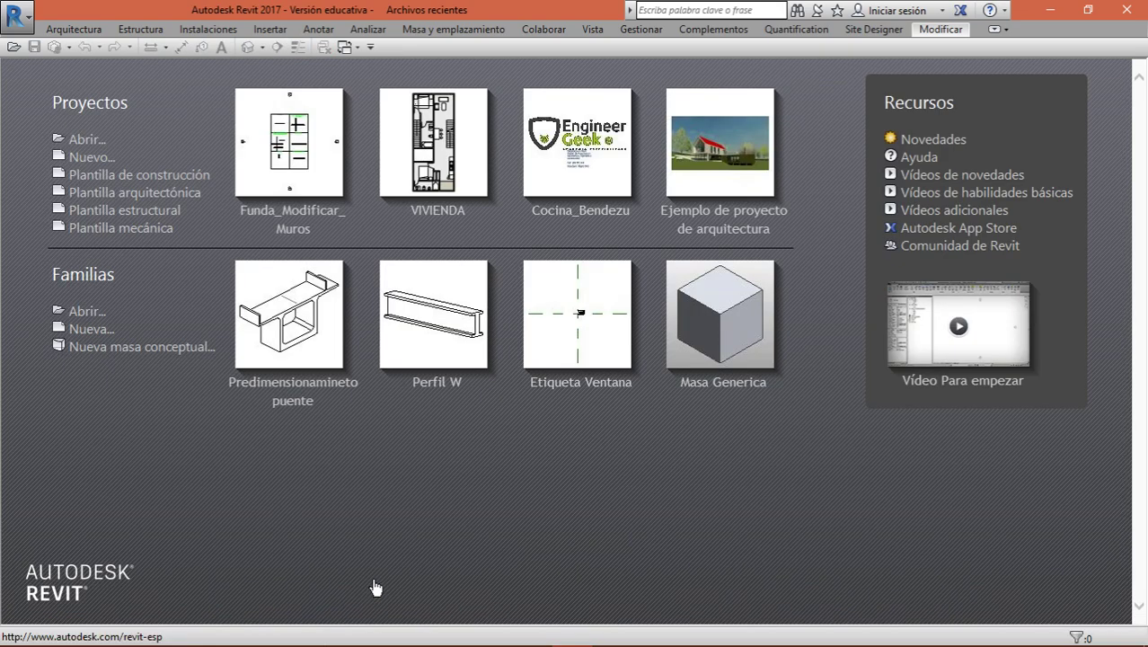
# Start a new project from the architectural template and browse the ribbon tools
pyautogui.click(134, 192)
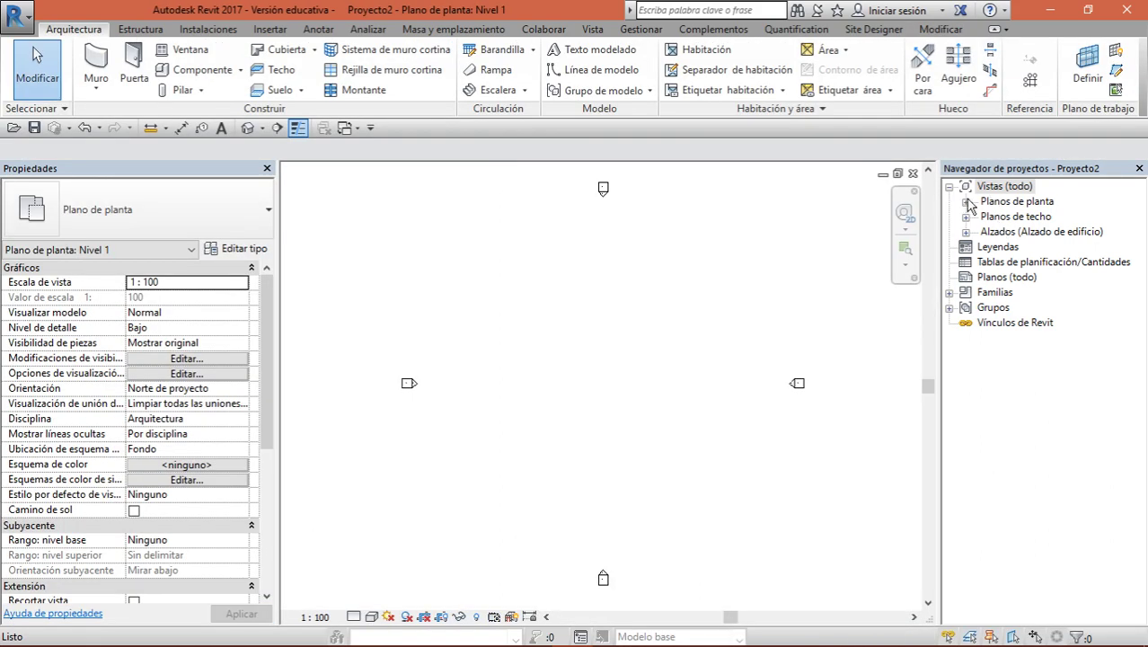
pyautogui.click(96, 85)
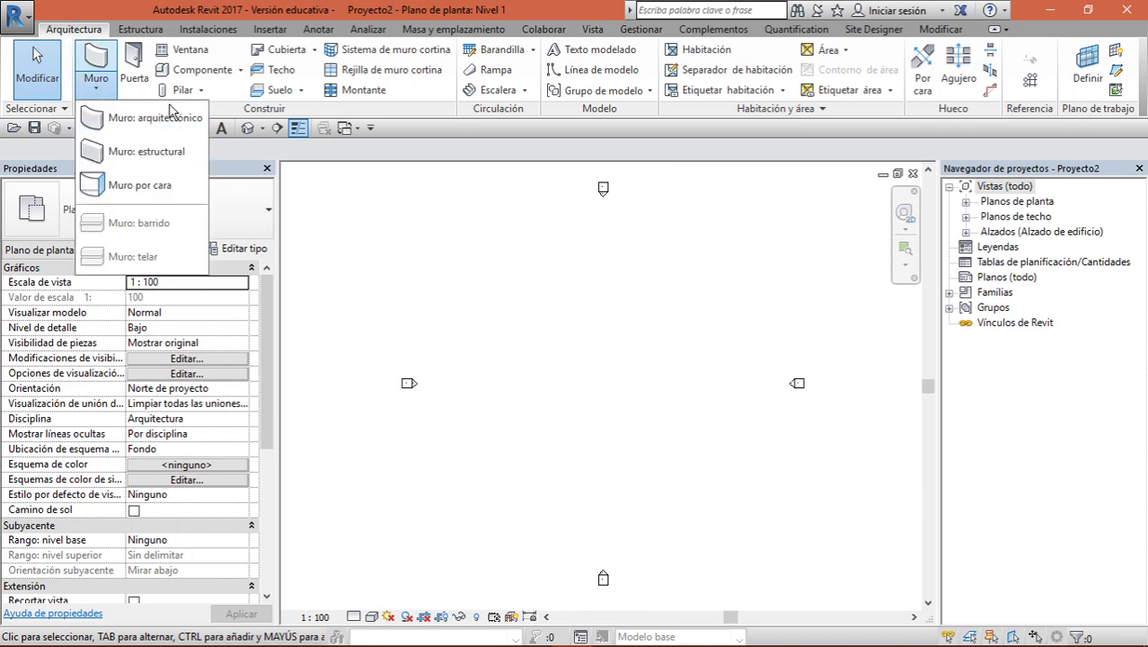
pyautogui.click(155, 117)
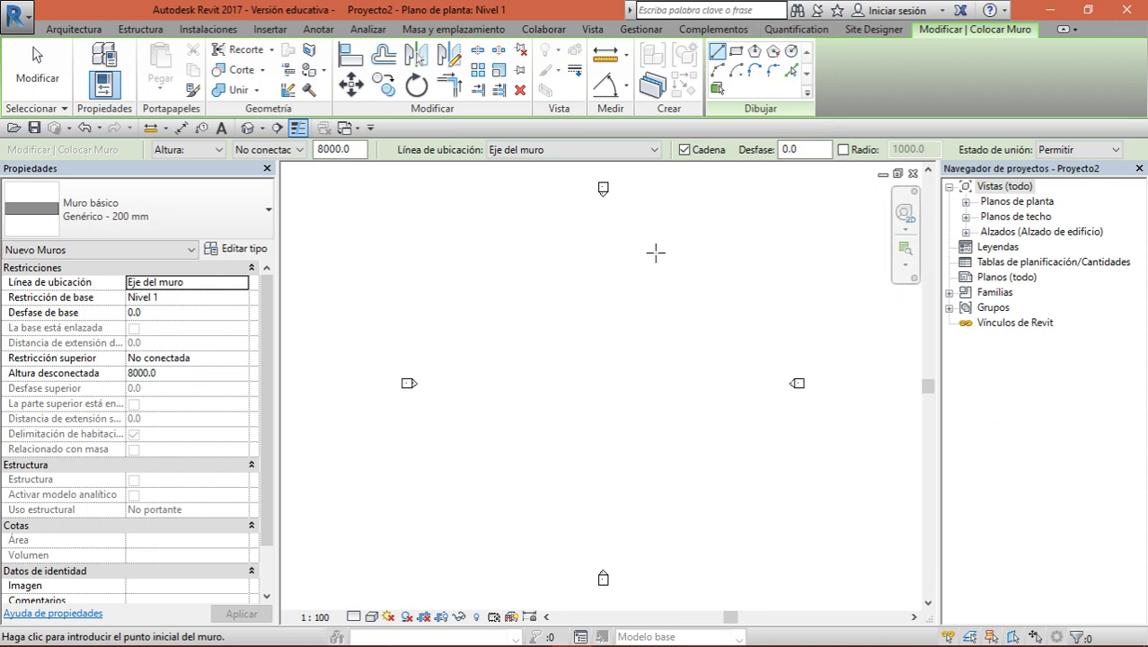
pyautogui.click(509, 33)
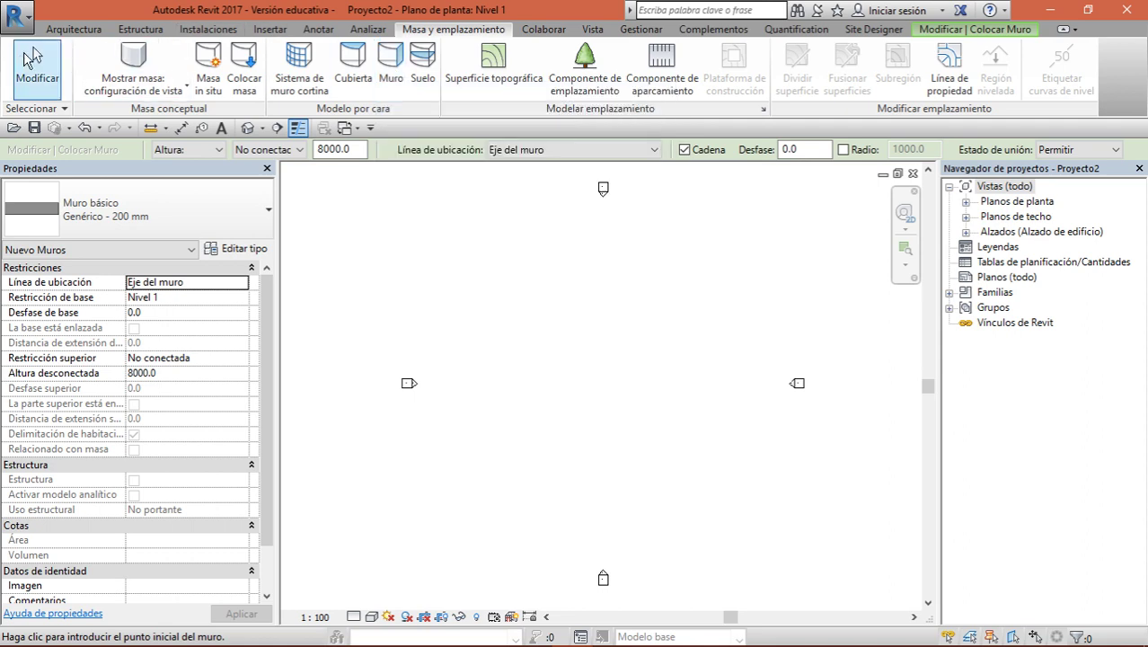
pyautogui.click(65, 34)
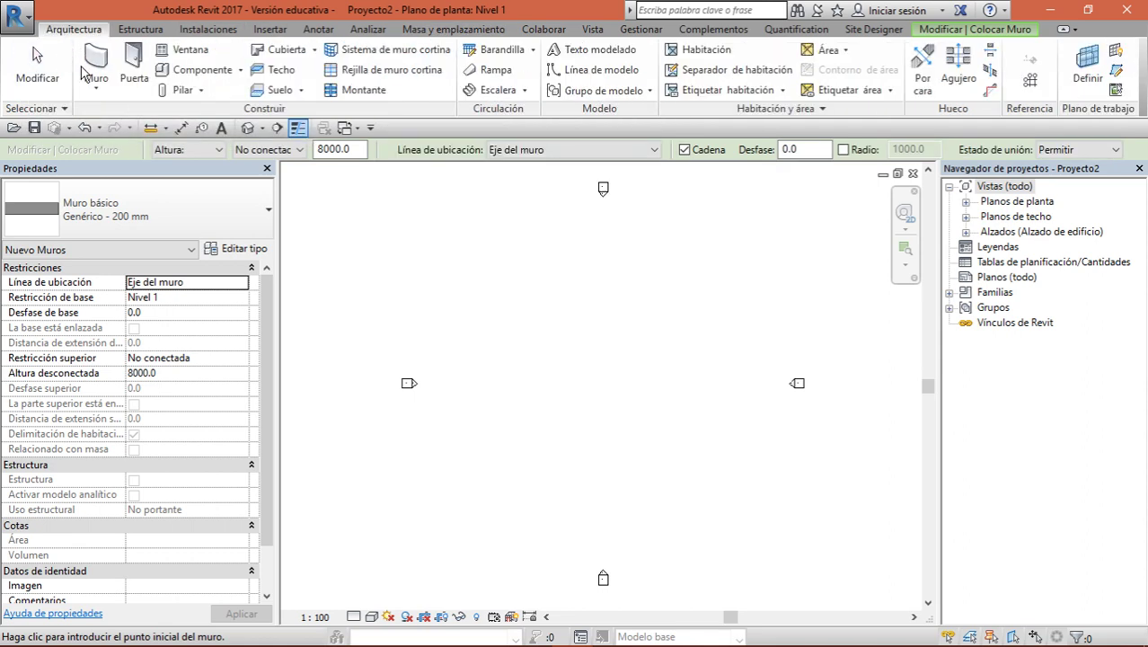
pyautogui.click(133, 68)
pyautogui.click(52, 79)
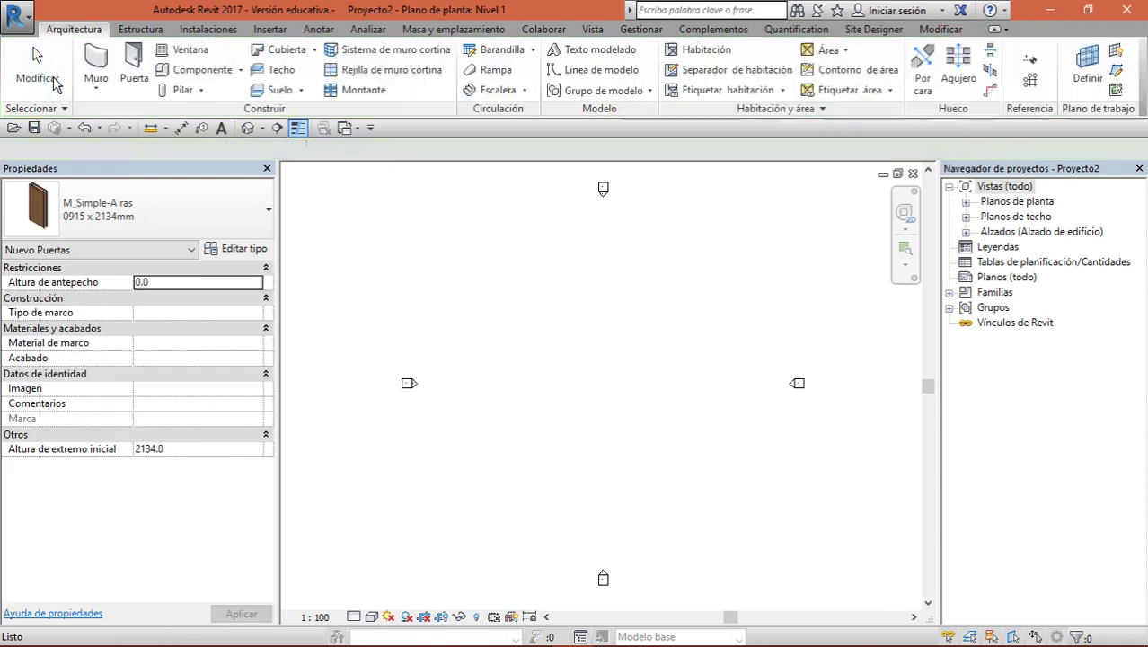
# Draw one horizontal 10000 mm Genérico 200 mm wall on Nivel 1
pyautogui.click(96, 87)
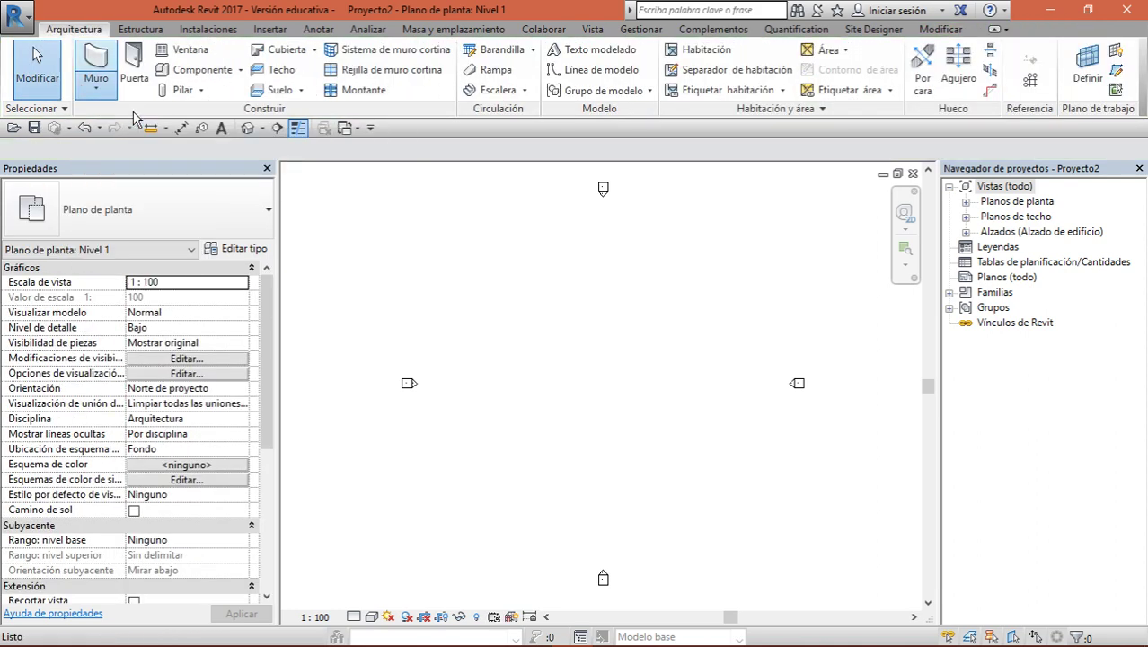
pyautogui.click(569, 333)
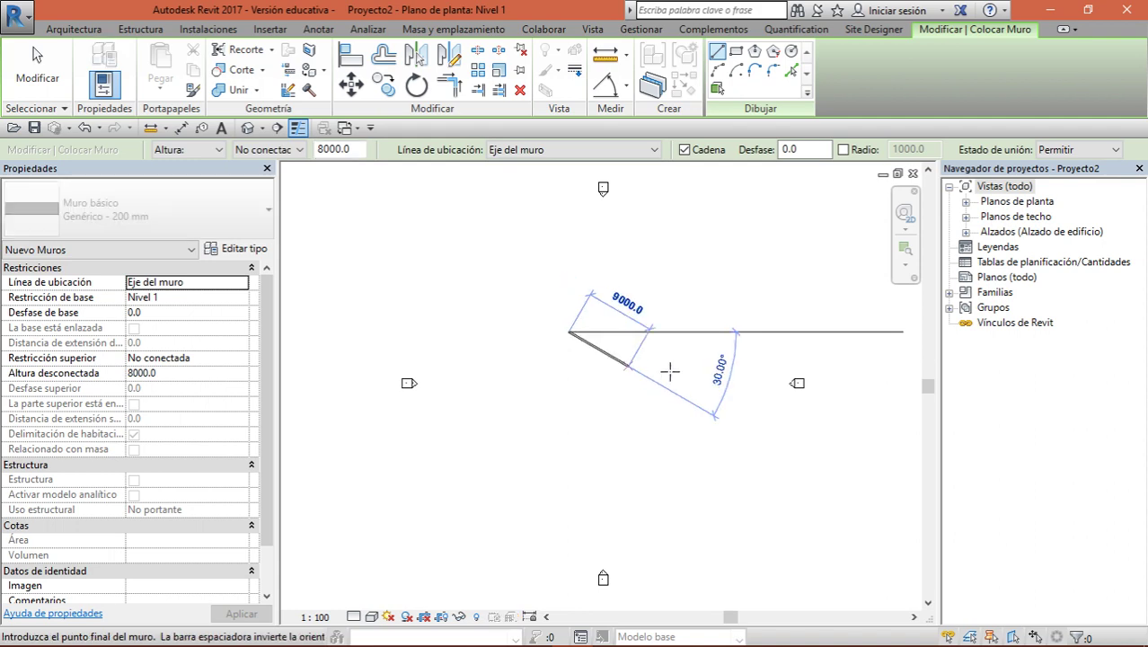
pyautogui.click(645, 332)
pyautogui.scroll(1, 645, 333)
pyautogui.click(40, 90)
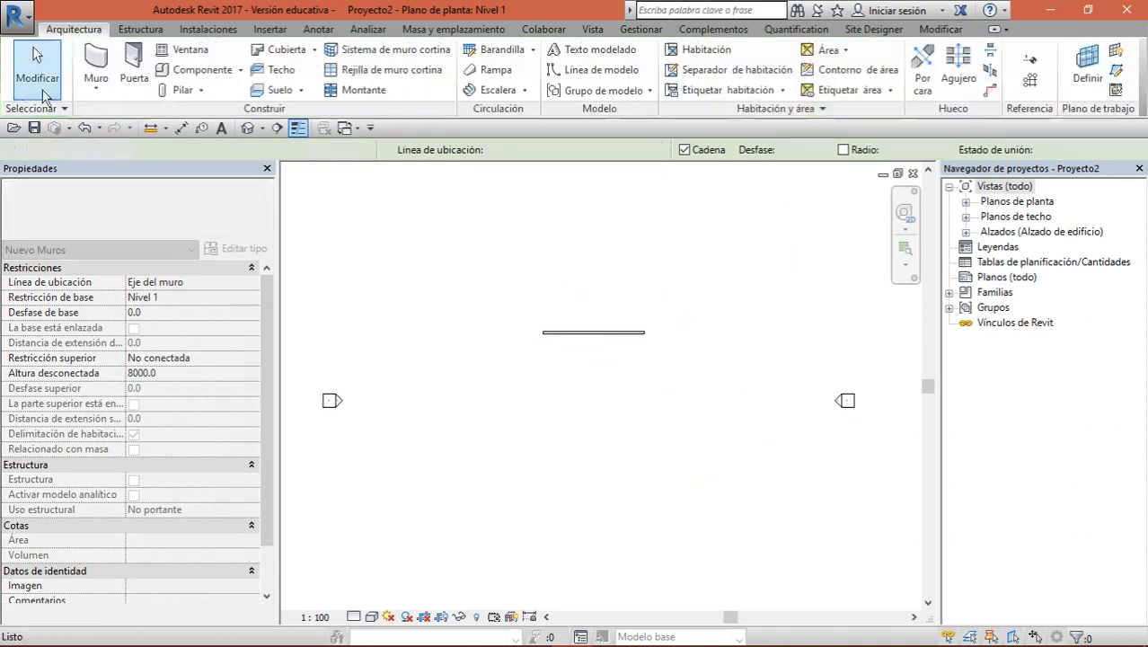
# In the default 3D view, orbit until the 10000 mm wall is seen face-on
pyautogui.click(253, 132)
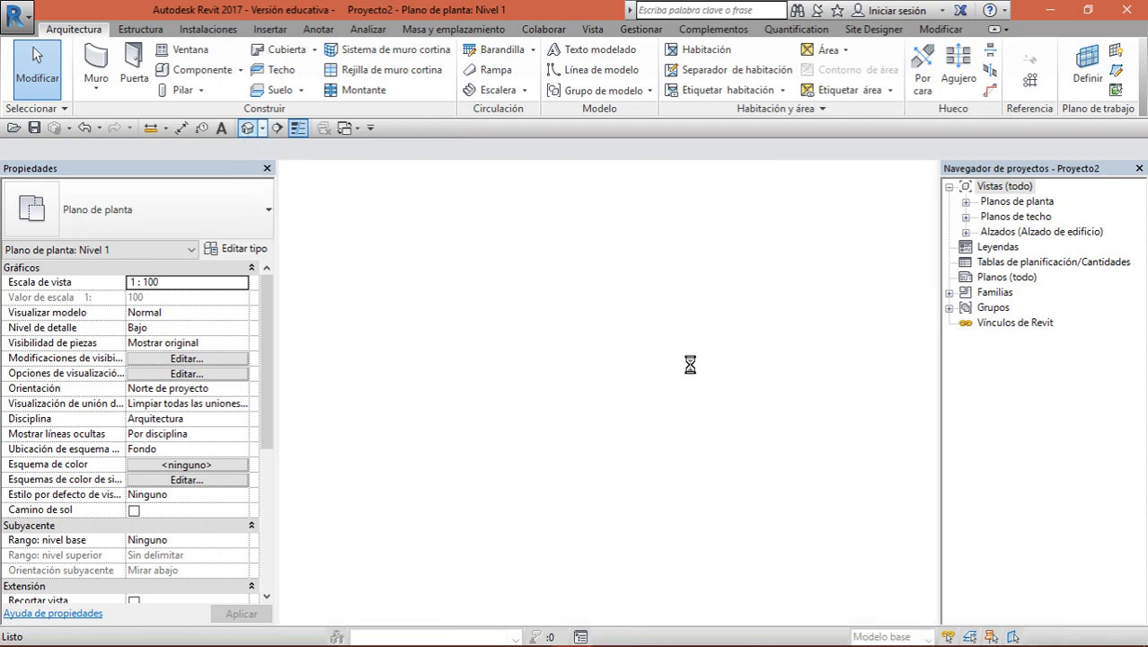
pyautogui.scroll(-5, 692, 368)
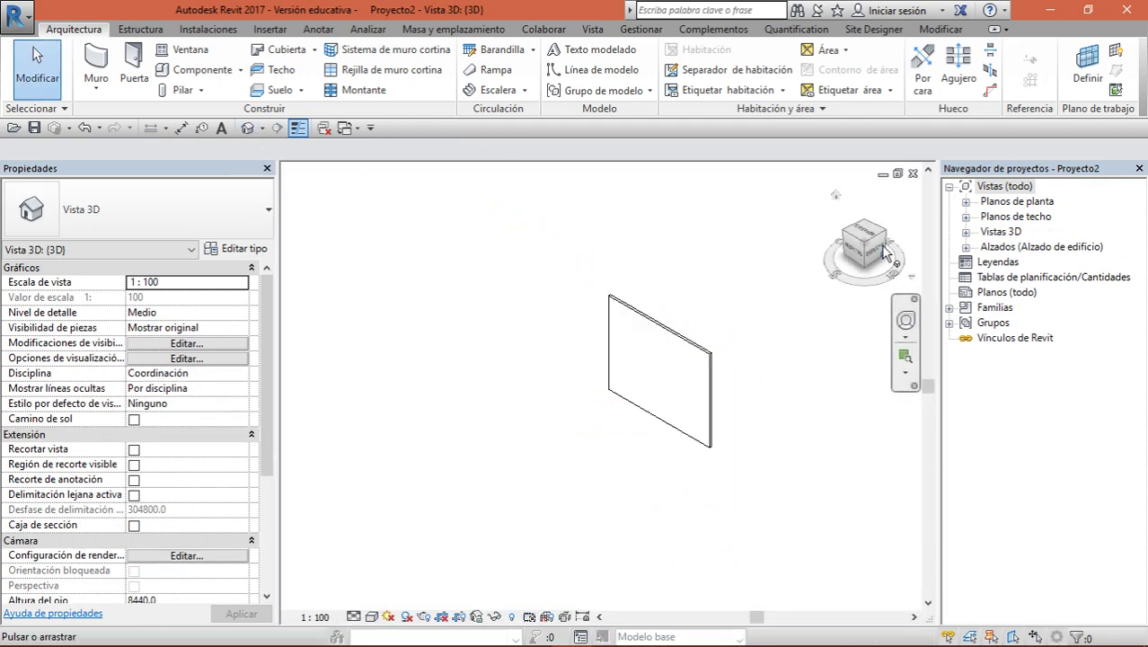
pyautogui.moveTo(862, 269); pyautogui.dragTo(844, 266)
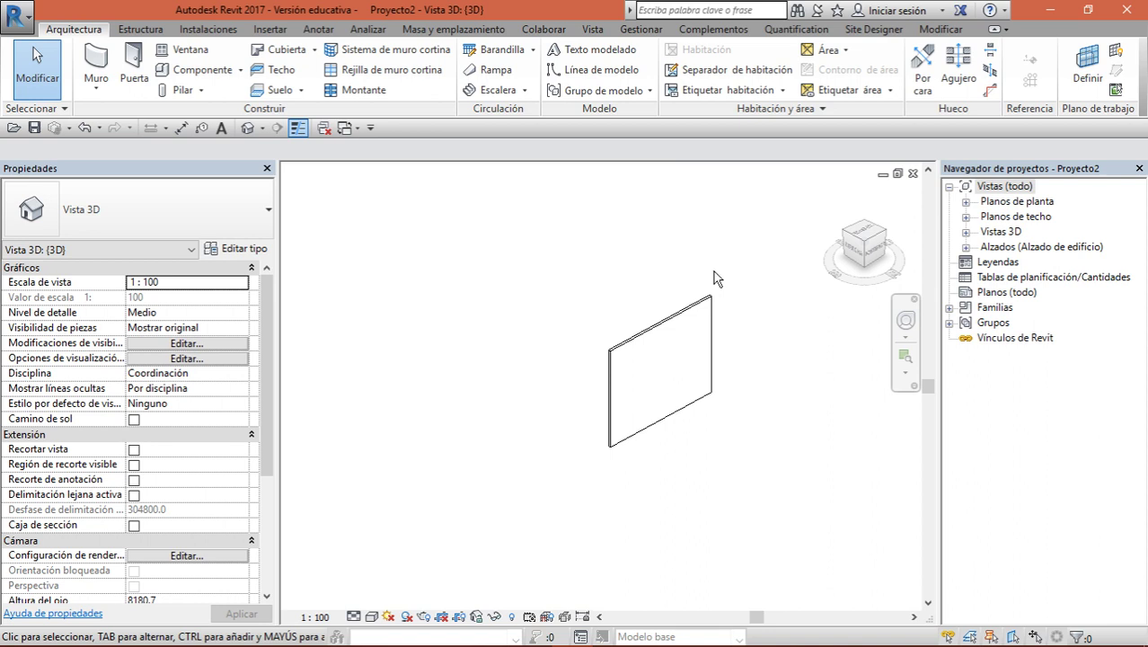
pyautogui.click(866, 248)
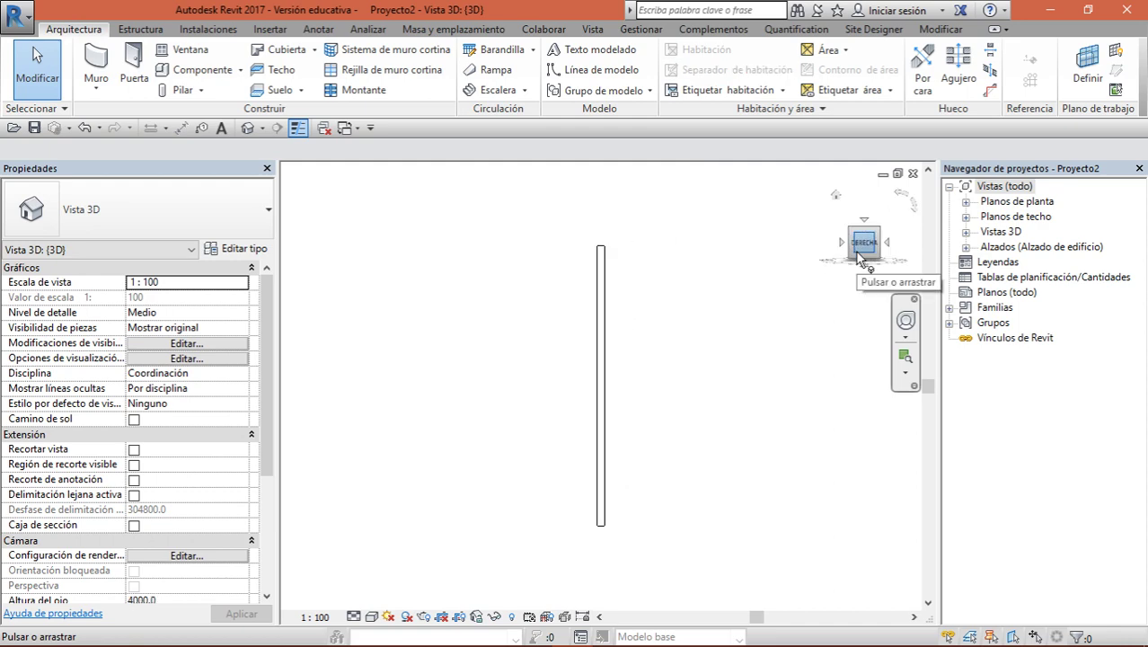
pyautogui.moveTo(859, 259); pyautogui.dragTo(827, 269)
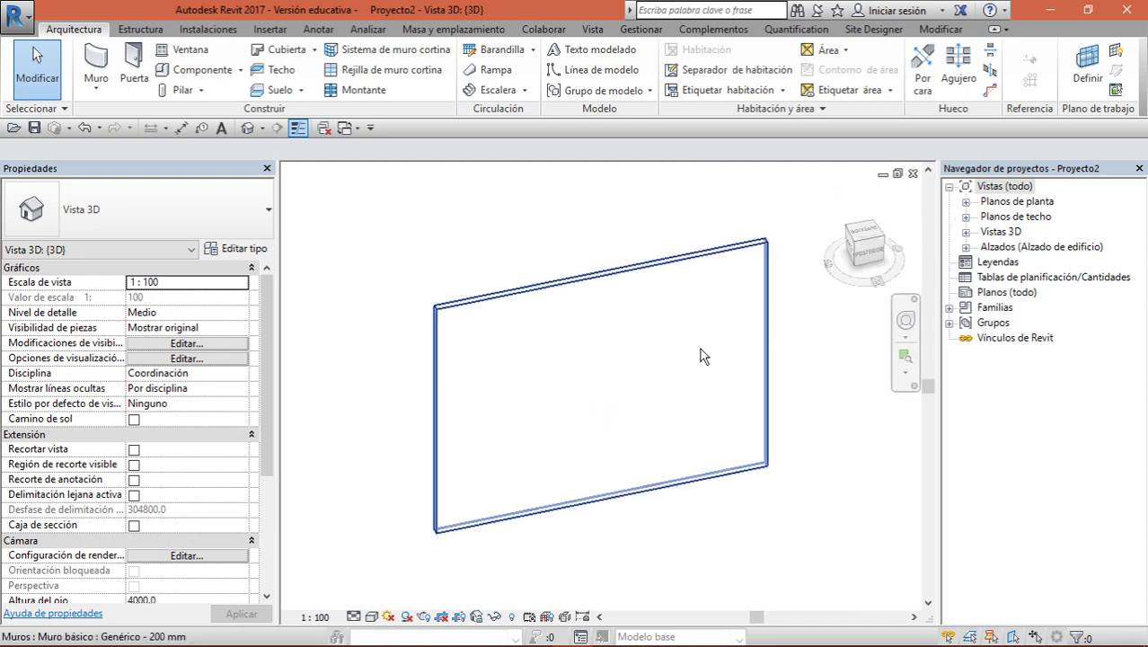
pyautogui.moveTo(862, 248); pyautogui.dragTo(889, 253)
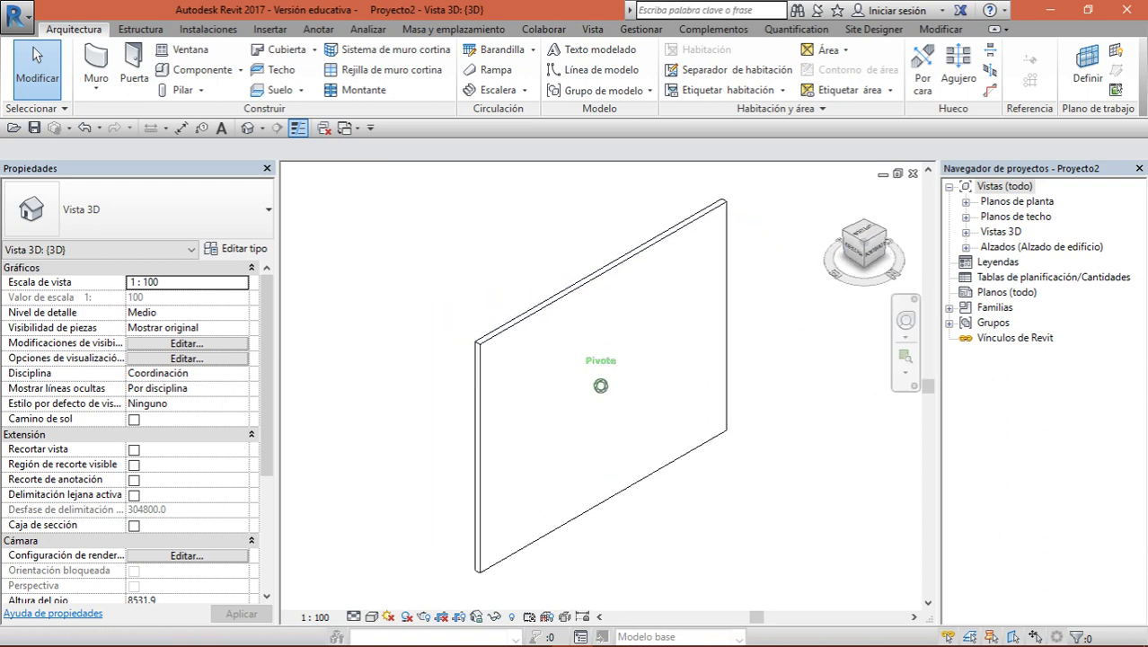
pyautogui.scroll(-2, 805, 348)
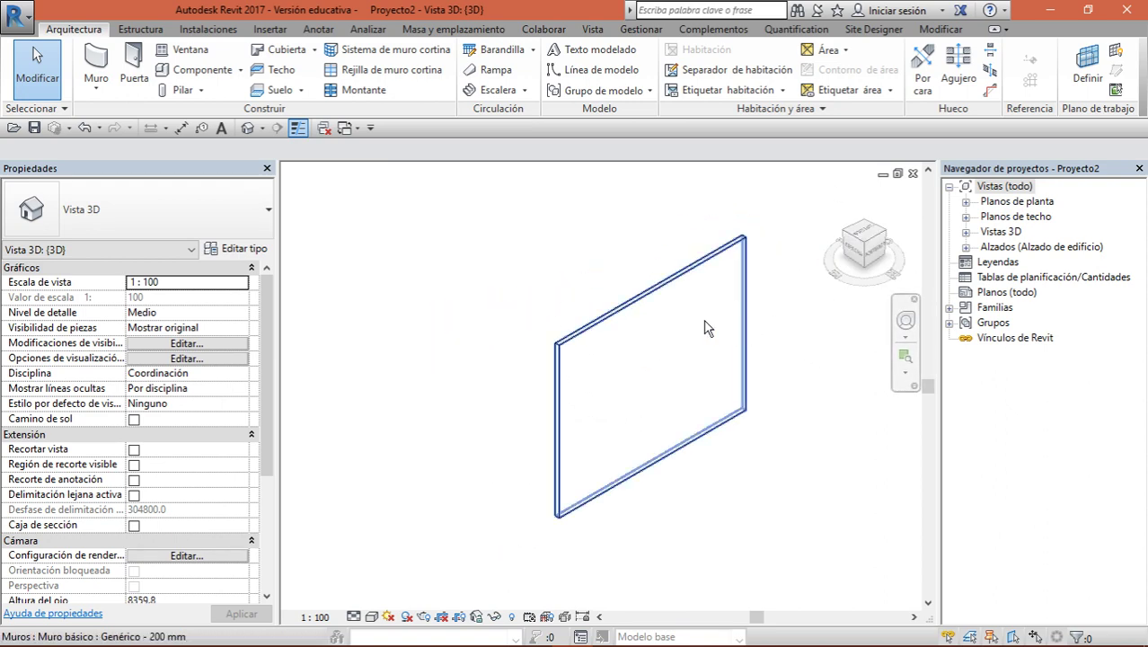
pyautogui.click(653, 314)
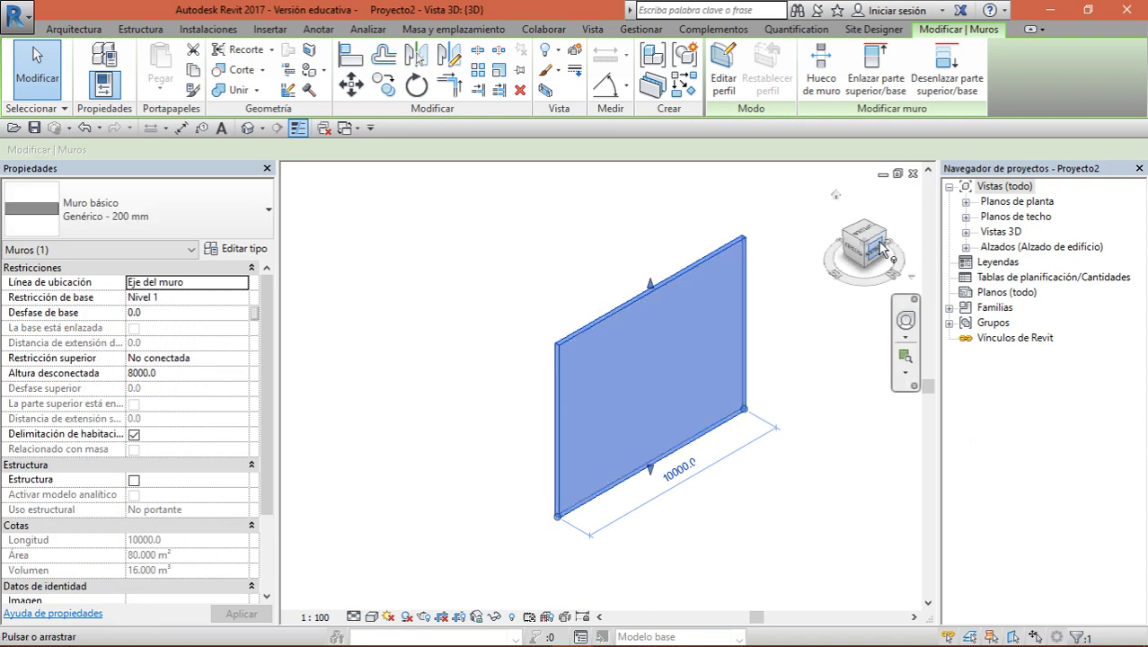
pyautogui.moveTo(883, 252); pyautogui.dragTo(680, 349)
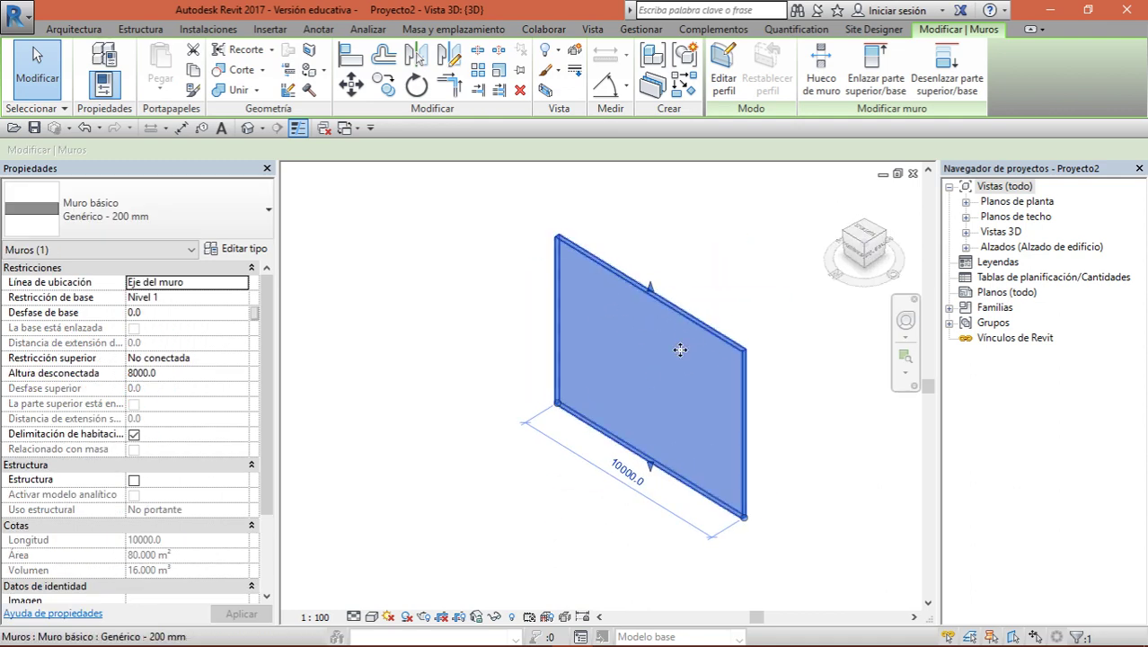
pyautogui.keyDown('shift'); pyautogui.moveTo(681, 350); pyautogui.dragTo(628, 354, button='middle'); pyautogui.keyUp('shift')
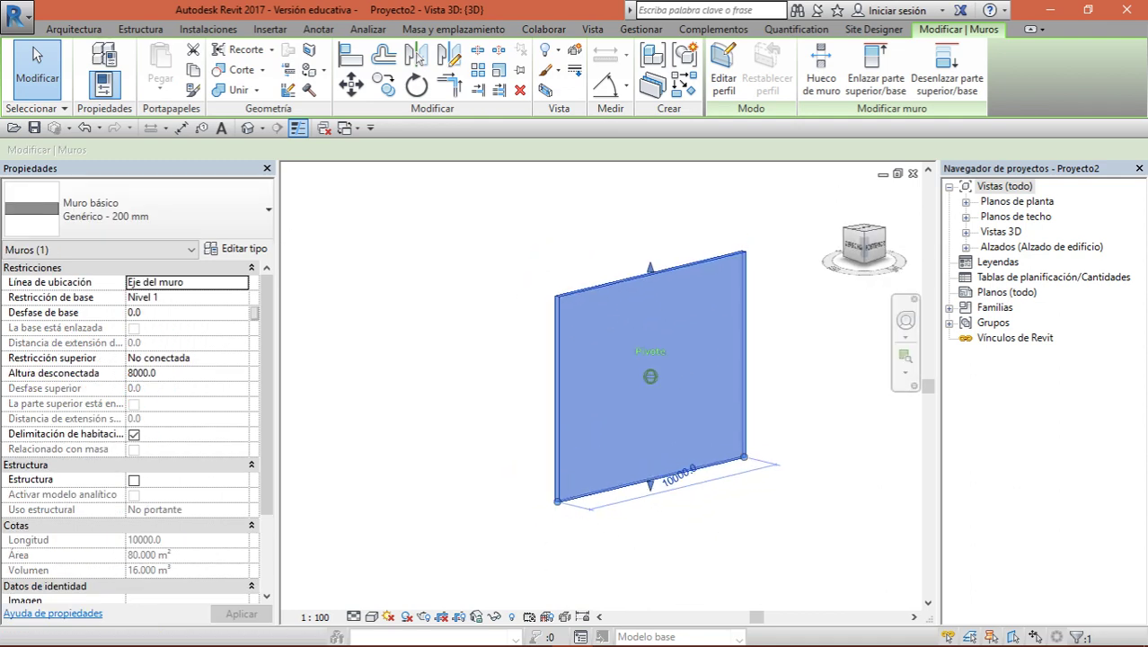
pyautogui.click(875, 257)
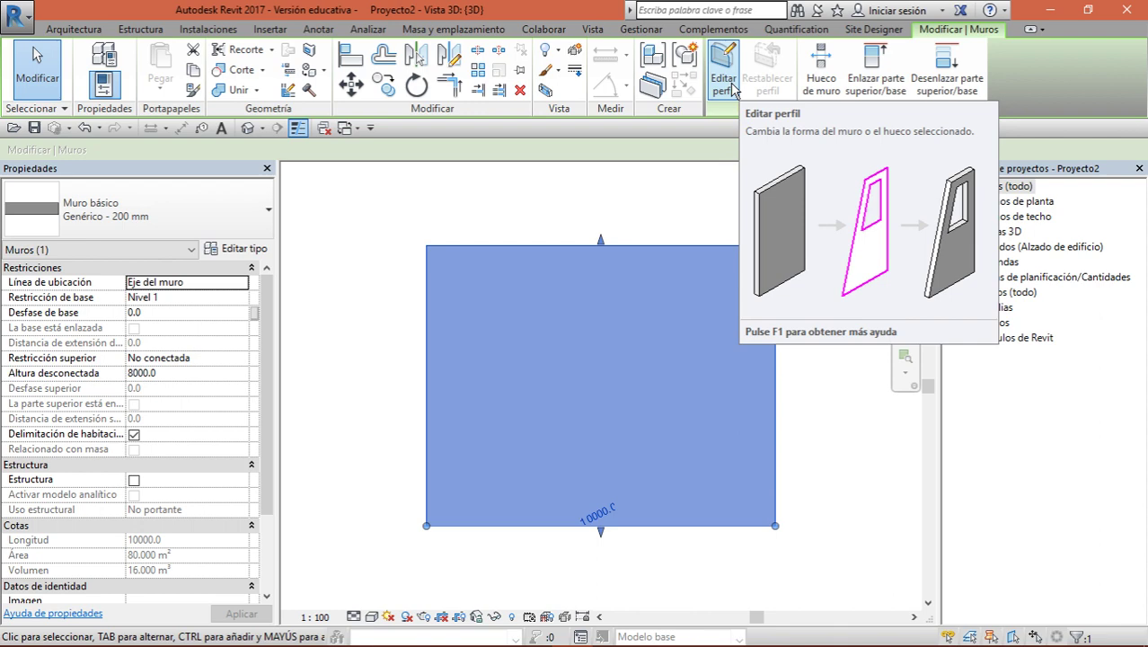
# Edit the wall profile and draw two slanted lines from the bottom corners up to the top edge
pyautogui.click(724, 72)
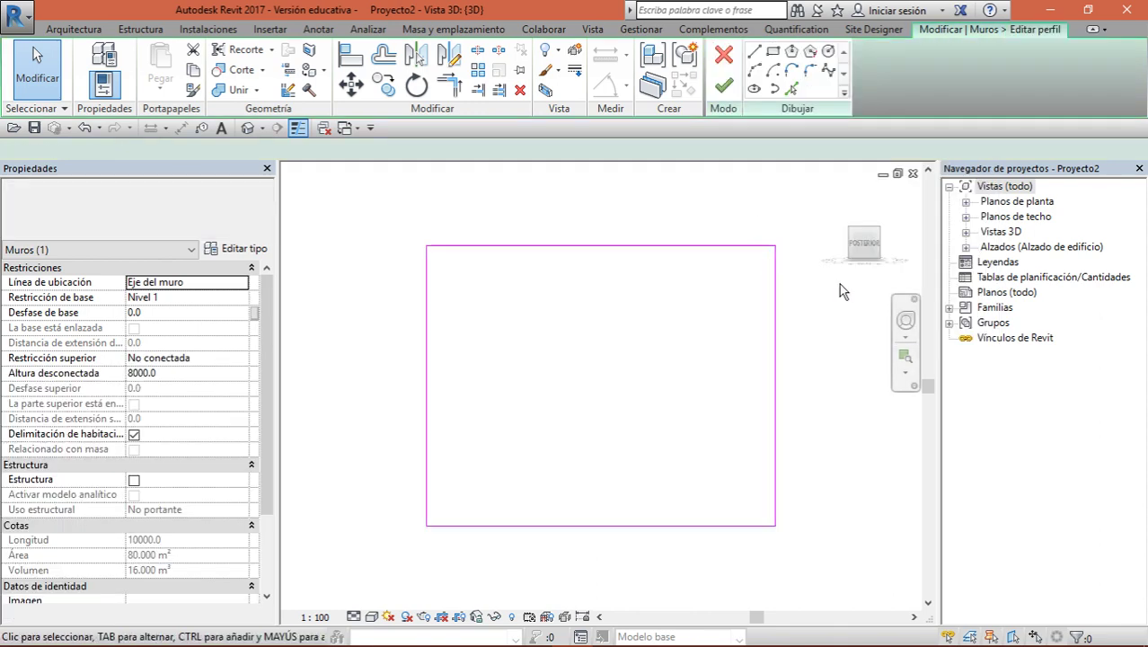
pyautogui.moveTo(837, 290)
pyautogui.keyDown('shift'); pyautogui.mouseDown(button='middle')
pyautogui.moveTo(764, 296)
pyautogui.moveTo(864, 249)
pyautogui.mouseUp(button='middle'); pyautogui.keyUp('shift')
pyautogui.click(865, 249)
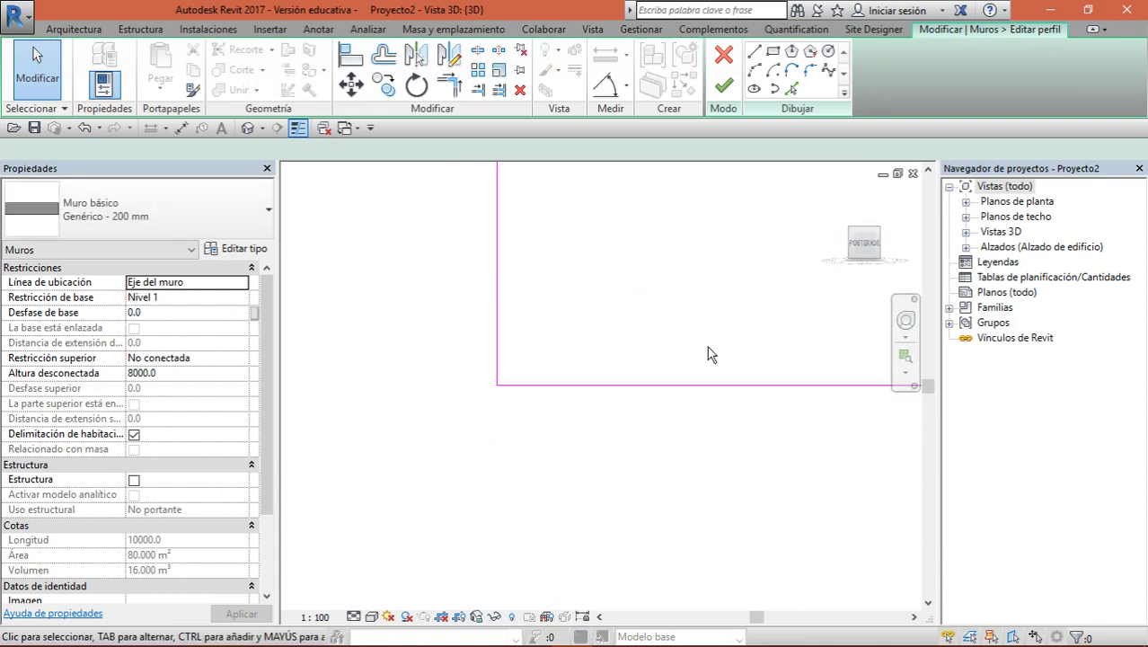
pyautogui.moveTo(715, 344); pyautogui.dragTo(590, 470, button='middle')
pyautogui.moveTo(436, 312); pyautogui.dragTo(492, 285, button='middle')
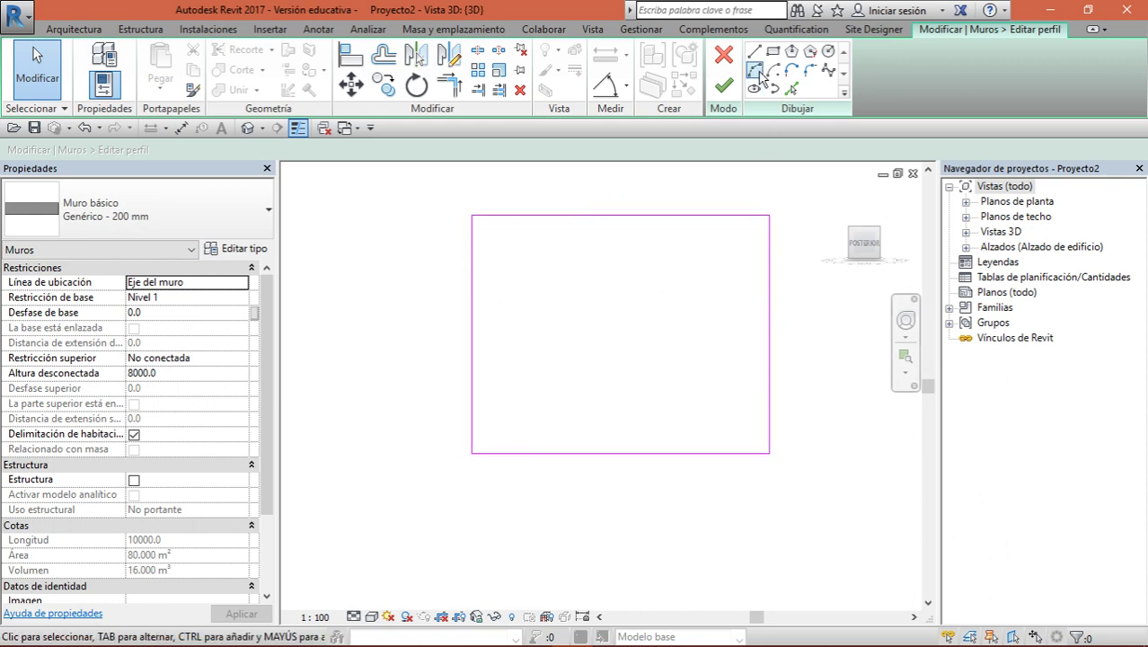
pyautogui.click(754, 53)
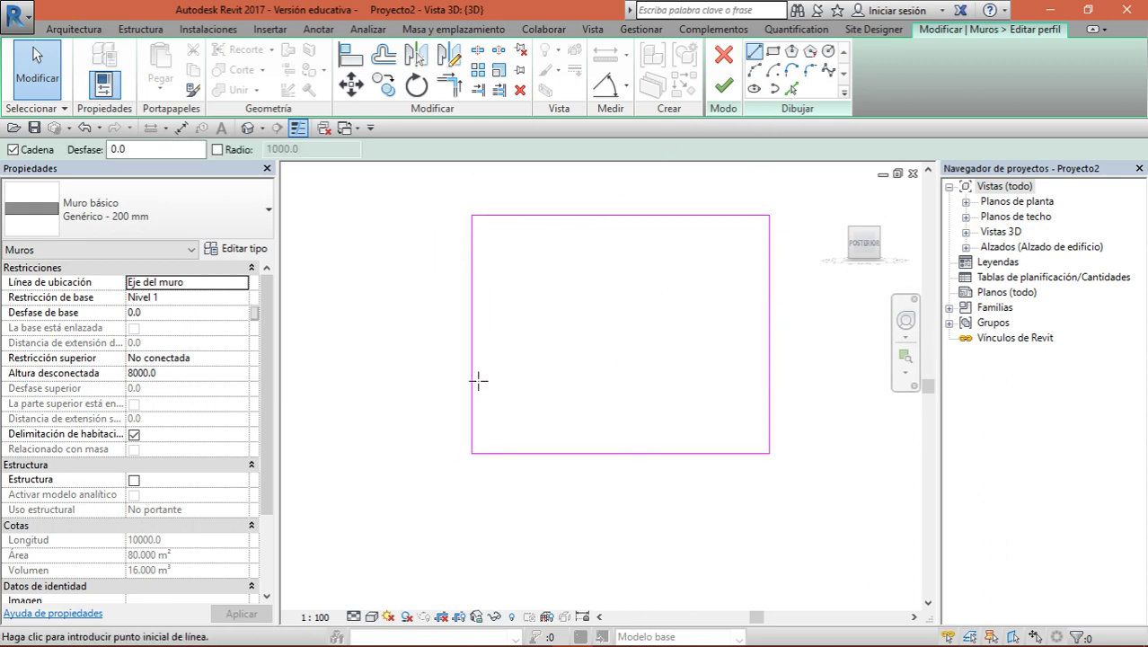
pyautogui.click(472, 453)
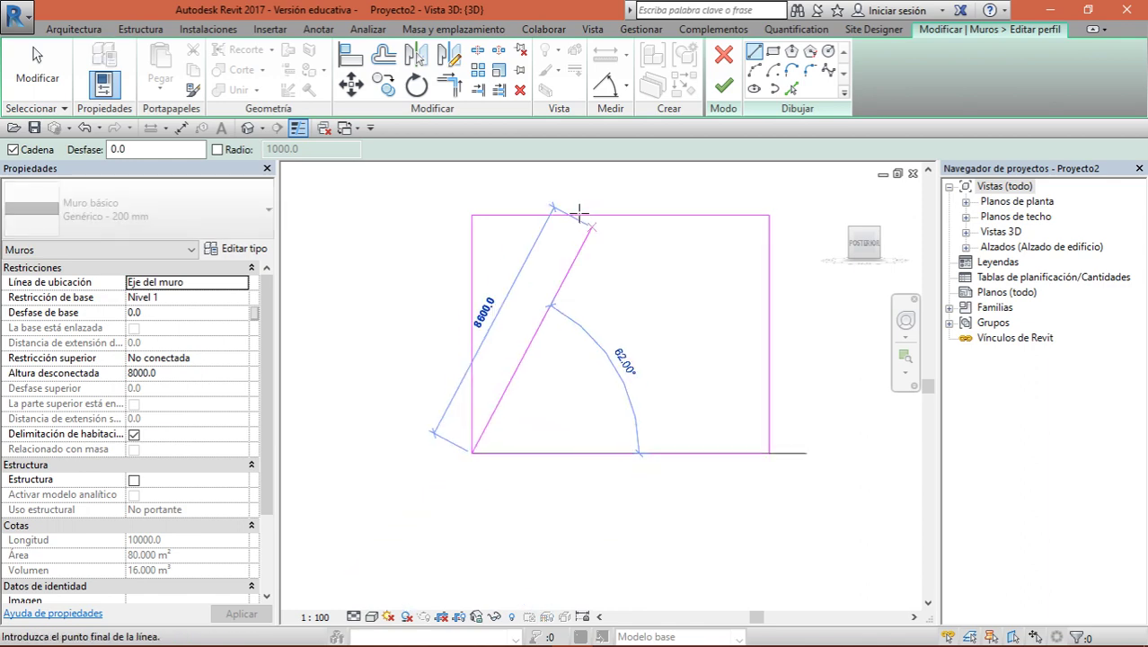
pyautogui.click(567, 215)
pyautogui.press('Escape')
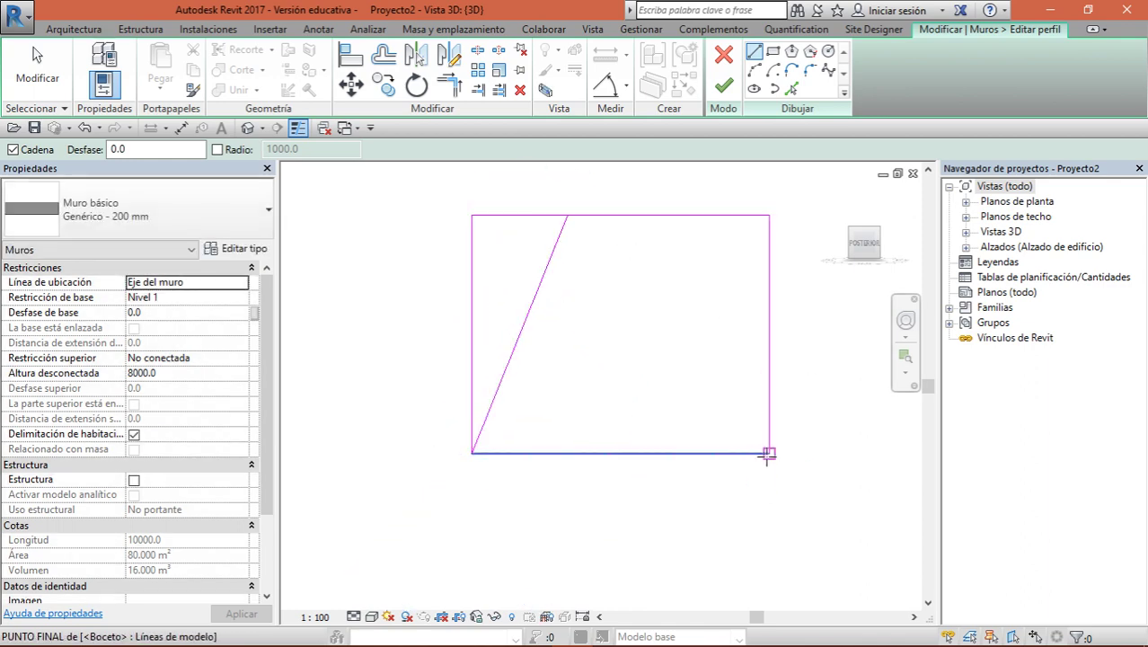
pyautogui.click(769, 453)
pyautogui.click(685, 215)
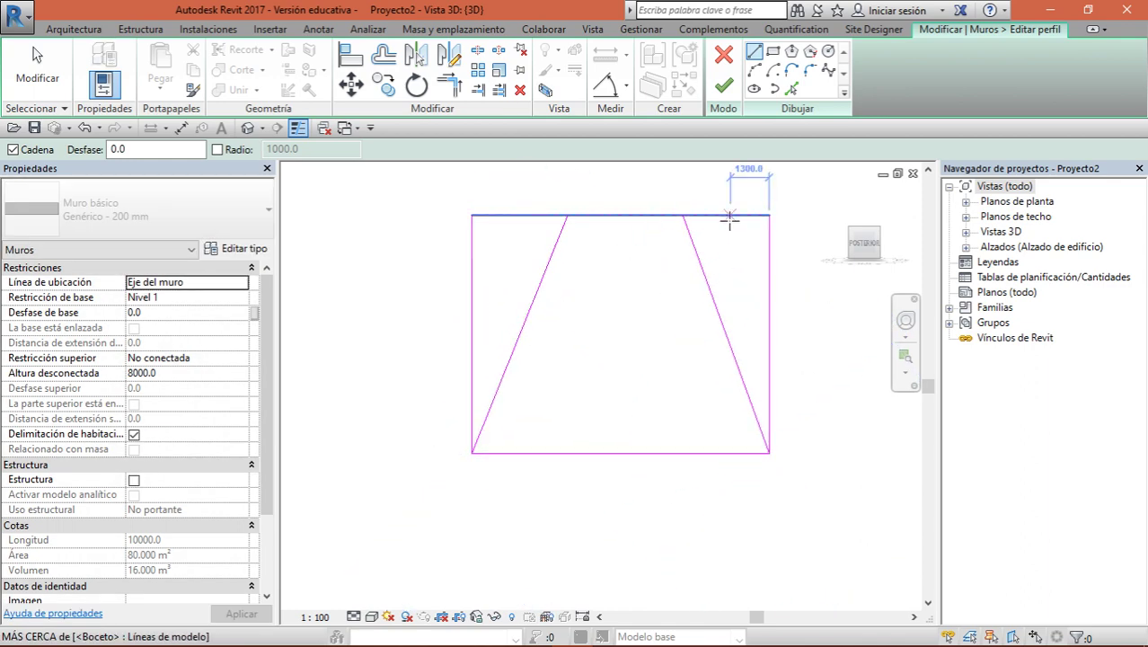
pyautogui.press('Escape')
pyautogui.scroll(2, 729, 219)
pyautogui.press('Escape')
pyautogui.press('Escape')
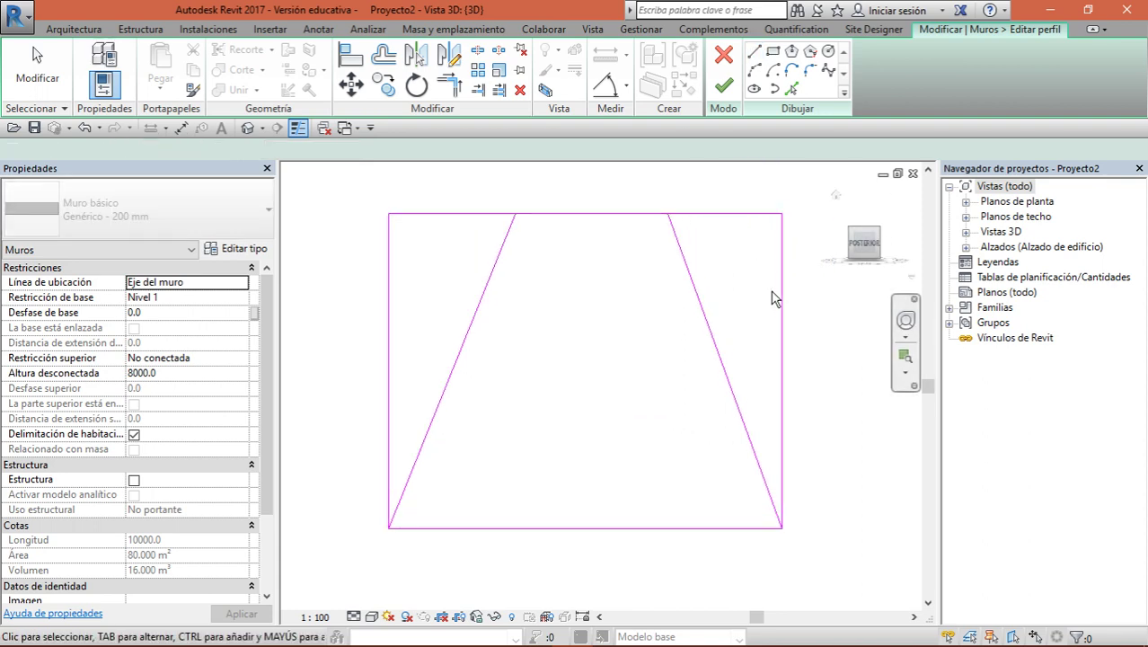
# Delete both vertical outline edges and trim the top line into corners with the slanted sides
pyautogui.click(778, 302)
pyautogui.press('Delete')
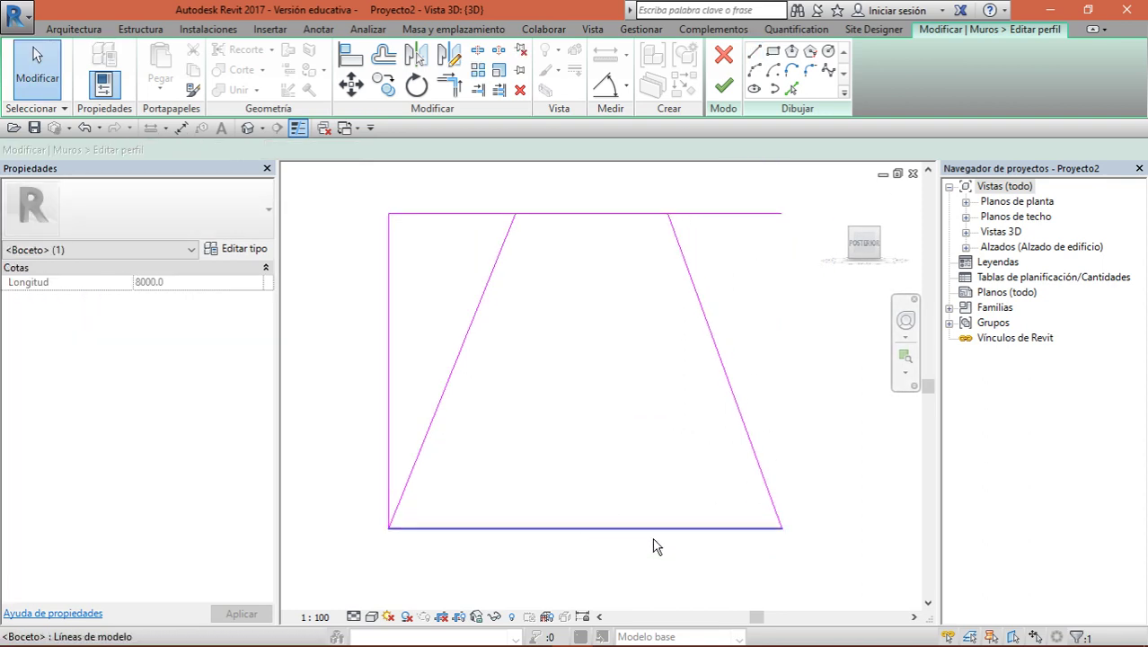
pyautogui.click(559, 231)
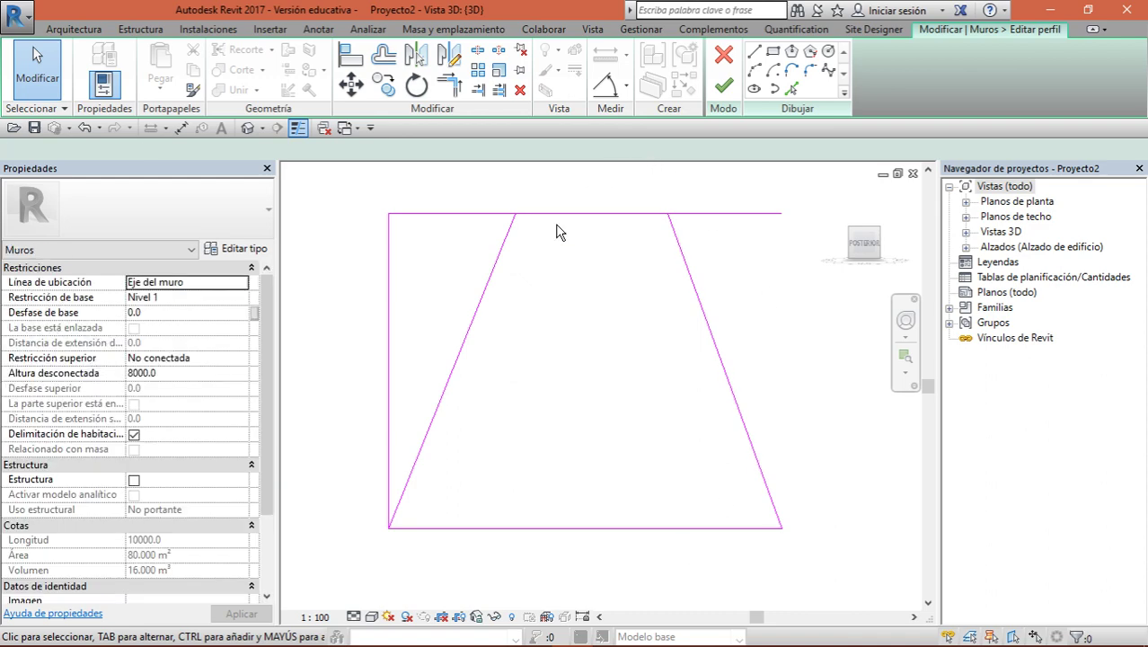
pyautogui.click(388, 323)
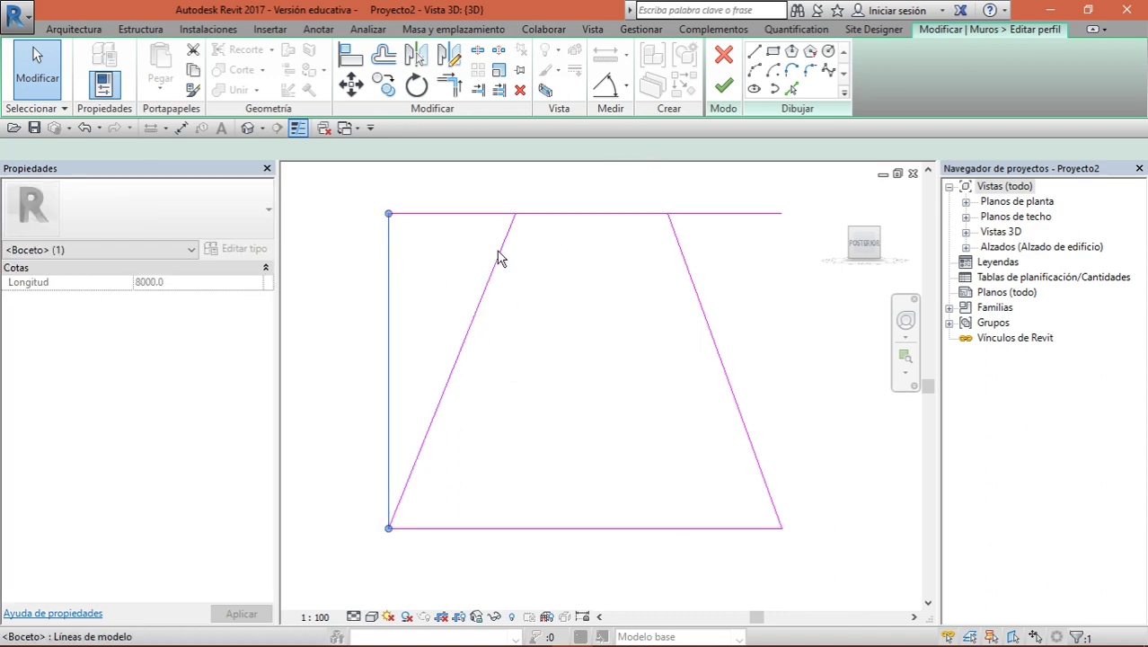
pyautogui.press('Delete')
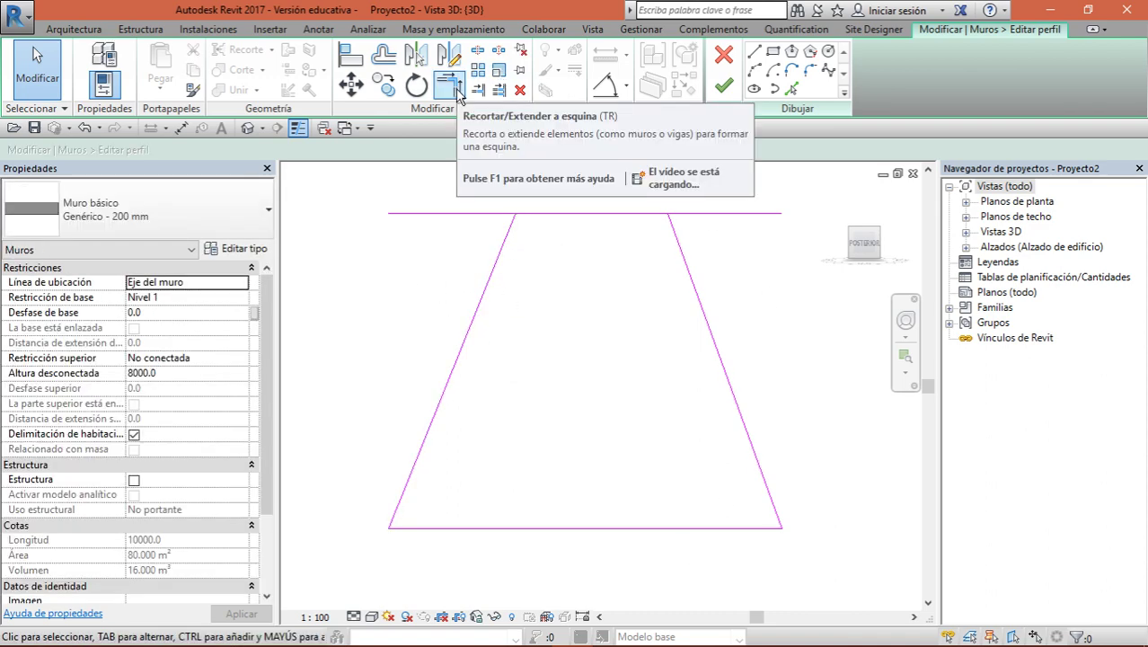
pyautogui.click(458, 93)
pyautogui.click(505, 229)
pyautogui.click(559, 214)
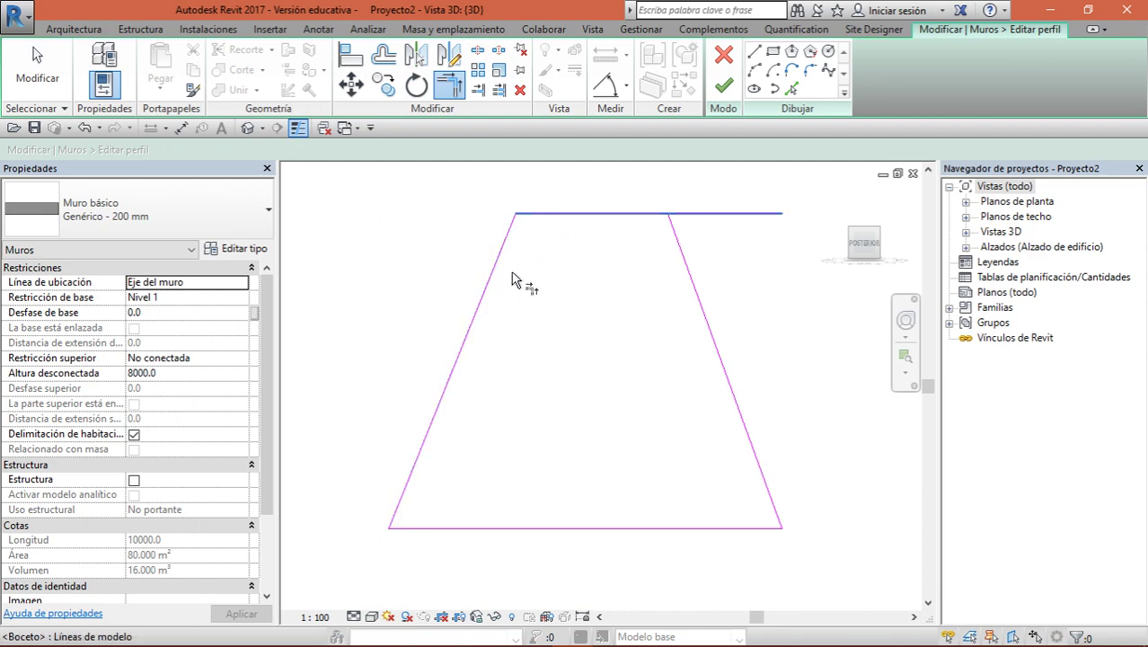
pyautogui.click(705, 319)
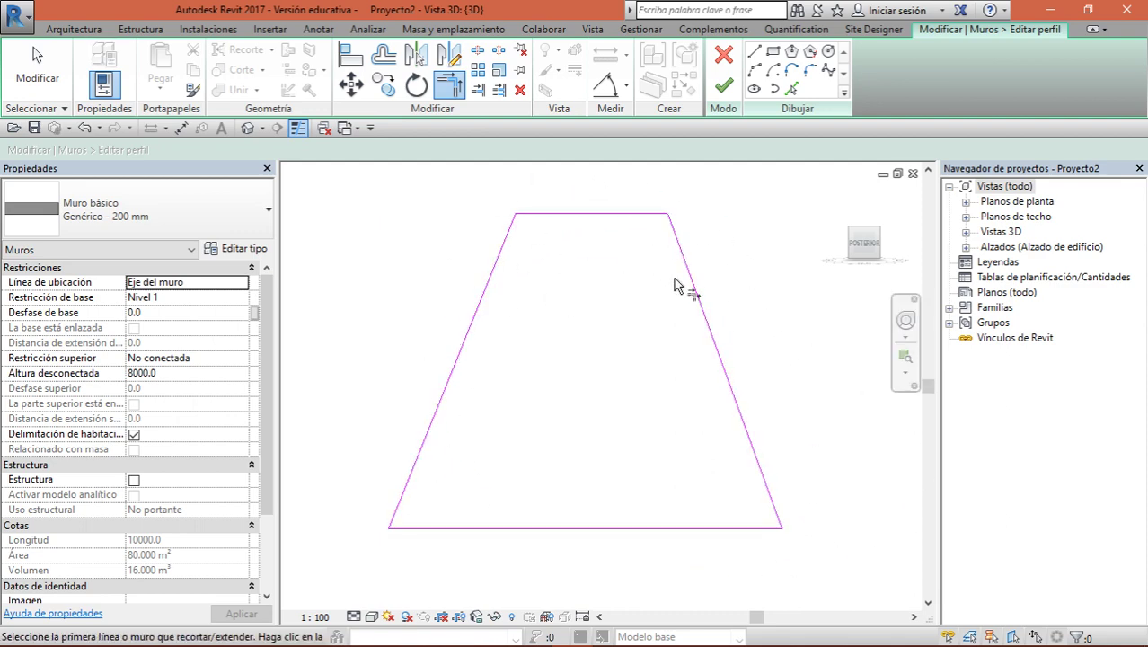
# Sketch a closed rectangular opening near the top of the profile and finish edit mode
pyautogui.click(754, 52)
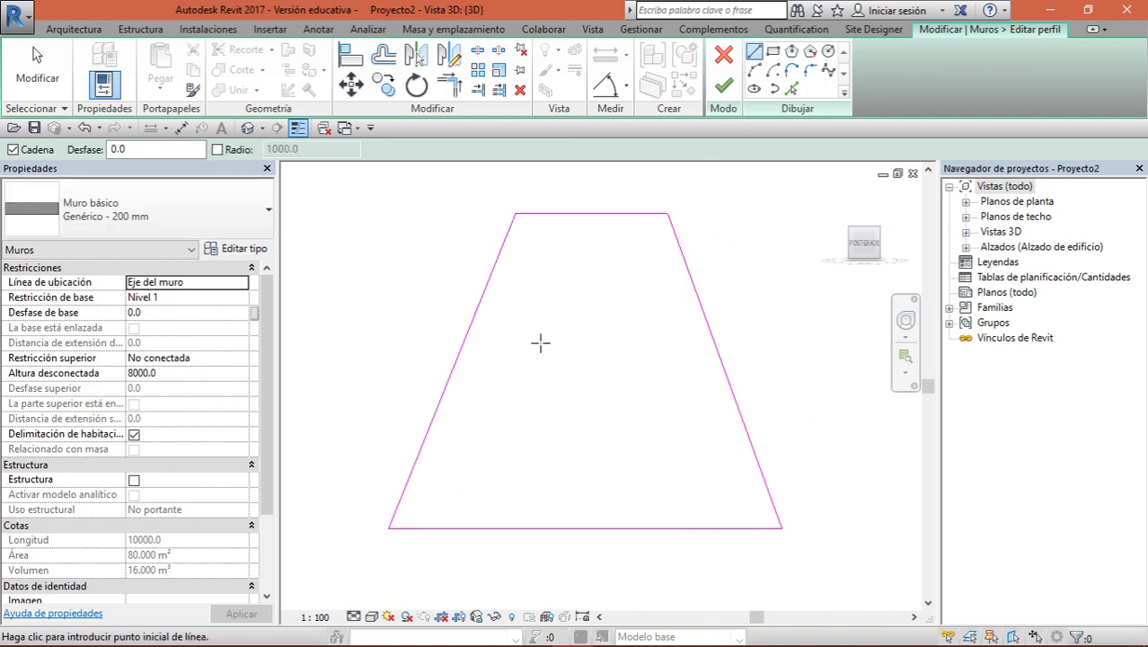
pyautogui.click(540, 342)
pyautogui.click(638, 343)
pyautogui.click(623, 256)
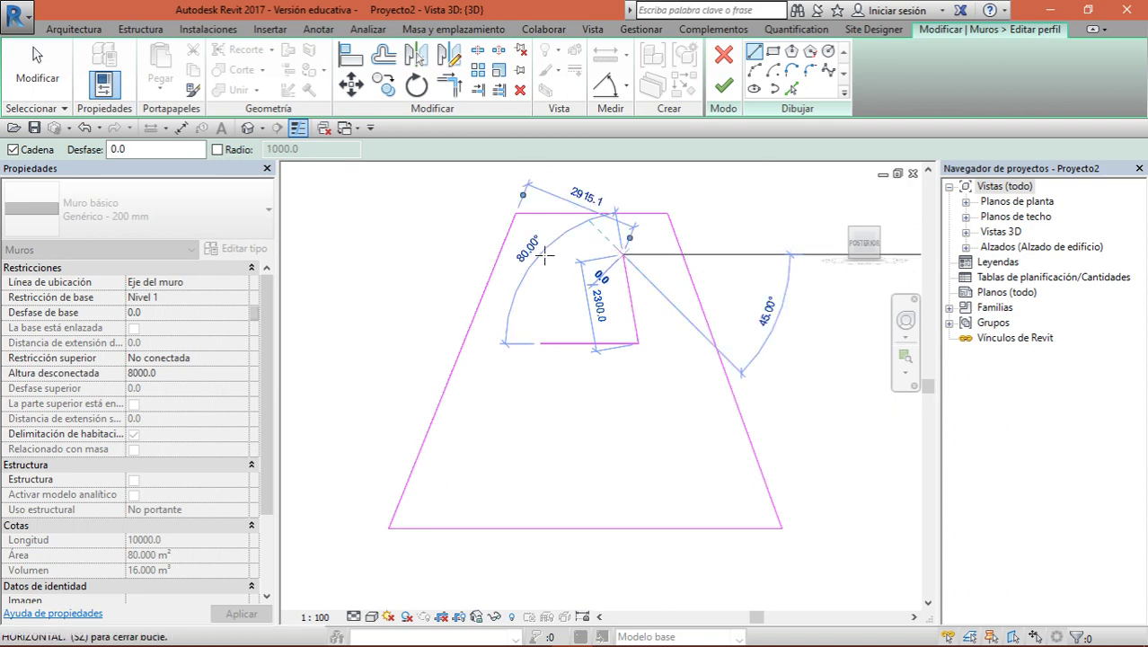
pyautogui.click(540, 256)
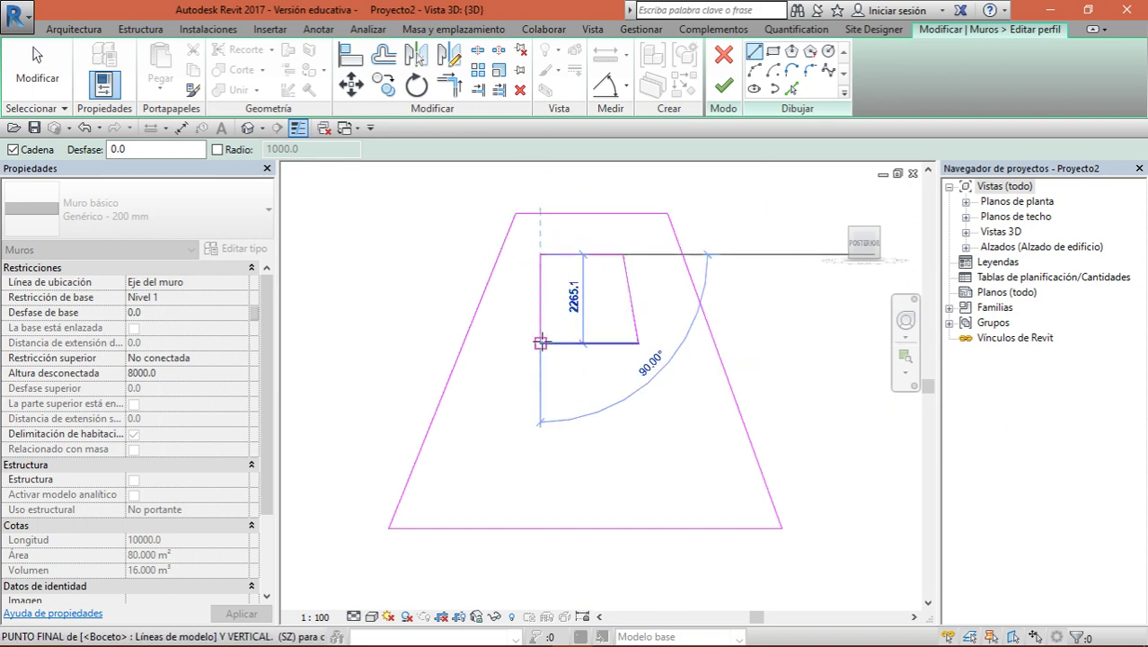
pyautogui.click(540, 343)
pyautogui.scroll(-1, 665, 306)
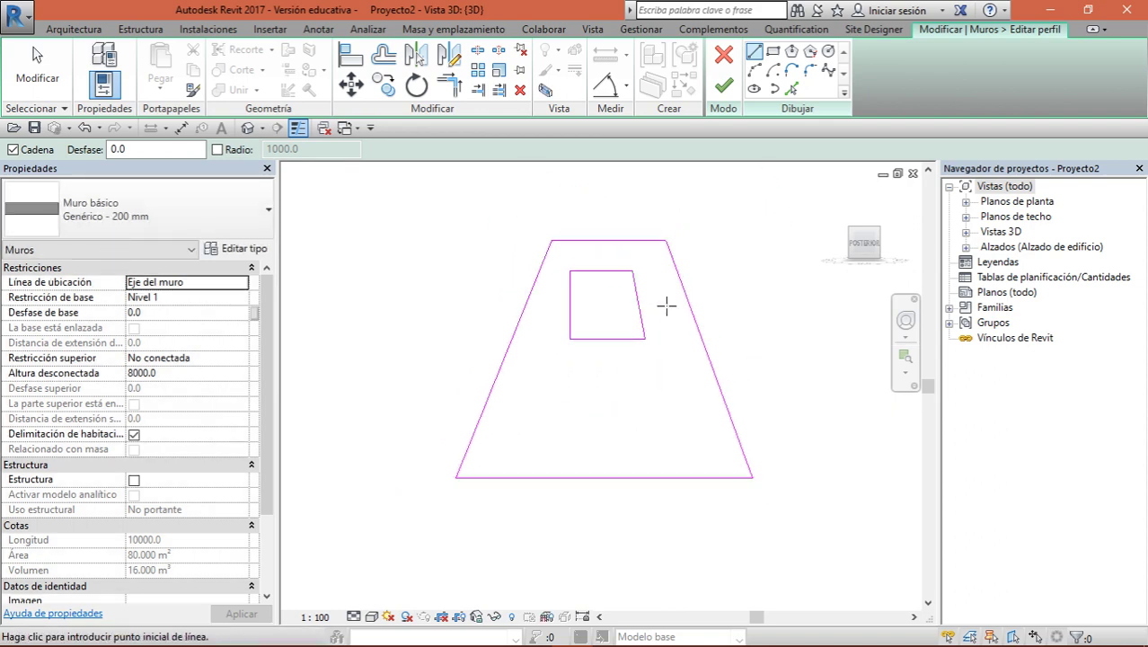
pyautogui.click(723, 88)
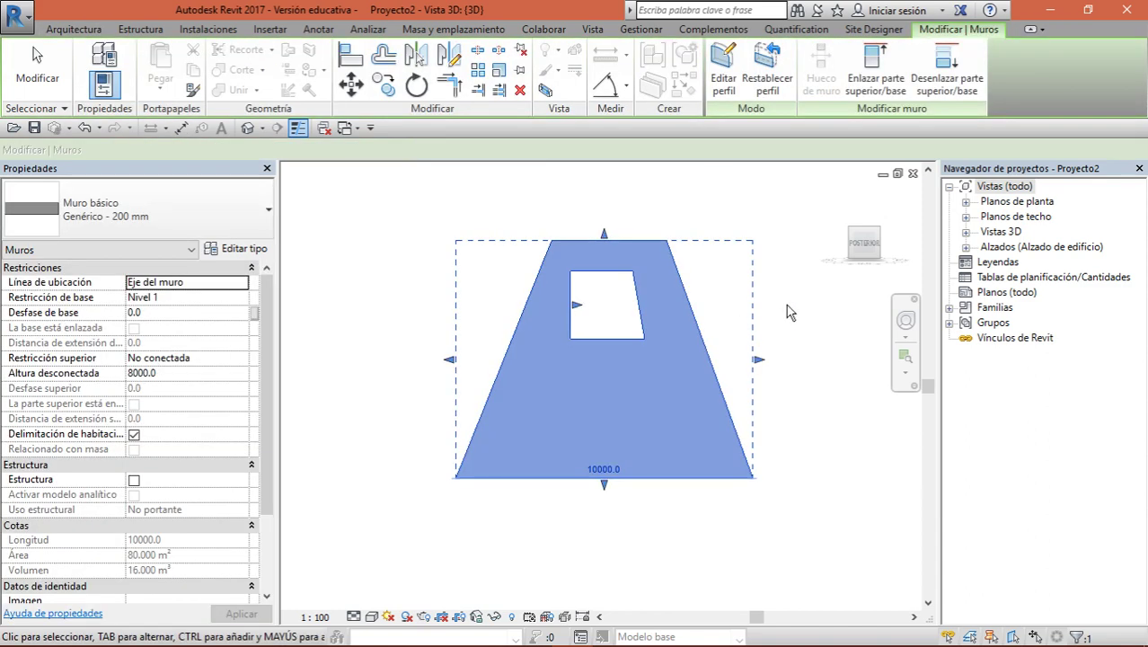
# Change the wall's type to Genérico - Ladrillo 90 mm
pyautogui.moveTo(885, 280); pyautogui.dragTo(826, 288)
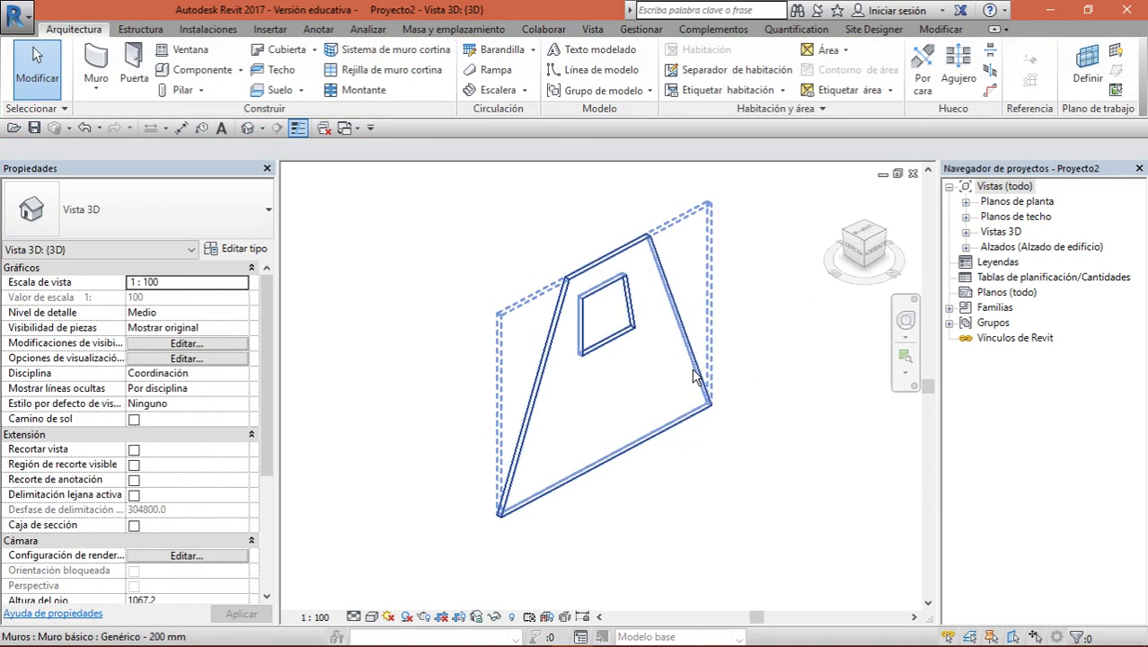
pyautogui.click(688, 367)
pyautogui.click(162, 209)
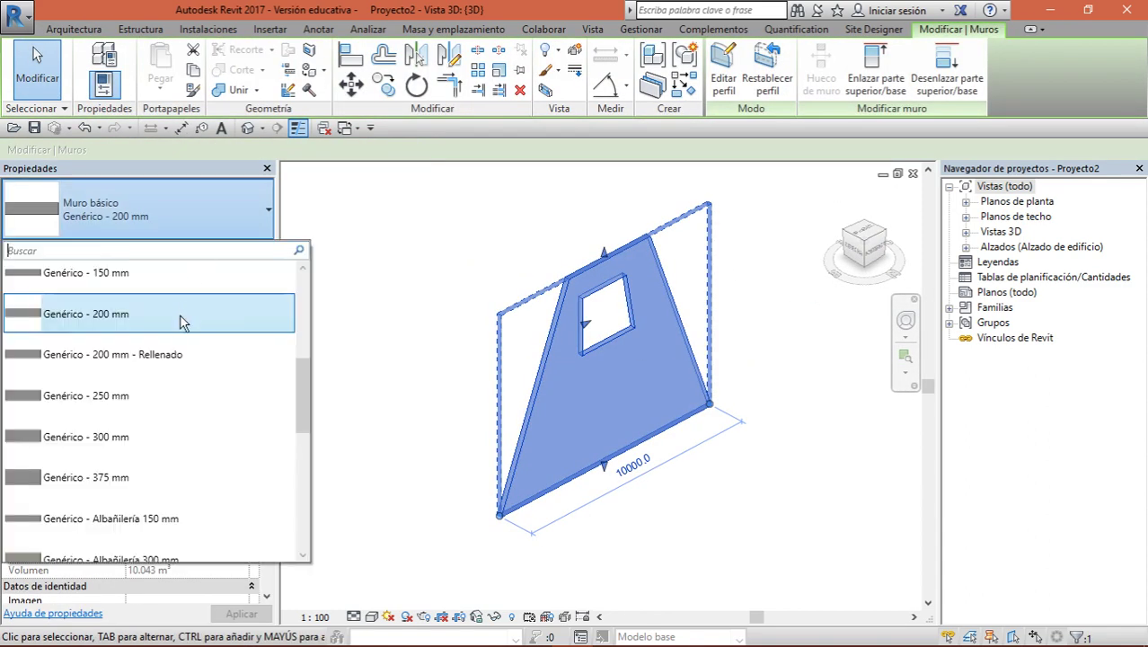
pyautogui.scroll(-2, 173, 384)
pyautogui.scroll(-1, 173, 383)
pyautogui.click(170, 438)
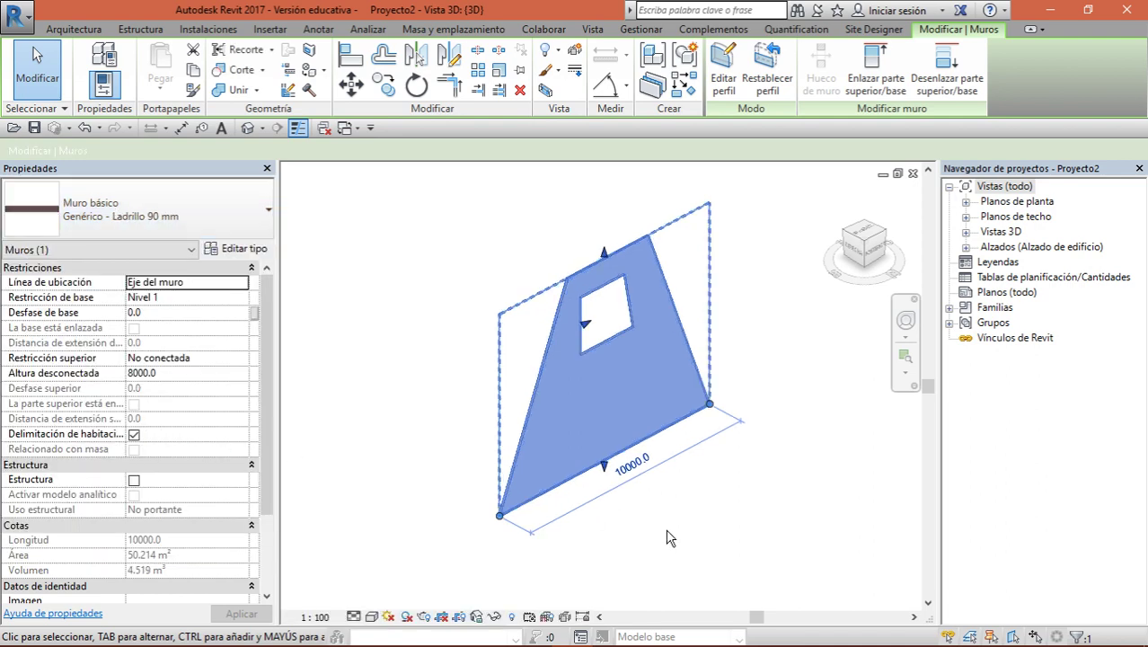
# Set the visual style to Colores coherentes and zoom to fit the wall
pyautogui.click(495, 592)
pyautogui.click(389, 616)
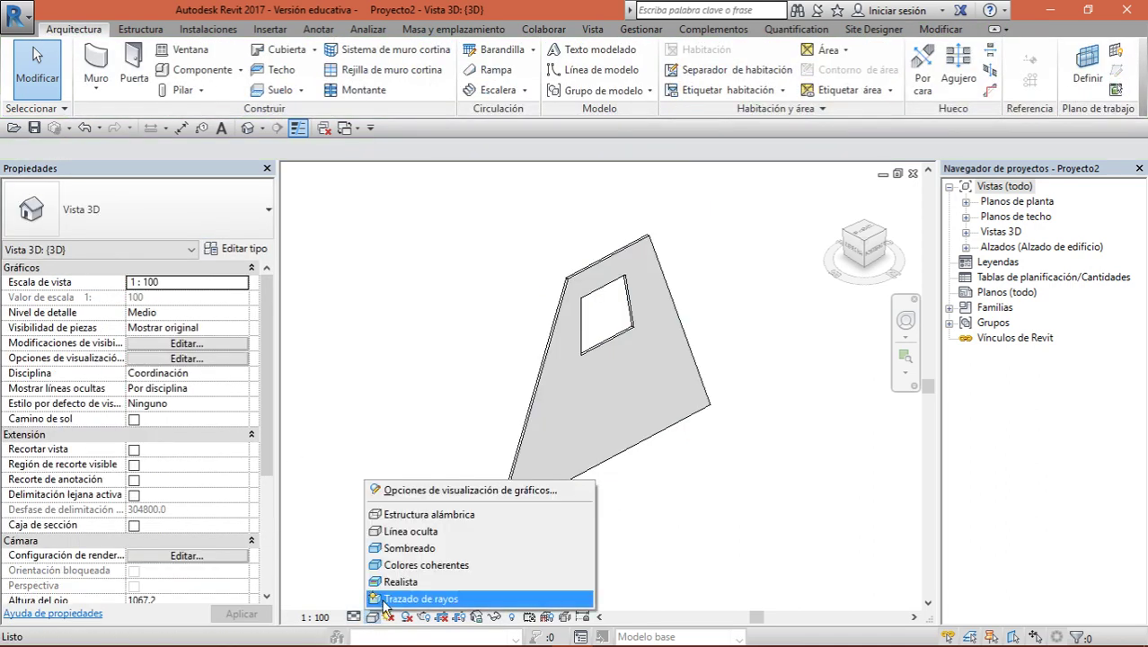
pyautogui.click(436, 561)
pyautogui.press('z')
pyautogui.press('f')
# Delete the trapezoidal wall from the 3D view
pyautogui.scroll(3, 541, 310)
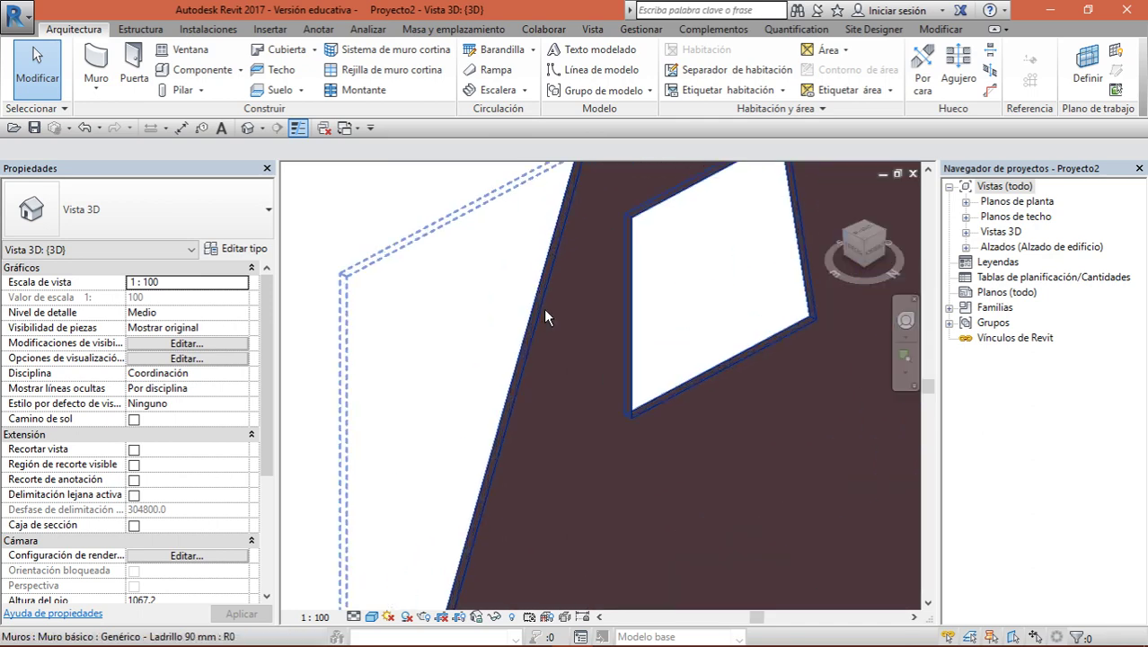
pyautogui.scroll(-3, 462, 336)
pyautogui.moveTo(608, 308)
pyautogui.keyDown('shift'); pyautogui.mouseDown(button='middle')
pyautogui.moveTo(683, 310)
pyautogui.moveTo(755, 269)
pyautogui.mouseUp(button='middle'); pyautogui.keyUp('shift')
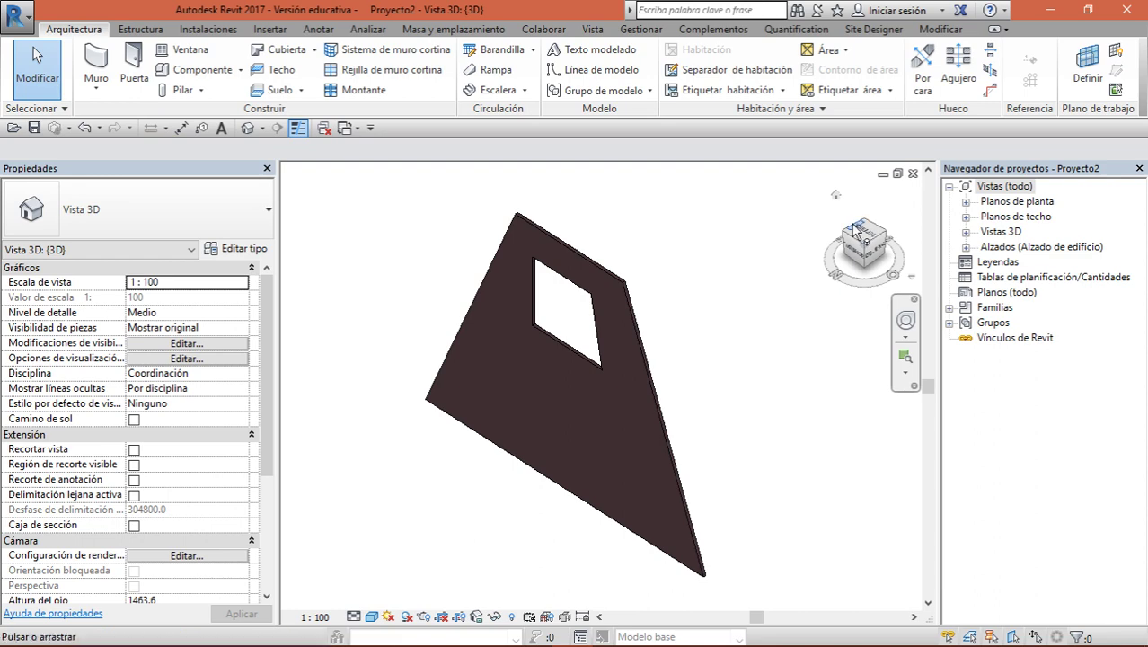
pyautogui.click(584, 390)
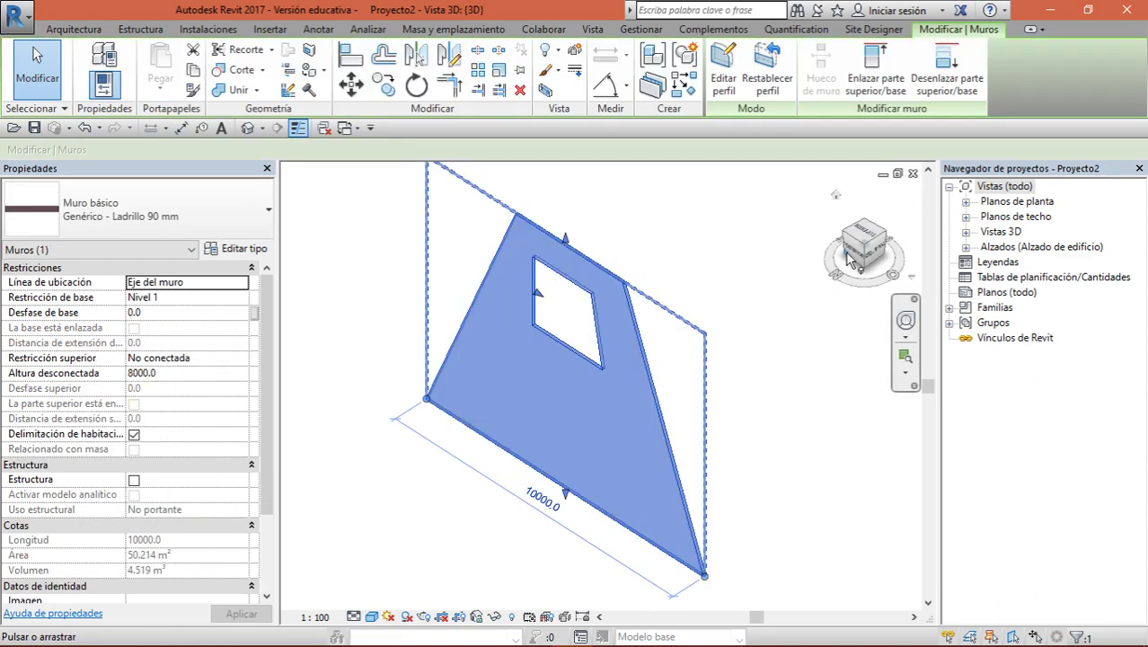
pyautogui.press('Delete')
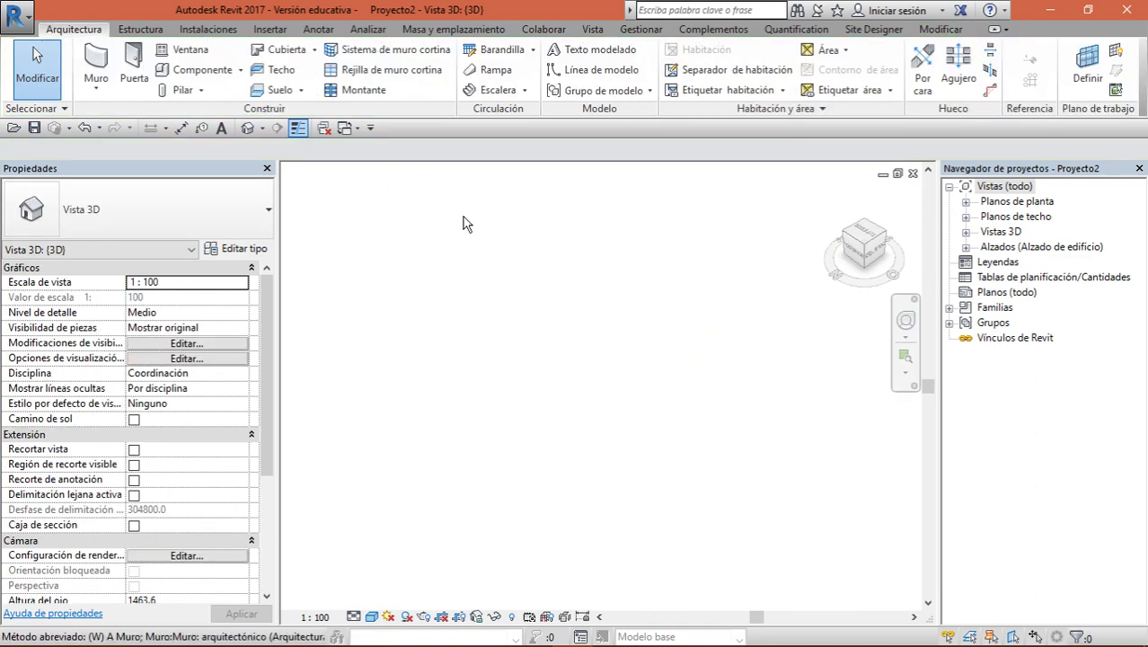
# Draw a new straight wall with the WA command and select it
pyautogui.press('w')
pyautogui.press('a')
pyautogui.click(422, 302)
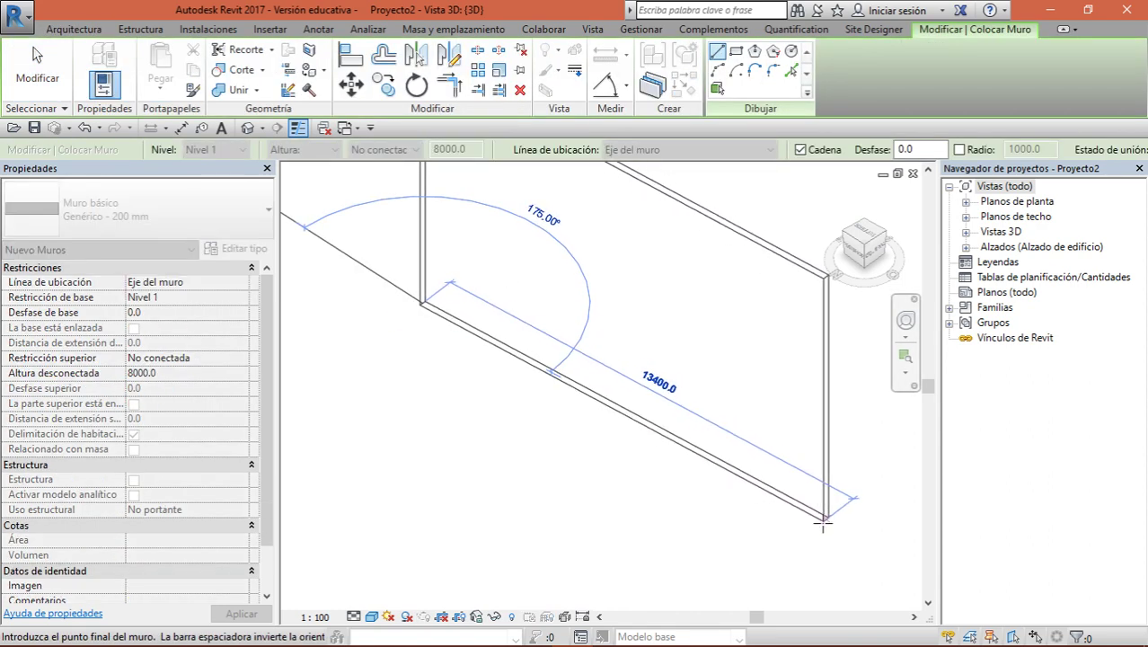
pyautogui.click(806, 543)
pyautogui.press('Escape')
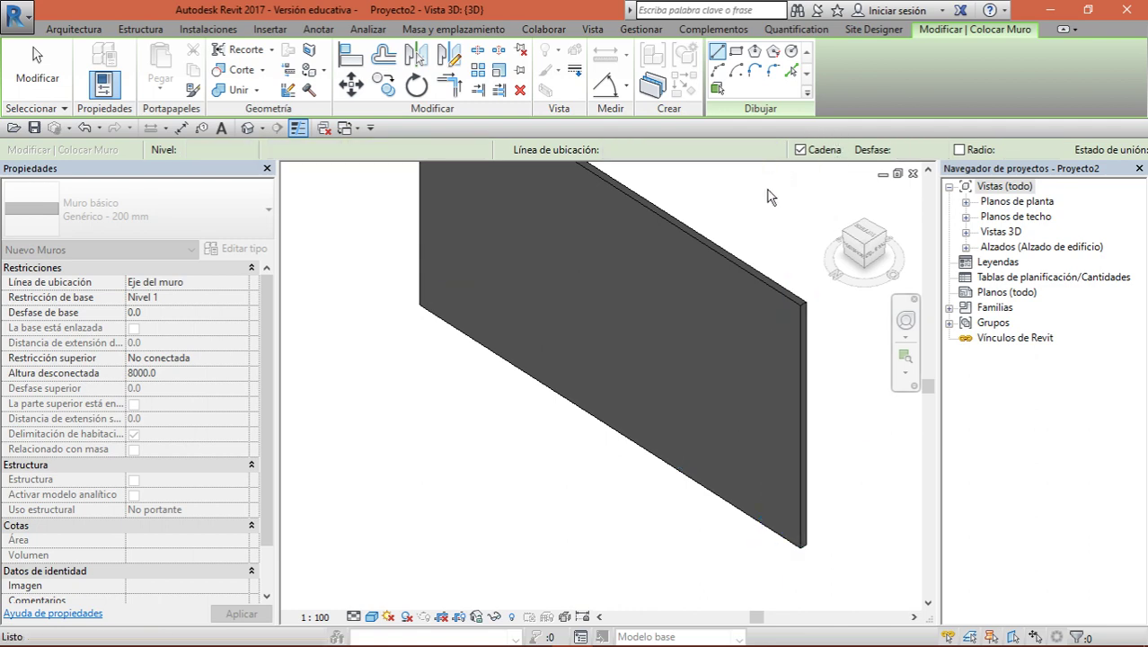
pyautogui.press('Escape')
pyautogui.click(798, 279)
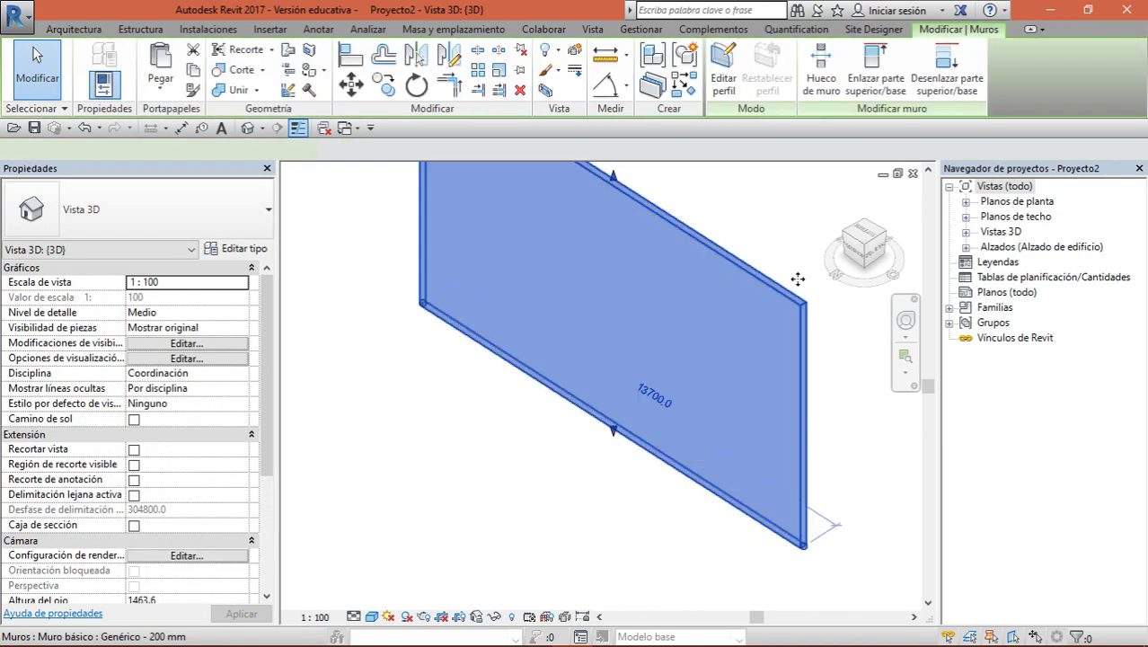
# Edit the wall's profile and sketch three tall rectangular openings
pyautogui.click(723, 72)
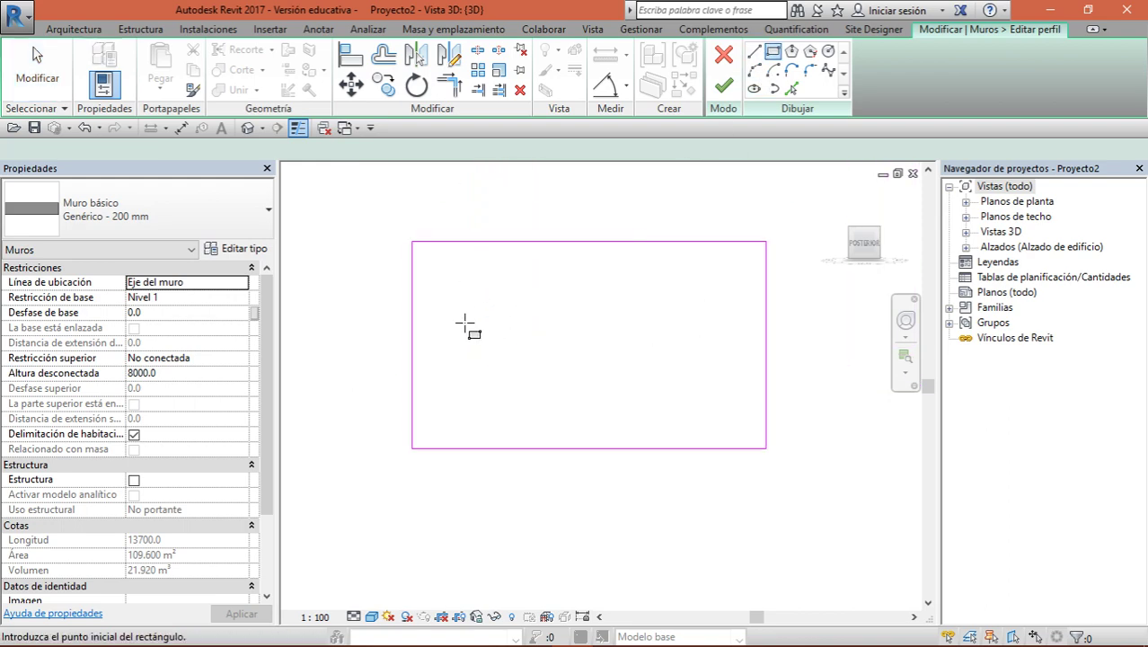
pyautogui.click(478, 259)
pyautogui.click(452, 389)
pyautogui.click(564, 288)
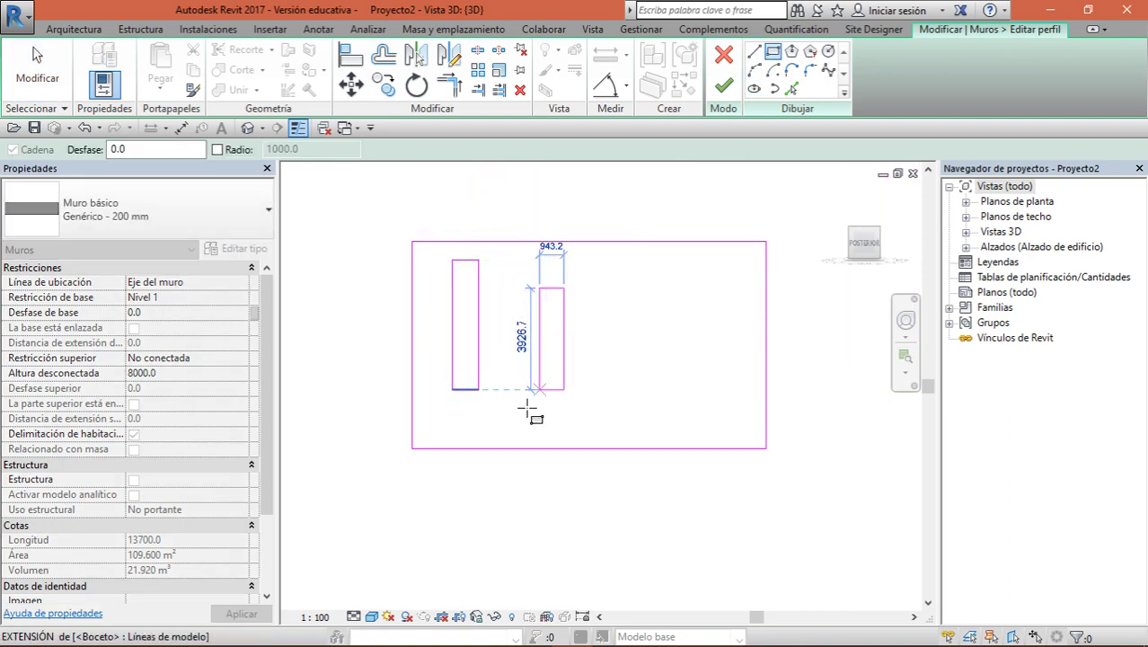
pyautogui.click(530, 410)
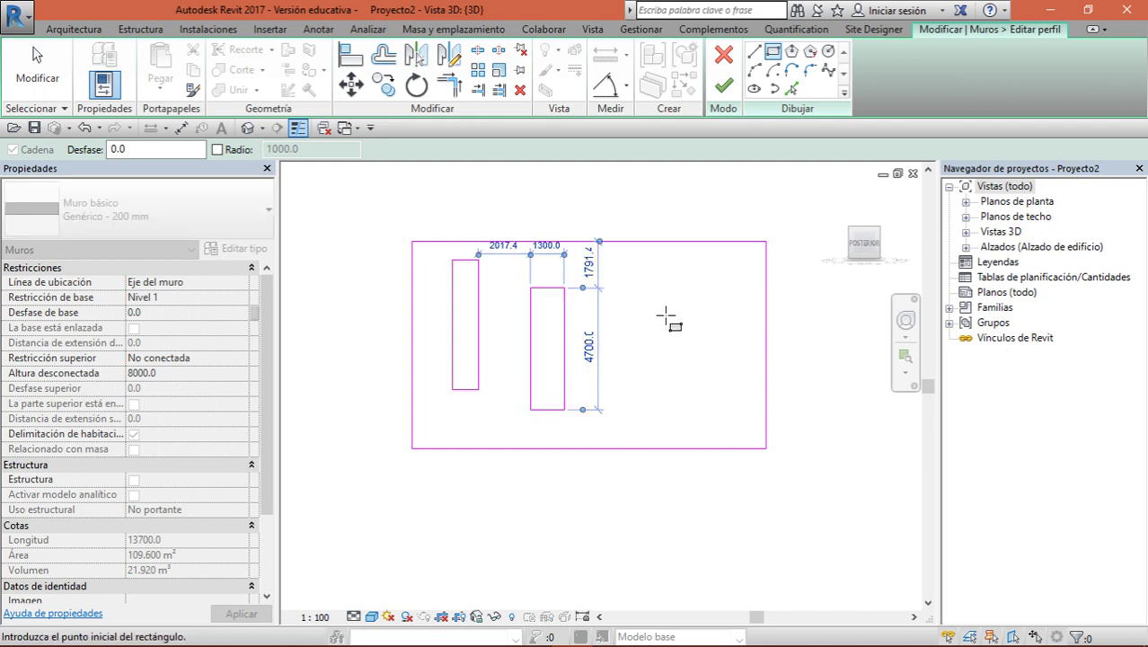
pyautogui.click(666, 314)
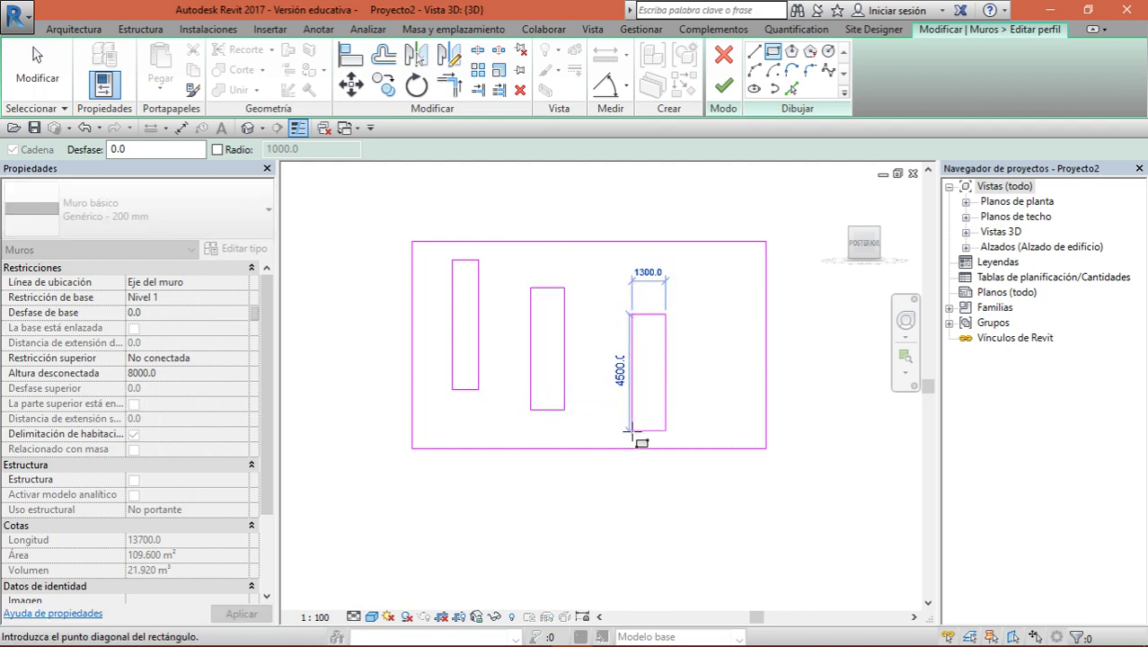
pyautogui.click(631, 430)
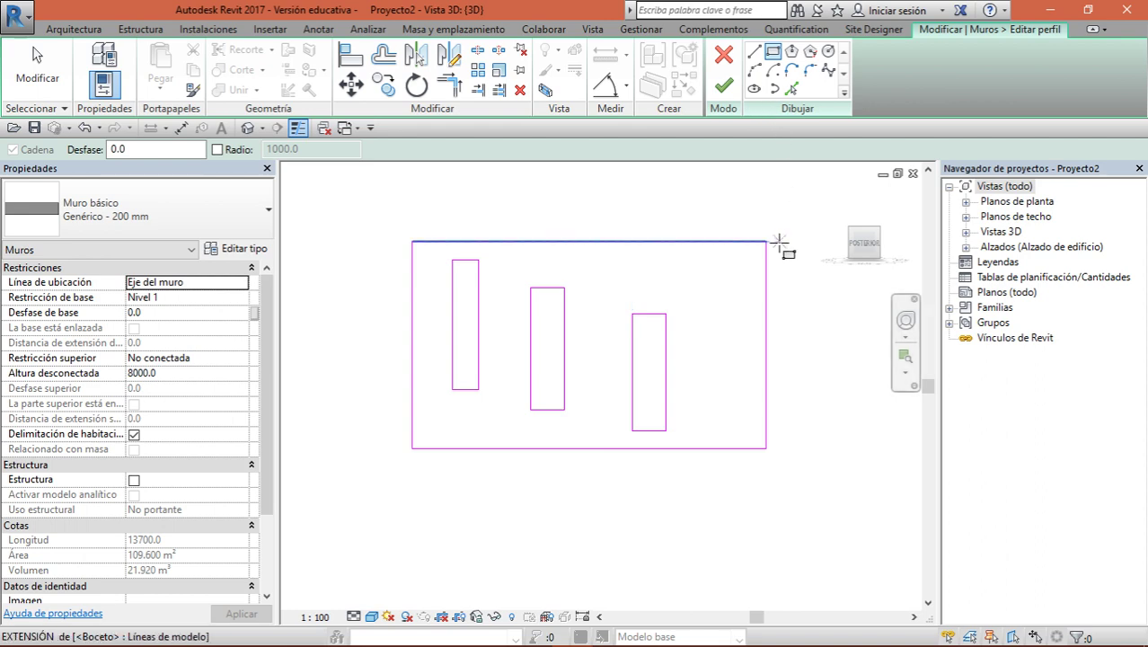
# Raise the right-hand section of the top edge with a stepped line and finish the profile
pyautogui.click(753, 52)
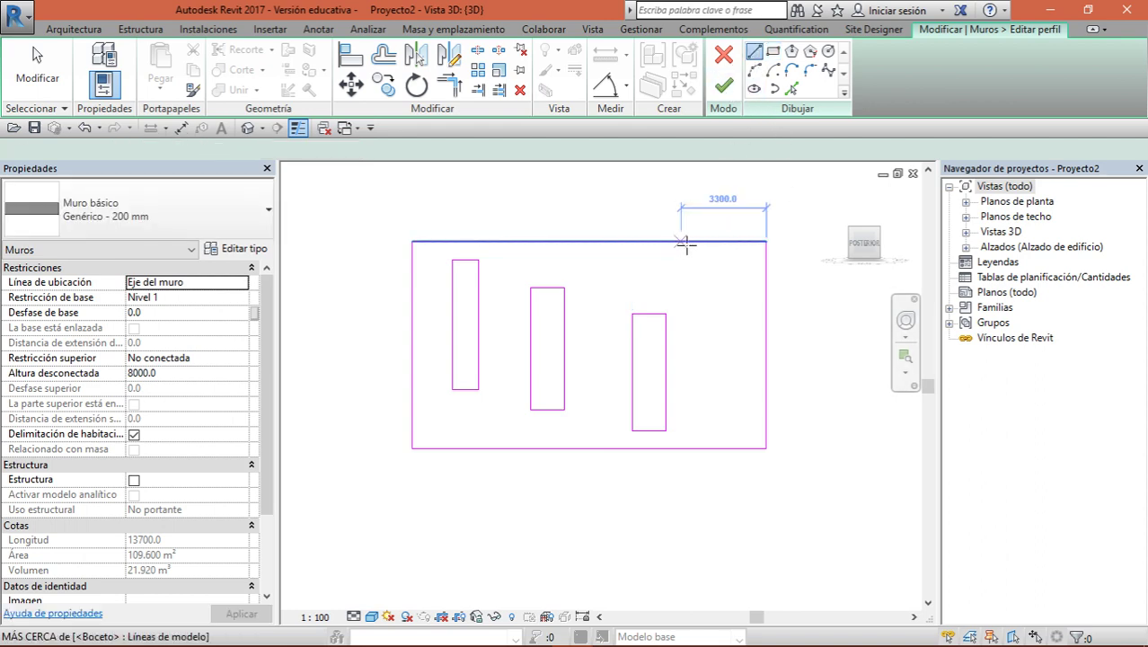
pyautogui.click(681, 241)
pyautogui.click(681, 168)
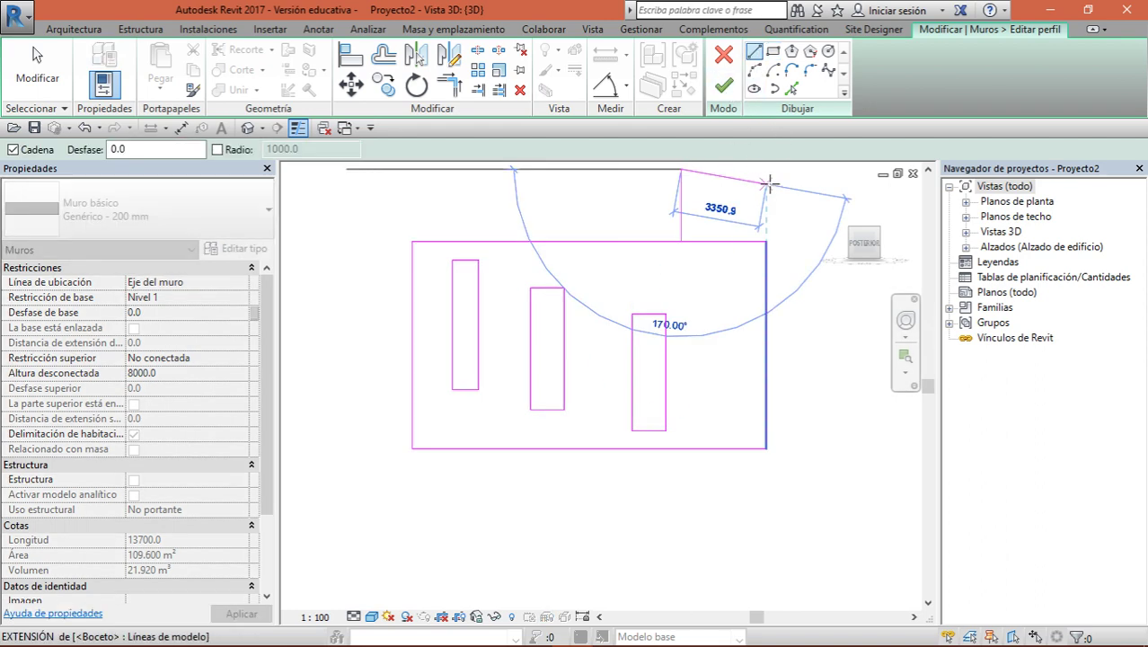
pyautogui.click(765, 168)
pyautogui.press('Escape')
pyautogui.press('Escape')
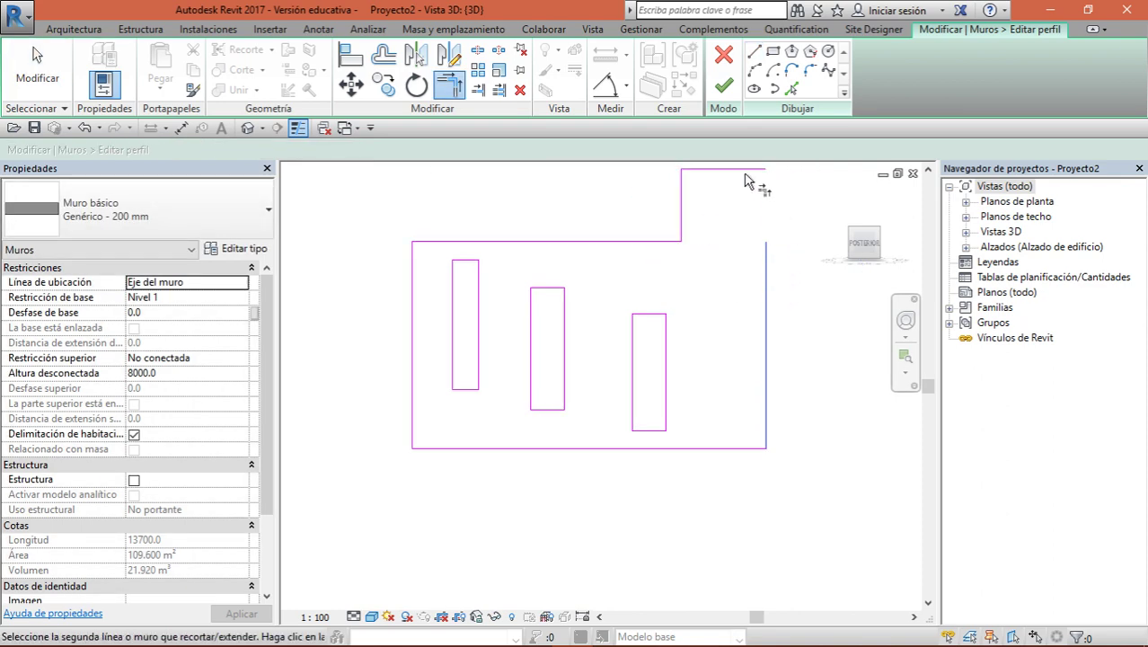
pyautogui.click(765, 314)
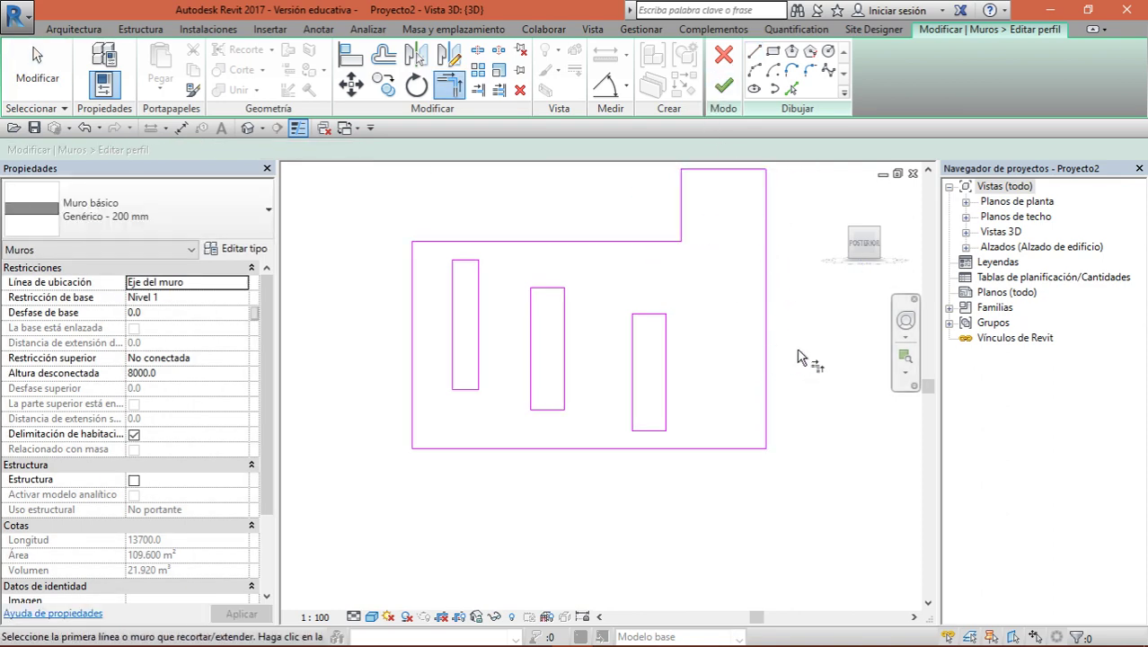
pyautogui.click(724, 97)
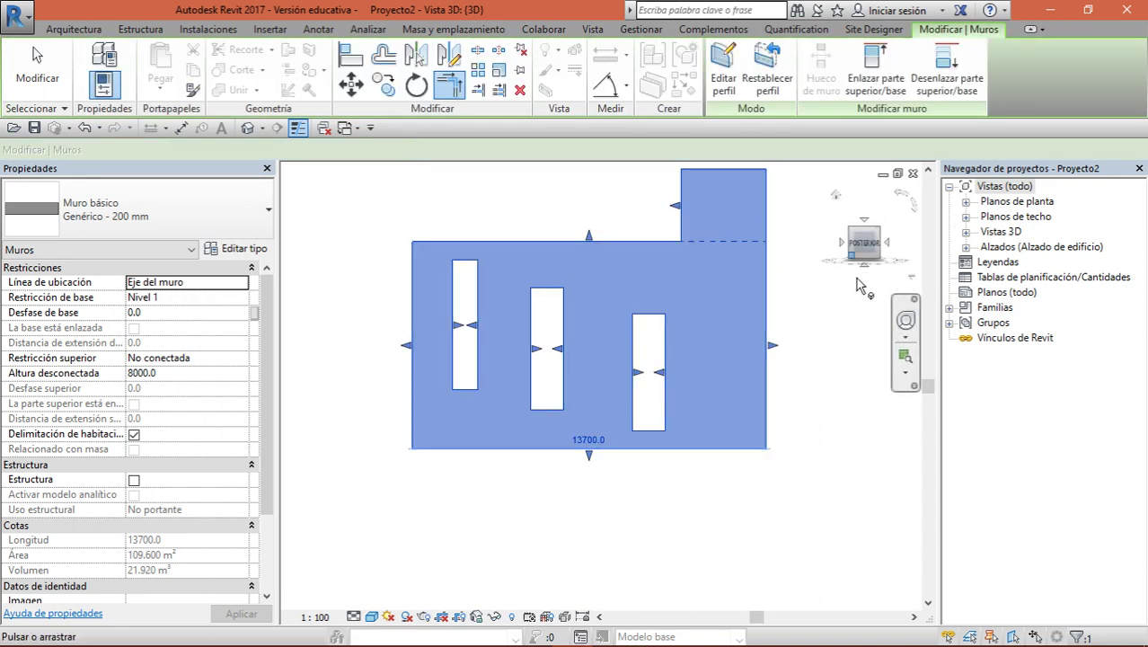
# Delete the wall with three openings from the 3D view
pyautogui.moveTo(584, 359)
pyautogui.keyDown('shift'); pyautogui.mouseDown(button='middle')
pyautogui.moveTo(629, 378)
pyautogui.moveTo(521, 360)
pyautogui.moveTo(431, 364)
pyautogui.mouseUp(button='middle'); pyautogui.keyUp('shift')
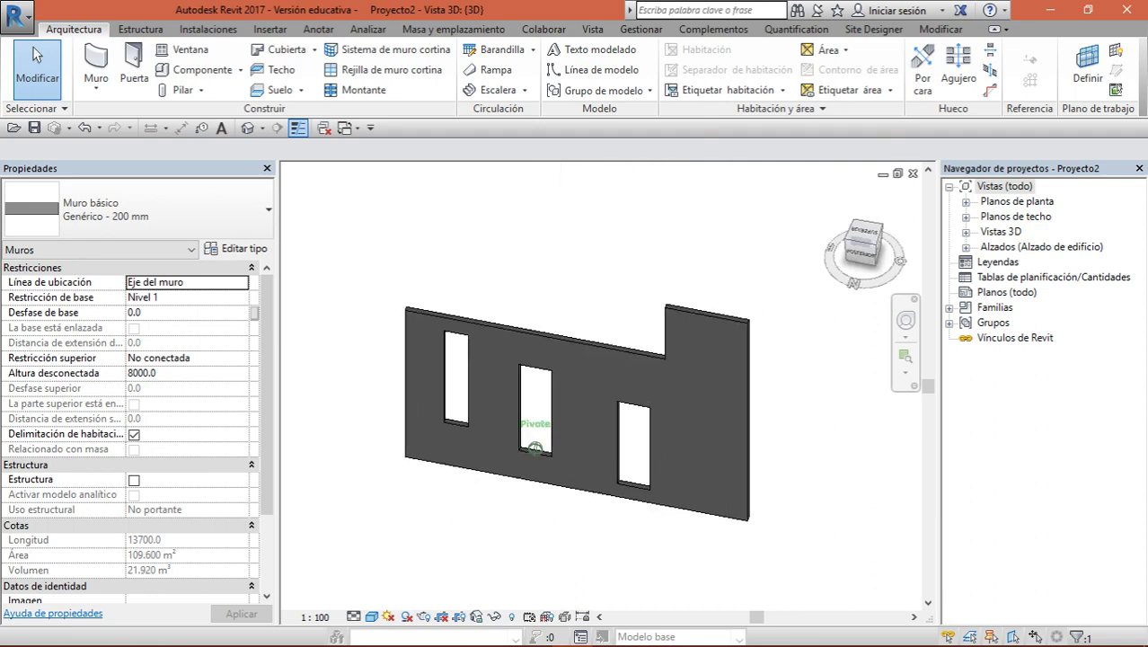
pyautogui.click(724, 292)
pyautogui.scroll(-2, 724, 293)
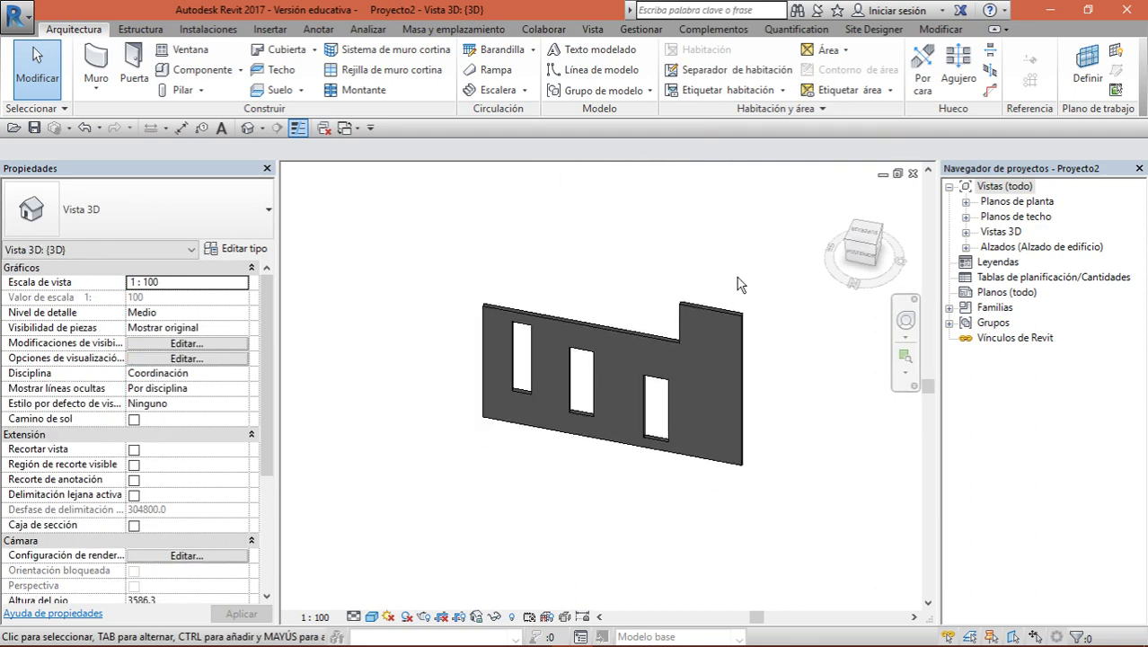
pyautogui.click(627, 420)
pyautogui.press('Delete')
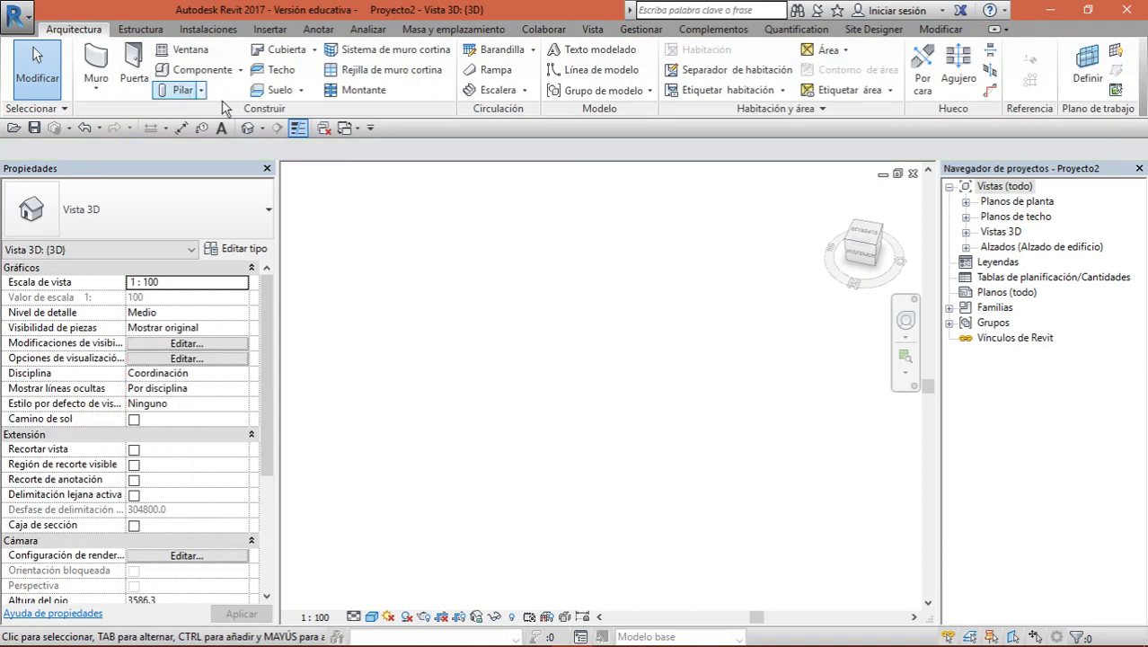
# Cancel the started wall placement and open the Emplazamiento site plan
pyautogui.press('w')
pyautogui.press('a')
pyautogui.click(343, 304)
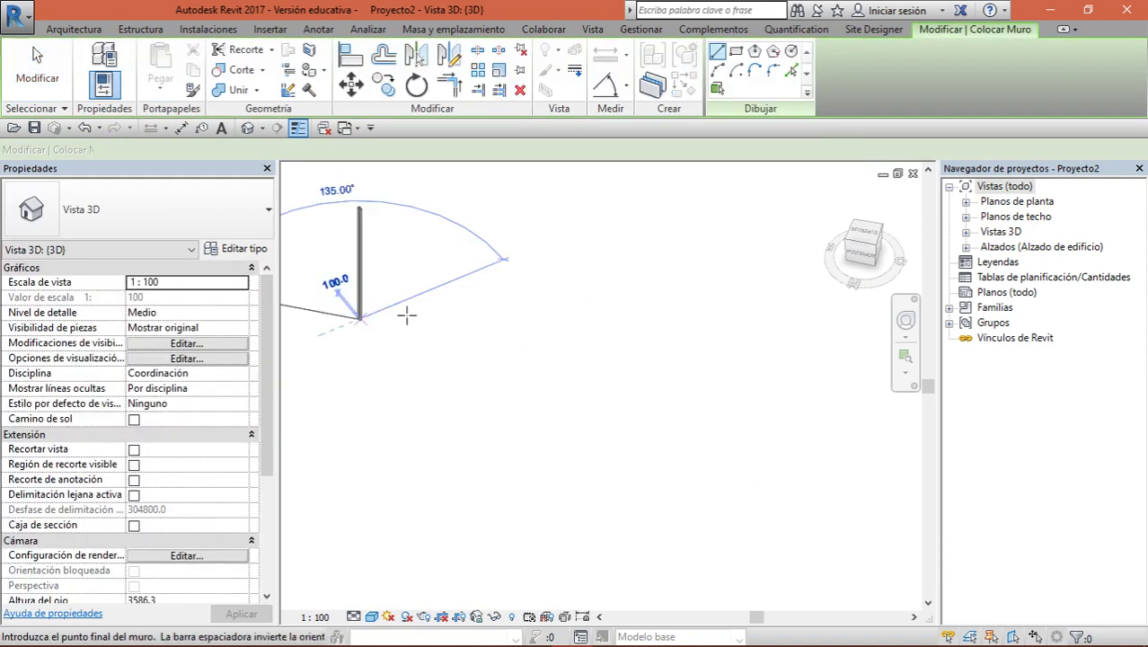
pyautogui.press('Escape')
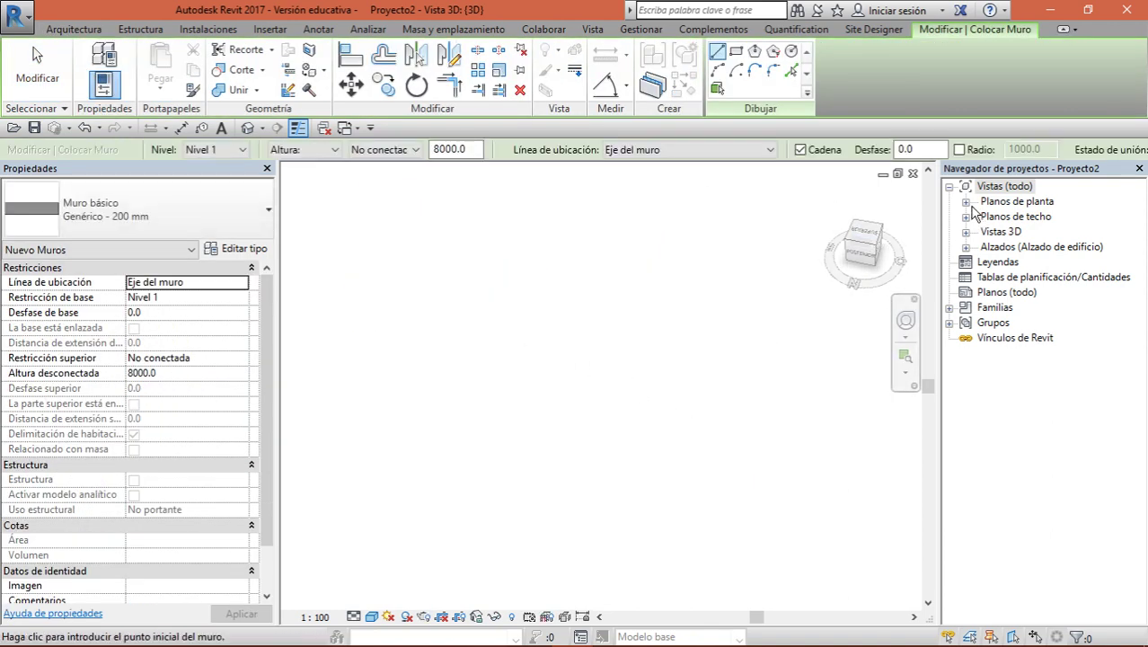
pyautogui.click(966, 202)
pyautogui.doubleClick(1006, 217)
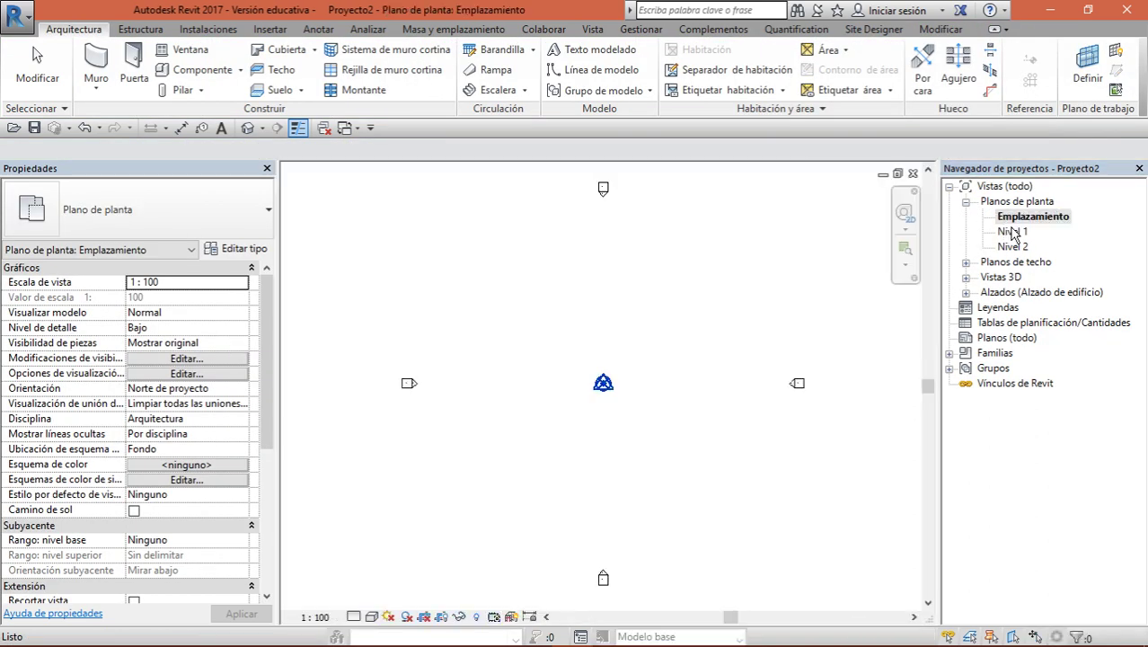
# On the Nivel 1 plan, draw a curved wall with the start-end-radius arc tool
pyautogui.doubleClick(1013, 232)
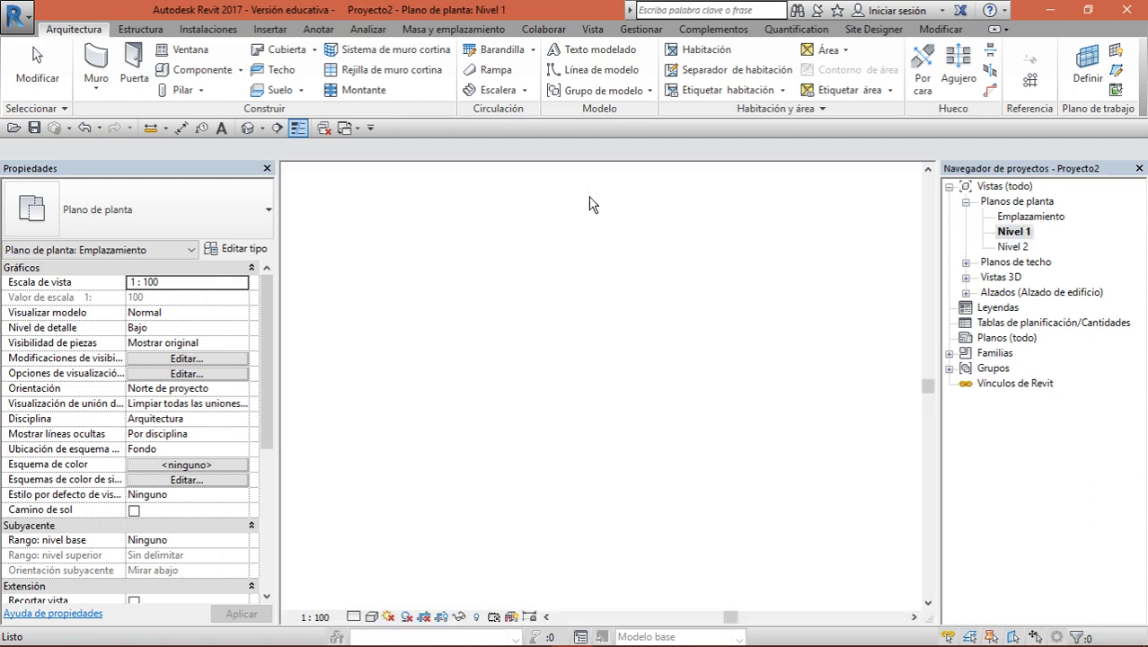
pyautogui.click(96, 68)
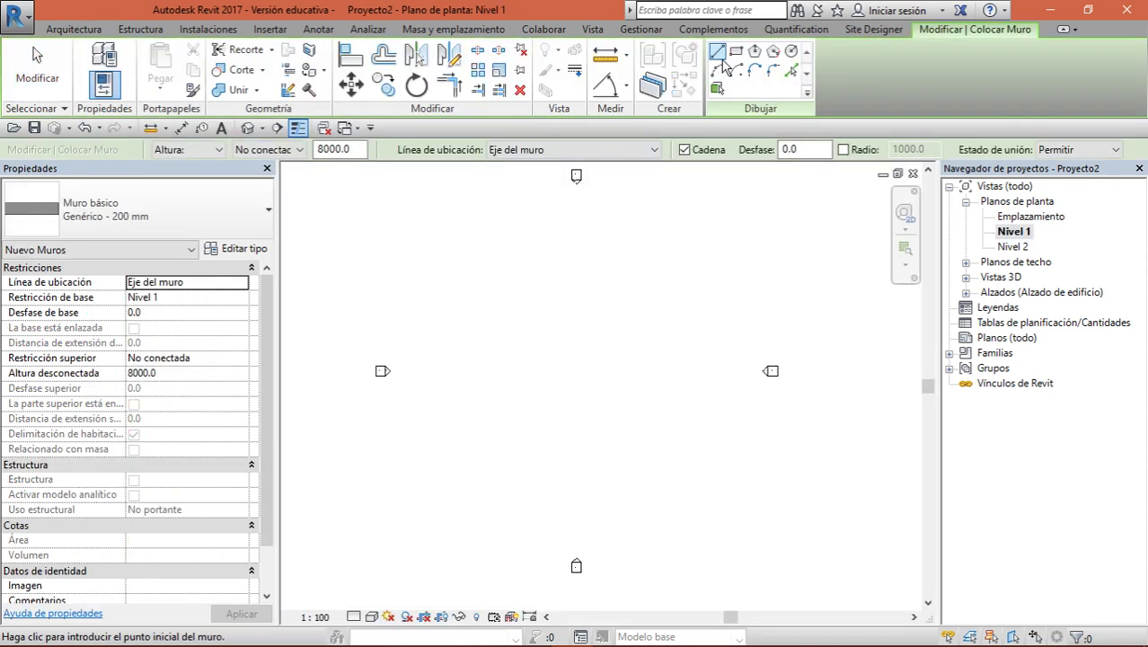
pyautogui.click(714, 88)
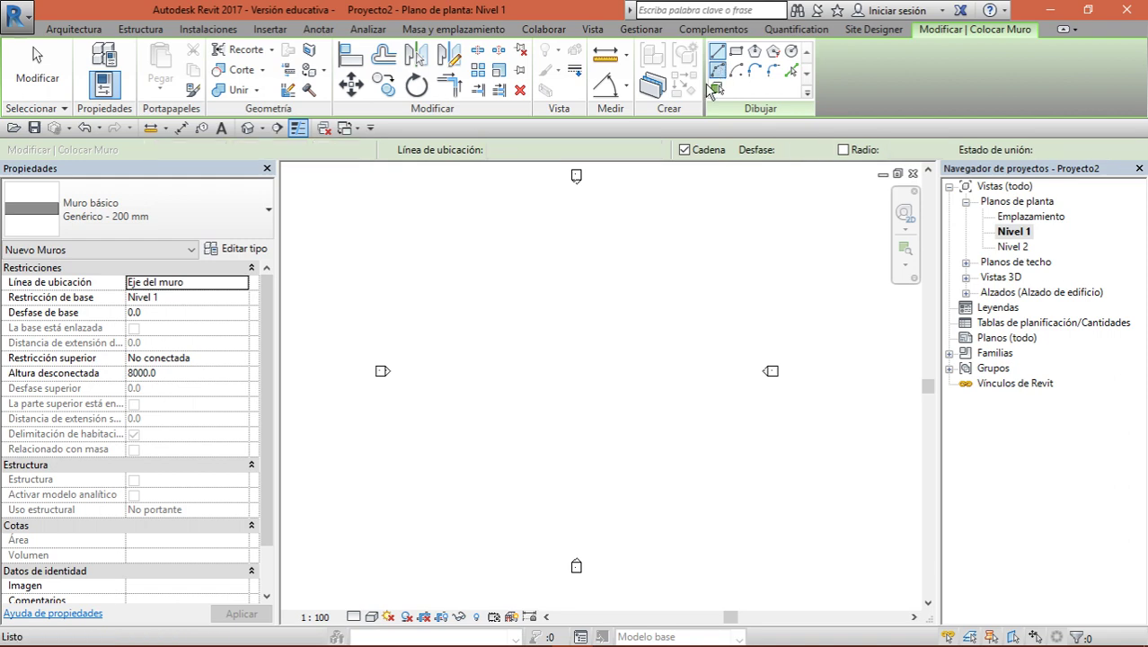
pyautogui.click(457, 300)
pyautogui.click(730, 300)
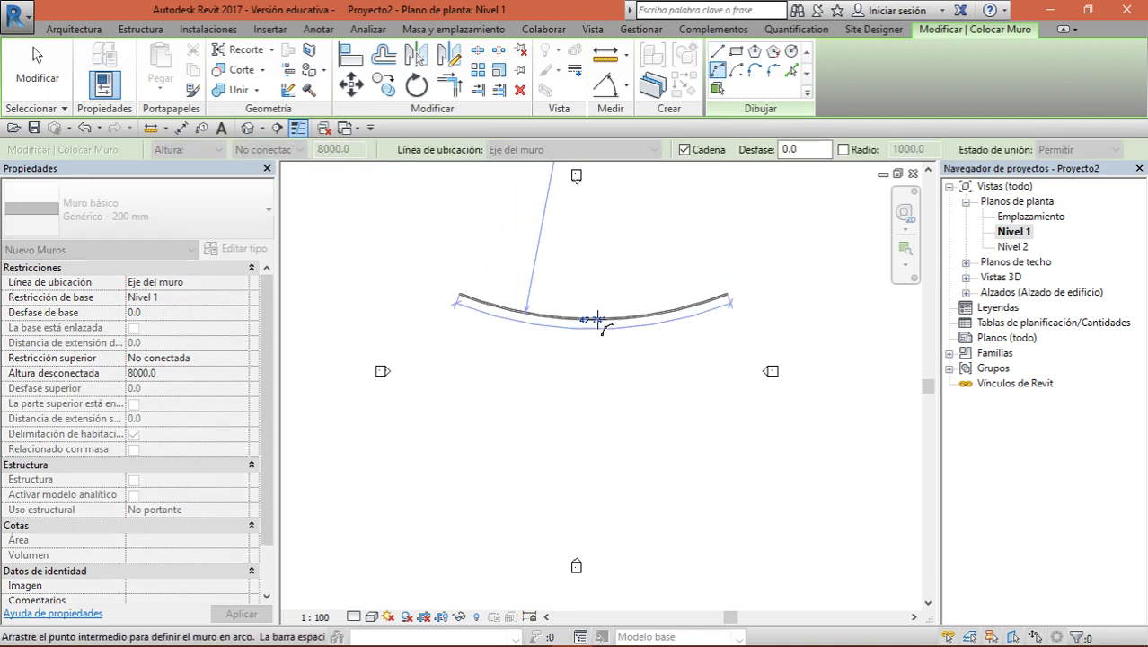
pyautogui.click(600, 319)
pyautogui.scroll(2, 564, 330)
pyautogui.press('Escape')
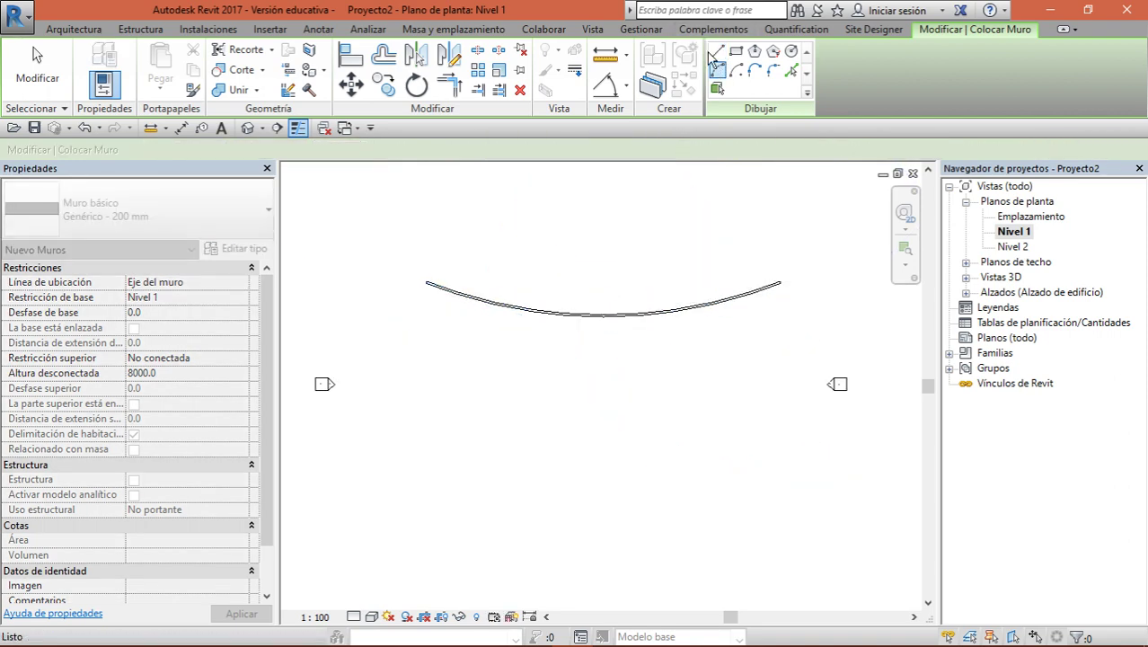
# Add a straight fin wall 5000 down from the arc's left part and delete the extra middle fin
pyautogui.click(716, 52)
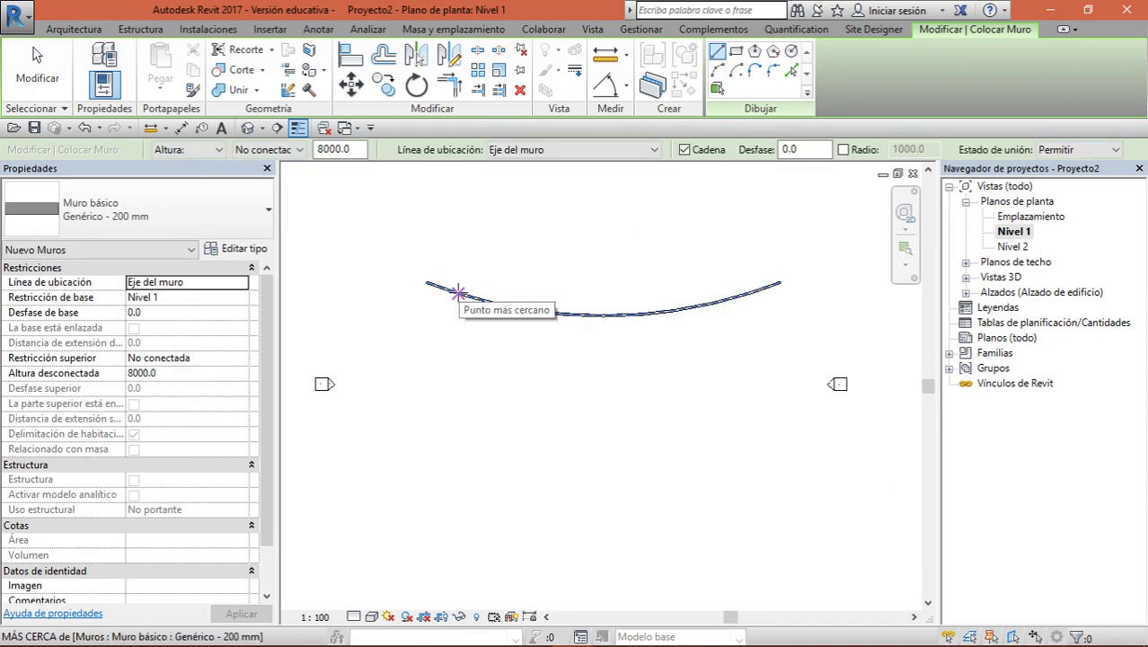
pyautogui.click(457, 294)
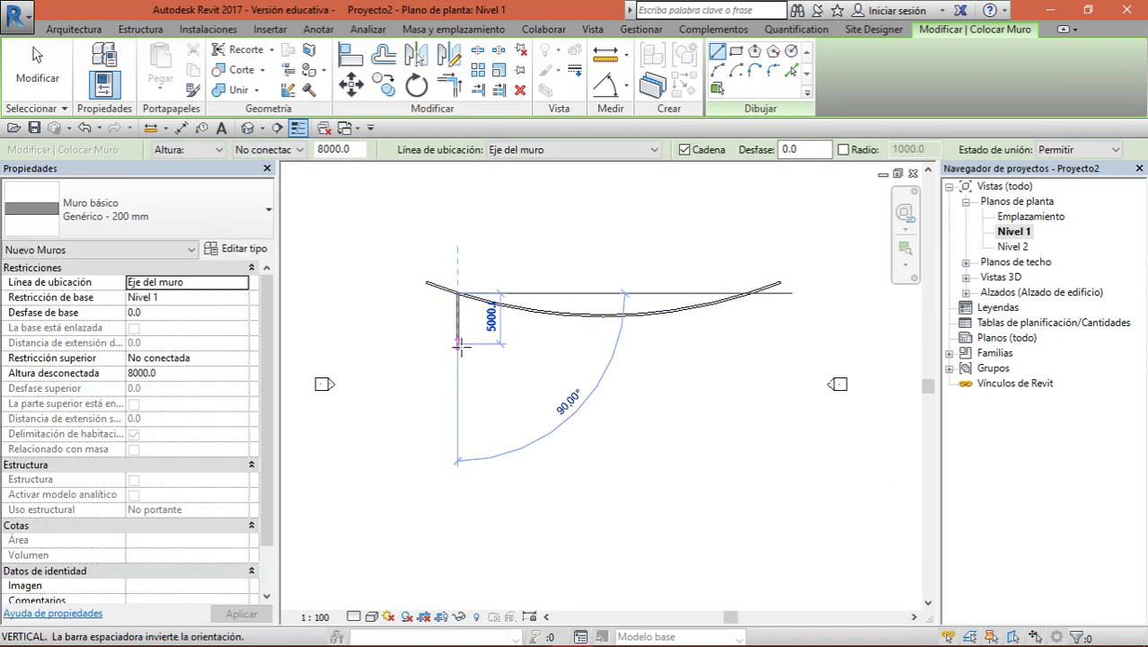
pyautogui.click(491, 347)
pyautogui.press('Escape')
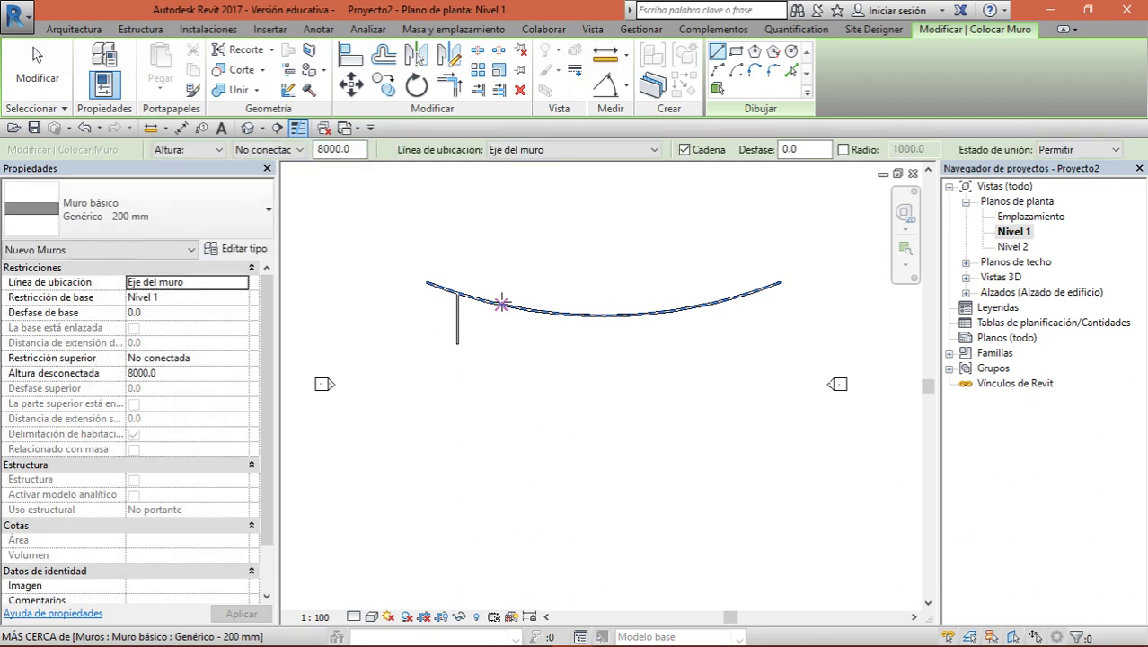
pyautogui.click(607, 316)
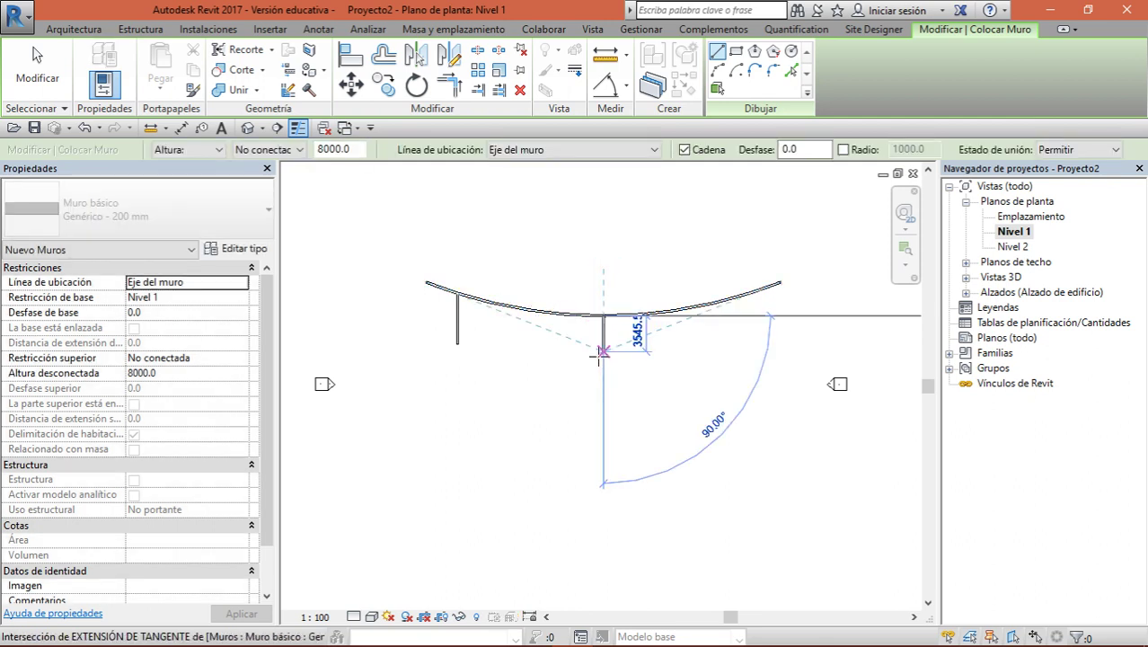
pyautogui.click(603, 367)
pyautogui.press('Escape')
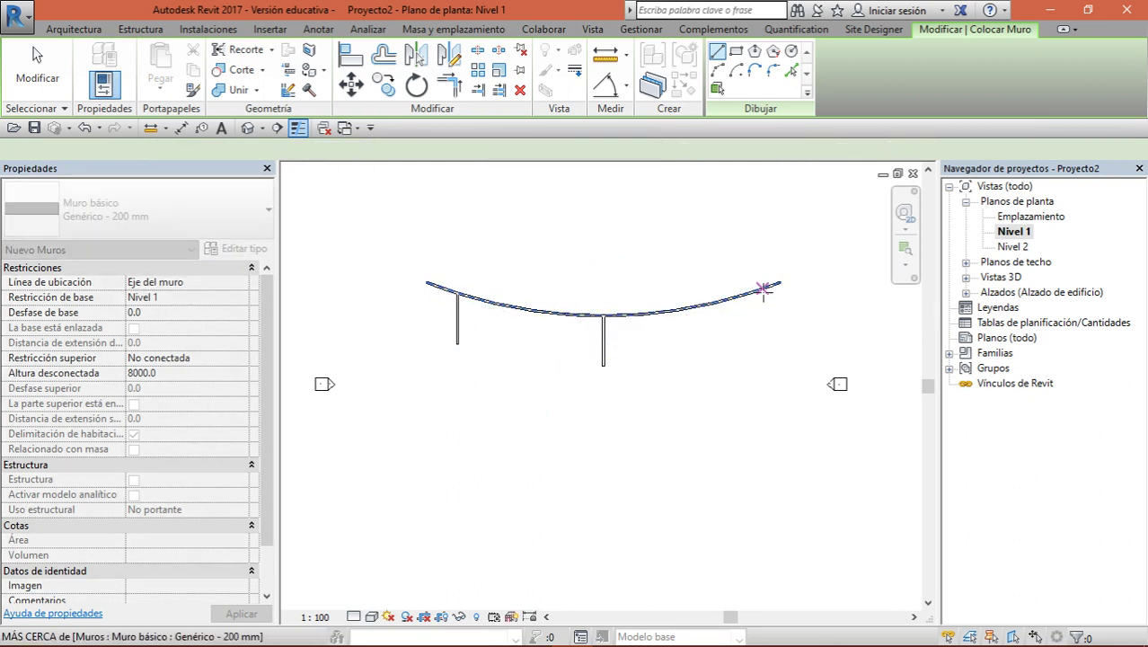
pyautogui.click(757, 290)
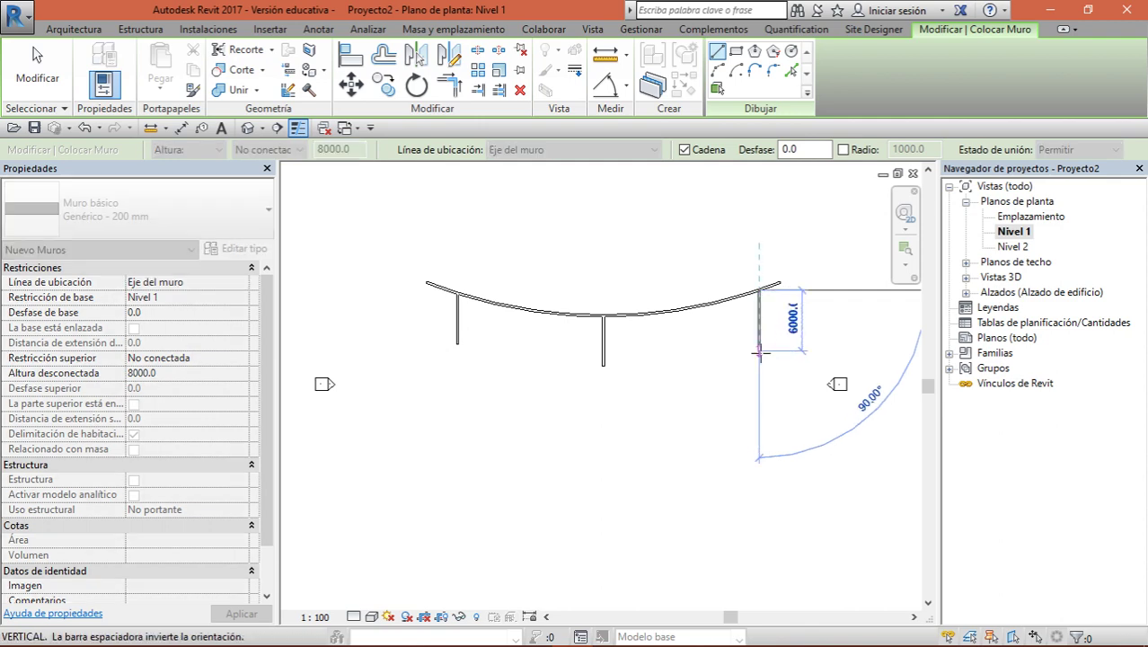
pyautogui.press('Escape')
pyautogui.press('Escape')
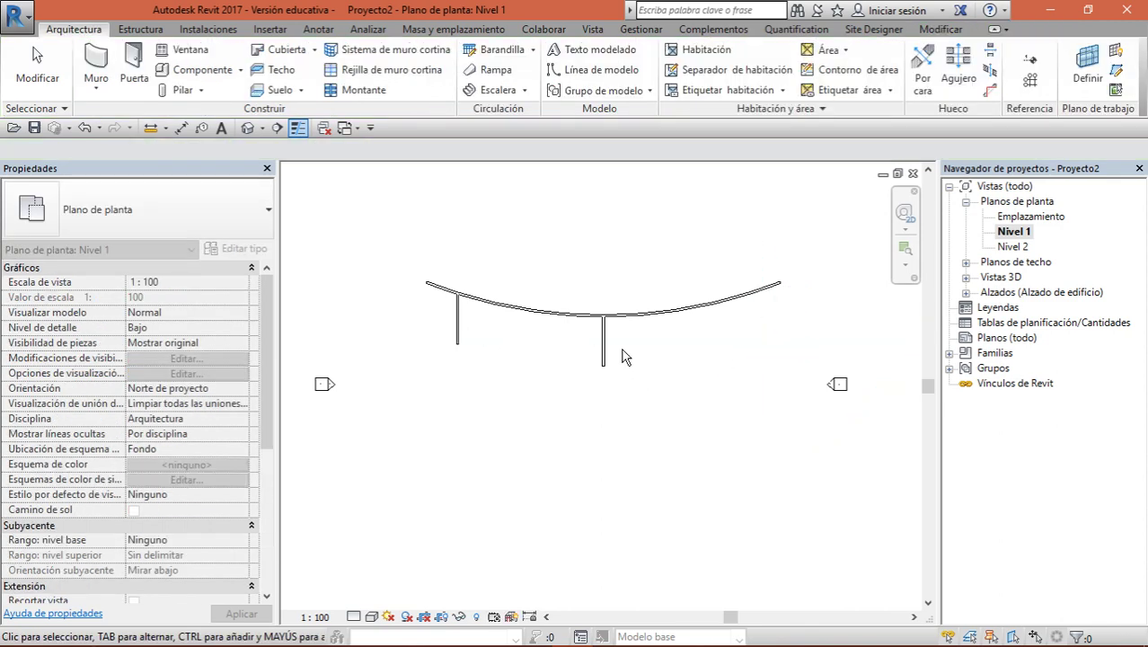
pyautogui.moveTo(660, 390); pyautogui.dragTo(565, 356)
pyautogui.press('Delete')
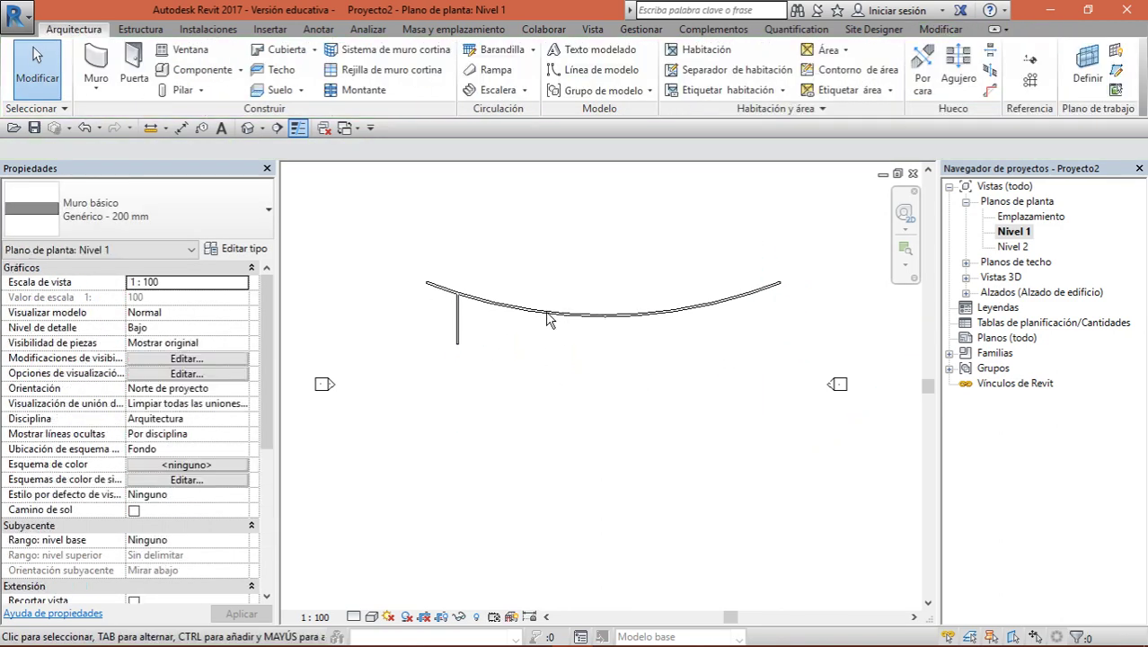
# In the 3D view, select the fin wall and open its profile for editing
pyautogui.click(247, 128)
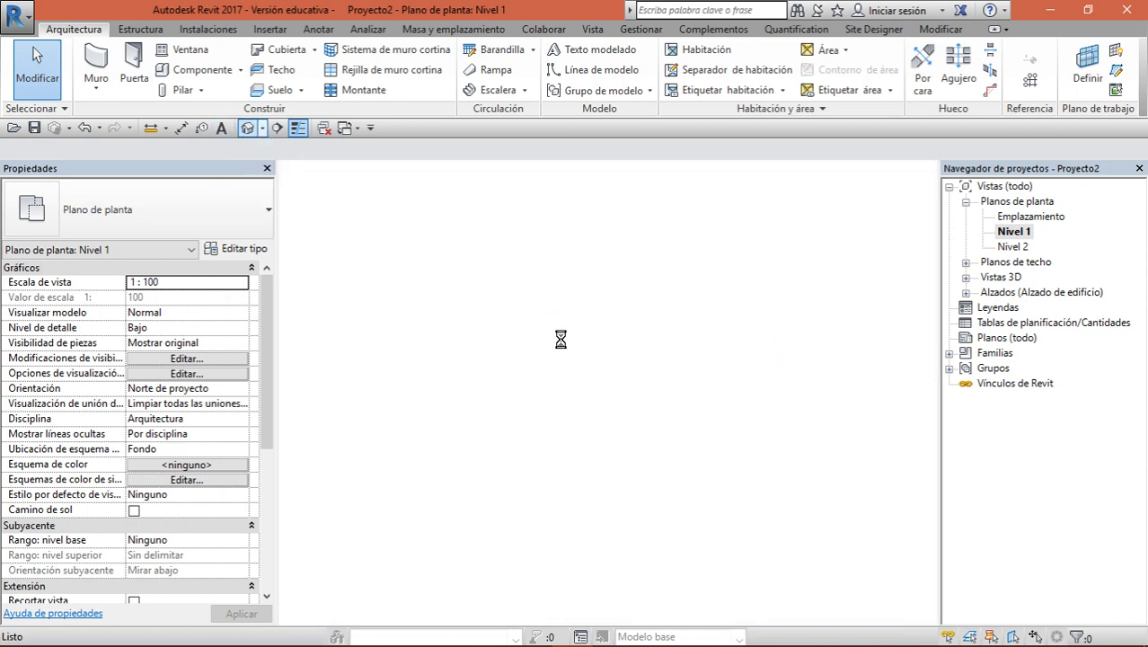
pyautogui.moveTo(584, 325)
pyautogui.keyDown('shift'); pyautogui.mouseDown(button='middle')
pyautogui.moveTo(629, 326)
pyautogui.moveTo(617, 391)
pyautogui.mouseUp(button='middle'); pyautogui.keyUp('shift')
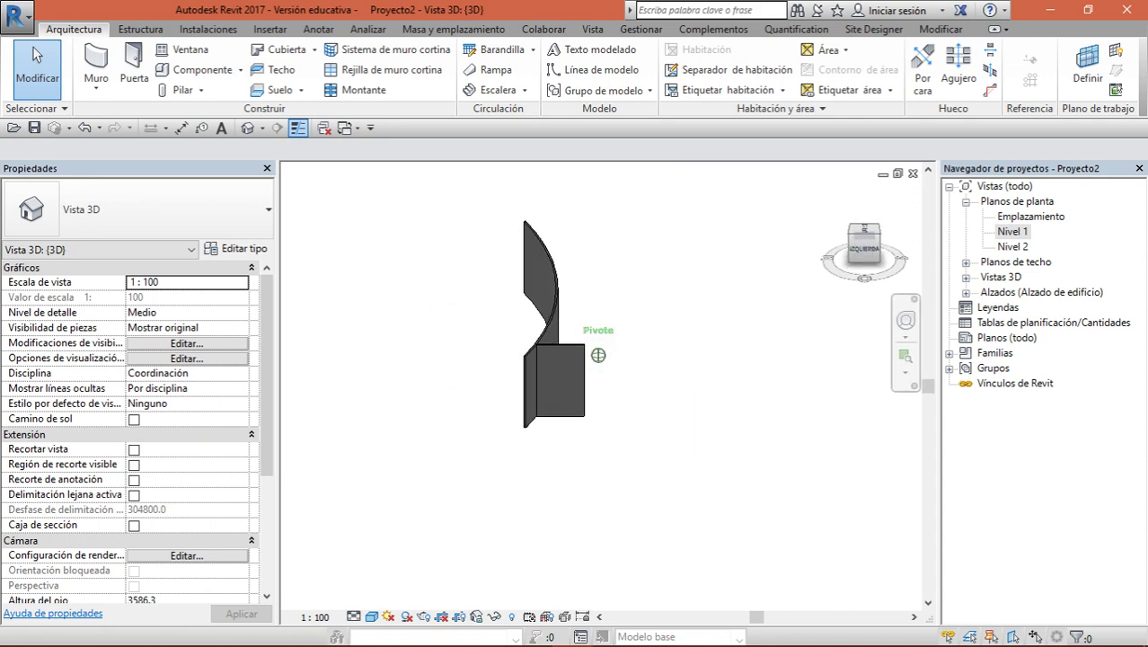
pyautogui.scroll(1, 593, 363)
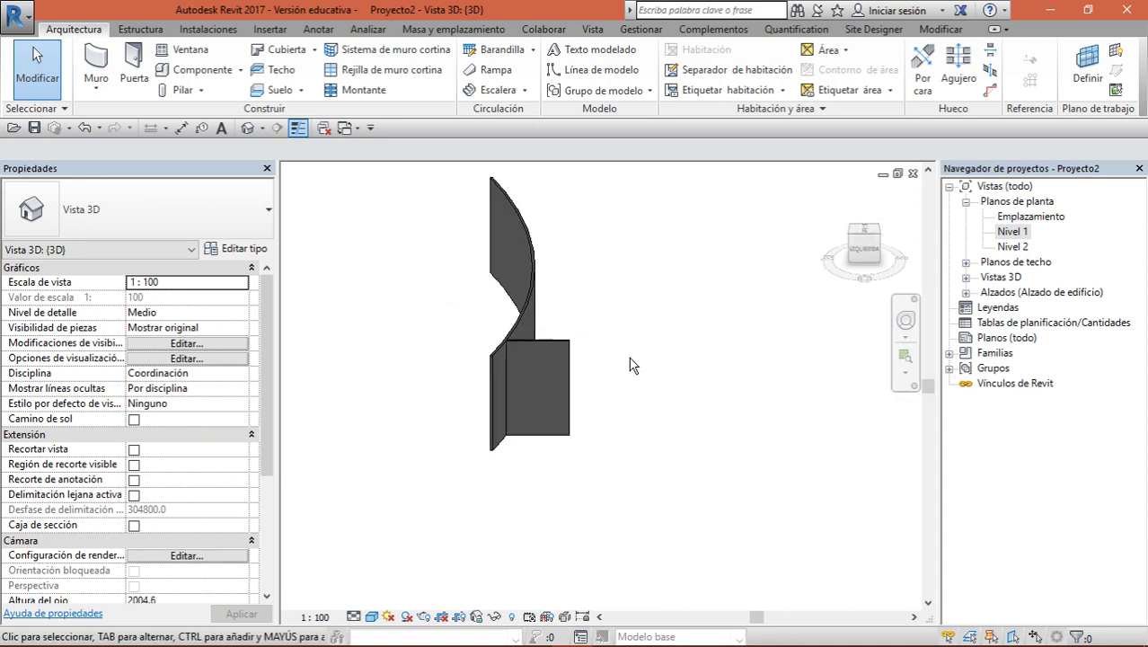
pyautogui.scroll(1, 557, 377)
pyautogui.click(544, 386)
pyautogui.scroll(1, 577, 380)
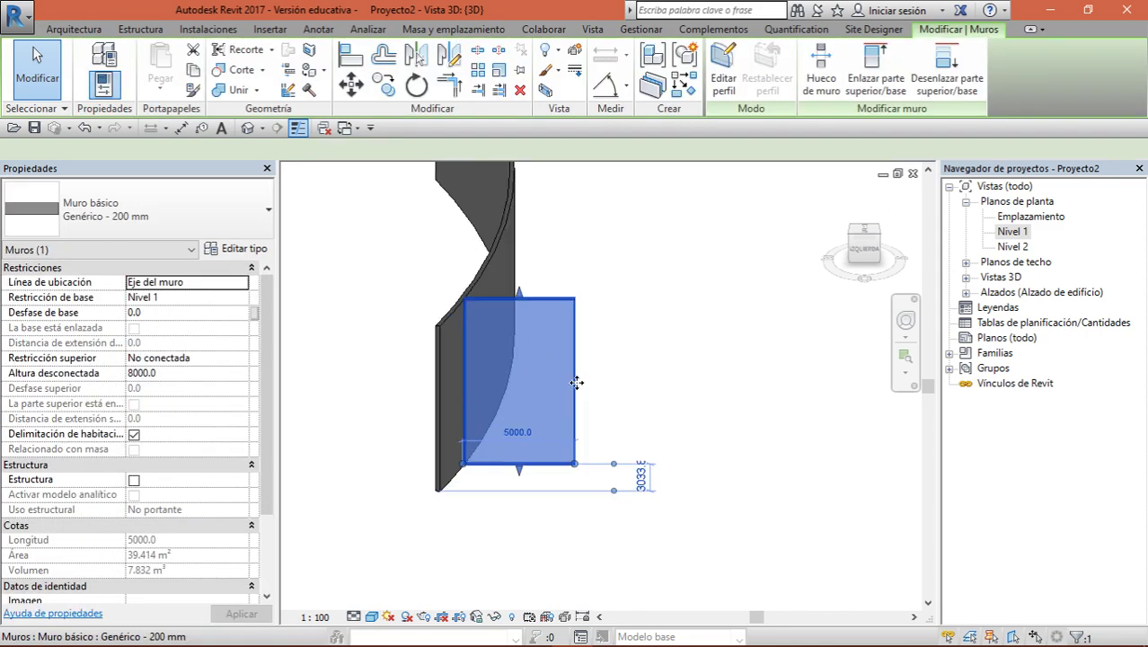
pyautogui.scroll(1, 577, 380)
pyautogui.click(719, 81)
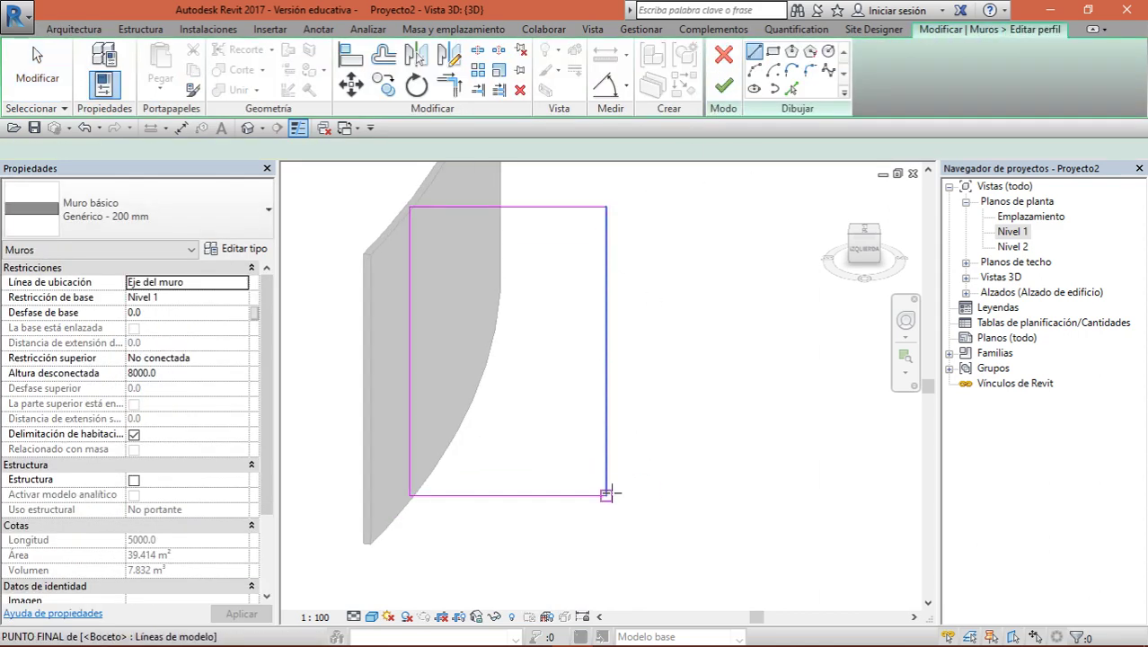
# Cut the profile into a triangle with a diagonal line, removing the right edge, and finish the sketch
pyautogui.click(607, 469)
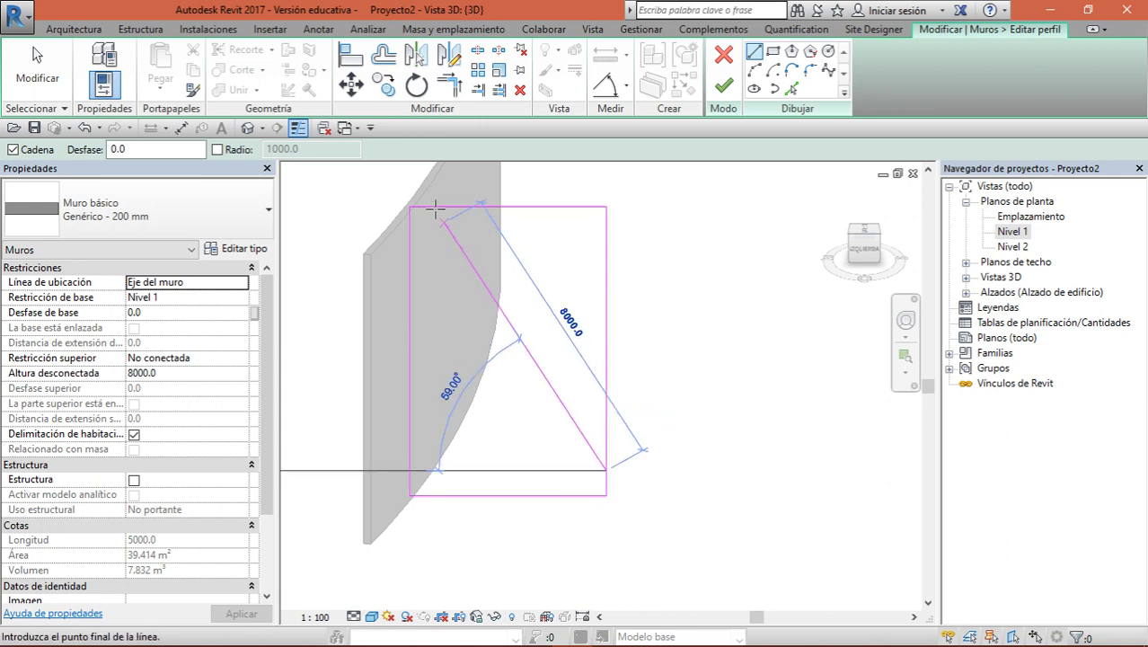
pyautogui.click(437, 207)
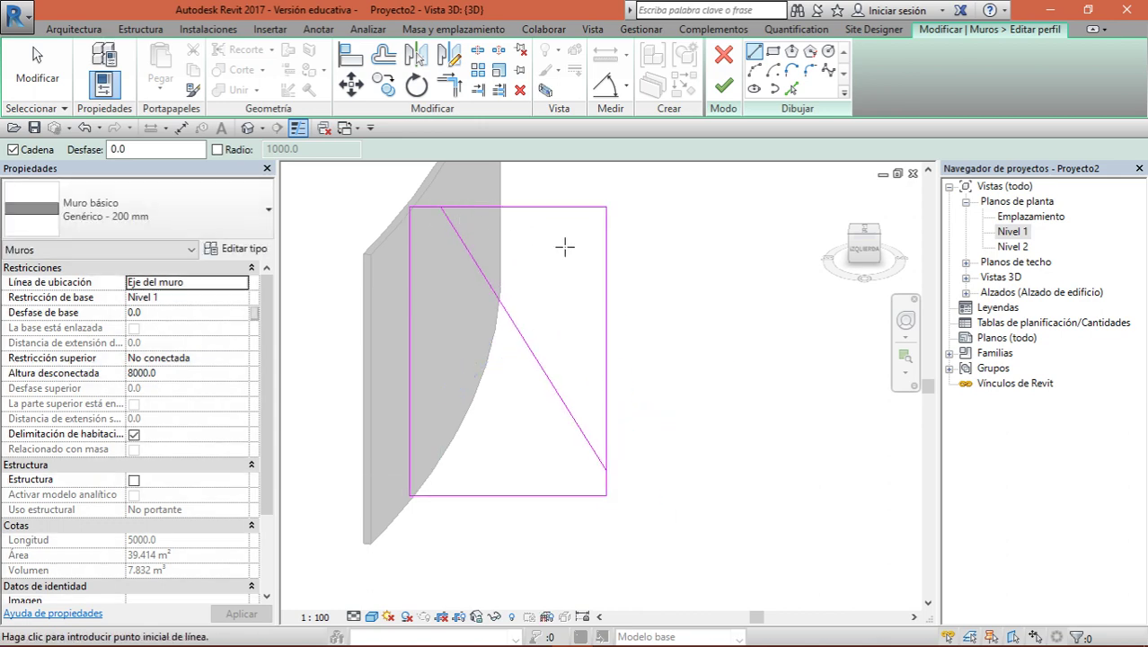
pyautogui.press('Escape')
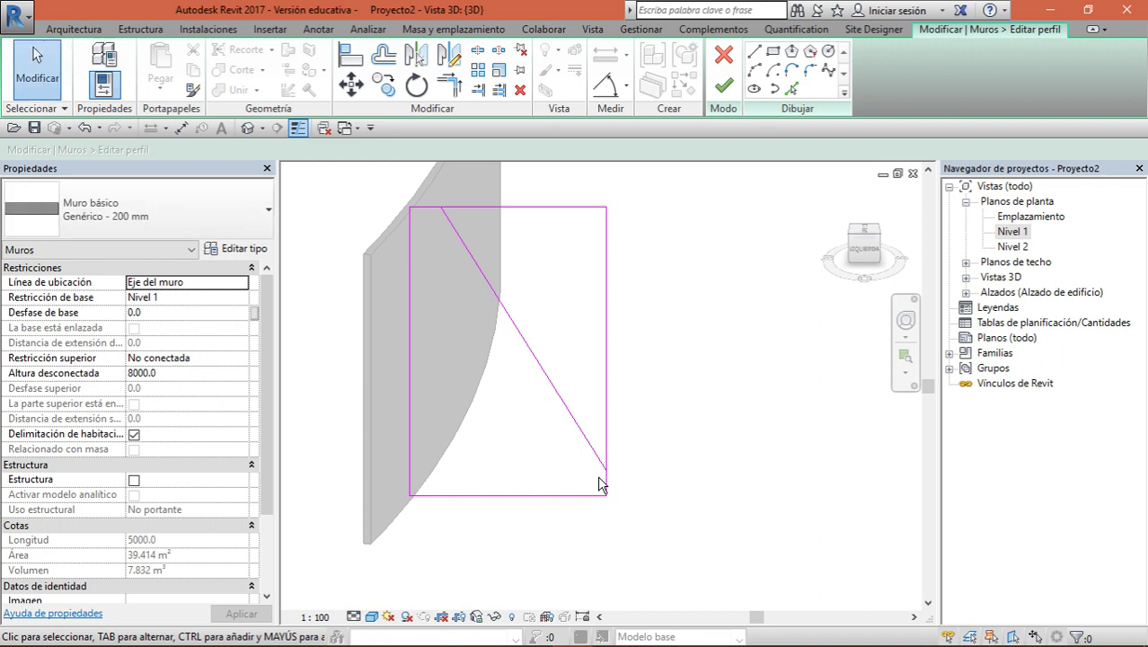
pyautogui.press('Delete')
pyautogui.press('t')
pyautogui.press('r')
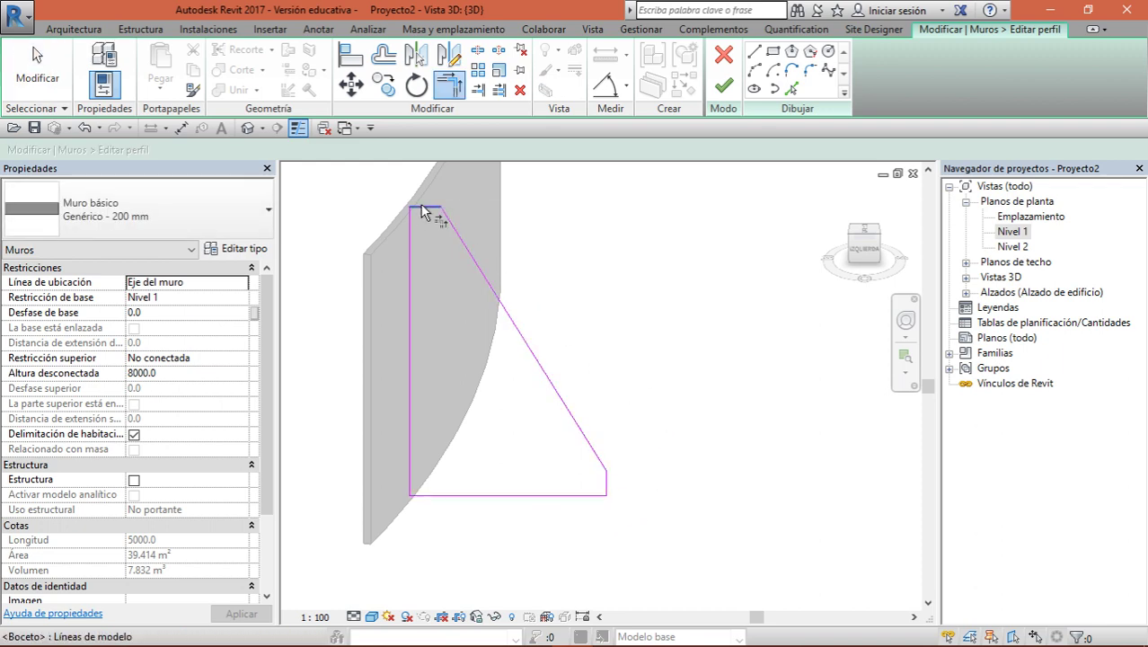
pyautogui.click(863, 250)
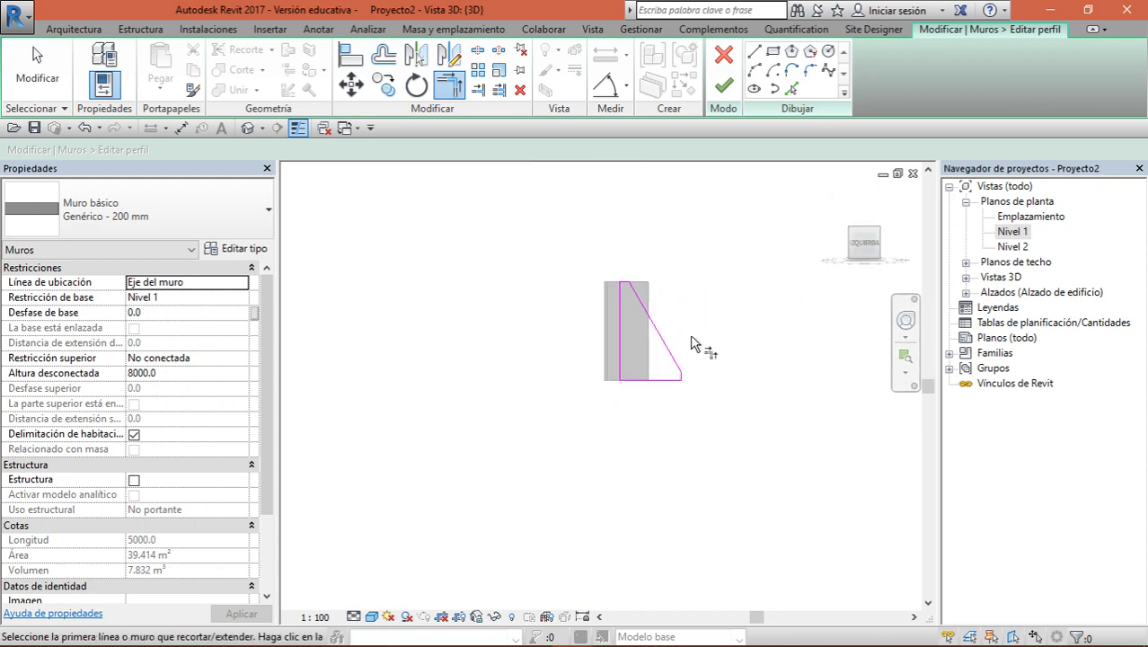
pyautogui.click(723, 83)
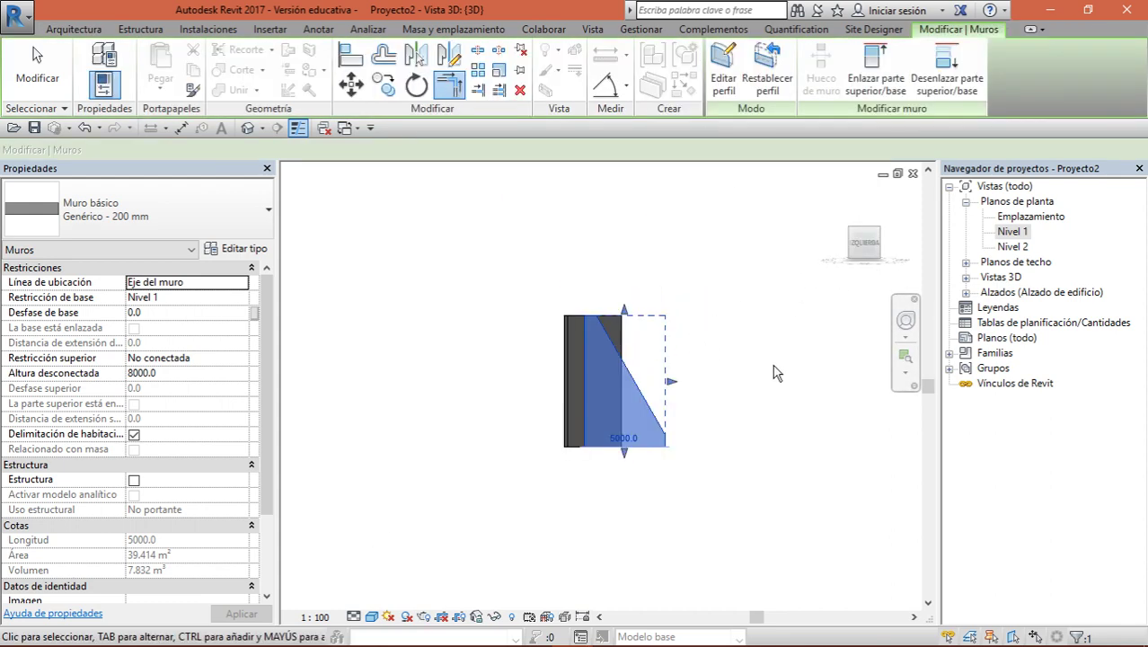
pyautogui.press('Escape')
pyautogui.moveTo(629, 404)
pyautogui.keyDown('shift'); pyautogui.mouseDown(button='middle')
pyautogui.moveTo(593, 381)
pyautogui.moveTo(610, 435)
pyautogui.mouseUp(button='middle'); pyautogui.keyUp('shift')
pyautogui.press('Escape')
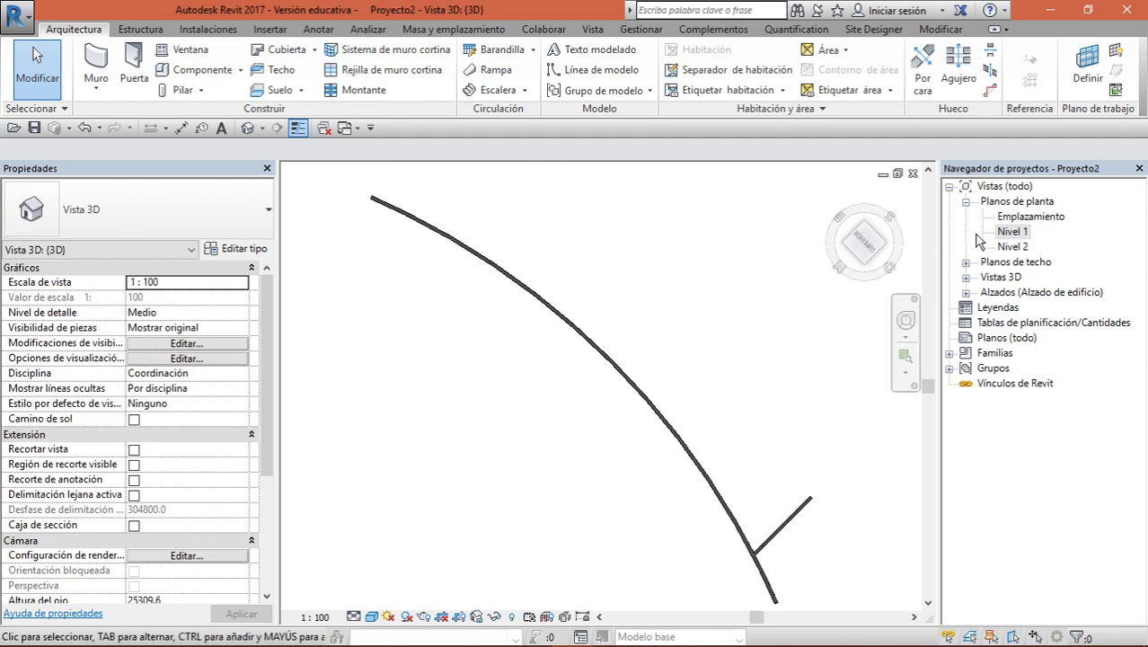
# Open the Nivel 1 plan and select the fin wall
pyautogui.click(1013, 232)
pyautogui.doubleClick(1013, 232)
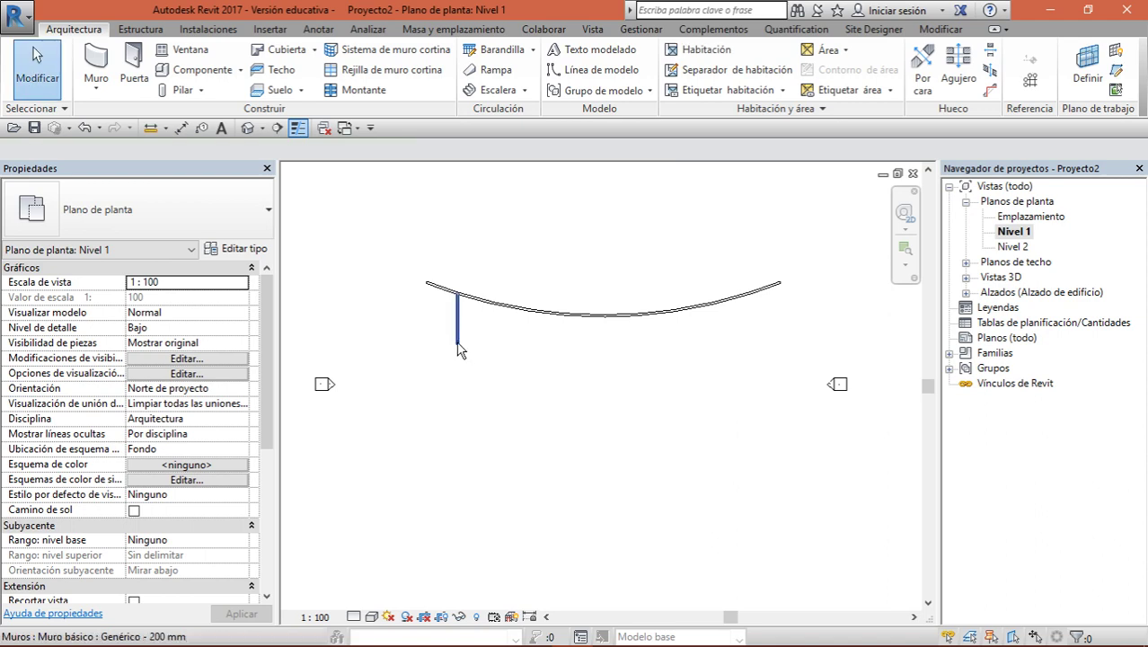
pyautogui.click(457, 342)
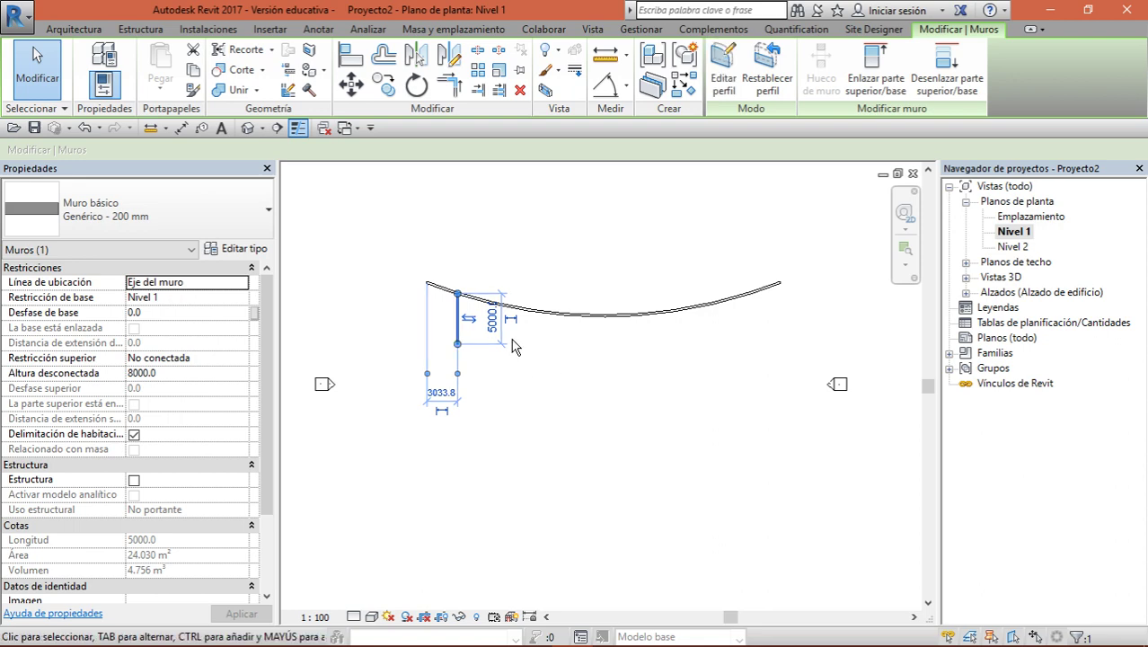
pyautogui.scroll(3, 512, 338)
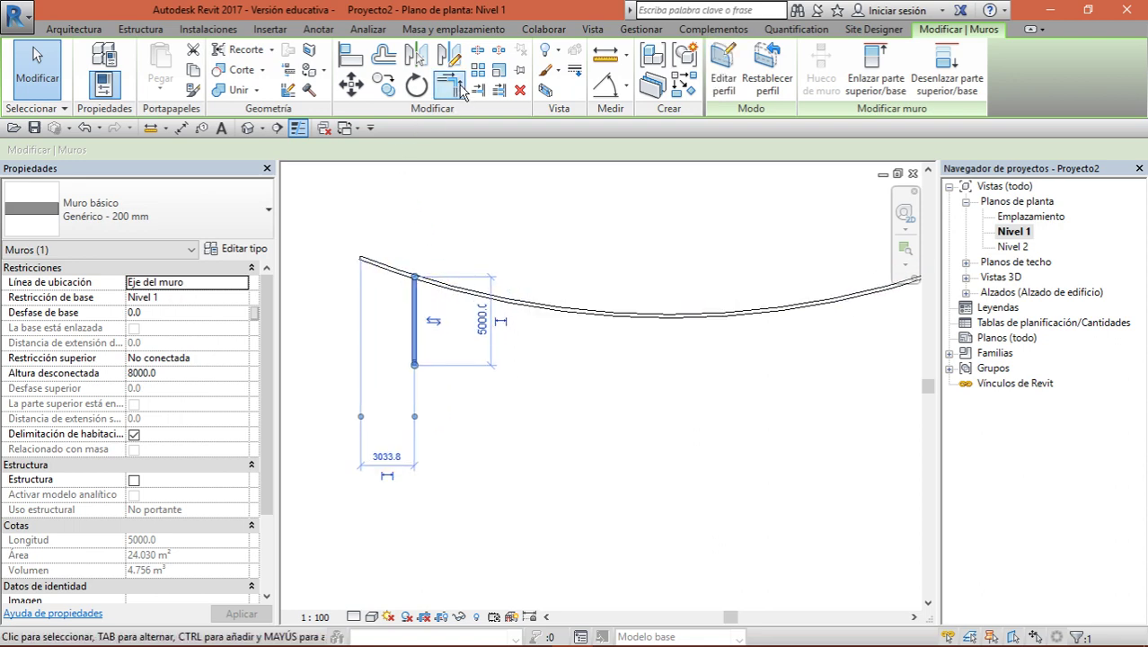
# Make successive Offset copies of the fin wall spaced 5000 apart along the curved wall
pyautogui.click(384, 56)
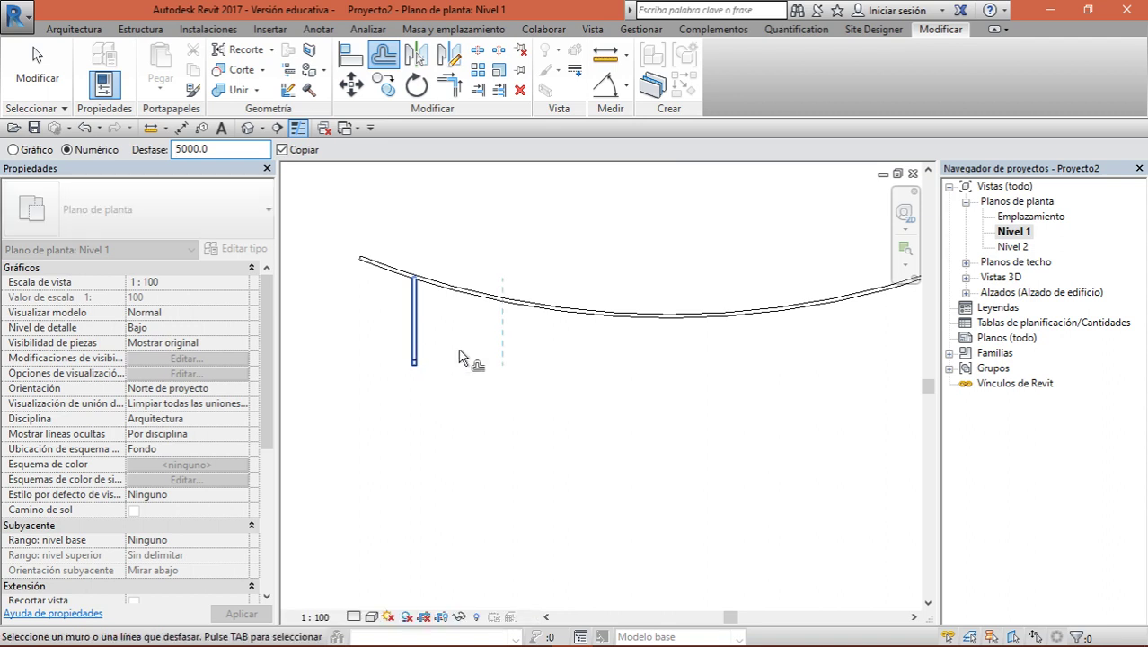
pyautogui.click(419, 353)
pyautogui.click(508, 353)
pyautogui.click(595, 353)
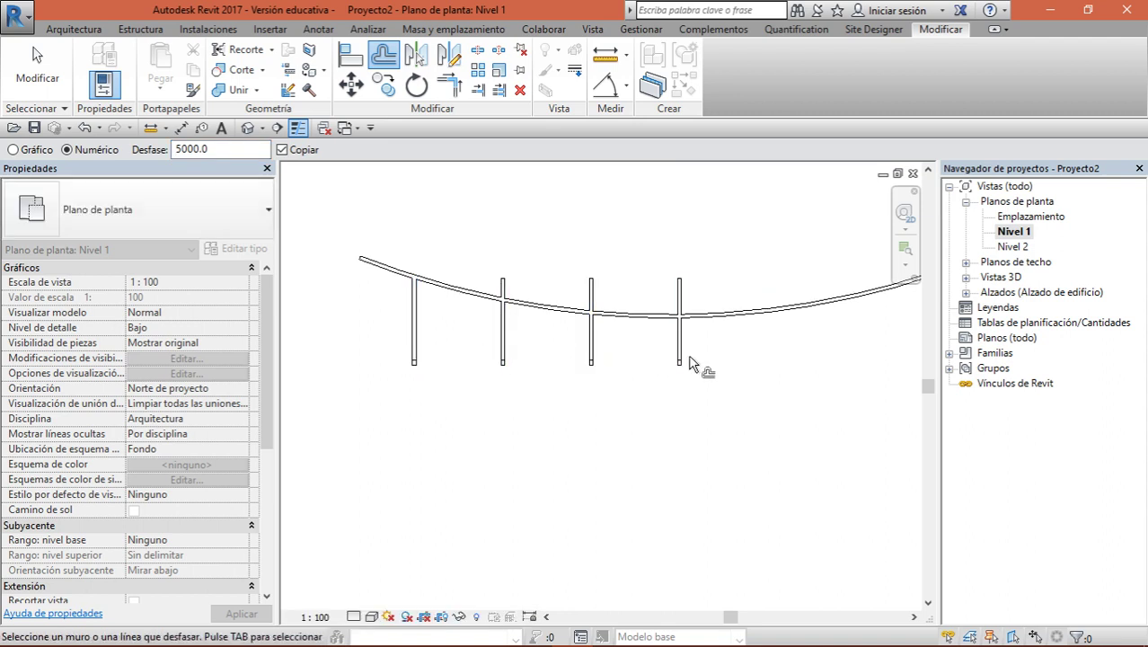
pyautogui.click(687, 362)
pyautogui.scroll(-2, 764, 430)
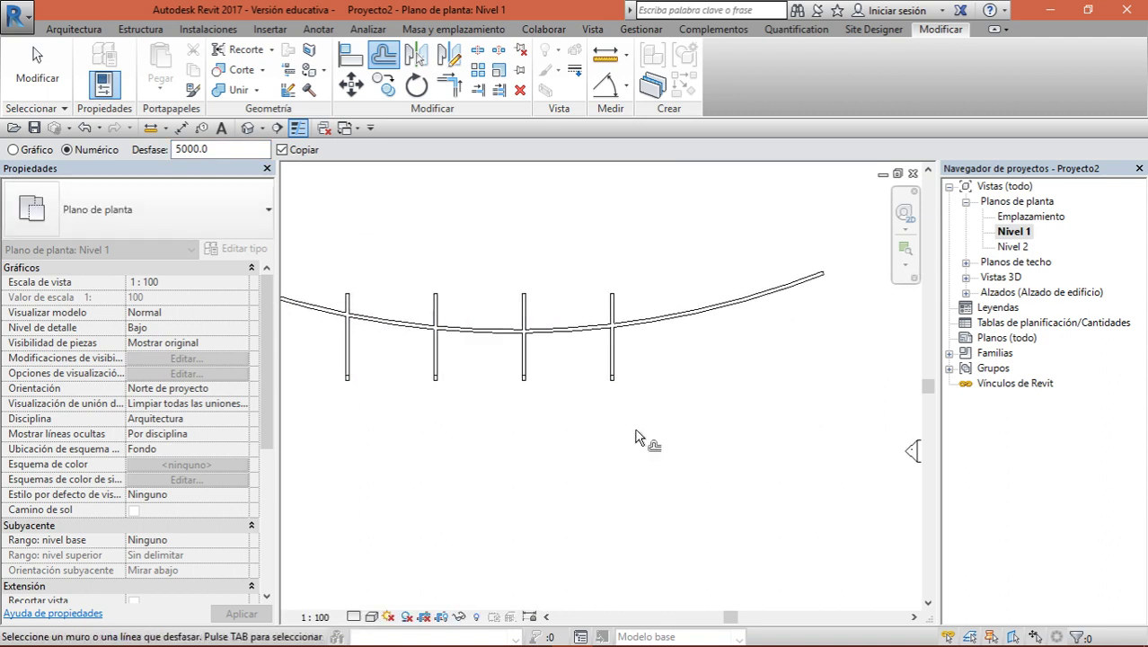
pyautogui.click(626, 381)
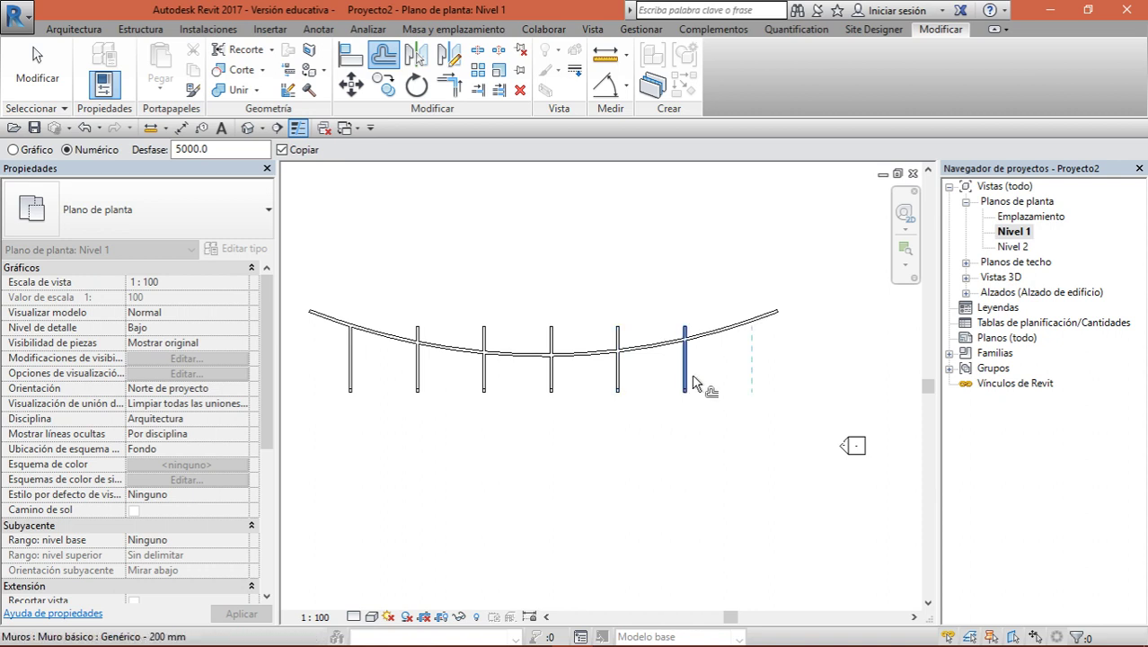
pyautogui.press('Escape')
pyautogui.press('Escape')
pyautogui.scroll(1, 329, 386)
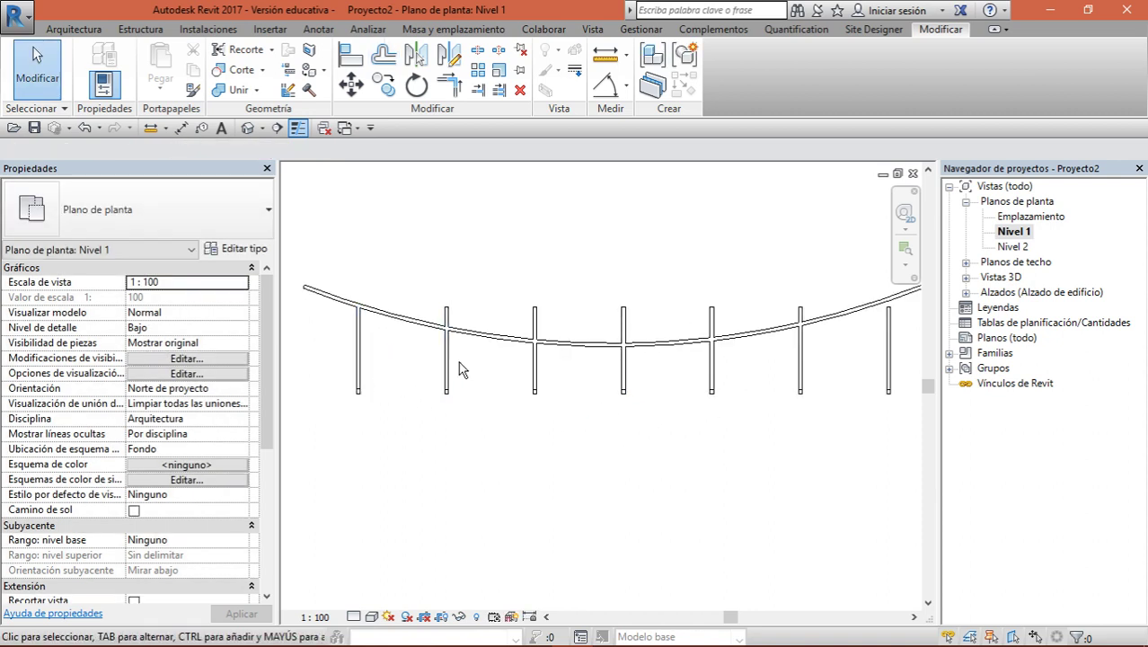
# Move the leftmost fin wall so its end sits on the curved wall
pyautogui.scroll(2, 442, 377)
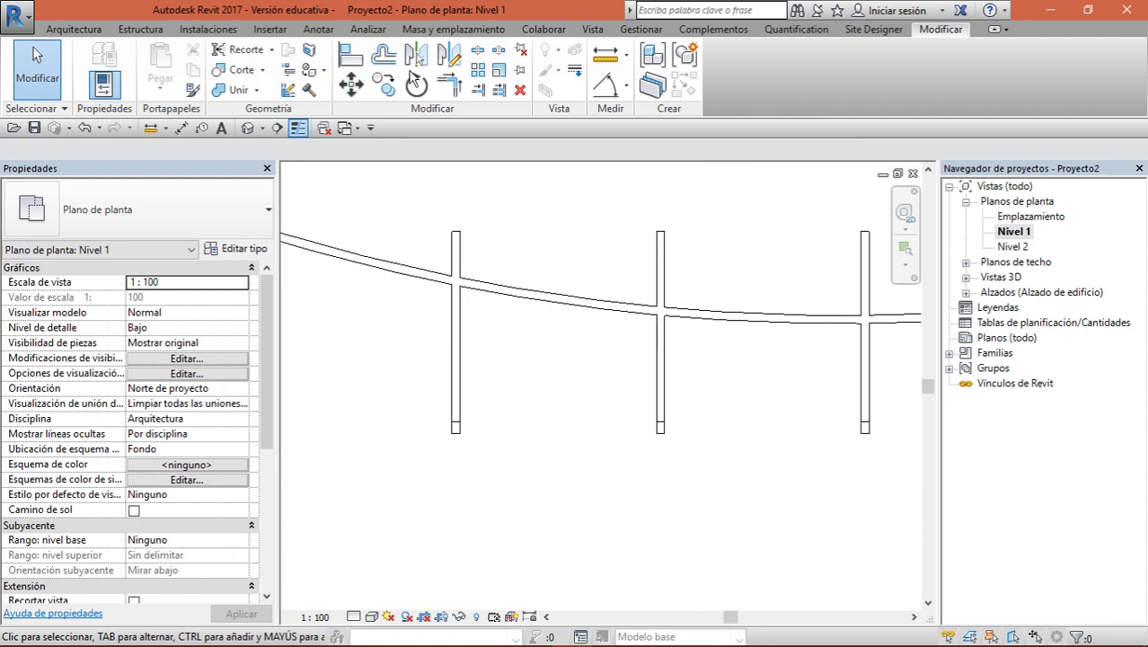
pyautogui.click(456, 261)
pyautogui.press('m')
pyautogui.press('v')
pyautogui.click(456, 233)
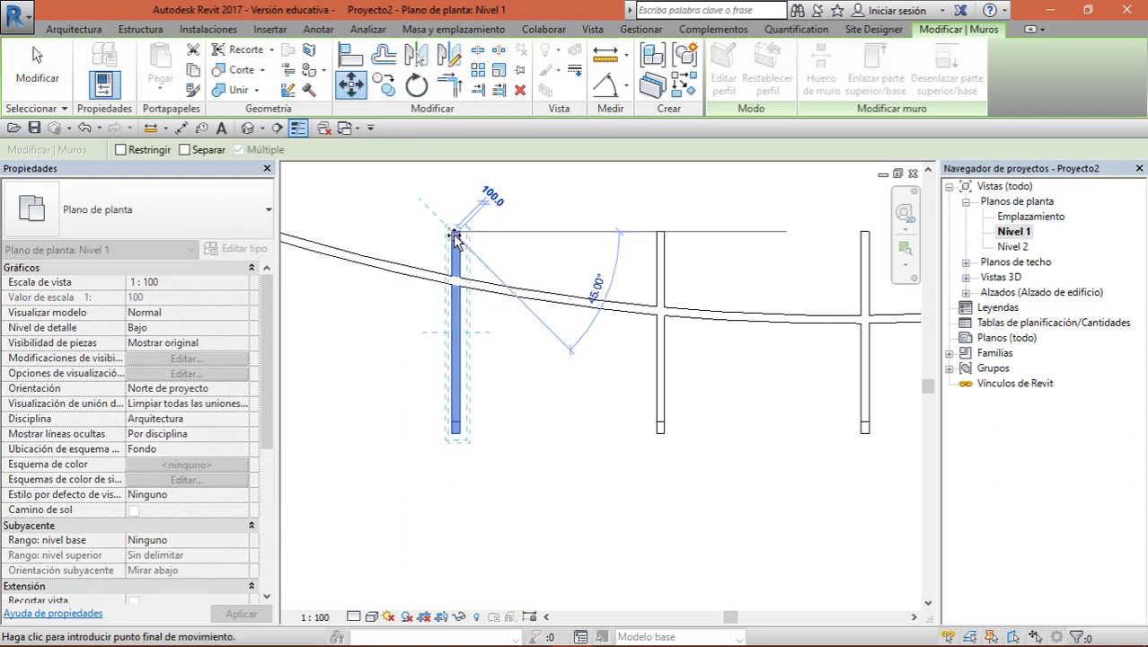
pyautogui.click(452, 282)
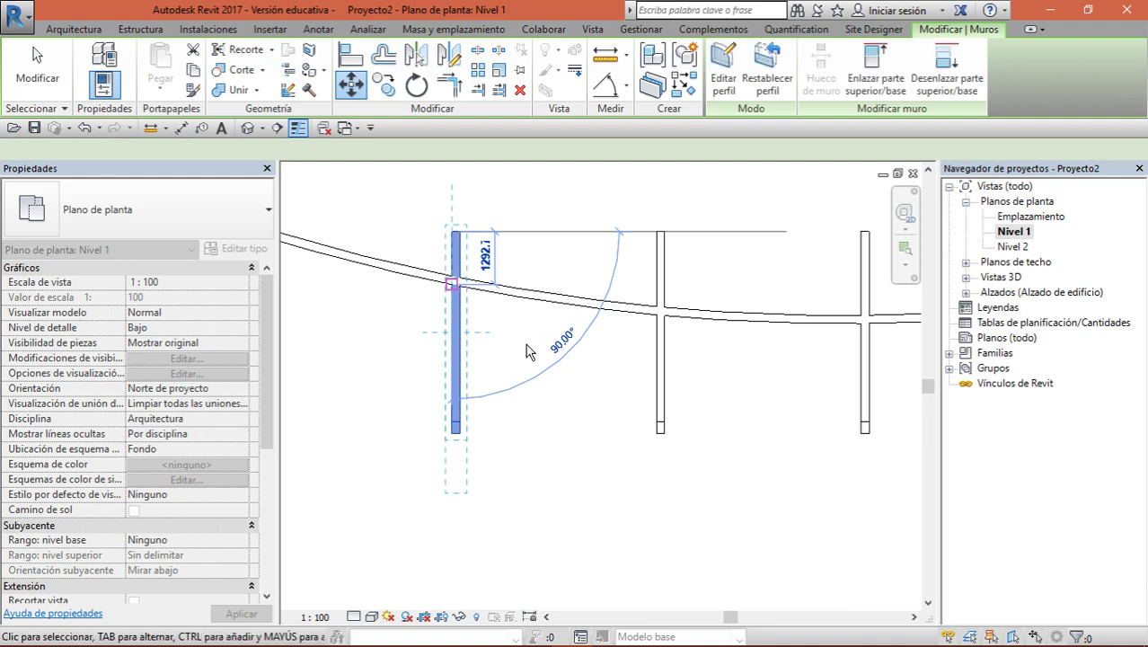
pyautogui.press('Escape')
pyautogui.scroll(-4, 634, 420)
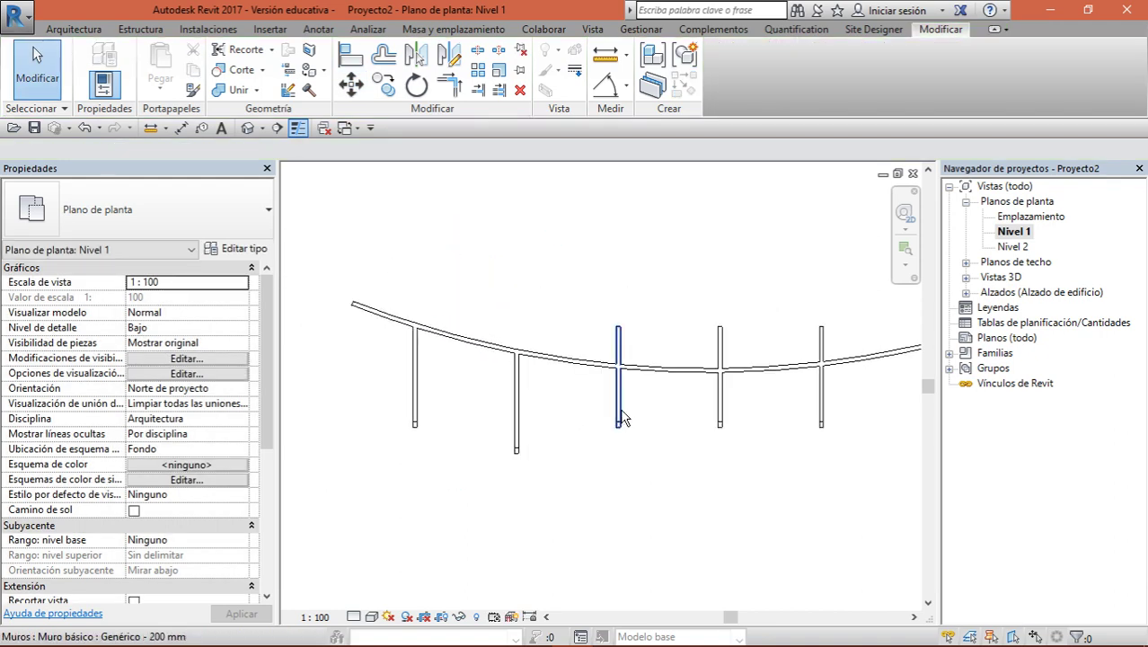
pyautogui.scroll(2, 560, 339)
# Align each remaining fin's end to the curved wall face
pyautogui.click(350, 71)
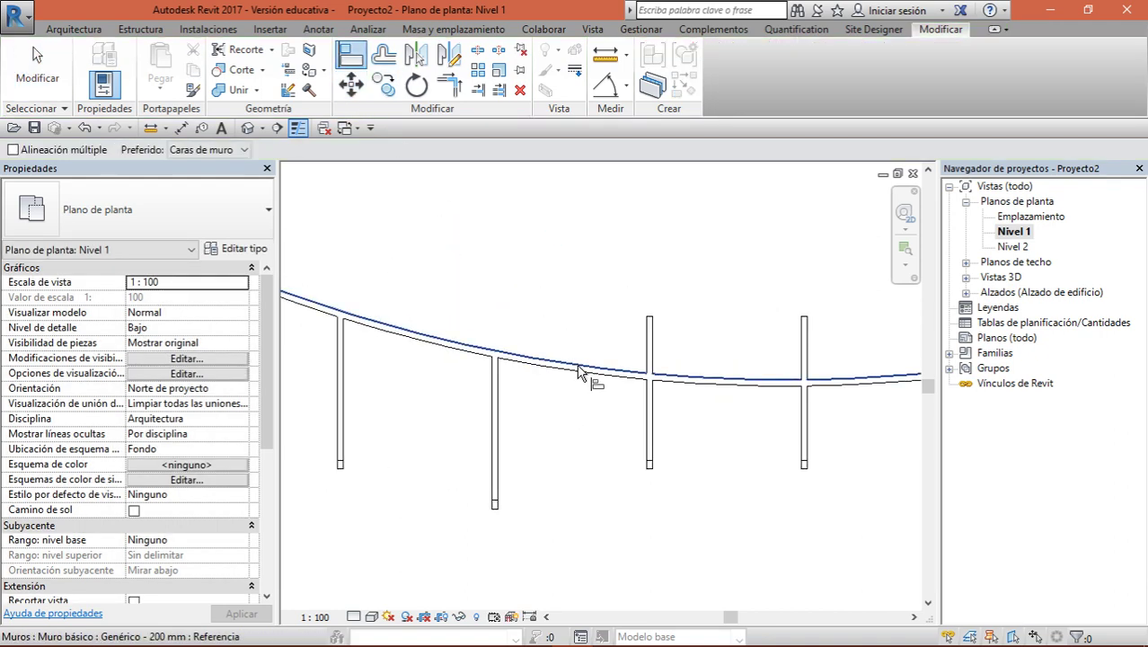
pyautogui.click(650, 325)
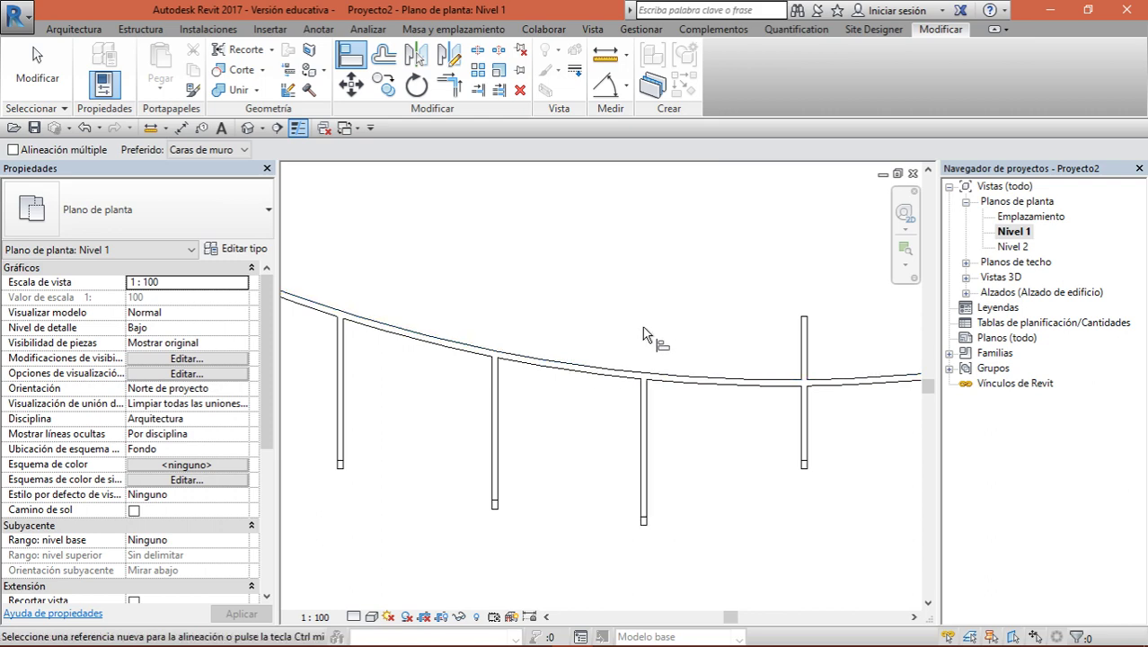
pyautogui.click(714, 375)
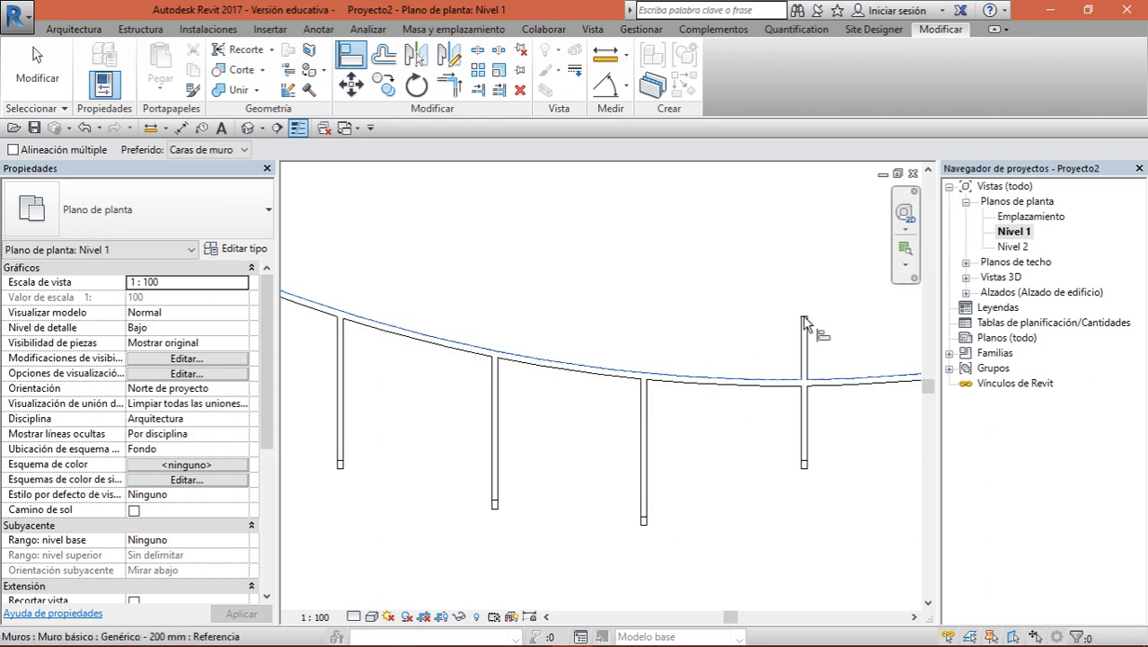
pyautogui.click(804, 325)
pyautogui.moveTo(809, 336); pyautogui.dragTo(640, 313, button='middle')
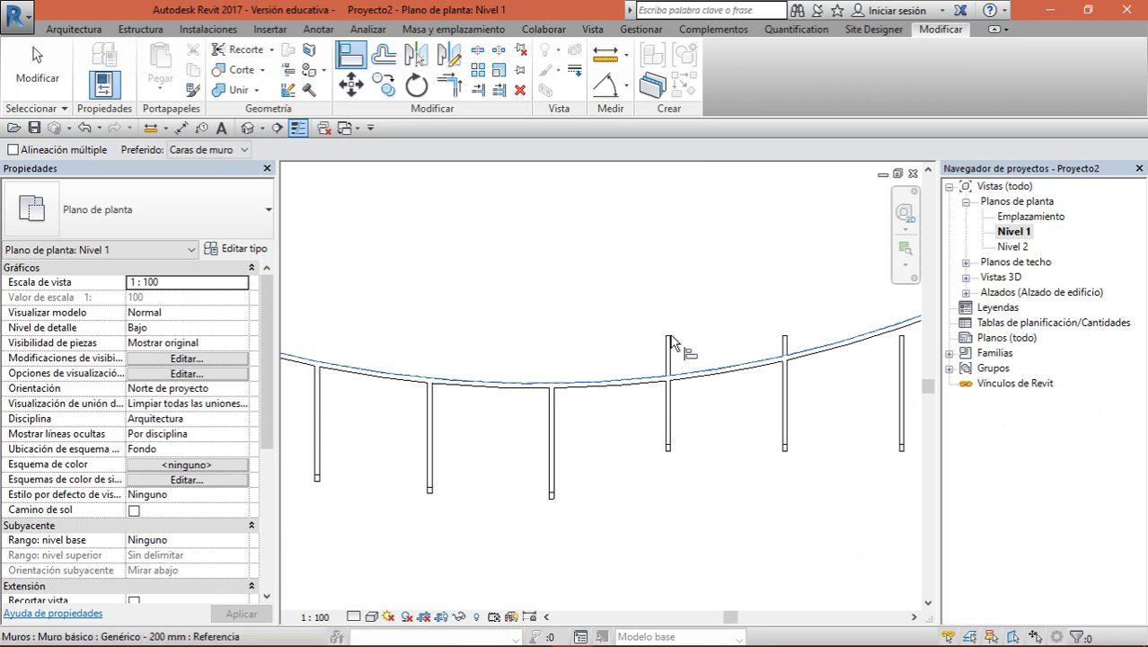
pyautogui.click(668, 338)
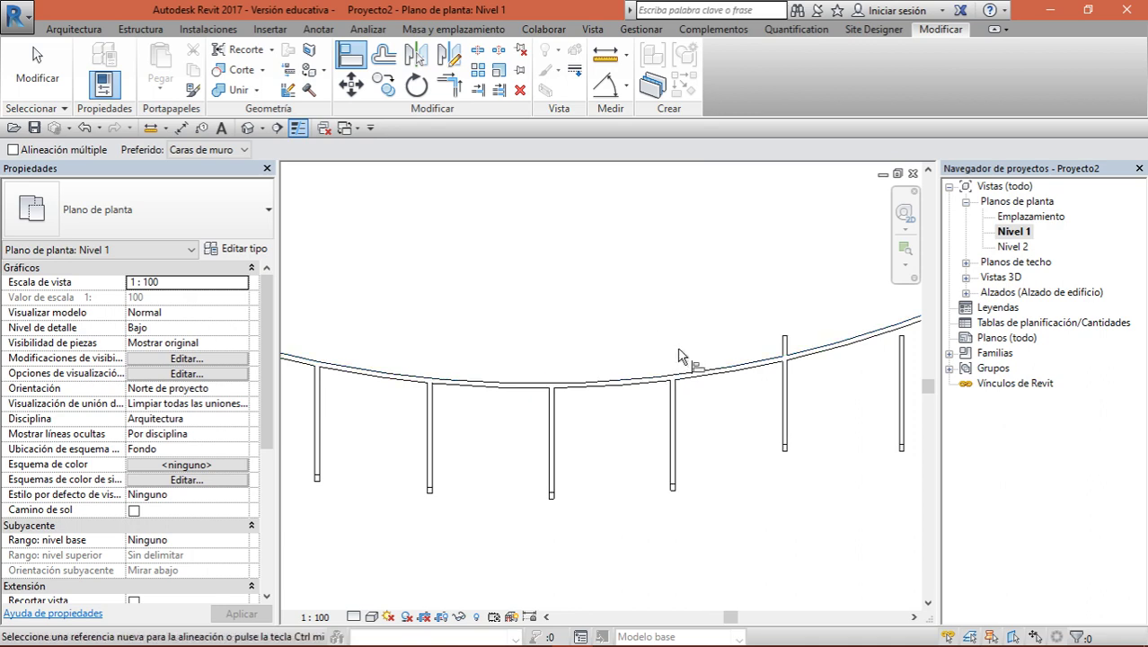
pyautogui.click(787, 345)
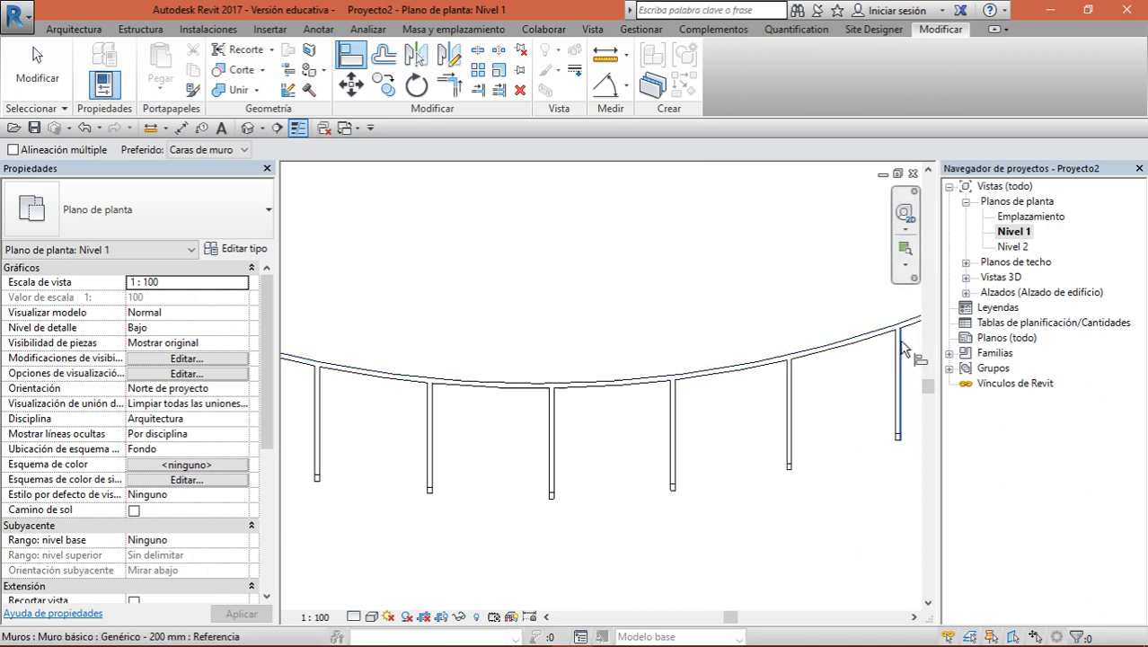
pyautogui.scroll(-2, 845, 373)
pyautogui.press('Escape')
pyautogui.click(247, 128)
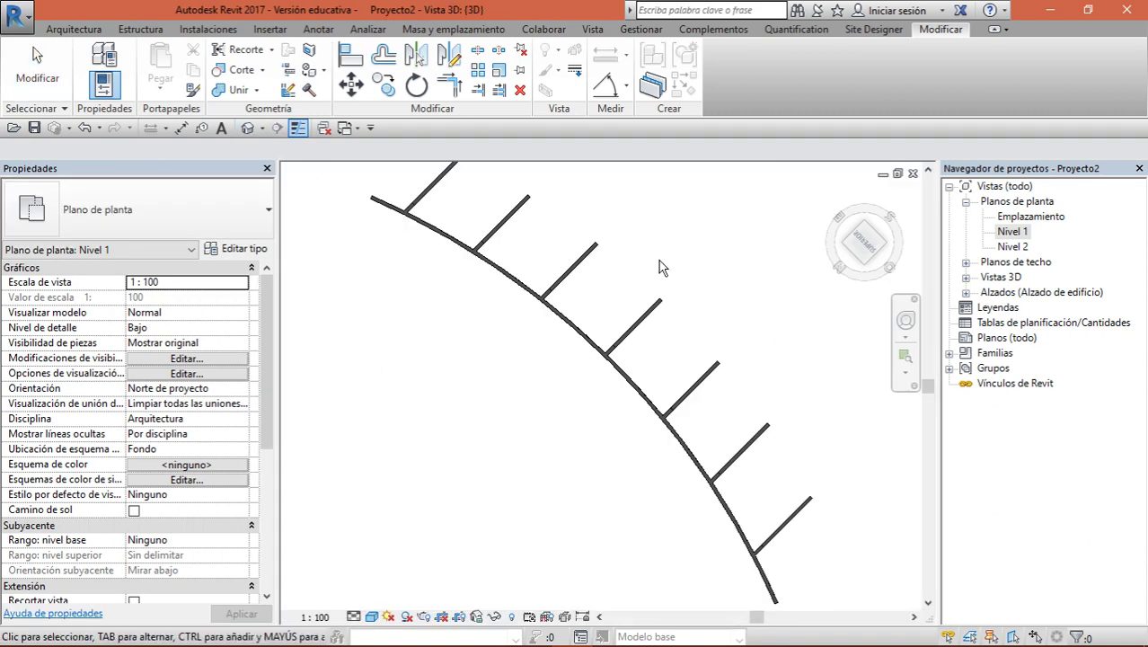
# Orbit the 3D view to inspect the finished fins along the curved wall
pyautogui.moveTo(659, 260)
pyautogui.keyDown('shift'); pyautogui.mouseDown(button='middle')
pyautogui.moveTo(818, 186)
pyautogui.moveTo(773, 207)
pyautogui.moveTo(750, 307)
pyautogui.mouseUp(button='middle'); pyautogui.keyUp('shift')
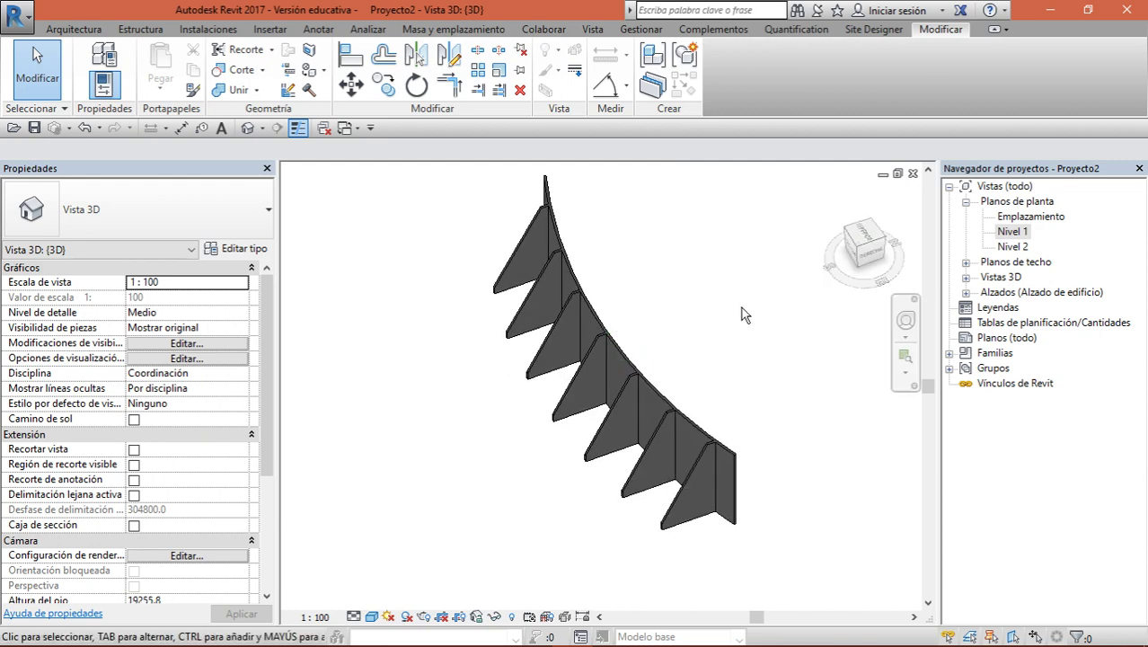
pyautogui.keyDown('shift'); pyautogui.moveTo(738, 262); pyautogui.dragTo(683, 270, button='middle'); pyautogui.keyUp('shift')
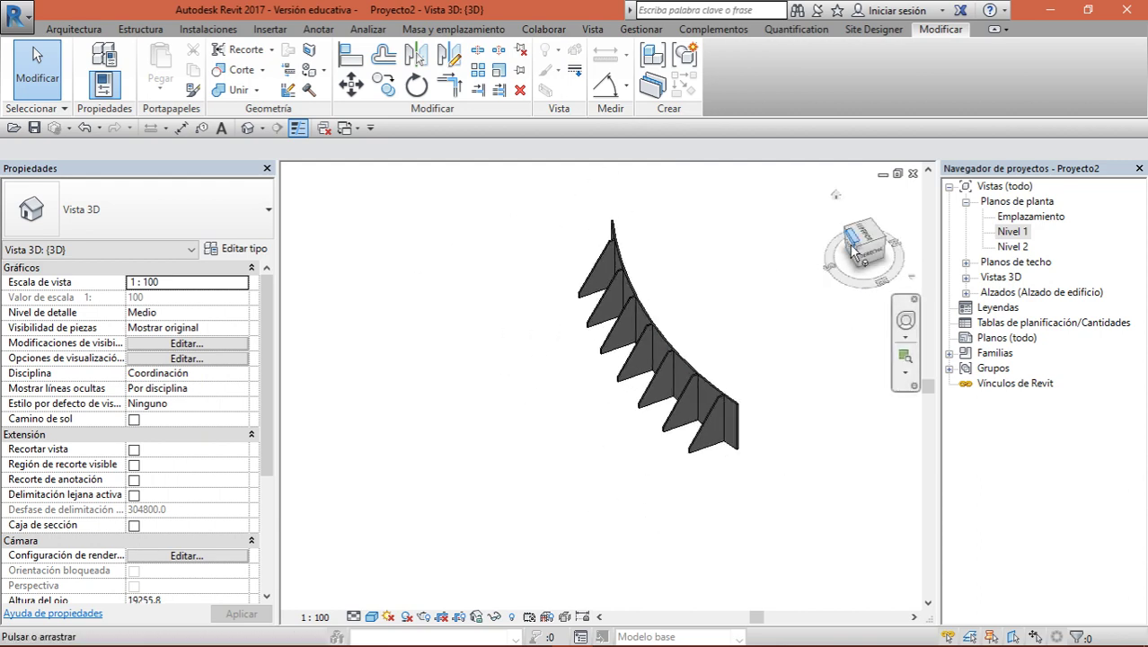
pyautogui.keyDown('shift'); pyautogui.moveTo(662, 339); pyautogui.dragTo(620, 359, button='middle'); pyautogui.keyUp('shift')
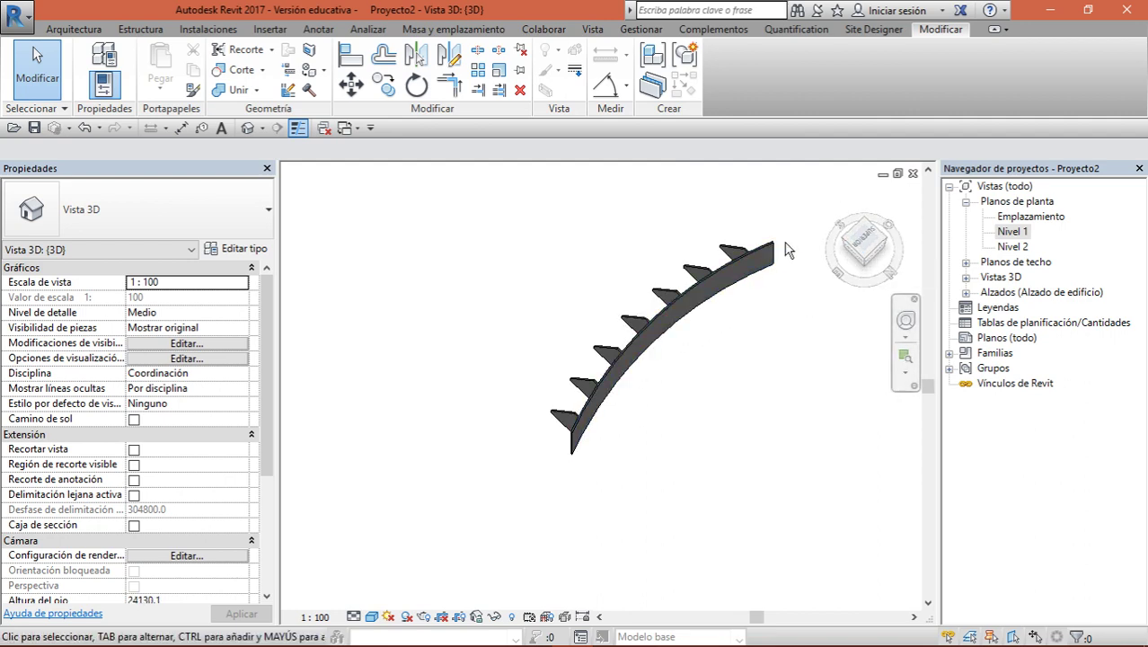
# Window-select all the walls, delete them, and minimise Revit to the desktop
pyautogui.moveTo(784, 250); pyautogui.dragTo(550, 461)
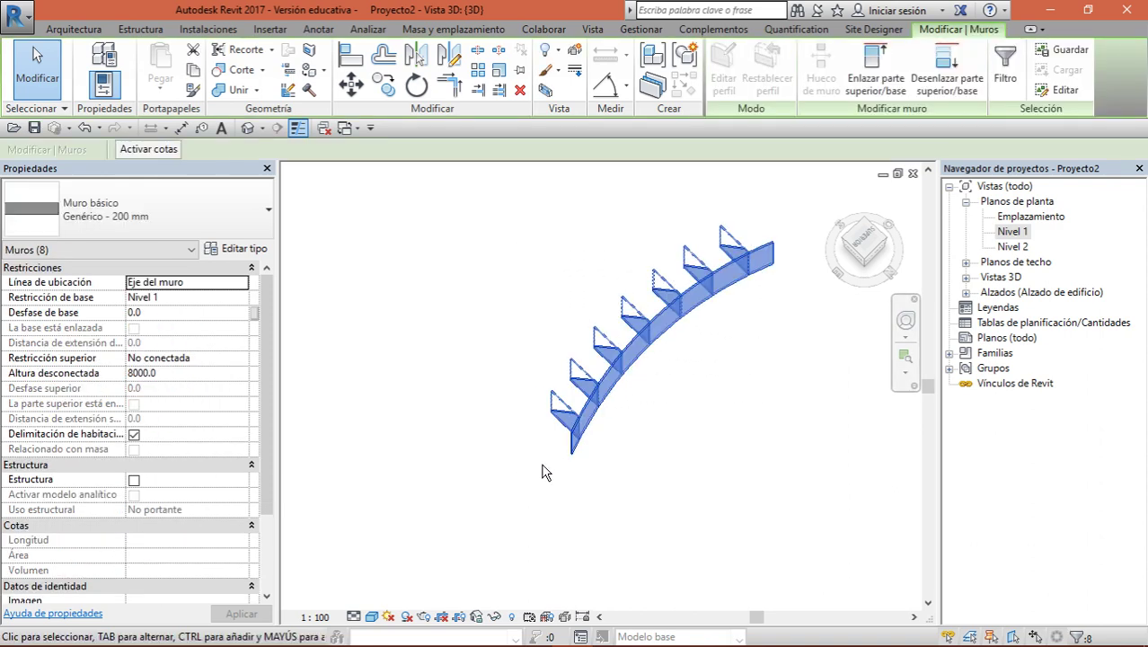
pyautogui.press('Delete')
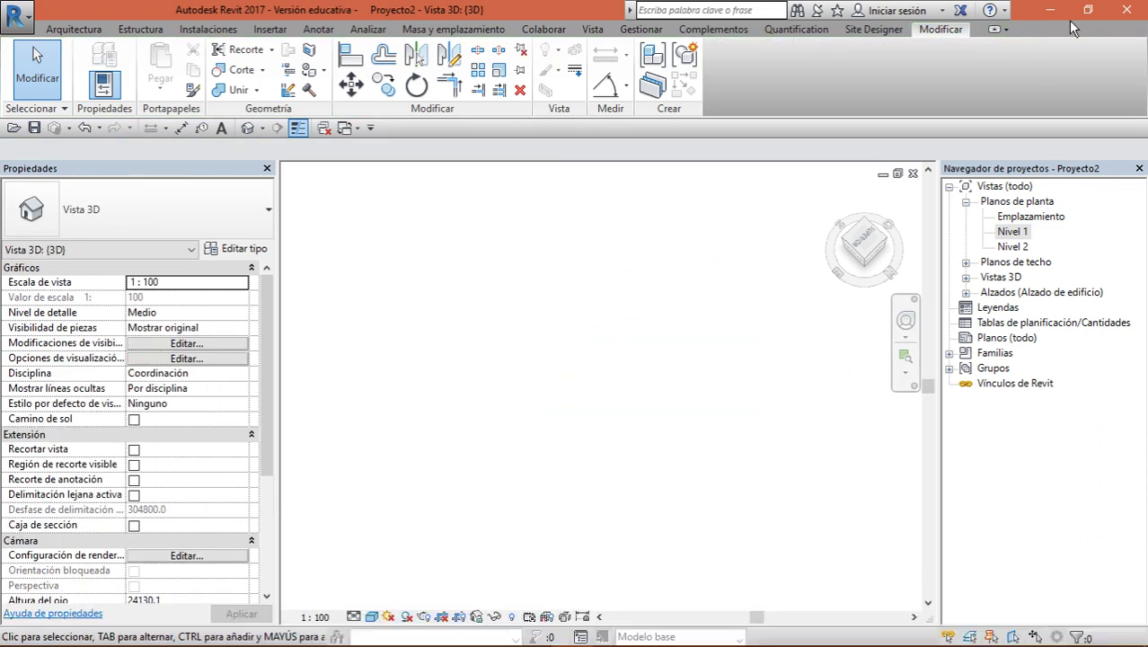
pyautogui.click(1050, 10)
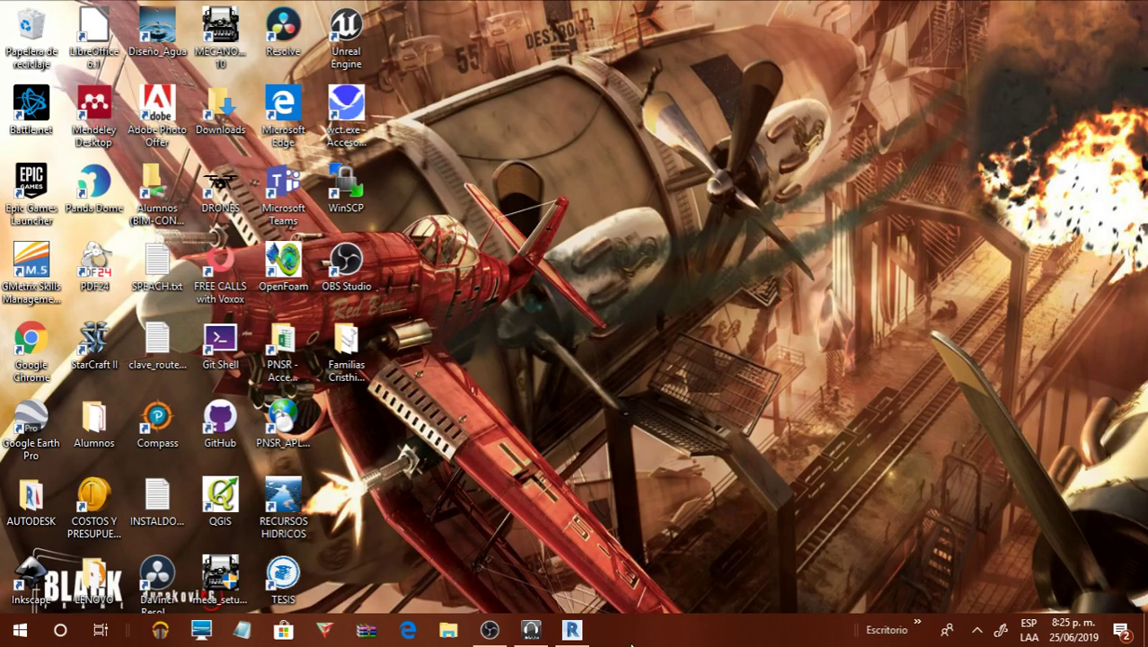